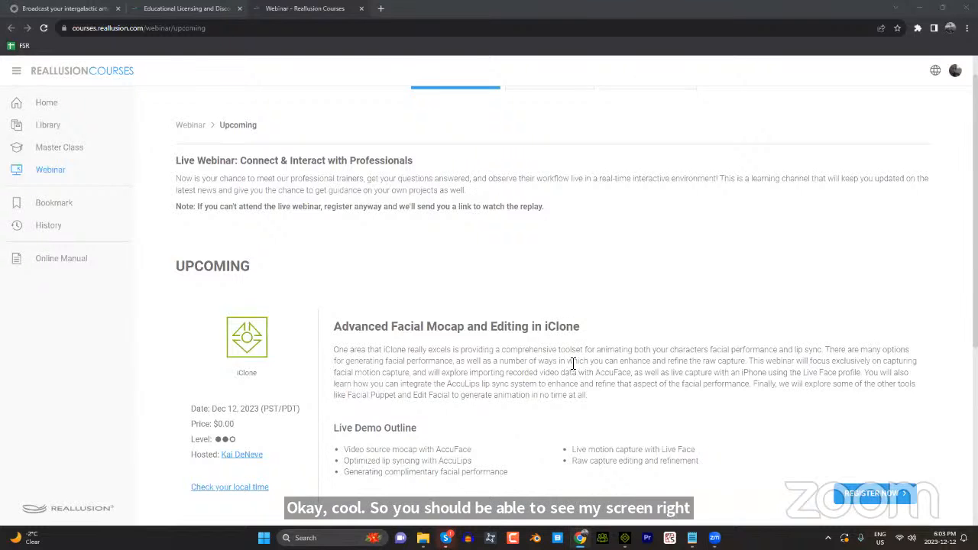
Step: Review the upcoming iClone webinar listing, then examine the Rokoko TV Intergalactic Animation Challenge page through its rules and prizes
scroll(574, 372, down, 2)
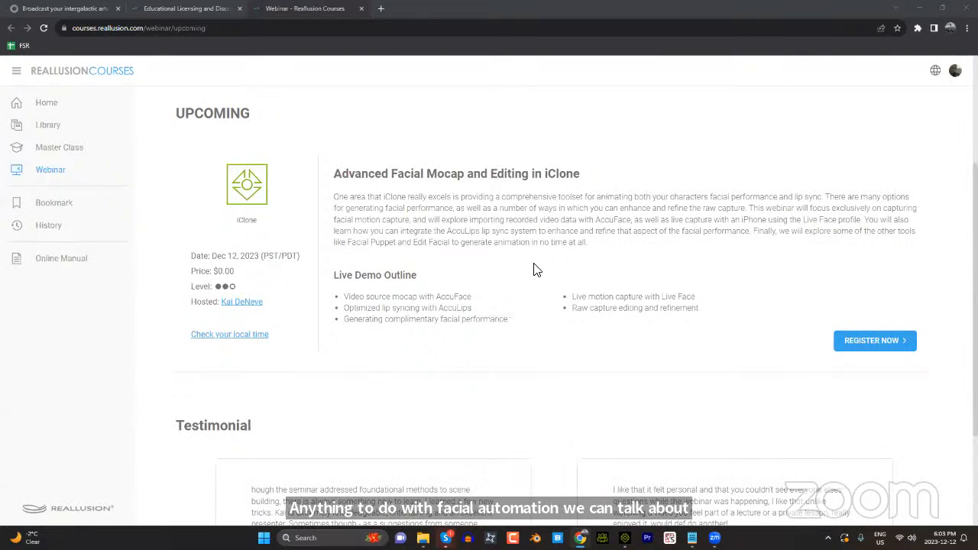
click(76, 9)
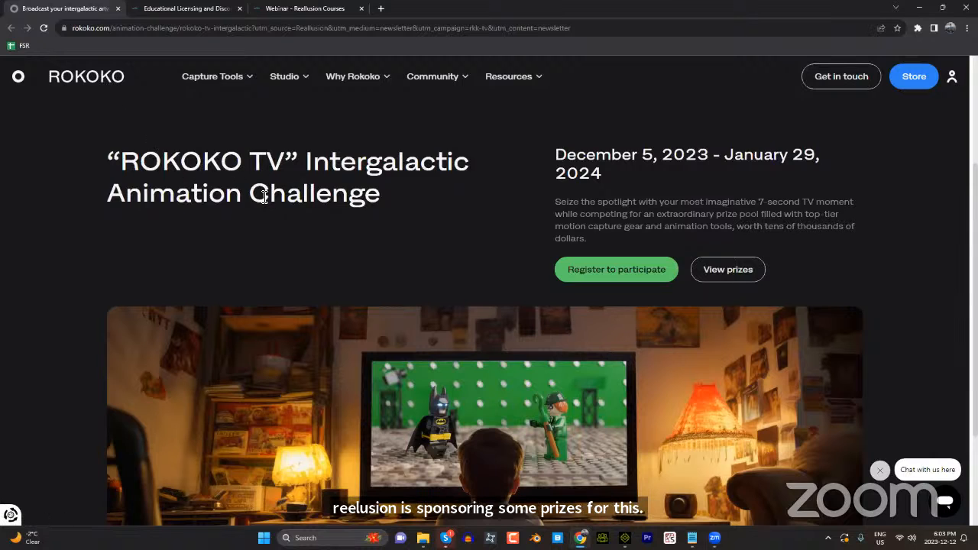
scroll(405, 283, down, 4)
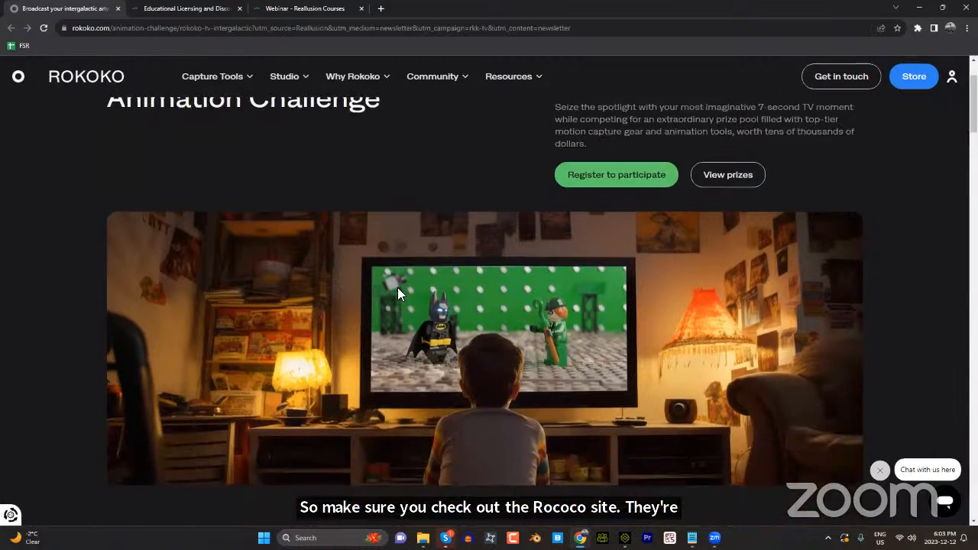
scroll(390, 296, down, 9)
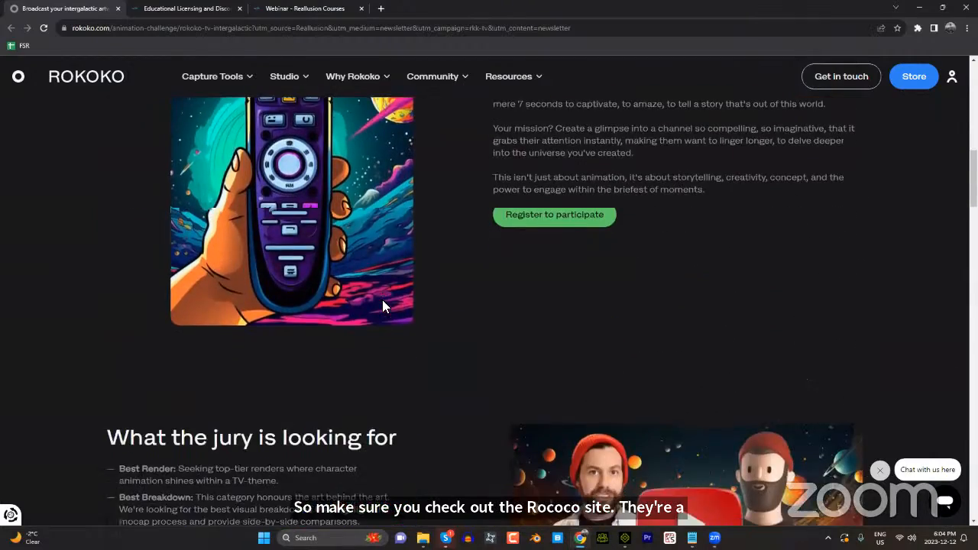
scroll(384, 305, down, 8)
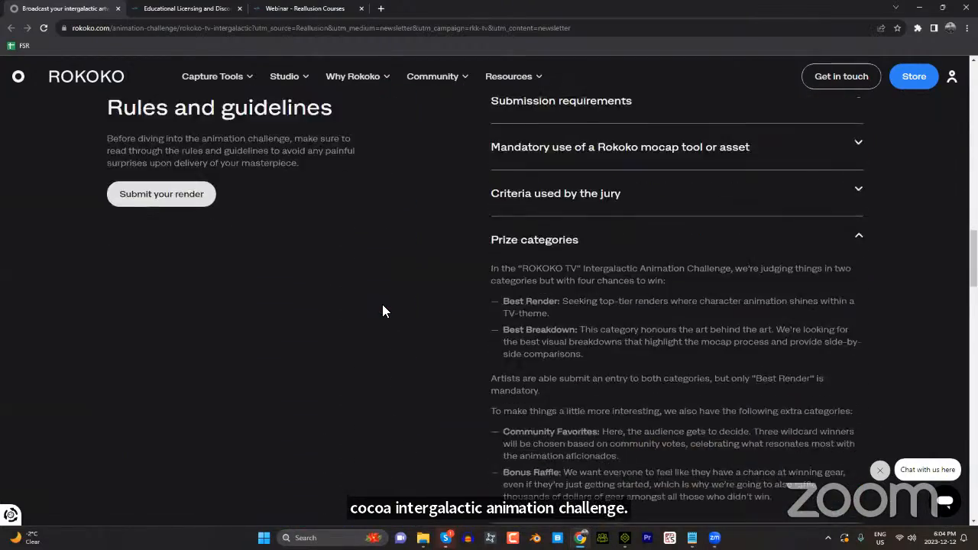
scroll(382, 305, down, 4)
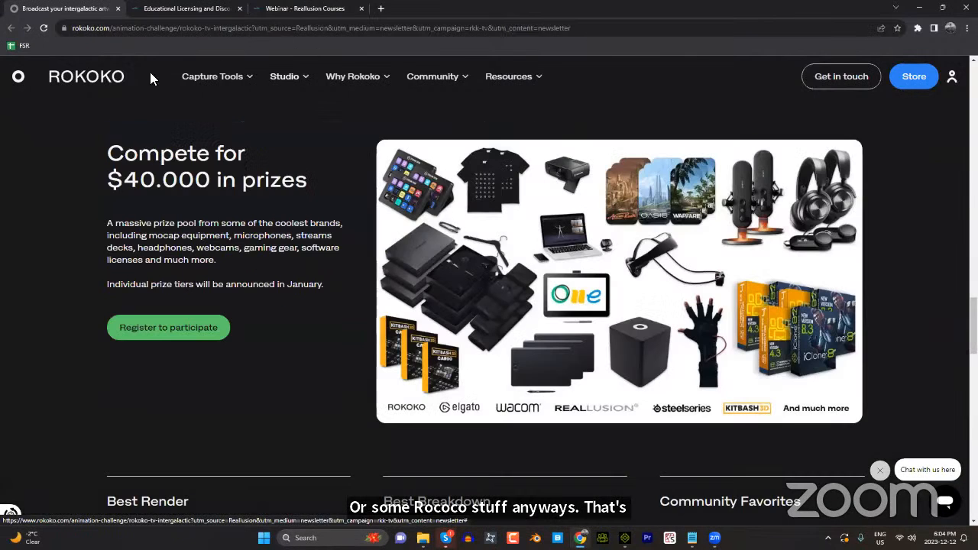
Step: View the Reallusion educational licensing page for students and teachers and select its web address
click(175, 11)
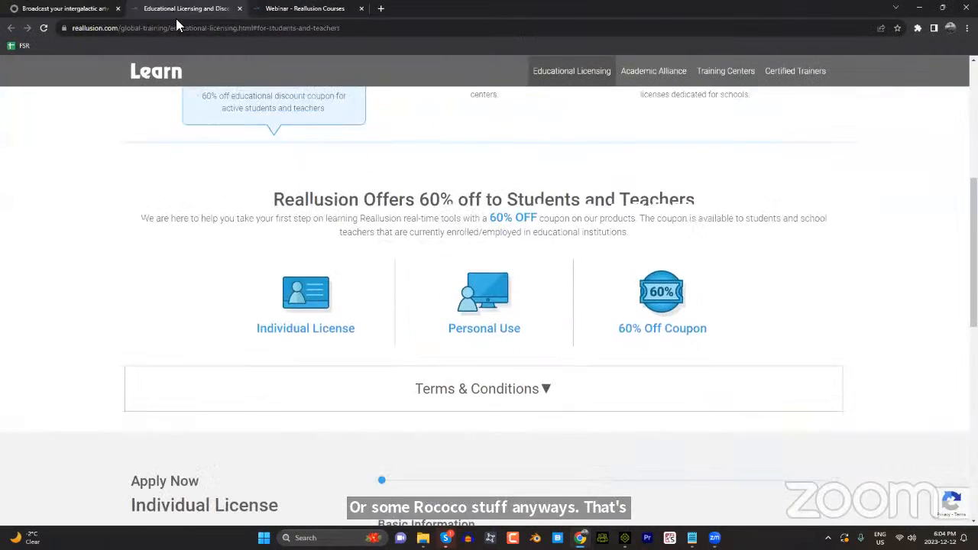
scroll(392, 299, up, 5)
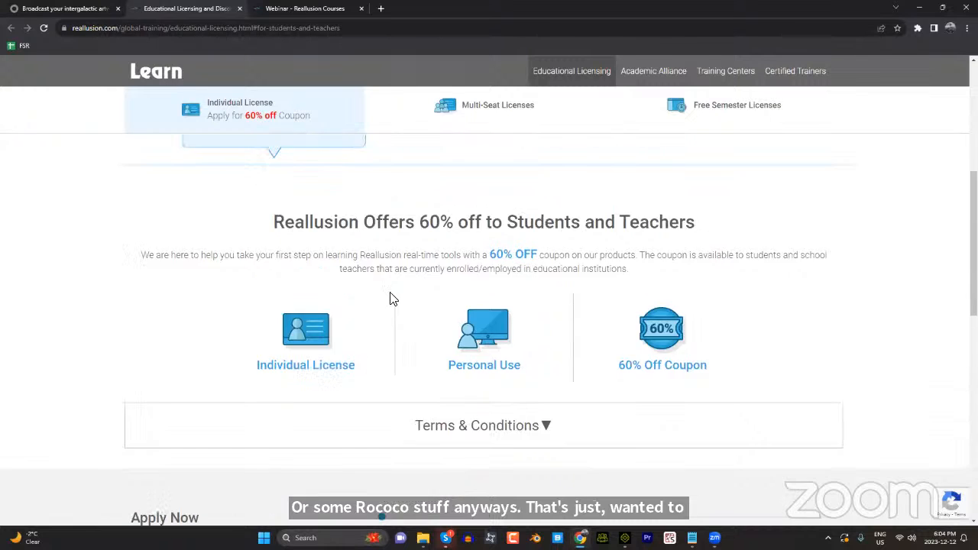
scroll(425, 339, up, 1)
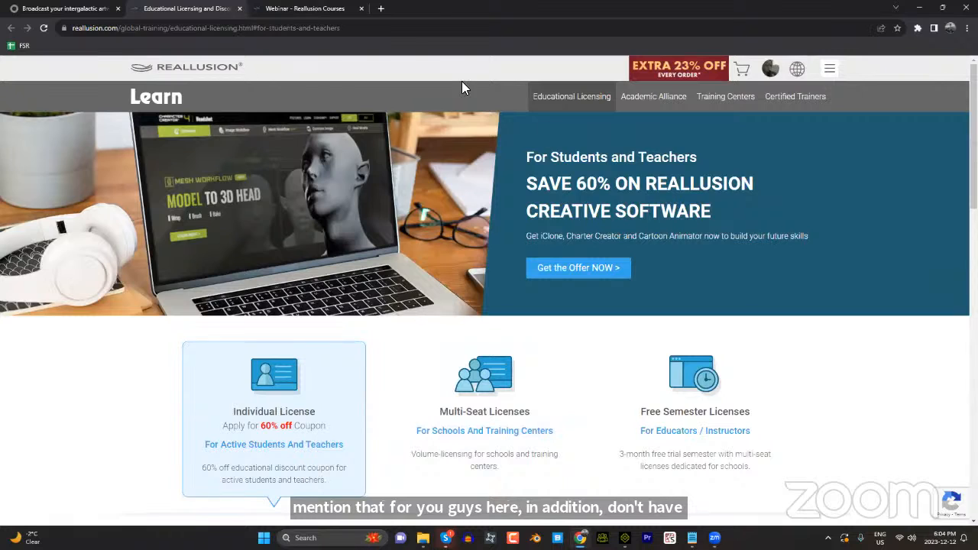
click(364, 28)
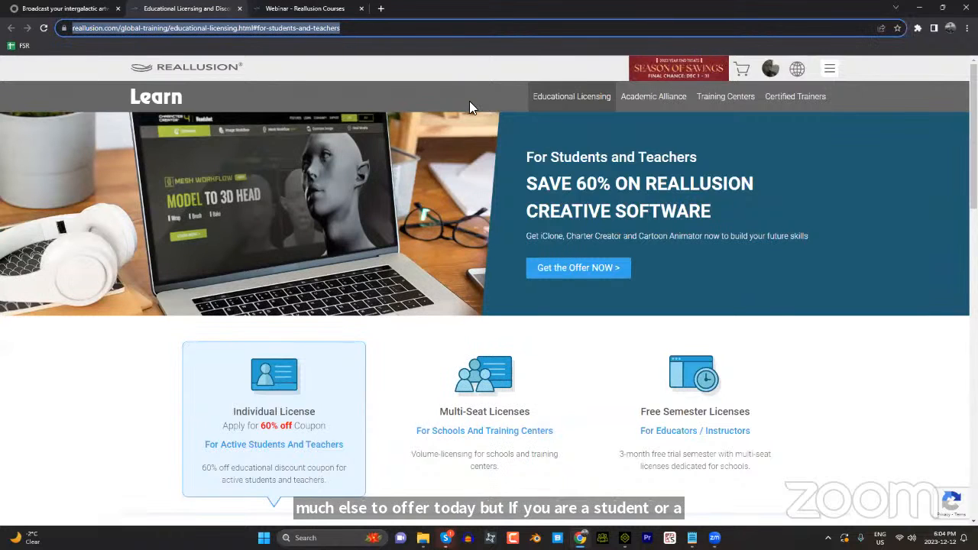
key(alt+Tab)
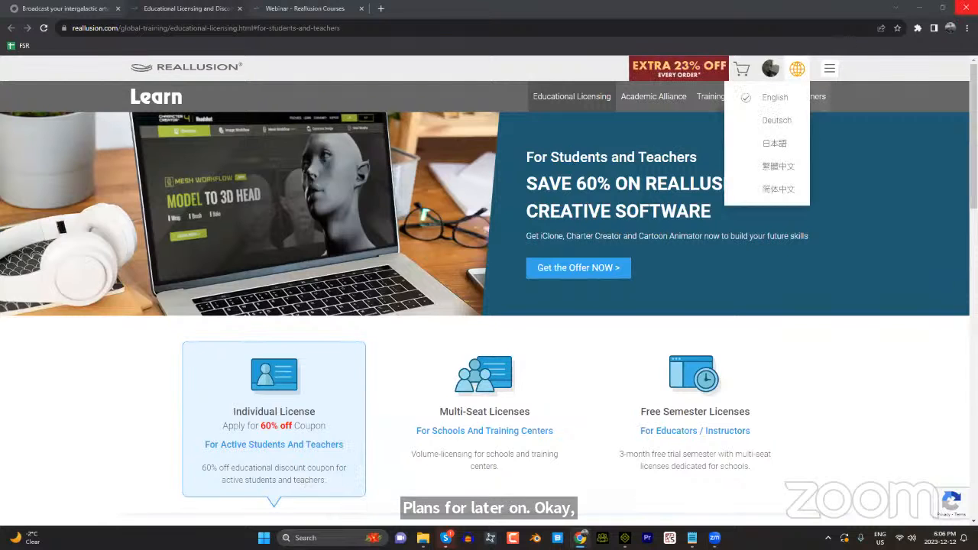
Step: Switch to iClone and search the actor packs for "angel"
click(950, 8)
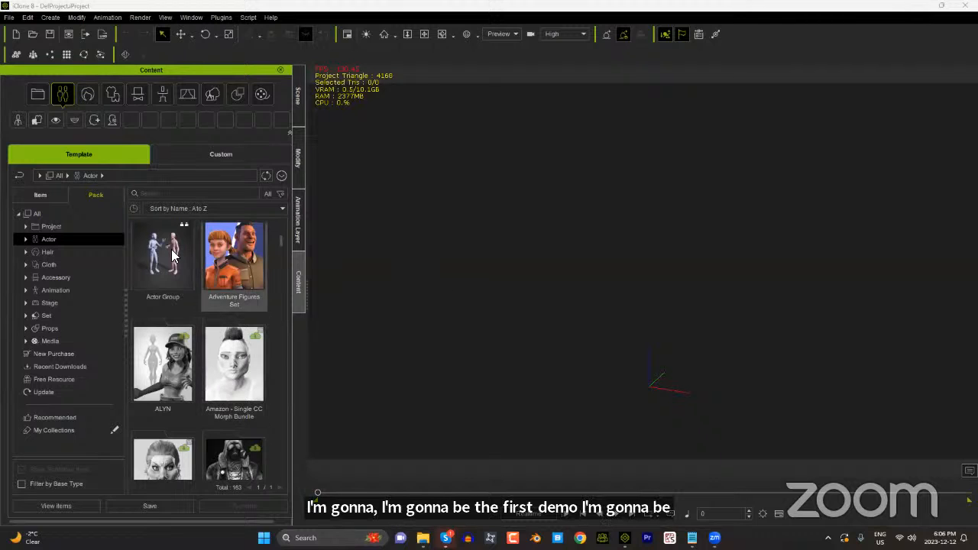
click(186, 192)
text(angel)
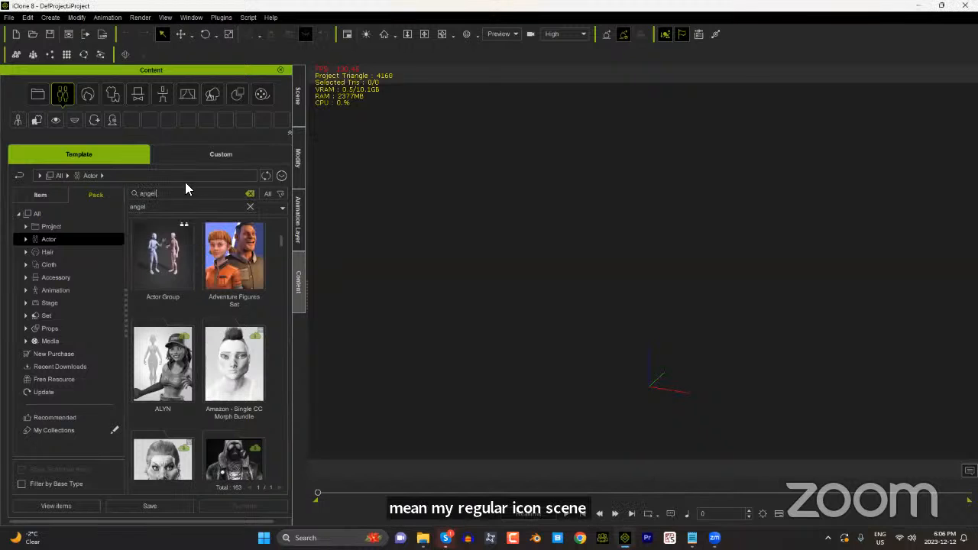
key(Return)
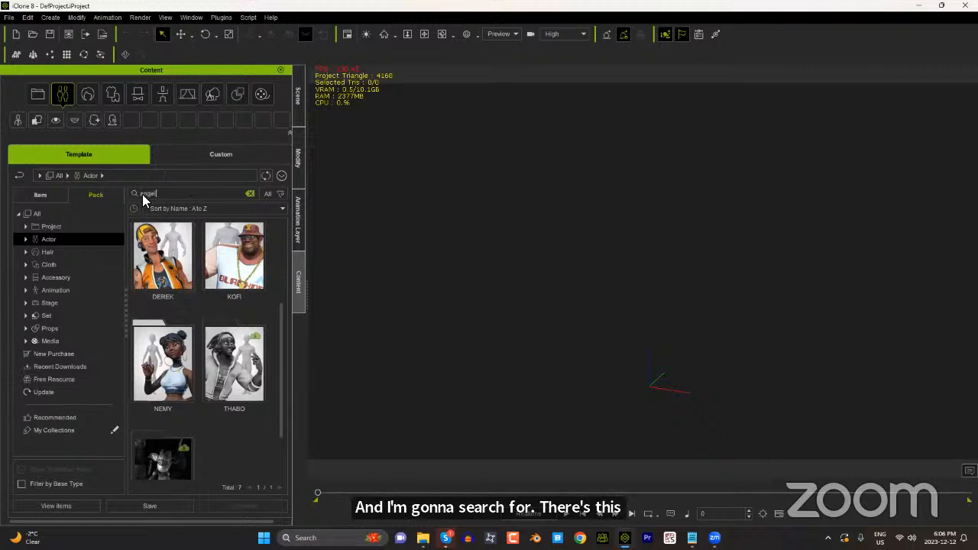
Step: Open the DEREK actor pack and load the DEREK avatar into the empty scene
click(165, 267)
double_click(167, 271)
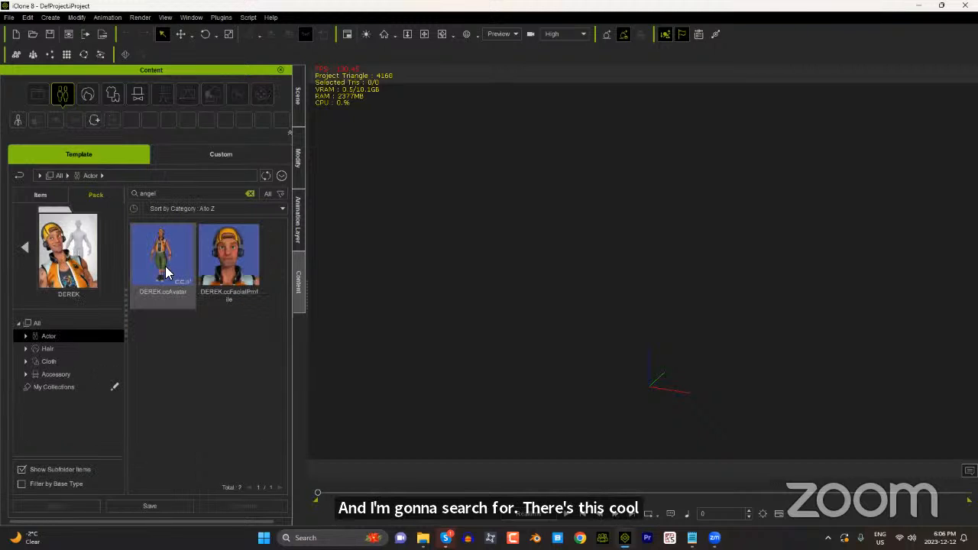
double_click(168, 272)
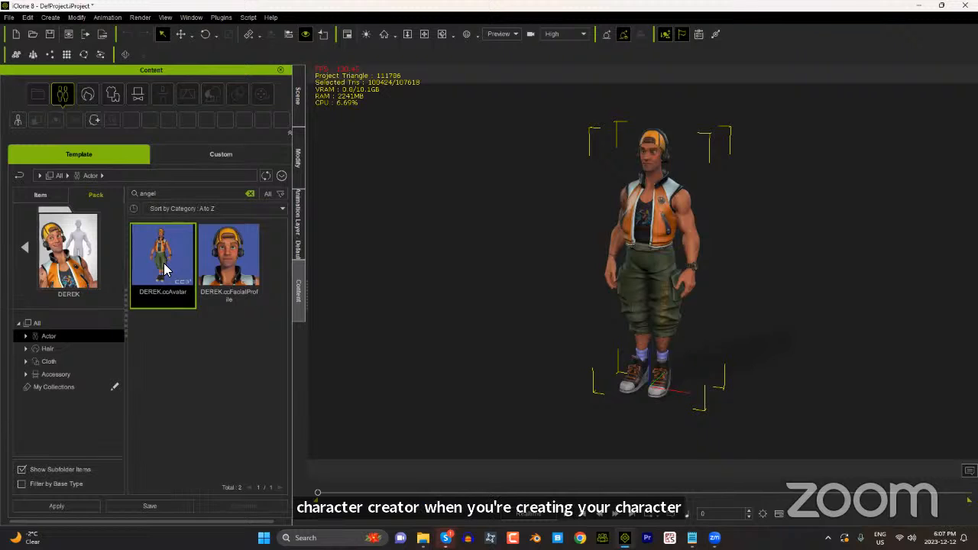
Step: Apply the DEREK facial profile to the character, baking its expression clips and including visemes, standard expressions and custom expressions
key(n)
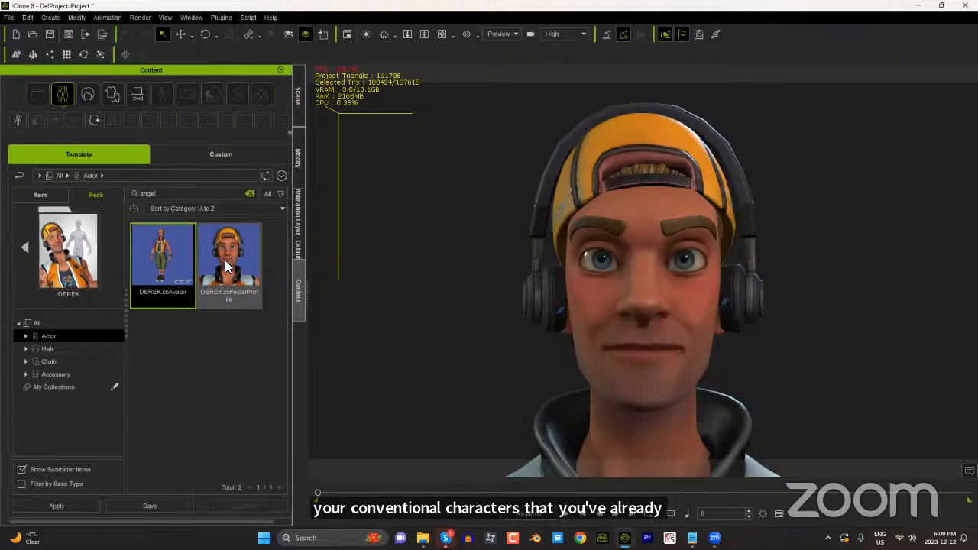
drag(225, 258, 633, 292)
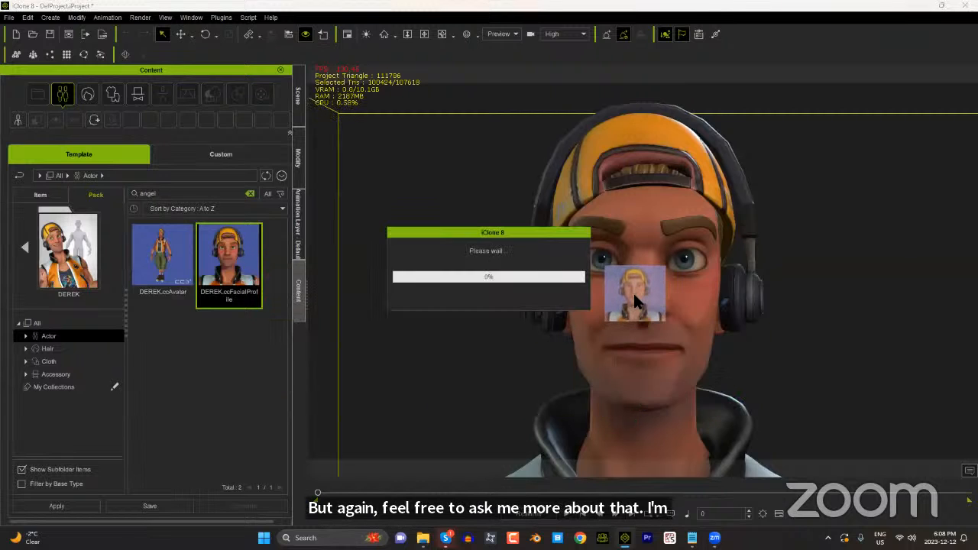
click(498, 293)
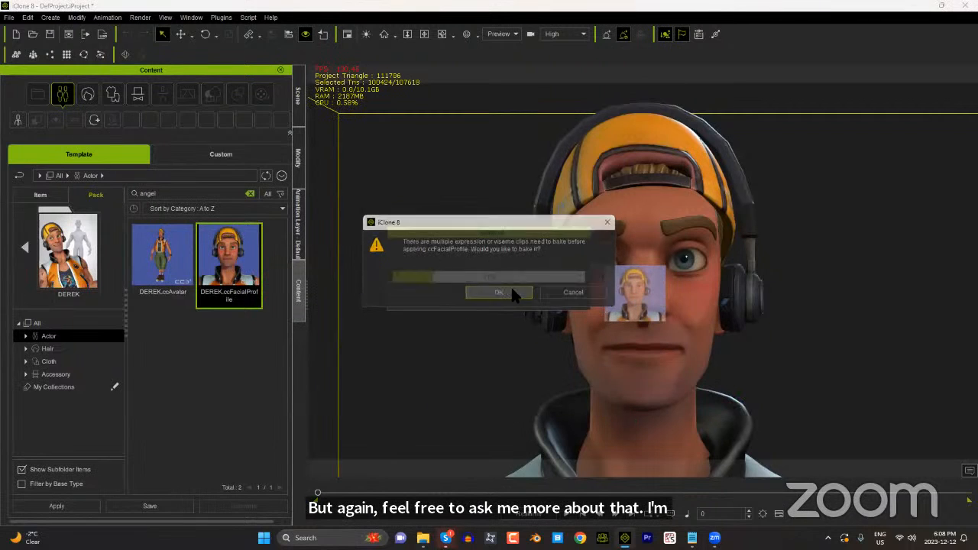
scroll(480, 258, down, 10)
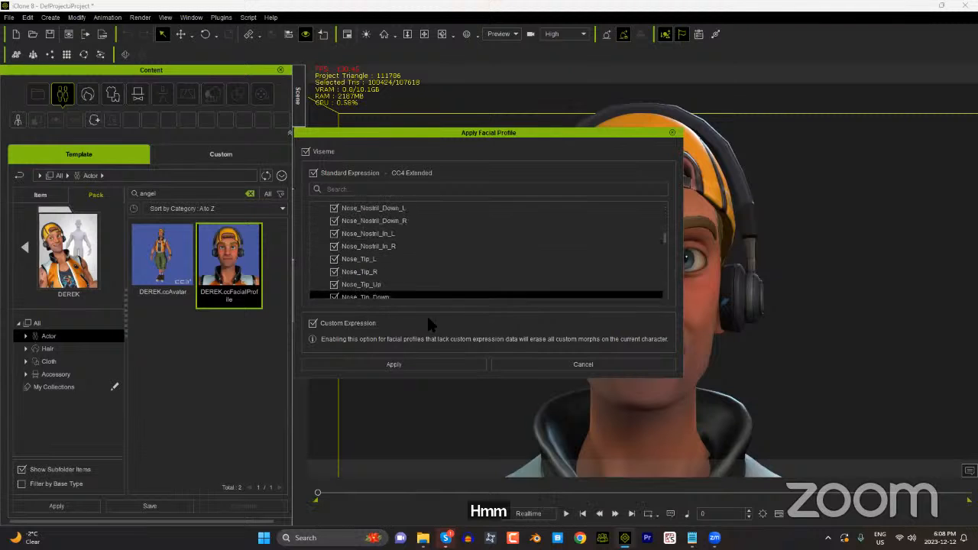
click(417, 363)
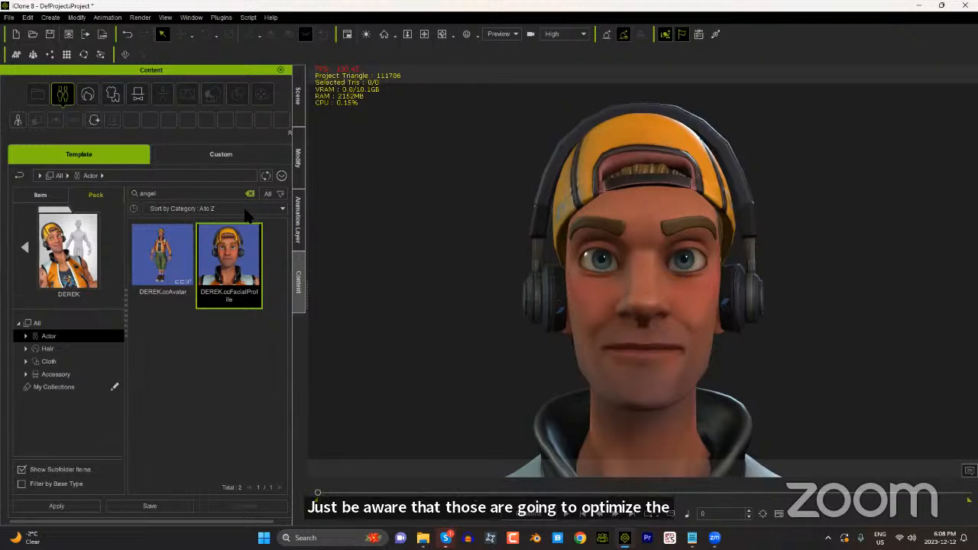
Step: Apply the _Default_RTL light room from the Adjustment and Balance Morphs stage pack to the scene
click(19, 176)
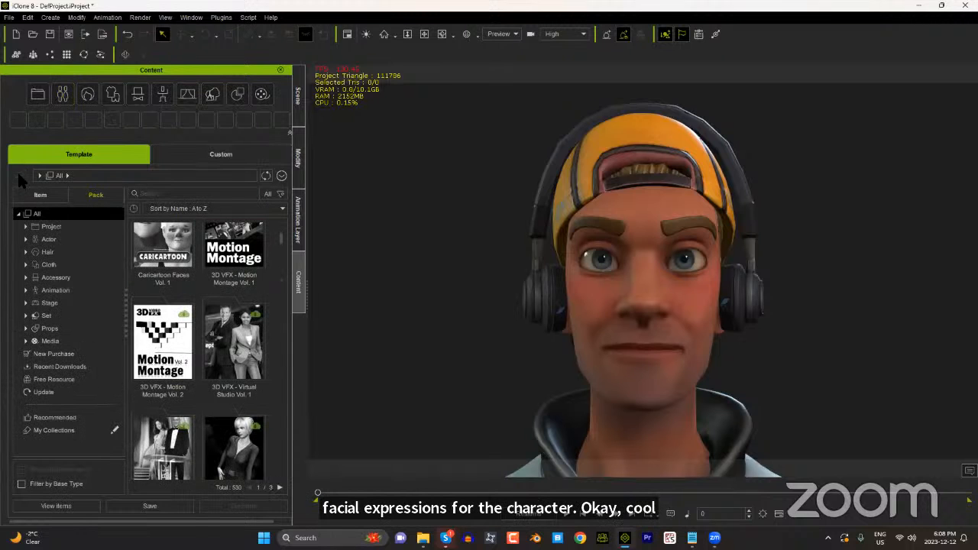
click(187, 94)
drag(281, 312, 285, 283)
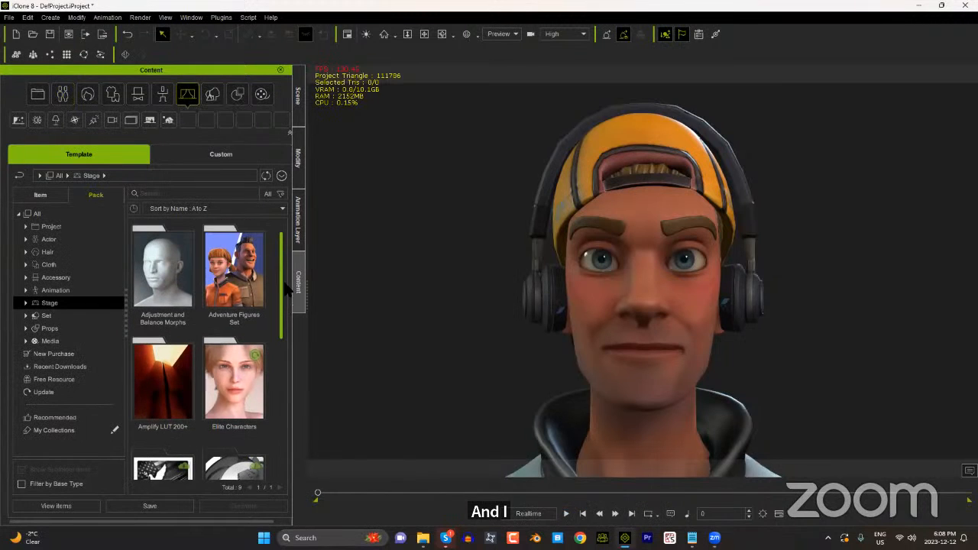
double_click(164, 273)
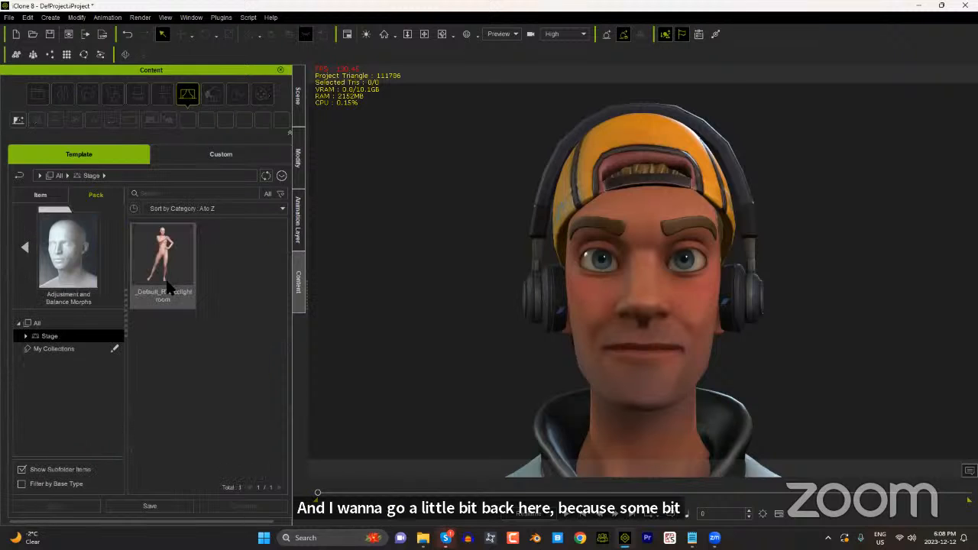
double_click(174, 265)
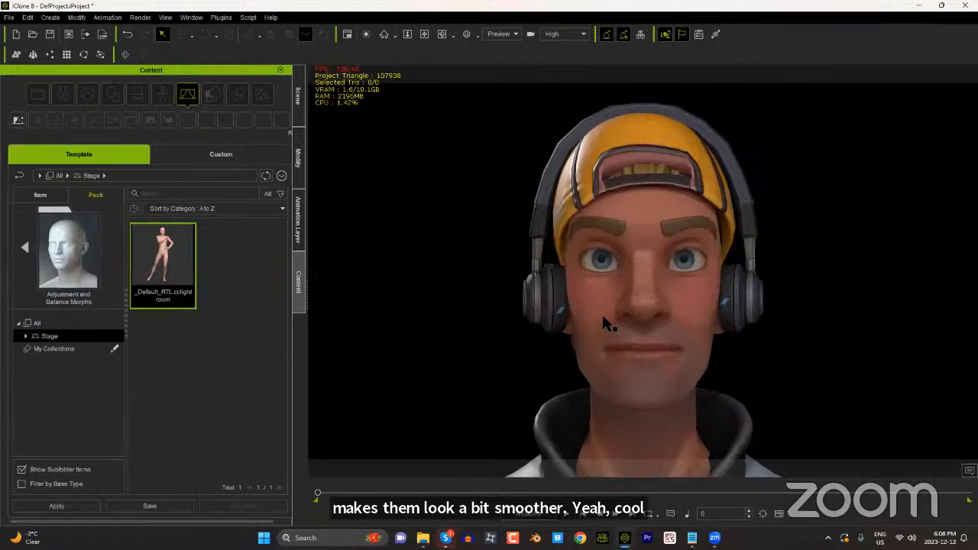
Step: Launch AccuFACE from the desktop and dismiss its camera alert
key(super+d)
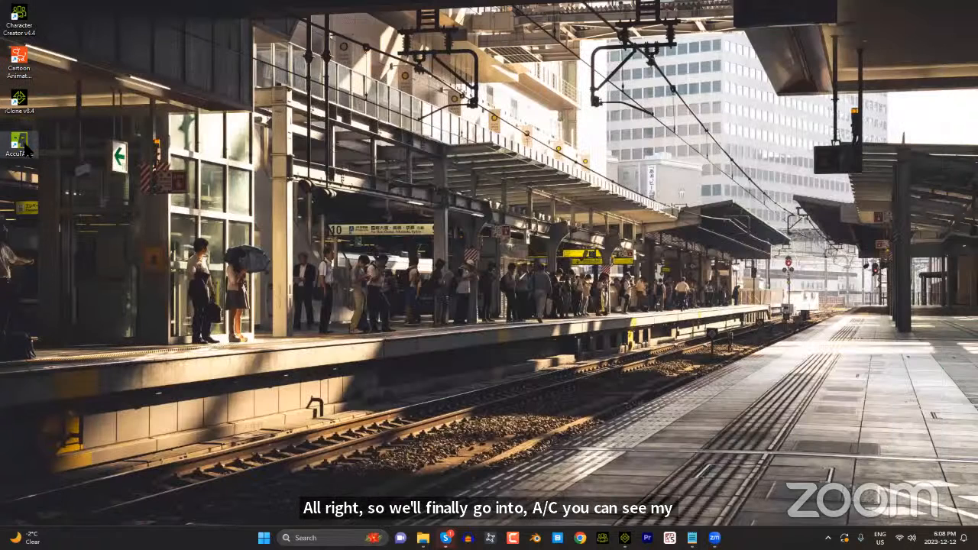
double_click(27, 150)
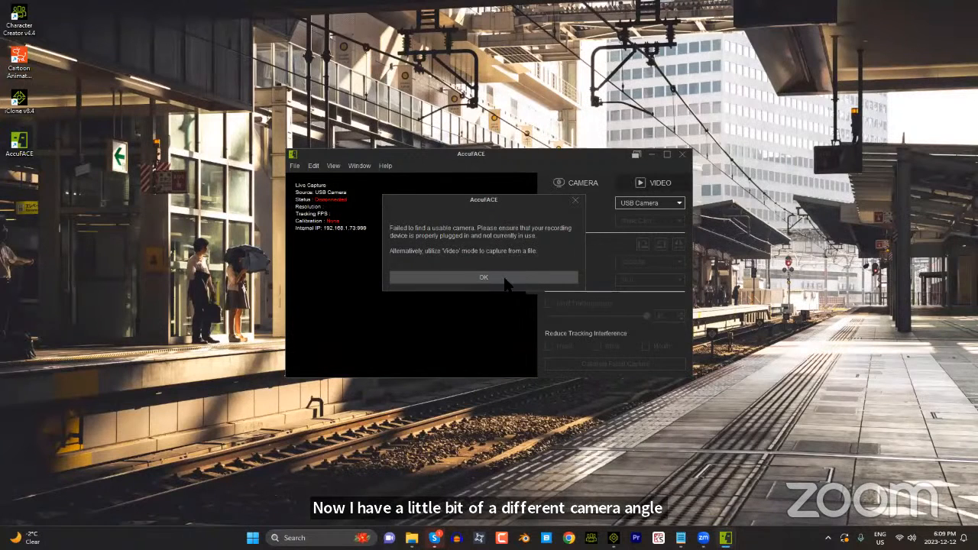
click(506, 281)
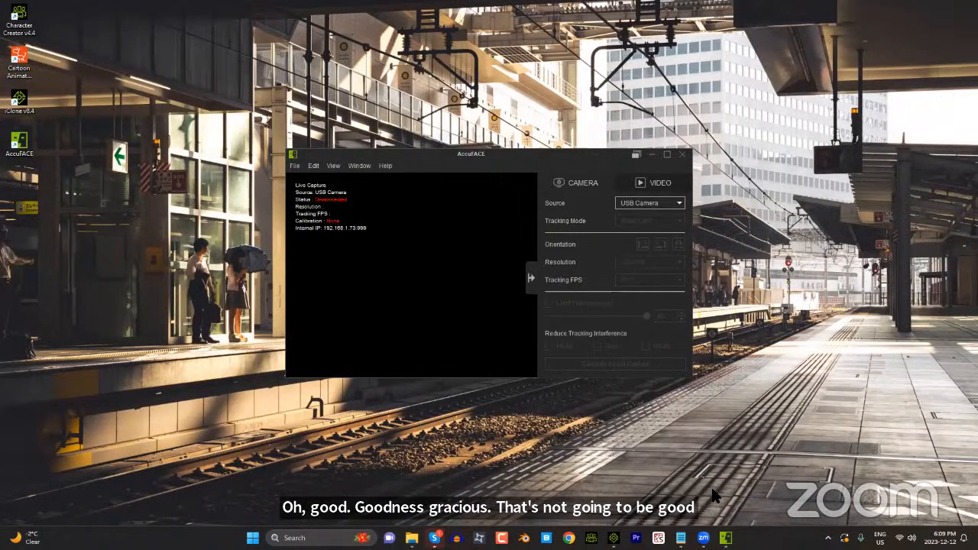
Step: Restart AccuFACE to retry the camera detection, dismissing the alerts
mouse_move(703, 536)
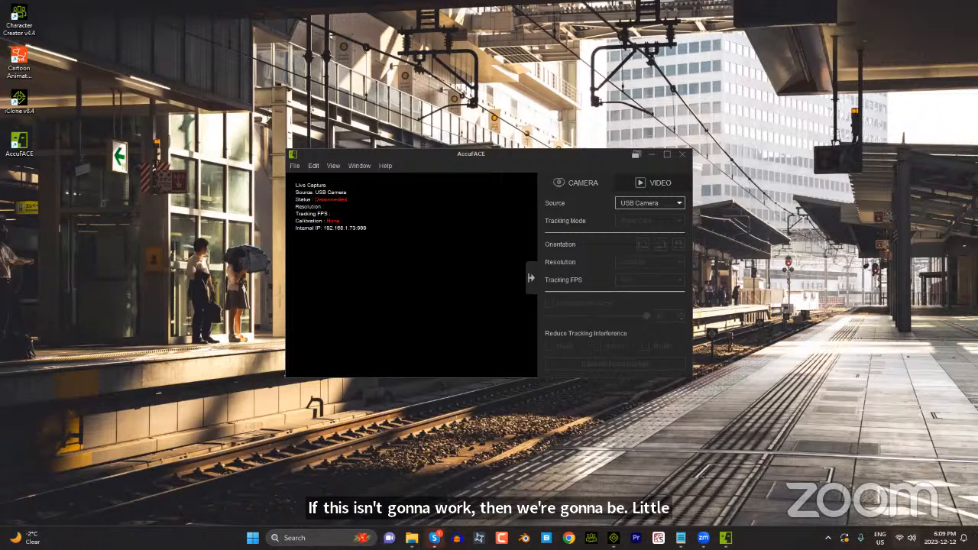
click(682, 153)
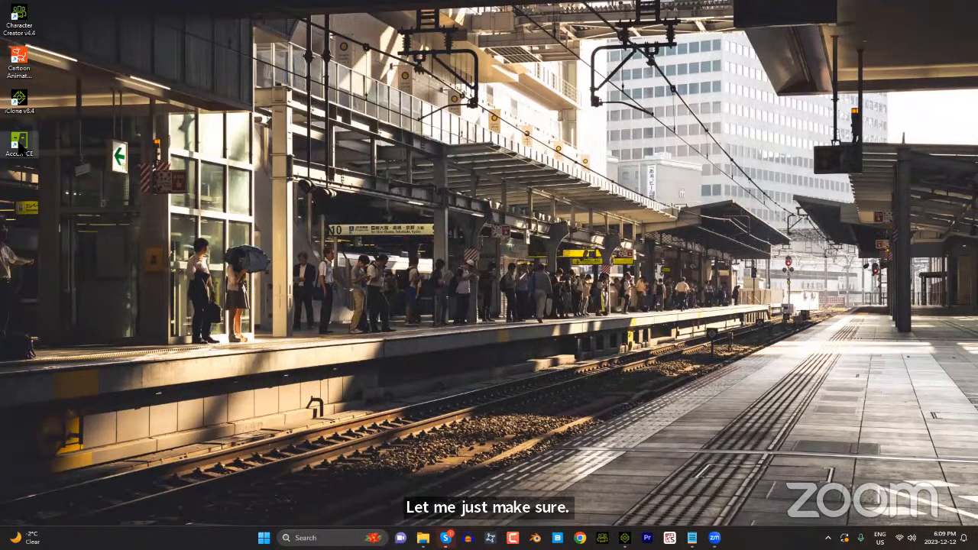
double_click(19, 142)
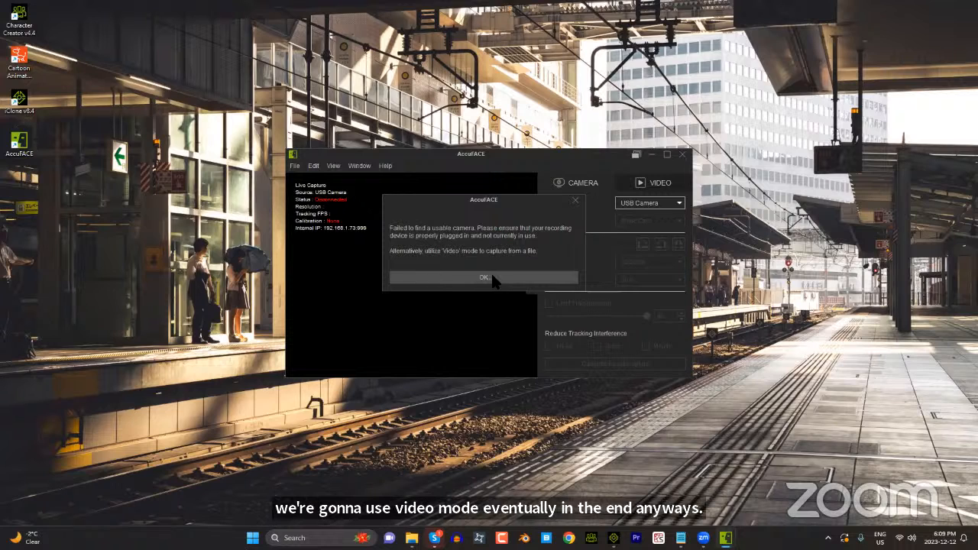
click(485, 278)
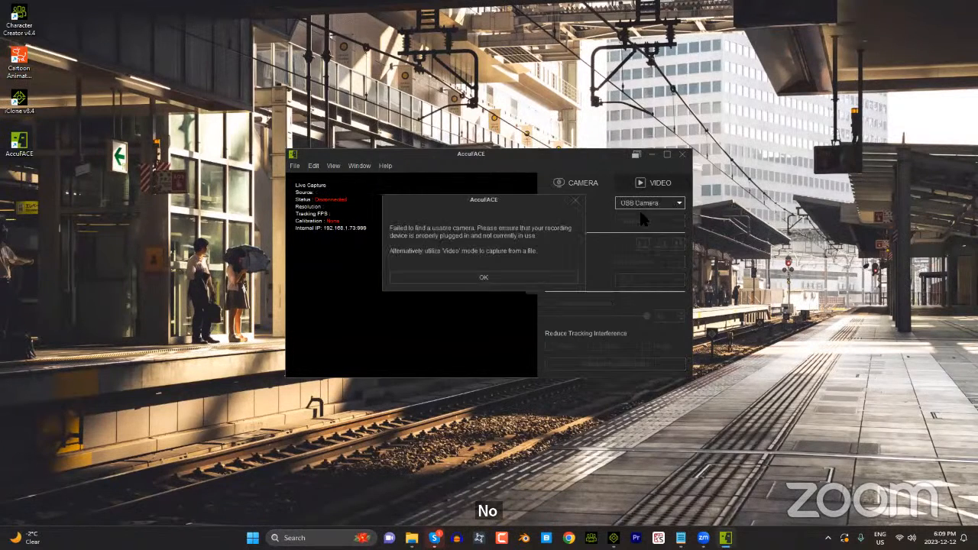
click(483, 278)
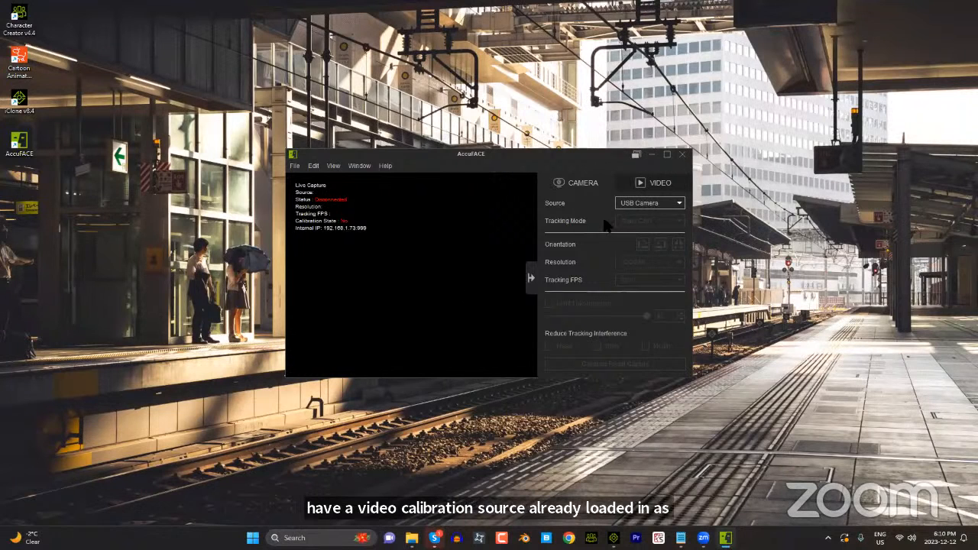
Step: Try to switch AccuFACE to video capture mode, cancelling the selection of a video file
click(660, 183)
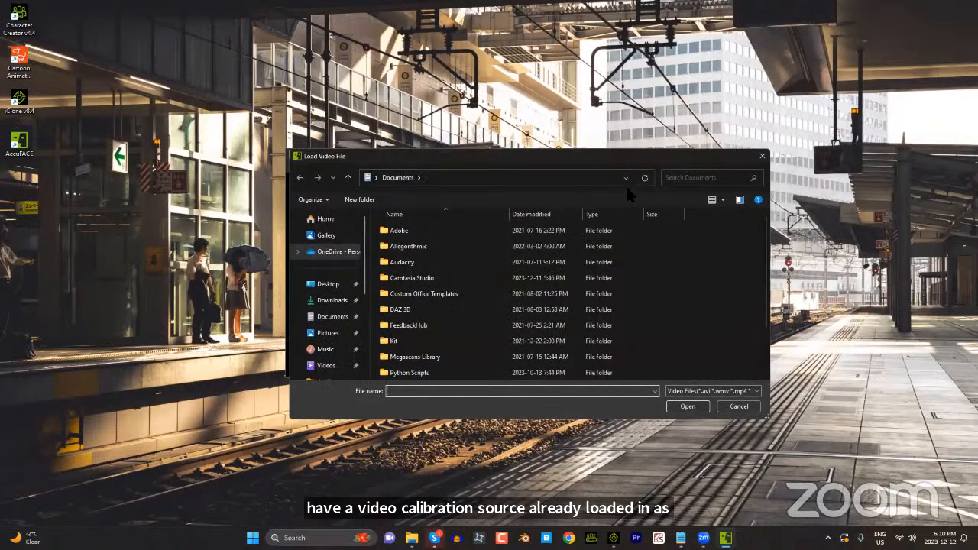
click(736, 406)
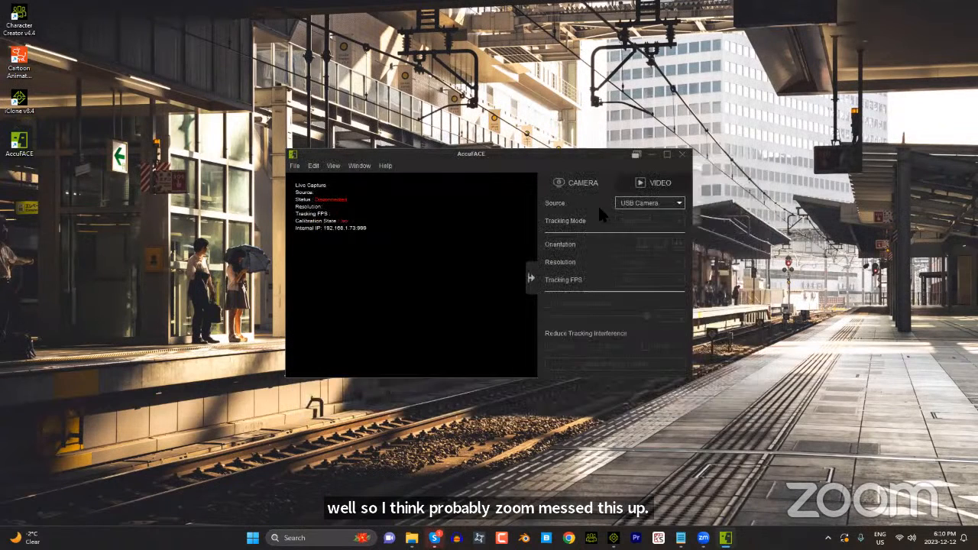
Step: Load the calibration video from the AccuFace folder as the AccuFACE video source
click(655, 188)
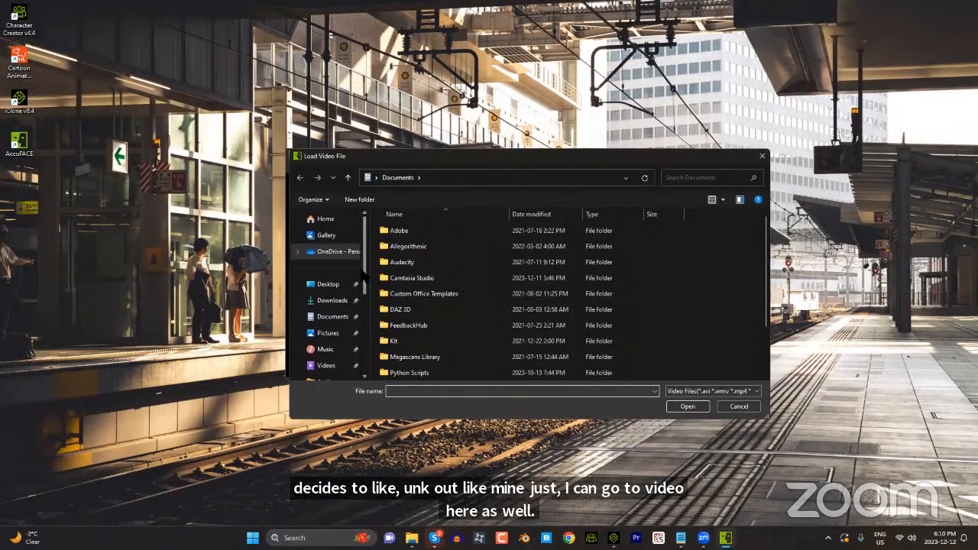
drag(364, 271, 375, 328)
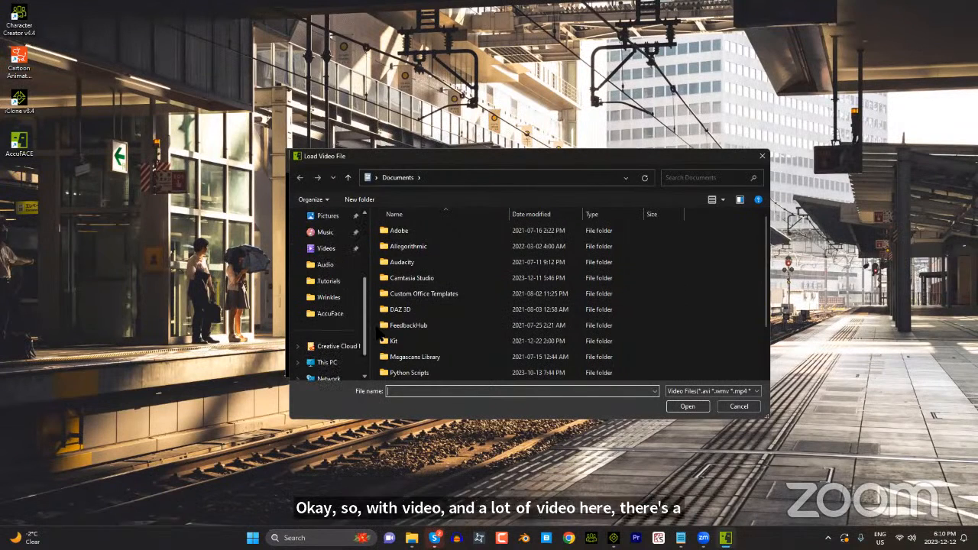
click(333, 313)
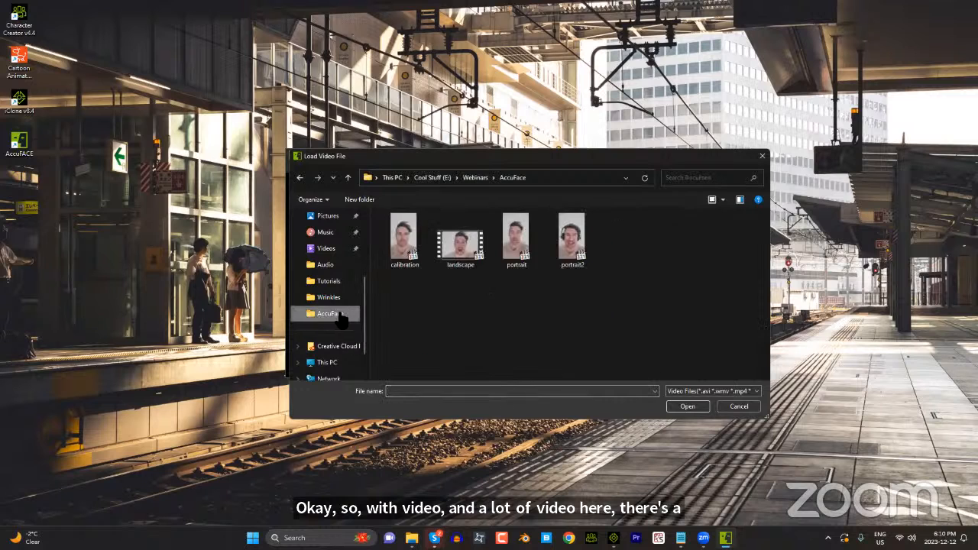
click(405, 241)
click(702, 409)
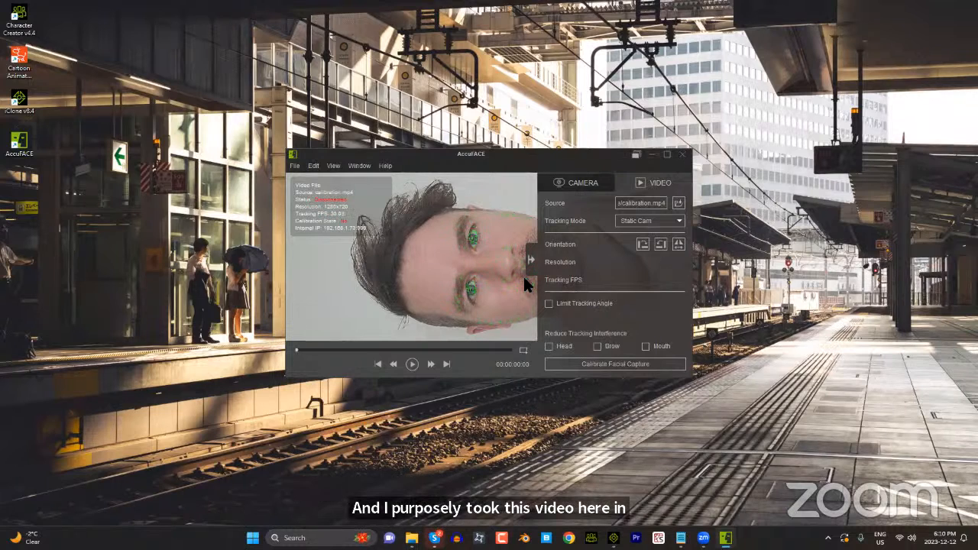
Step: Rotate the calibration video upright to portrait orientation, and enlarge the AccuFACE window to preview it
click(643, 247)
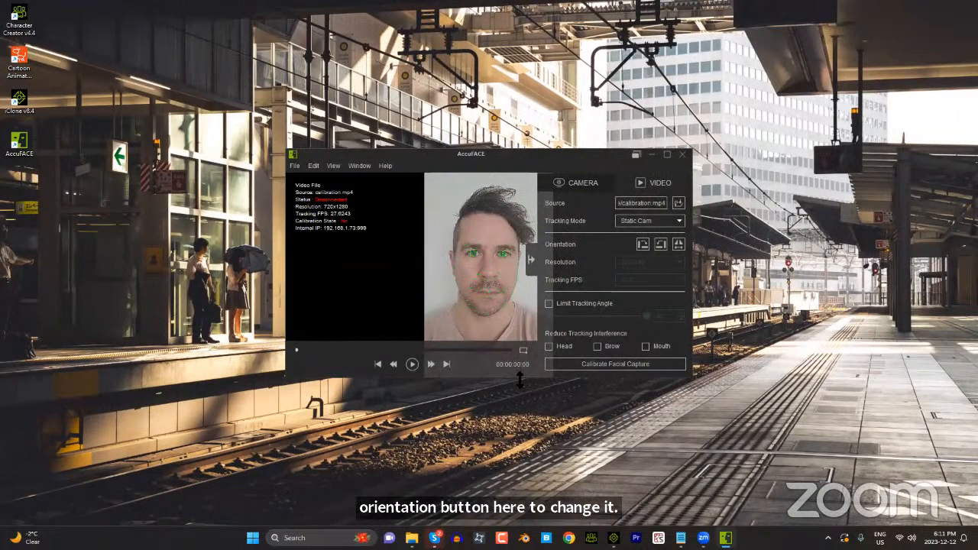
drag(520, 376, 519, 455)
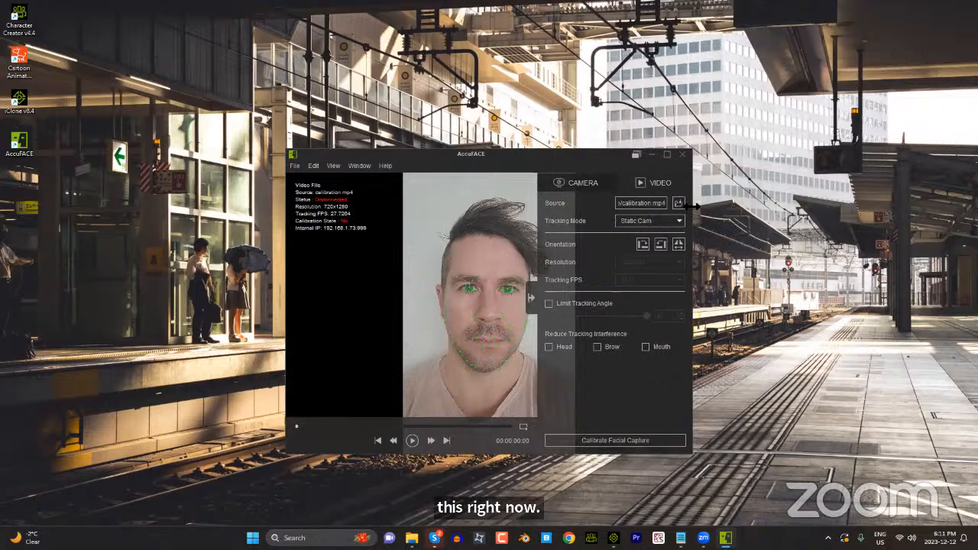
drag(694, 206, 801, 206)
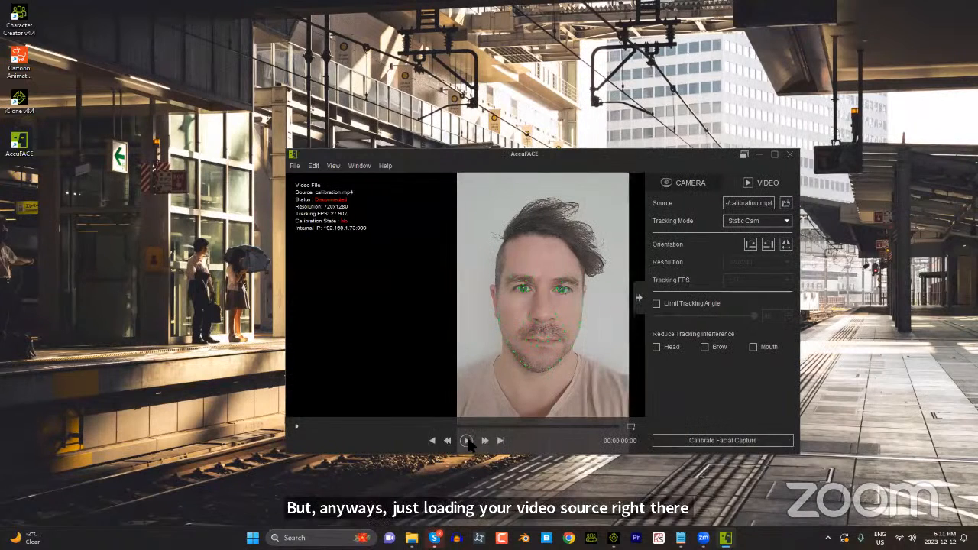
click(466, 440)
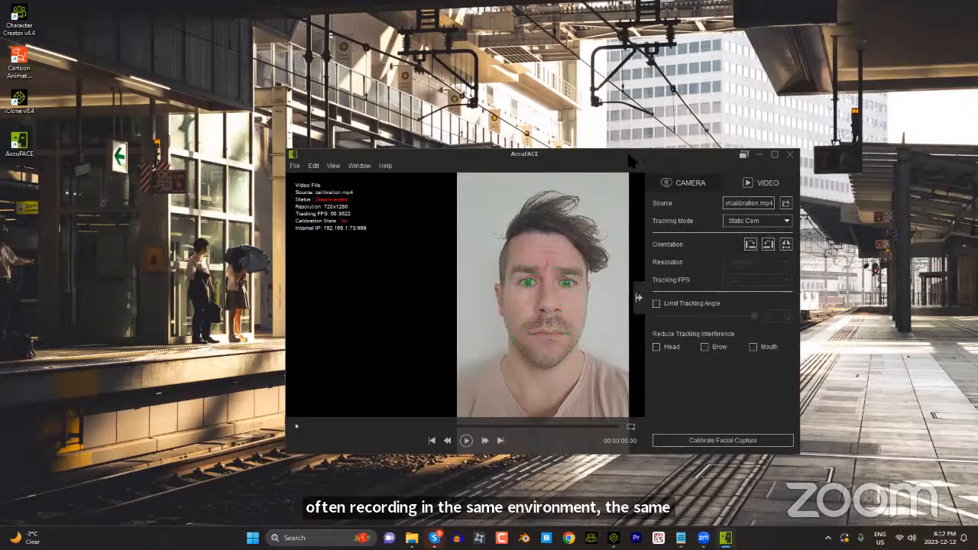
Step: Open the facial capture calibration and arrange its window beside AccuFACE so the video stays visible
drag(629, 157, 360, 23)
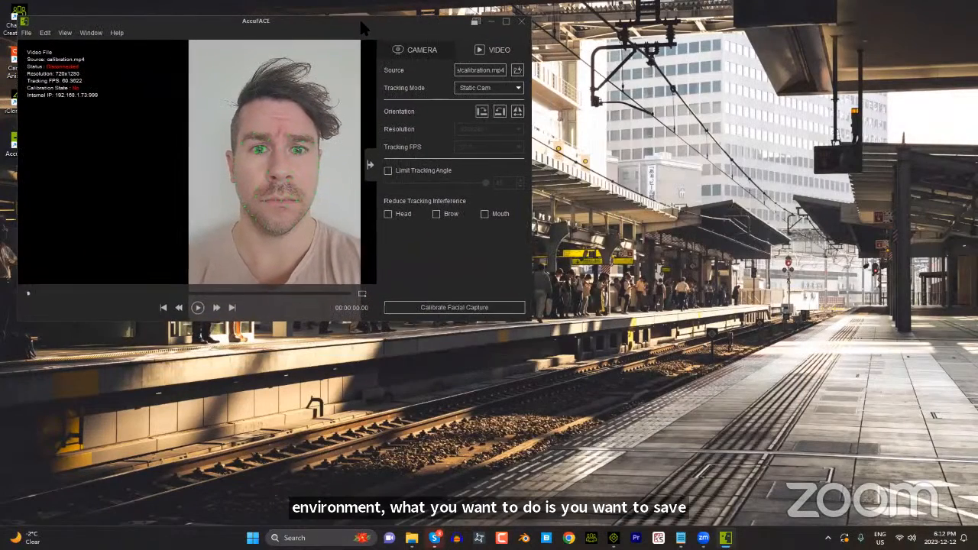
click(468, 309)
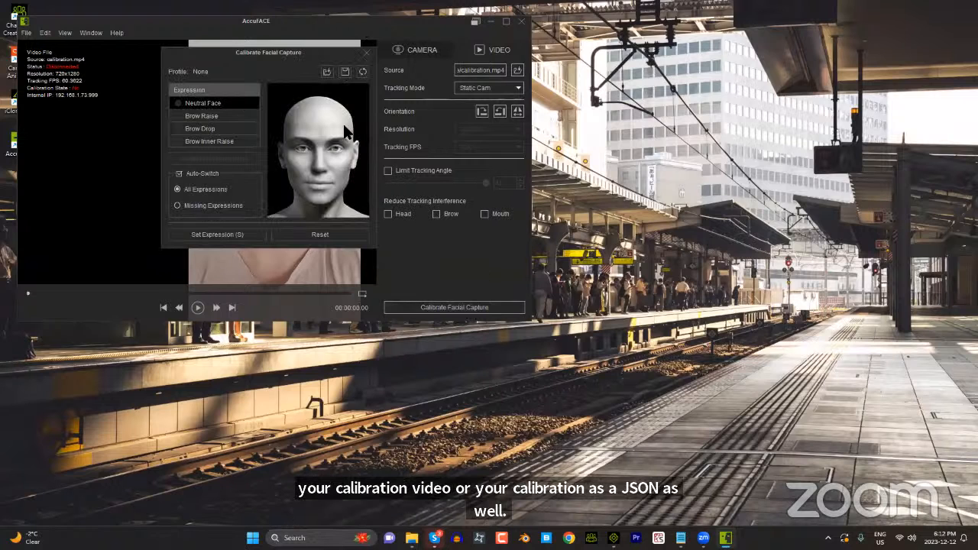
drag(302, 52, 675, 131)
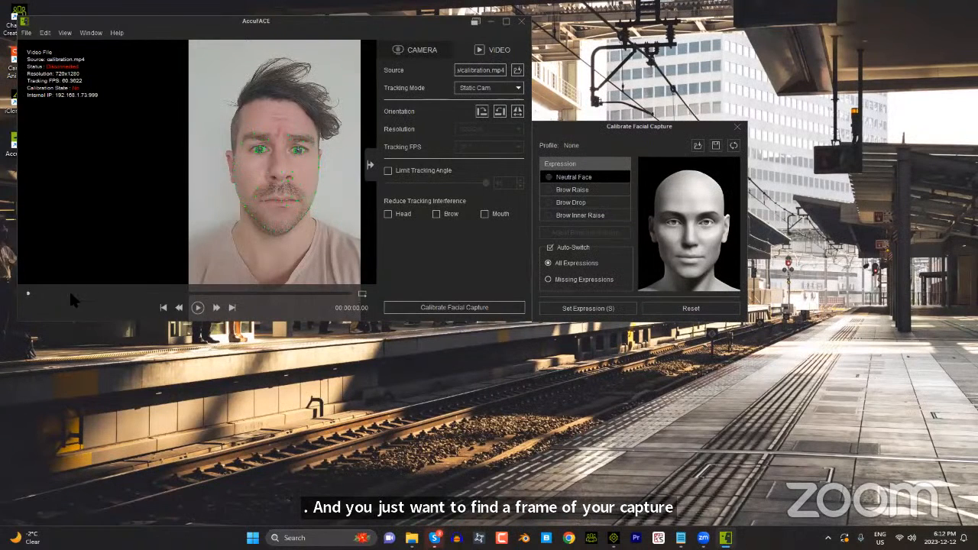
Step: Find a relaxed-face frame near the start of the video and set it as the Neutral Face expression
click(197, 307)
click(177, 306)
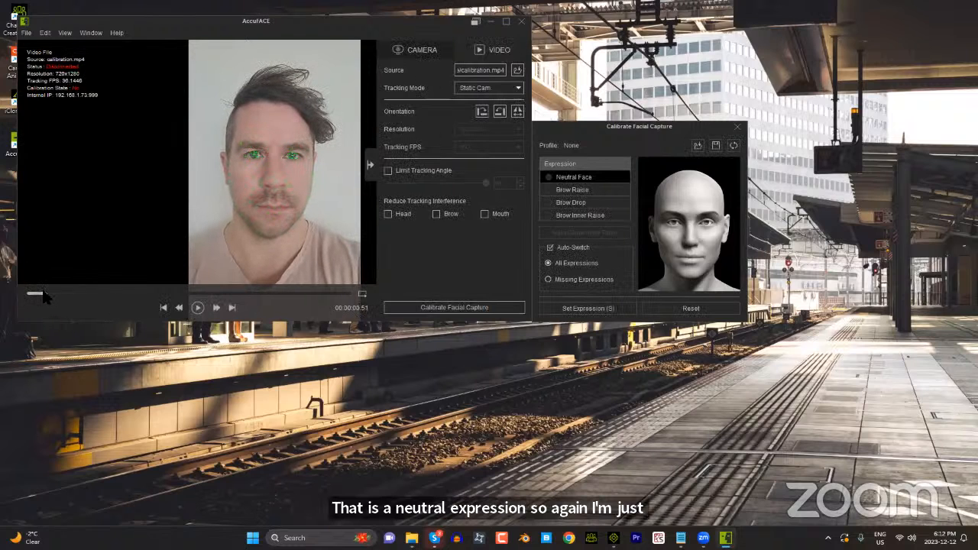
drag(42, 290, 42, 291)
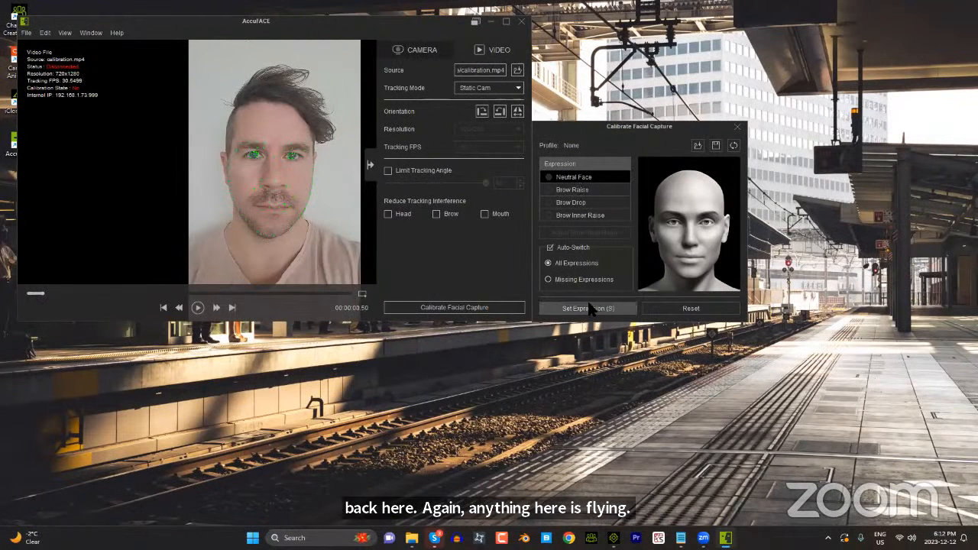
click(599, 308)
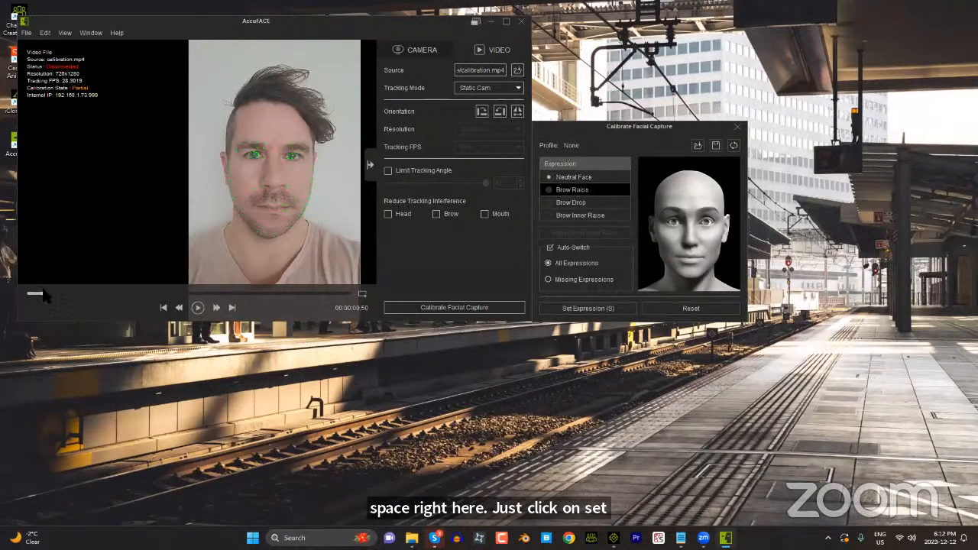
Step: Set the Brow Raise expression from the raised-brow frame and Brow Drop from the frowning frame at 00:00:08.37
drag(80, 293, 120, 293)
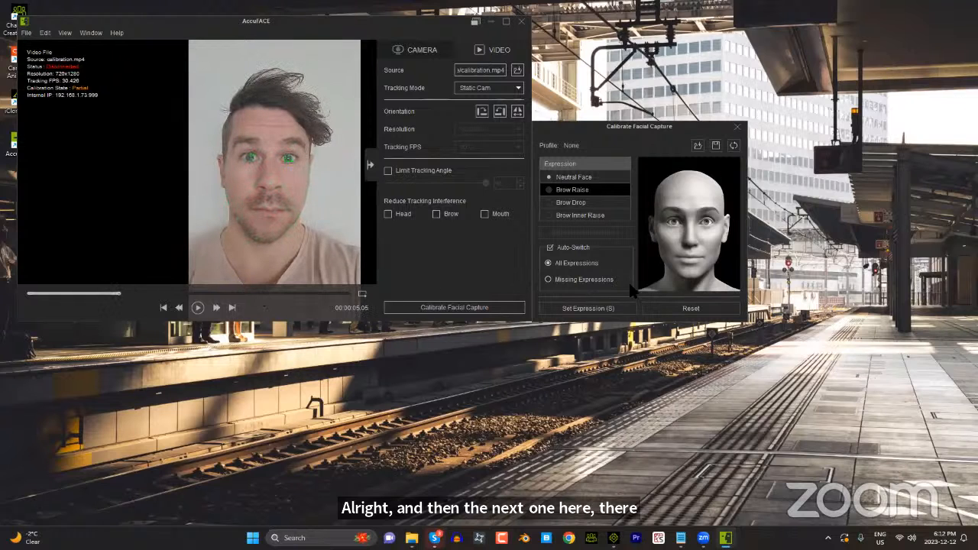
click(597, 310)
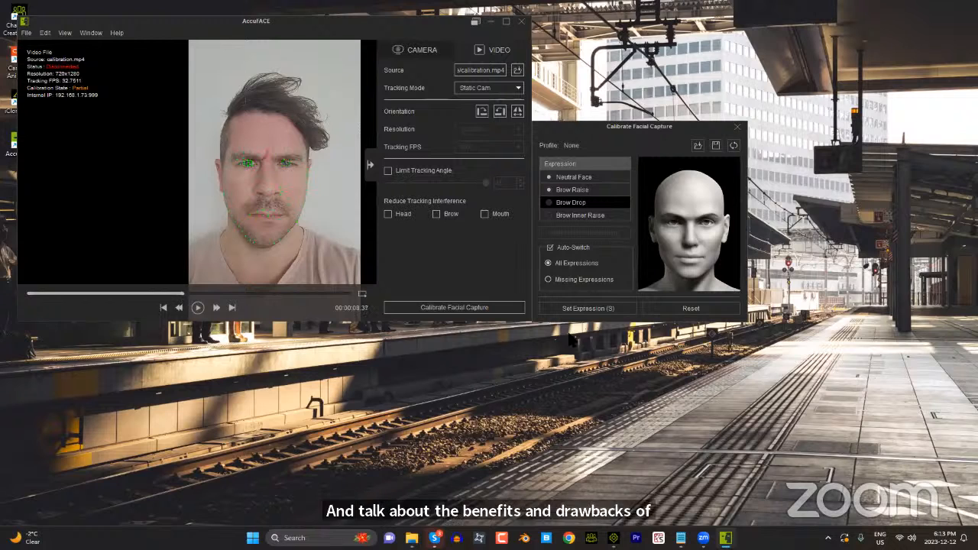
click(594, 309)
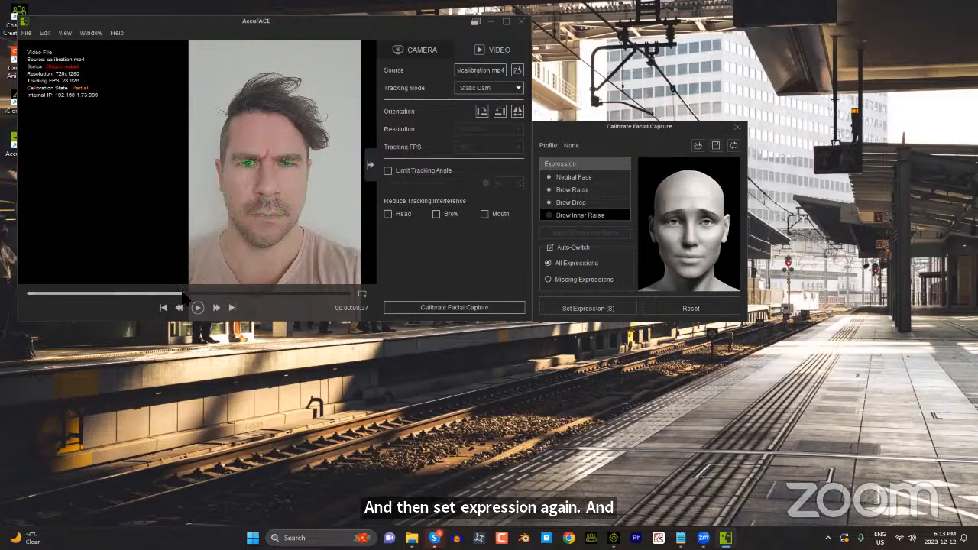
Step: Set Brow Inner Raise from the frame at 00:00:15.47, and adjust Raise Inner Brow and Lower Outer Brow to about 65
drag(183, 296, 310, 288)
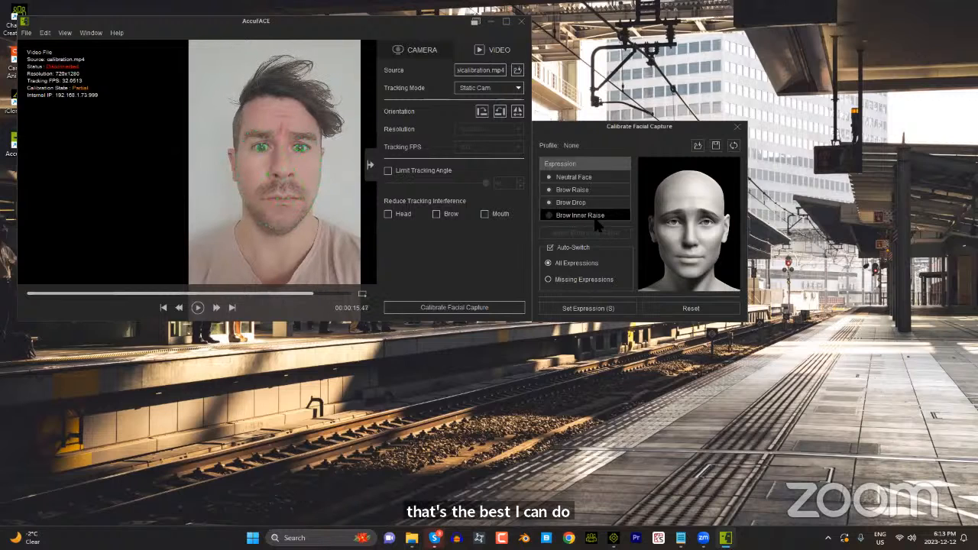
click(598, 309)
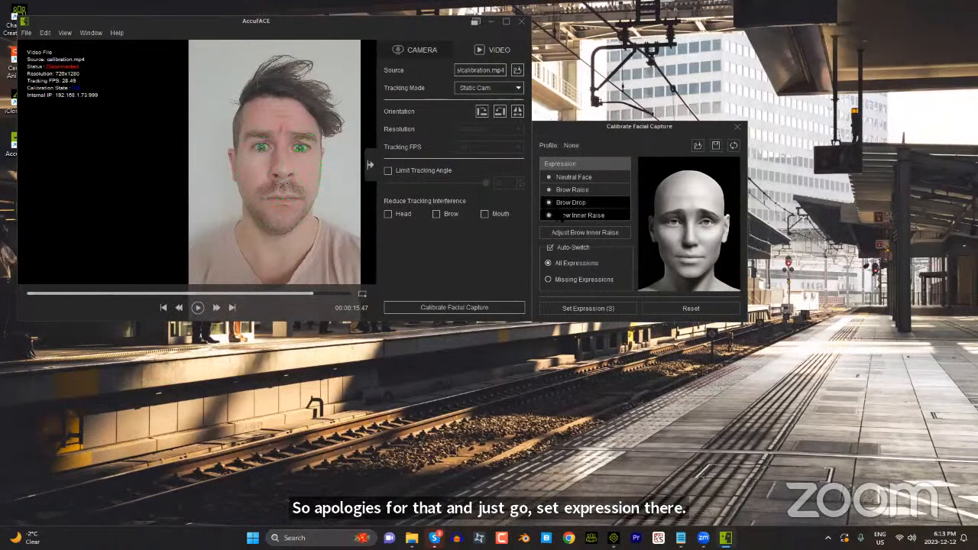
click(589, 238)
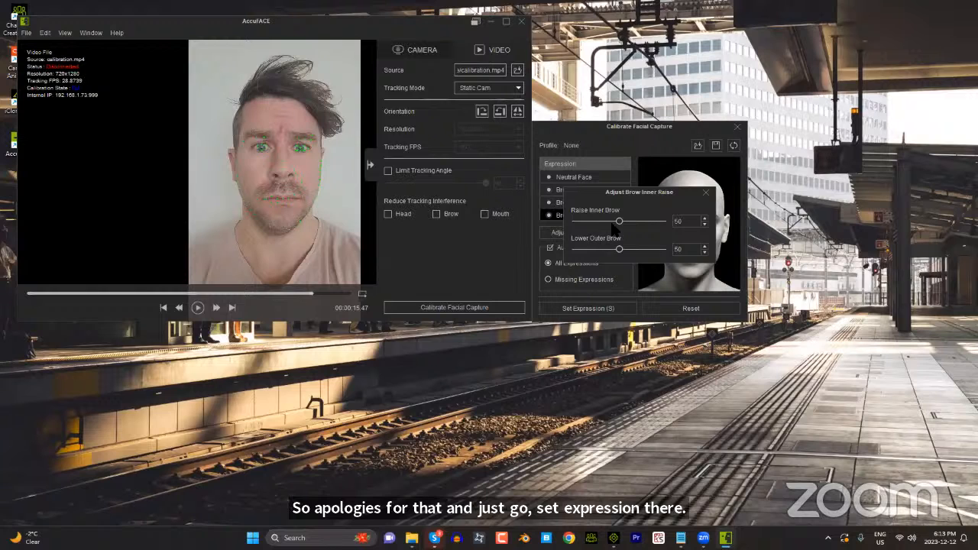
drag(625, 224, 635, 252)
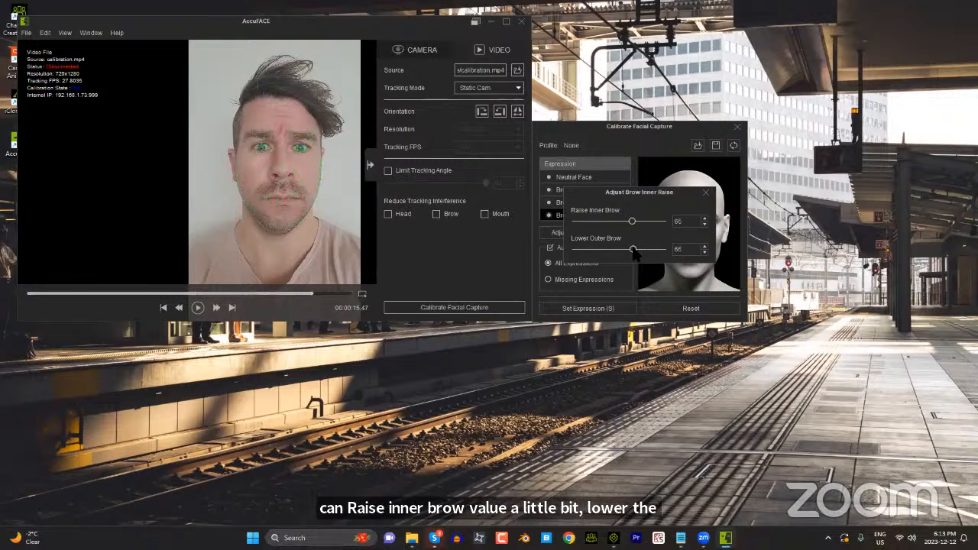
click(705, 192)
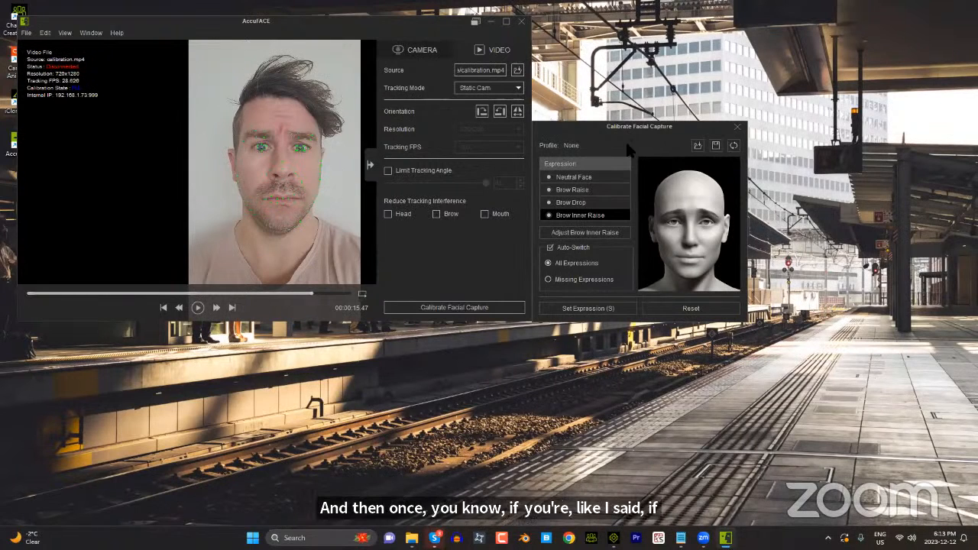
Step: Save the calibration profile as temp2 in the AccuFace folder and close the calibration window
click(716, 146)
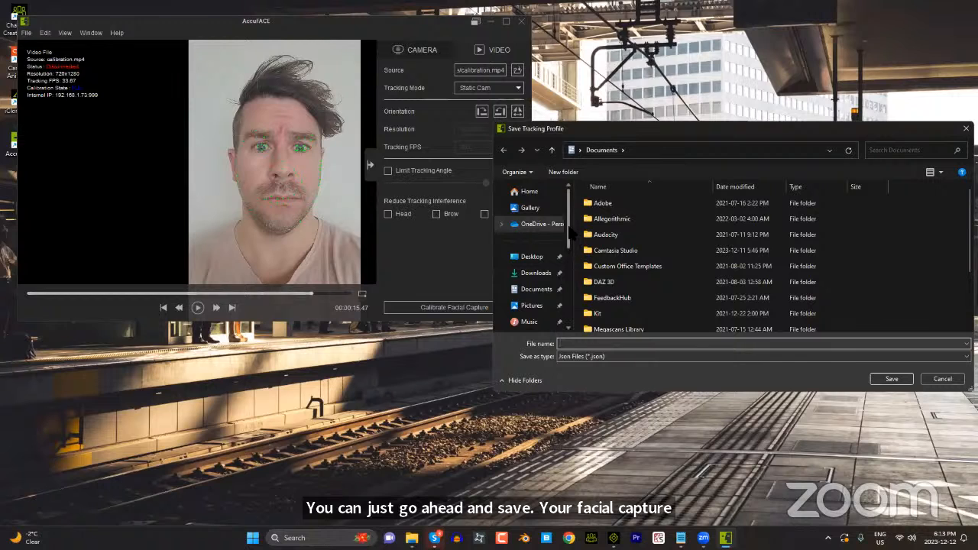
scroll(540, 279, down, 3)
click(537, 273)
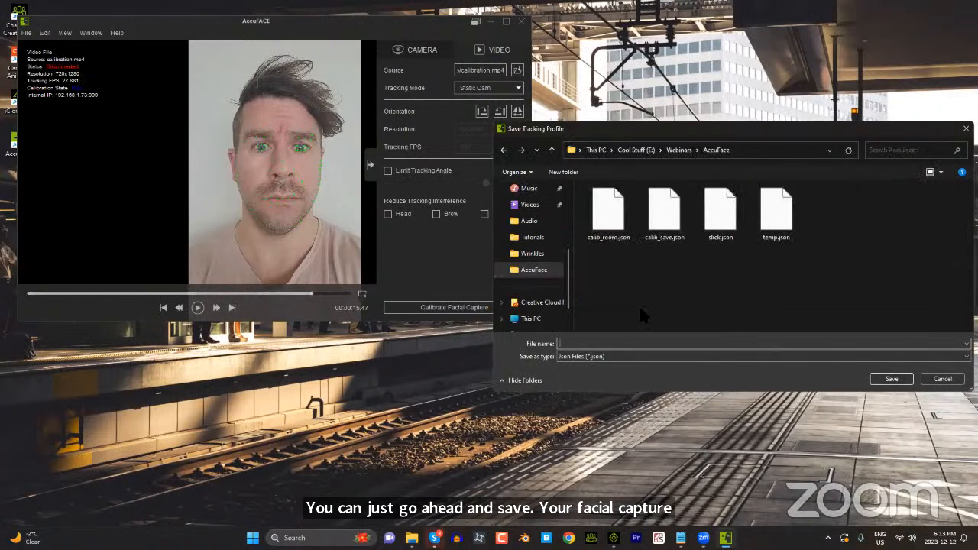
text(temp2)
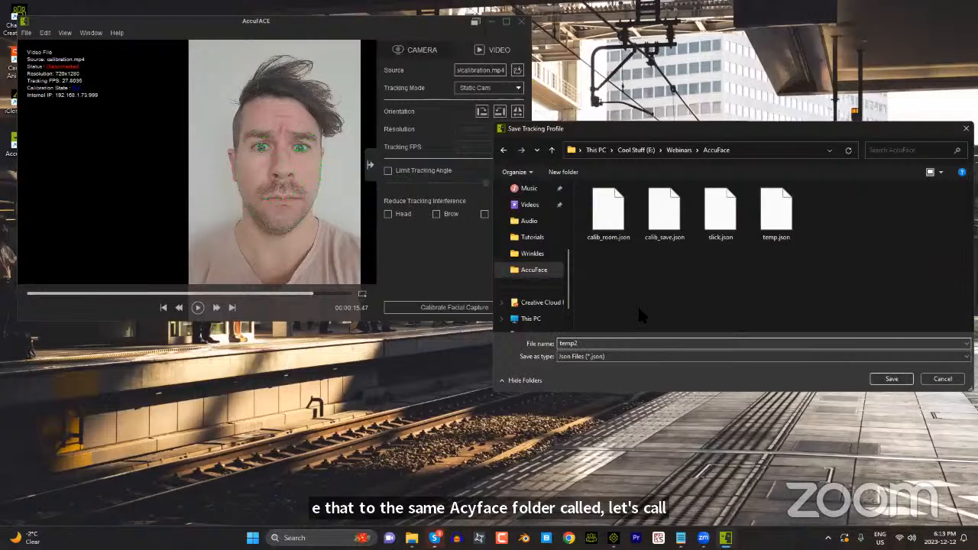
click(891, 380)
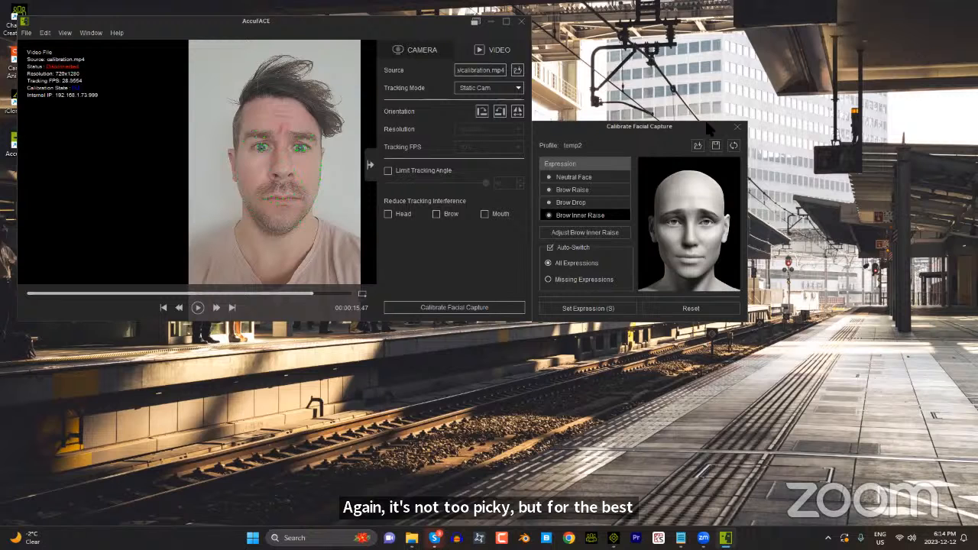
click(737, 127)
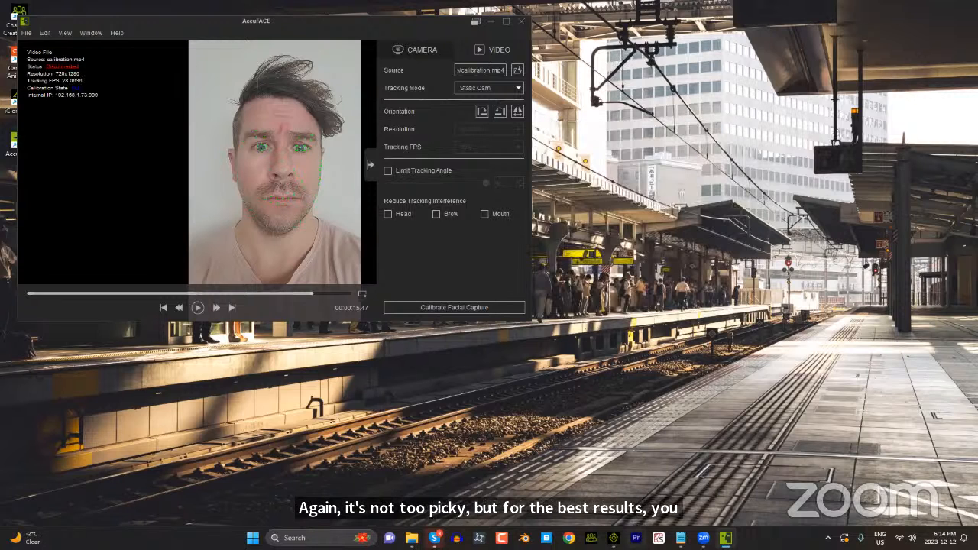
Step: Bring up iClone, keep the AccuFACE window always on top of it, and shrink and reposition that window beside the character's face
click(614, 537)
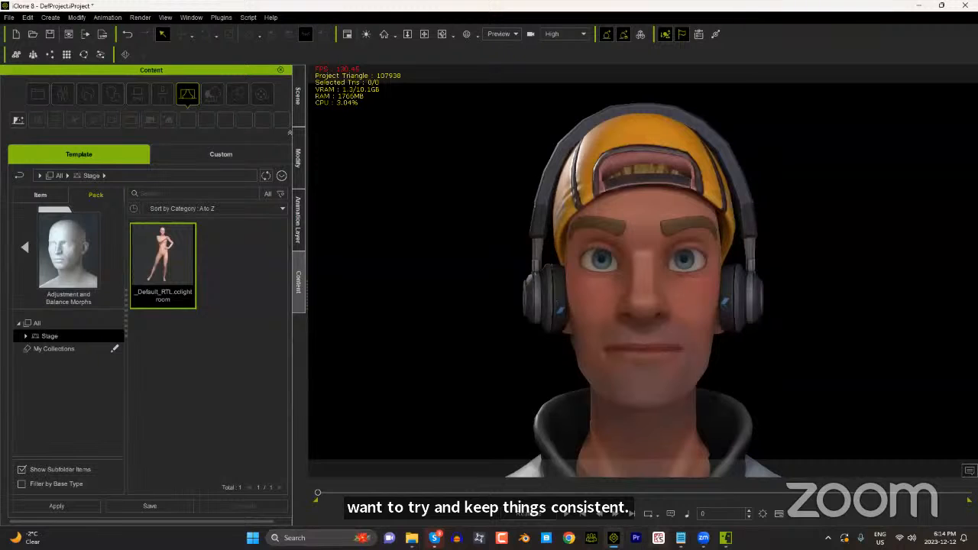
click(726, 538)
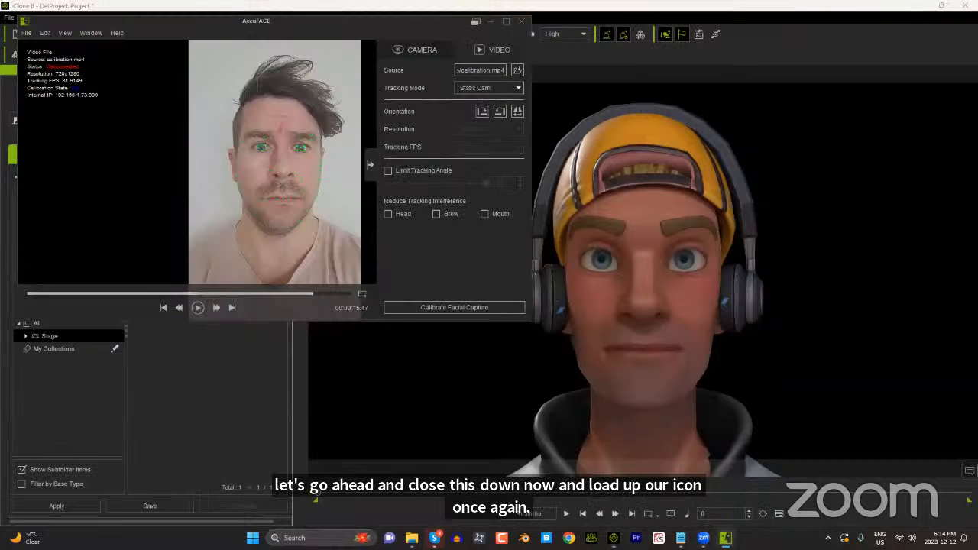
click(475, 22)
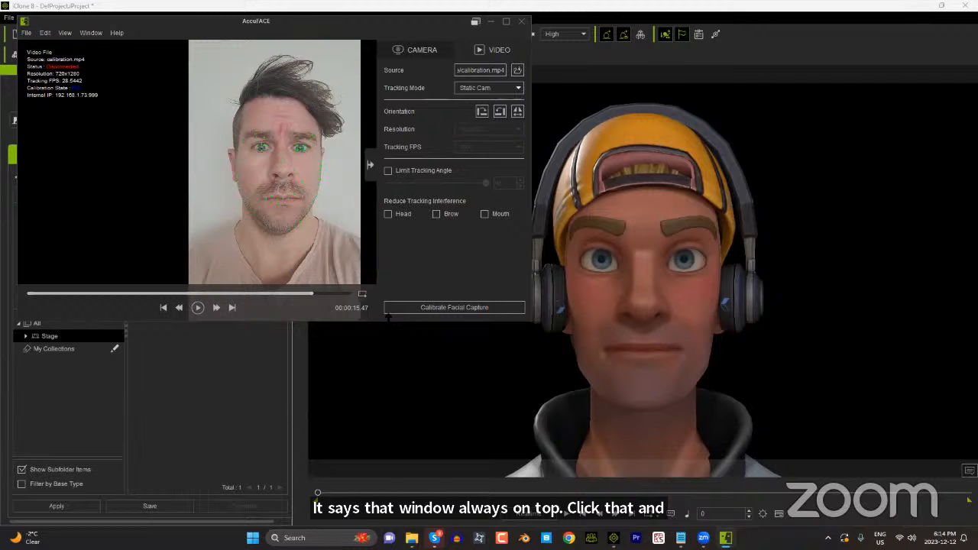
drag(387, 321, 388, 245)
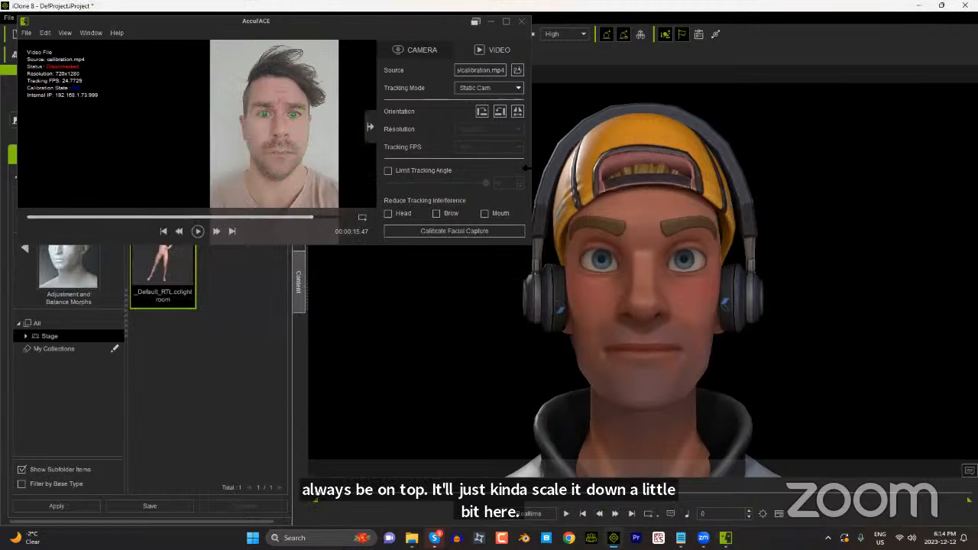
drag(527, 169, 405, 169)
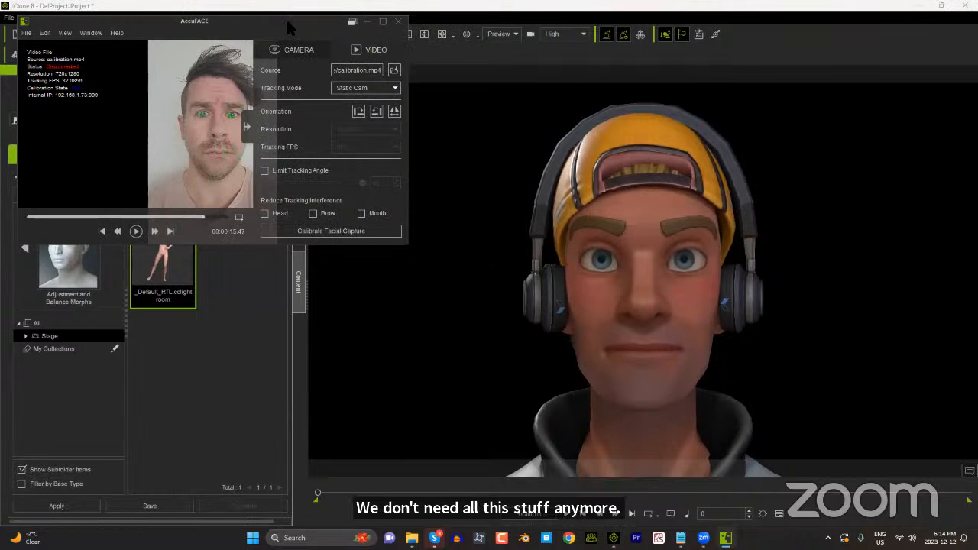
drag(336, 20, 527, 140)
Step: Select the character, open Motion LIVE, and move the AccuFACE window clear of the Gear List and the character's face
click(641, 202)
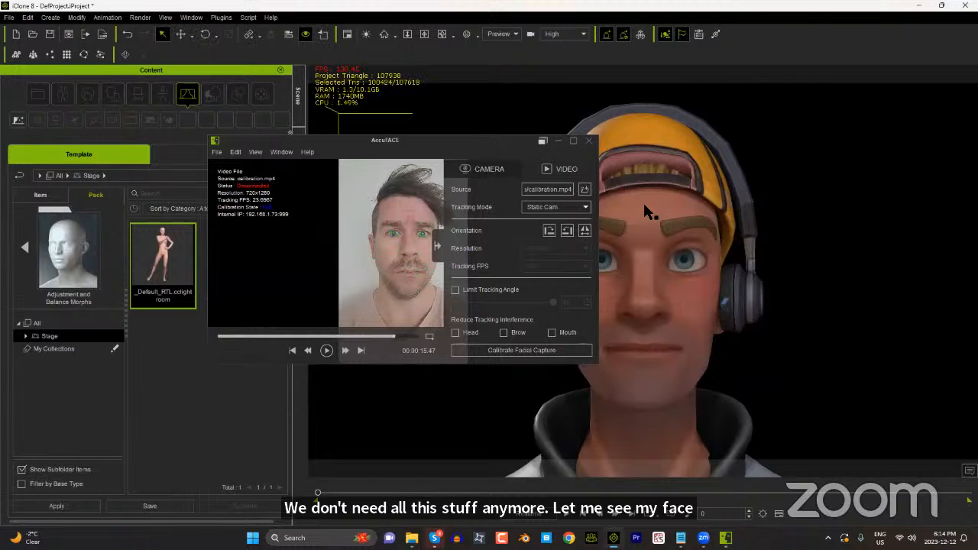
click(221, 17)
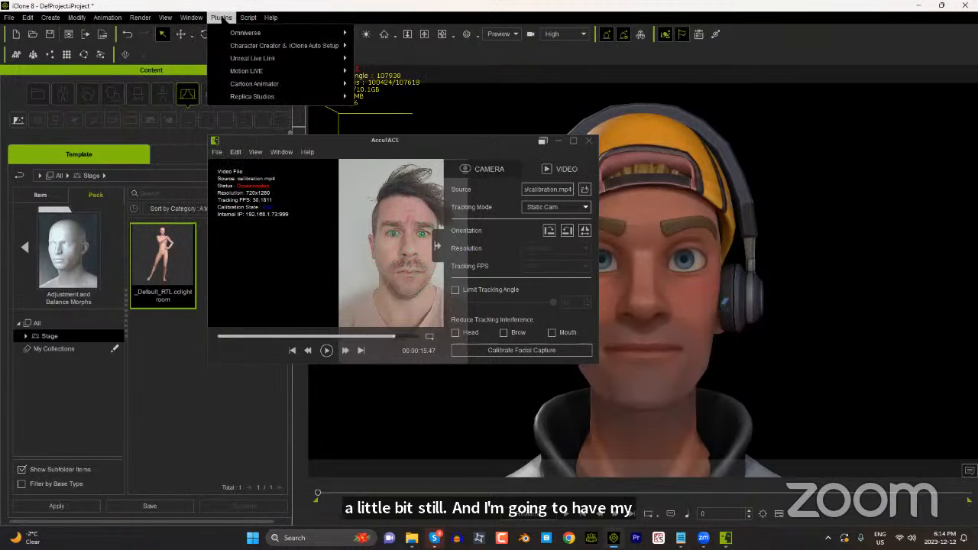
mouse_move(259, 71)
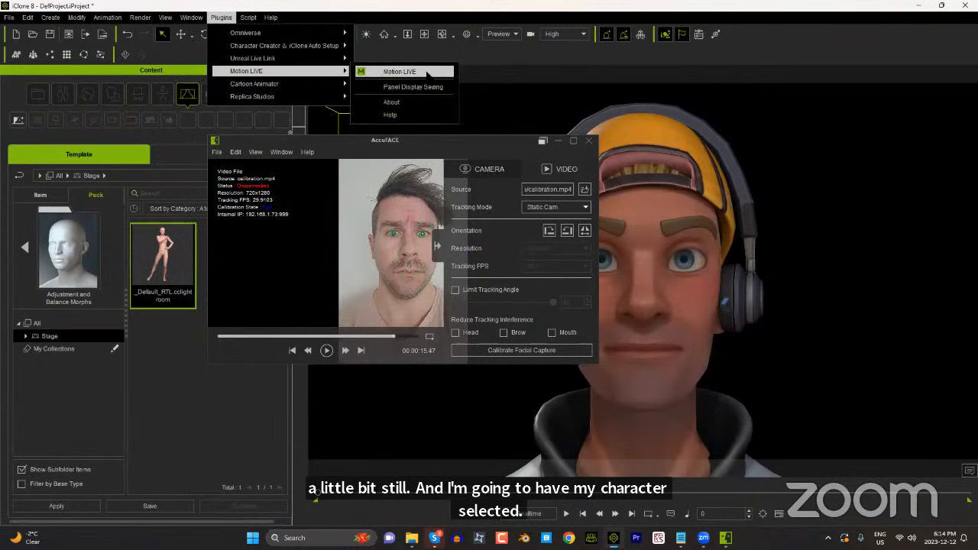
click(425, 71)
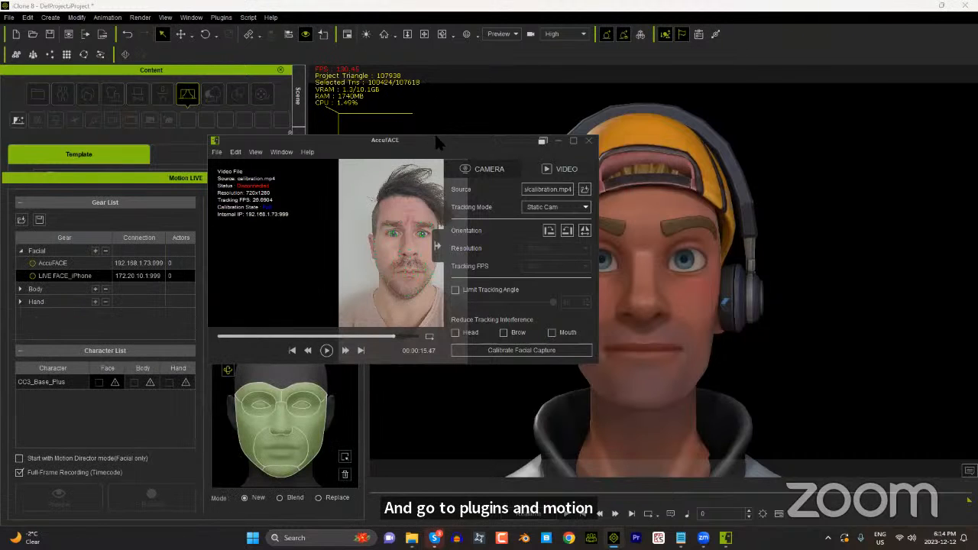
drag(439, 142, 233, 9)
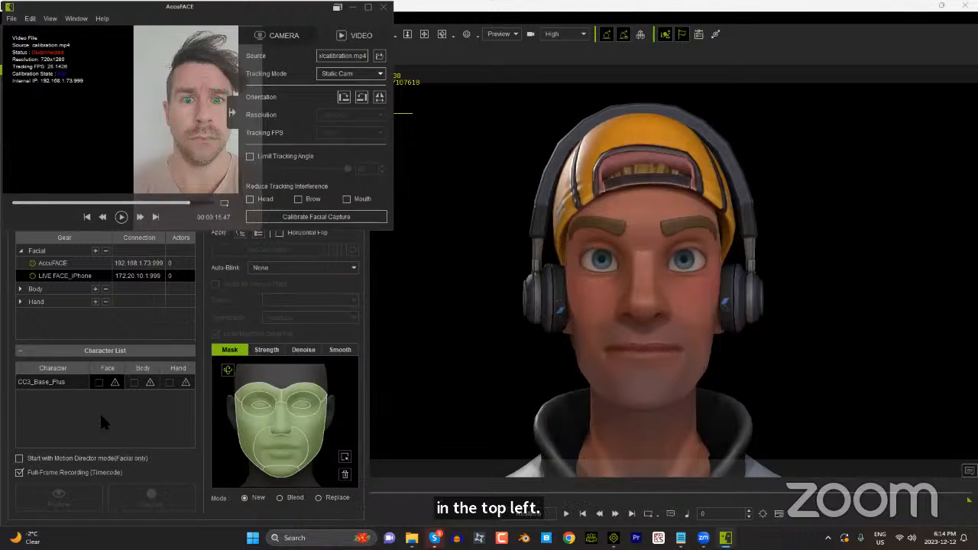
Step: Activate the AccuFACE gear connection and assign AccuFACE to the face of CC3_Base_Plus
click(32, 263)
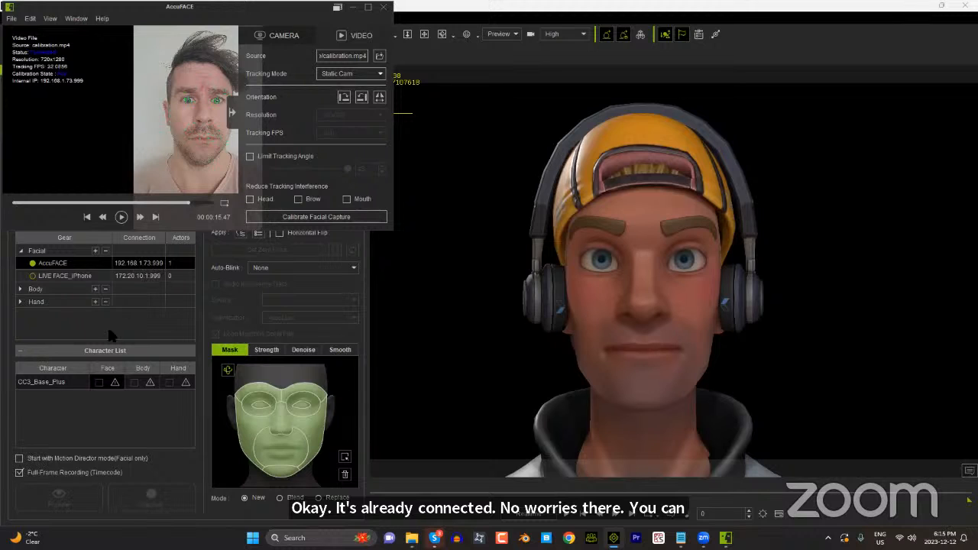
click(113, 383)
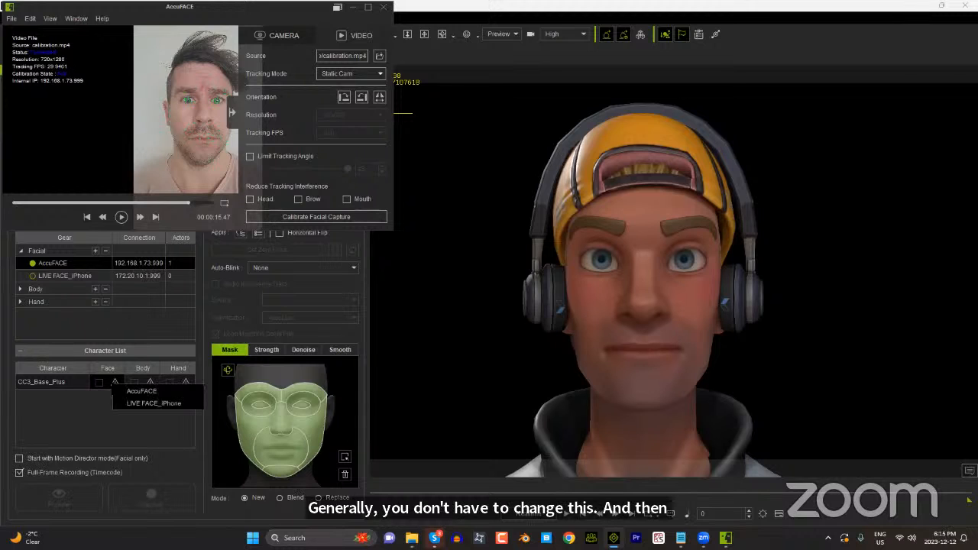
click(145, 391)
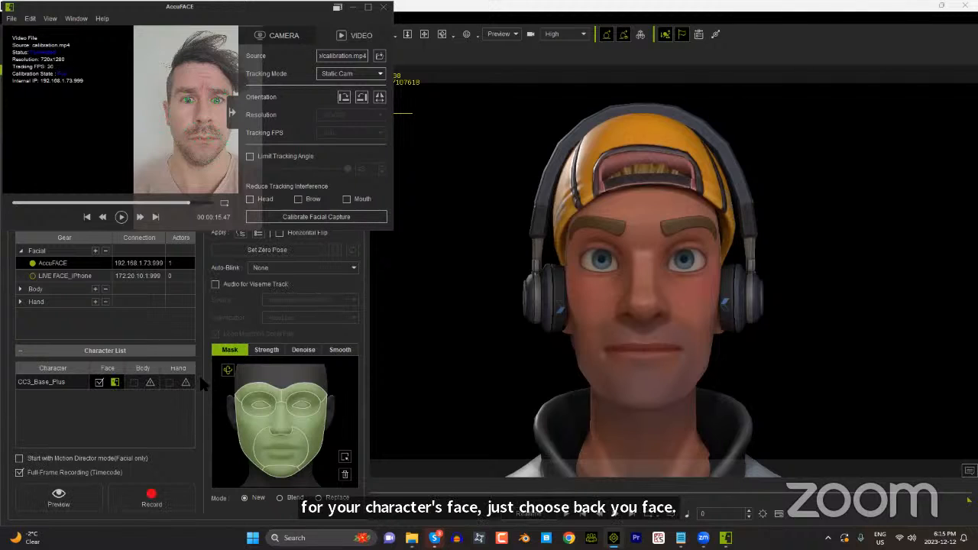
Step: Preview the calibration video's facial capture on the character from its first frame, stop the preview, and rewind the video
click(61, 500)
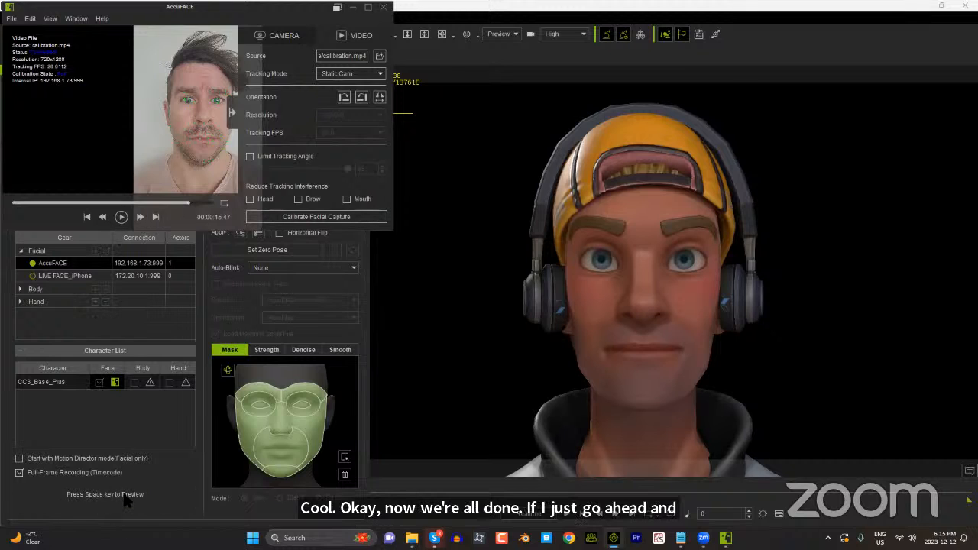
key(Escape)
drag(191, 202, 182, 202)
drag(109, 205, 6, 205)
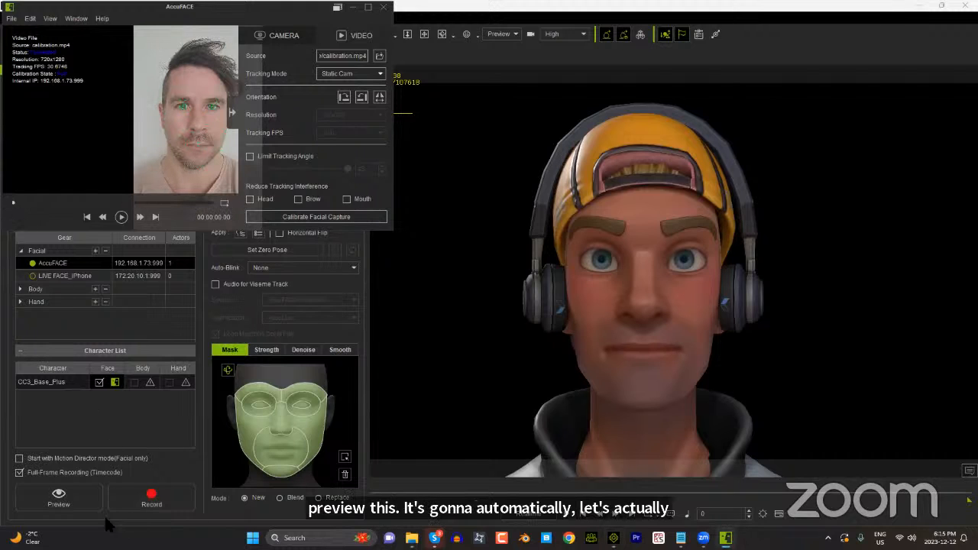
click(65, 497)
key(space)
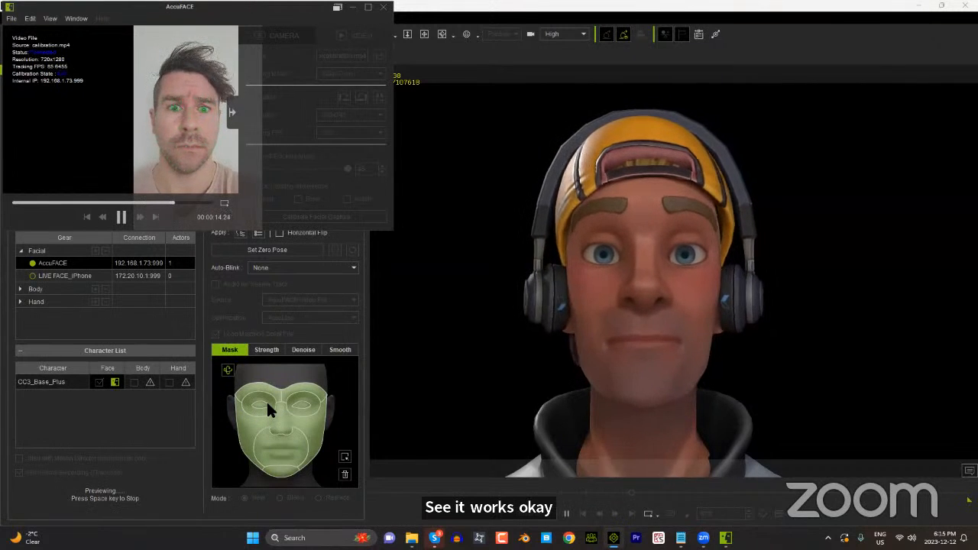
key(space)
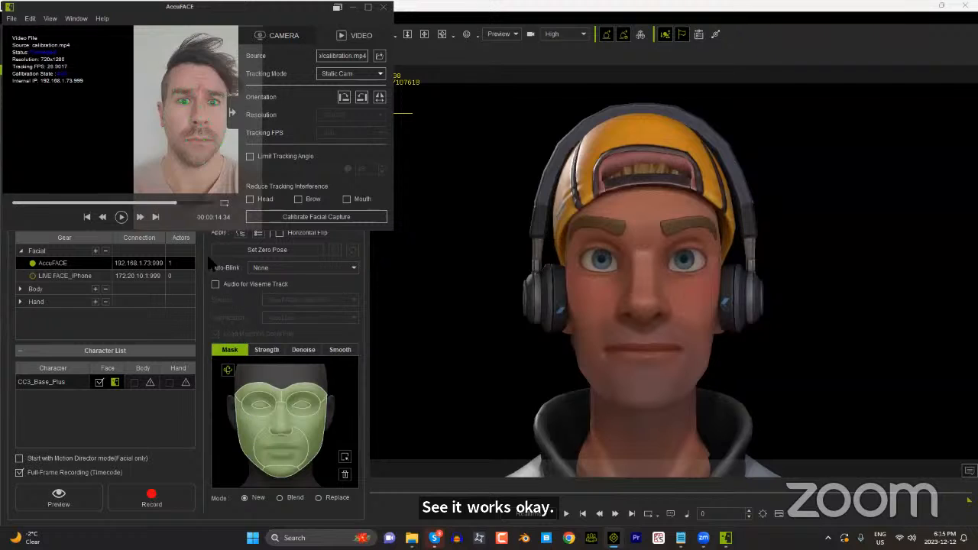
drag(177, 203, 16, 204)
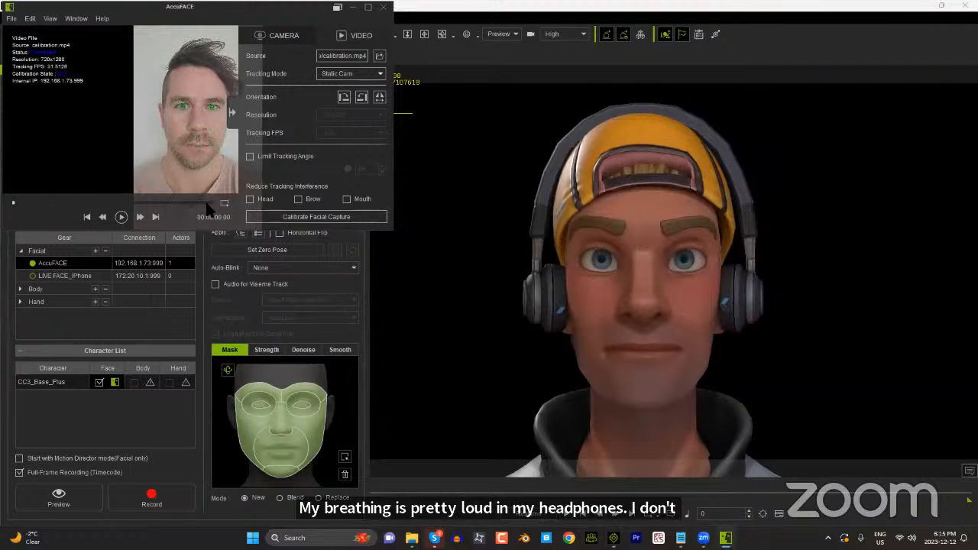
Step: Load the portrait2 video as the AccuFACE source and keep the existing facial capture calibrations
click(380, 58)
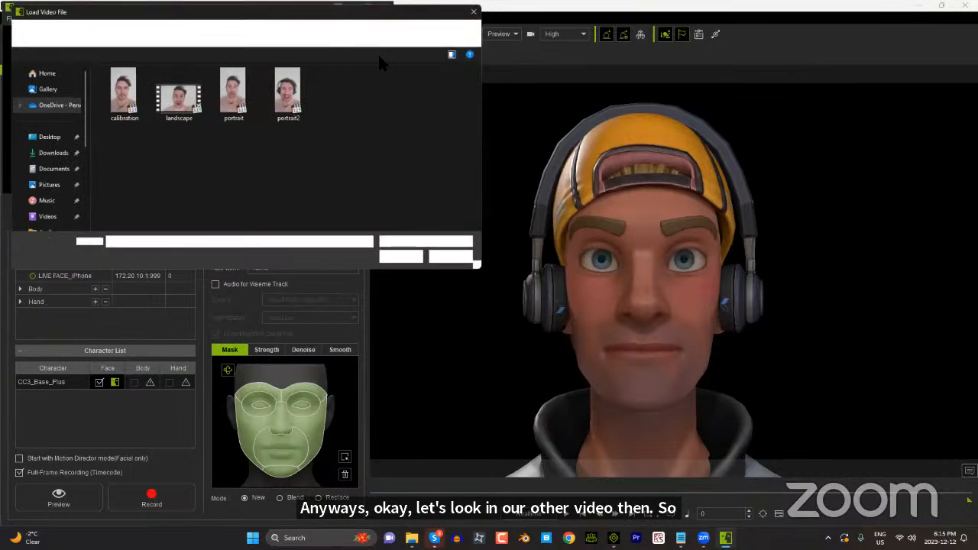
click(294, 94)
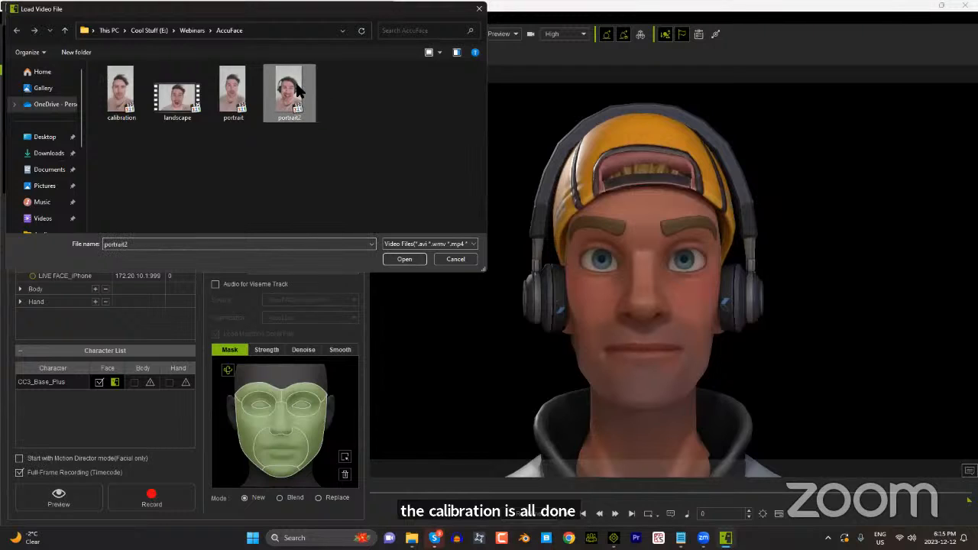
click(402, 259)
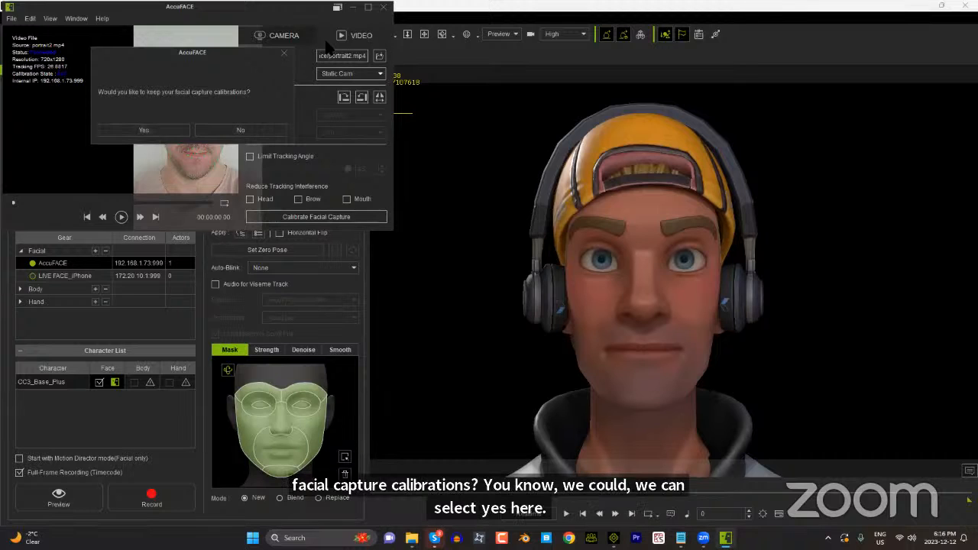
click(162, 130)
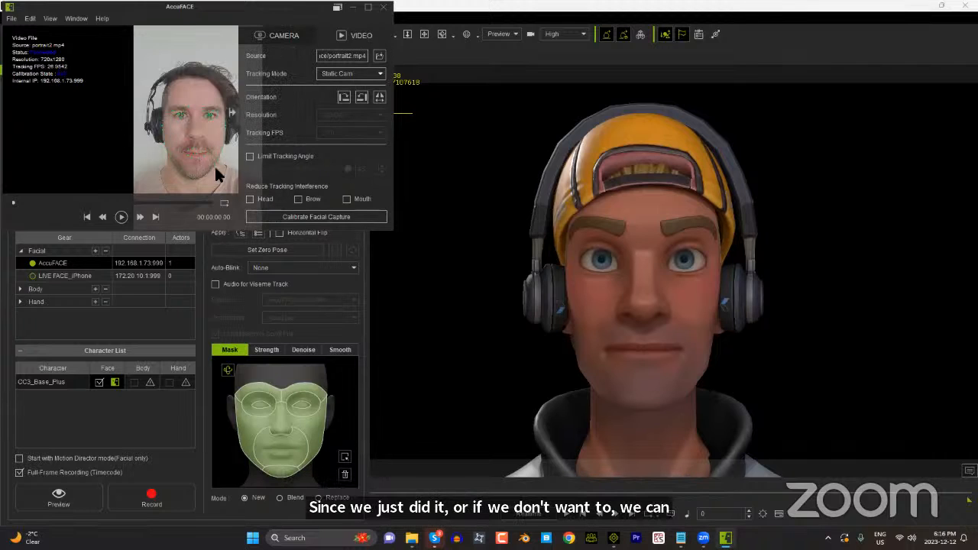
Step: Preview the portrait2 facial capture on the character, stop it, and return the project to its first frame
click(75, 491)
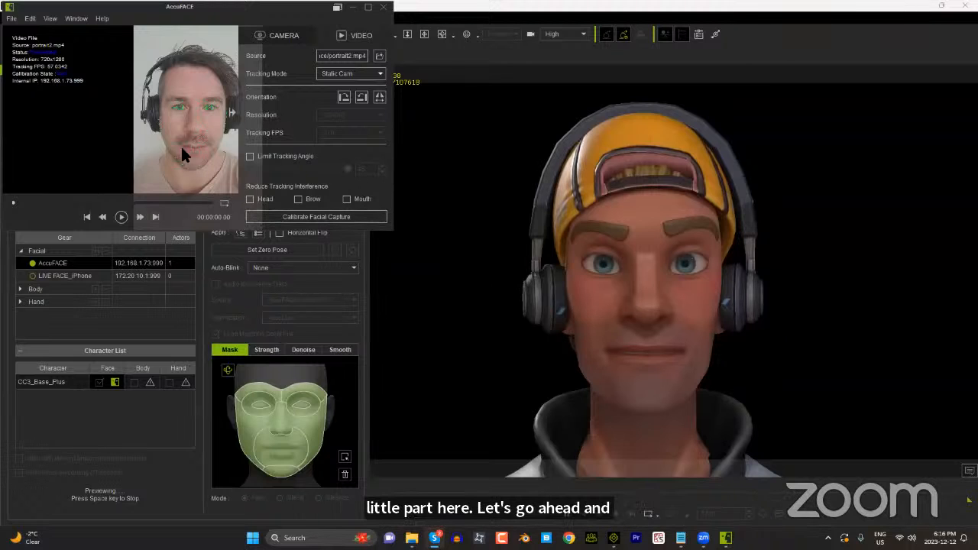
click(153, 487)
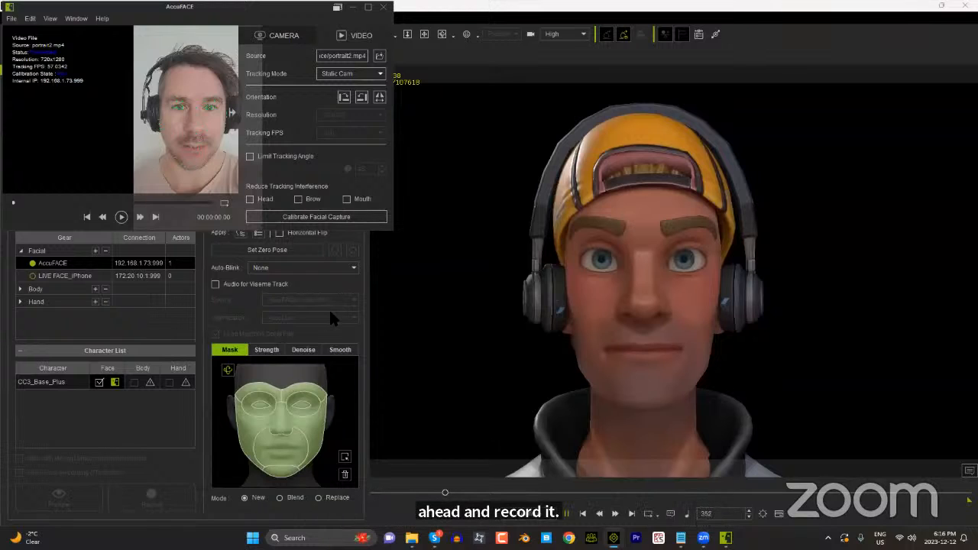
click(583, 514)
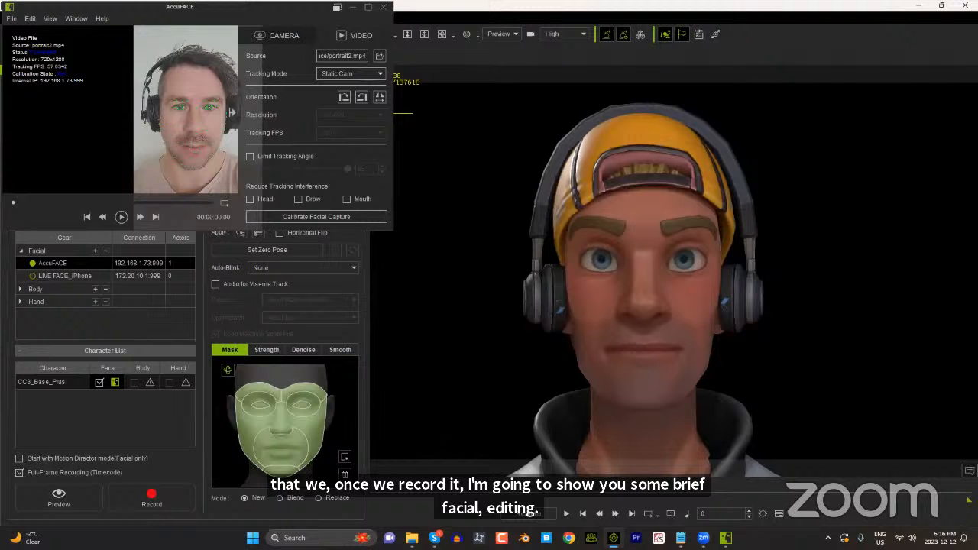
Step: Record the facial capture from the portrait2 video onto the character without viseme audio
click(155, 498)
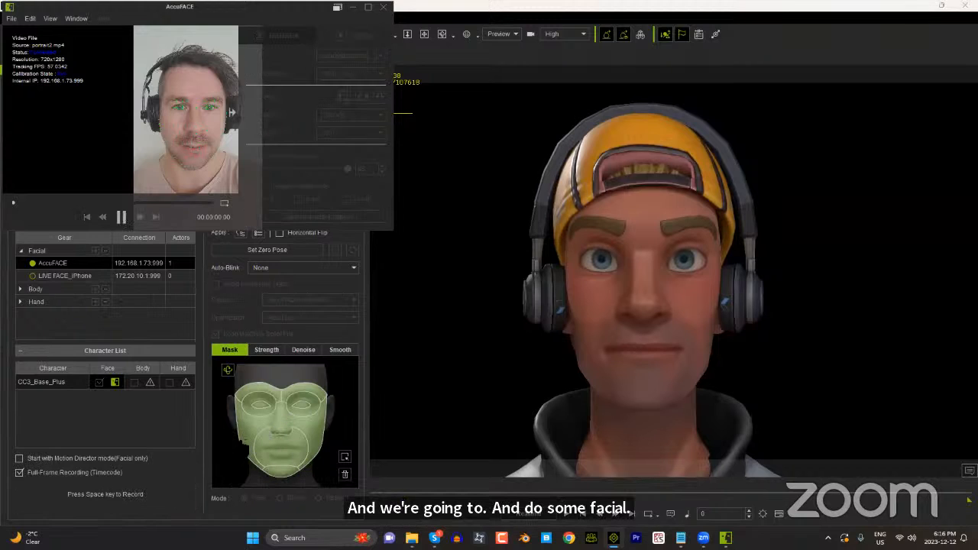
key(space)
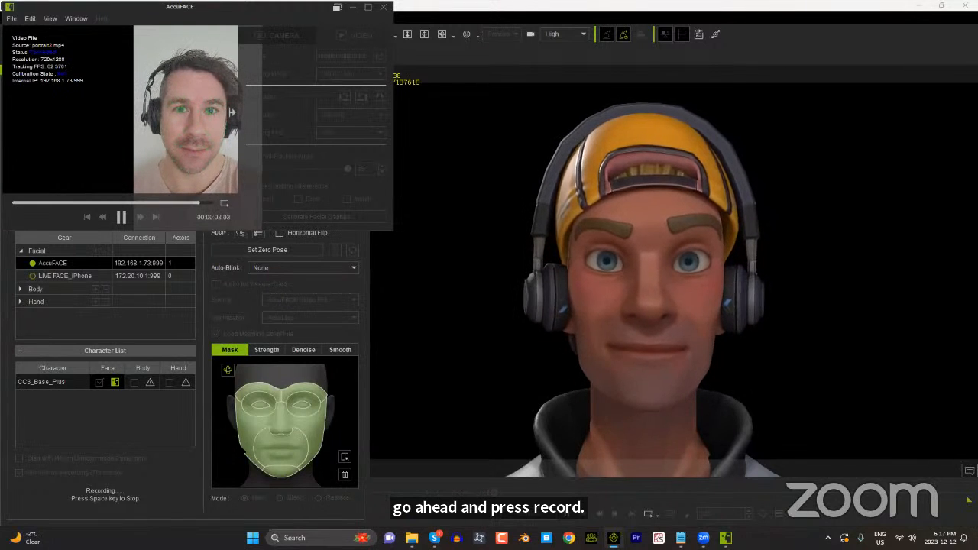
key(space)
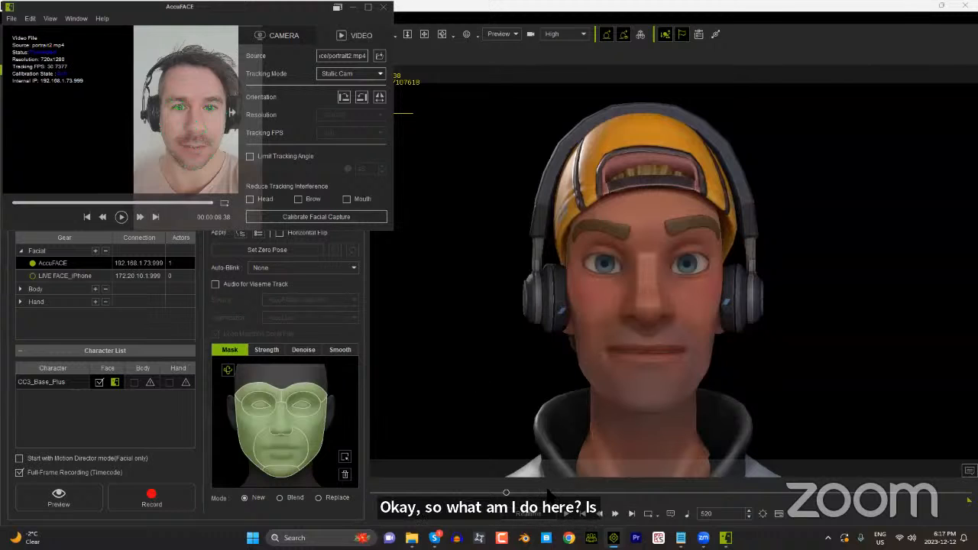
Step: Set the project end at frame 520, play the recorded facial animation from the start, and return to the first frame
key(F3)
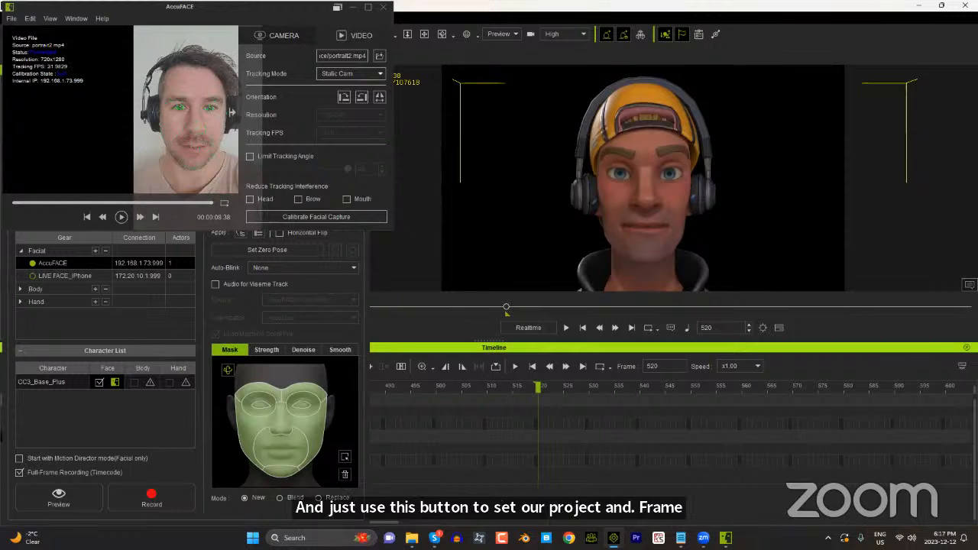
key(F3)
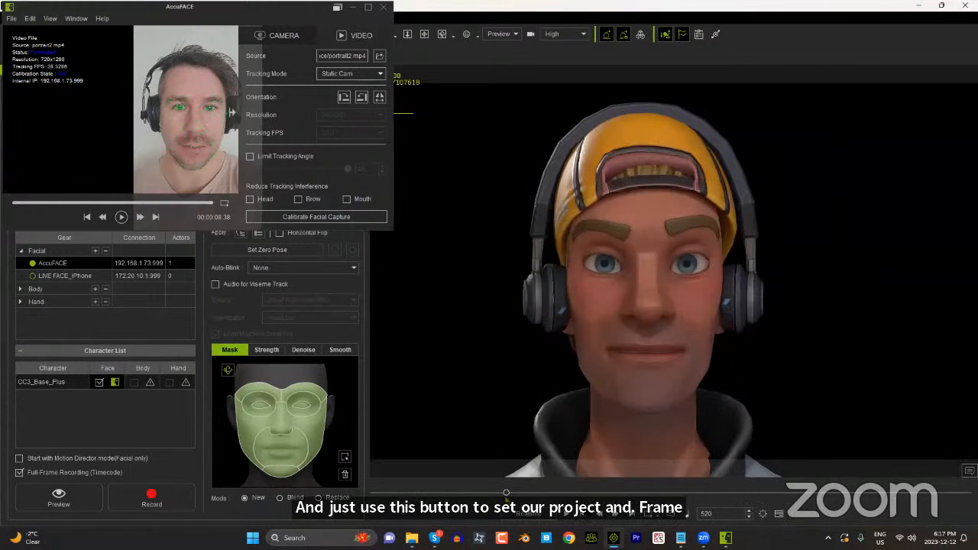
click(583, 515)
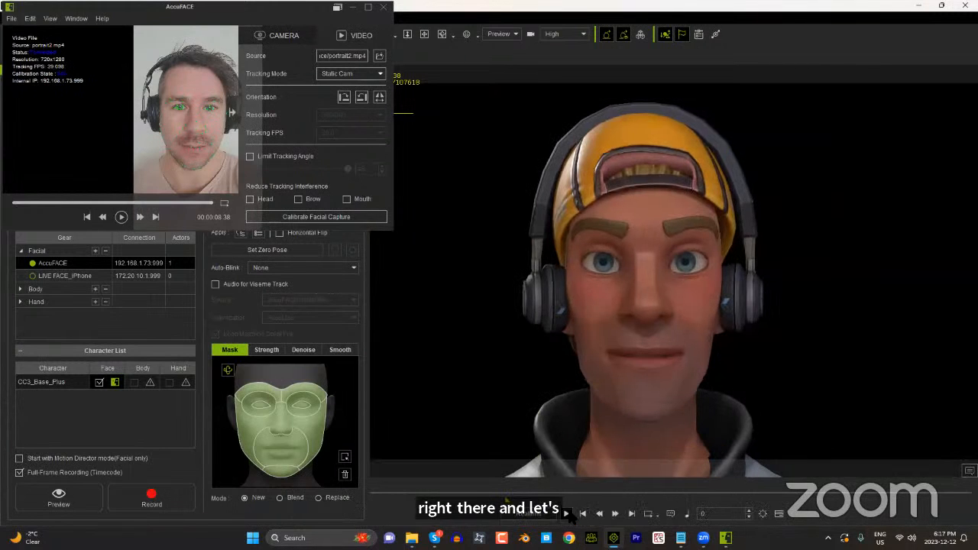
click(566, 513)
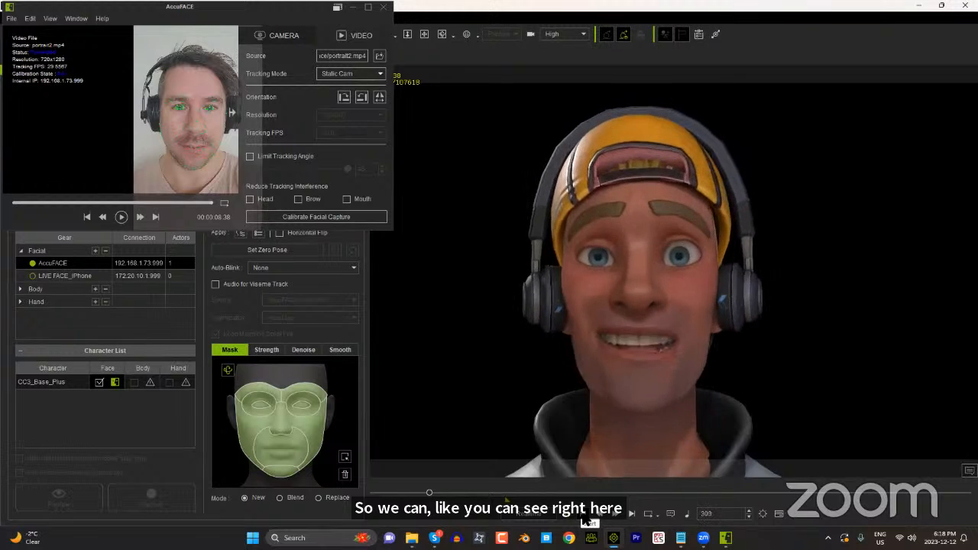
click(583, 513)
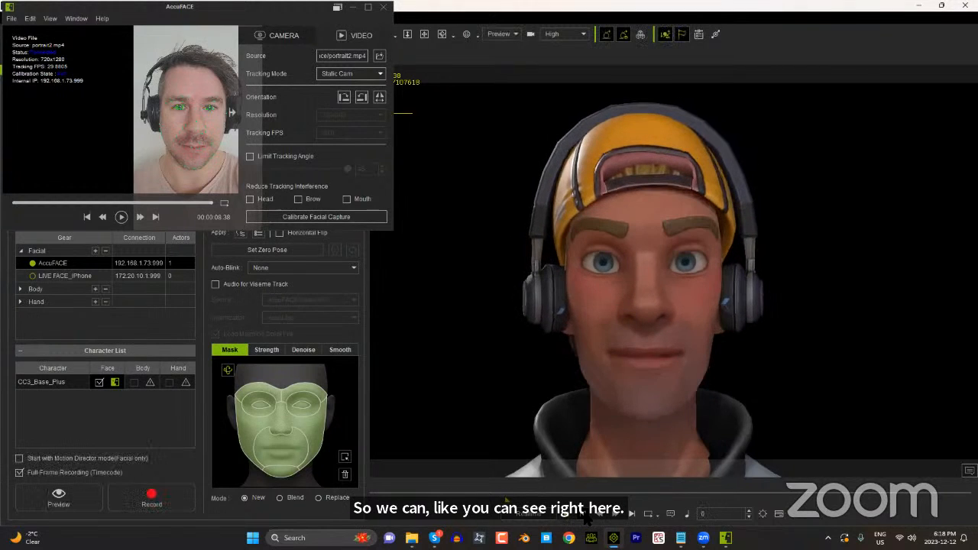
Step: Remove the recorded object animation from the character
right_click(610, 323)
click(663, 314)
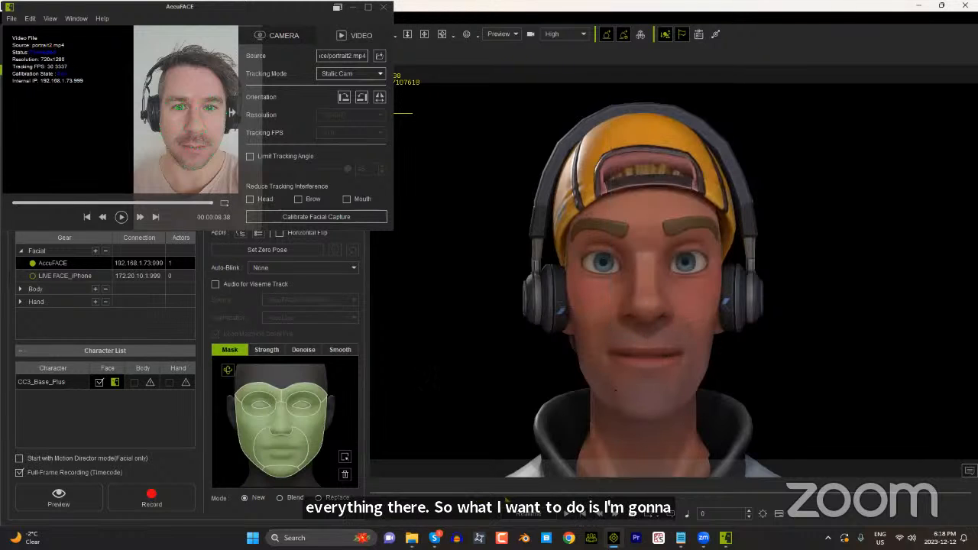
Step: Enable Audio for Viseme Track with AccuFACE Video File as source and AccuLips as optimization, and rewind the portrait2 video to its start
click(234, 284)
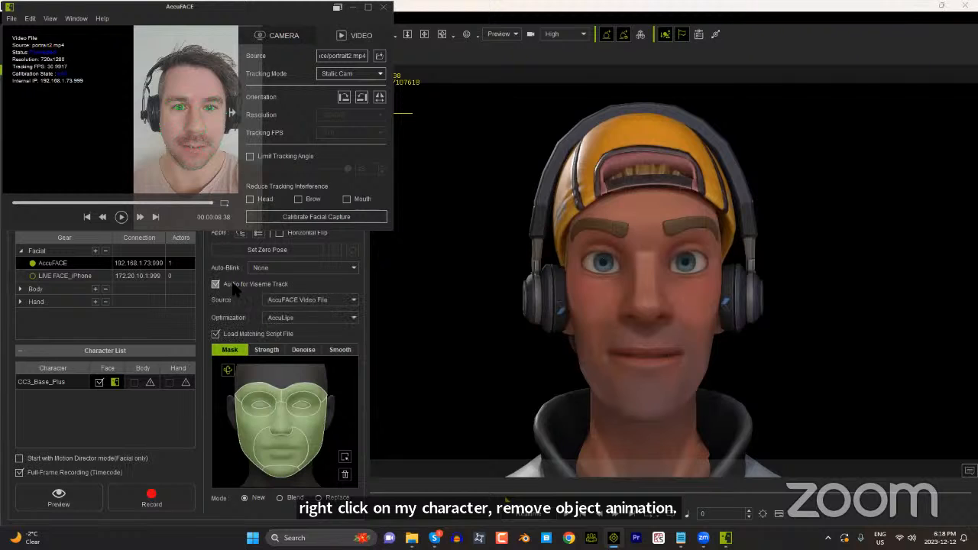
click(277, 302)
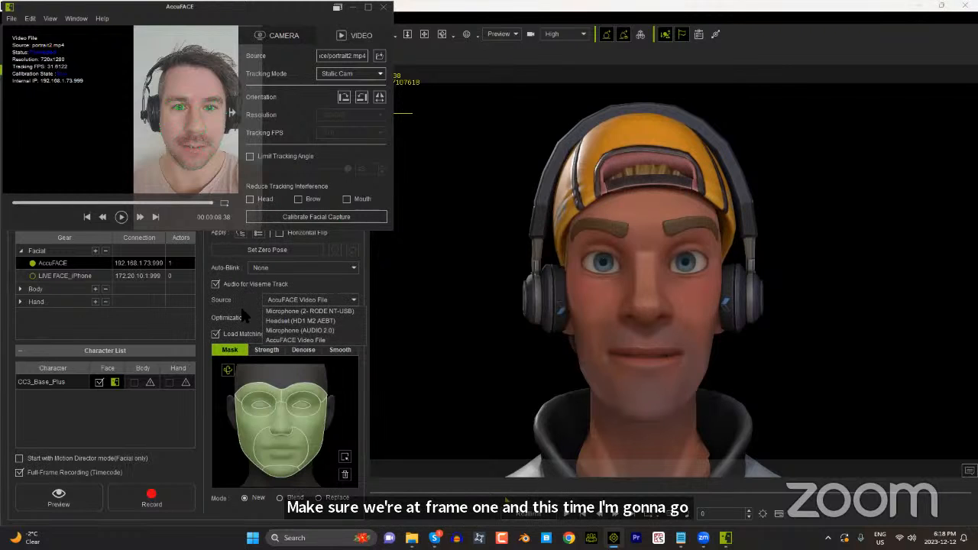
click(298, 340)
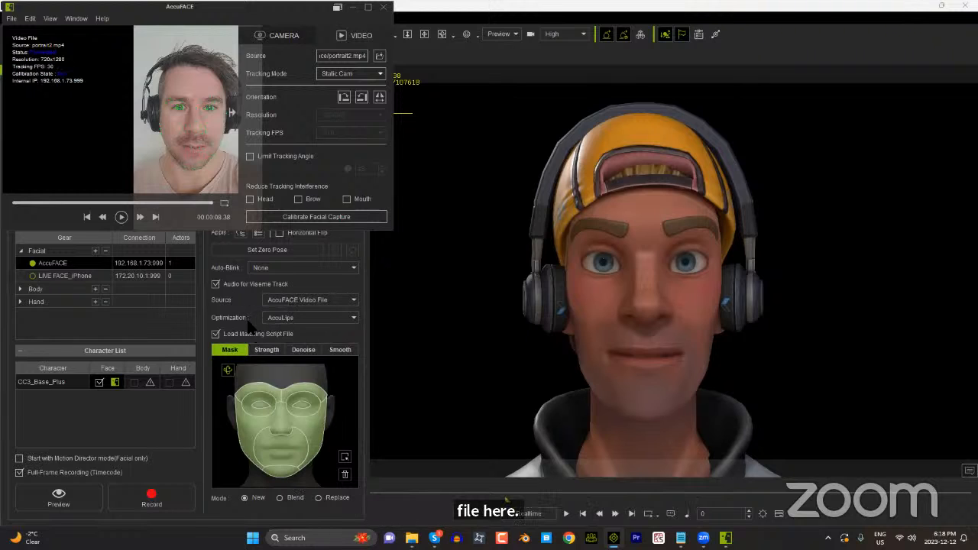
click(291, 320)
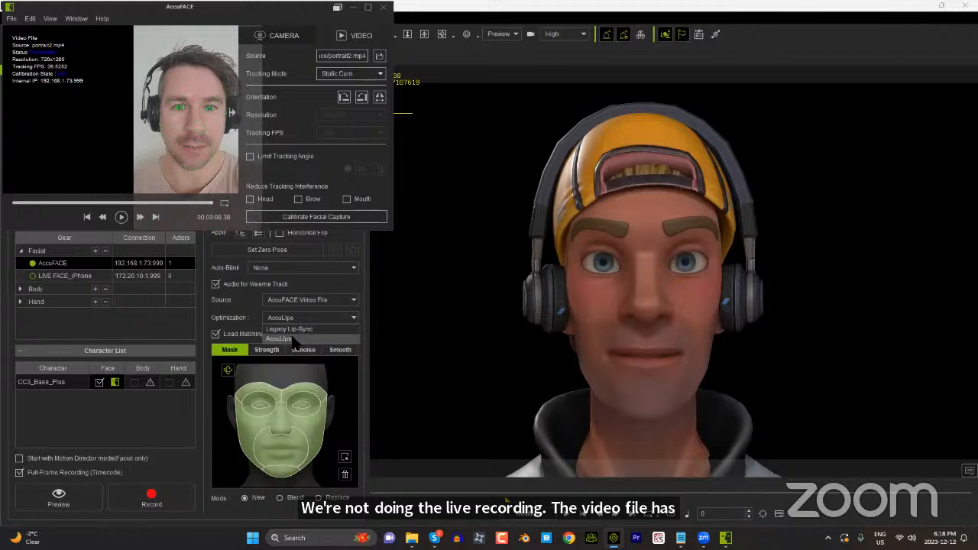
click(294, 339)
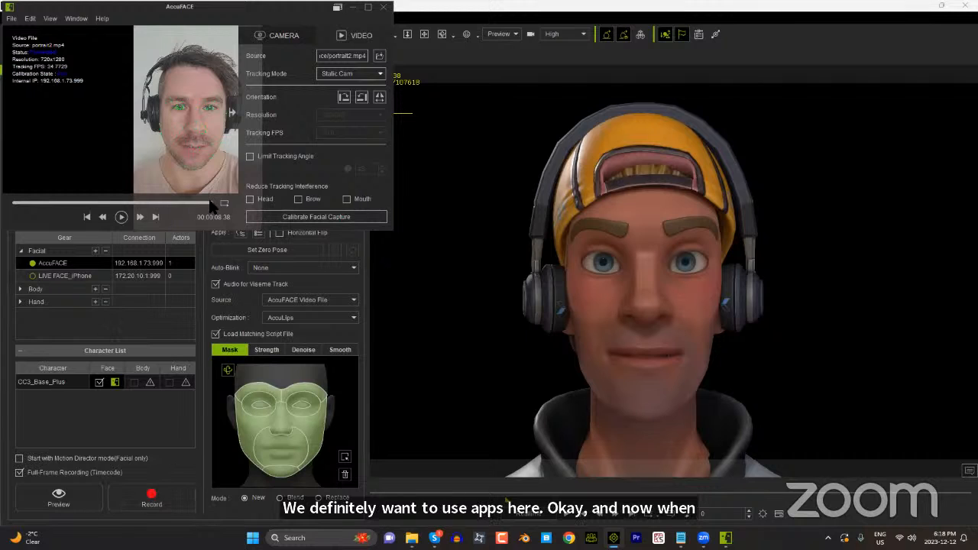
drag(211, 205, 11, 204)
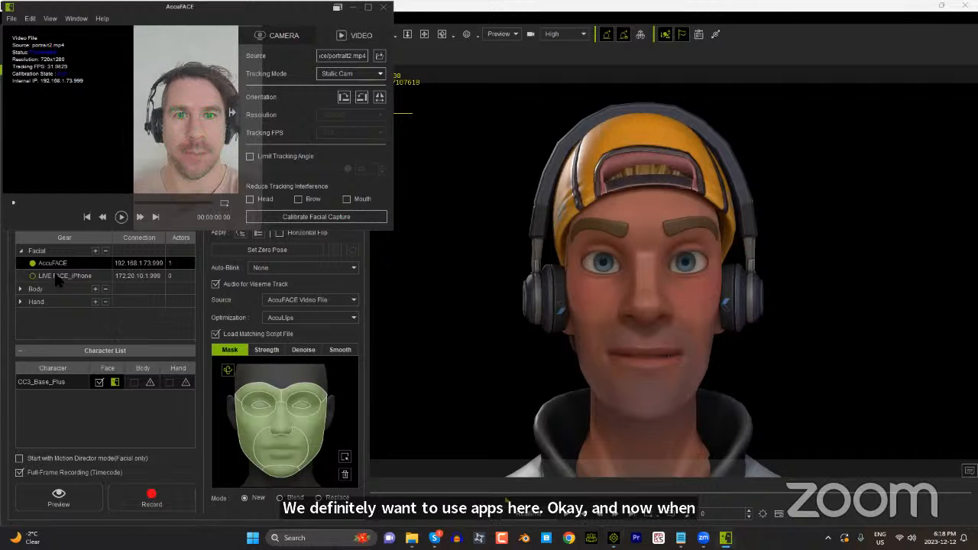
Step: Record the portrait2 facial capture with AccuLips viseme audio onto the character, and close AccuFACE and Motion LIVE
click(168, 488)
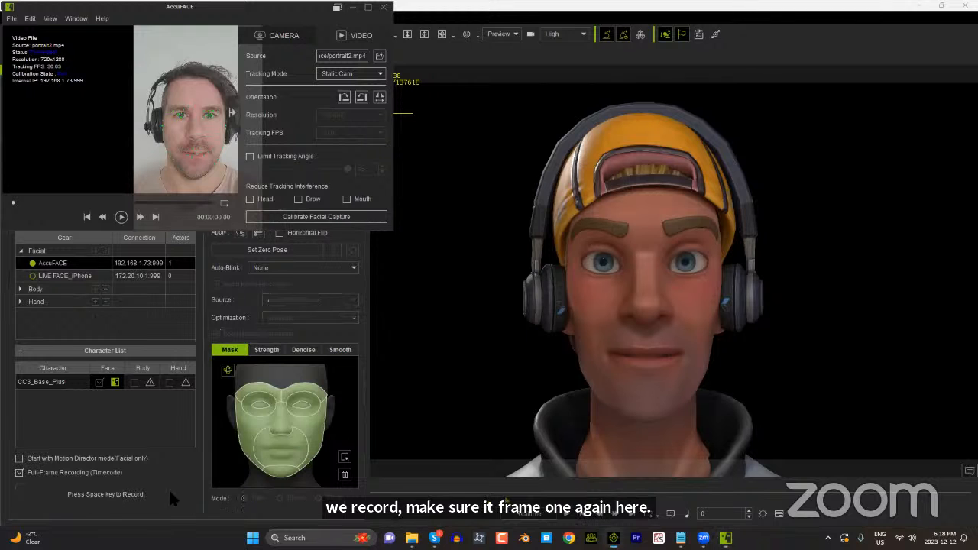
key(space)
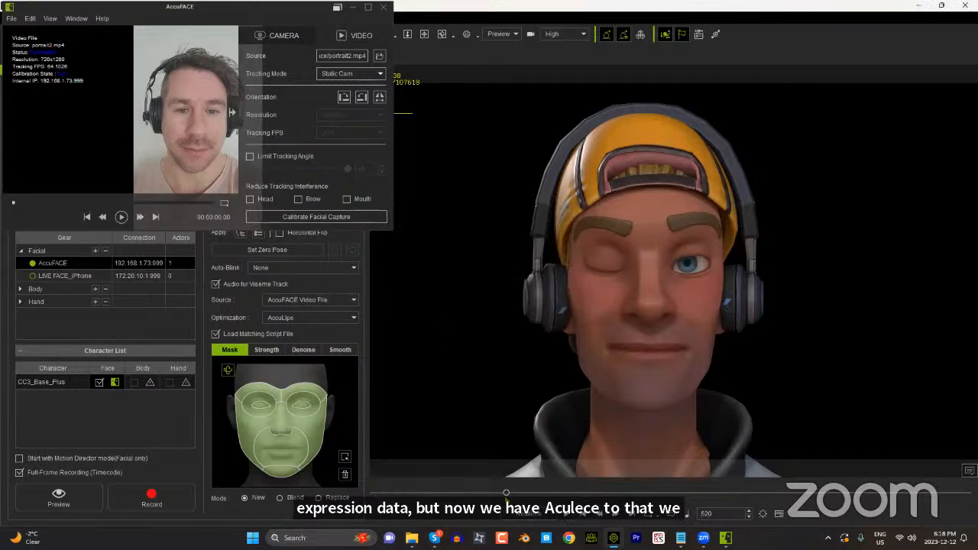
click(377, 8)
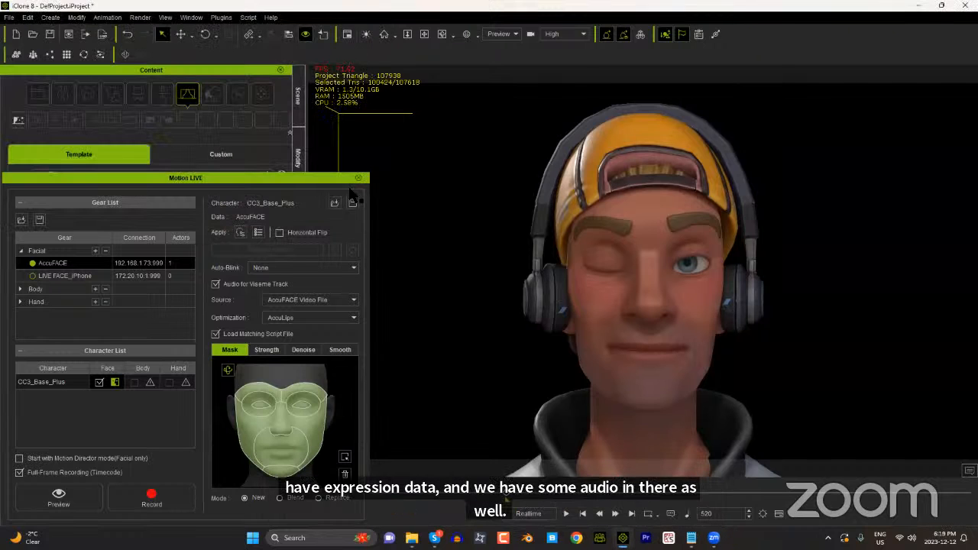
click(358, 178)
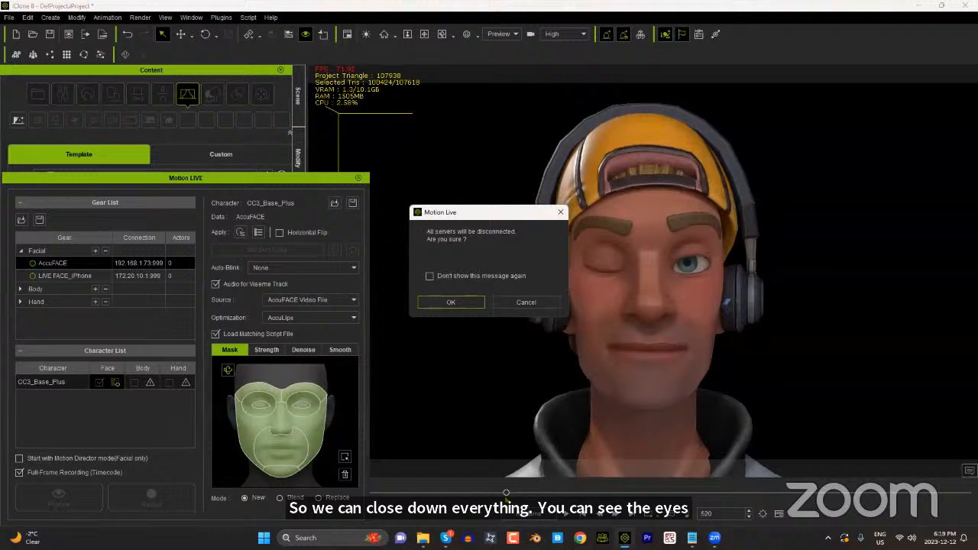
click(451, 299)
Step: Play back the recorded facial animation, stop at frame 470 and set the project end there
click(572, 515)
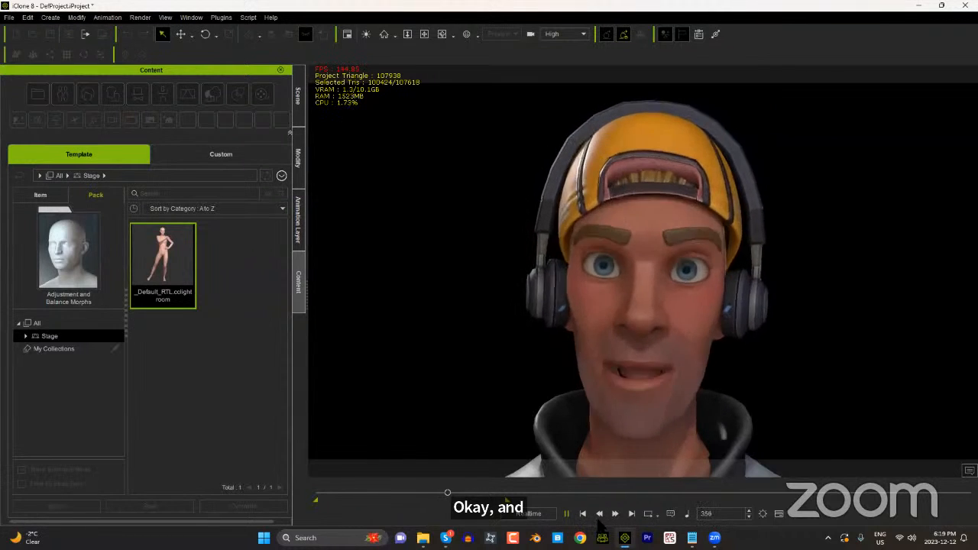
key(space)
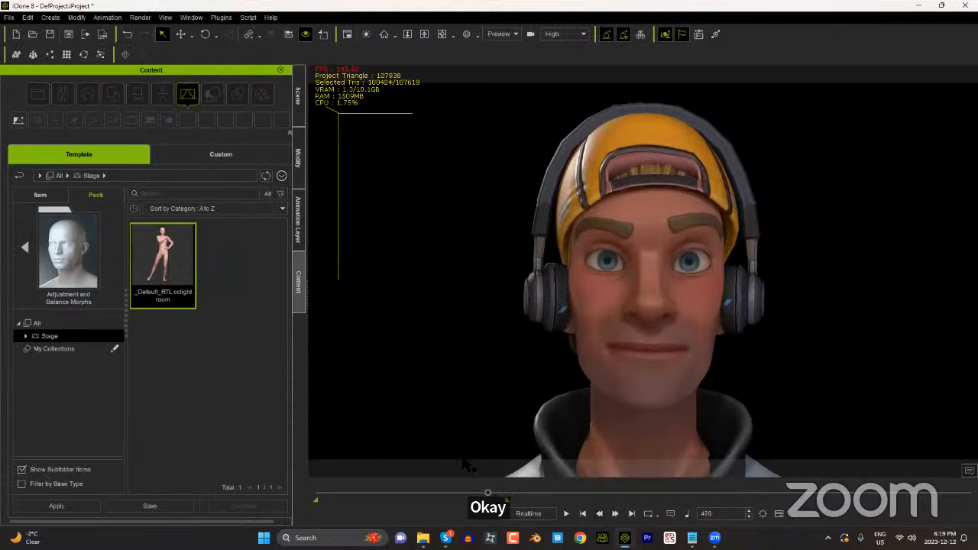
Step: Open the timeline and show the character's Viseme and Expression tracks, hiding its Motion and Transform tracks
key(F3)
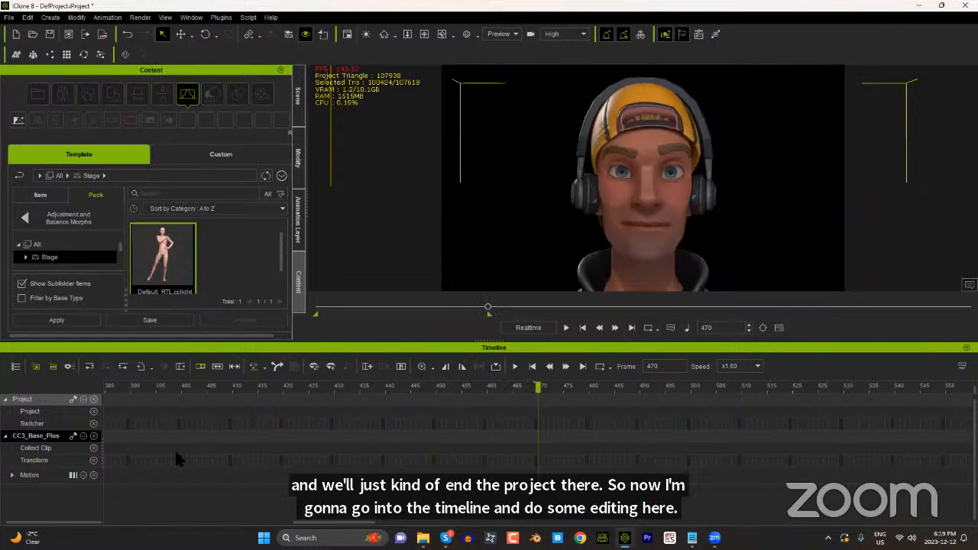
click(84, 438)
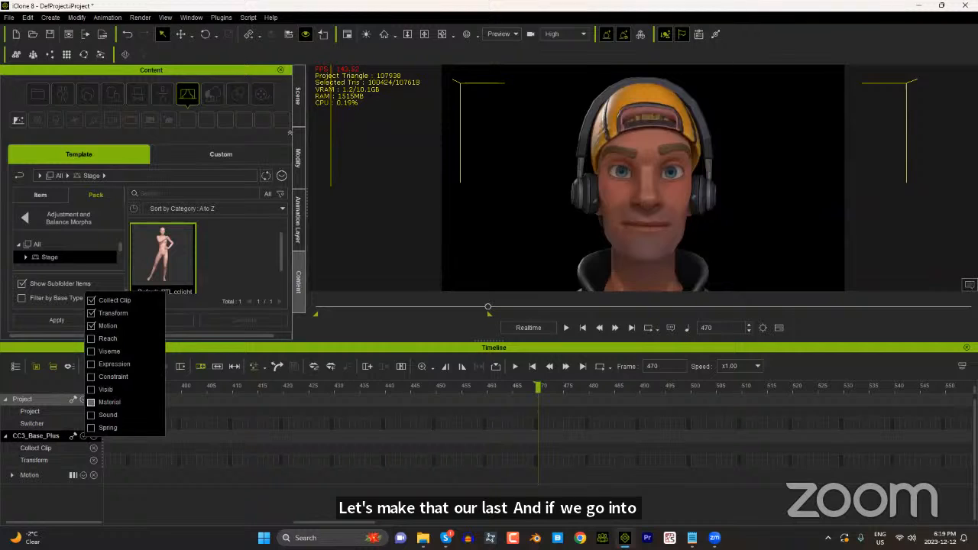
click(101, 364)
click(100, 350)
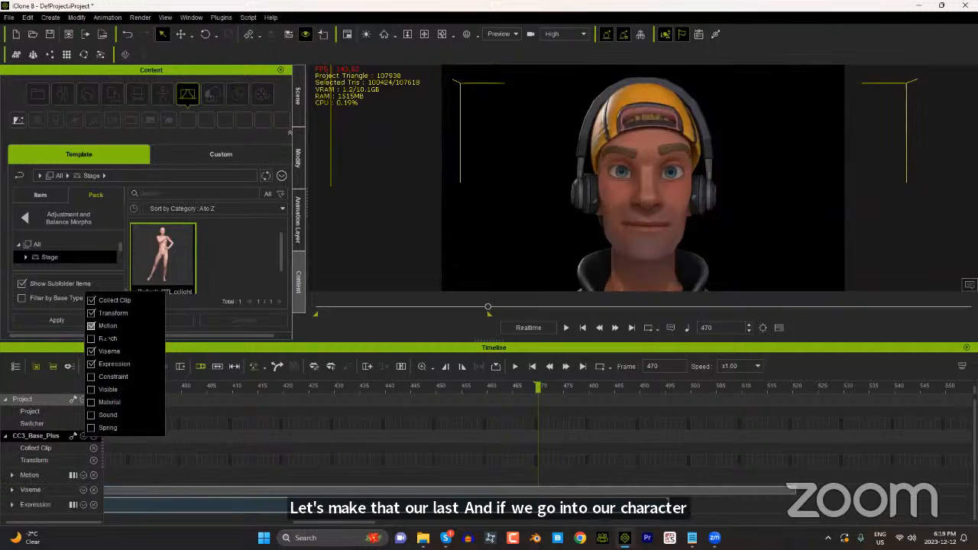
click(101, 325)
click(92, 313)
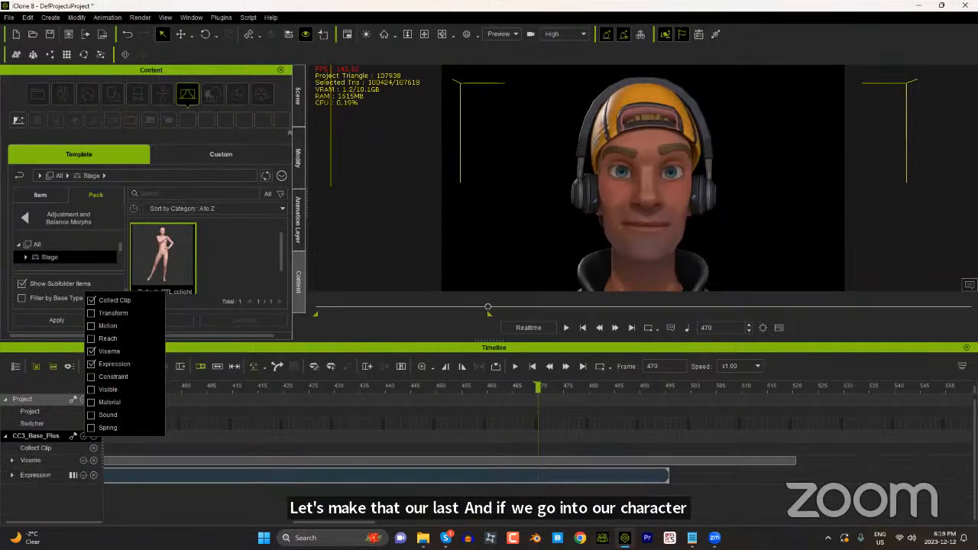
click(202, 349)
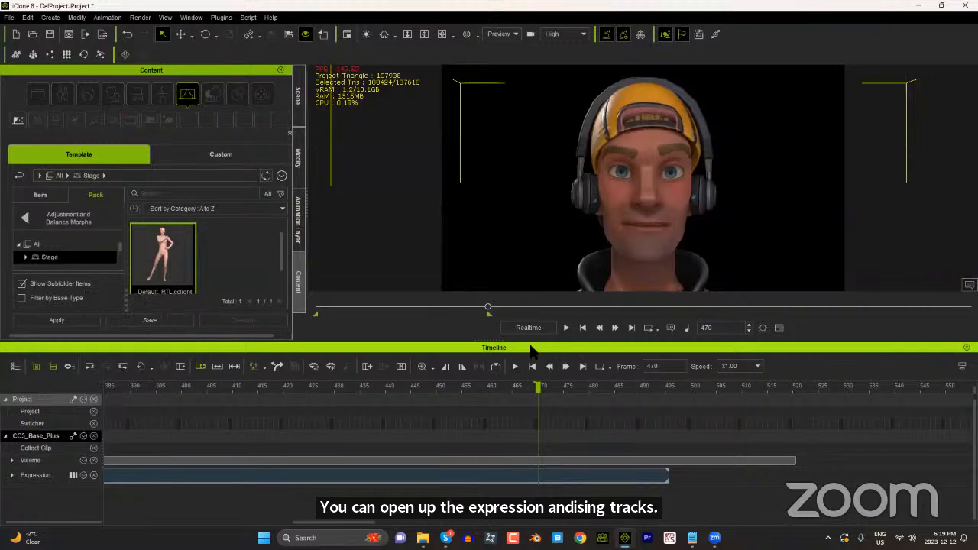
Step: Fit the whole recording in the timeline and expand the Viseme track to its Voice, Lips and Lip Options tracks
drag(493, 345, 494, 353)
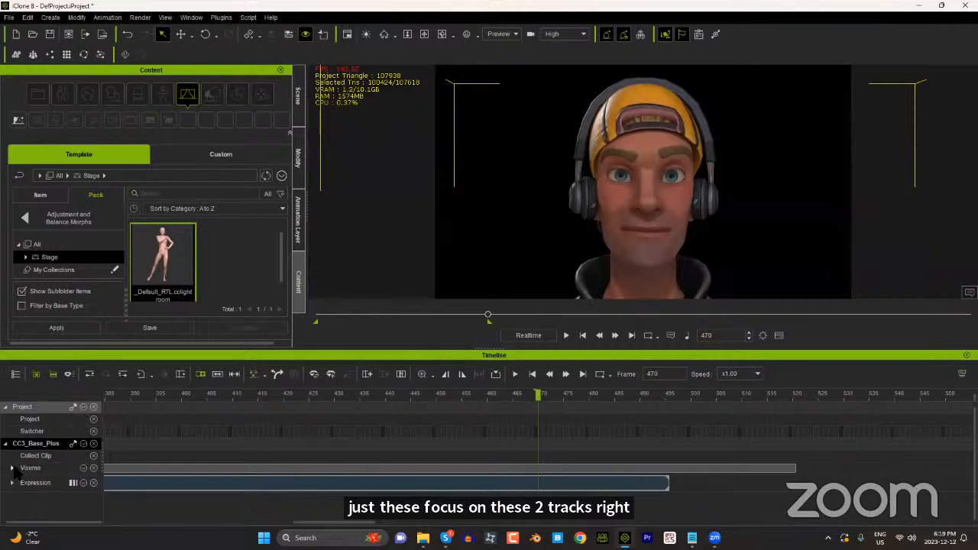
scroll(298, 457, down, 1)
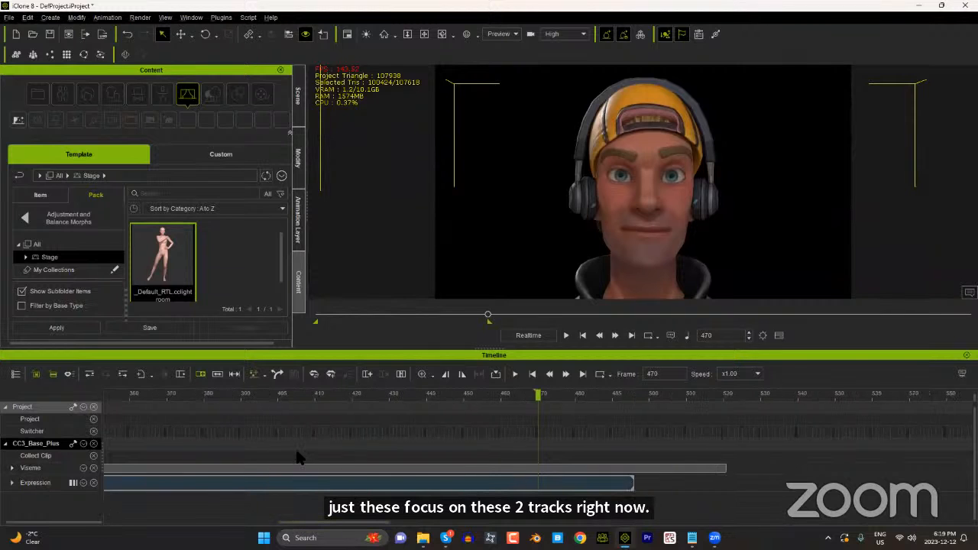
scroll(298, 457, down, 2)
drag(280, 526, 176, 526)
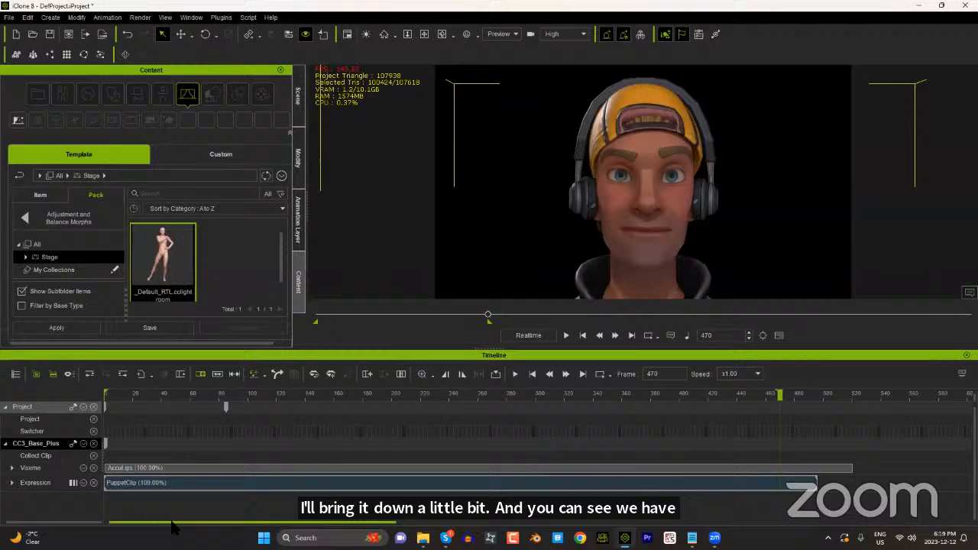
click(12, 469)
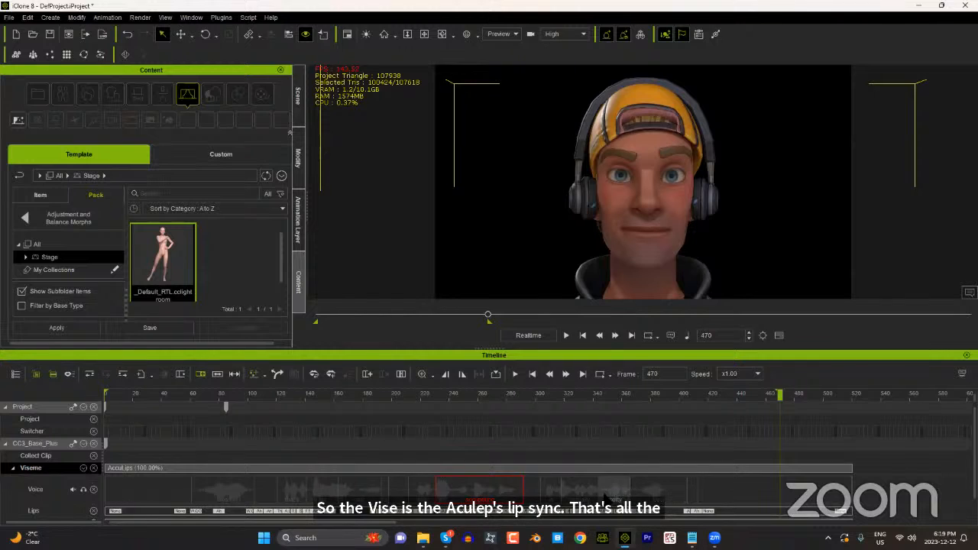
scroll(459, 493, down, 2)
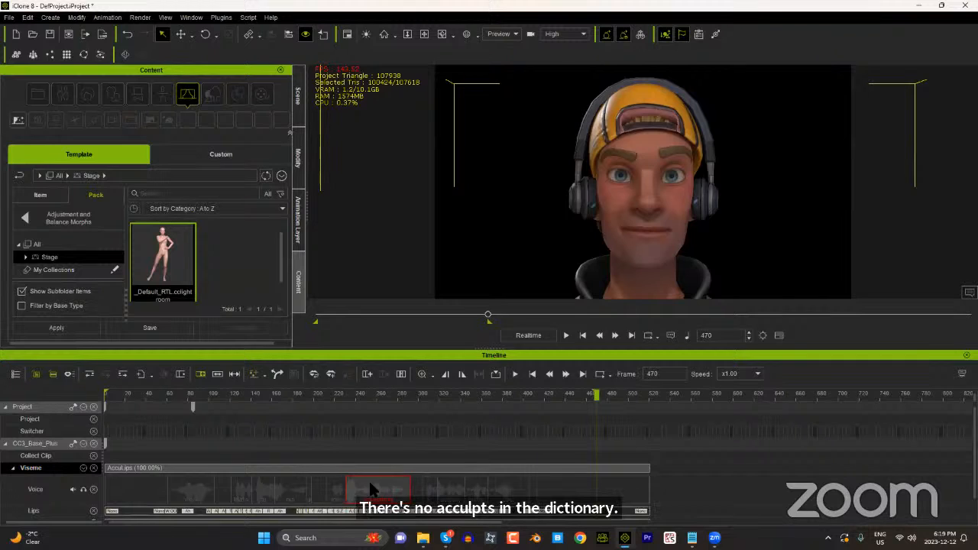
scroll(174, 469, down, 1)
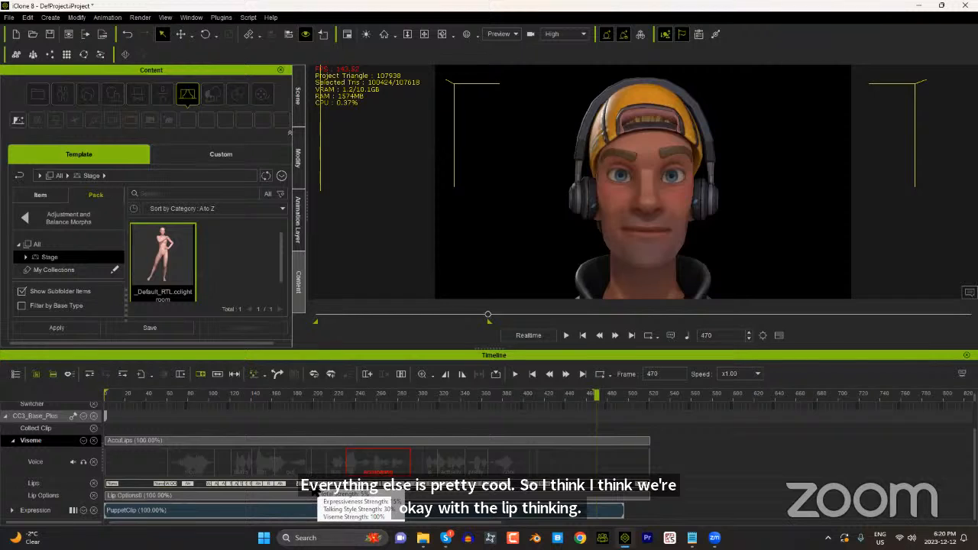
Step: Correct the AccuLips clip's text to "wow that's far out dude this accu lips is actually pretty cool", align the visemes and apply
click(295, 448)
right_click(296, 451)
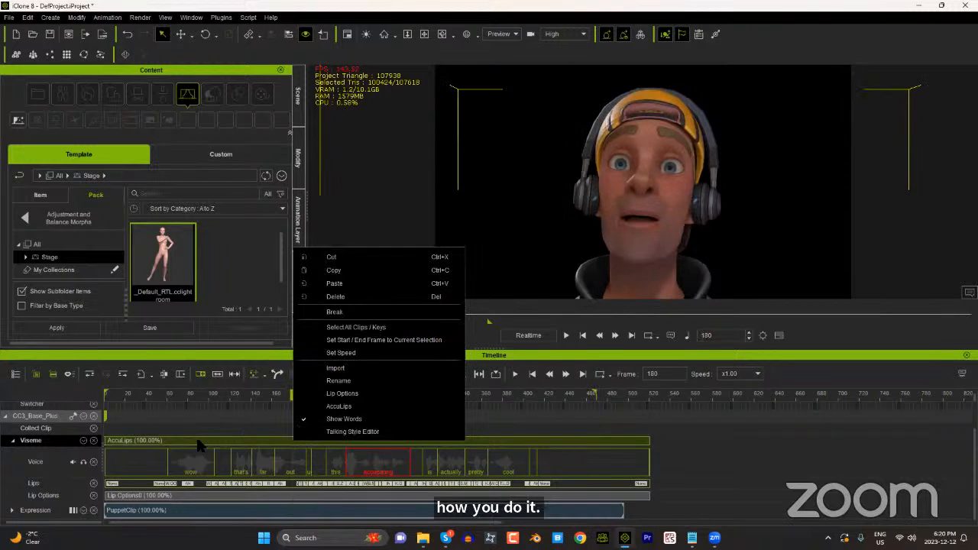
click(348, 407)
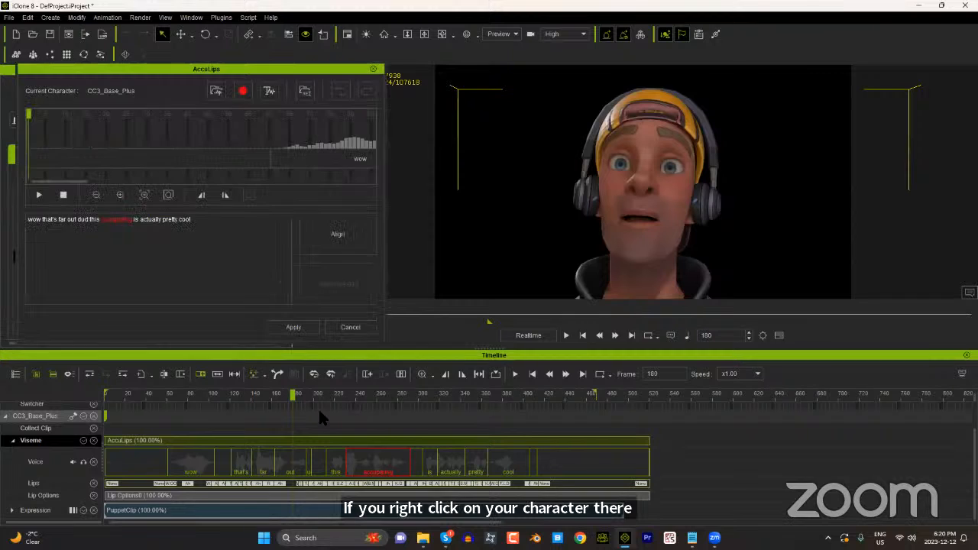
click(91, 223)
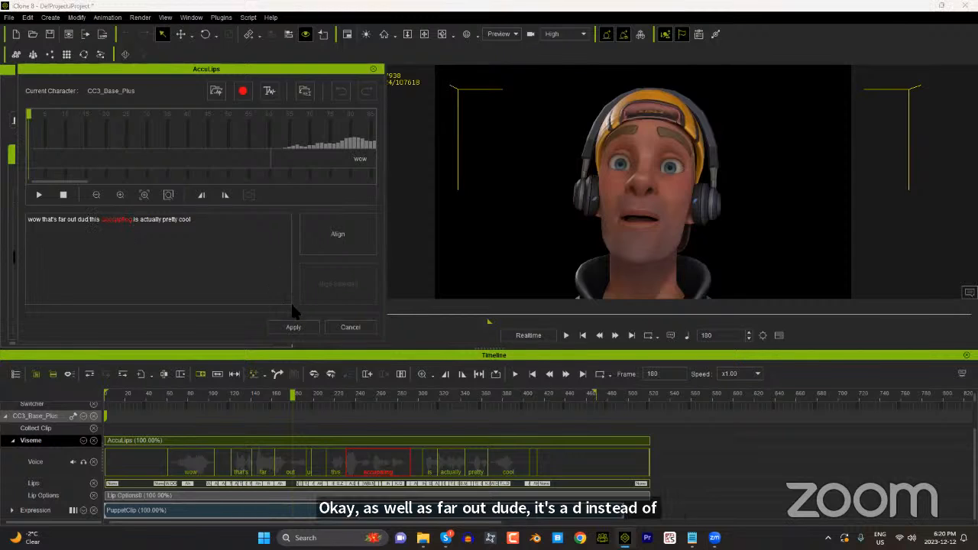
text(e)
drag(136, 223, 115, 222)
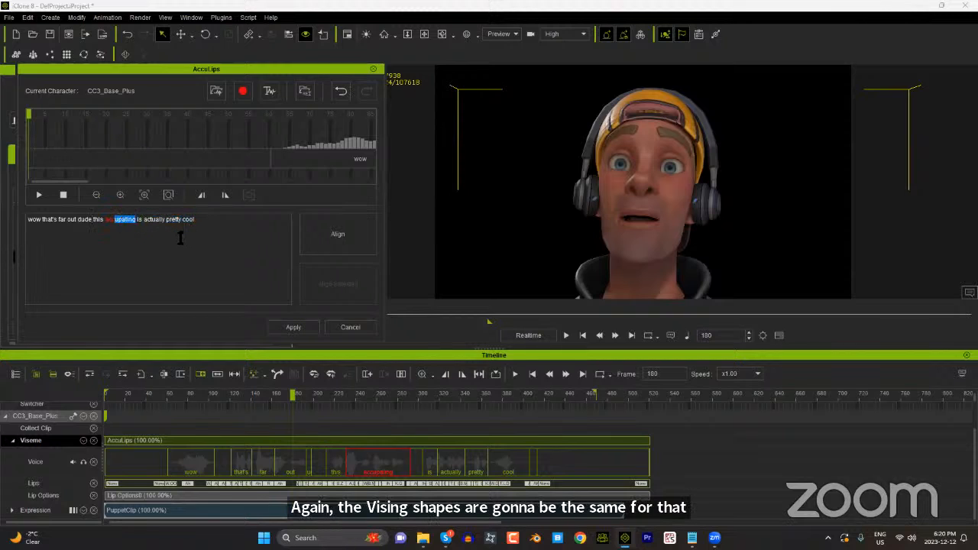
text(u lips)
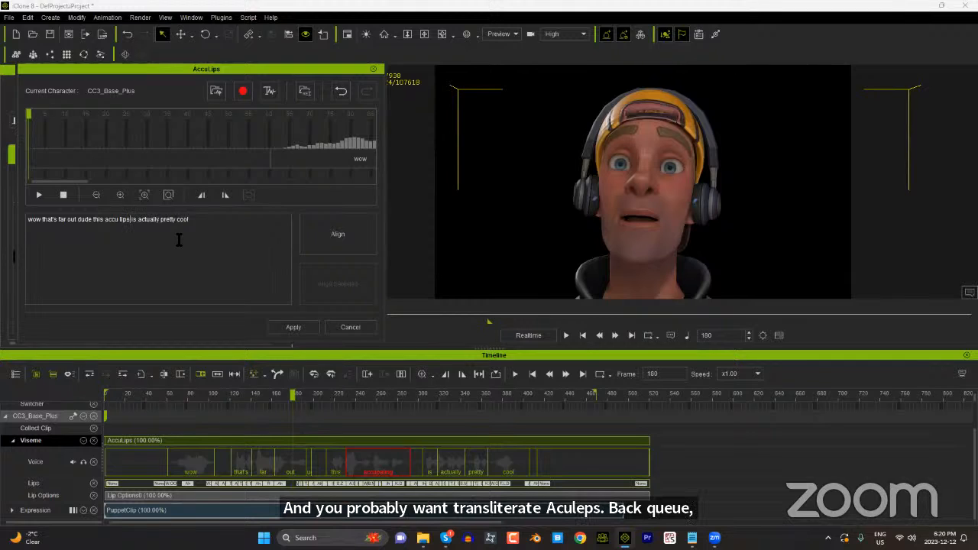
click(341, 233)
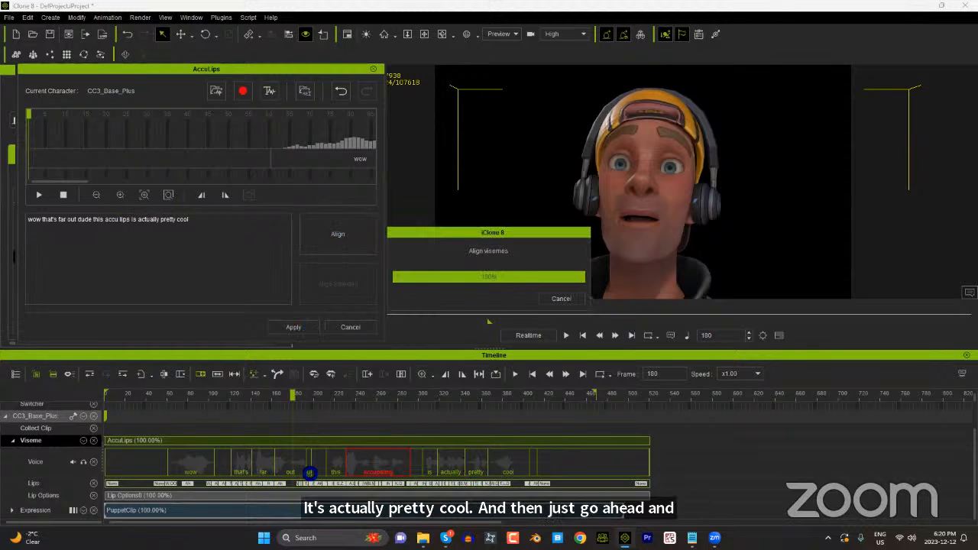
click(291, 327)
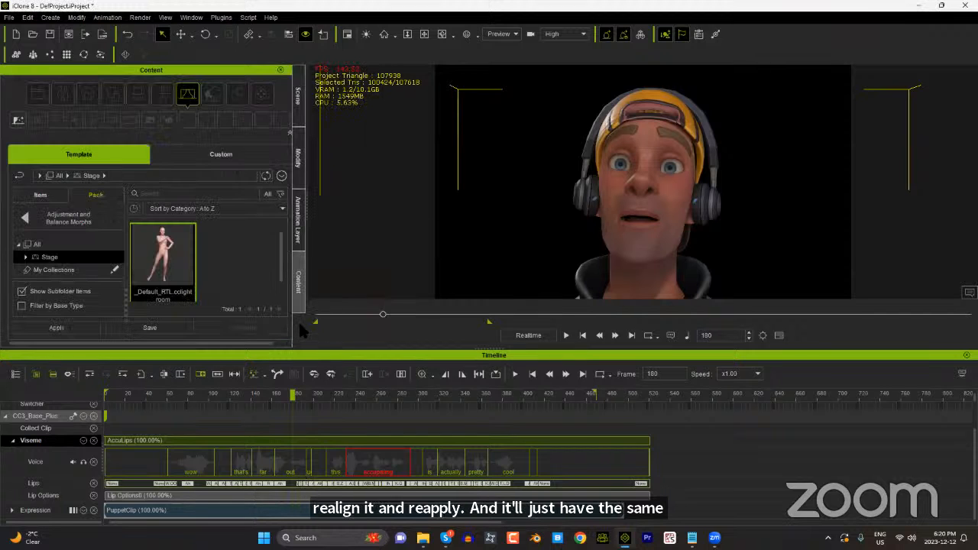
Step: Scrub through the realigned words to review the mouth shapes, stopping at the lip key at frame 183
click(135, 394)
drag(139, 394, 317, 393)
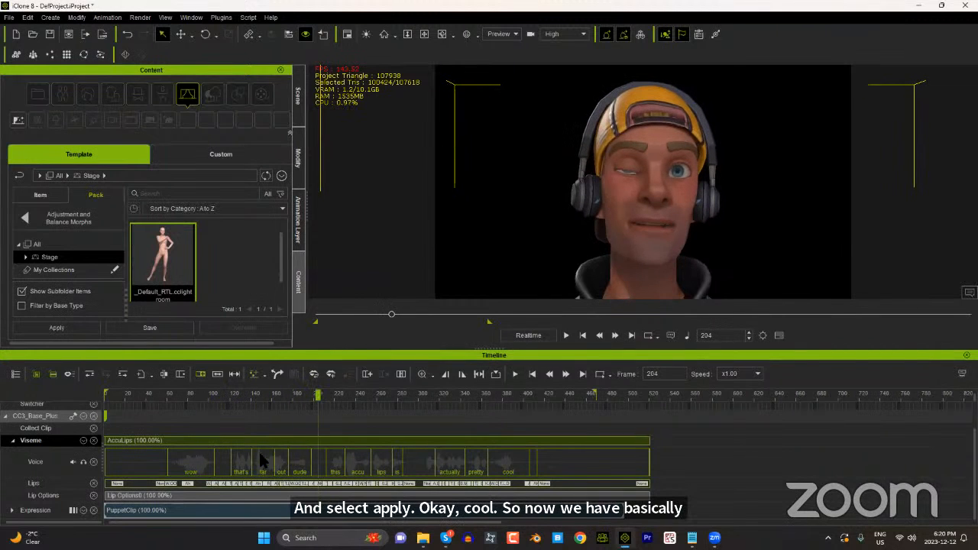
scroll(293, 474, up, 5)
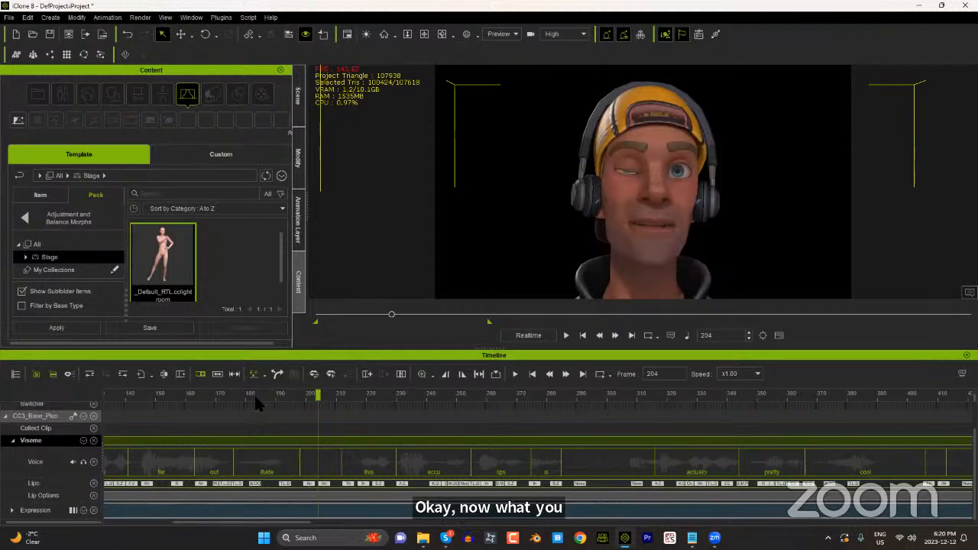
drag(253, 394, 237, 393)
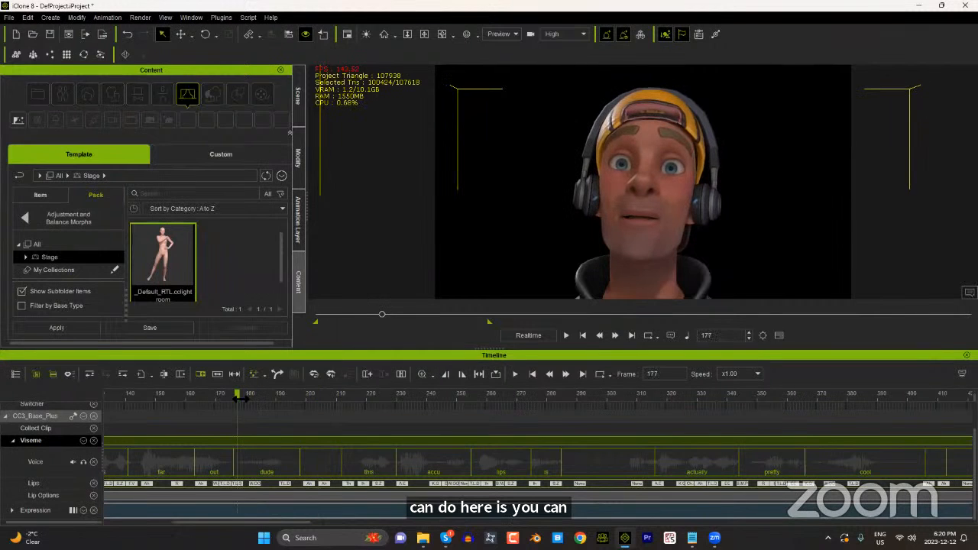
click(238, 484)
drag(253, 392, 252, 416)
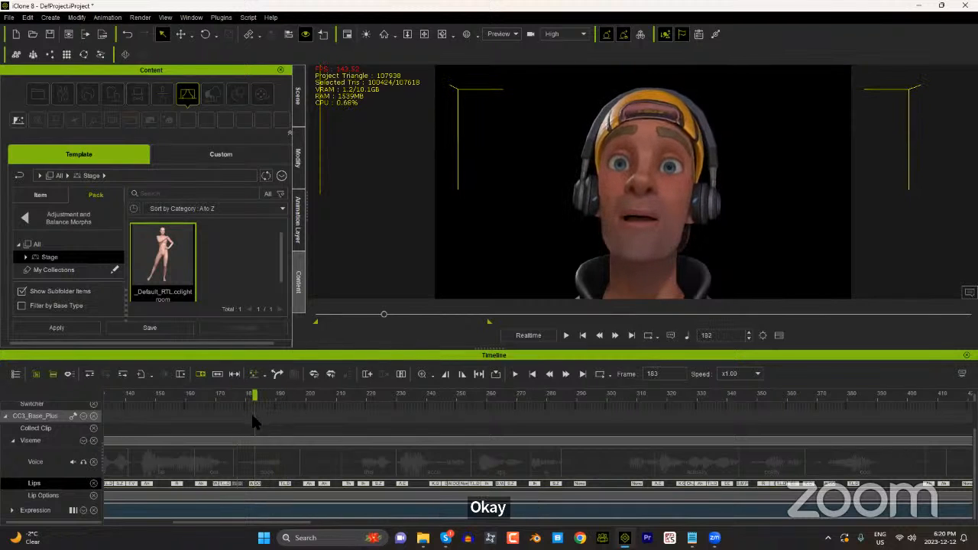
Step: Try varying the Expressiveness of the W_OO lip key at frame 183 in the Lips Editor, restore 100, and inspect the AE key at frame 232
double_click(255, 484)
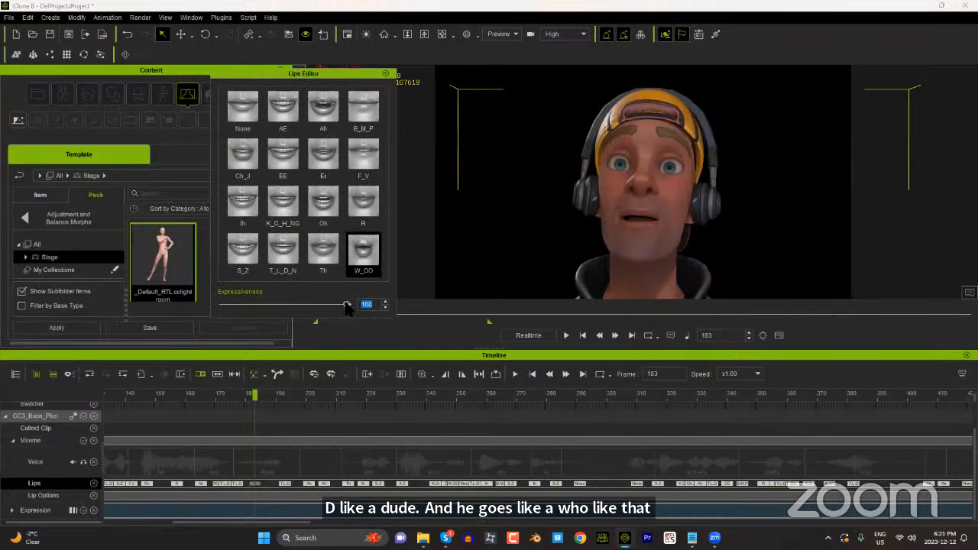
drag(346, 305, 170, 316)
drag(246, 314, 303, 310)
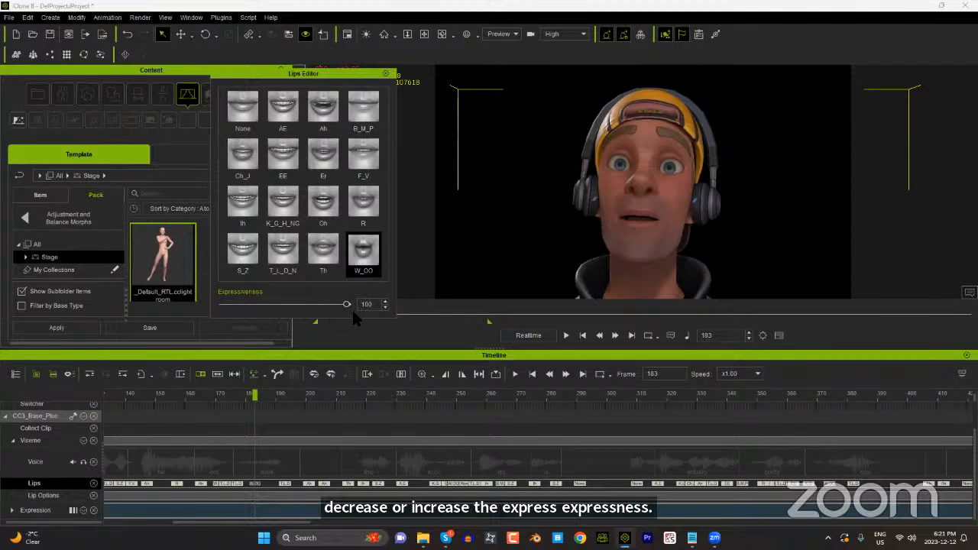
click(325, 395)
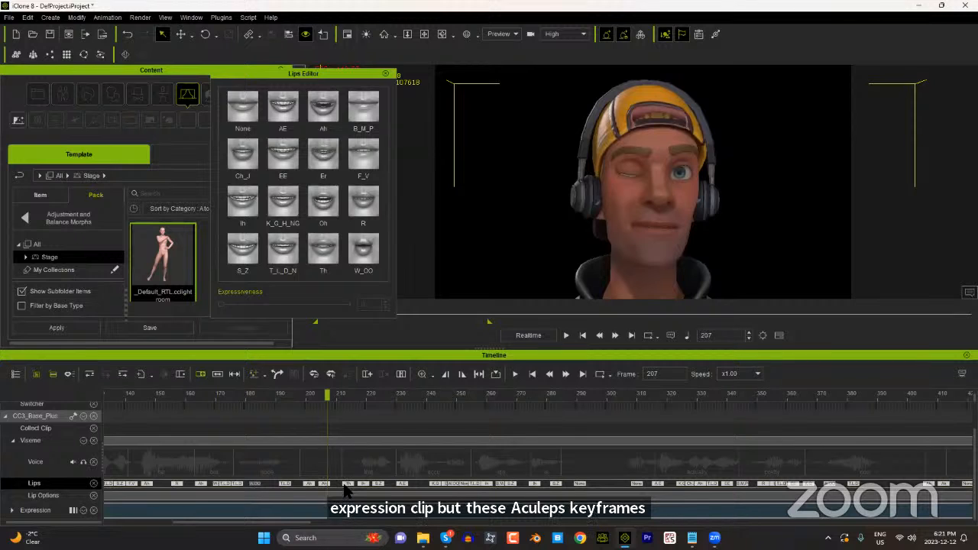
click(401, 395)
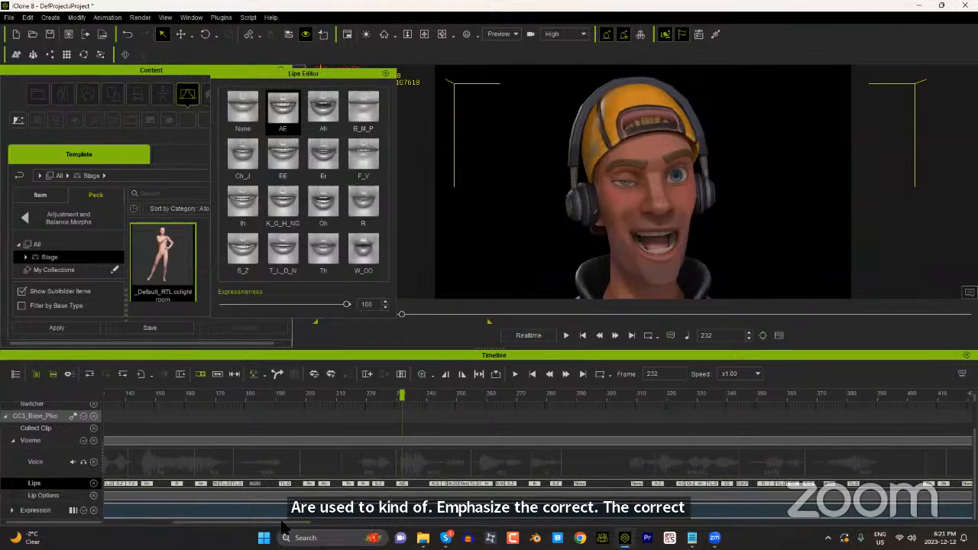
Step: In the Lip Options0 clip's settings, set the Lips clip strength to 1.2 and apply it
drag(278, 524, 170, 528)
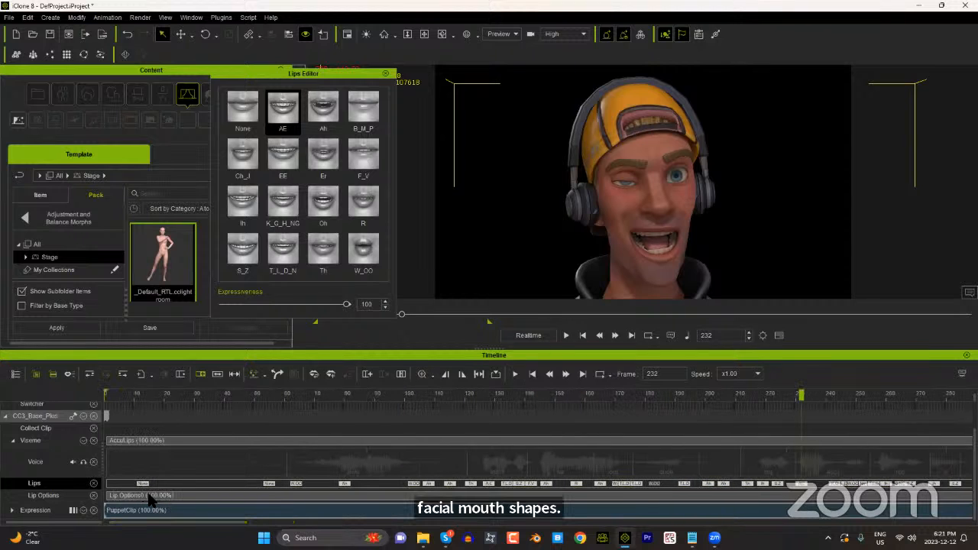
click(151, 496)
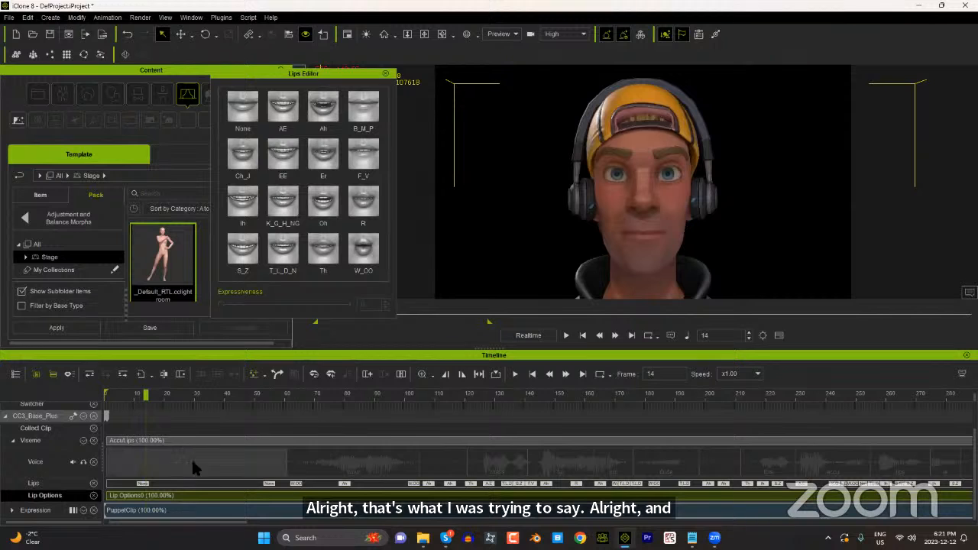
right_click(200, 495)
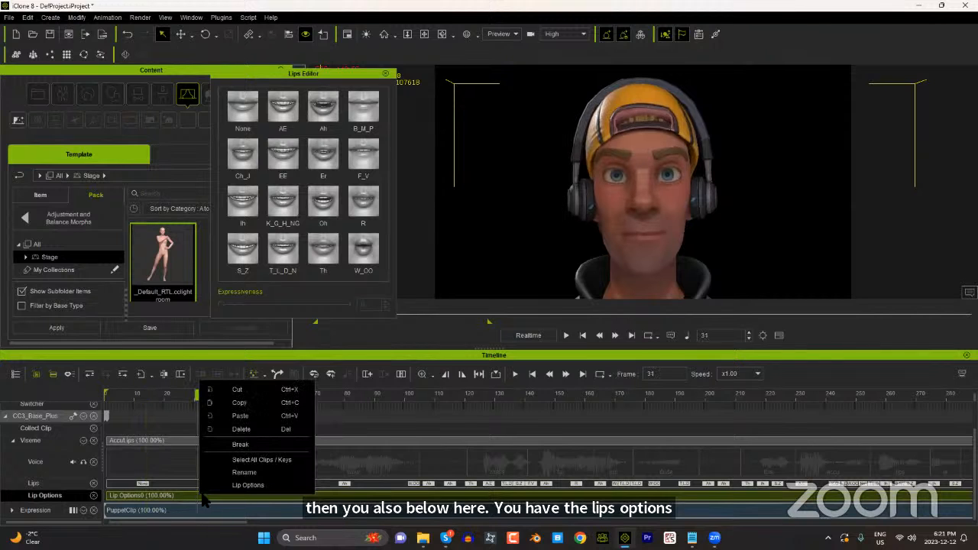
click(247, 485)
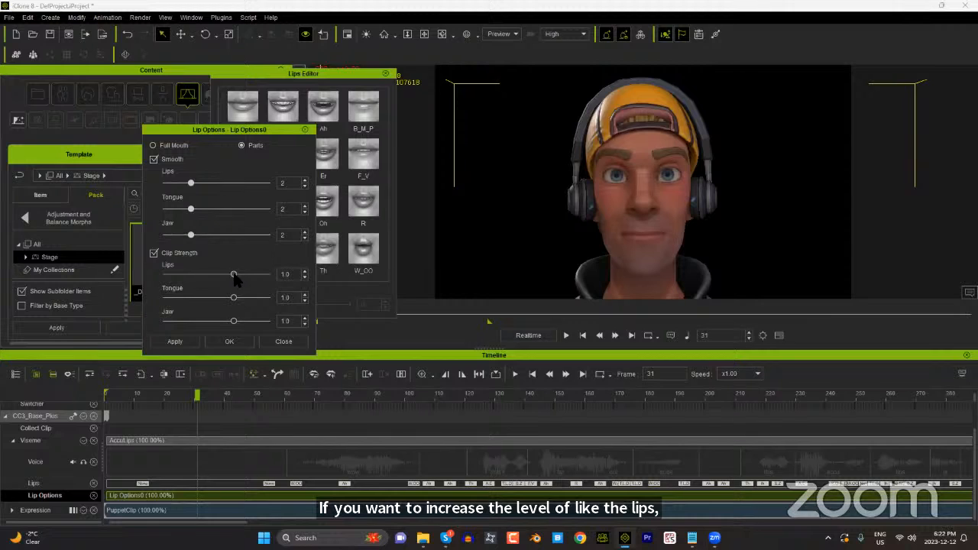
drag(234, 275, 247, 275)
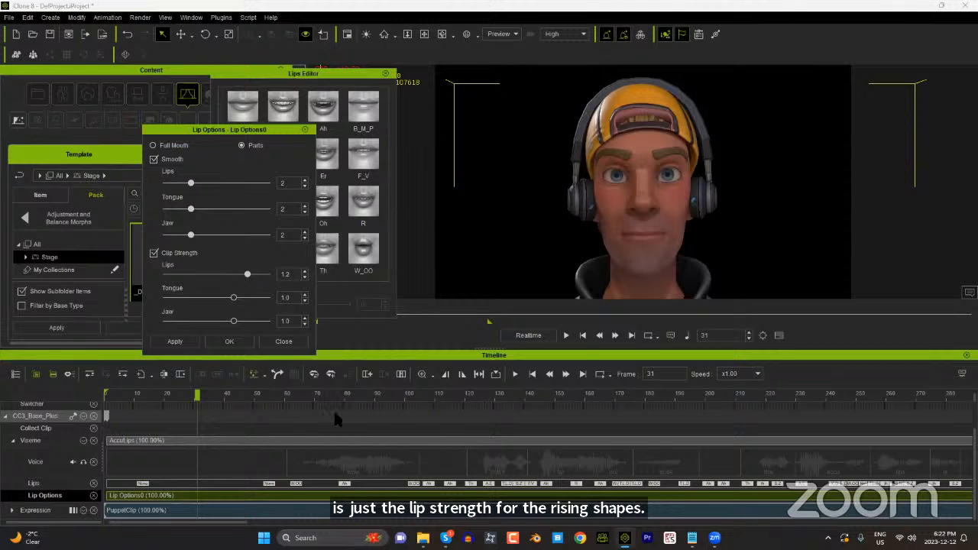
click(362, 396)
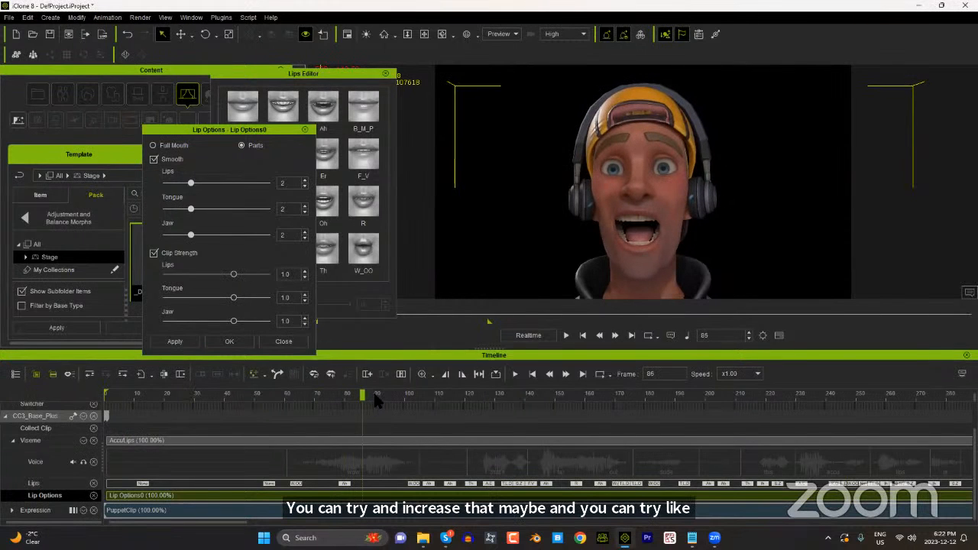
drag(376, 403, 407, 401)
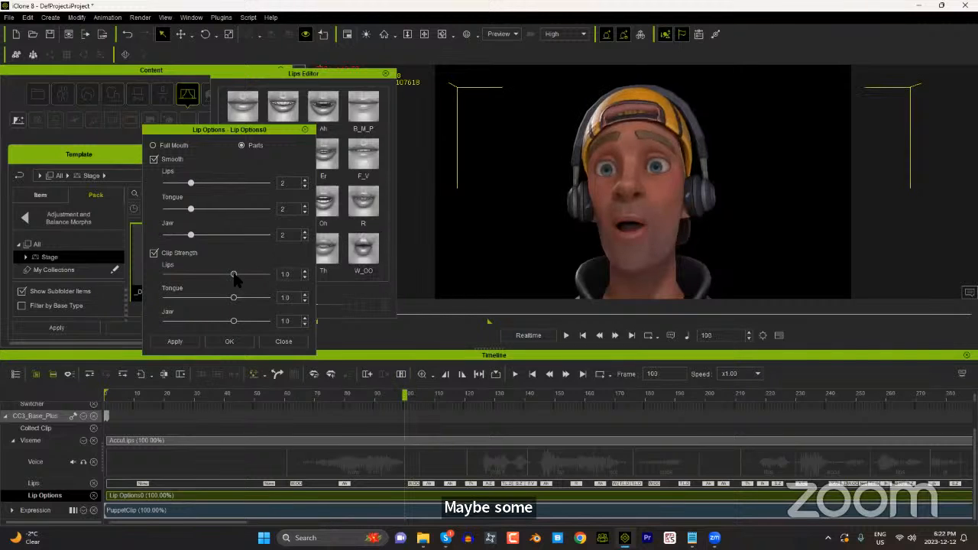
drag(234, 275, 249, 278)
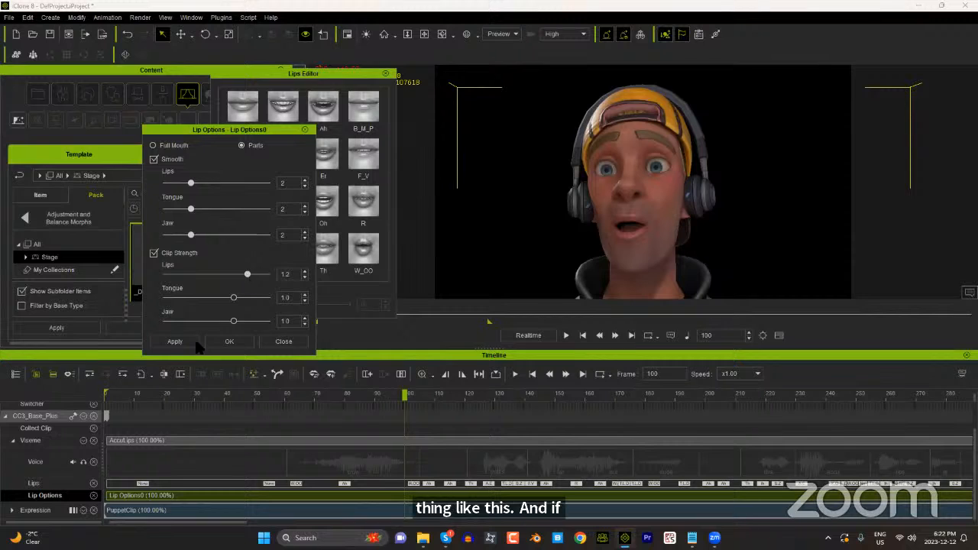
click(180, 342)
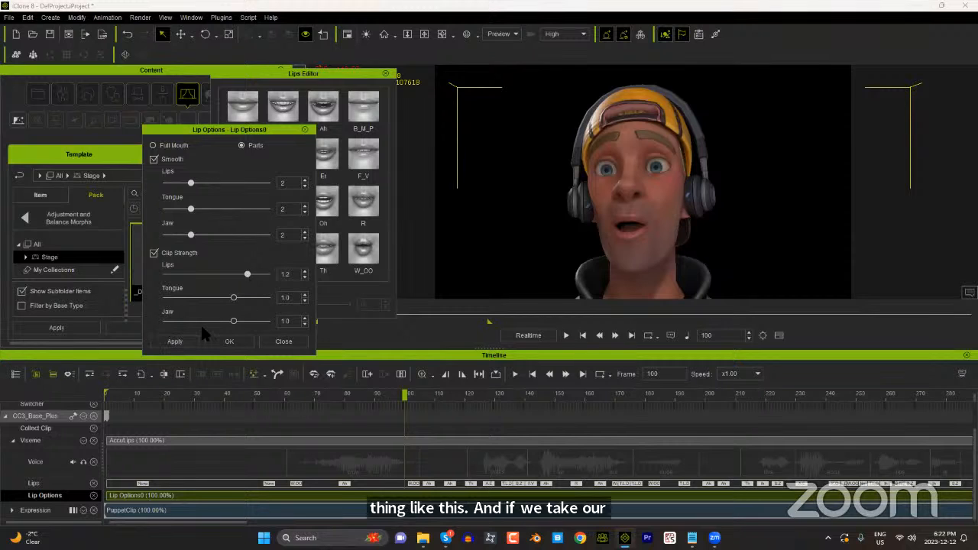
click(229, 341)
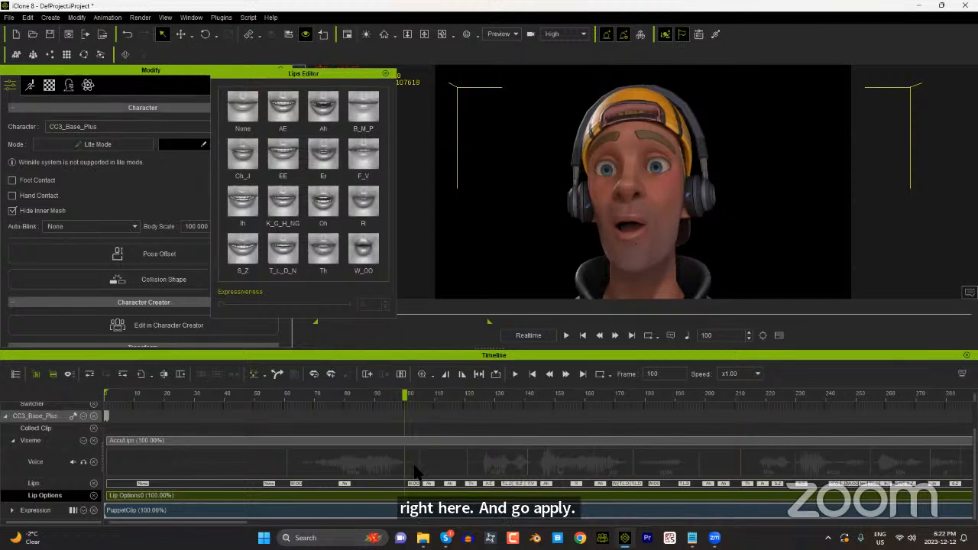
Step: Scrub between frames 96 and 119 and examine the character's mouth and tongue up close
drag(407, 394, 393, 402)
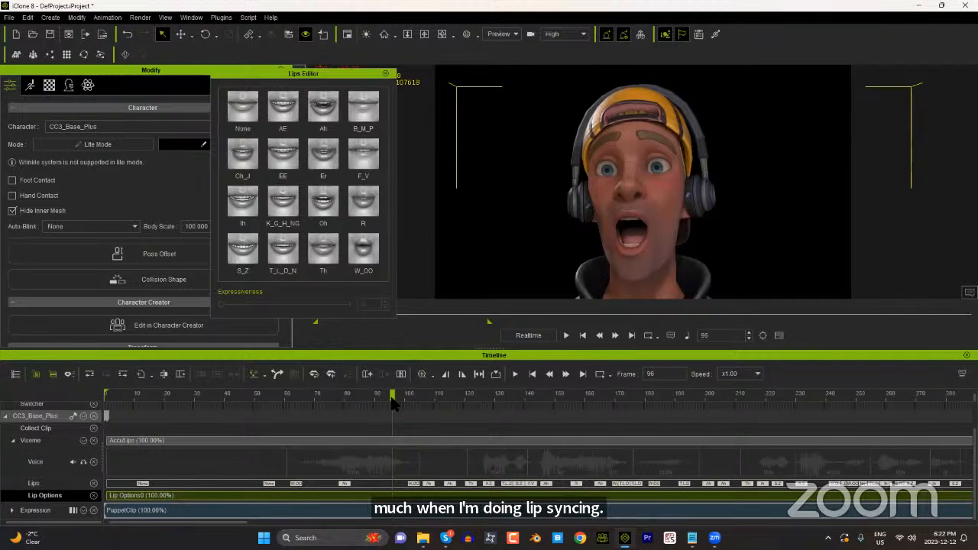
drag(397, 392, 463, 407)
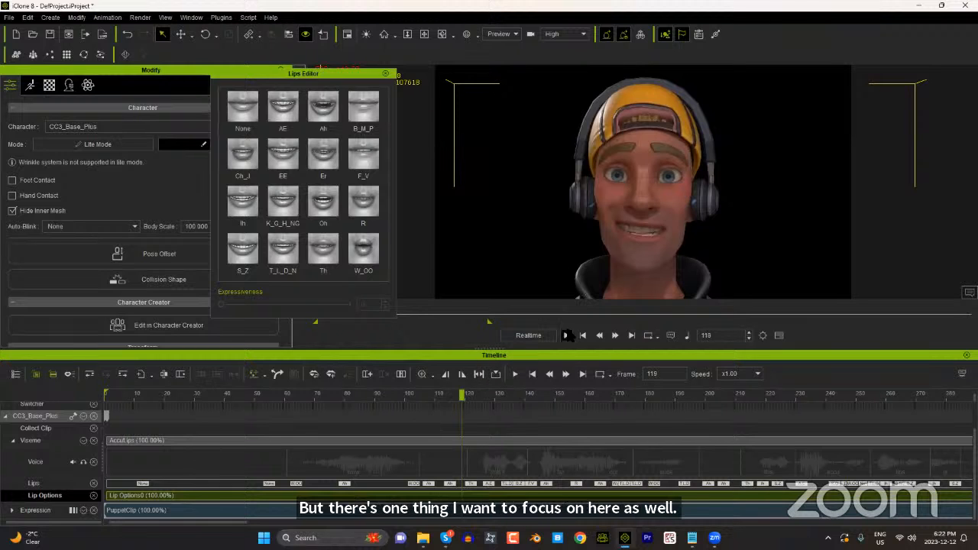
scroll(653, 249, up, 3)
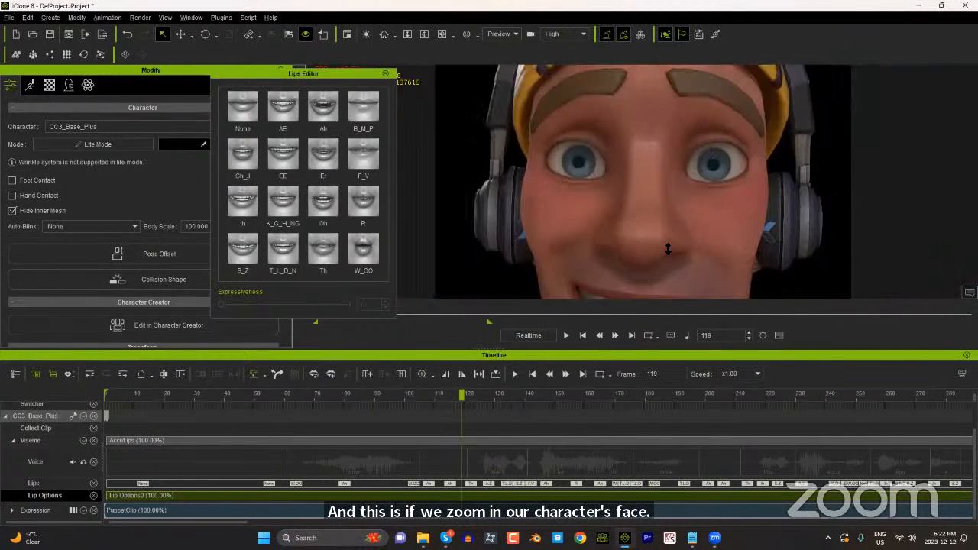
scroll(657, 263, down, 3)
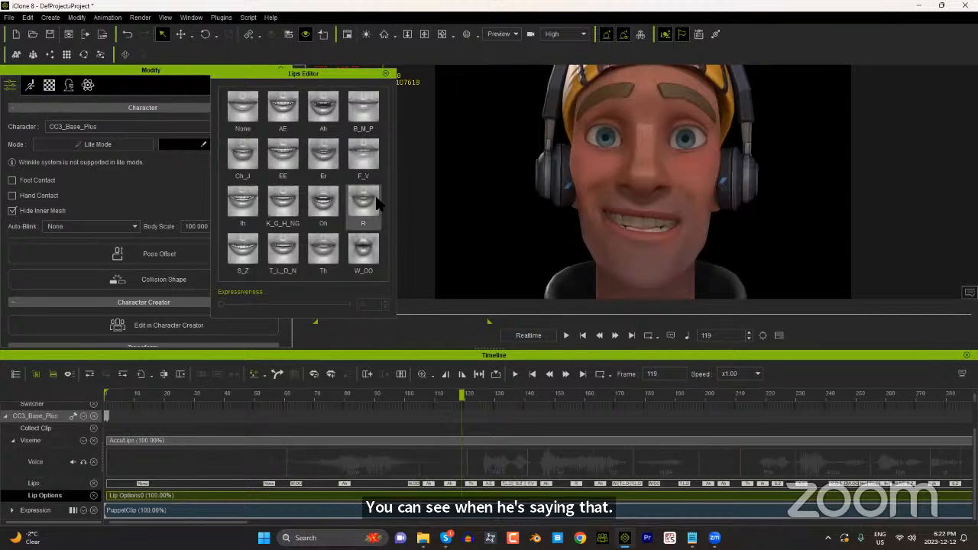
Step: Move the Lips Editor clear of the character settings and expand the Expression track in the timeline
drag(388, 72, 567, 76)
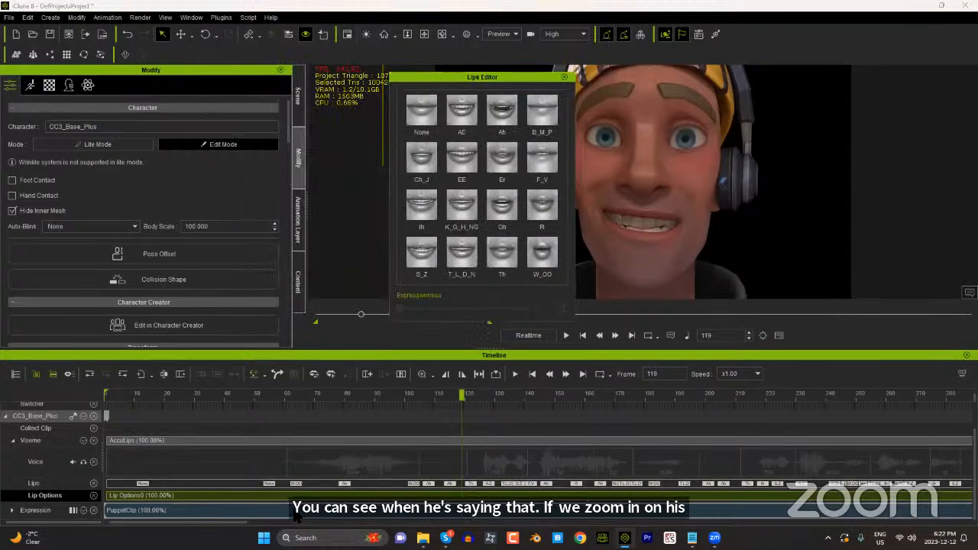
click(11, 510)
scroll(367, 487, down, 1)
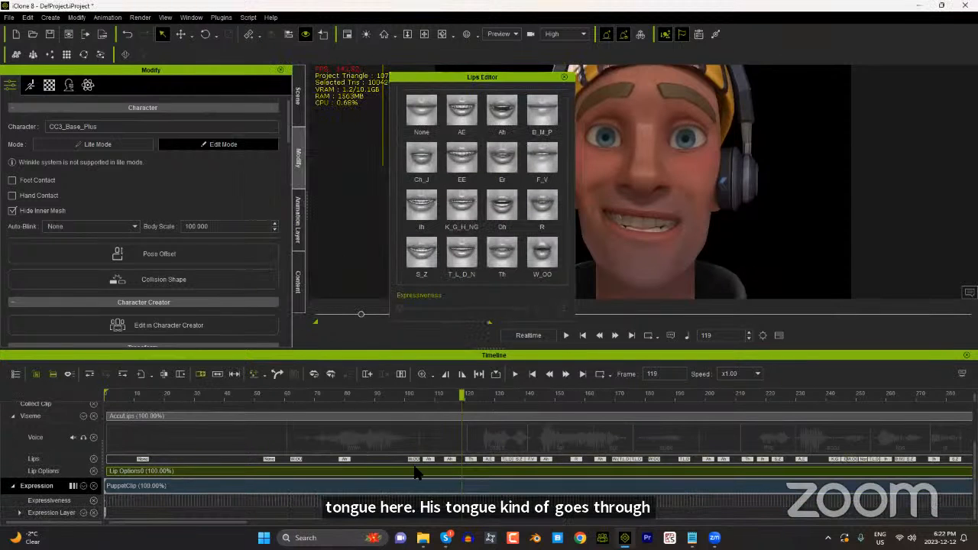
Step: Lower the Expressiveness of the Th lip key at frame 122 to 74 and scrub back to check the tongue
drag(462, 395, 469, 415)
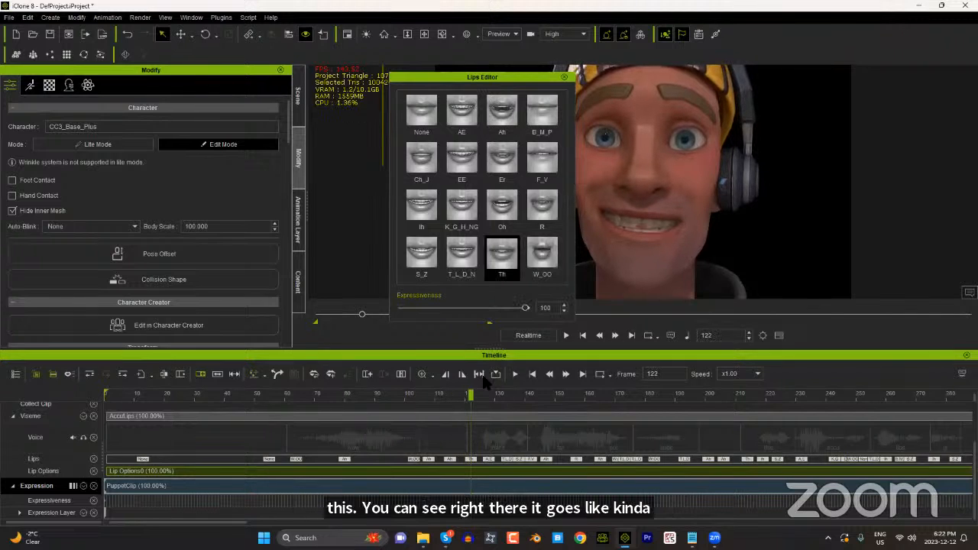
click(475, 461)
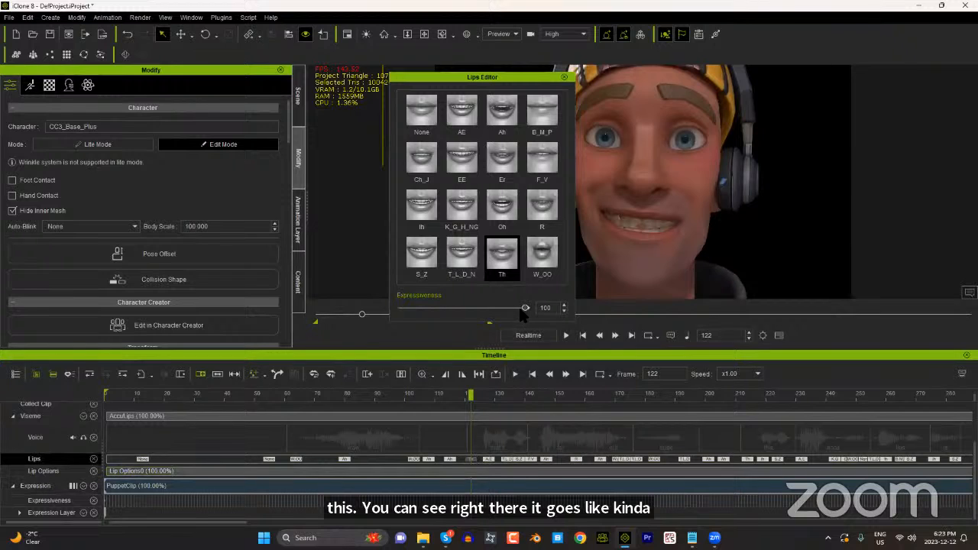
mouse_move(520, 310)
mouse_down()
mouse_move(483, 309)
mouse_move(533, 309)
mouse_up()
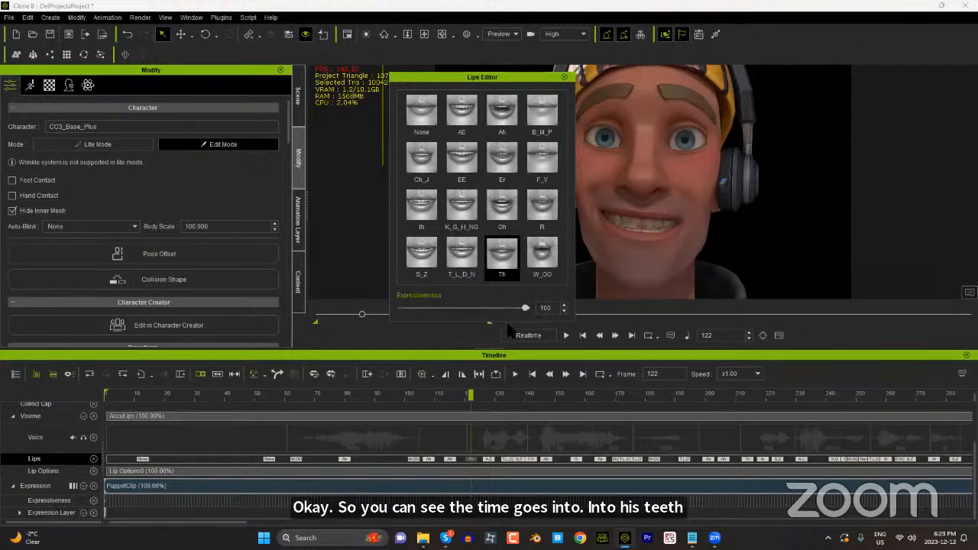
mouse_move(498, 322)
mouse_down()
mouse_move(459, 336)
mouse_move(509, 333)
mouse_move(489, 336)
mouse_up()
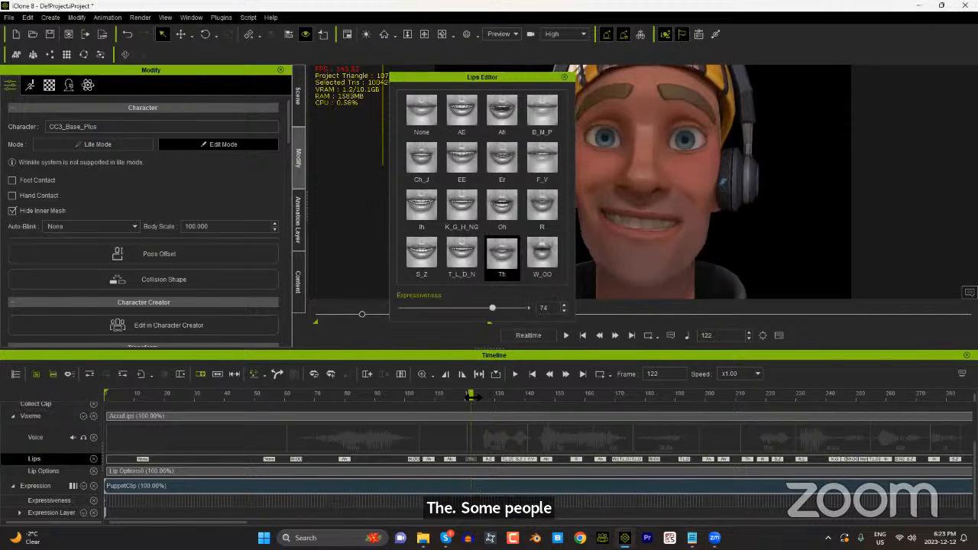
drag(470, 394, 459, 394)
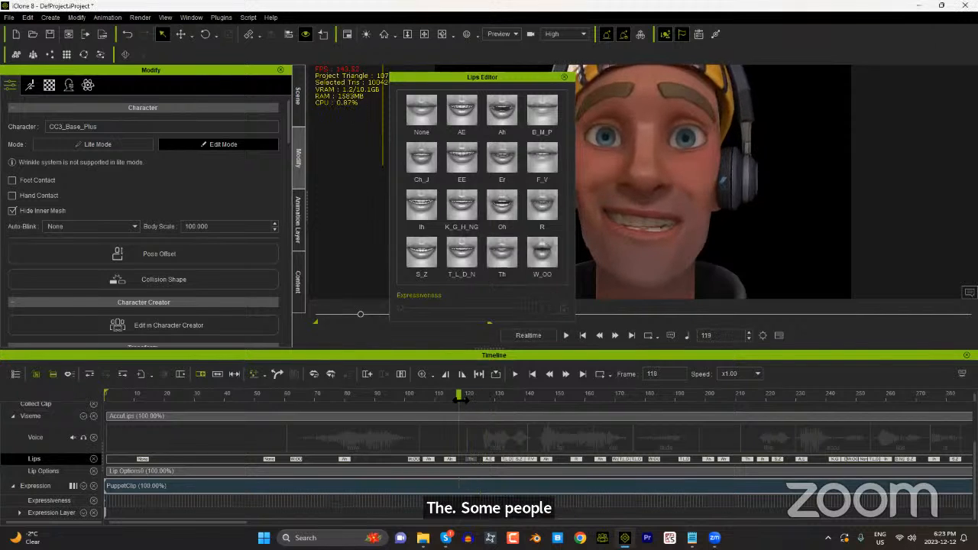
click(472, 459)
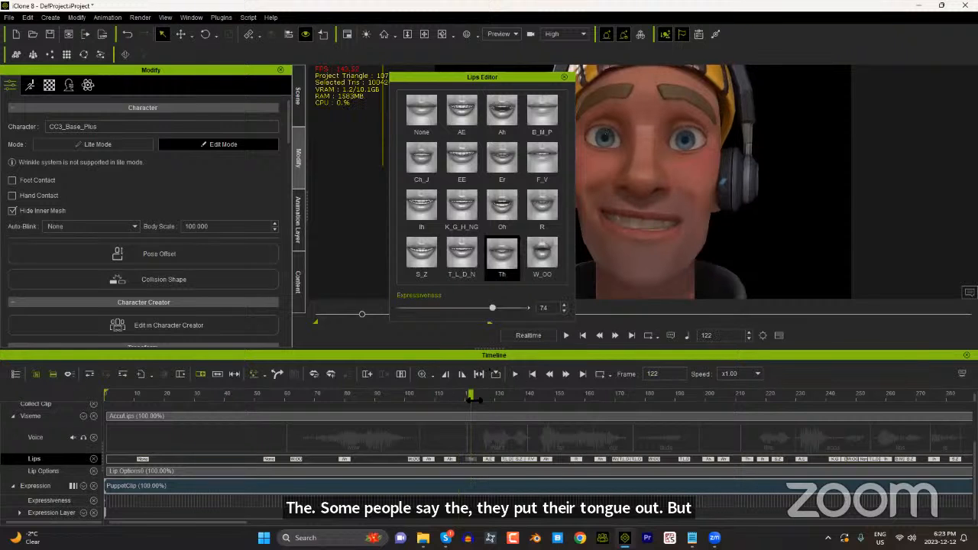
drag(472, 398, 458, 403)
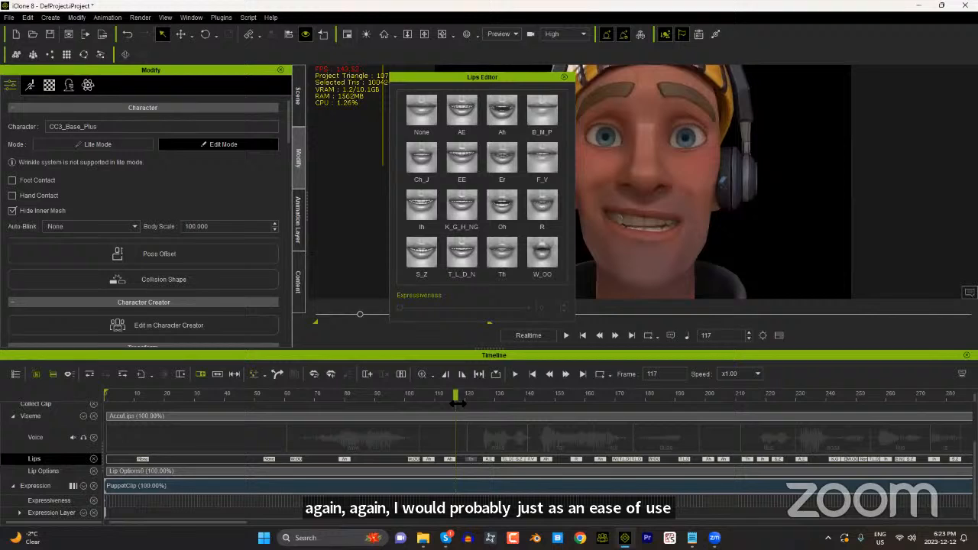
Step: Set the Expressiveness of the Ah lip key at frame 115 to 73 and check the mouth around frame 118
click(450, 460)
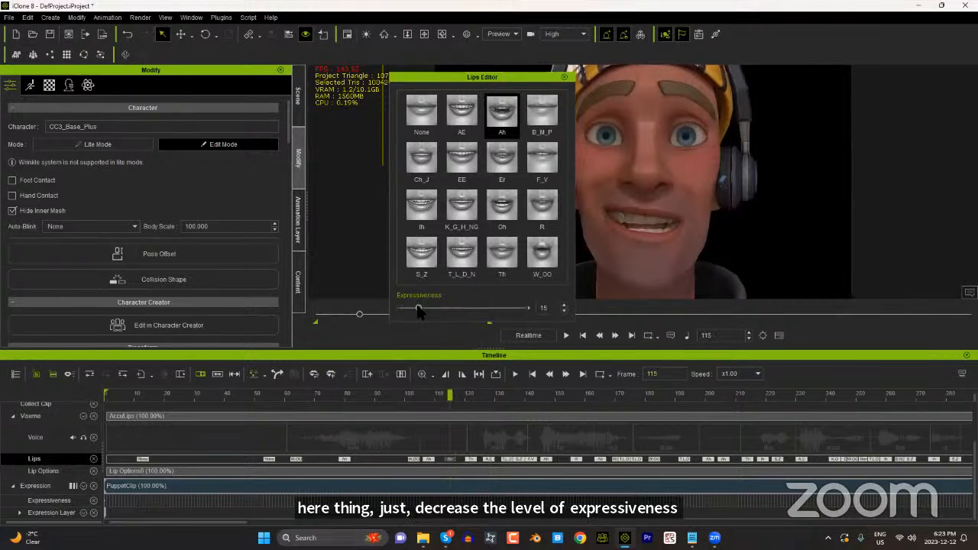
drag(419, 309, 492, 309)
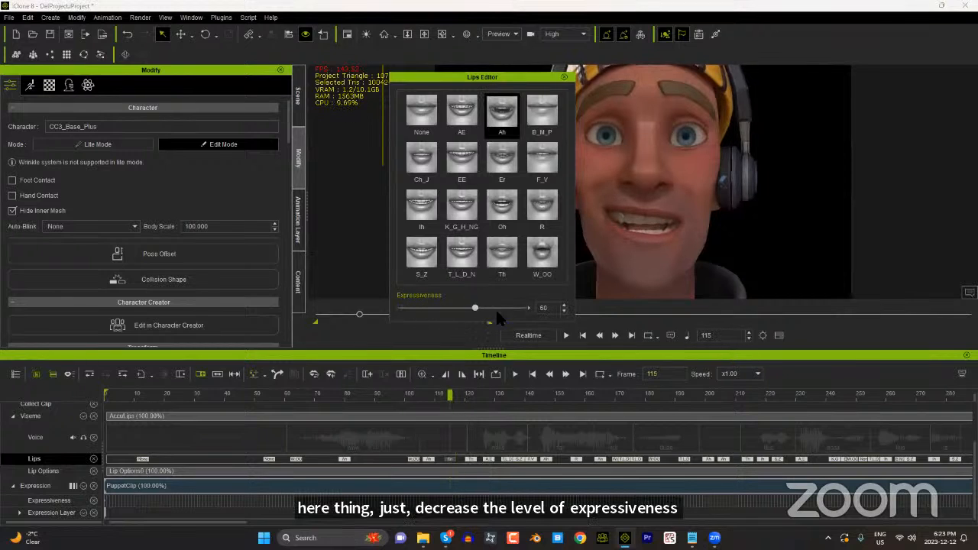
click(461, 394)
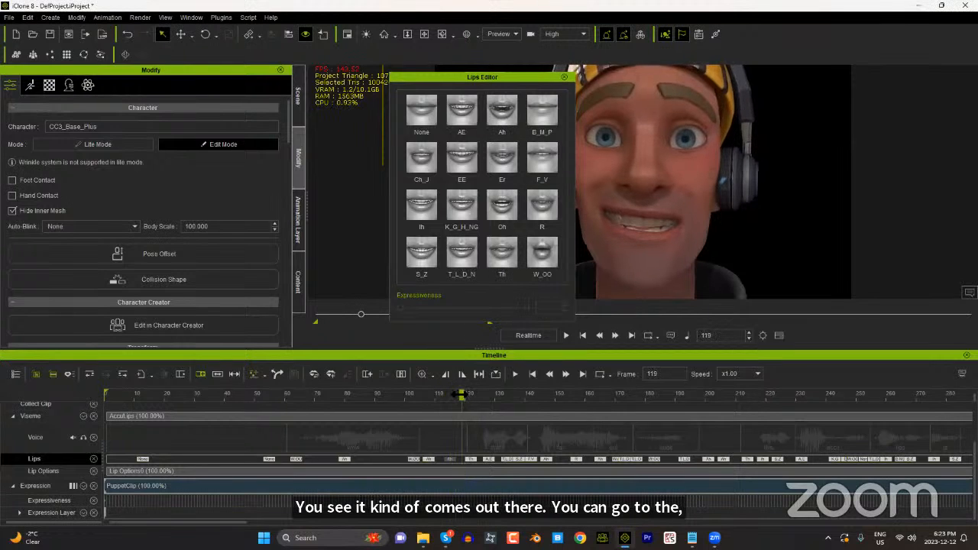
mouse_move(462, 395)
mouse_down()
mouse_move(450, 396)
mouse_move(460, 400)
mouse_up()
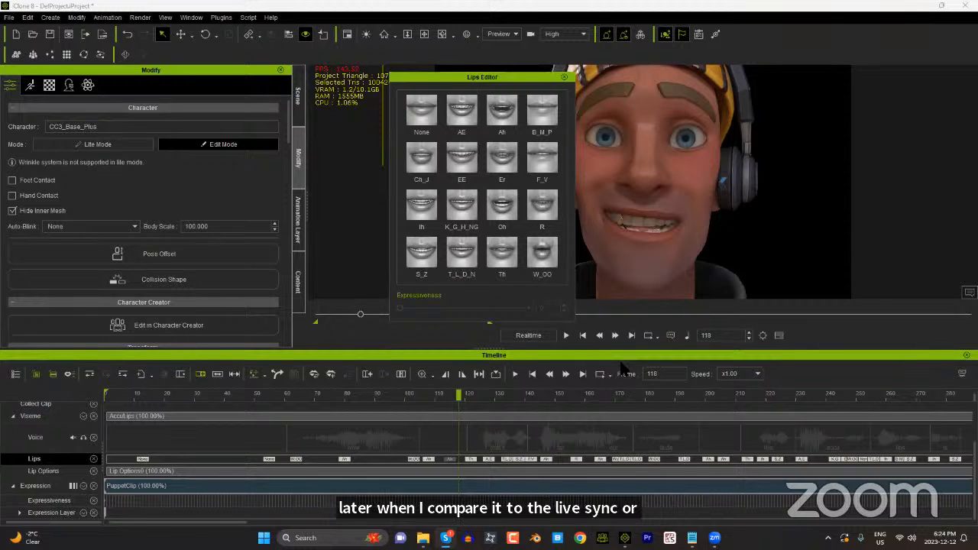
Step: Review the mouth shapes and brows from frame 120 to about frame 153, then close the Lips Editor
click(465, 396)
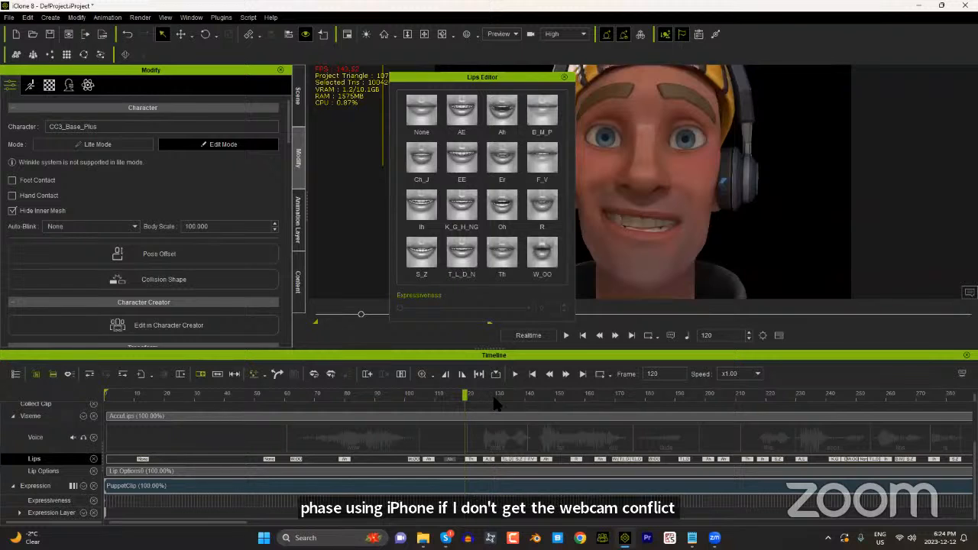
click(489, 395)
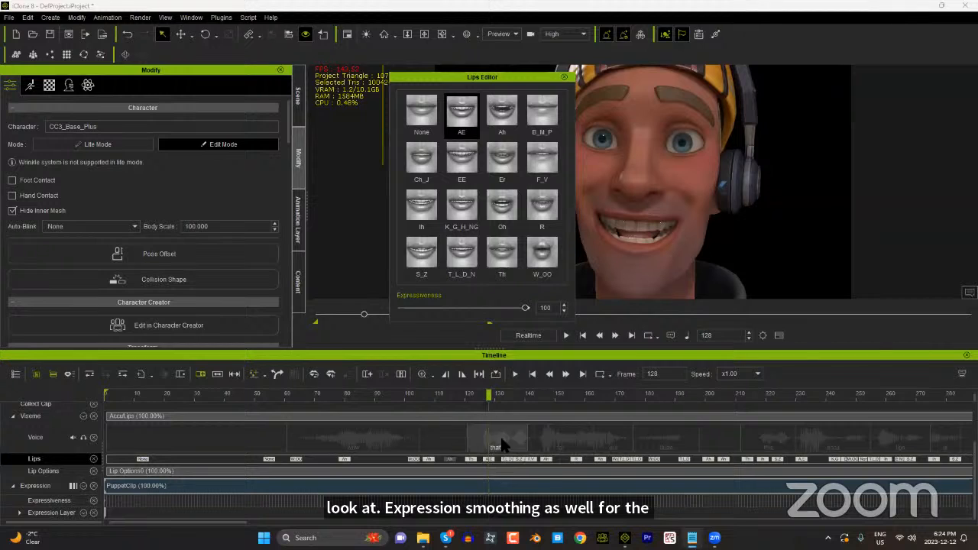
drag(522, 397, 567, 398)
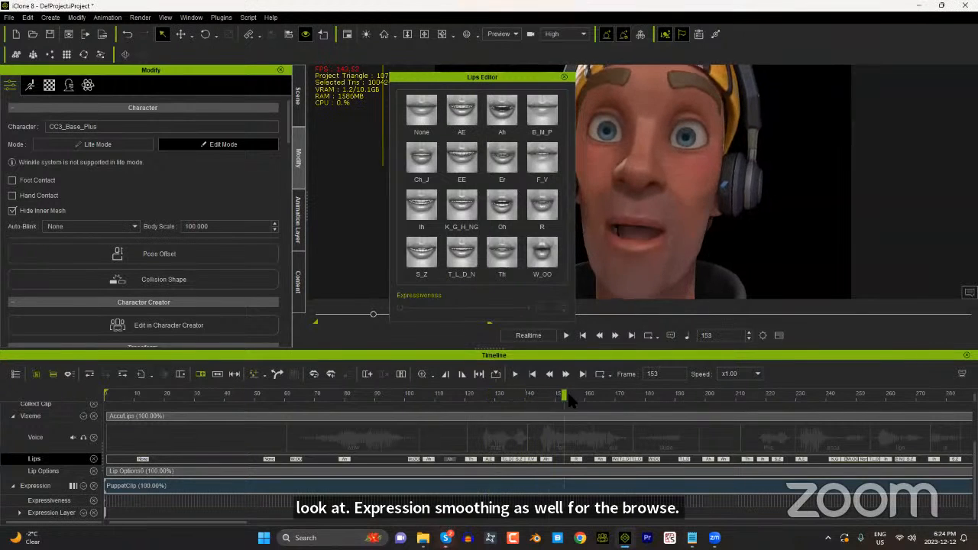
click(564, 76)
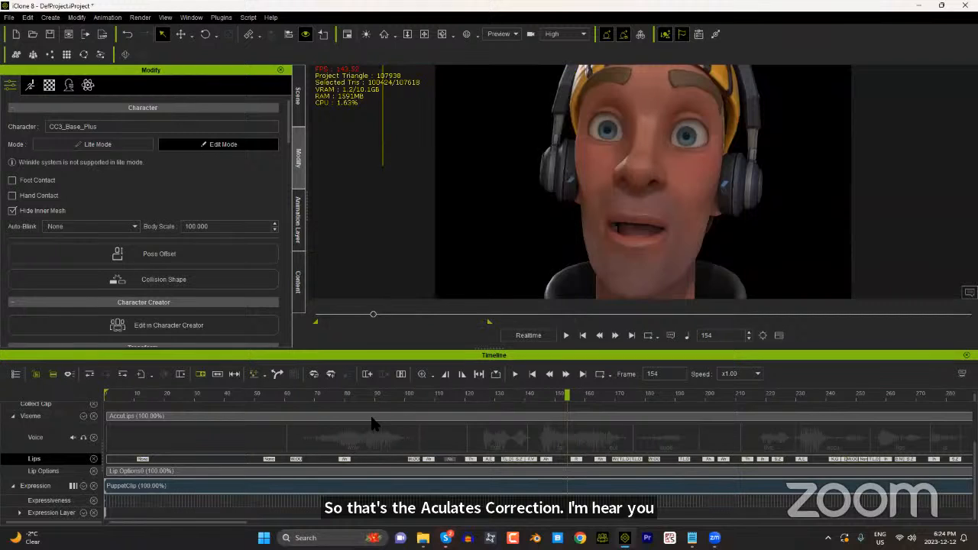
Step: Turn the playback volume down and play the animation from an earlier frame
click(668, 339)
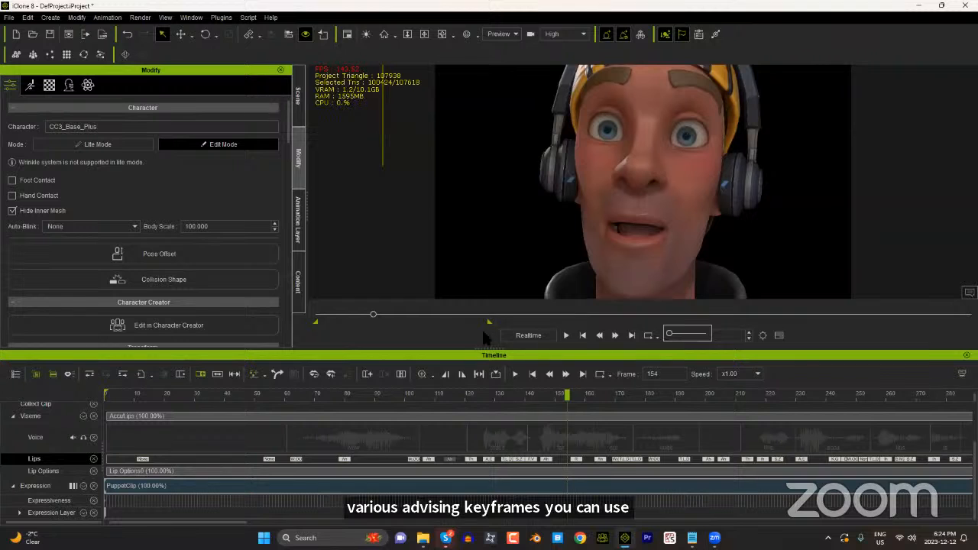
click(510, 394)
drag(509, 394, 335, 394)
key(space)
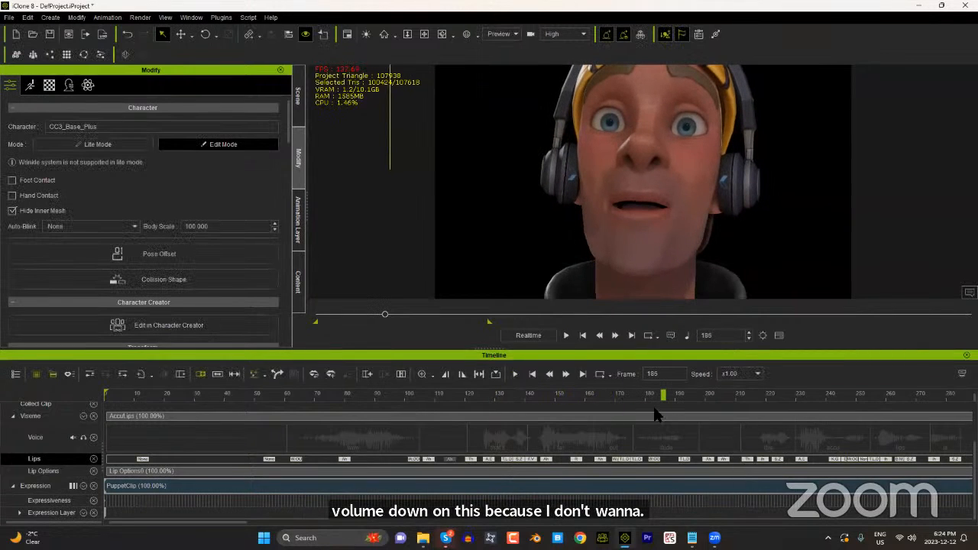
Step: Check the brow movement from frame 129 onward and break the expression clip at frame 145
drag(660, 405, 493, 418)
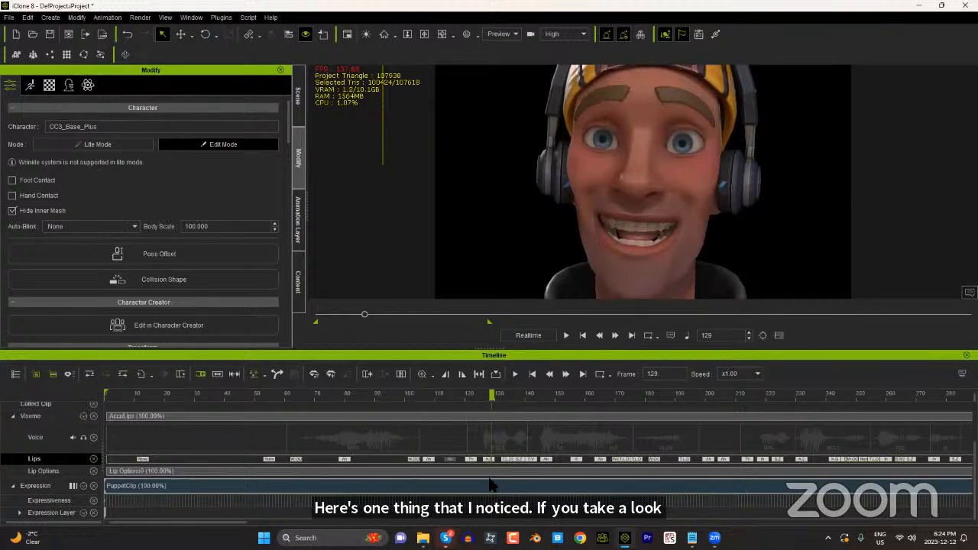
drag(493, 395, 544, 411)
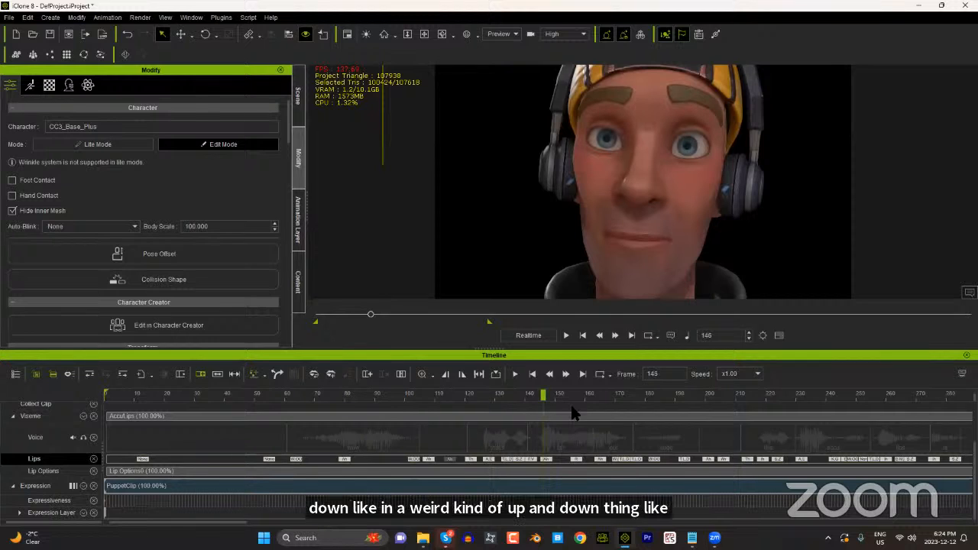
click(544, 489)
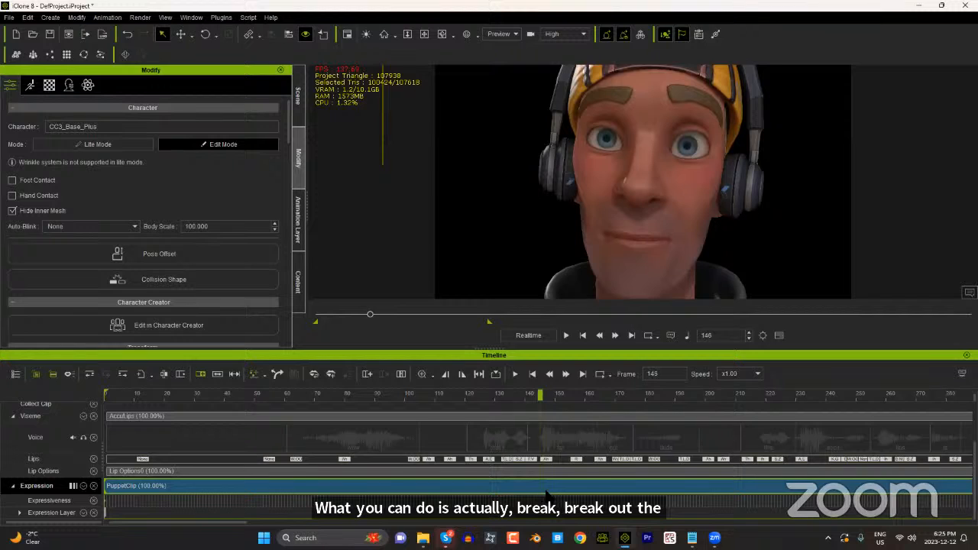
right_click(541, 491)
click(615, 279)
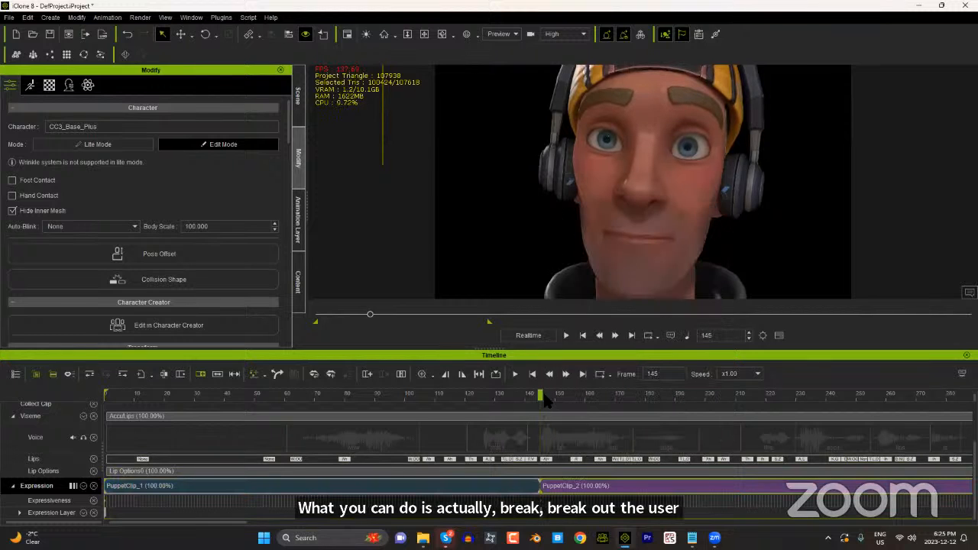
Step: Break the second expression clip at frame 170 to isolate the section with the bouncing brow
drag(540, 392, 615, 394)
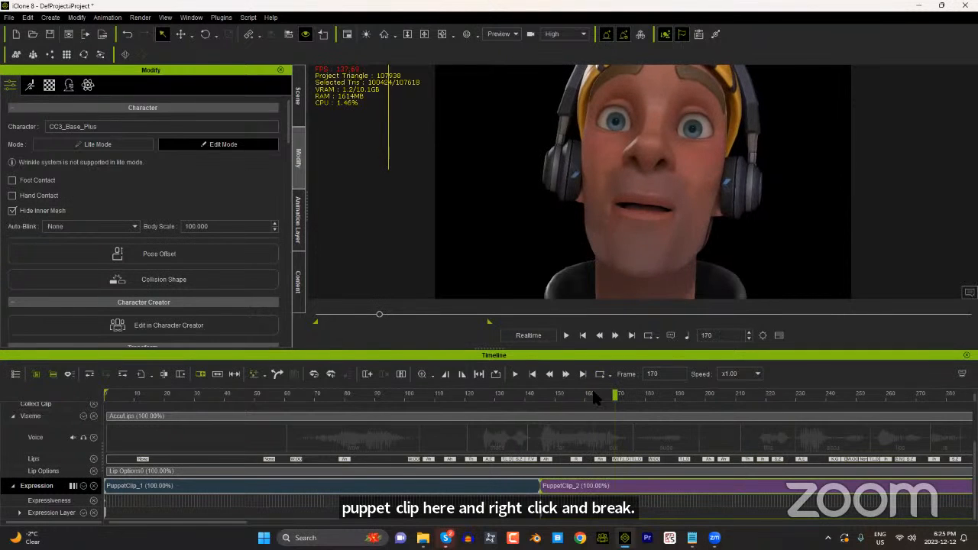
middle_drag(651, 180, 653, 202)
scroll(655, 201, down, 2)
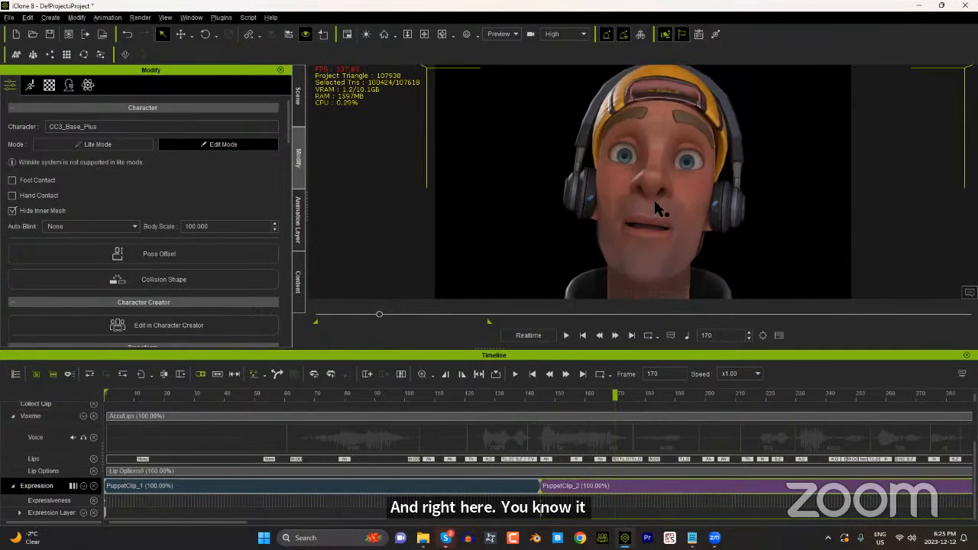
right_click(615, 490)
click(684, 267)
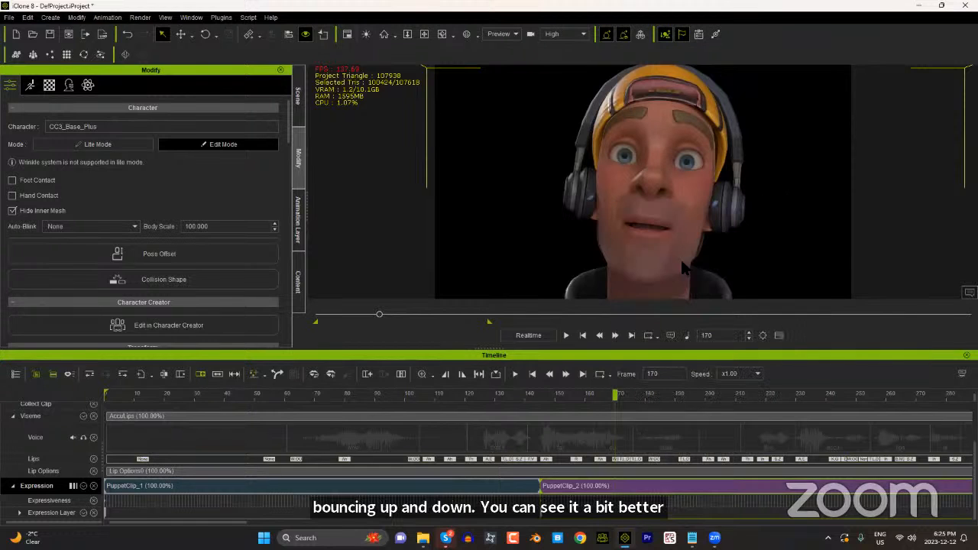
Step: Smooth the isolated expression clip between frames 145 and 170 with a Brow value of 50
click(568, 488)
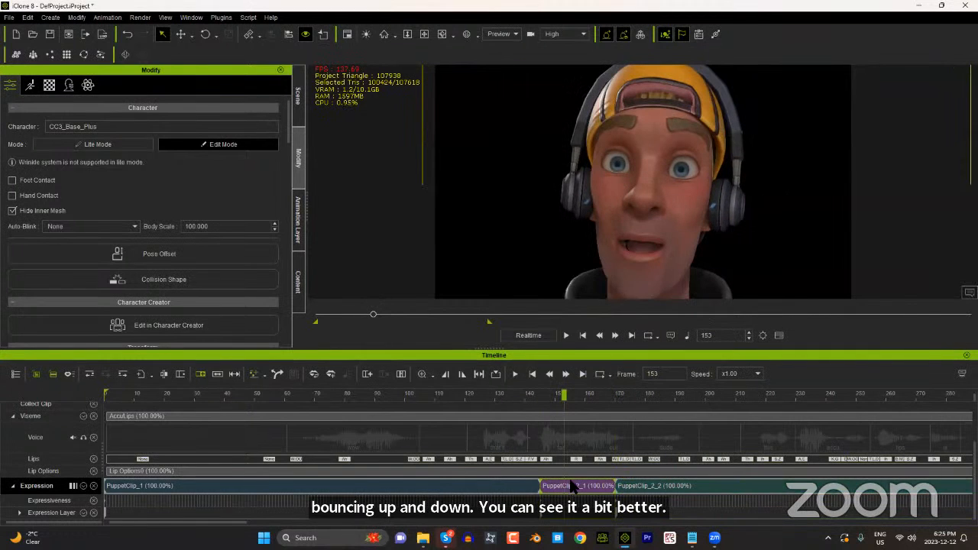
right_click(571, 487)
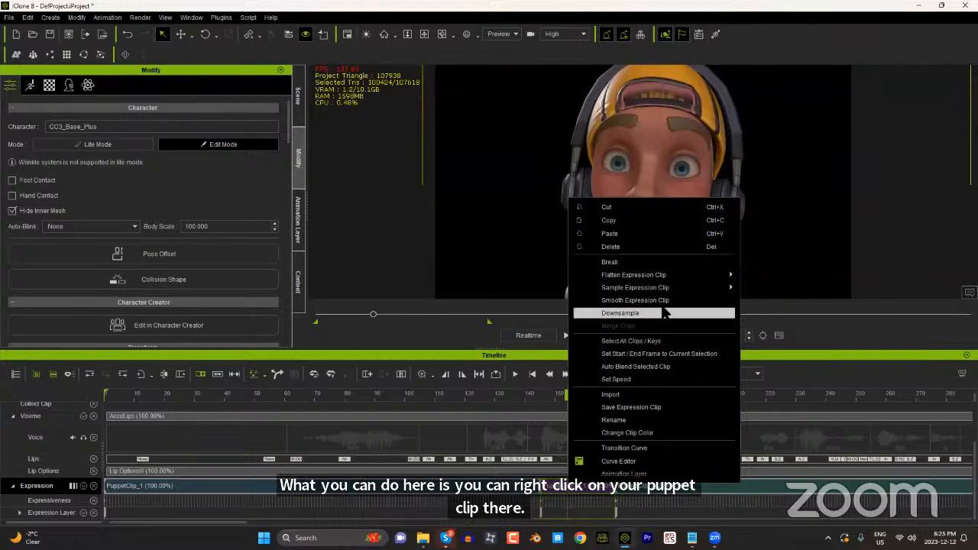
click(644, 301)
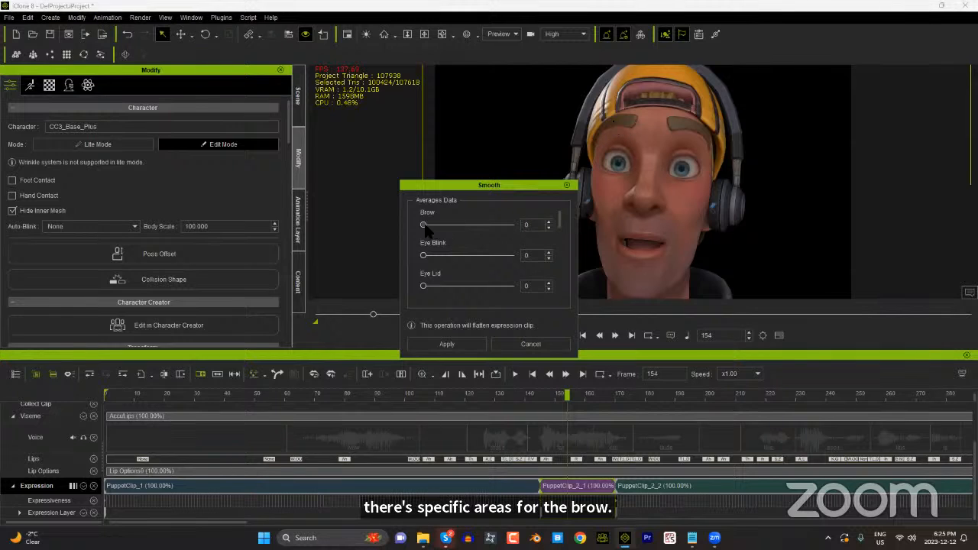
drag(424, 225, 469, 226)
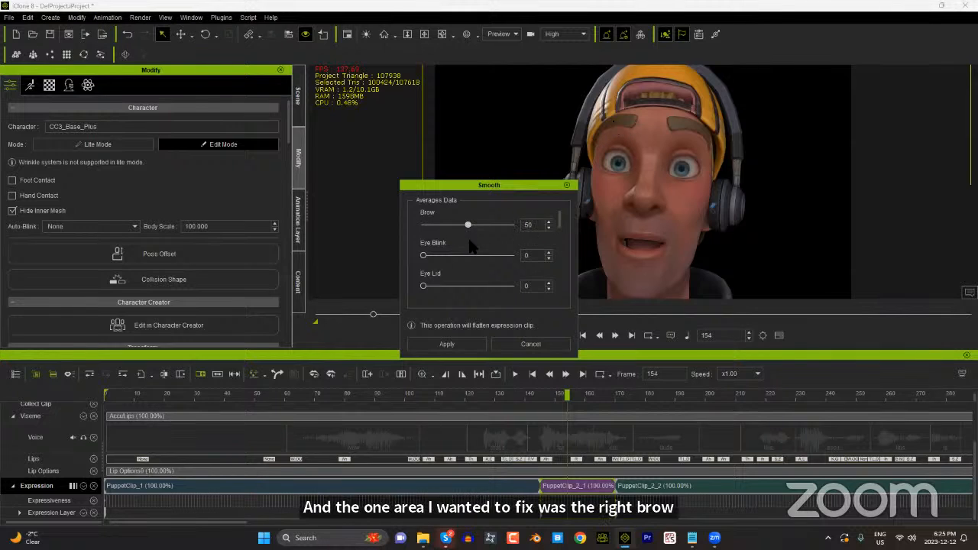
click(447, 345)
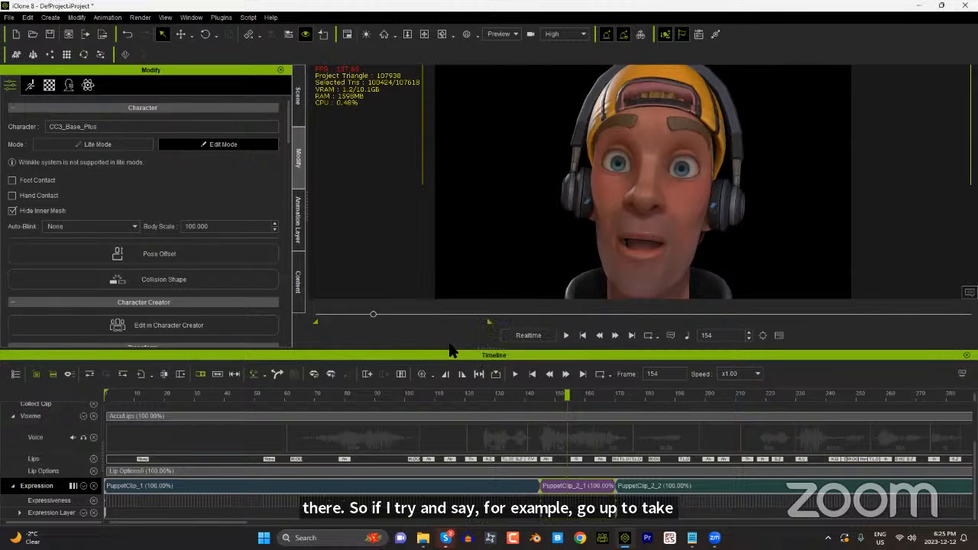
Step: Scrub from about frame 144 to 175 to examine the brow motion across the smoothed clip
click(546, 397)
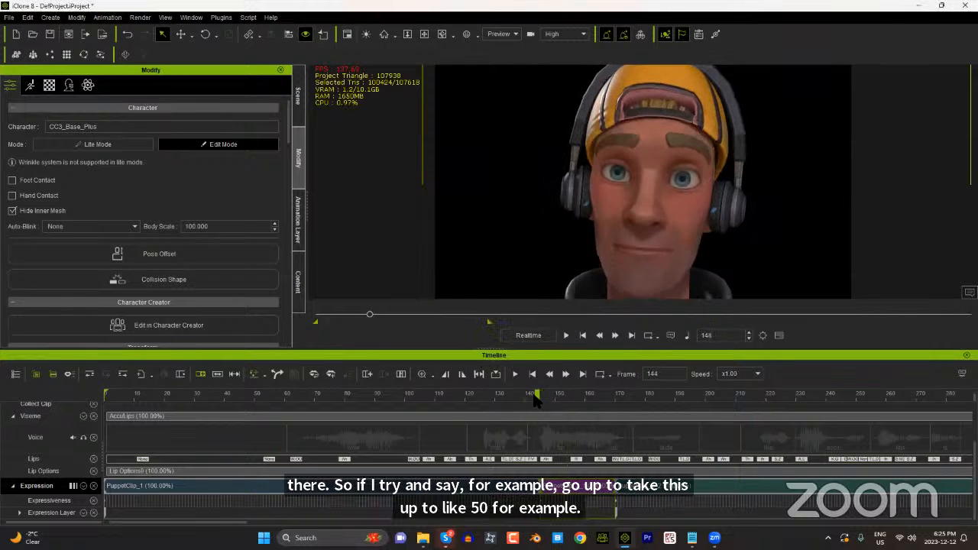
drag(546, 400, 633, 395)
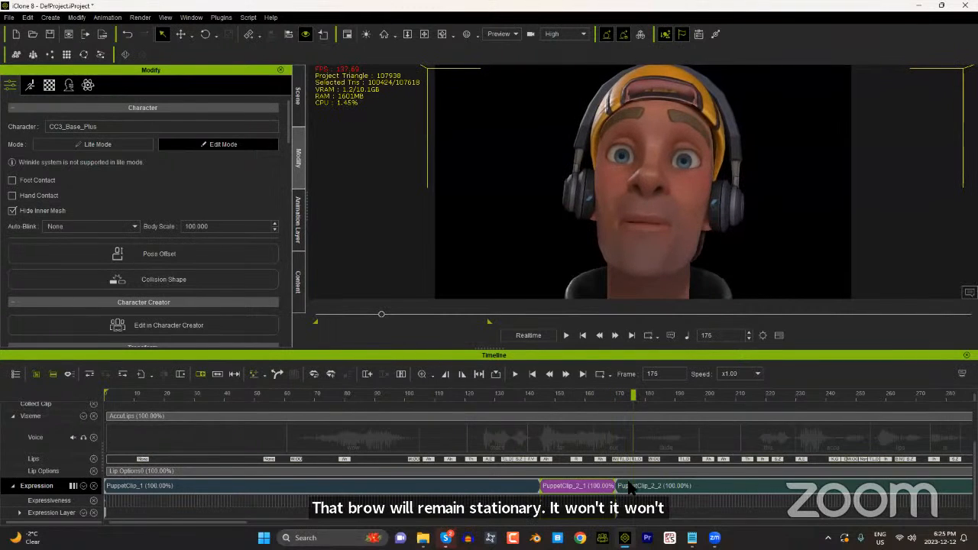
click(615, 394)
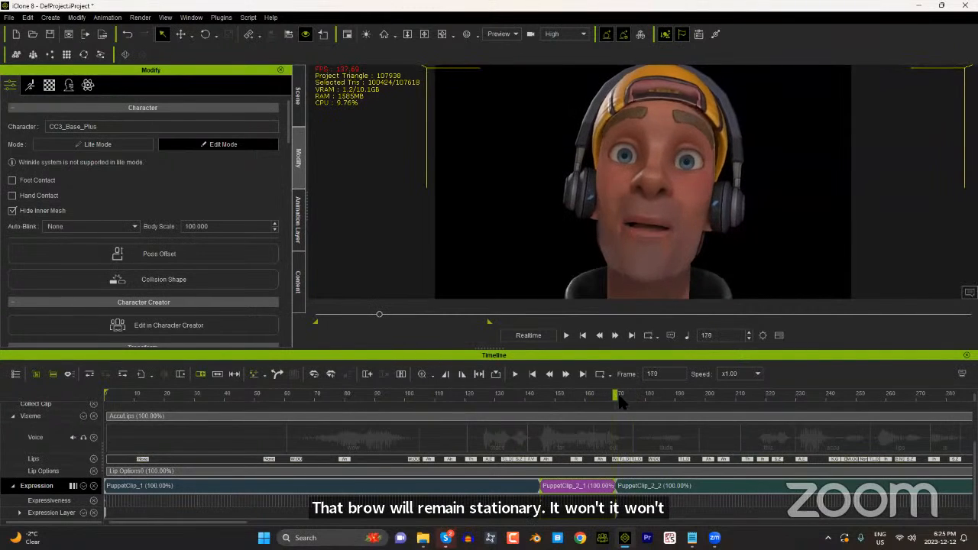
drag(612, 400, 624, 405)
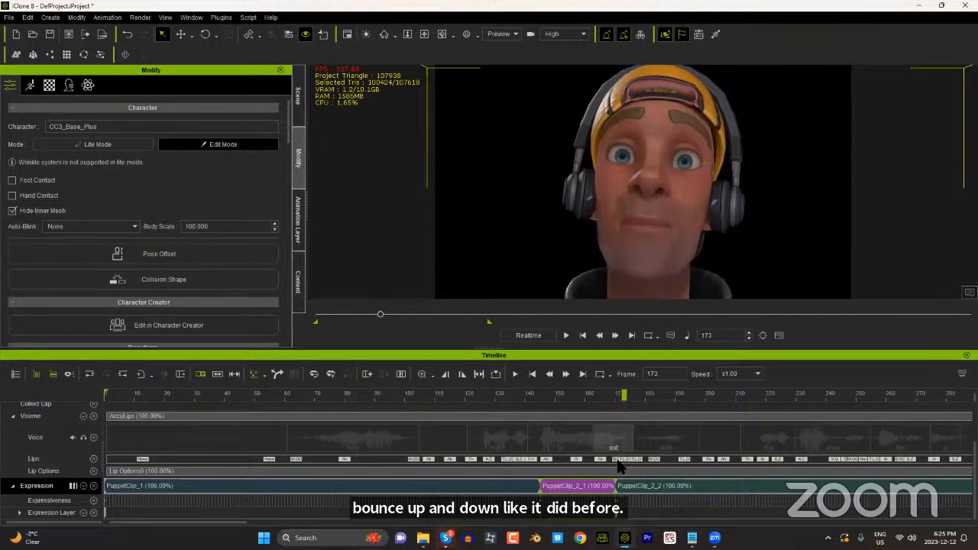
Step: Add transition areas about 10 frames long at the start and end of the smoothed expression clip
click(618, 487)
drag(618, 490, 587, 495)
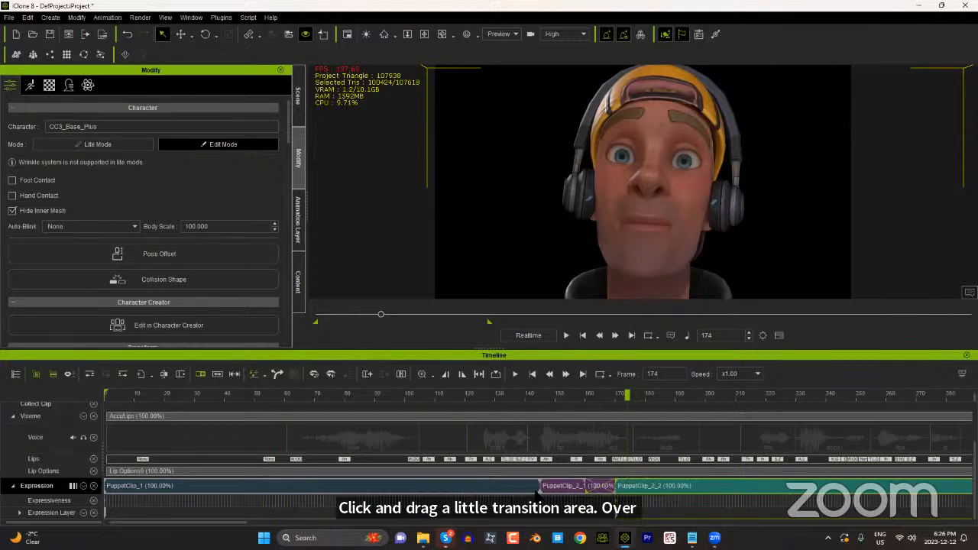
click(538, 491)
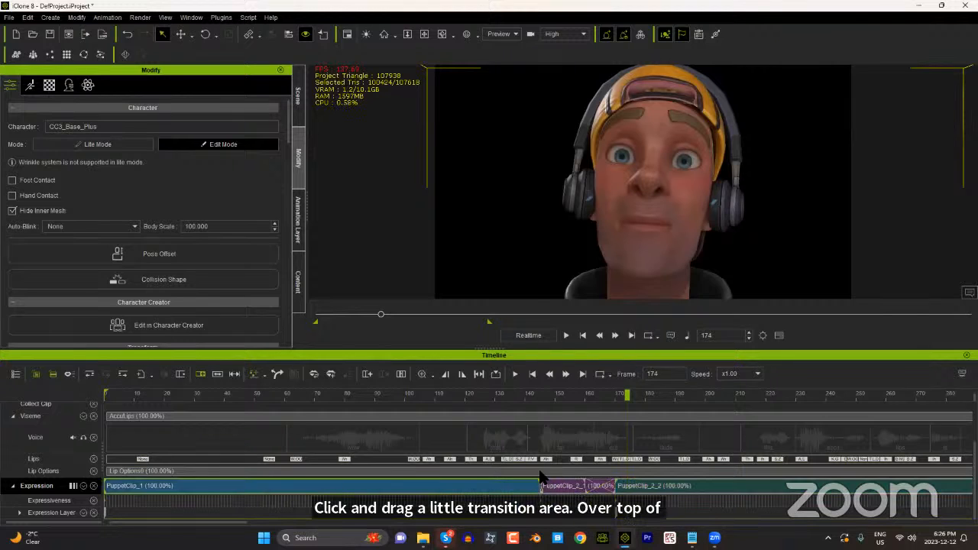
click(547, 492)
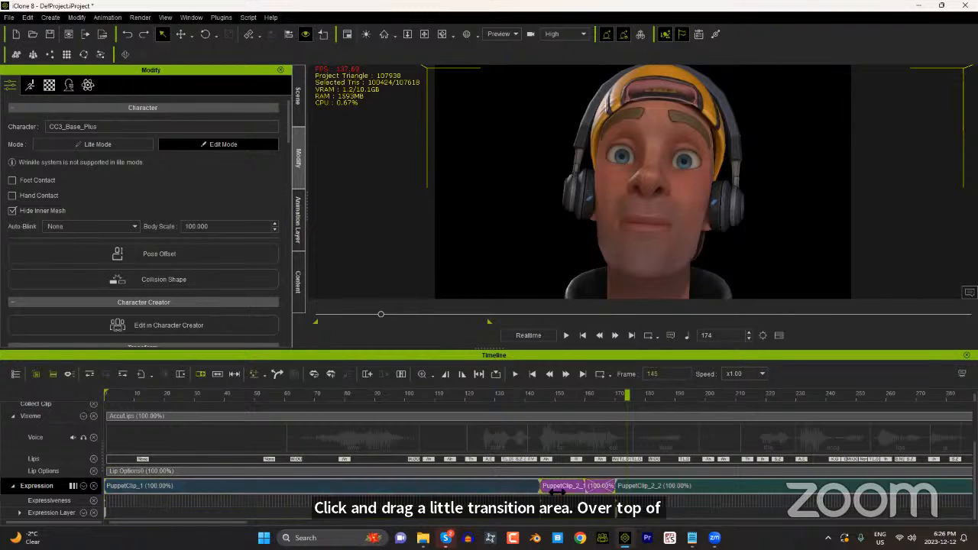
click(539, 490)
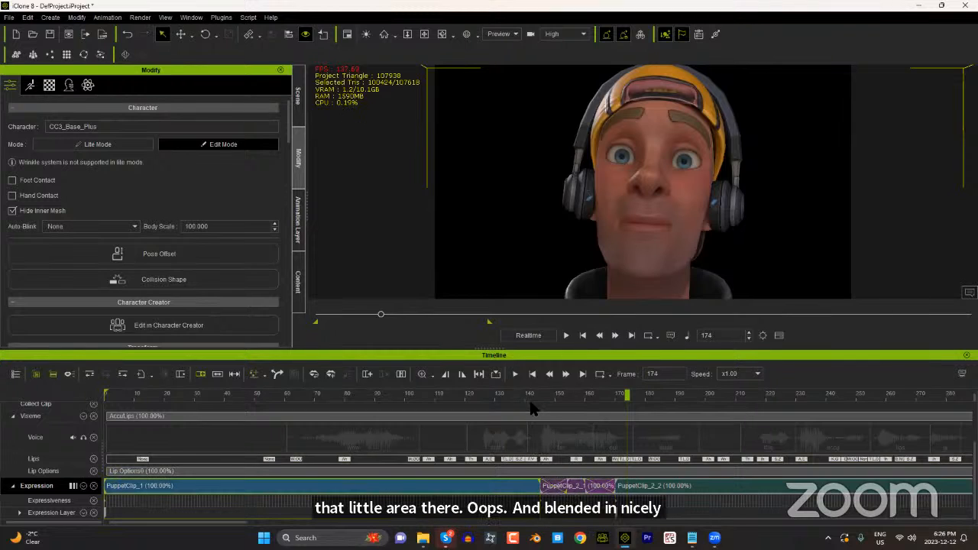
Step: Play the animation from frame 114 to review how the smoothed brow section blends in
drag(527, 395, 445, 407)
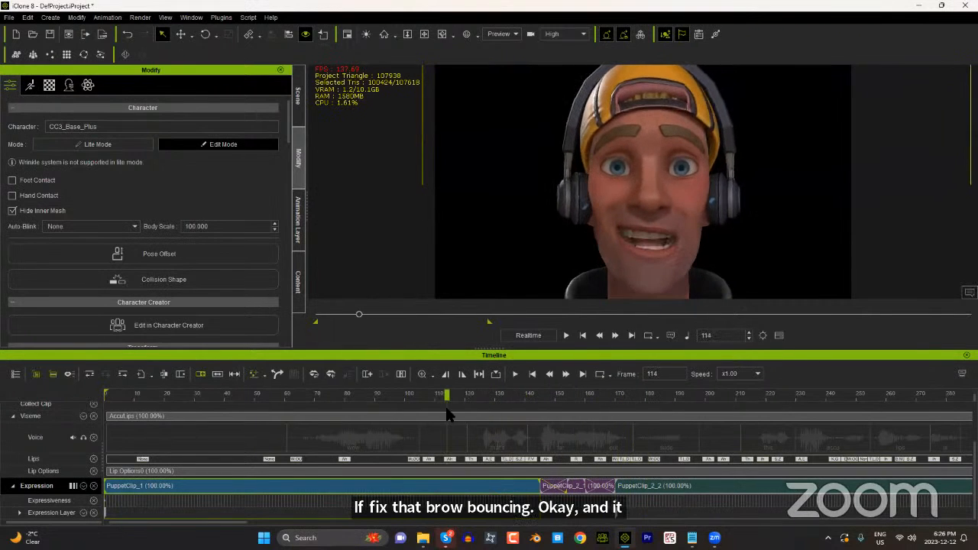
click(566, 336)
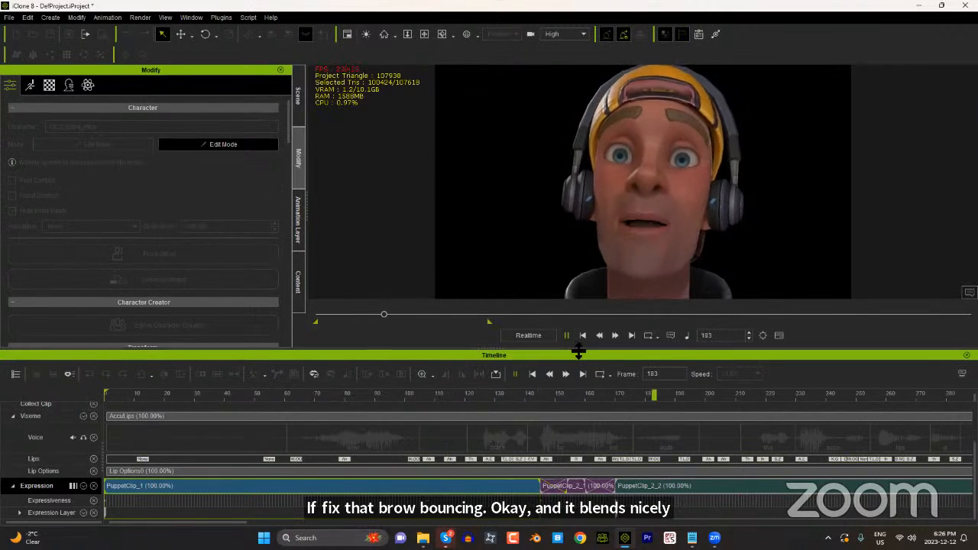
click(566, 335)
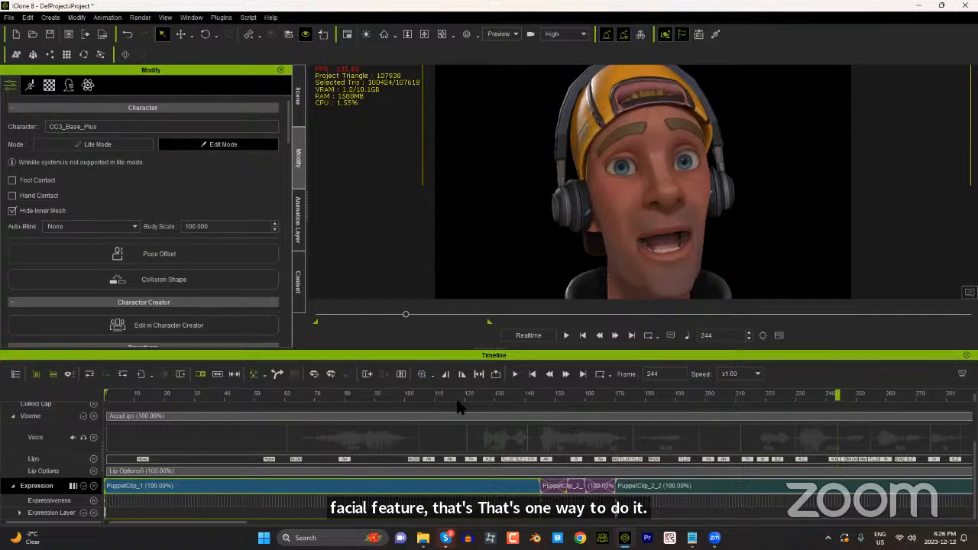
Step: Raise the playback volume, play from frame 118 and return to the wink at frame 211
drag(422, 395, 459, 398)
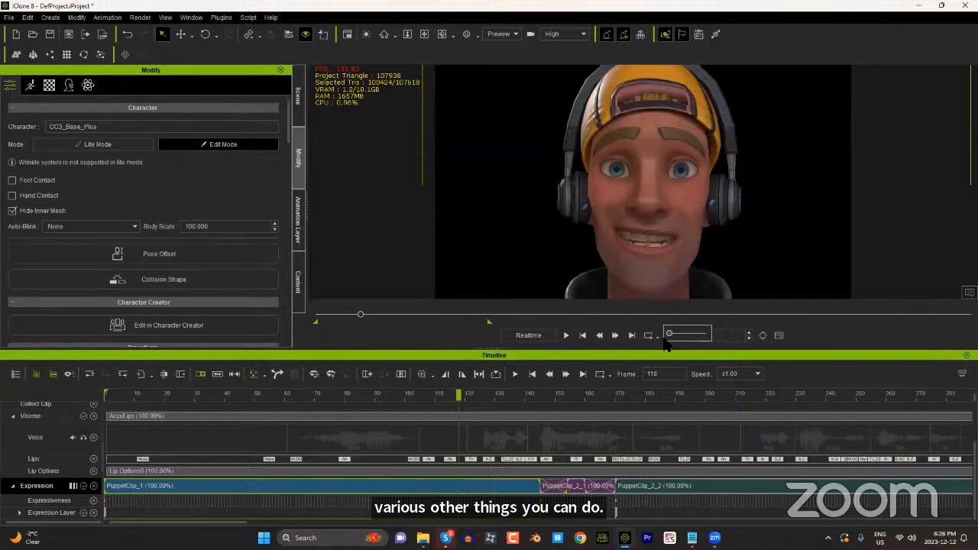
drag(668, 335, 703, 335)
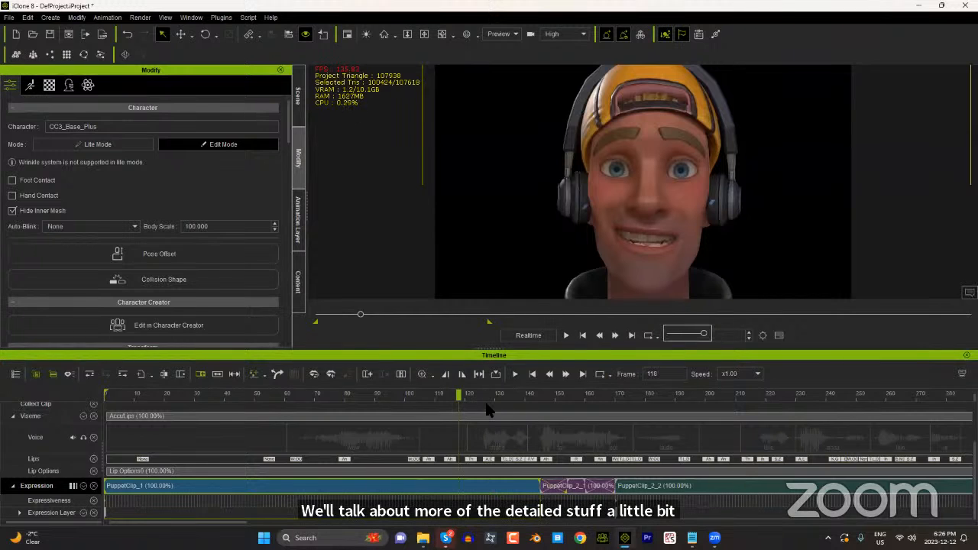
click(566, 335)
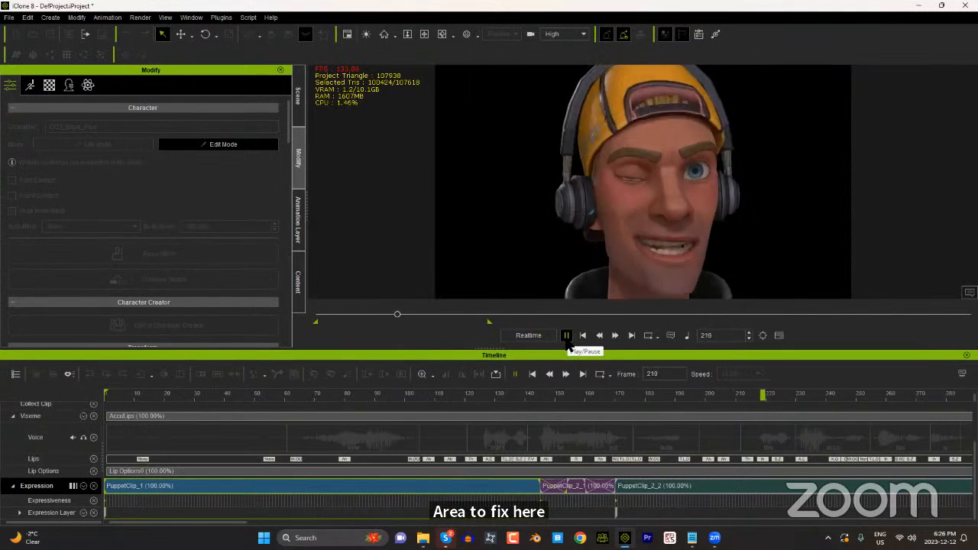
click(566, 336)
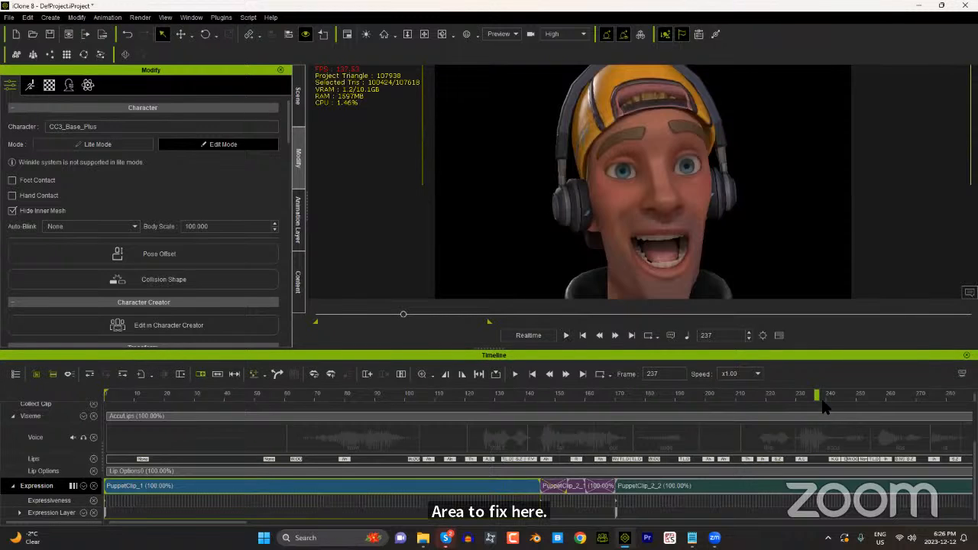
drag(813, 396, 742, 392)
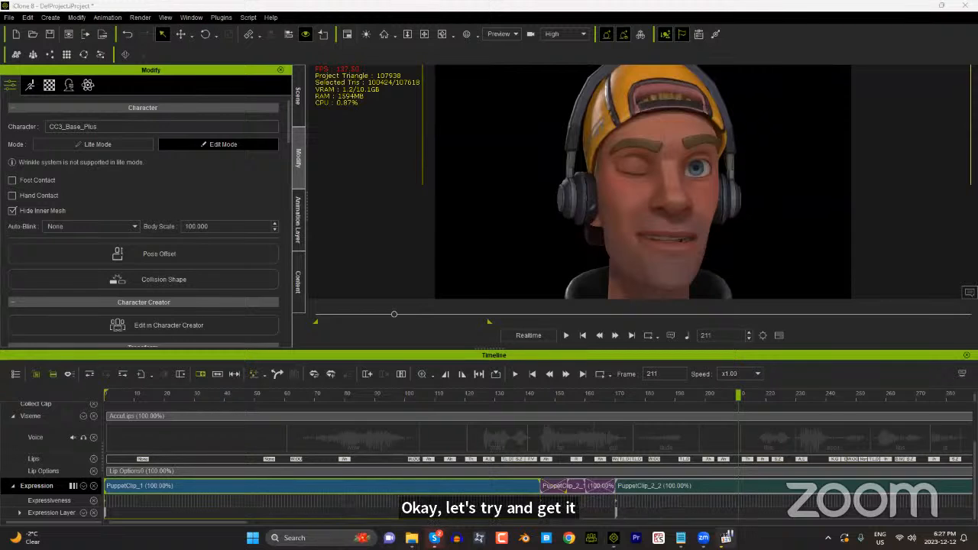
Step: Bring up the portrait2.mp4 reference video, replay the animation from frame 180 and return to frame 199
key(alt+Tab)
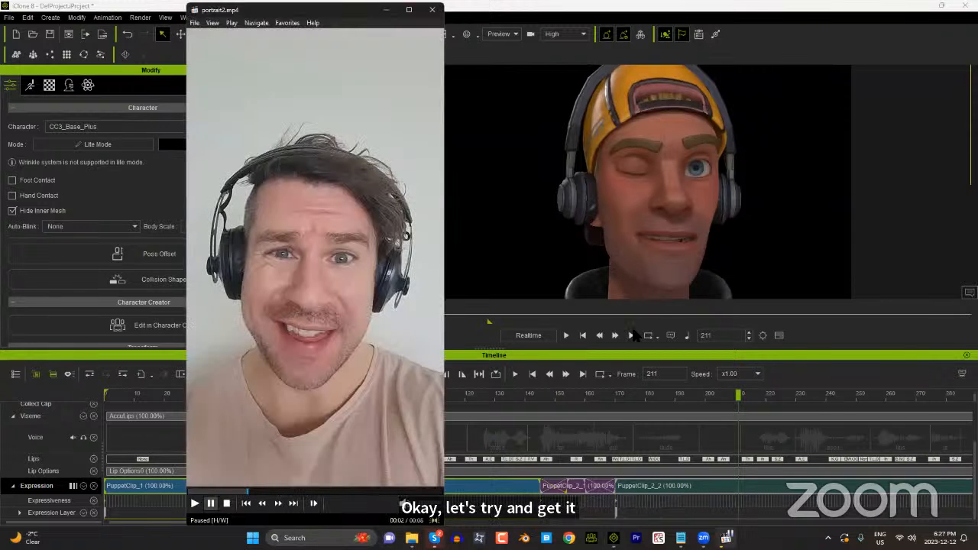
click(634, 399)
drag(634, 399, 647, 398)
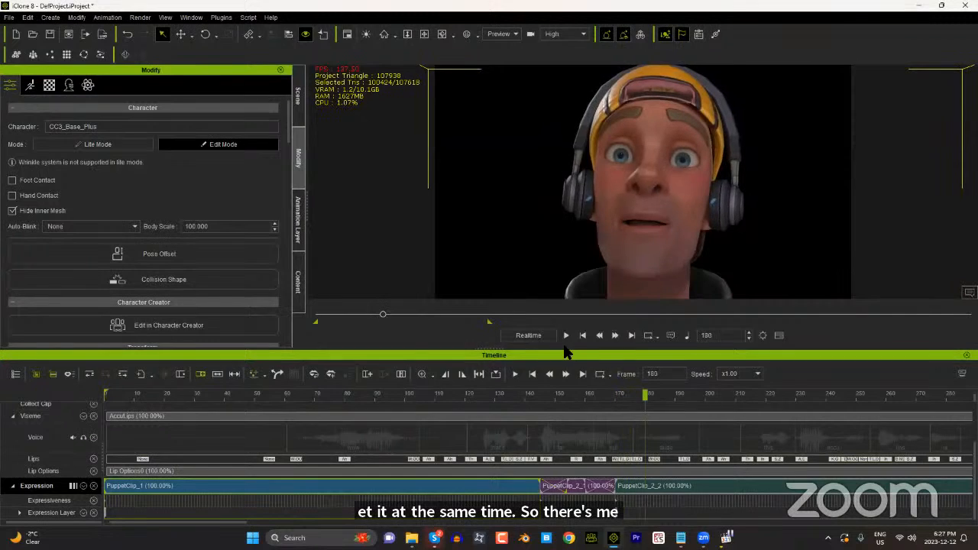
click(566, 336)
click(566, 336)
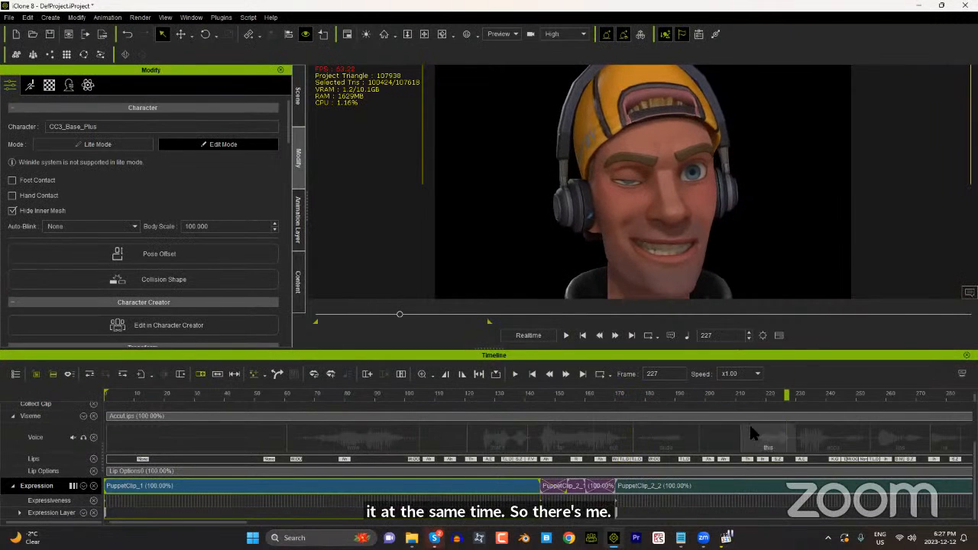
click(749, 396)
drag(749, 396, 701, 396)
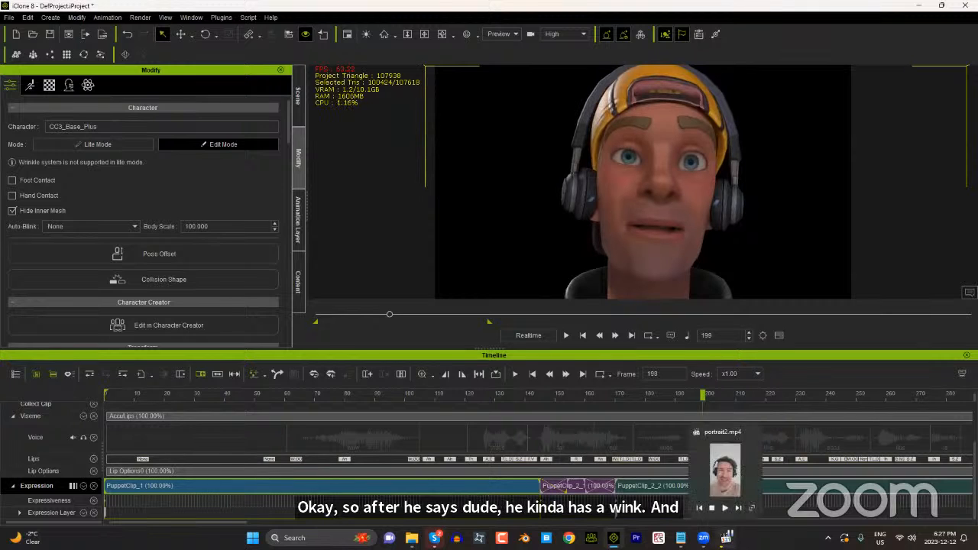
Step: Play portrait2.mp4 up to the wink, pause it and compare the character's closed eye at frame 207
click(725, 537)
click(195, 503)
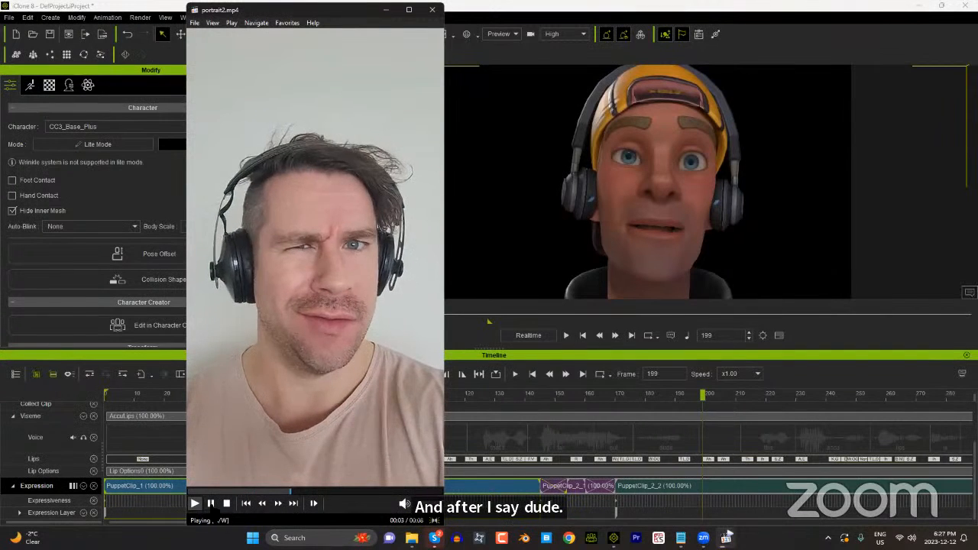
click(323, 274)
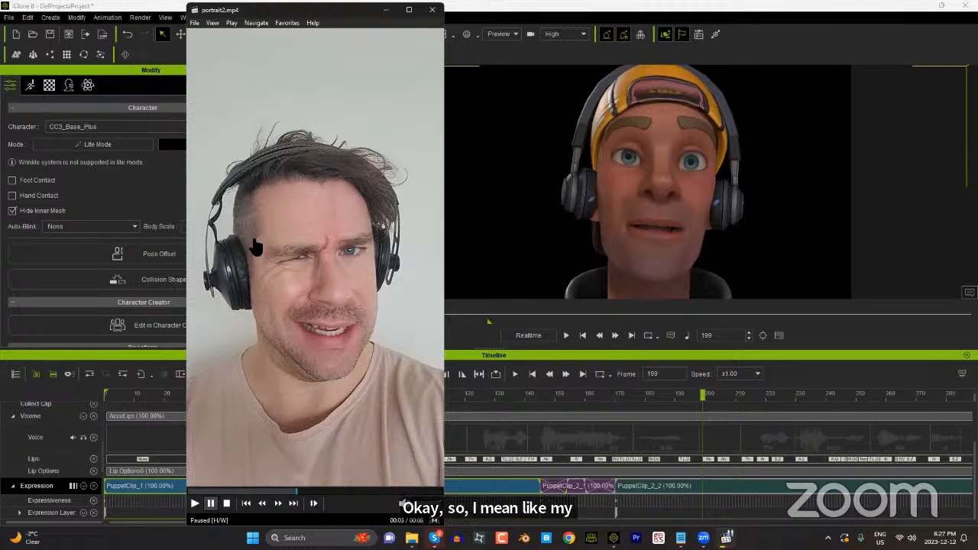
click(712, 395)
drag(715, 398, 727, 397)
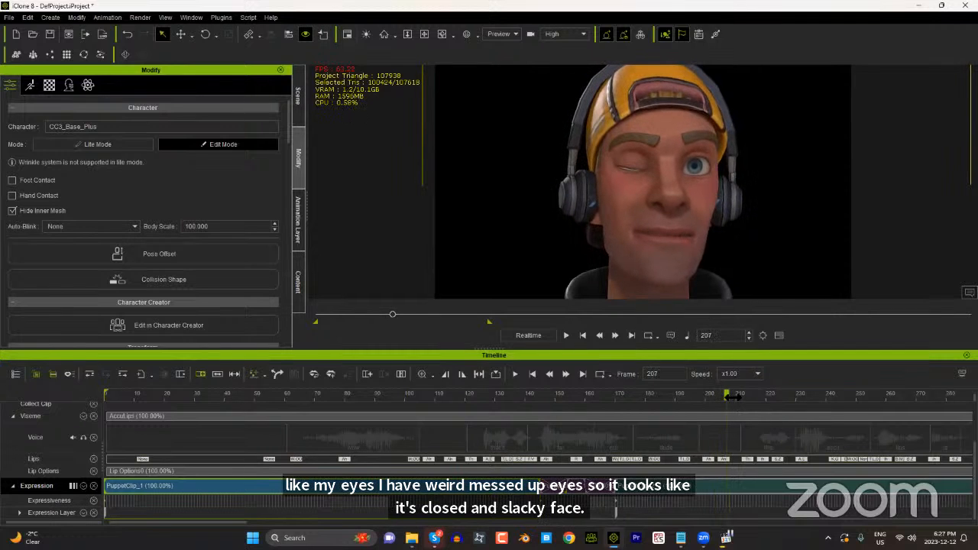
Step: Expand the Expression Layer tracks and move the playhead to frame 199, just before the wink
drag(731, 397, 699, 397)
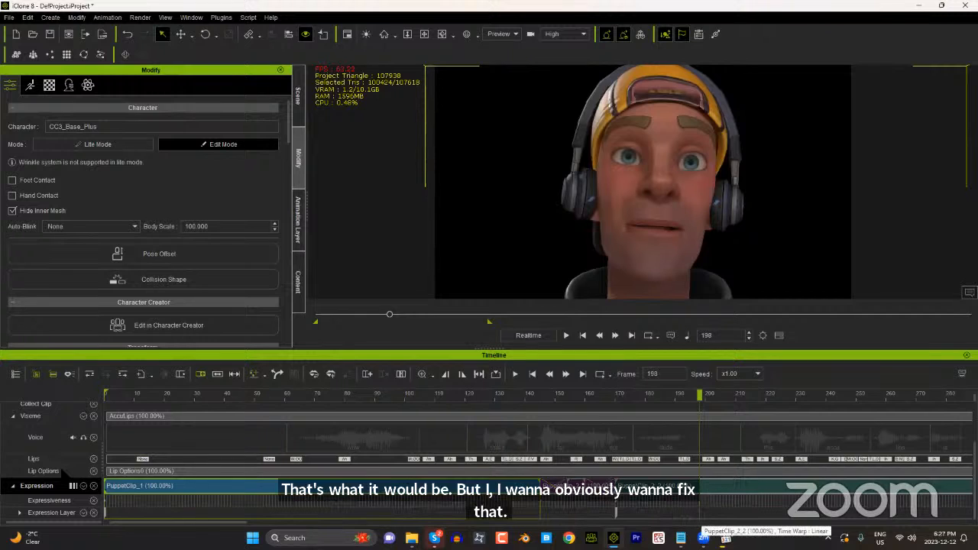
click(20, 512)
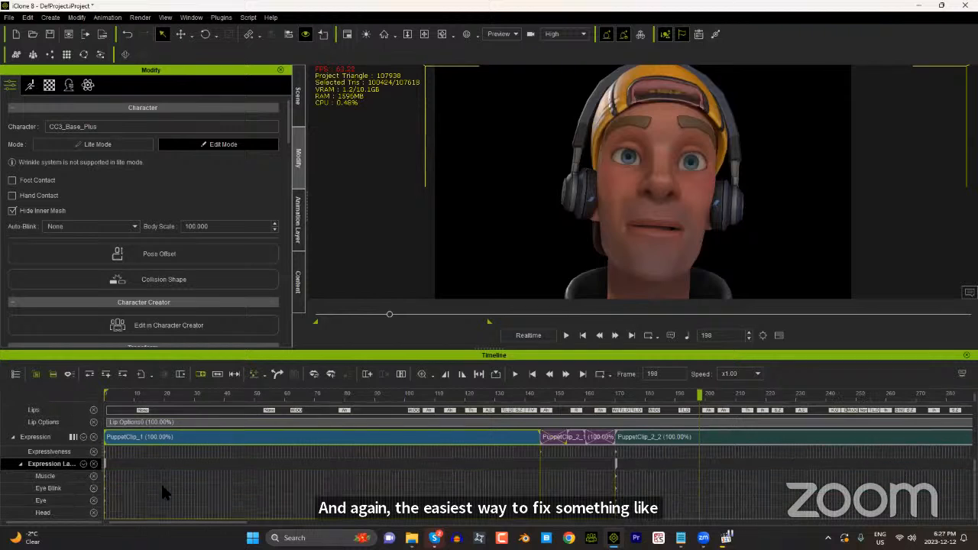
scroll(90, 505, down, 2)
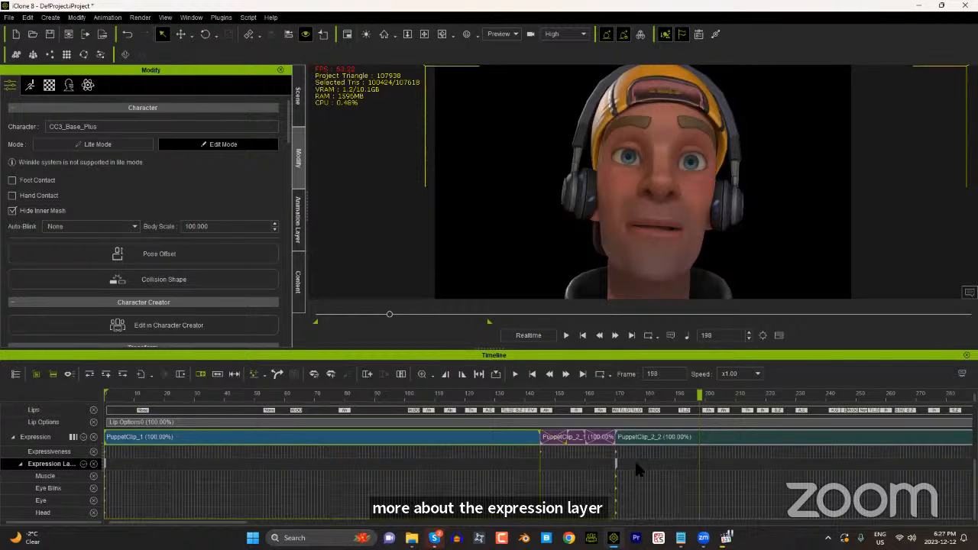
mouse_move(698, 395)
mouse_down()
mouse_move(674, 396)
mouse_move(705, 400)
mouse_move(703, 412)
mouse_up()
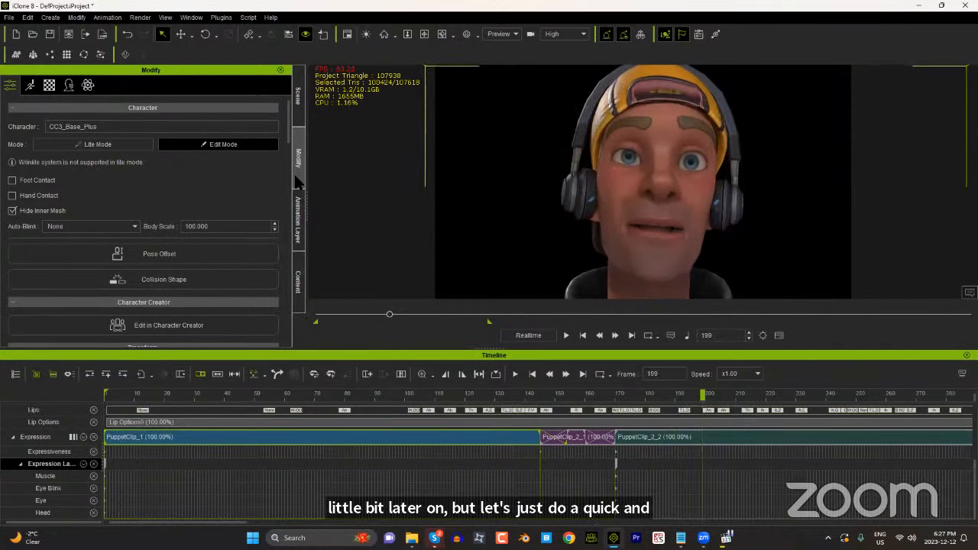
Step: Open the Face Key editor and set a reset-to-zero expression key at frame 199
click(30, 86)
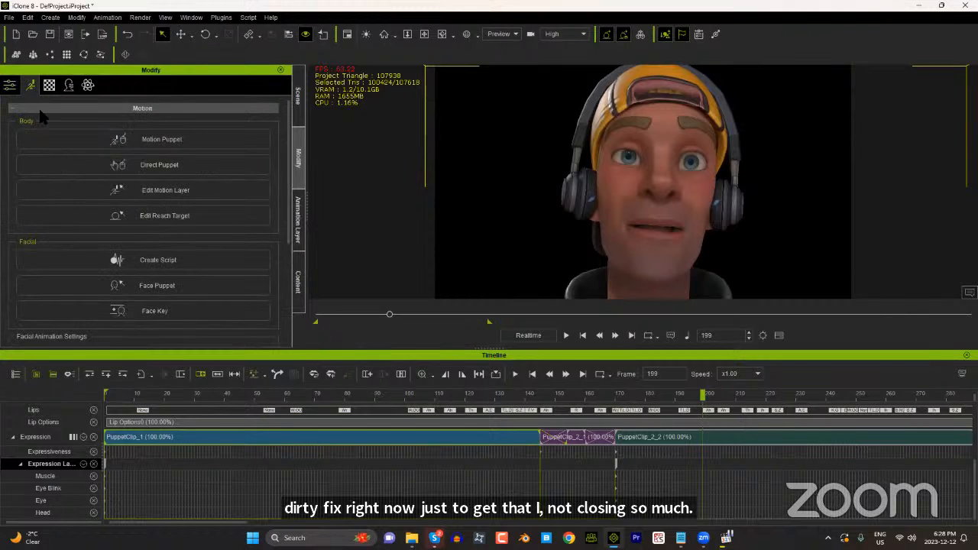
click(171, 315)
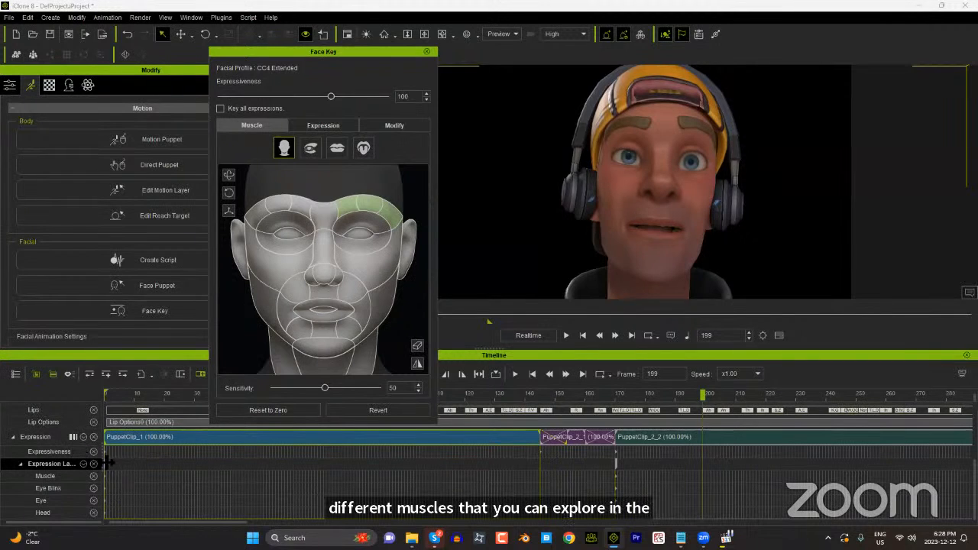
click(288, 411)
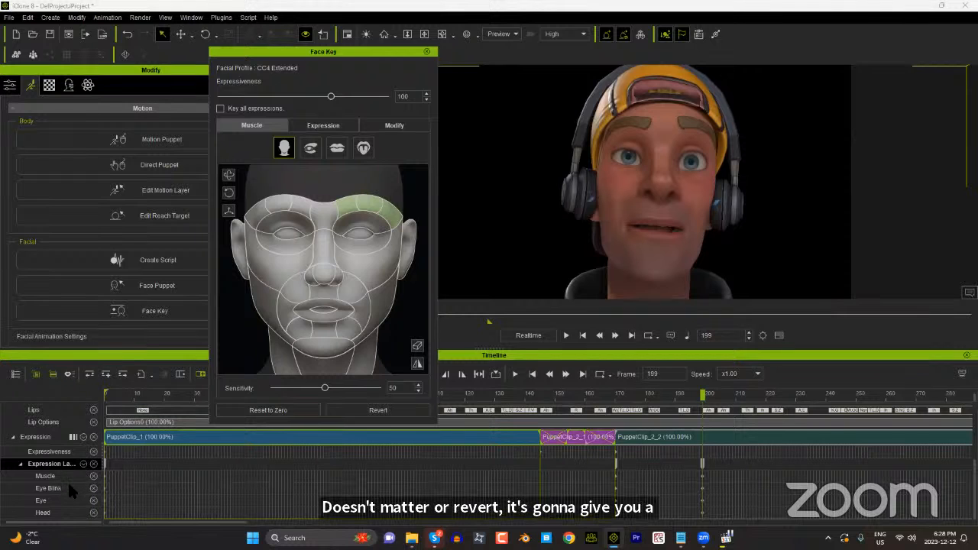
Step: At frame 212, raise the character's right upper eyelid with the Face Key eye muscles, bringing Eye_Wide_R to 100
drag(703, 396, 742, 398)
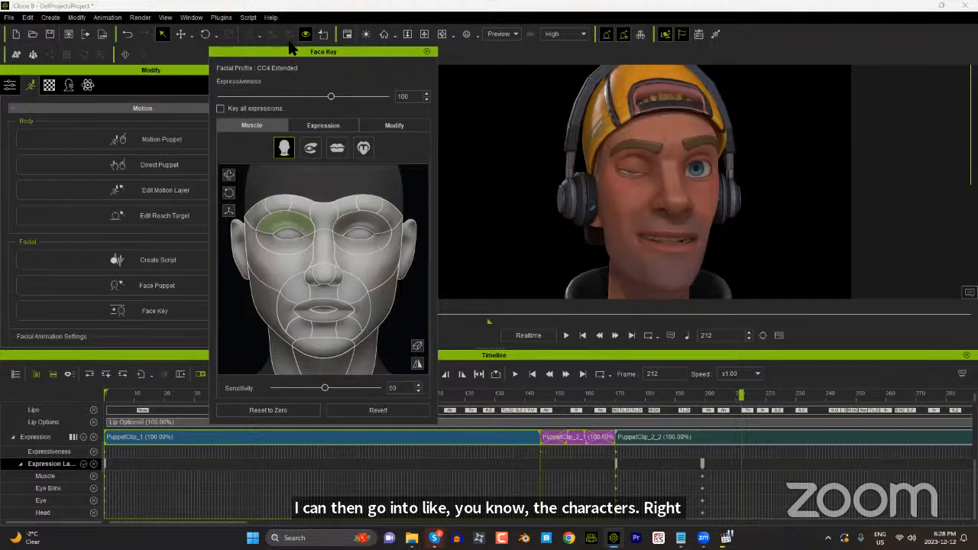
click(311, 149)
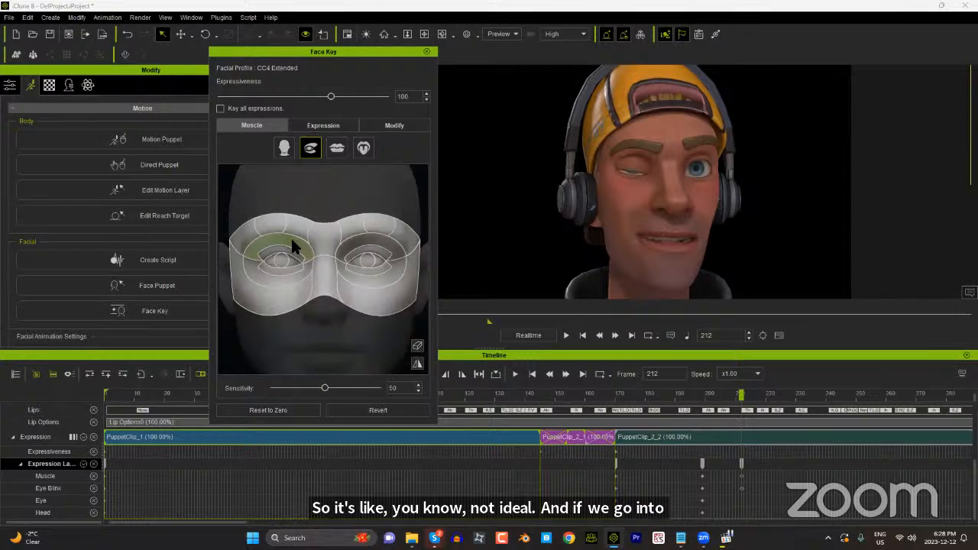
drag(291, 239, 290, 173)
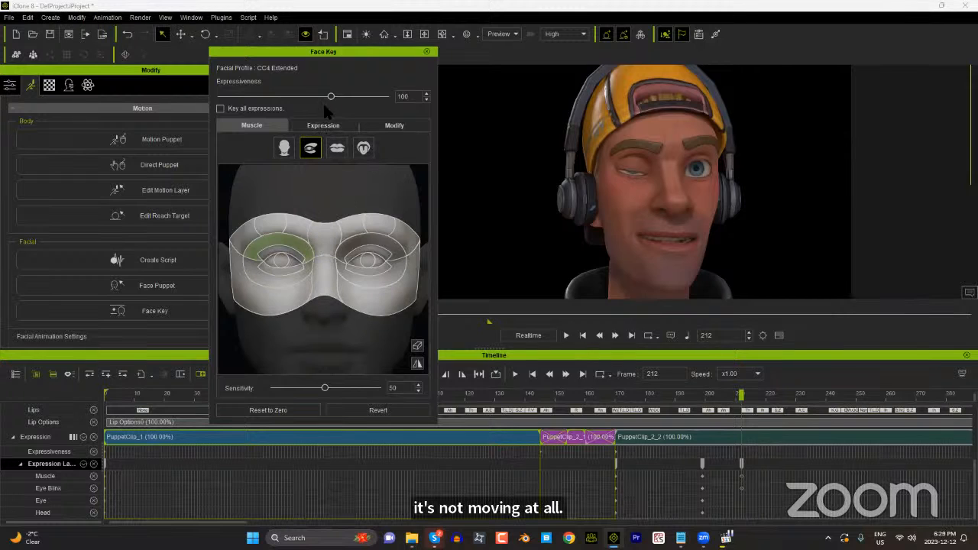
Step: Try lowering the overall Expressiveness to 64 at frame 212, and delete the resulting Expressiveness key
drag(331, 97, 291, 104)
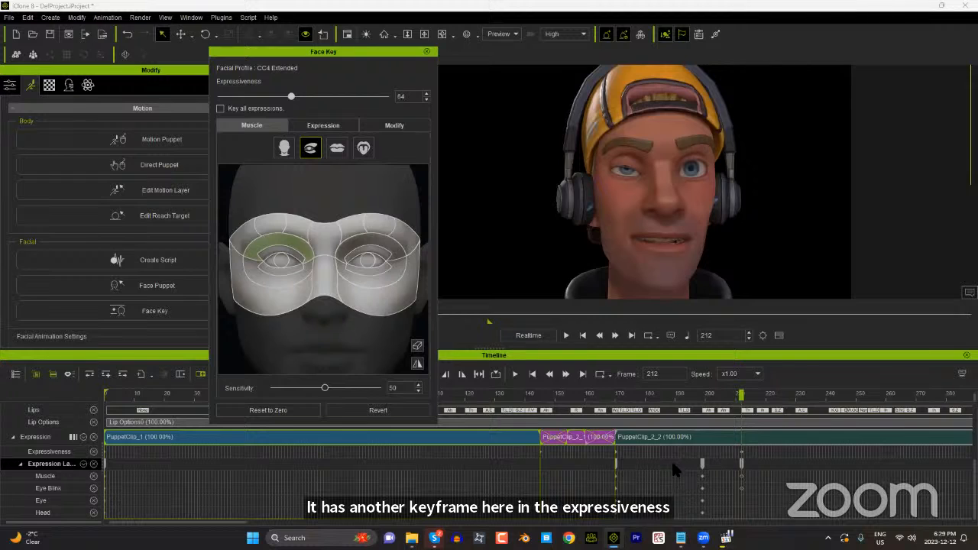
click(739, 452)
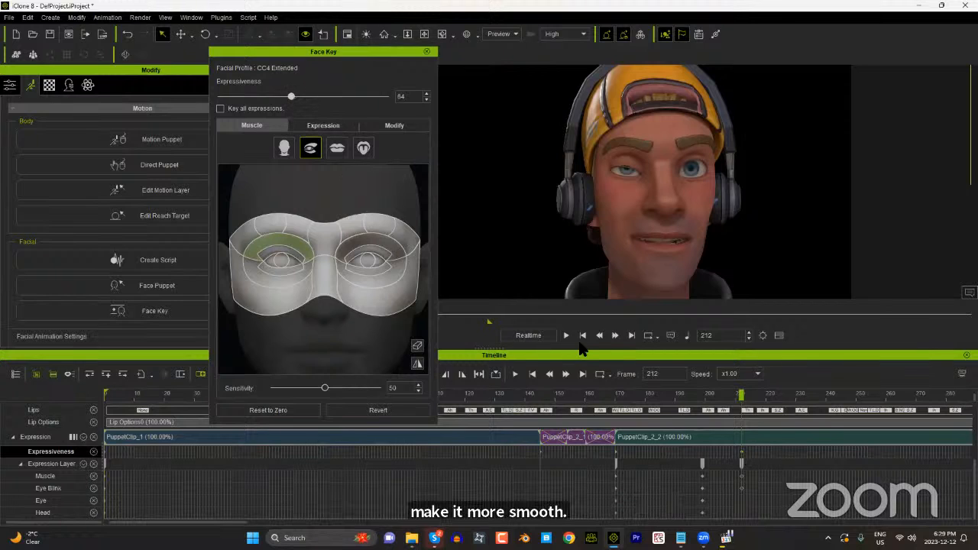
key(Delete)
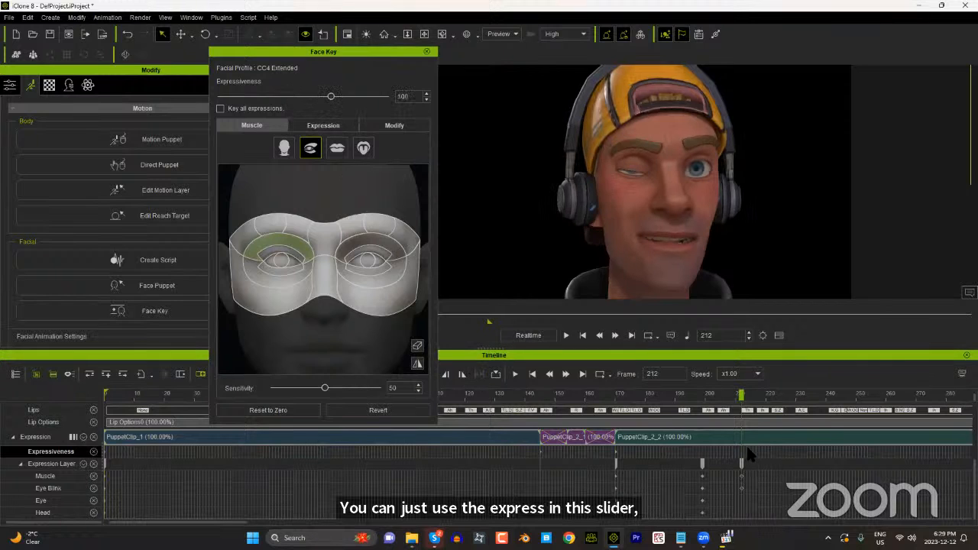
Step: Bring up the Face Key morph sliders, look through EyeBlink and EyeLid, and leave Eye_Wide_R at 100
click(391, 126)
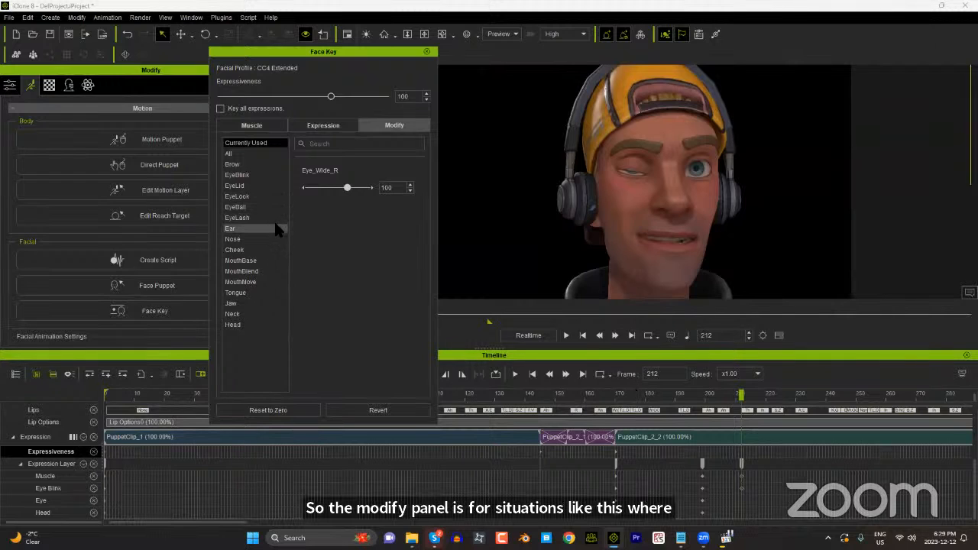
click(254, 176)
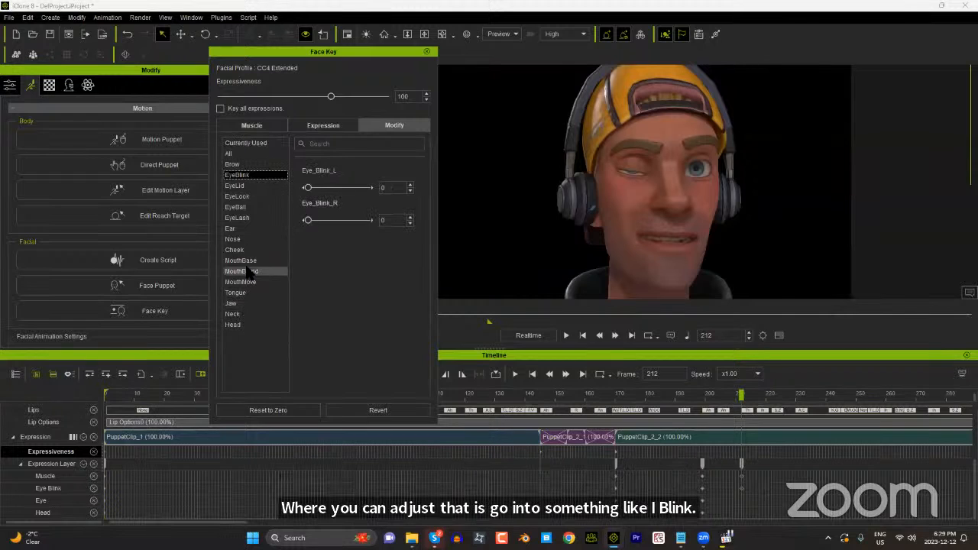
click(252, 186)
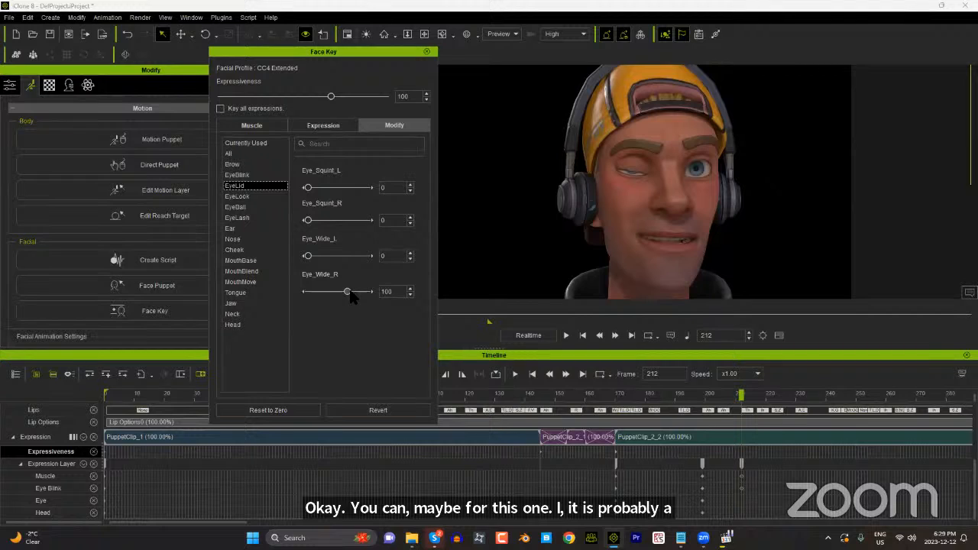
mouse_move(350, 290)
mouse_down()
mouse_move(362, 291)
mouse_move(327, 292)
mouse_move(382, 289)
mouse_move(309, 292)
mouse_move(394, 289)
mouse_move(349, 295)
mouse_up()
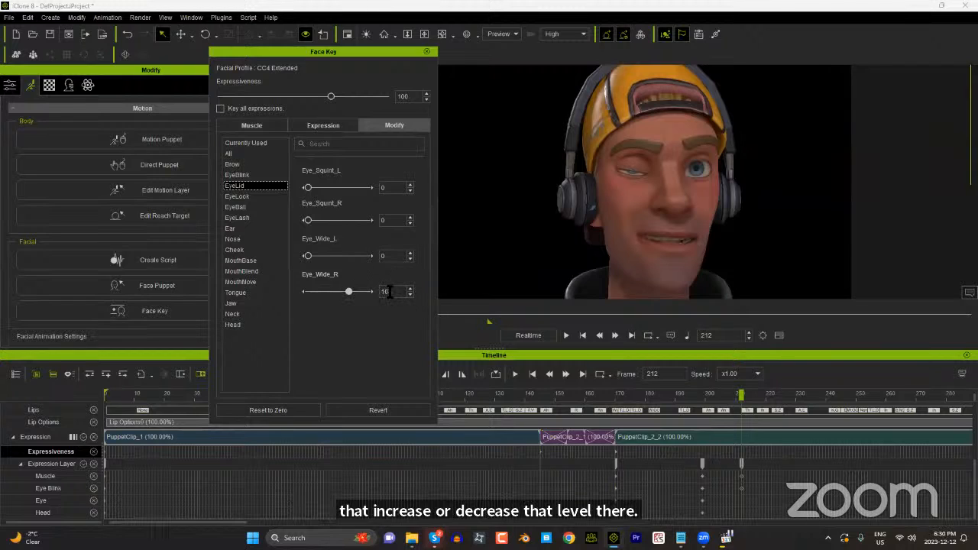
double_click(395, 291)
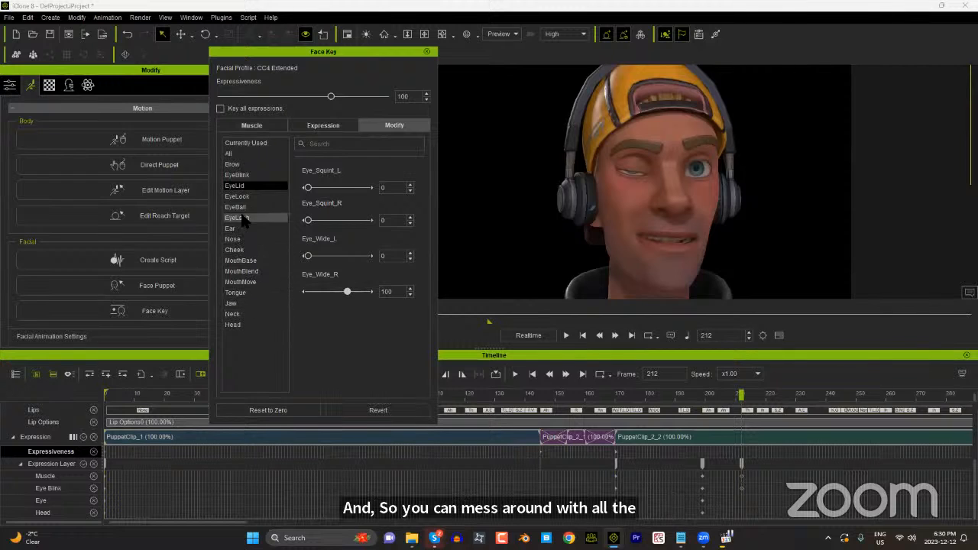
Step: Try opening the winking eye at frame 212 with an Eye_Blink_R value of -50
click(246, 176)
drag(307, 220, 283, 215)
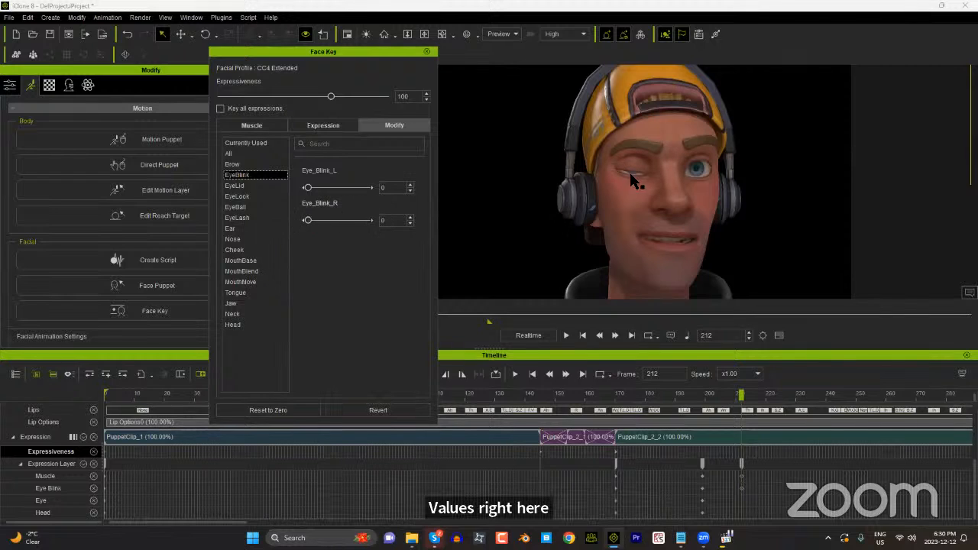
click(391, 220)
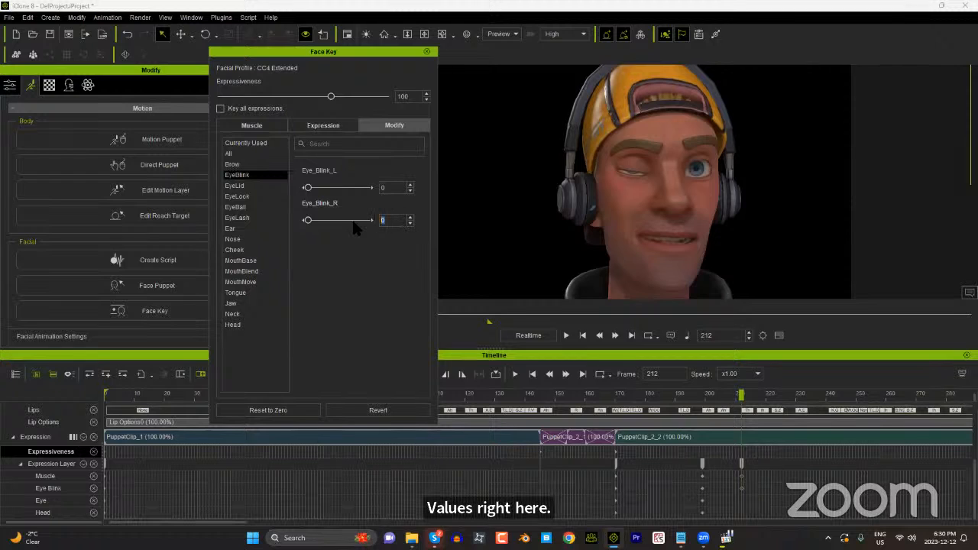
key(BackSpace)
key(Return)
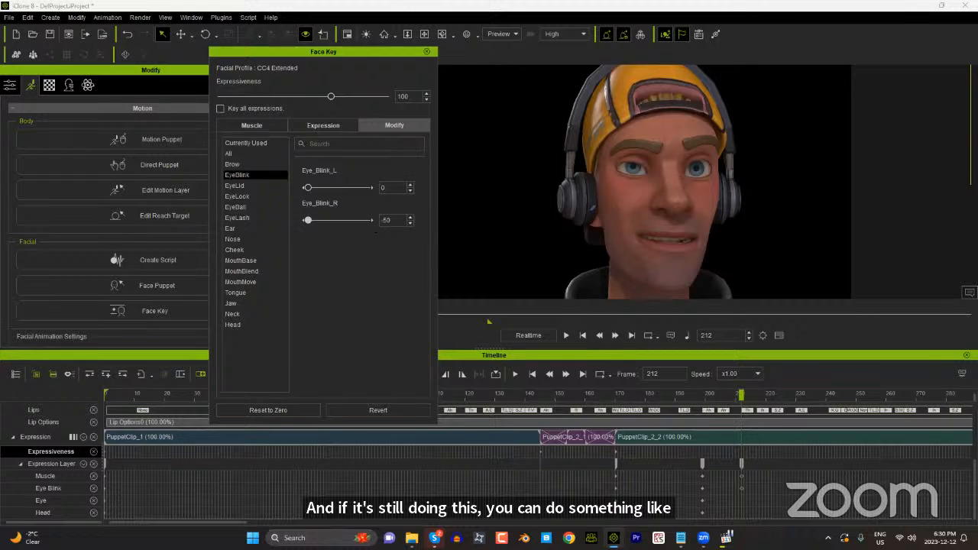
Step: Try Eye_Blink_R at -25 for the winking eye and lower it gradually to -34
click(397, 223)
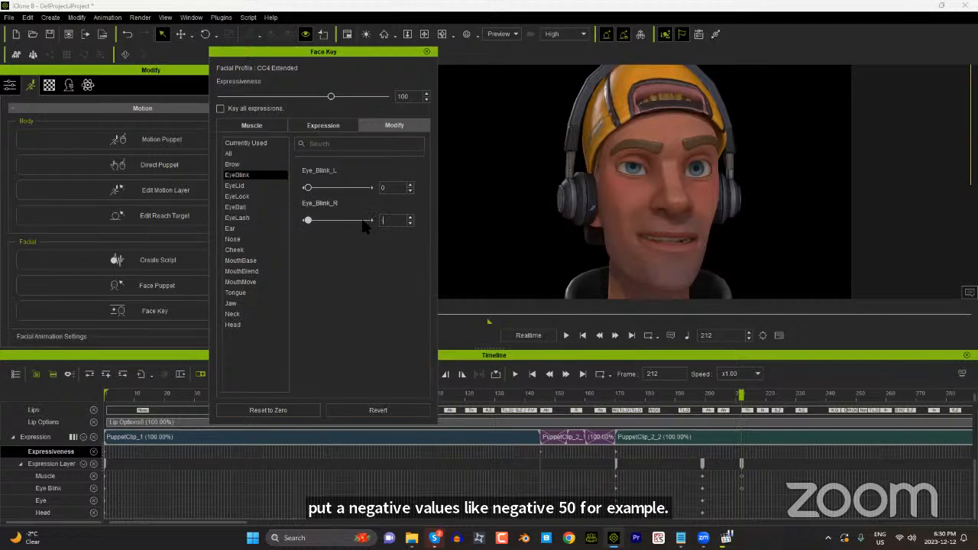
key(Return)
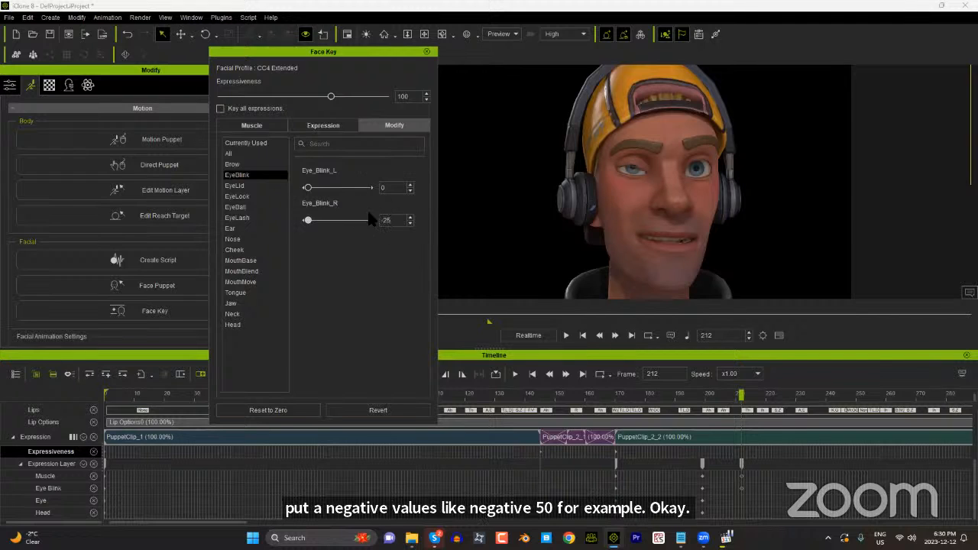
click(410, 223)
click(409, 222)
click(409, 222)
click(410, 222)
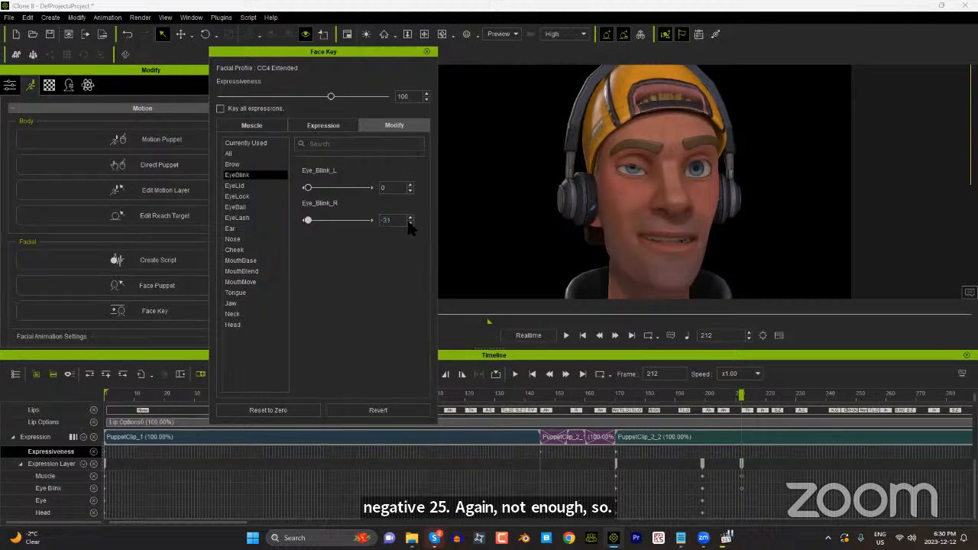
click(410, 222)
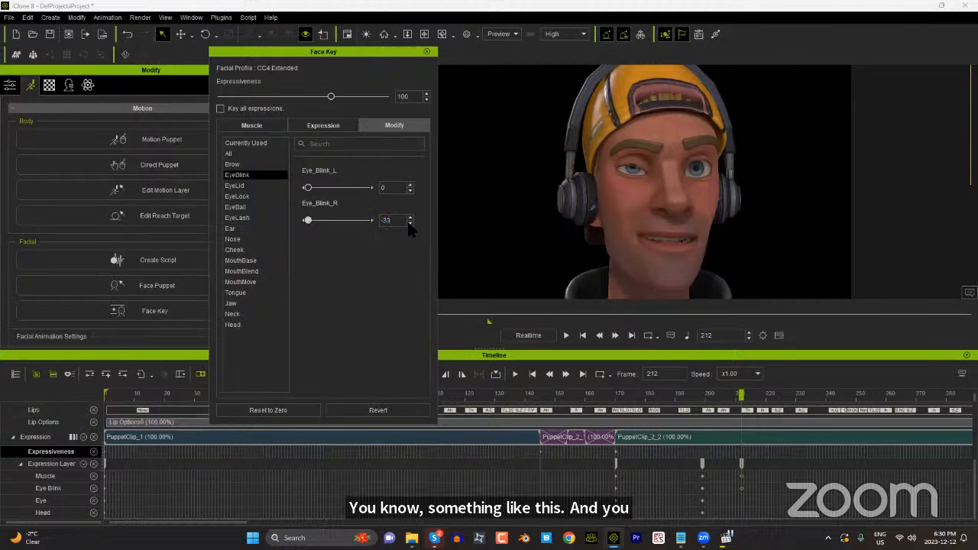
click(410, 224)
click(410, 223)
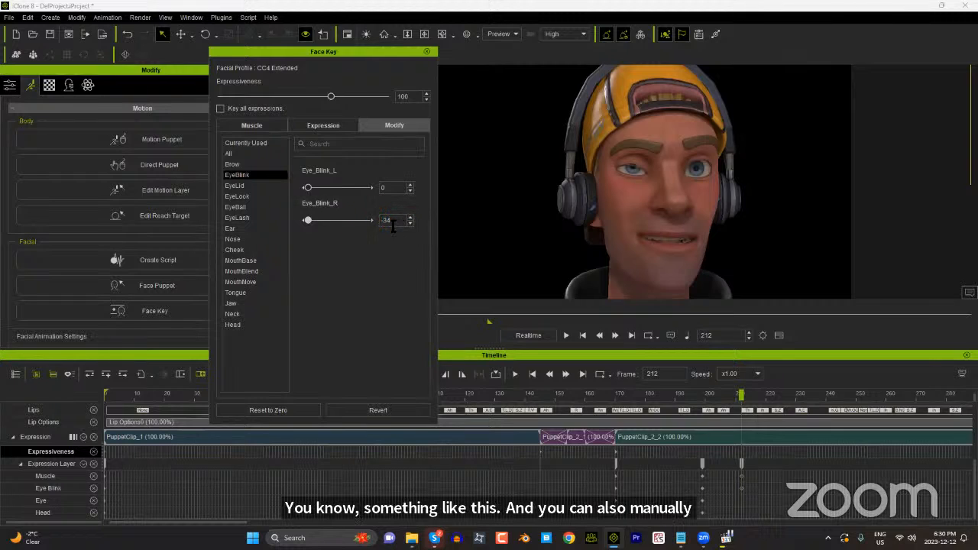
Step: Set Eye_Blink_R to -40 at frame 212, trying -38 first
drag(401, 223, 367, 228)
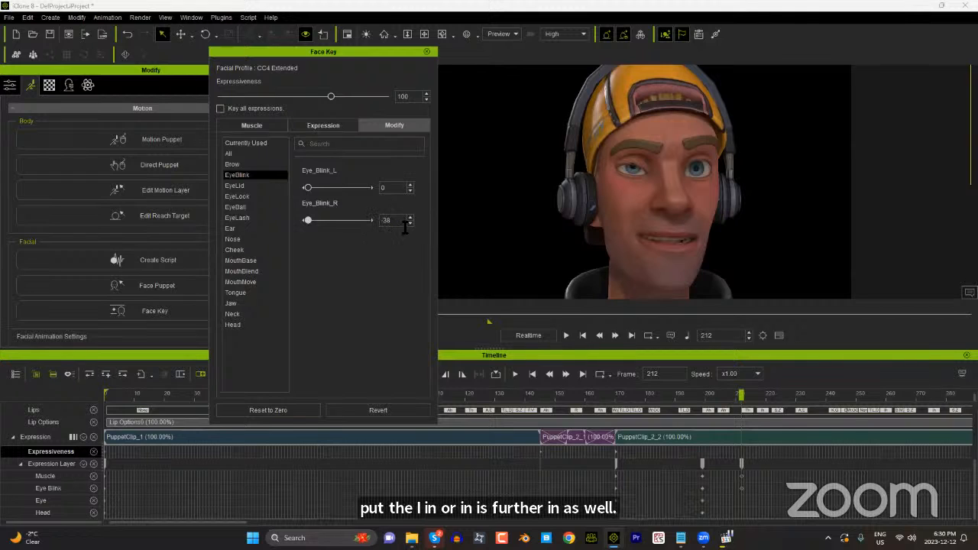
drag(404, 227, 363, 220)
text(-40)
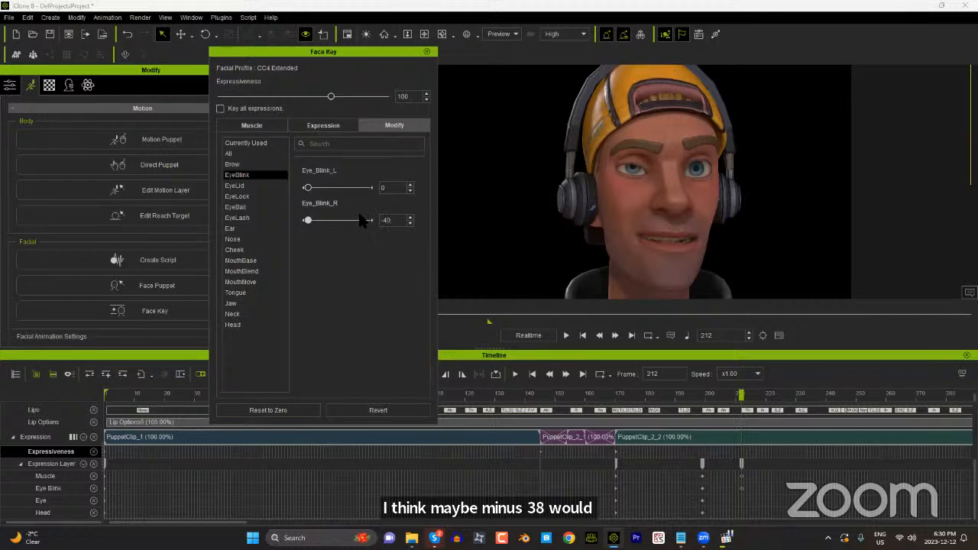
Step: View the EyeBall morphs, check the animation up to frame 224, and move the frame 212 Expression Layer key to frame 208
click(250, 207)
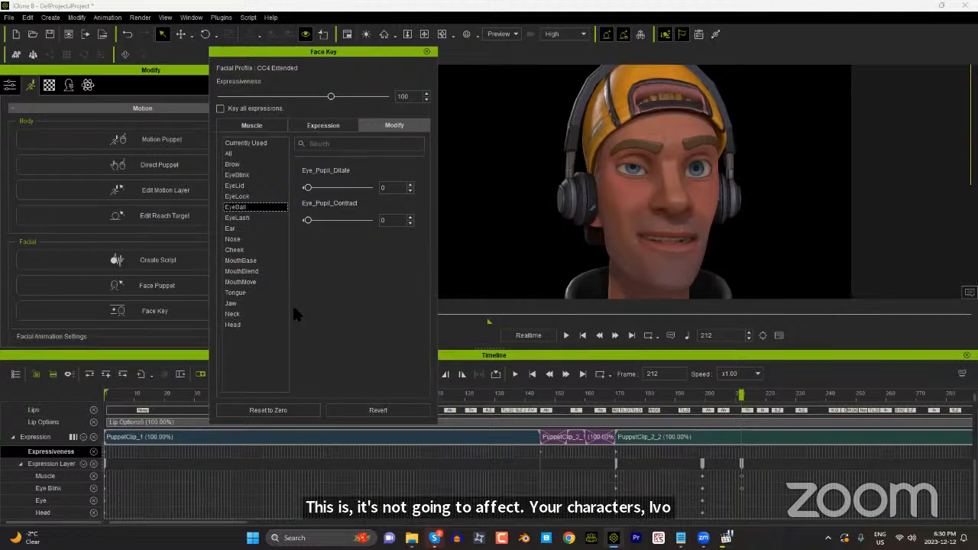
drag(715, 395, 777, 396)
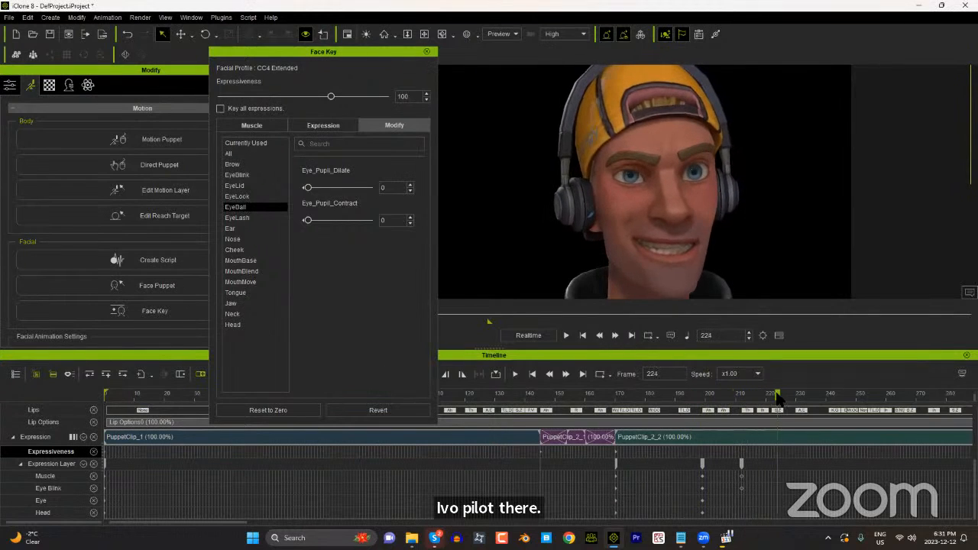
drag(740, 463, 728, 463)
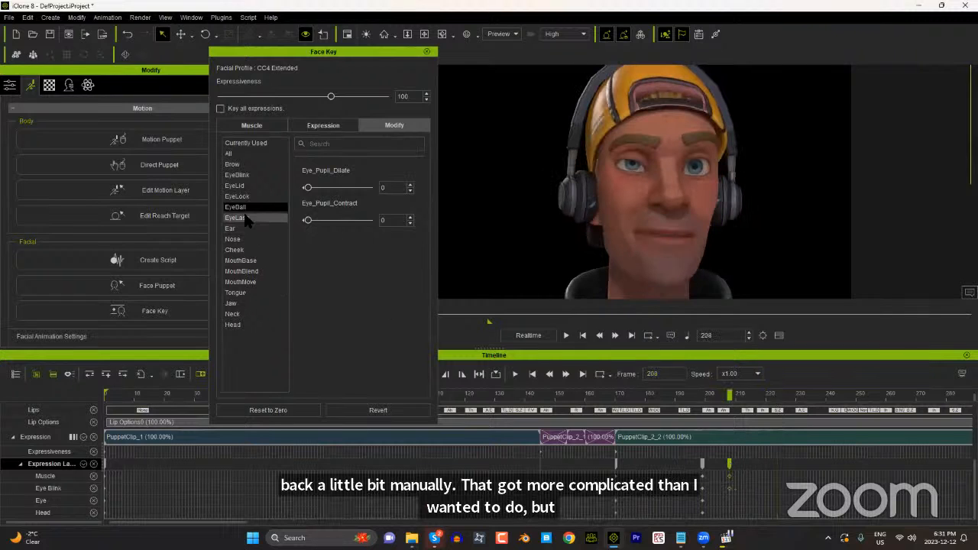
Step: Add an Expression Layer key at frame 217 and reset its facial morph values to zero
click(252, 185)
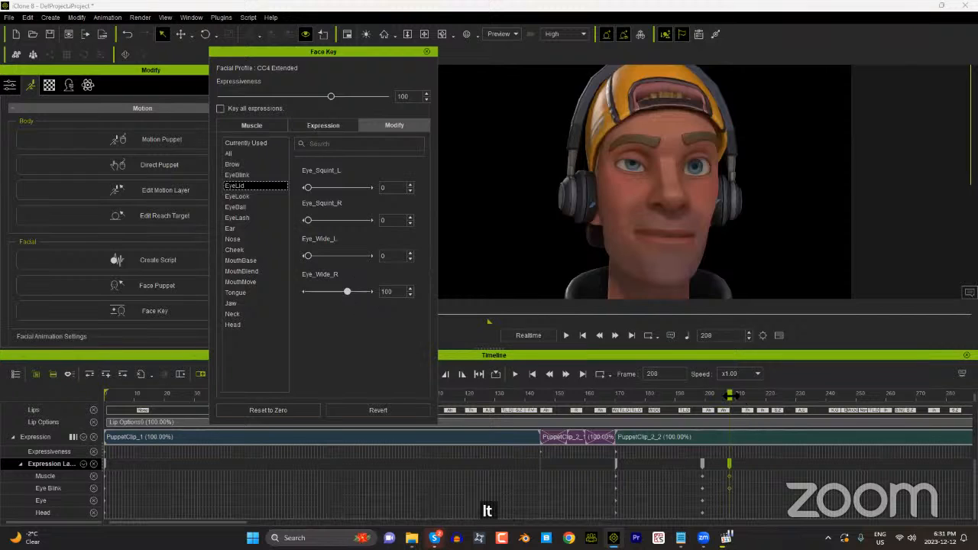
drag(731, 396, 758, 398)
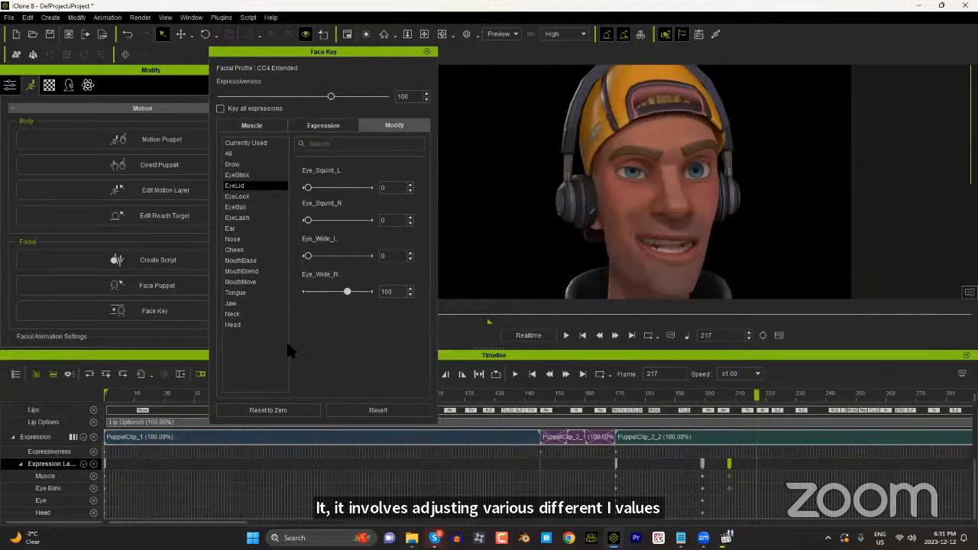
click(384, 413)
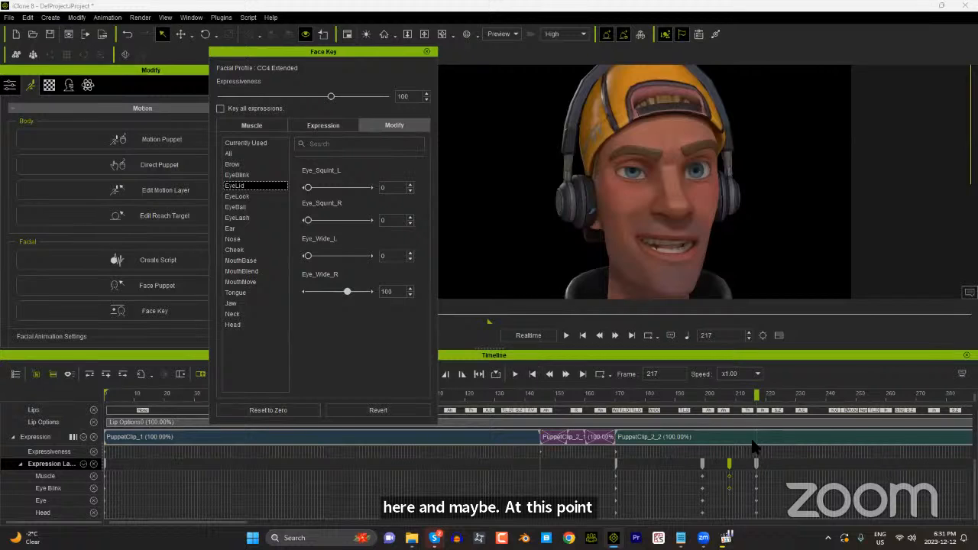
click(268, 410)
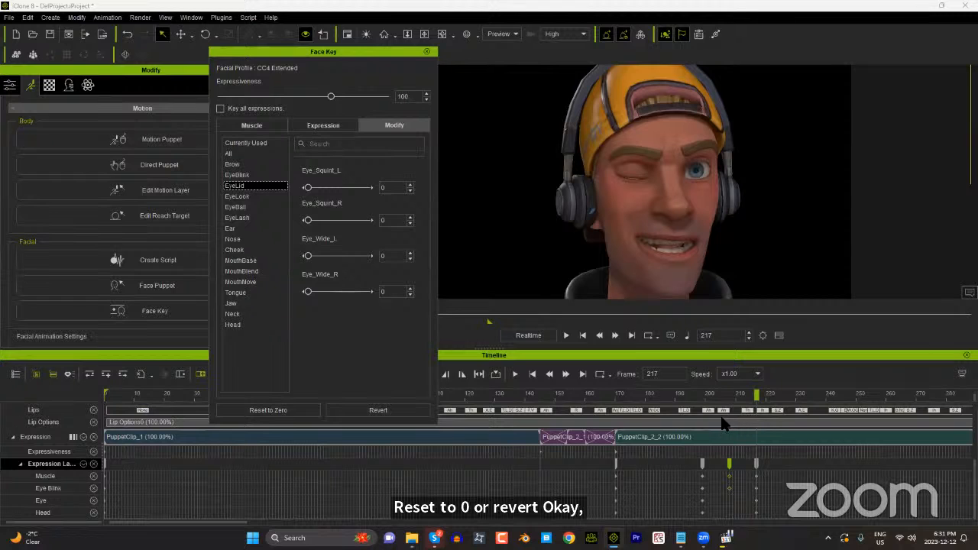
Step: Move the frame 217 Expression Layer key to frame 230 and check the animation leading up to it
click(736, 394)
click(764, 394)
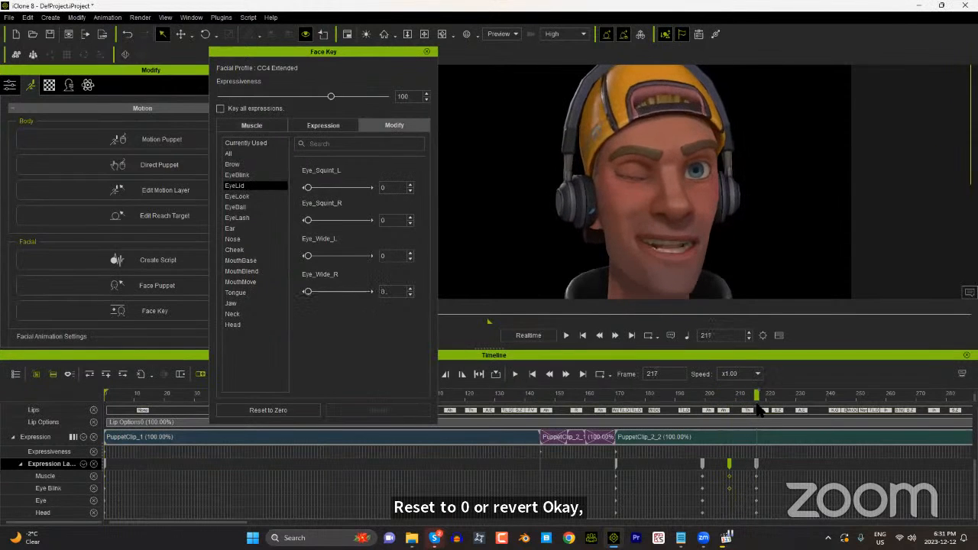
drag(756, 463, 796, 465)
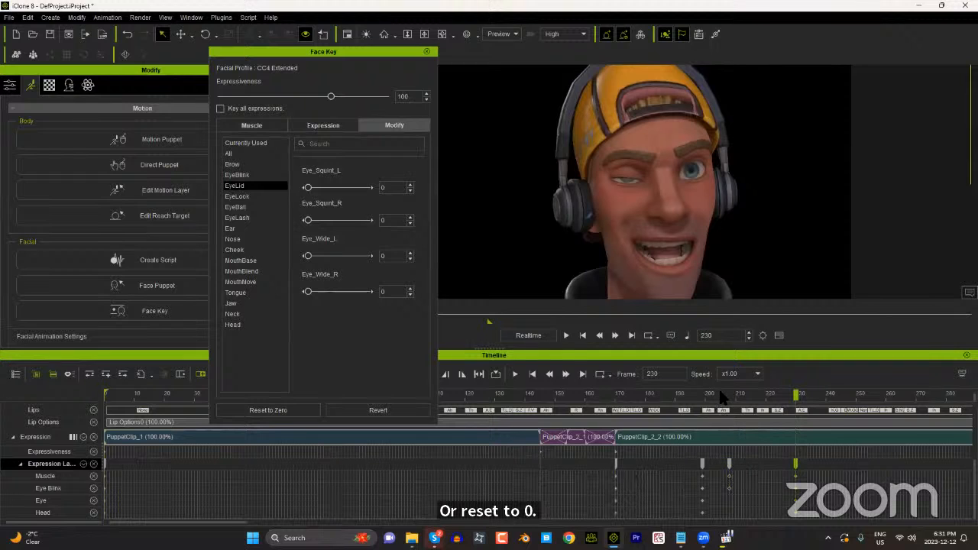
drag(723, 394, 787, 394)
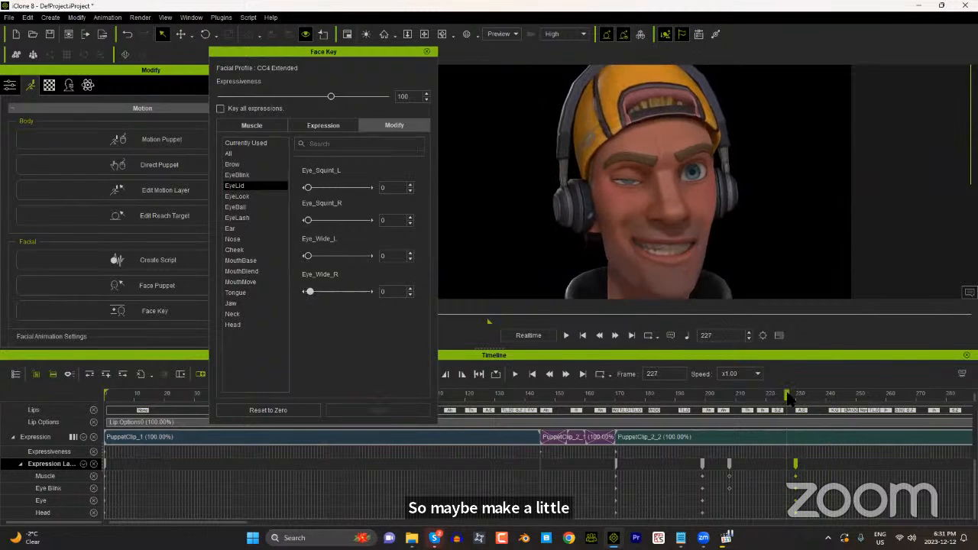
Step: Lower the playback volume, compare the wink up to frame 232 with the portrait2.mp4 reference video, and close the video
click(687, 336)
drag(703, 334, 665, 333)
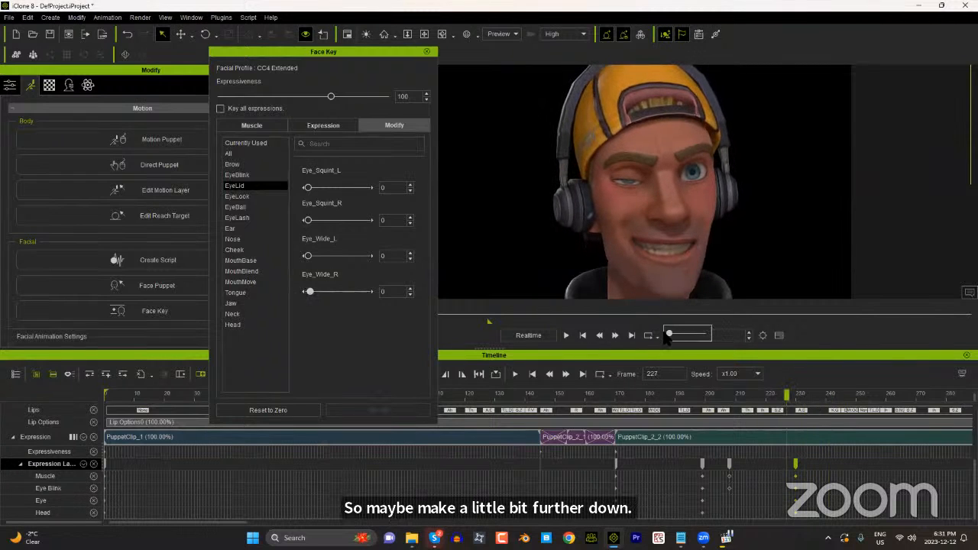
drag(731, 396, 801, 422)
click(726, 538)
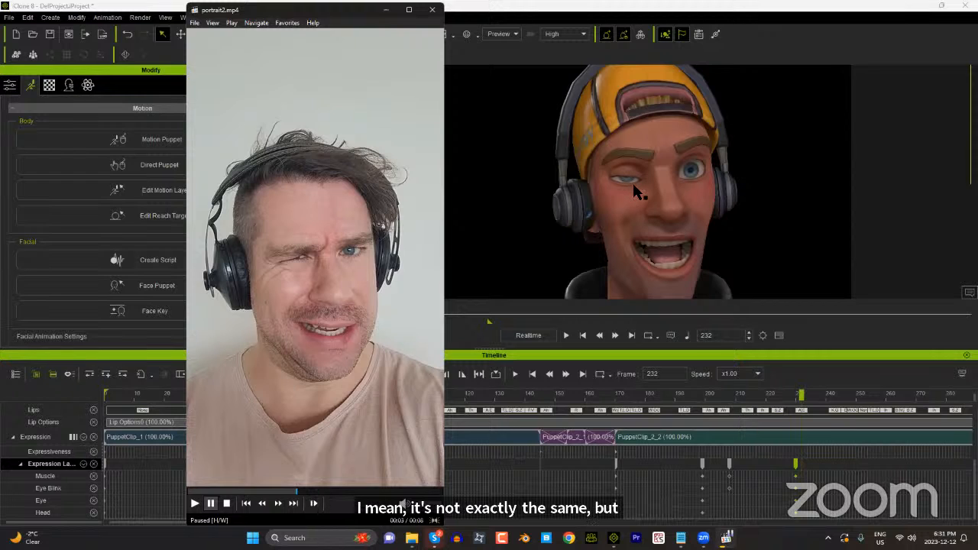
click(433, 9)
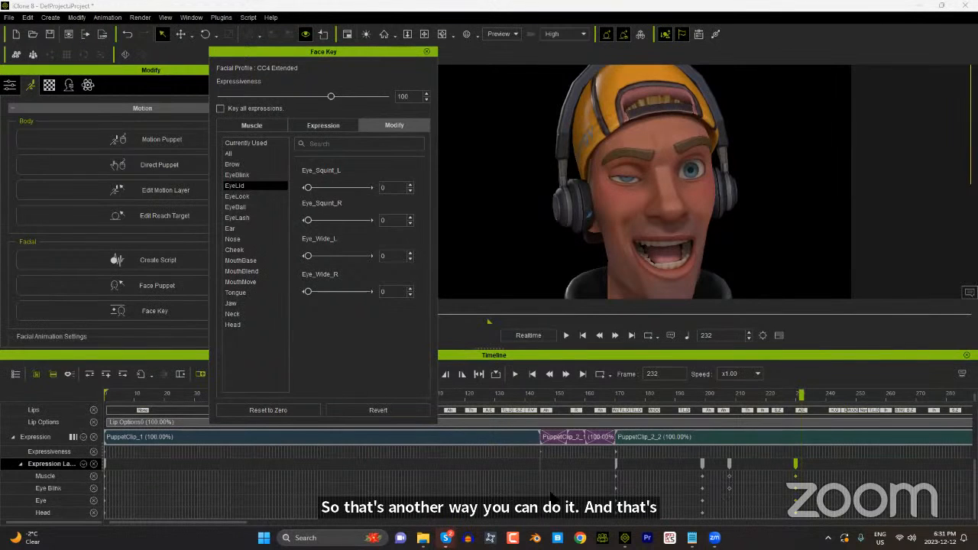
Step: View the Expression track display options, go to frame 12, and close the Face Key editor
click(74, 437)
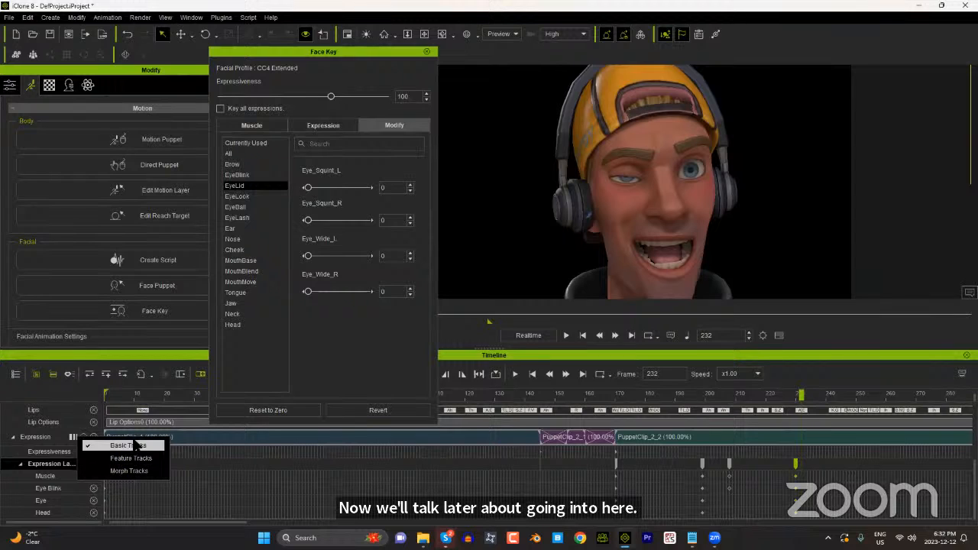
click(139, 394)
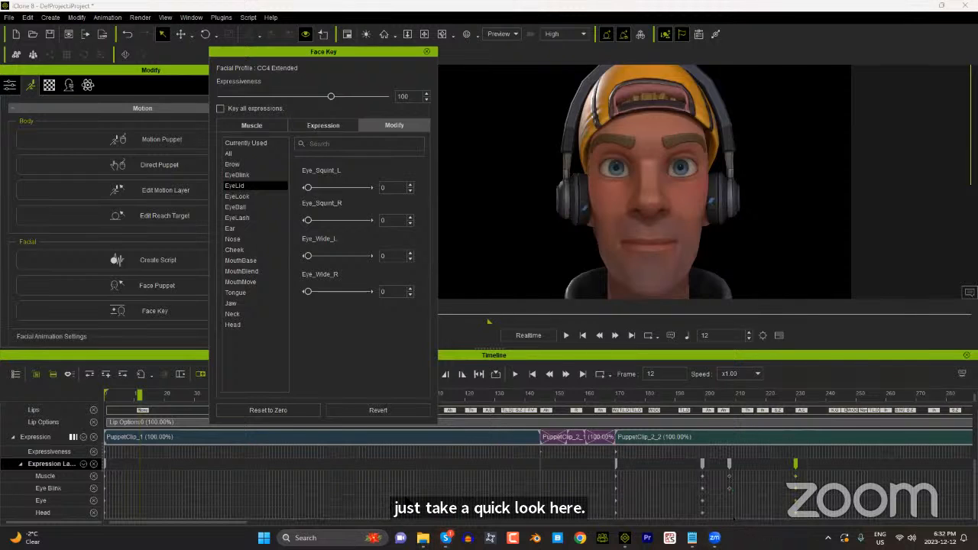
click(425, 52)
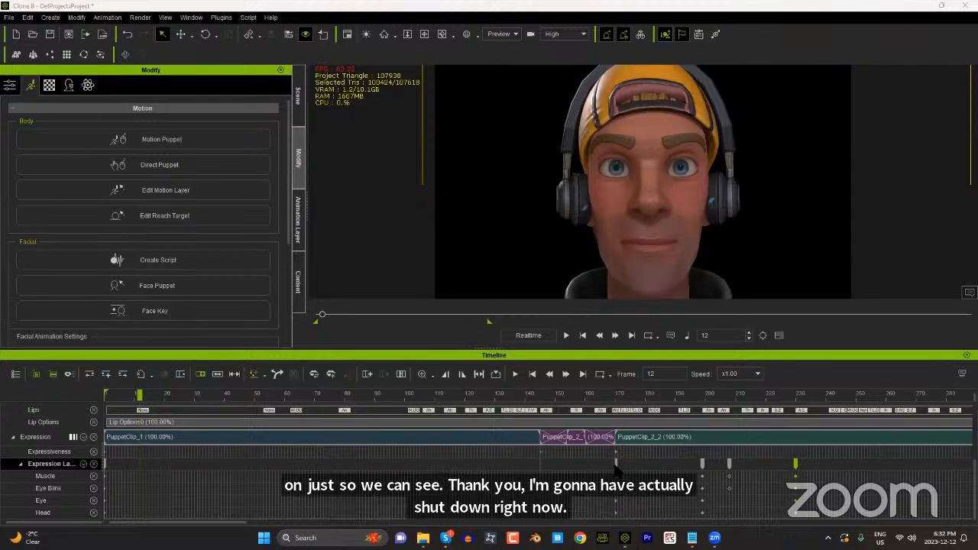
Step: Minimize iClone, launch the standalone AccuFACE application from the desktop, and dismiss its camera message
mouse_move(721, 532)
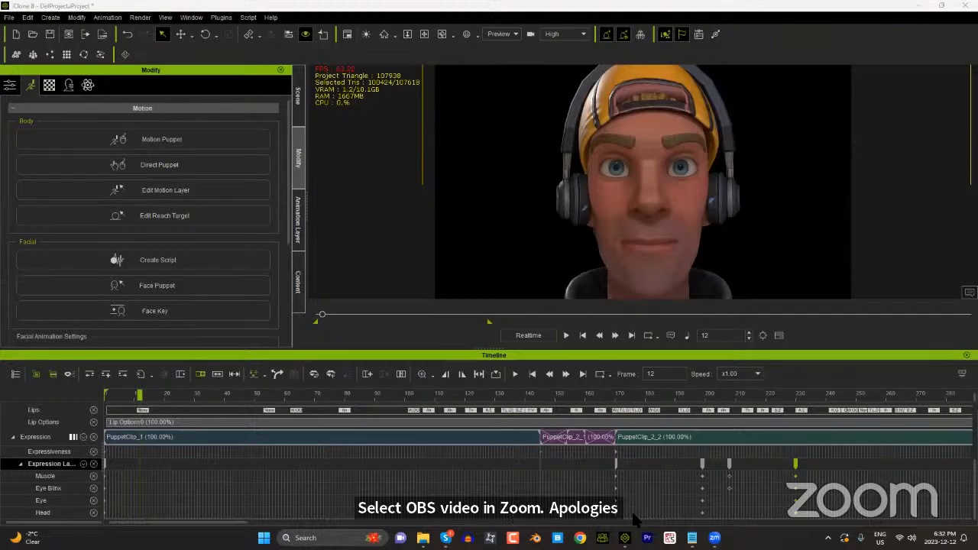
click(625, 537)
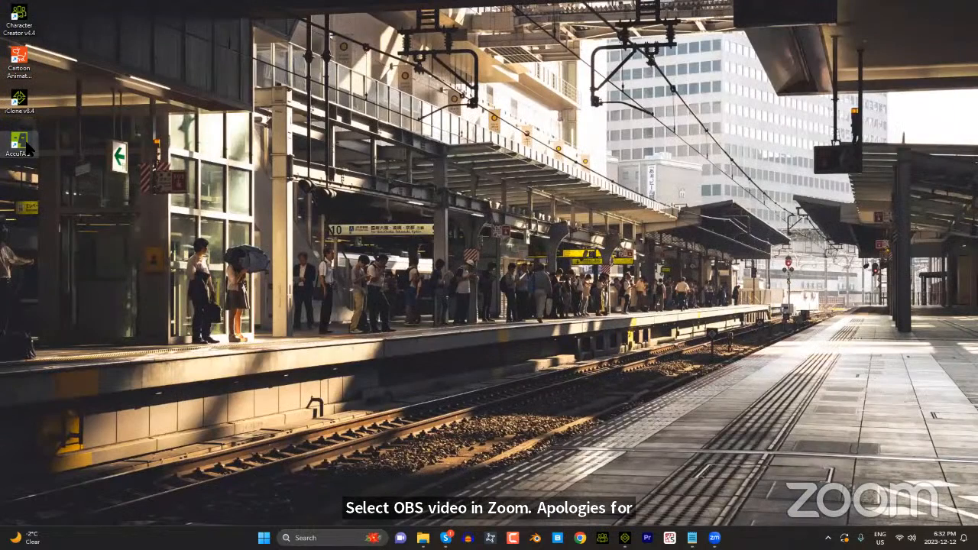
double_click(21, 143)
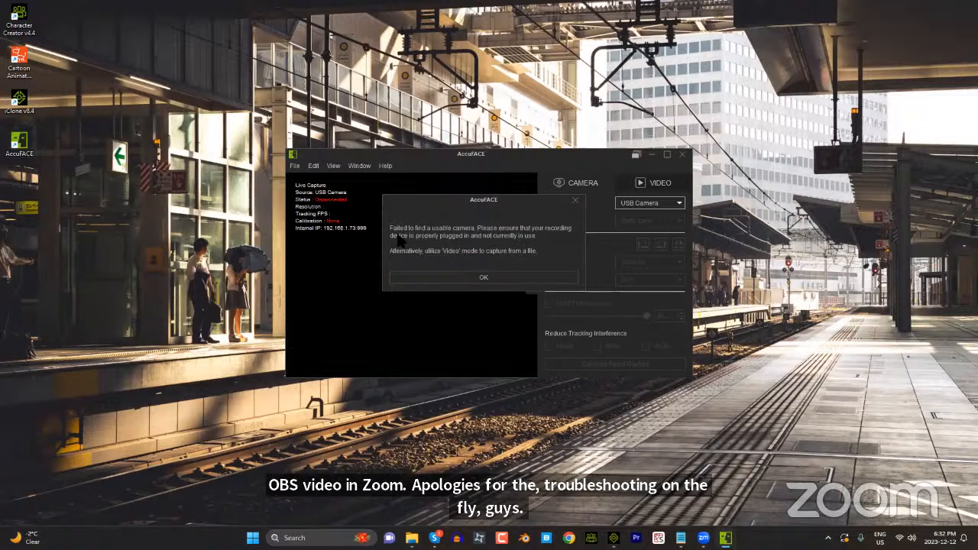
click(449, 278)
Step: Try OBS Virtual Camera as the AccuFACE live capture source and switch the source back to USB Camera
click(656, 203)
click(651, 228)
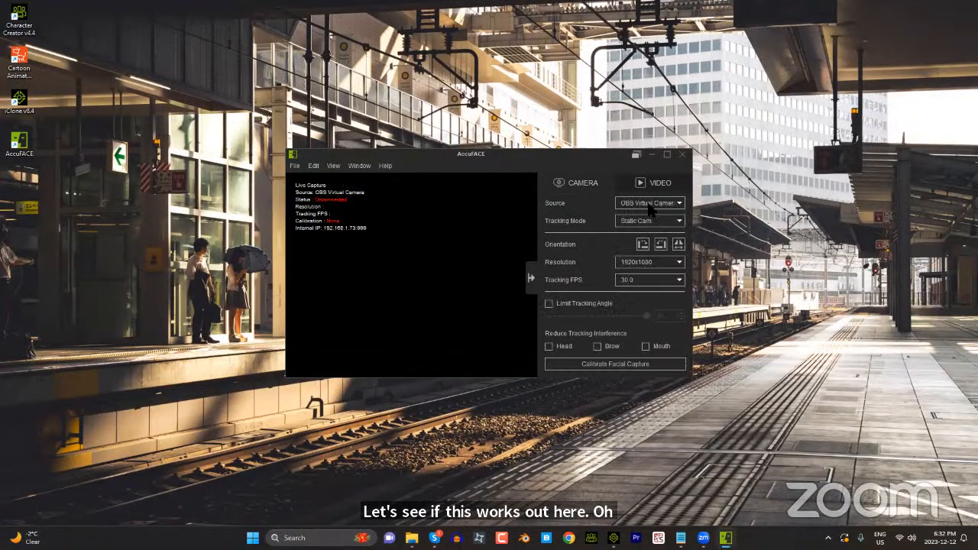
click(647, 203)
click(642, 212)
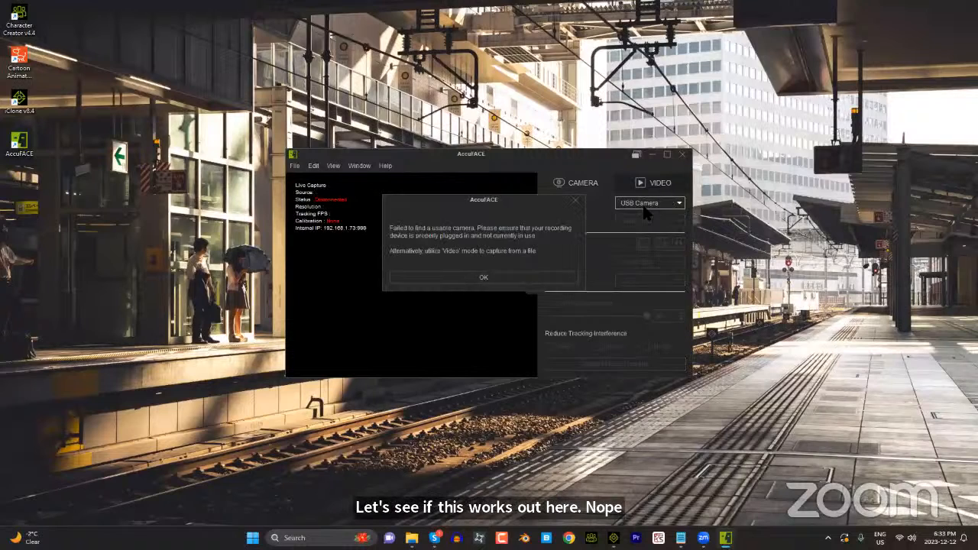
click(492, 276)
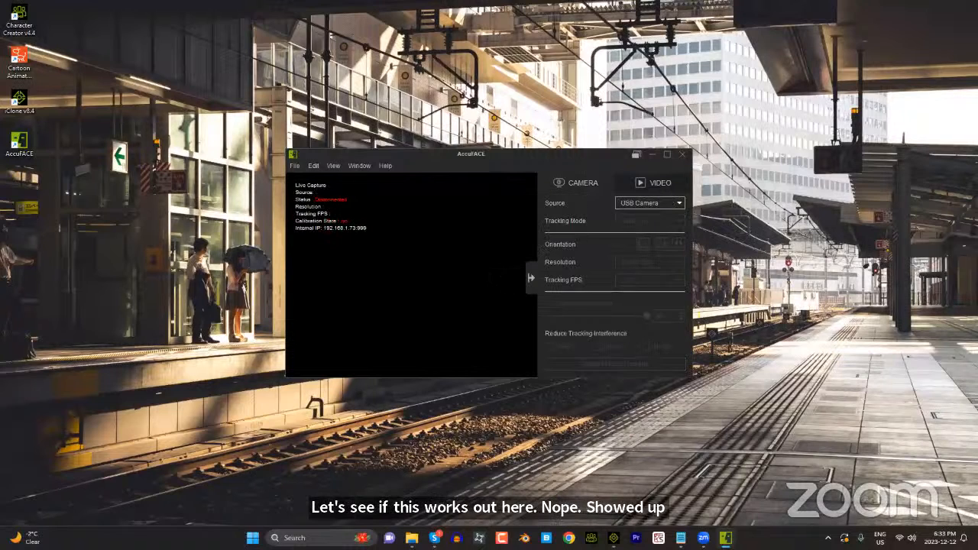
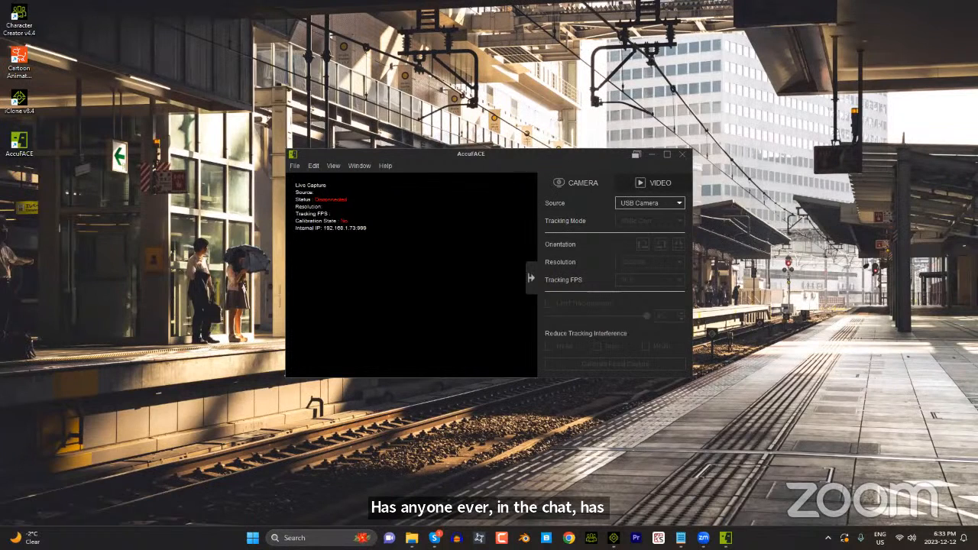
Step: Retry OBS Virtual Camera as the AccuFACE live capture source and dismiss the camera message each time
mouse_move(726, 537)
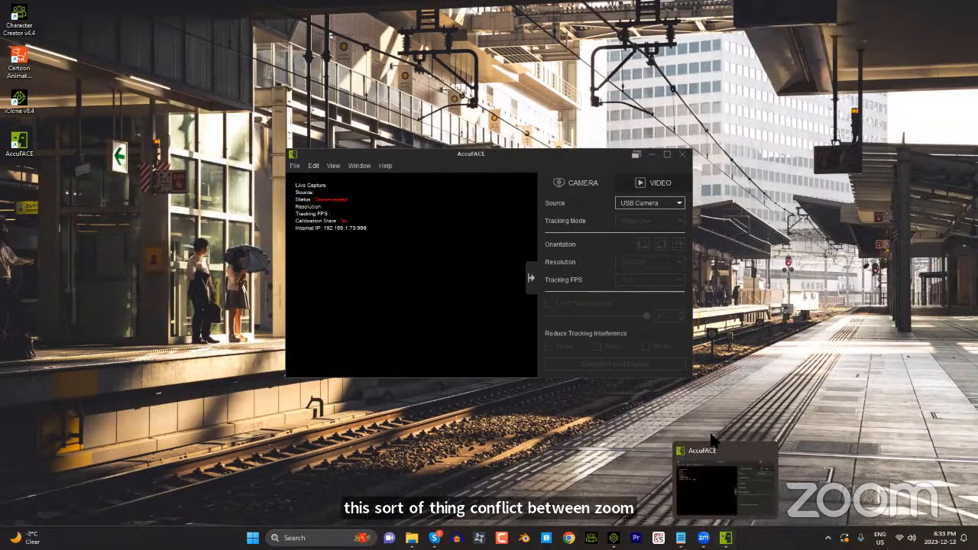
click(648, 203)
click(650, 213)
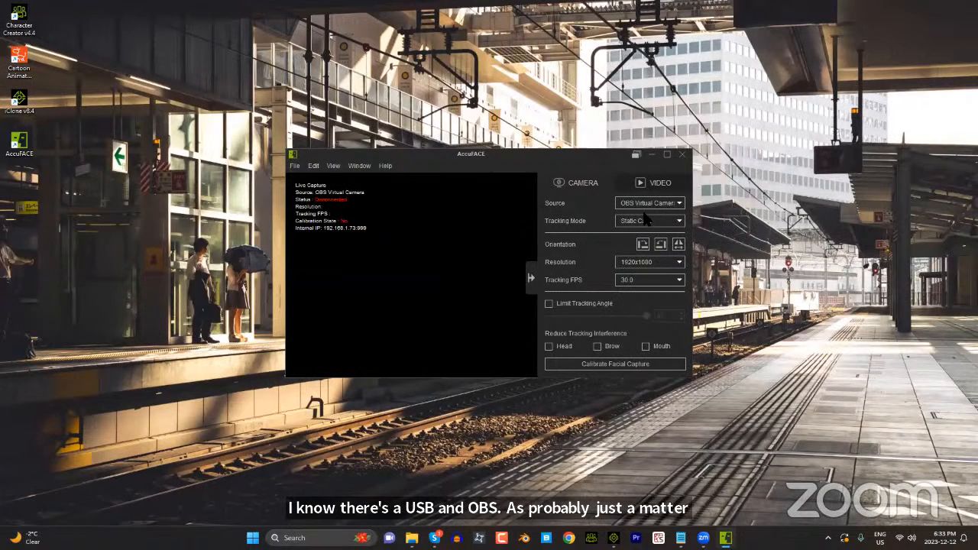
click(484, 277)
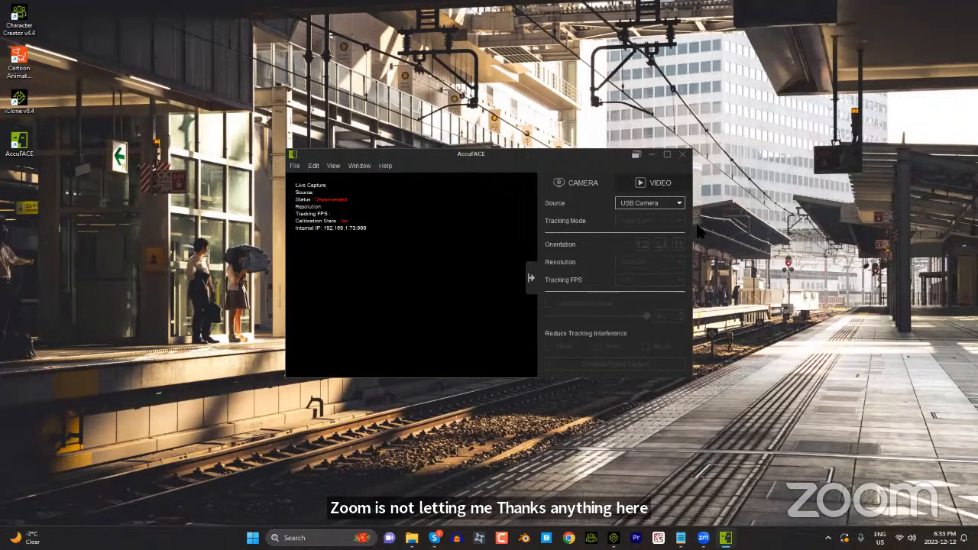
click(637, 203)
click(650, 222)
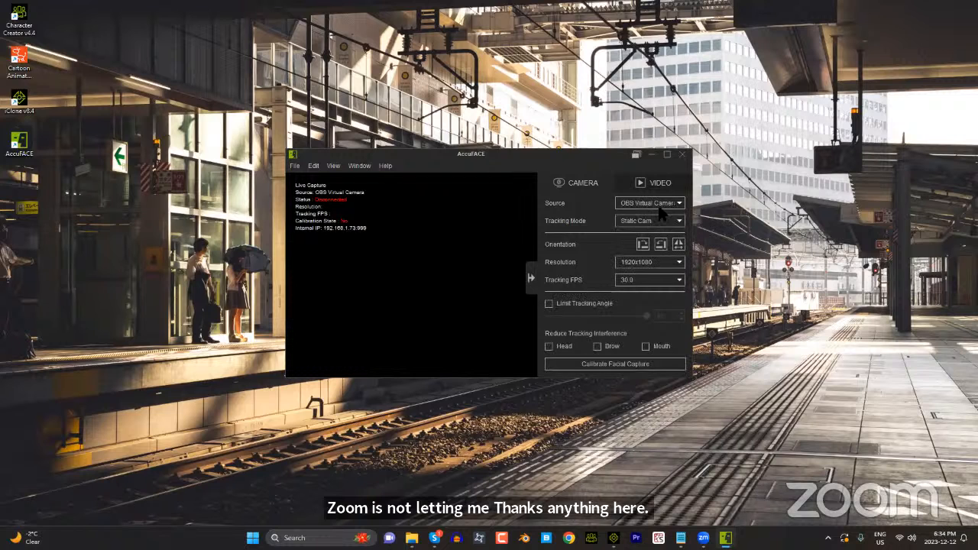
click(640, 203)
click(631, 214)
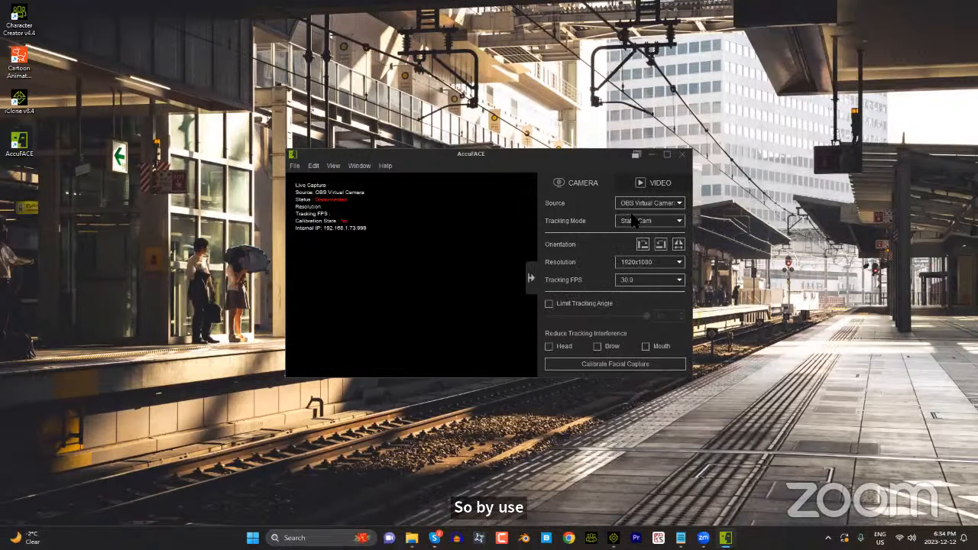
click(484, 278)
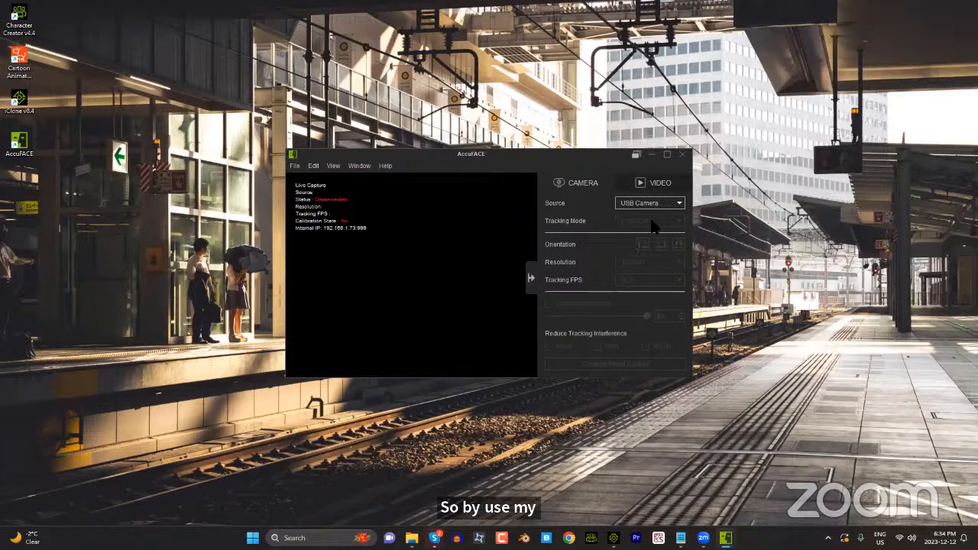
Step: Close AccuFACE, switch back to iClone, and scrub the character's facial animation to frame 272
click(683, 155)
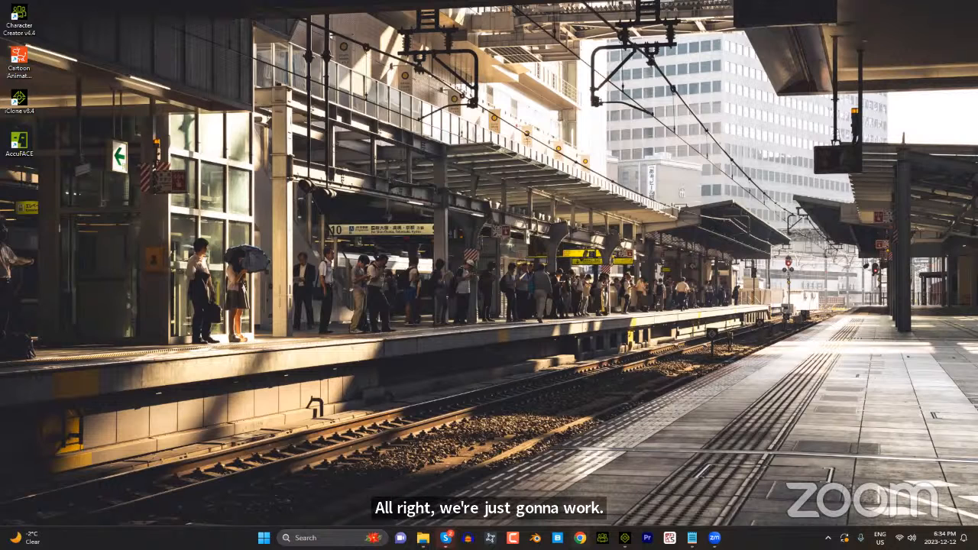
click(625, 538)
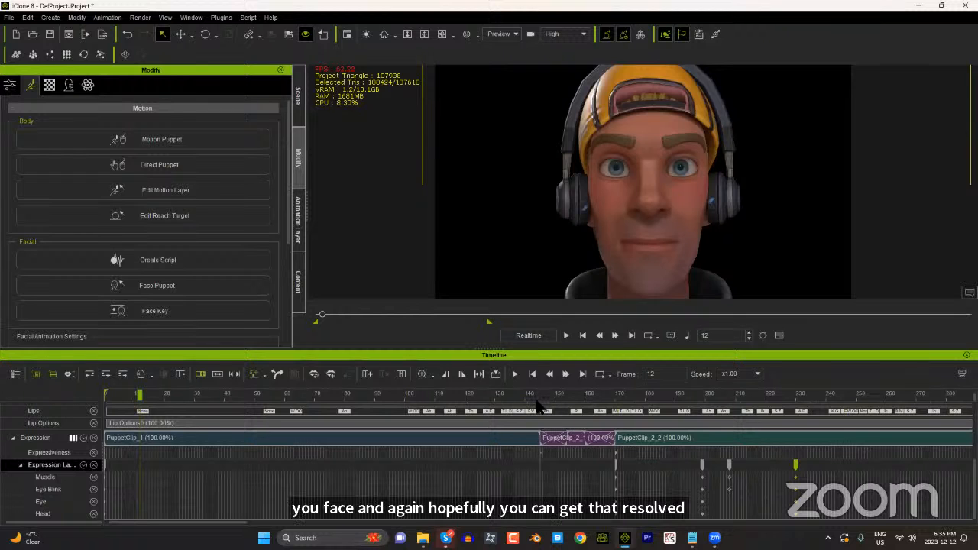
drag(539, 407, 227, 398)
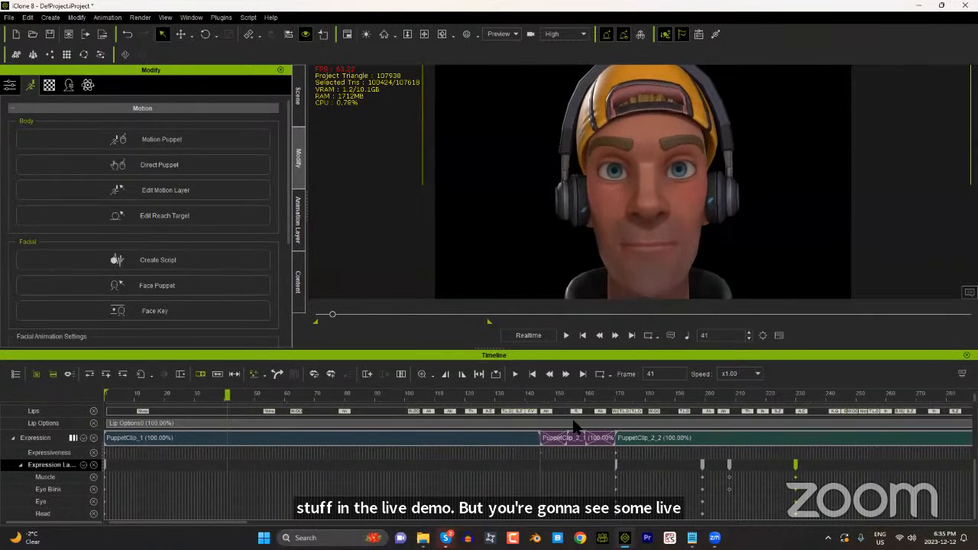
drag(539, 398, 922, 426)
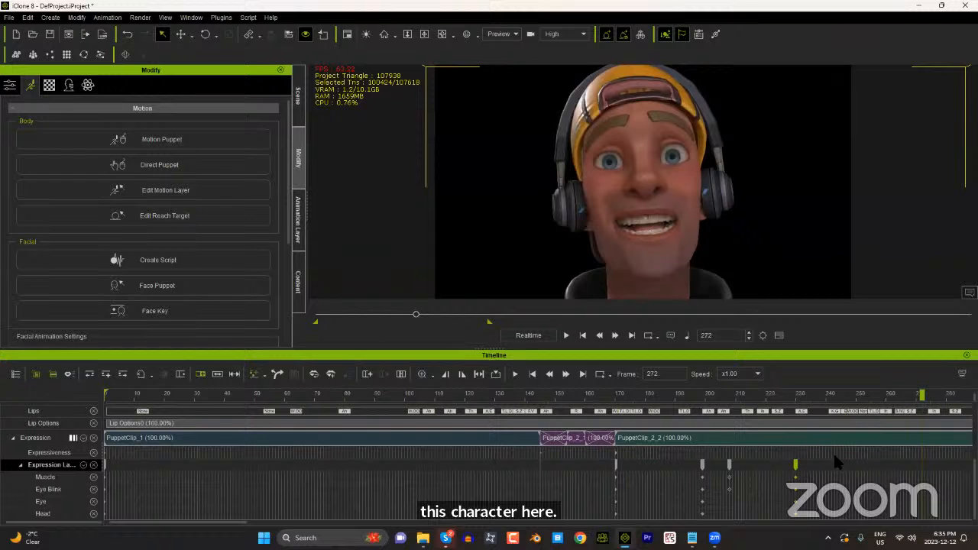
Step: Open the WorkSpace project from the AccuFace folder without saving the current project
click(27, 16)
mouse_move(9, 17)
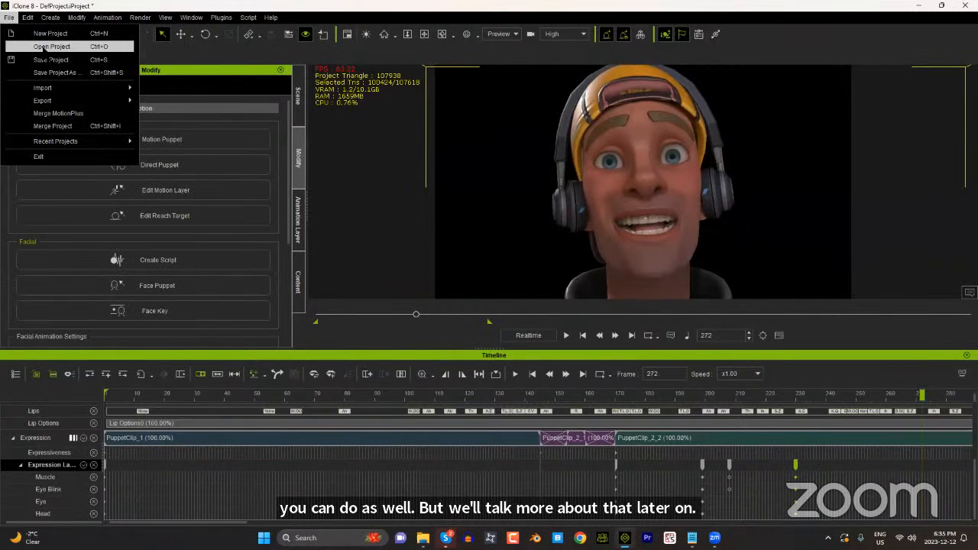
click(46, 46)
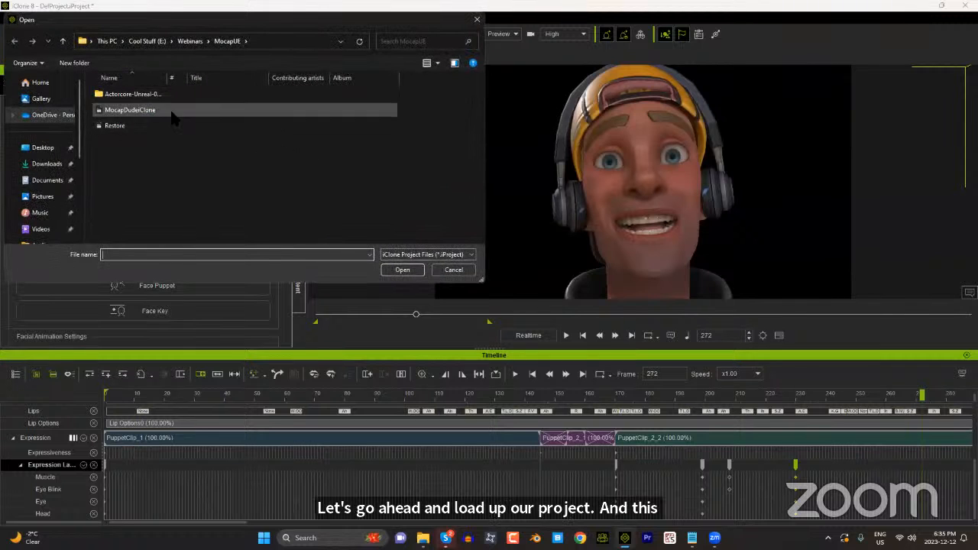
scroll(68, 190, down, 3)
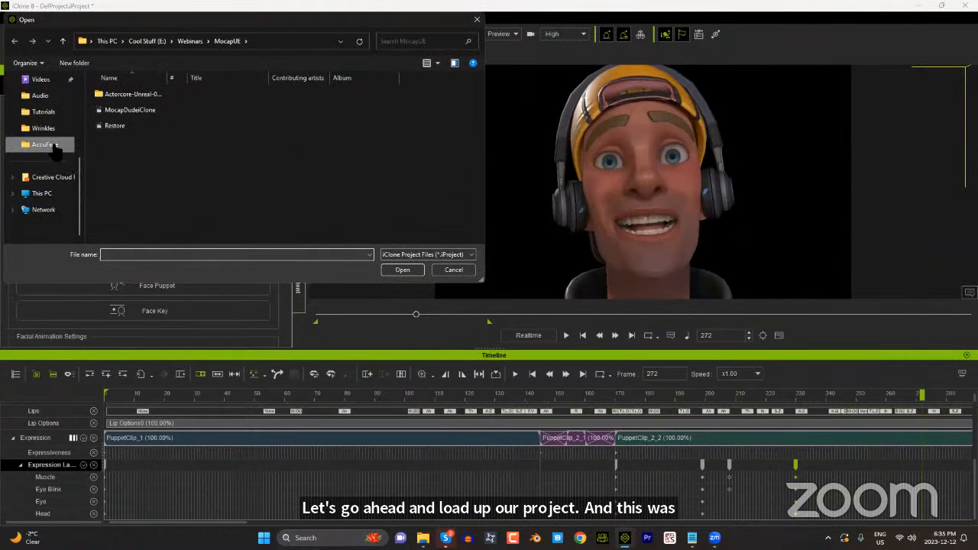
click(45, 145)
double_click(175, 107)
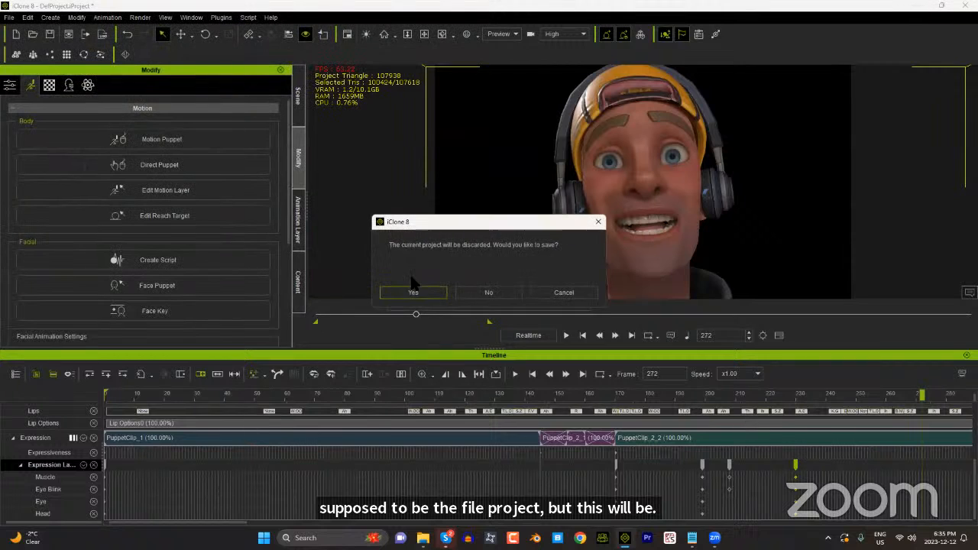
click(483, 289)
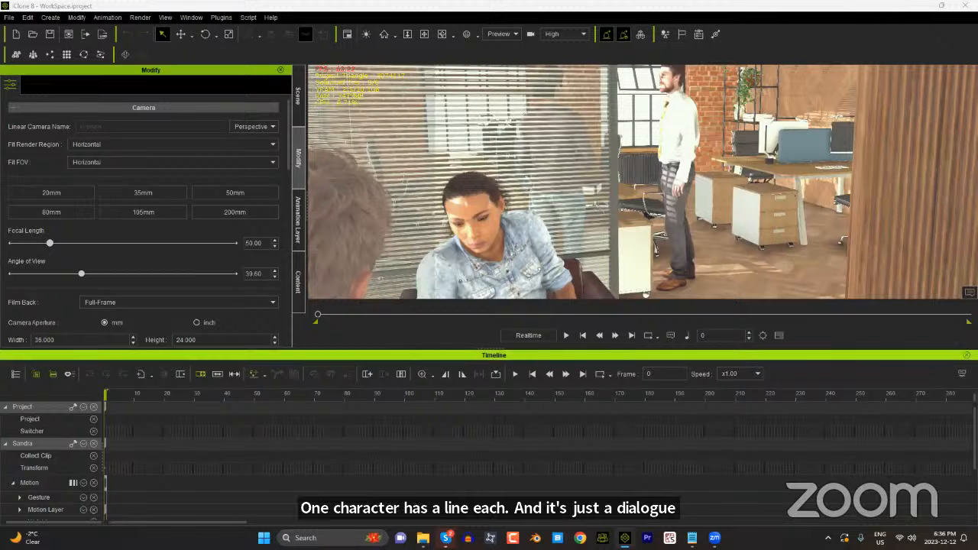
Step: Hide the Timeline and view the office scene through the OTS1 camera and the OTS2 camera
key(F3)
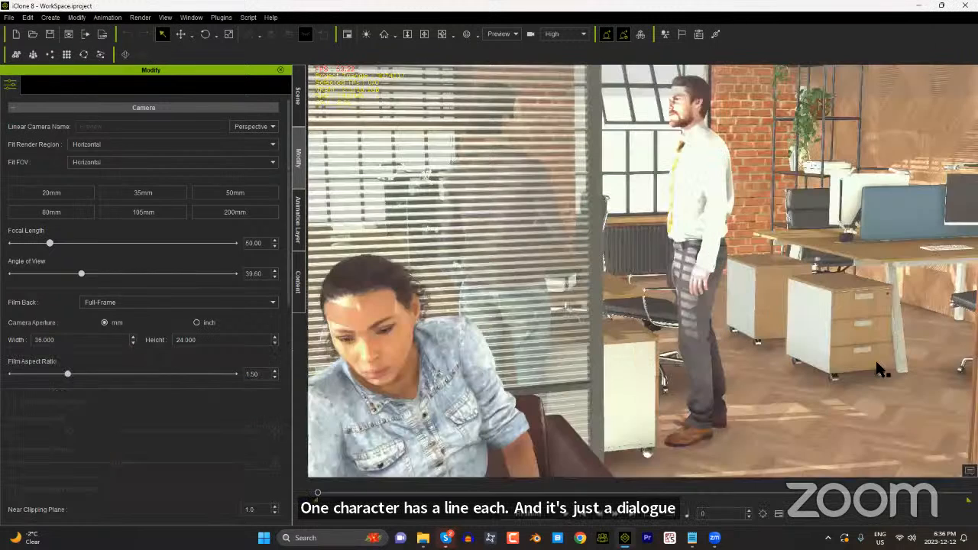
click(516, 33)
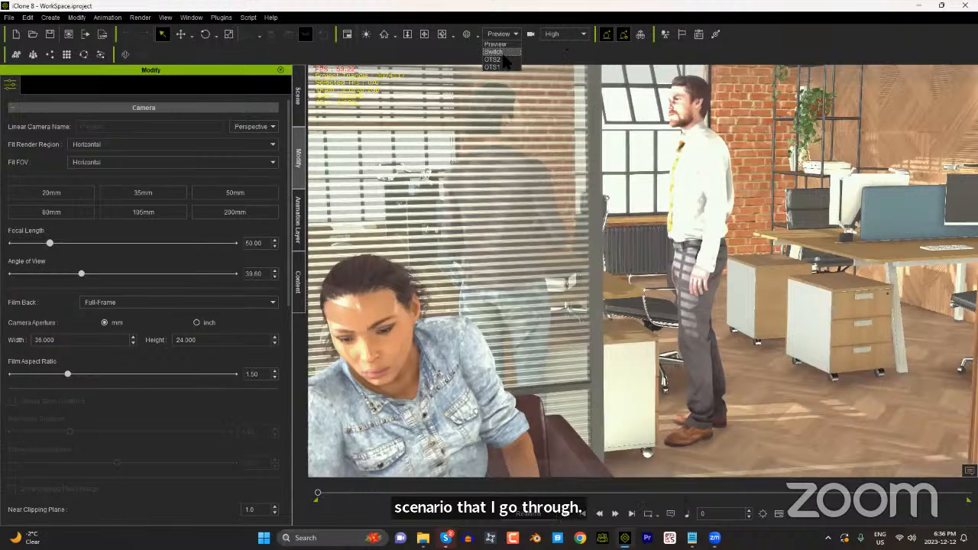
click(501, 62)
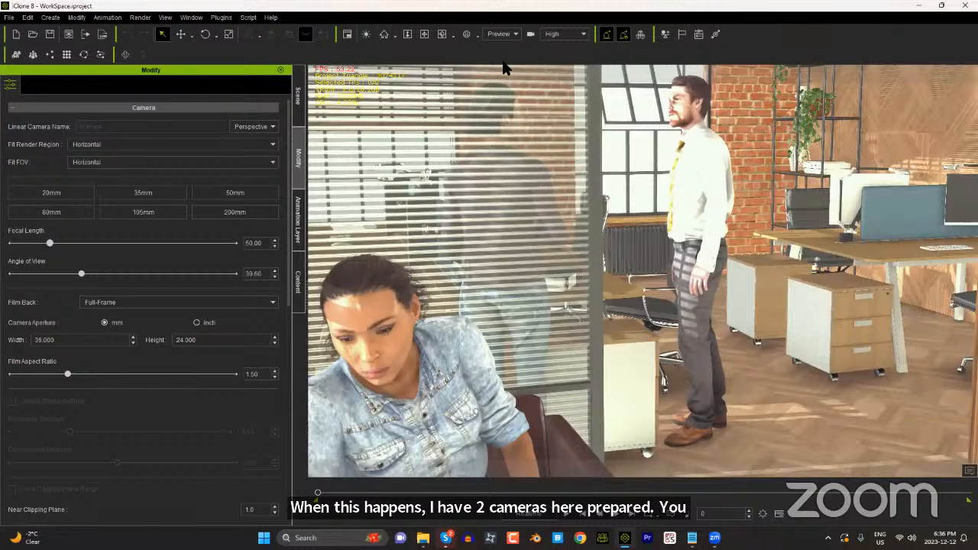
click(516, 34)
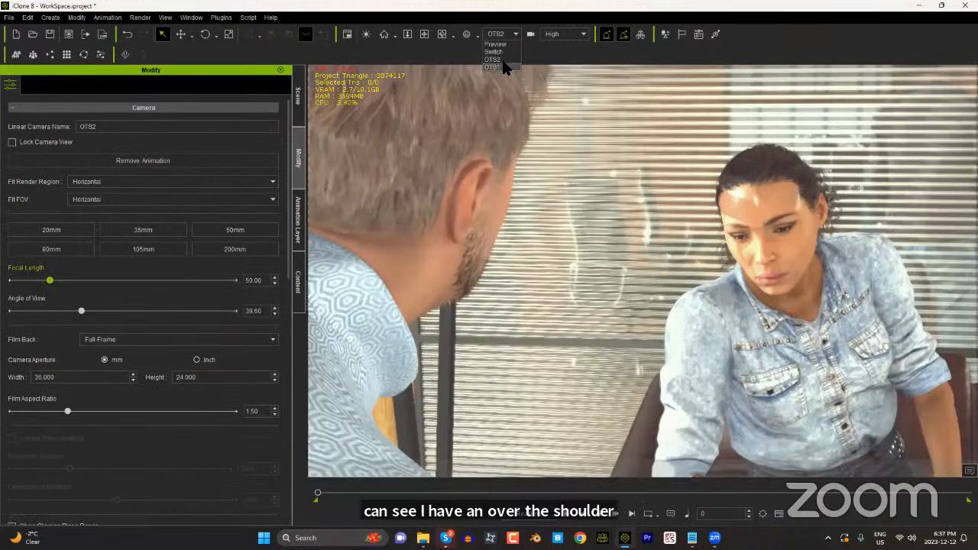
click(505, 67)
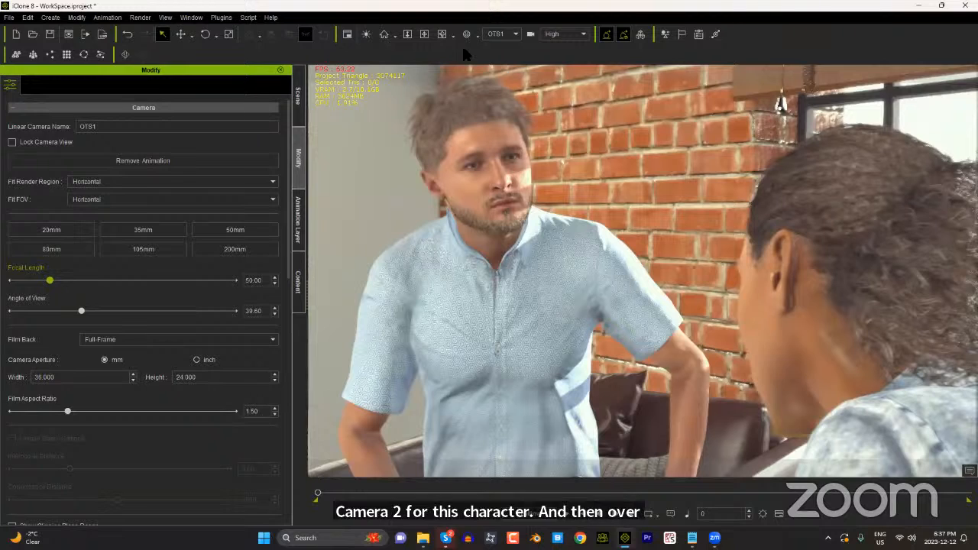
click(516, 33)
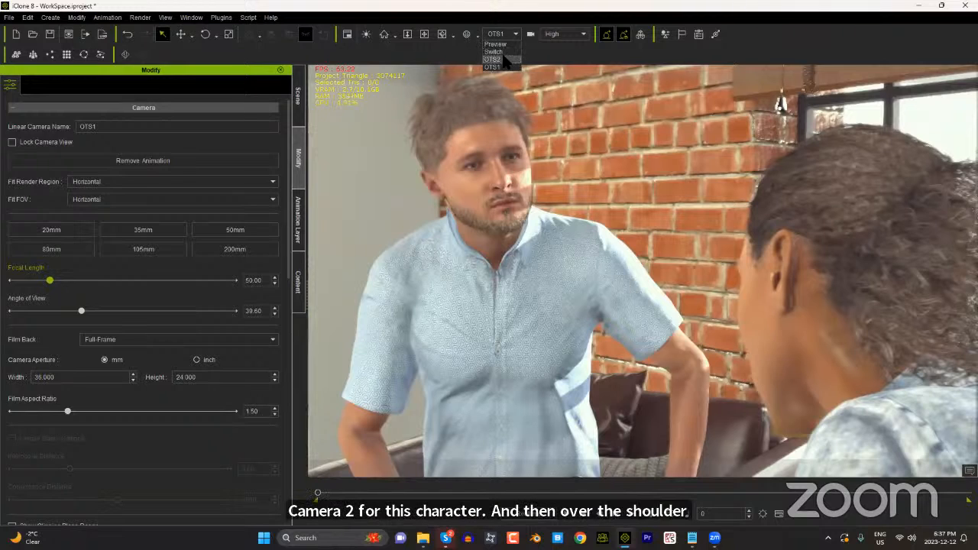
click(504, 66)
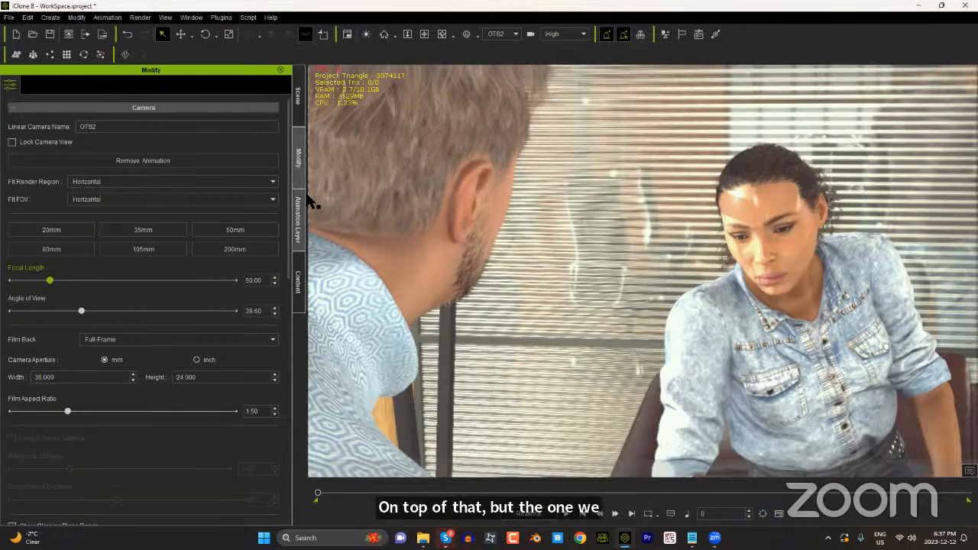
Step: Search the Animation packs in the content library for "digital"
click(298, 289)
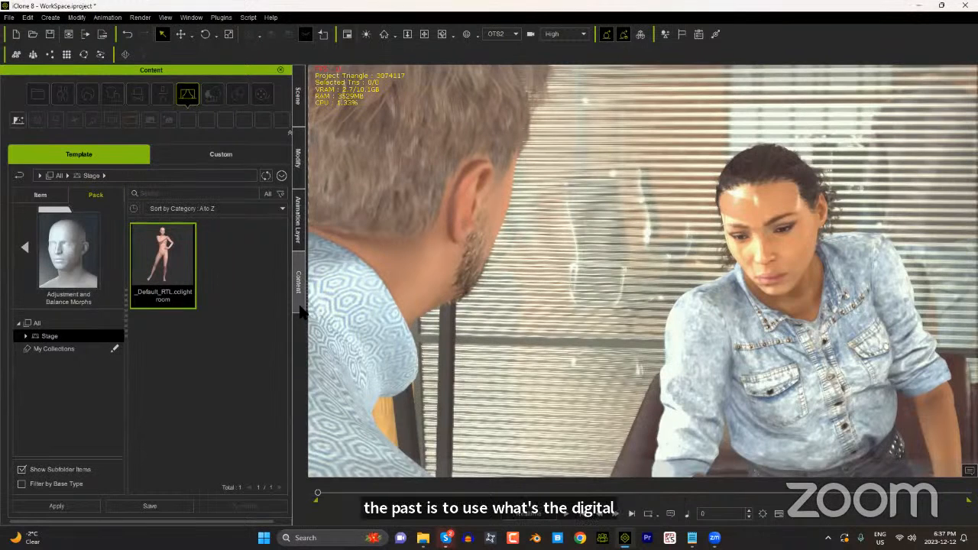
click(100, 196)
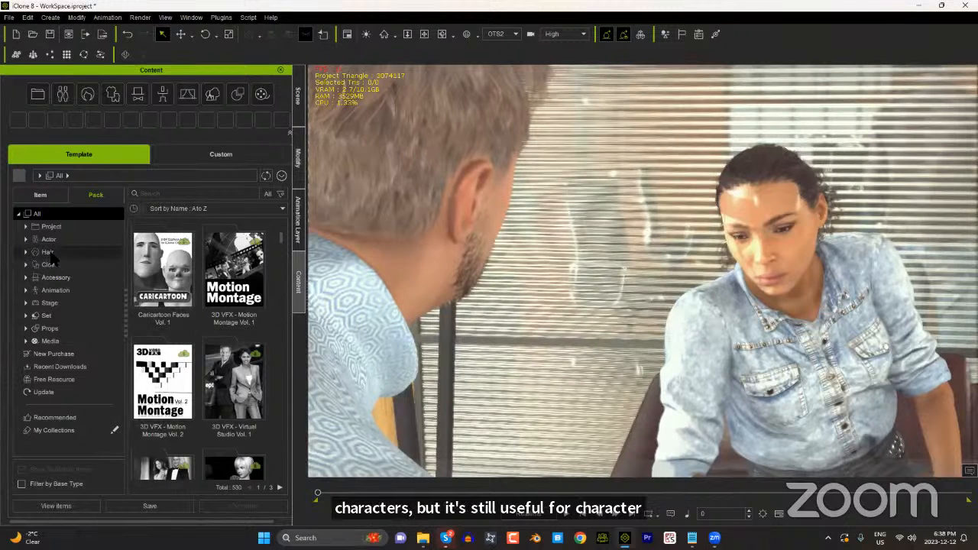
click(64, 290)
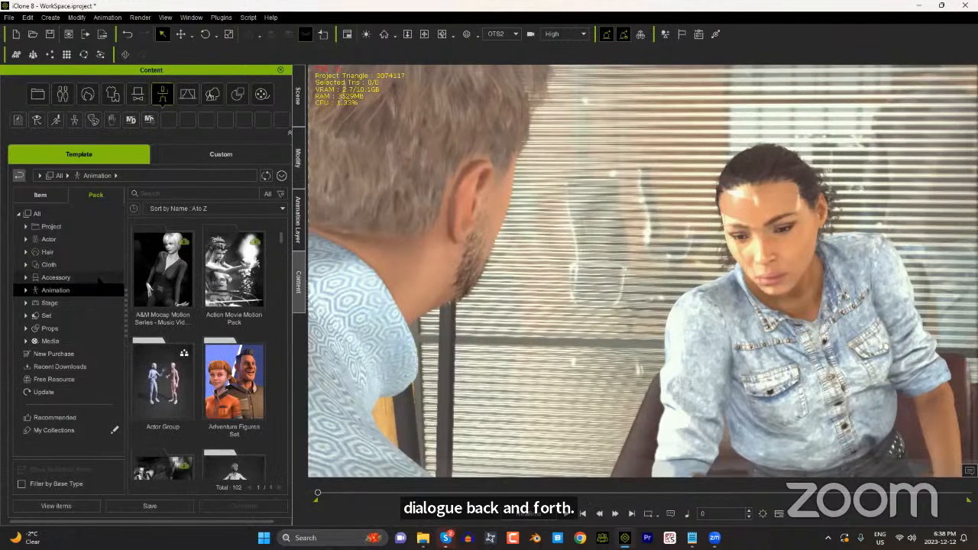
click(167, 194)
text(digital)
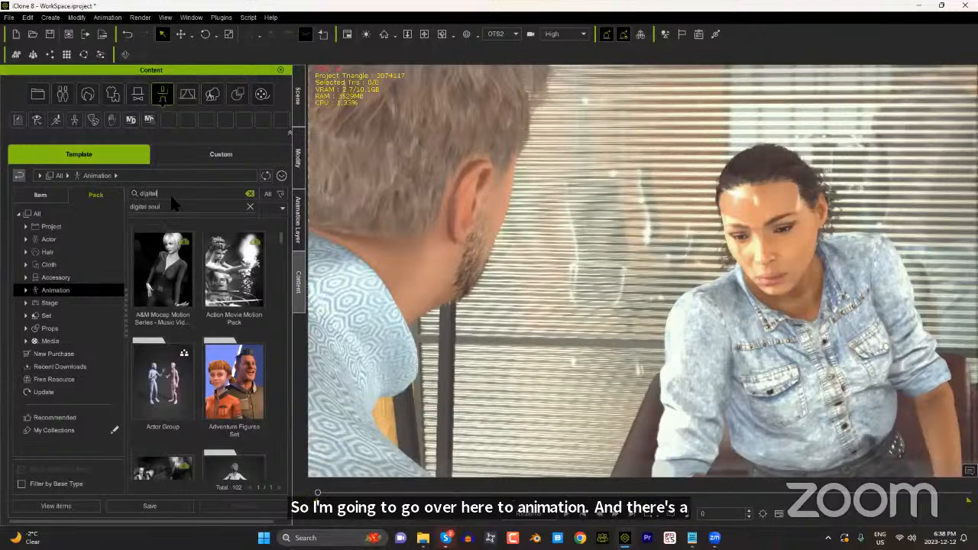
key(Return)
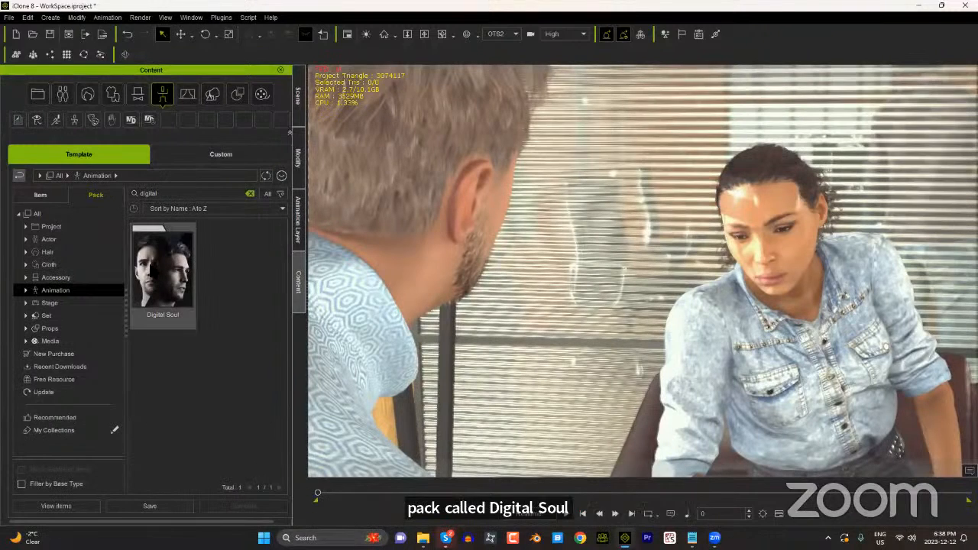
Step: Open the Digital Soul pack's product page and shorten its web address to reallusion.com/ContentStore/iClone/pack/digital-soul-100/
right_click(161, 268)
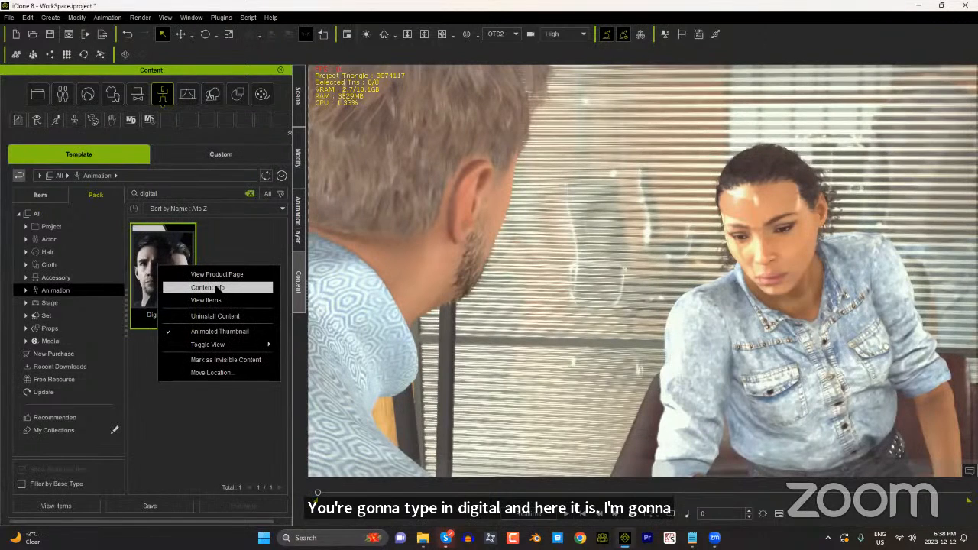
click(230, 273)
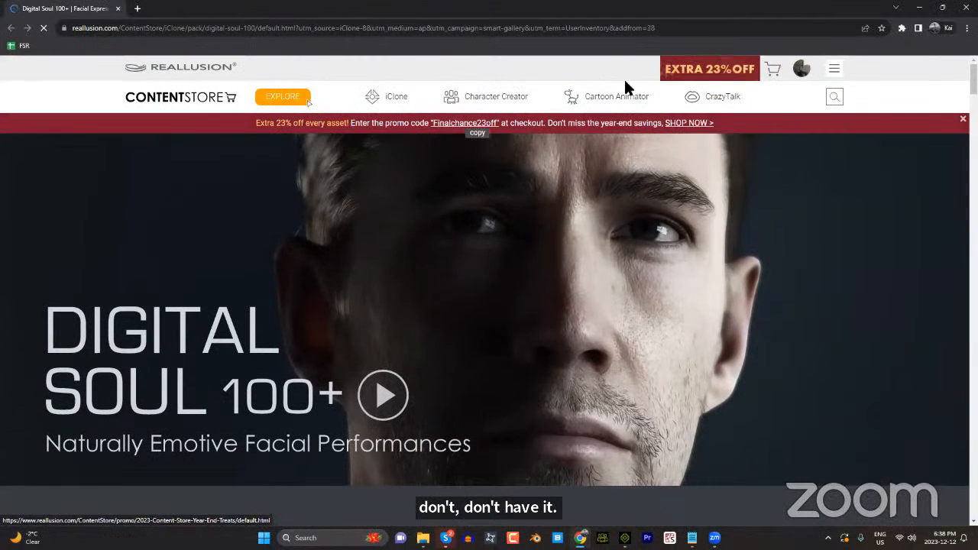
click(518, 29)
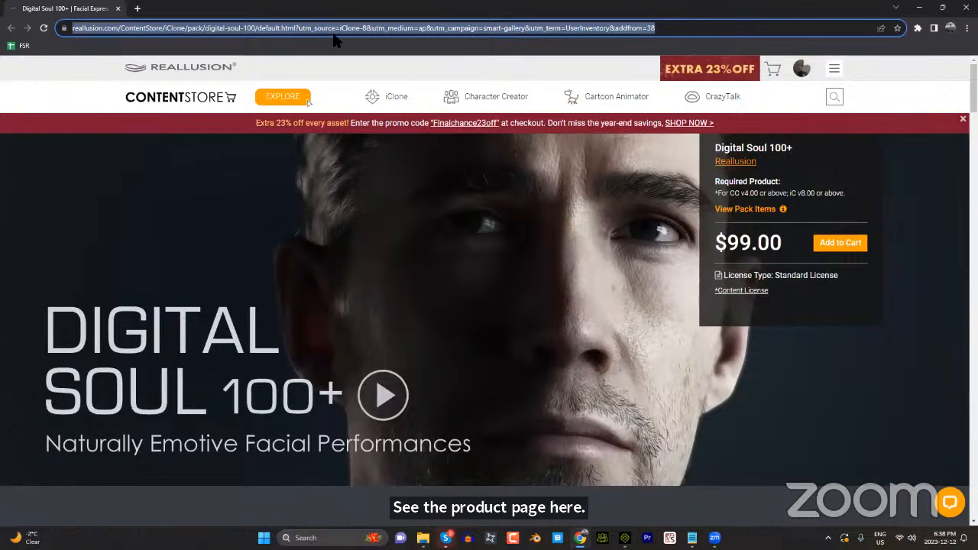
click(300, 28)
drag(296, 28, 707, 28)
key(Delete)
key(Return)
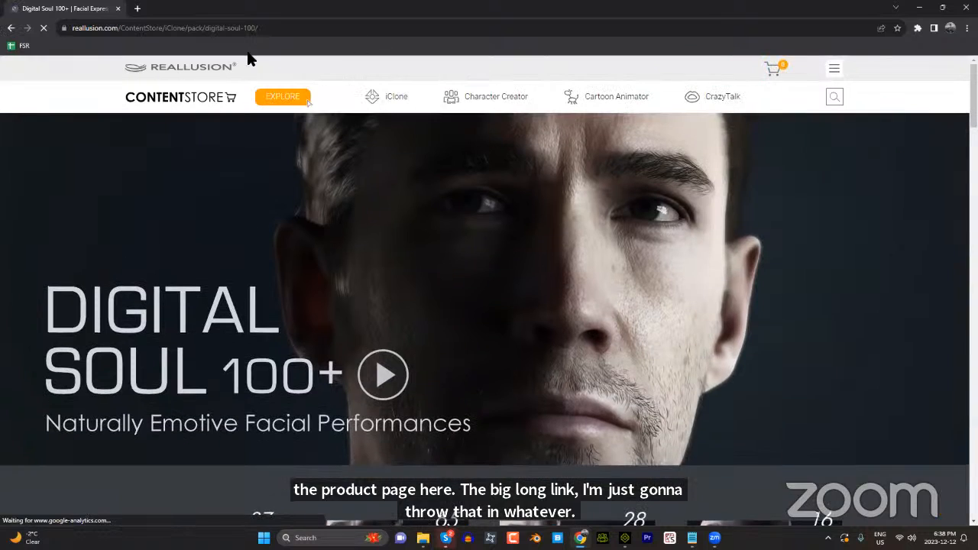
click(281, 28)
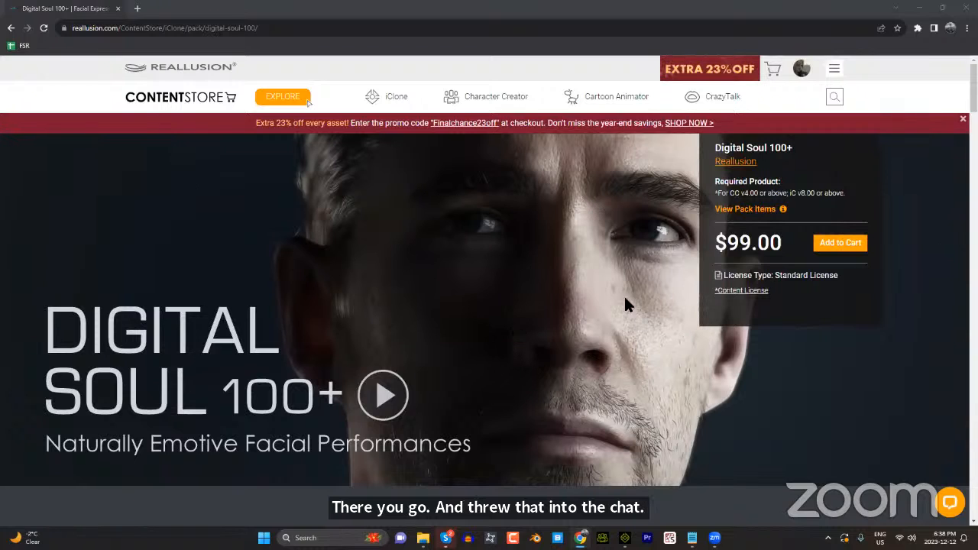
Step: Review the facial performance categories on the Digital Soul 100+ product page and minimize the browser
scroll(535, 321, down, 3)
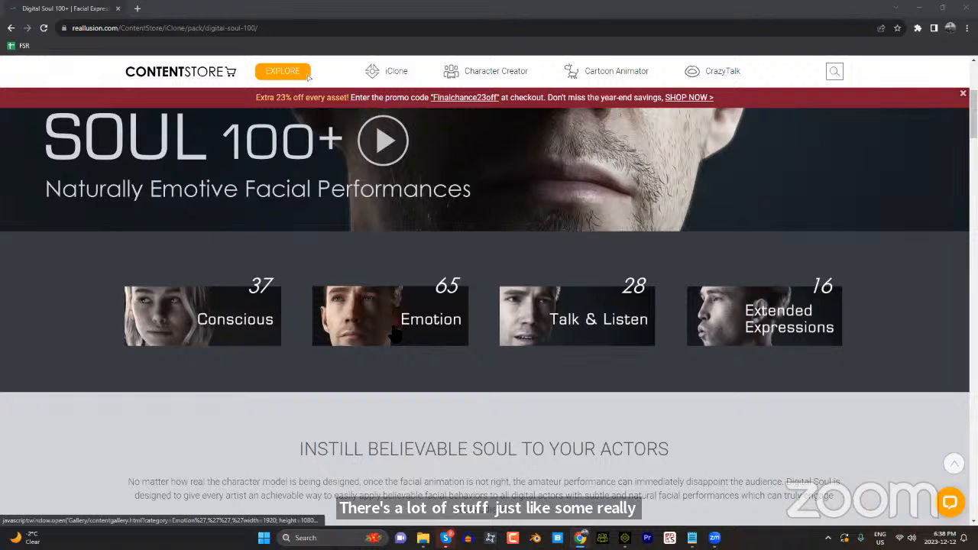
scroll(515, 354, down, 6)
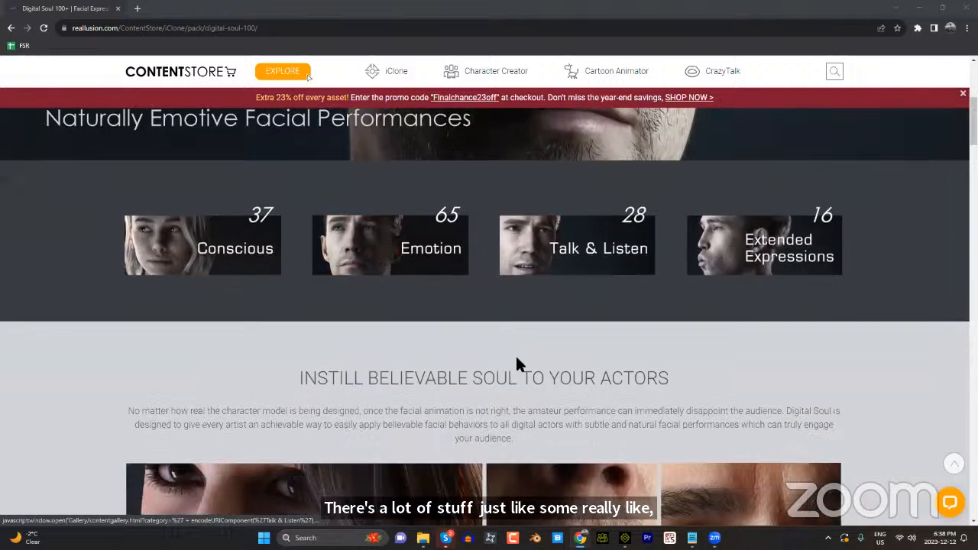
scroll(606, 359, down, 8)
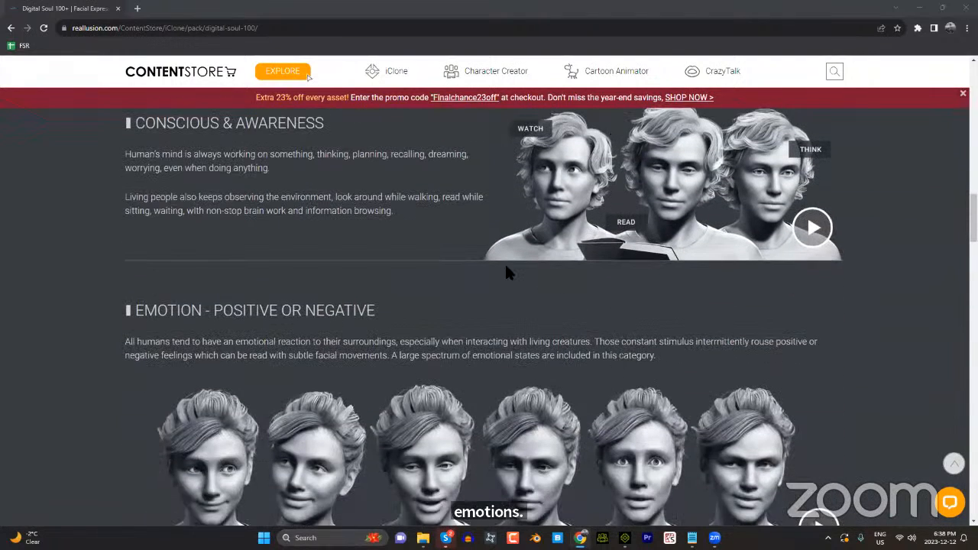
click(919, 7)
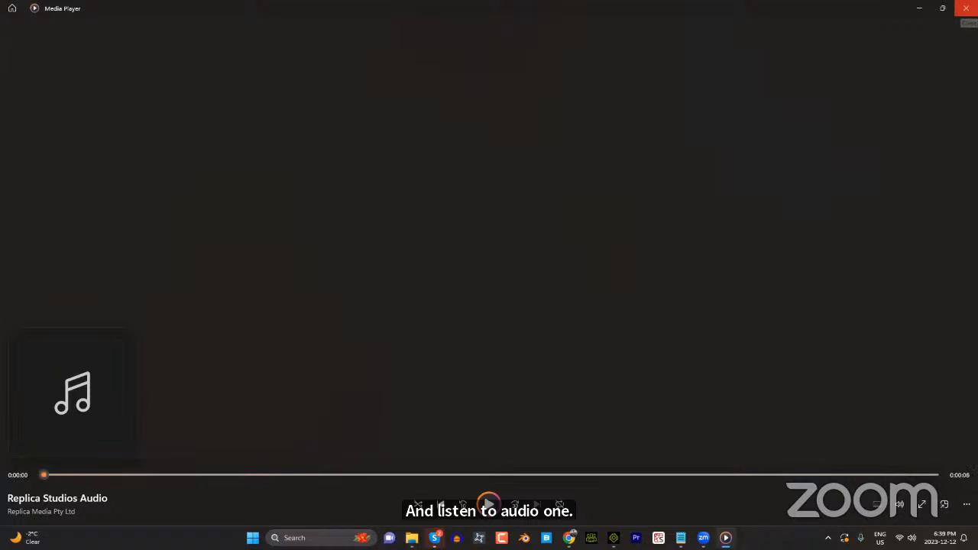
Step: Close the audio player, select the seated woman and open the Digital Soul pack's contents
click(966, 7)
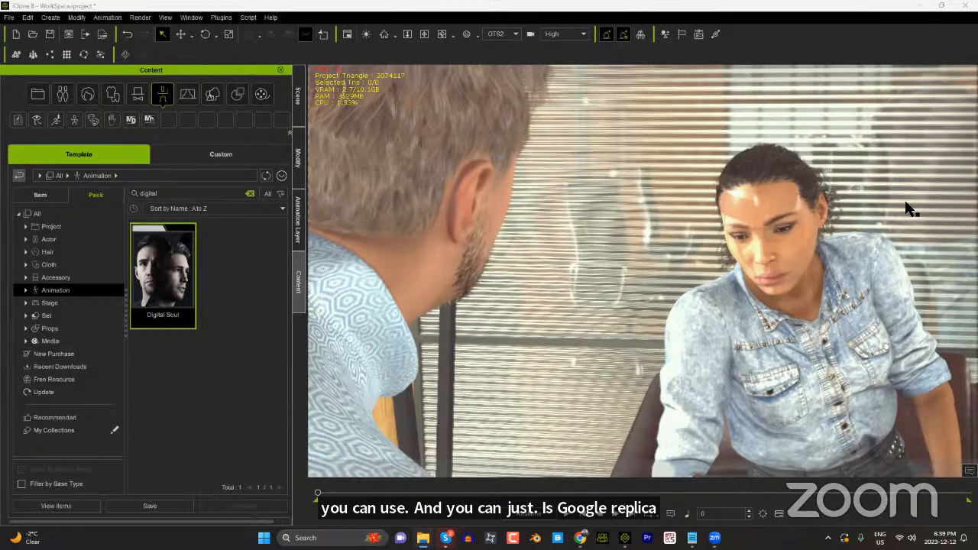
click(766, 231)
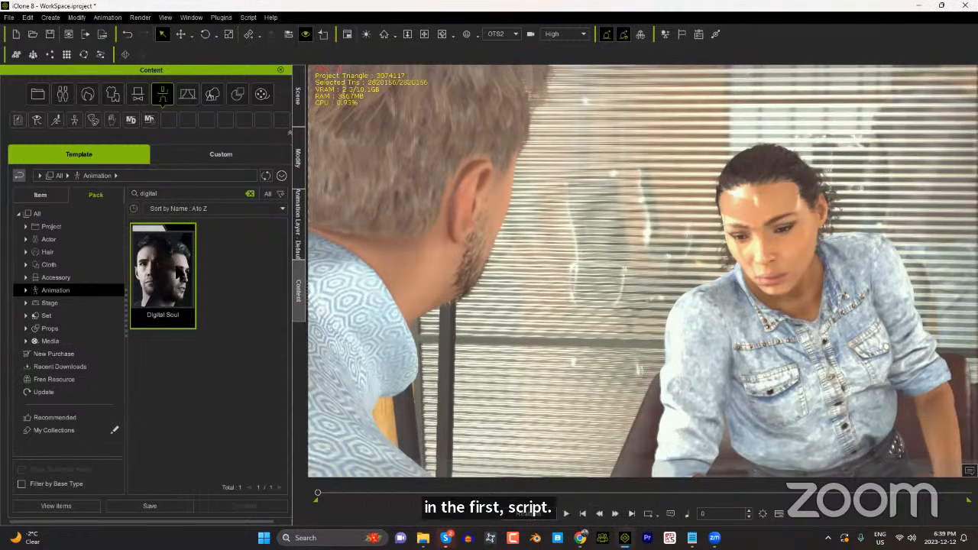
double_click(177, 275)
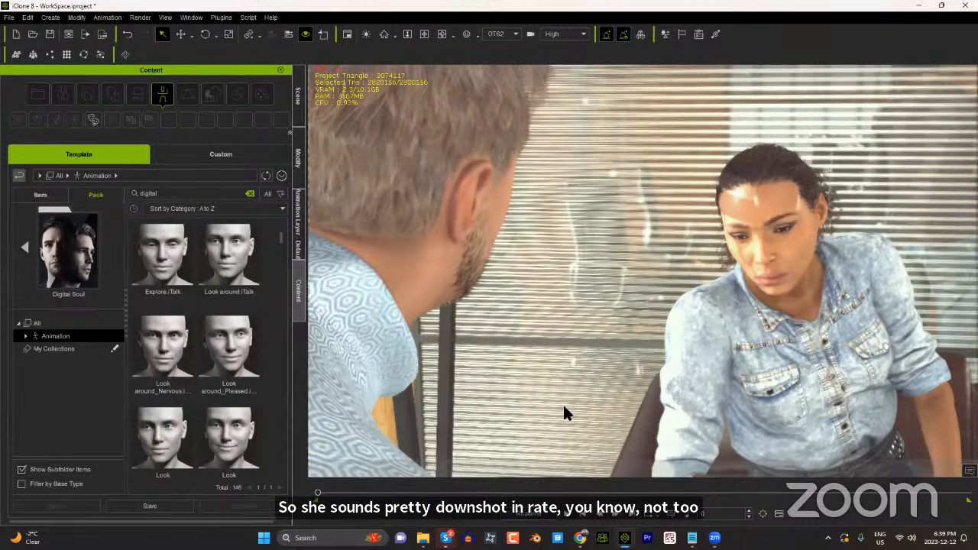
Step: Show the Timeline for the seated woman, check which tracks are enabled for her and reduce the Timeline's height
key(F3)
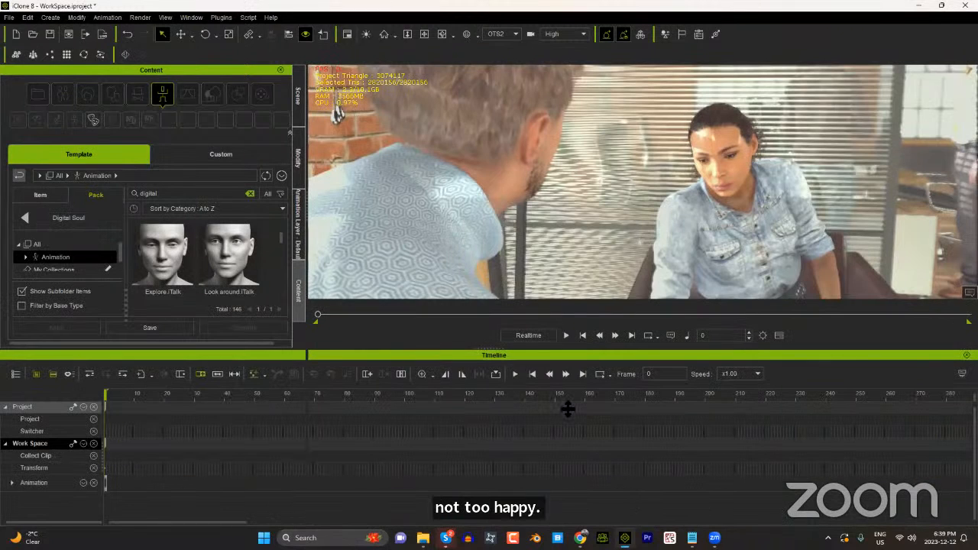
drag(567, 408, 502, 374)
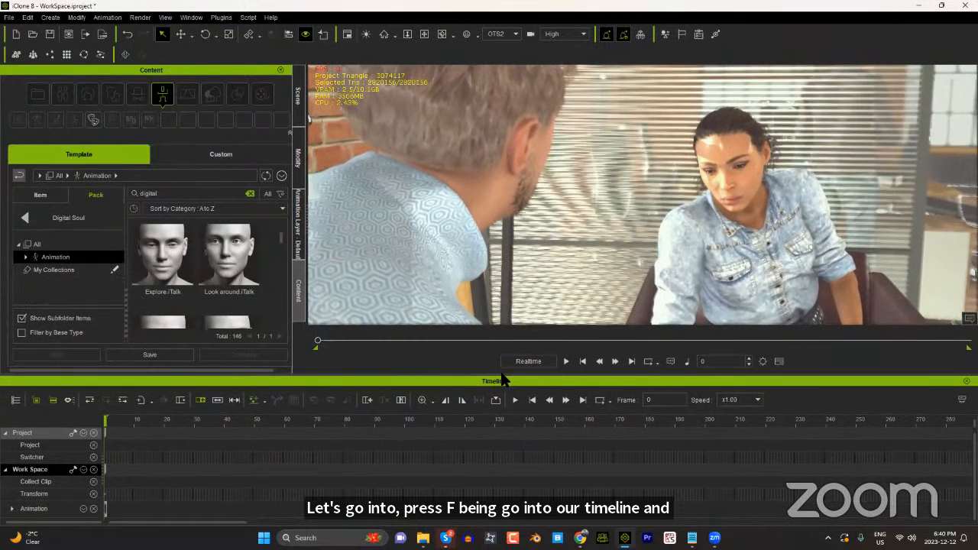
click(736, 220)
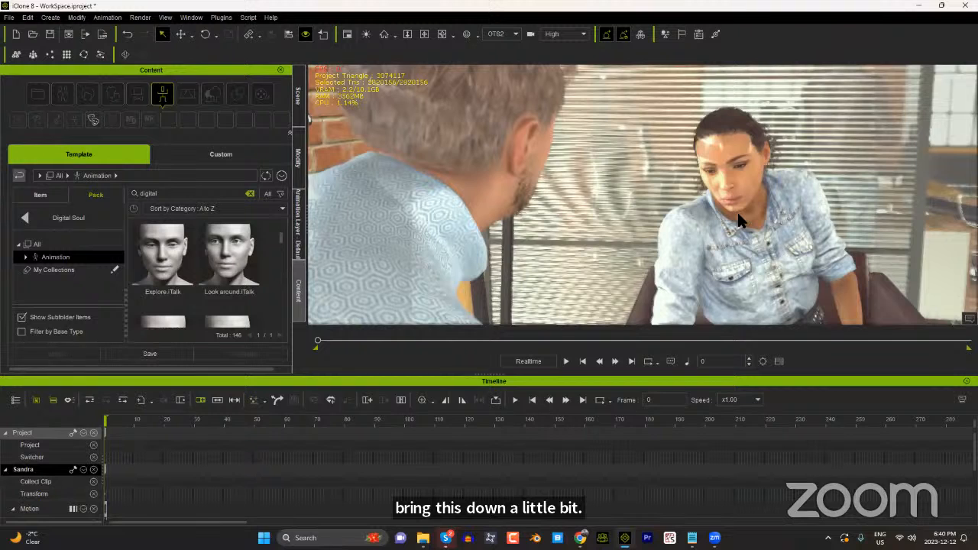
click(74, 469)
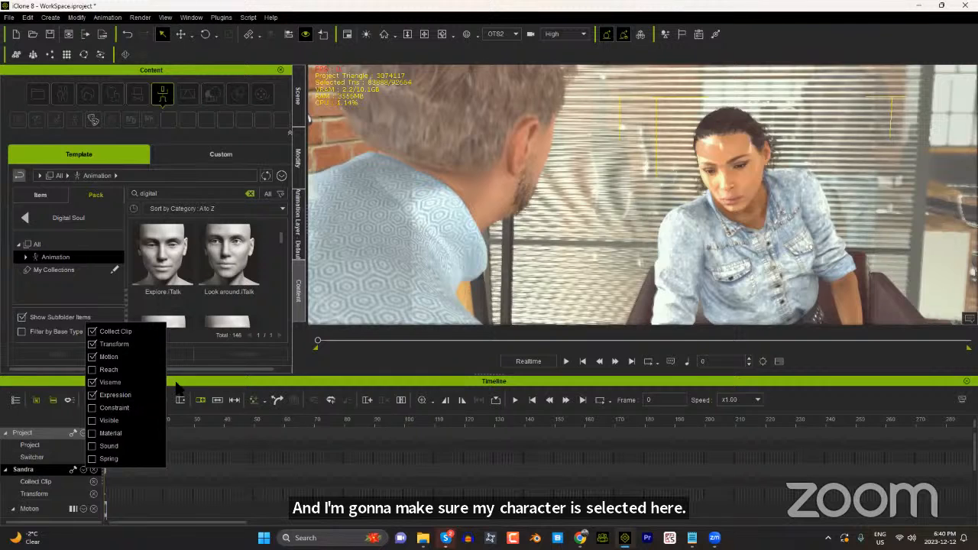
click(179, 385)
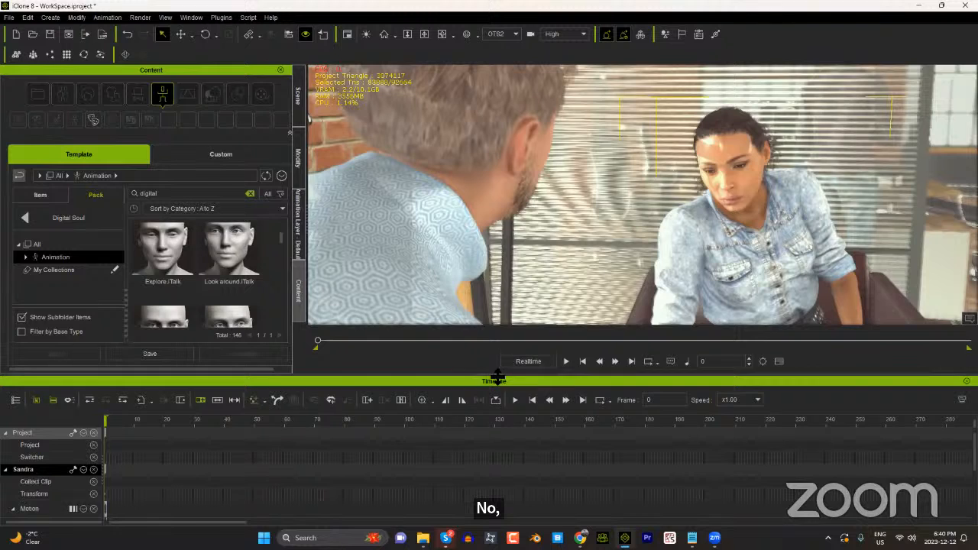
drag(499, 403, 481, 452)
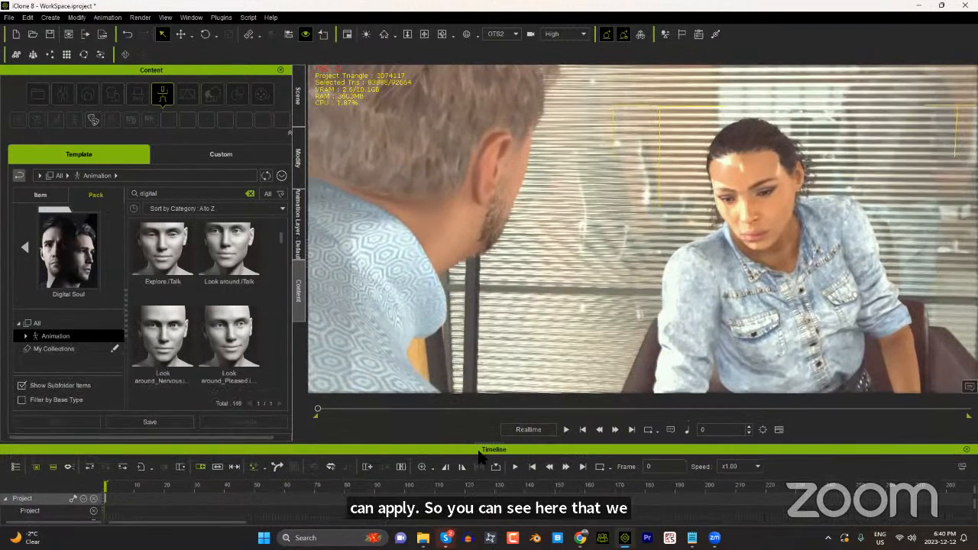
Step: Hide the Timeline and apply the Scheming facial animation from the Digital Soul pack to the seated woman
drag(280, 247, 284, 260)
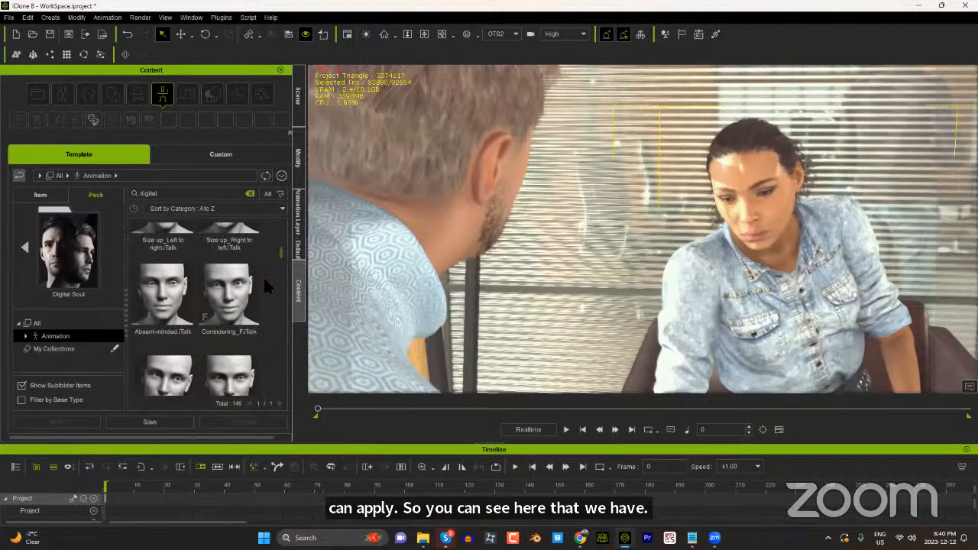
click(239, 314)
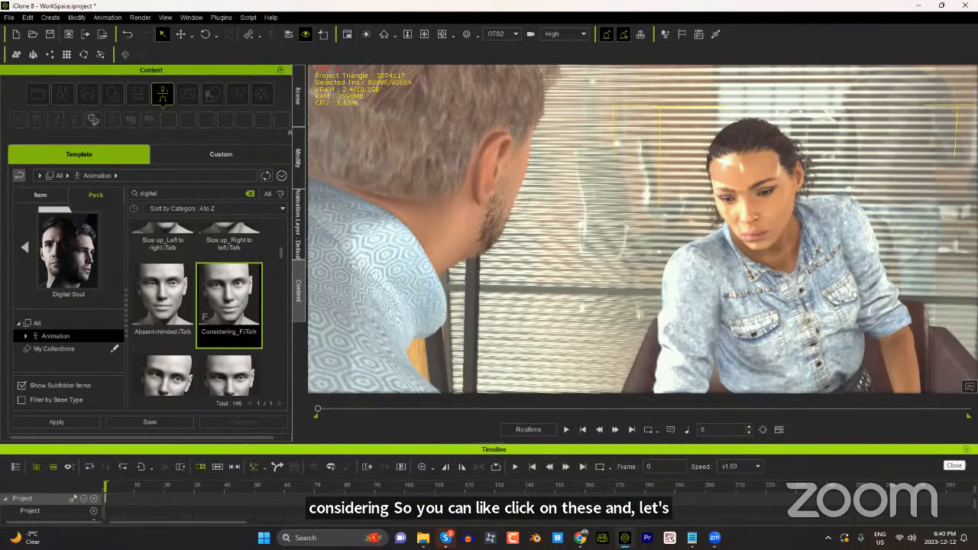
click(967, 449)
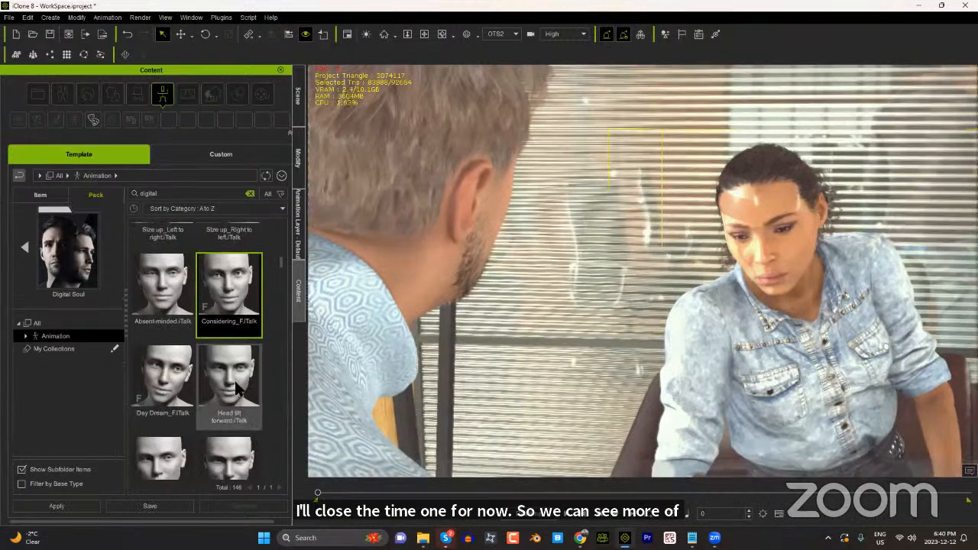
scroll(264, 313, down, 1)
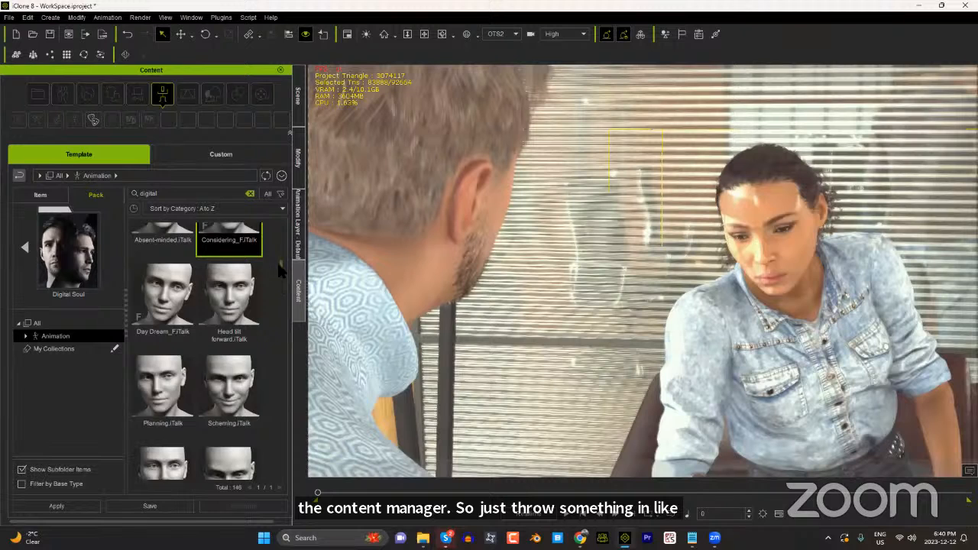
scroll(279, 268, down, 2)
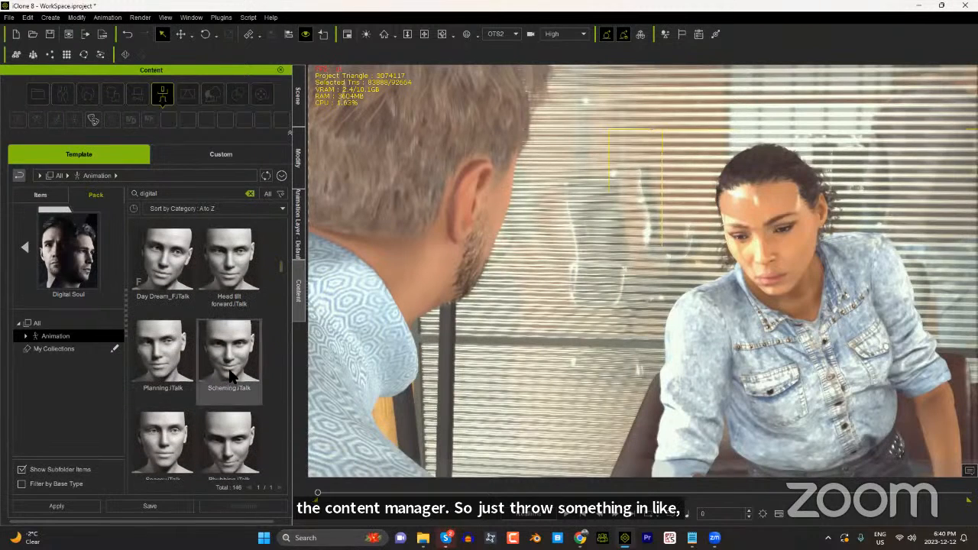
double_click(233, 363)
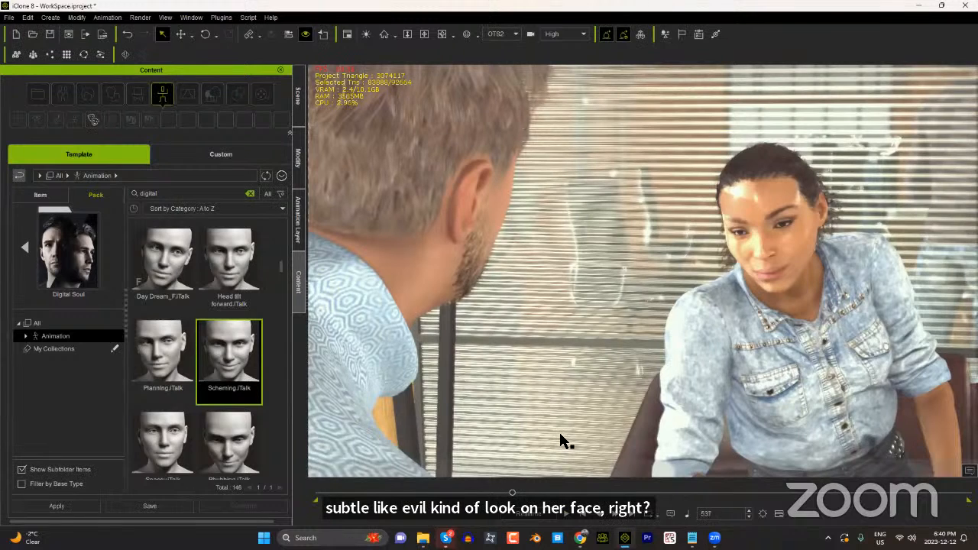
Step: Show the Timeline again, fit the full frame range and reveal the Scheming clip on the woman's Expression track
key(F3)
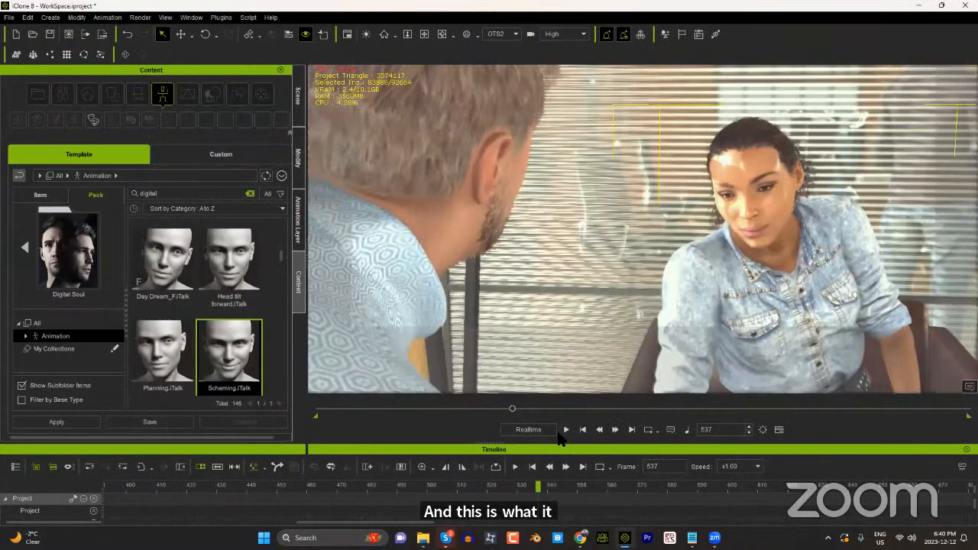
scroll(365, 505, down, 5)
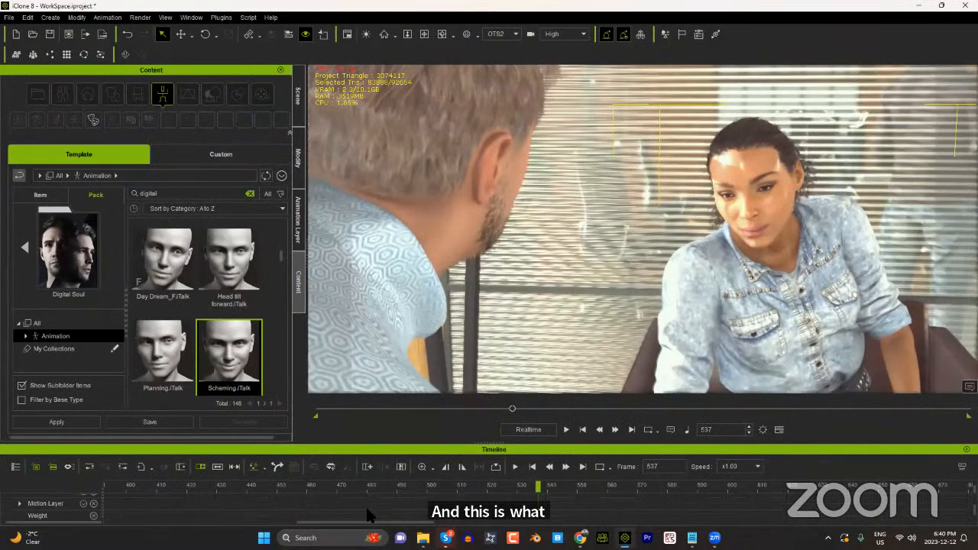
drag(357, 522, 461, 522)
scroll(356, 521, down, 3)
scroll(278, 508, down, 1)
ctrl+scroll(276, 503, down, 1)
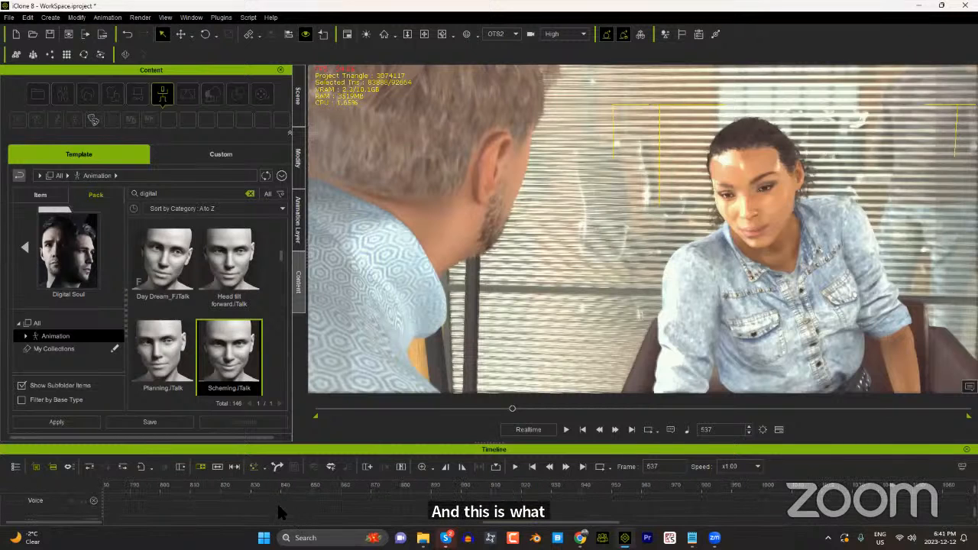
ctrl+scroll(273, 500, down, 3)
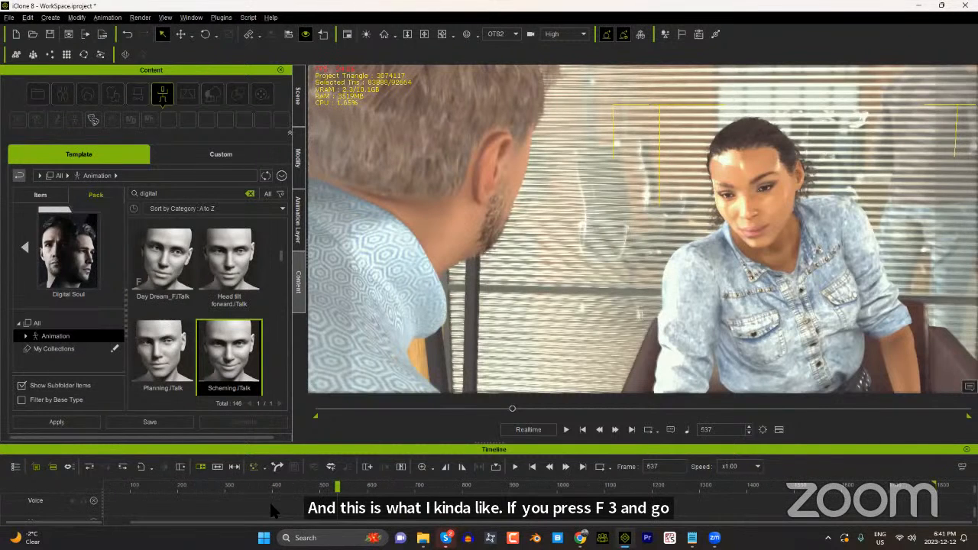
drag(243, 522, 196, 521)
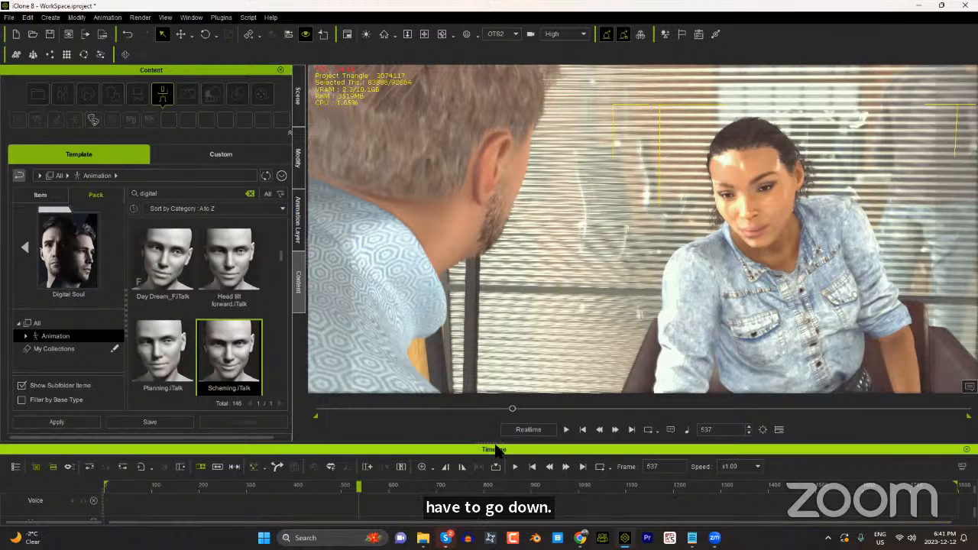
drag(500, 443, 498, 386)
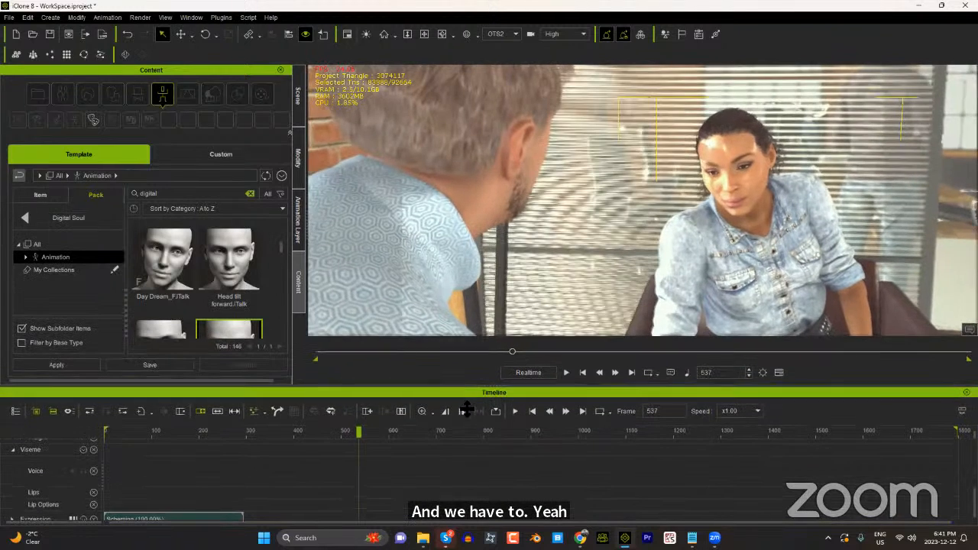
Step: Scrub through the Scheming clip, leave the playhead at frame 345 and hide the Timeline
drag(188, 427, 118, 427)
drag(187, 436, 267, 441)
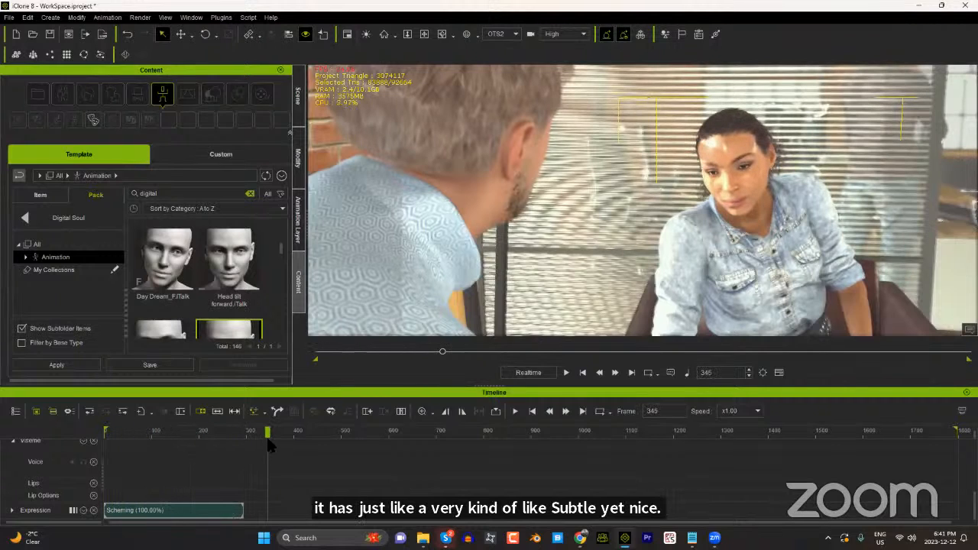
click(967, 392)
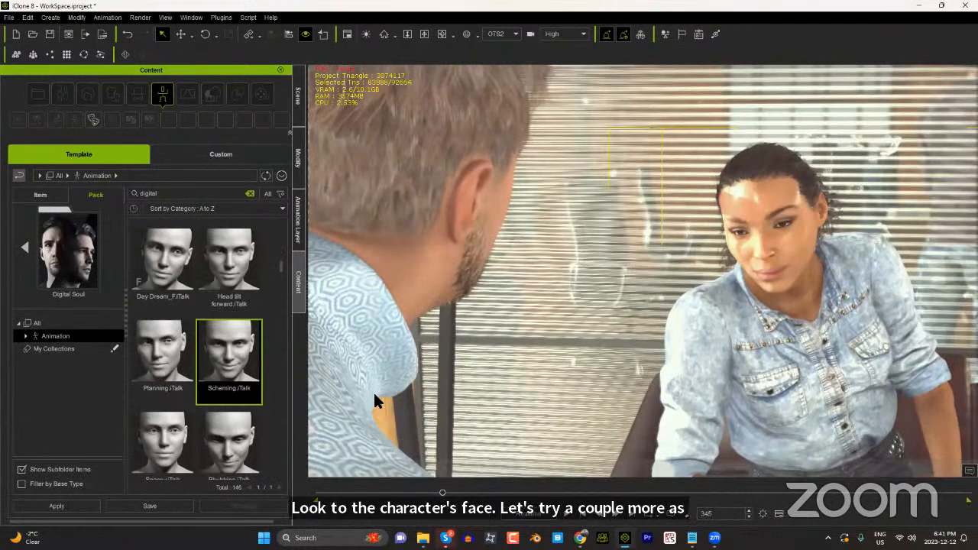
Step: Apply the Displeased_M facial animation to the woman at frame 345 and play it back, stopping at frame 671
scroll(257, 402, down, 4)
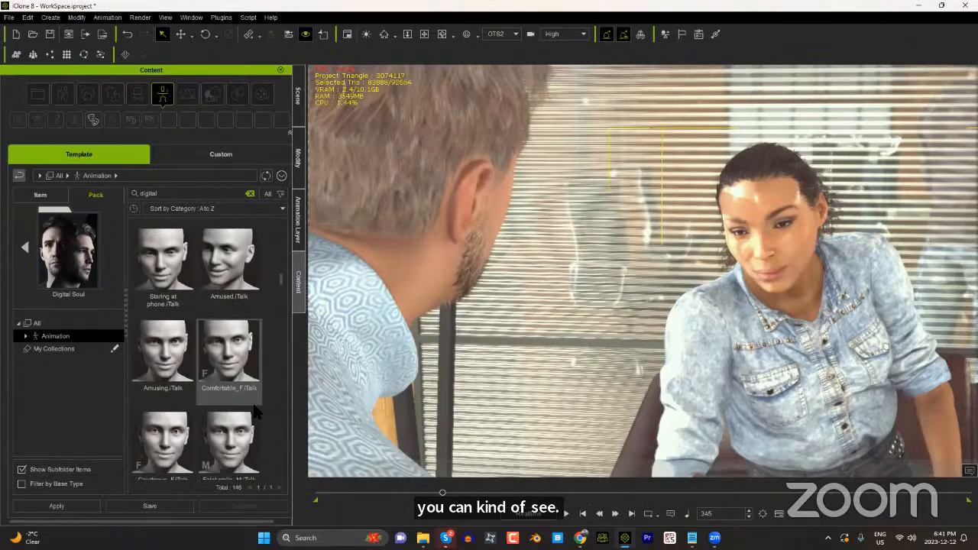
scroll(257, 409, down, 2)
scroll(280, 294, down, 2)
scroll(280, 294, down, 5)
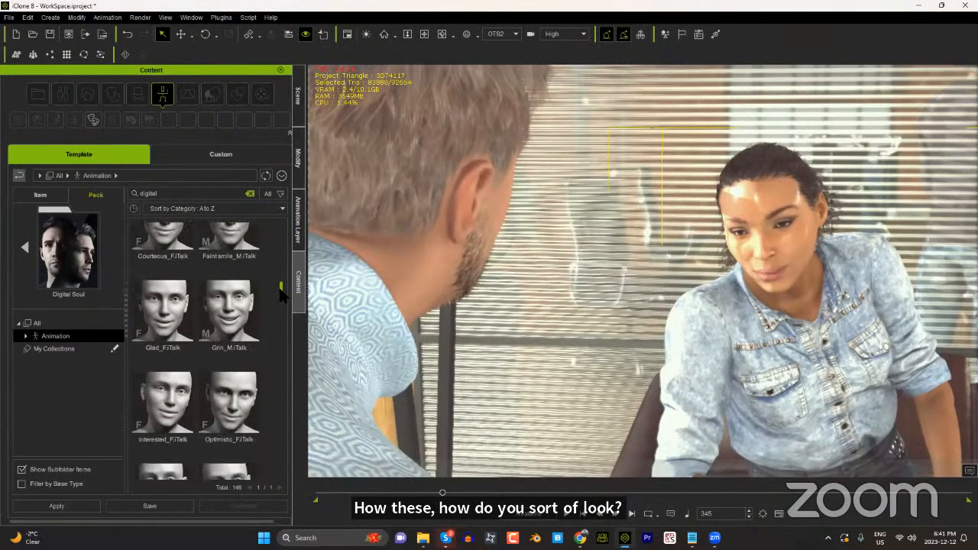
scroll(280, 300, down, 5)
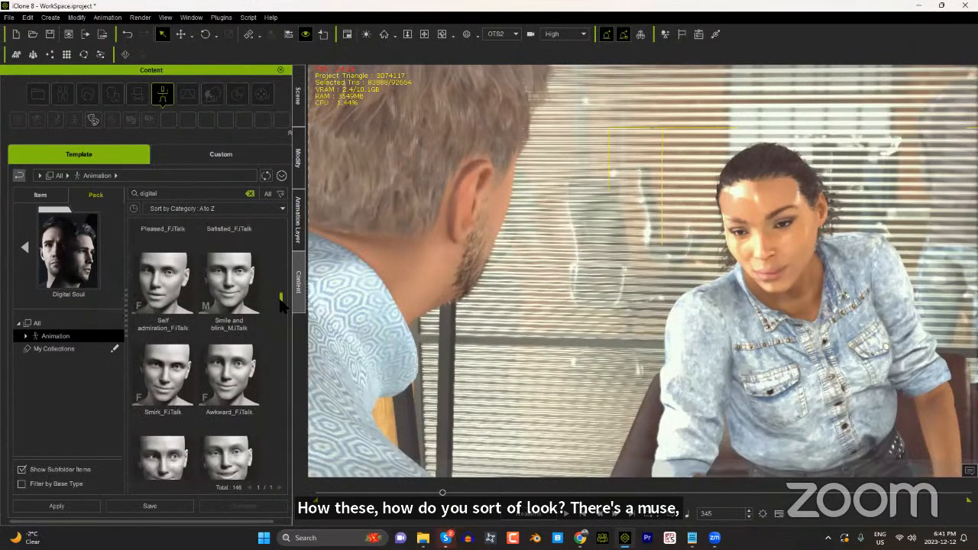
scroll(280, 305, down, 5)
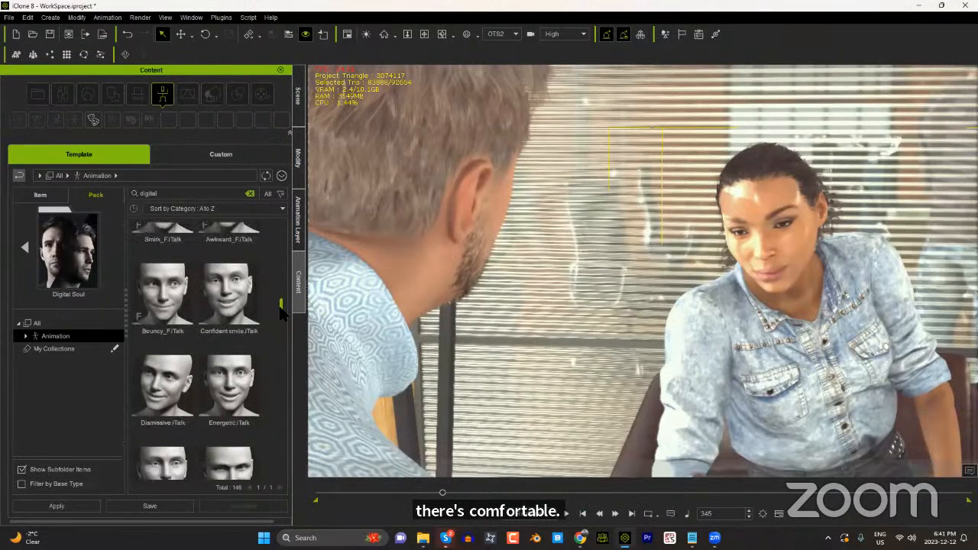
scroll(282, 321, down, 5)
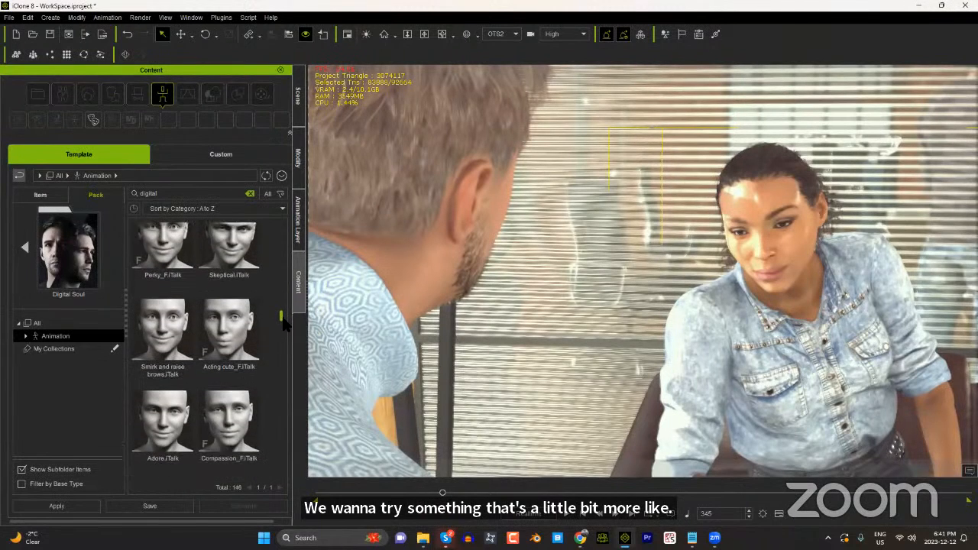
drag(282, 326, 277, 342)
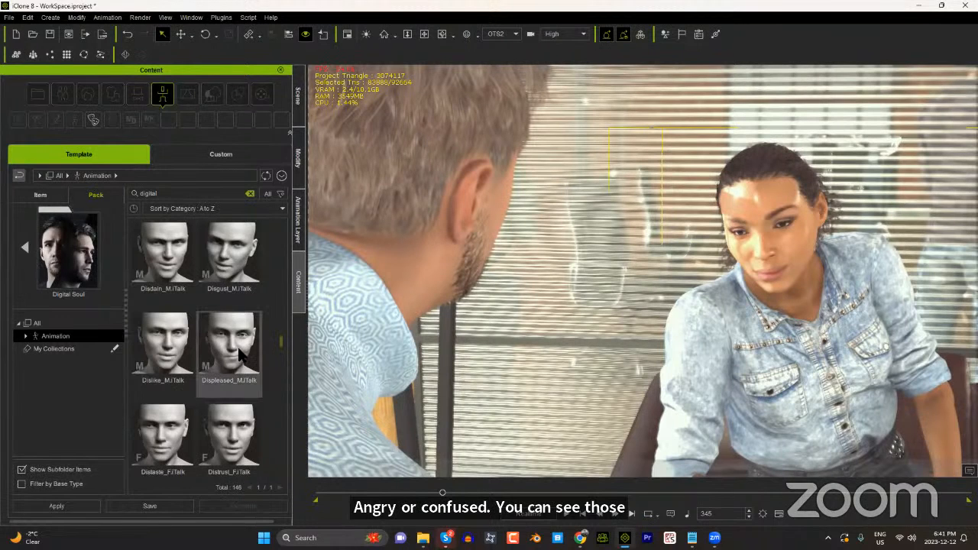
double_click(239, 353)
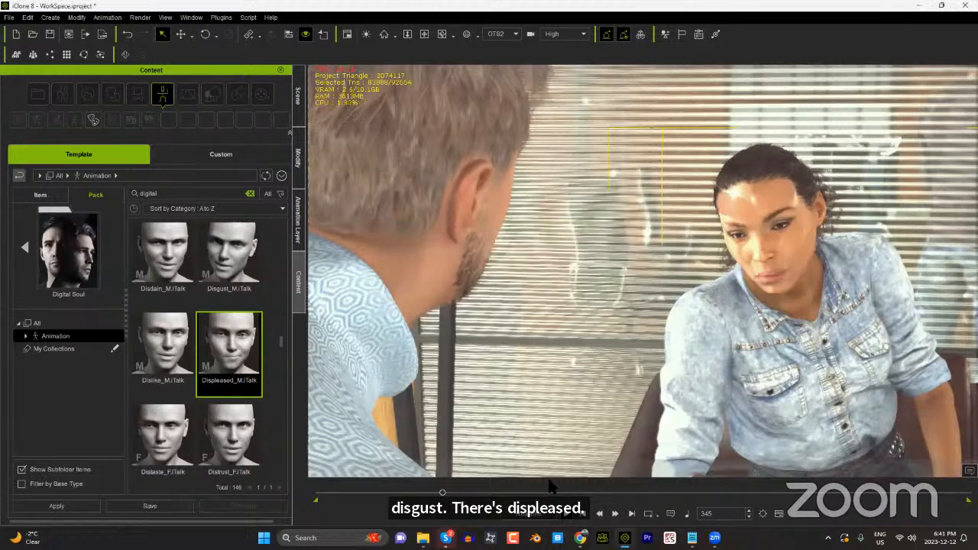
key(space)
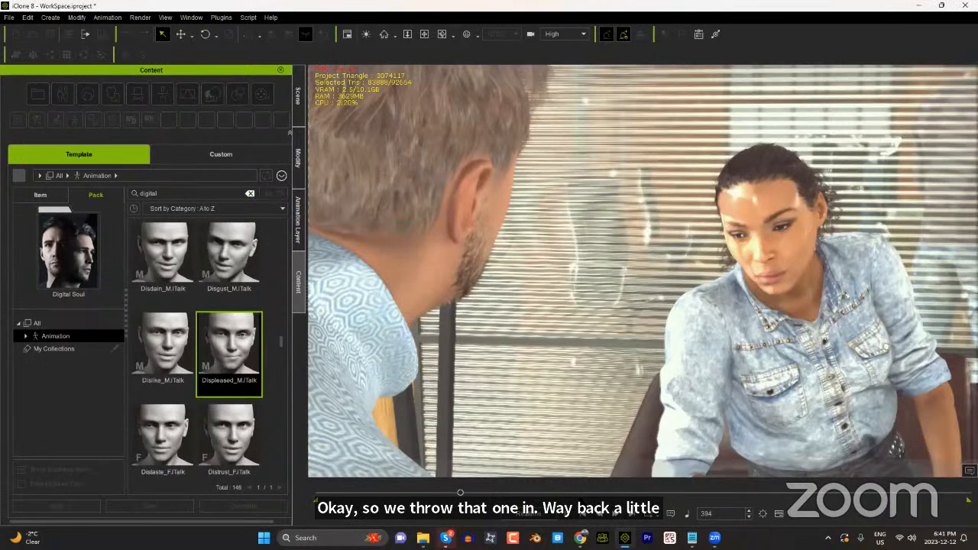
click(571, 515)
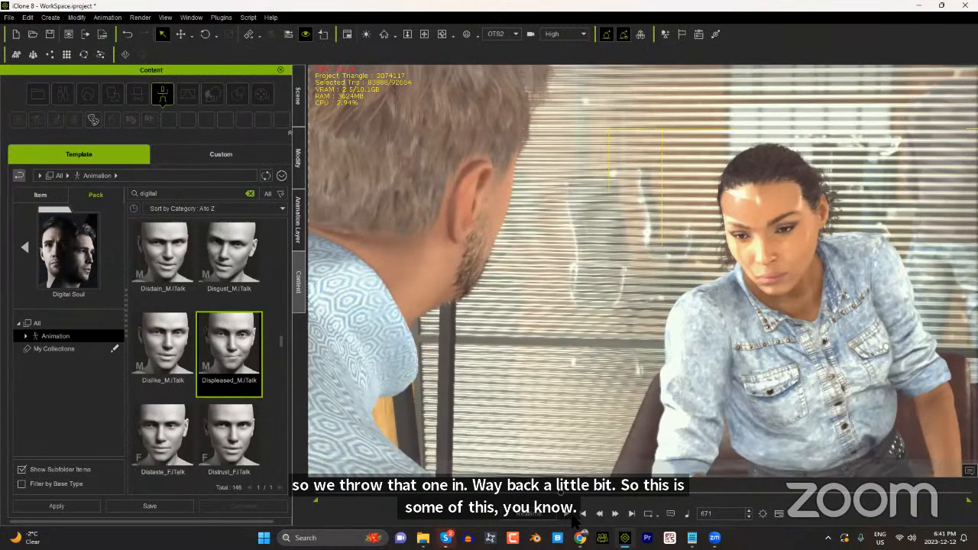
Step: Apply the Disturbed facial animation from the Digital Soul pack to the woman at frame 671
scroll(281, 350, down, 2)
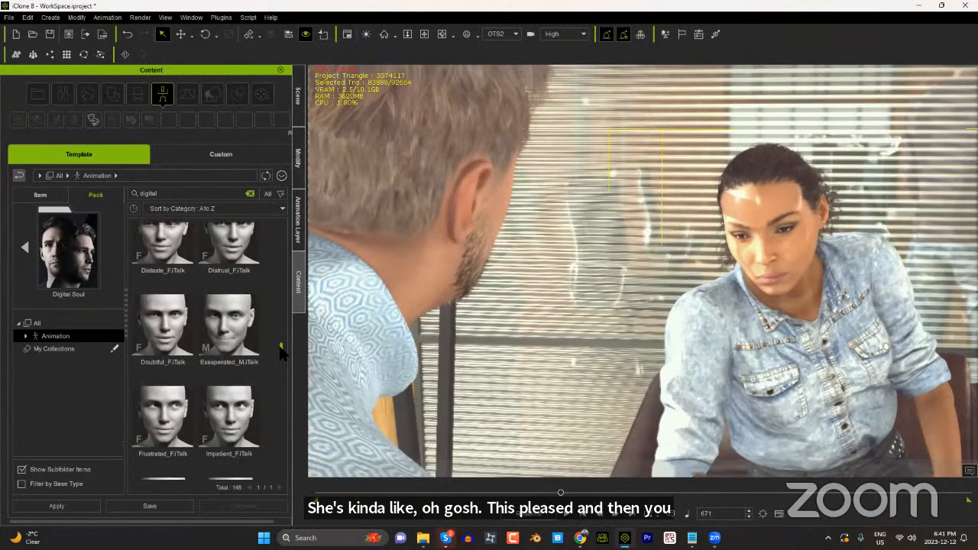
drag(281, 350, 281, 366)
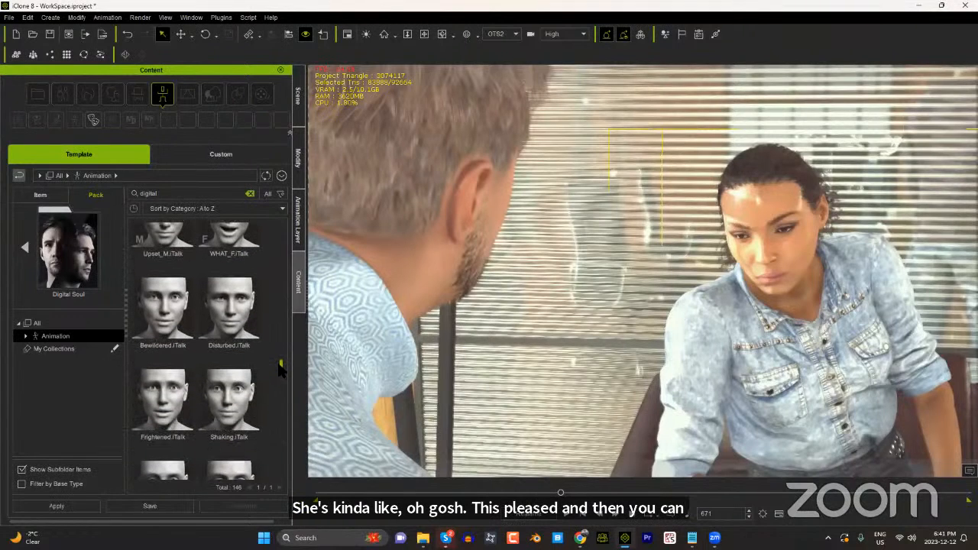
double_click(237, 321)
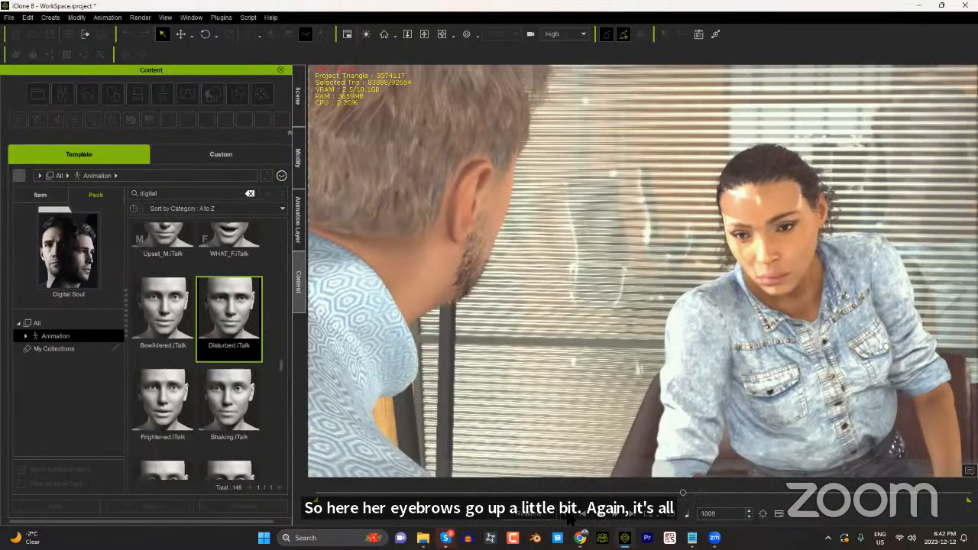
Step: Apply the Nervous swallow facial animation to the woman at frame 1134, play it back and scrub back to frame 1396
click(567, 512)
drag(280, 368, 281, 468)
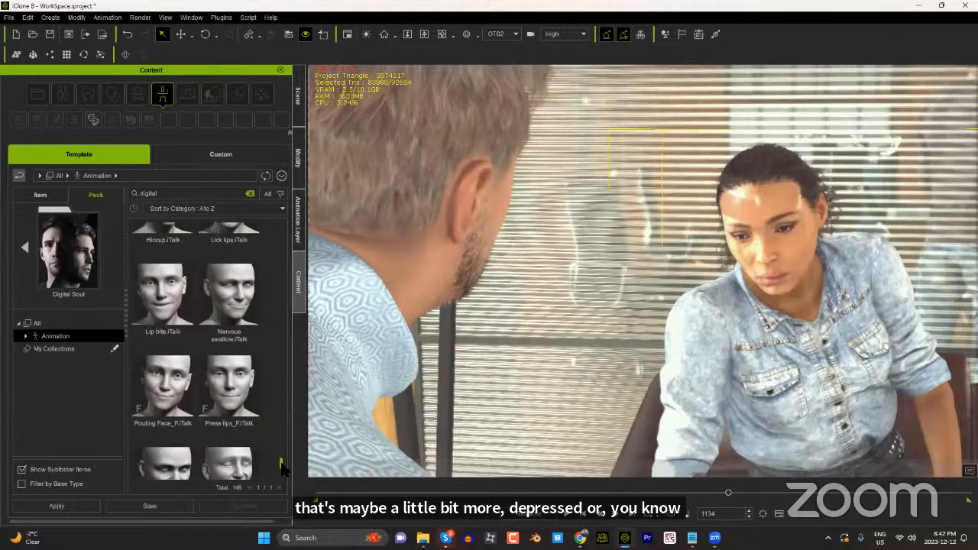
double_click(225, 314)
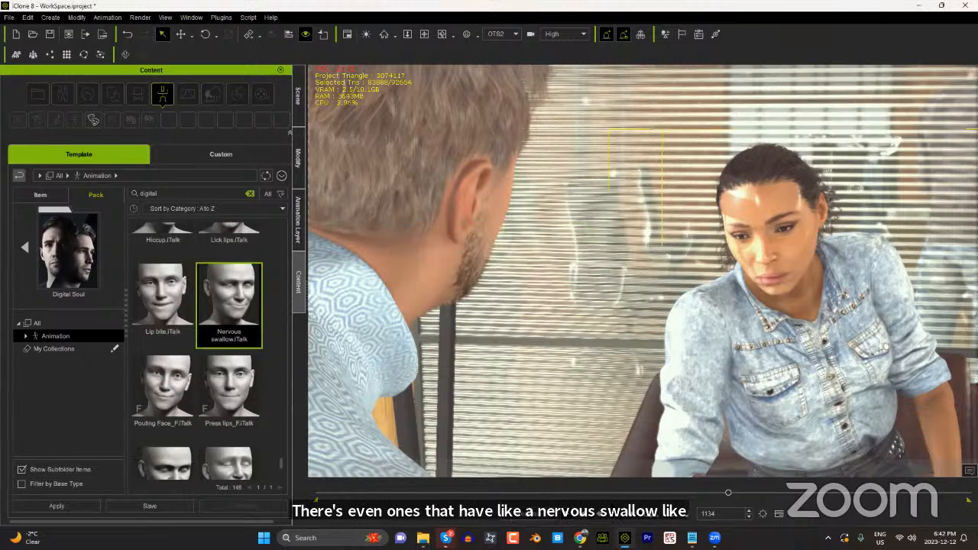
click(566, 514)
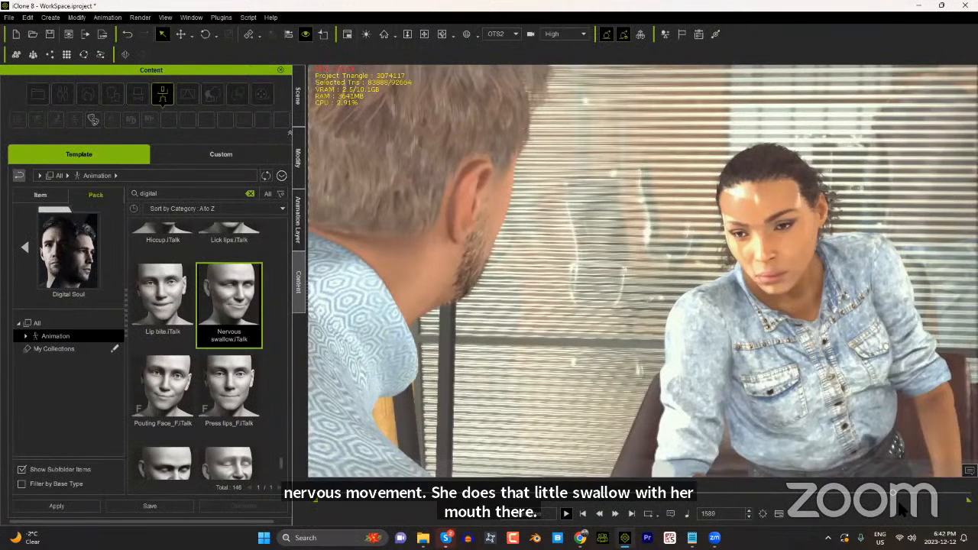
drag(892, 494, 824, 492)
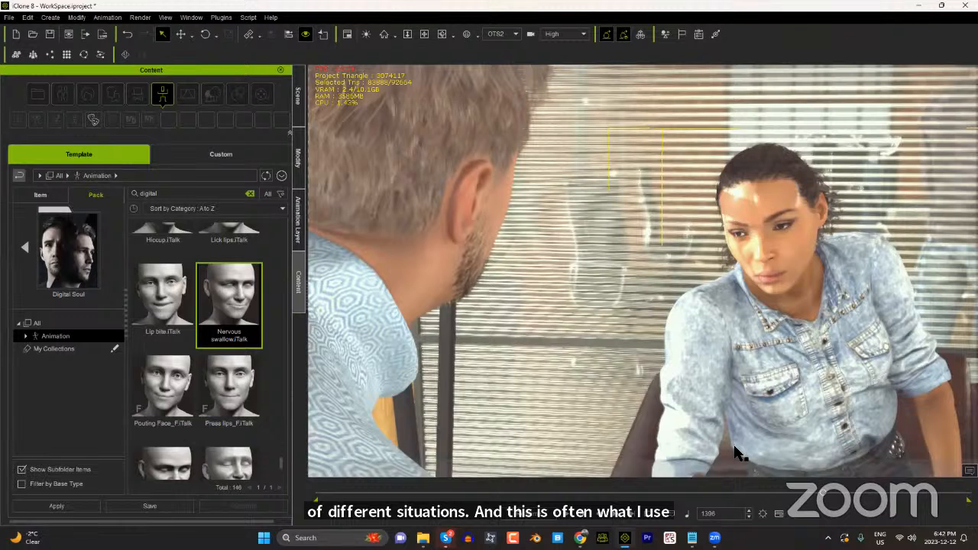
Step: Delete all clips on the woman's Expression track, return the playhead to frame 0 and hide the Timeline
key(F3)
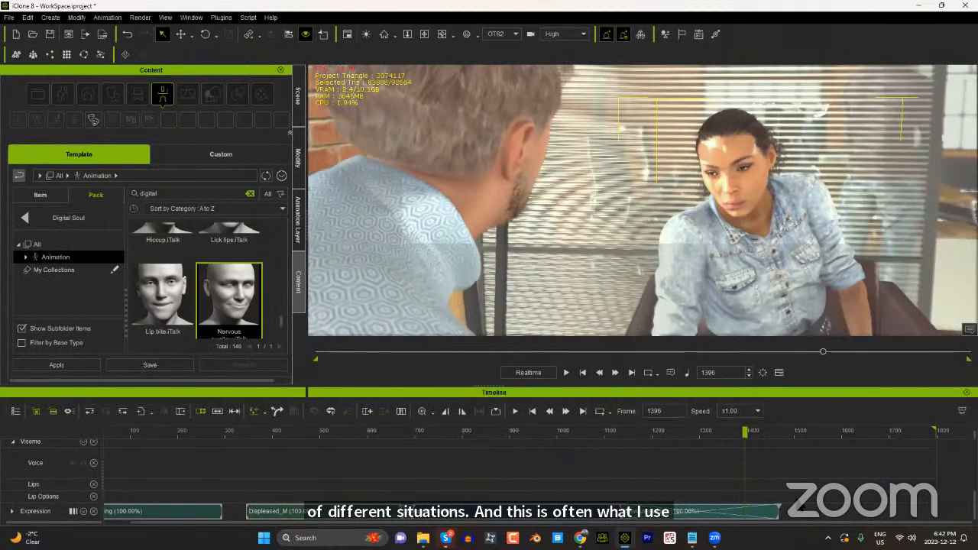
double_click(139, 508)
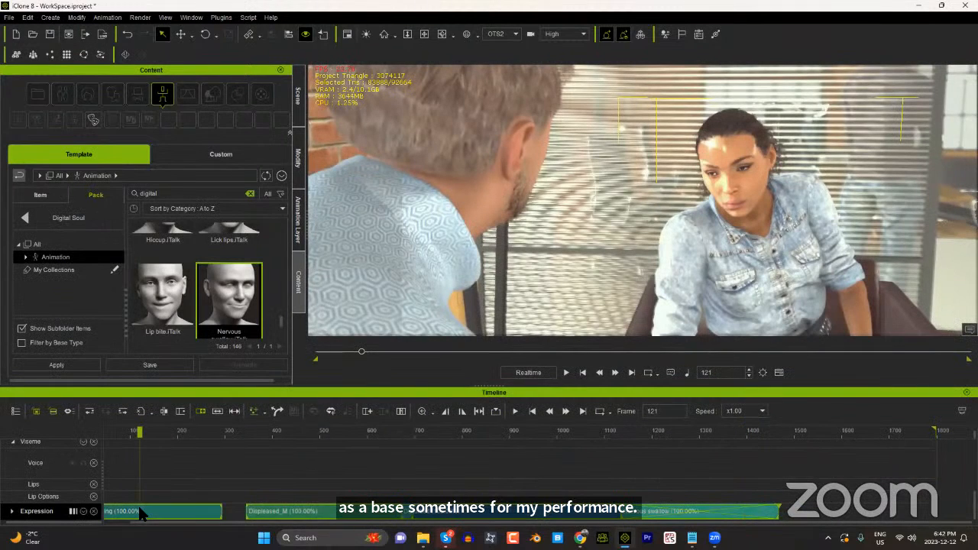
key(Delete)
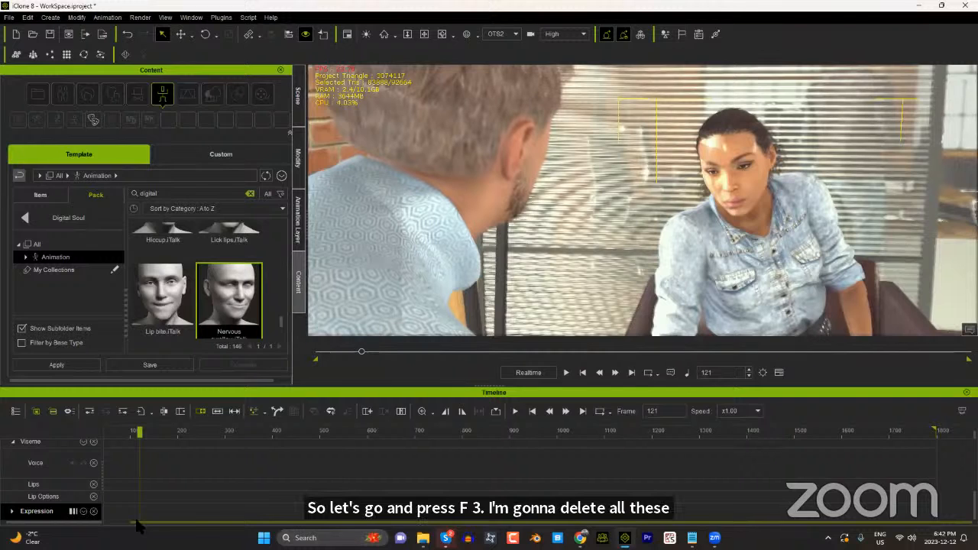
drag(178, 433, 94, 428)
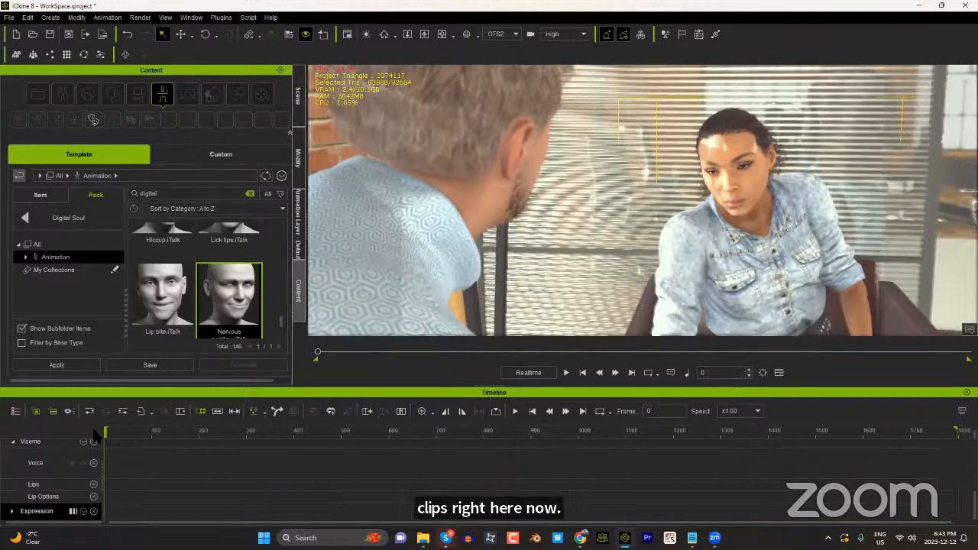
key(F3)
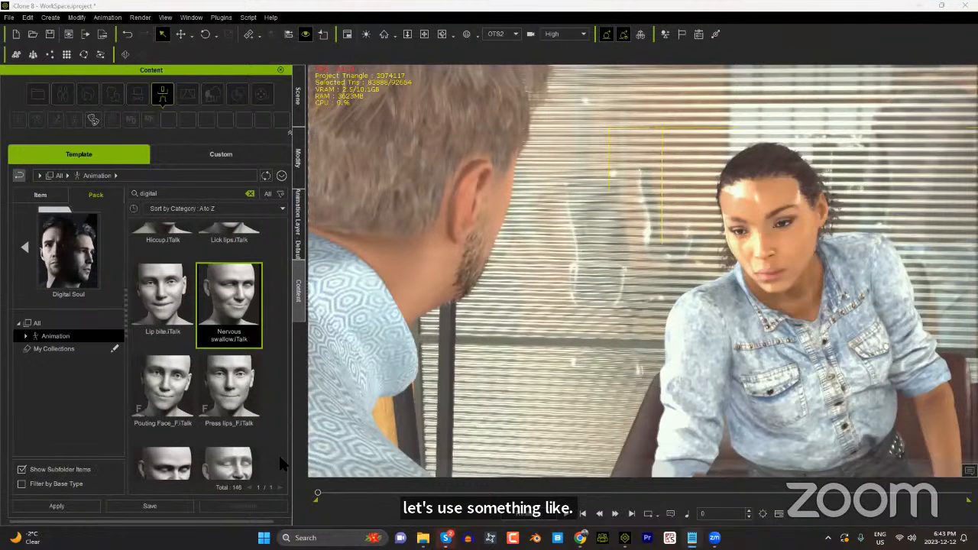
Step: Apply the Disgust_M facial animation to the woman at frame 0 and play it back, stopping at frame 309
drag(279, 462, 296, 343)
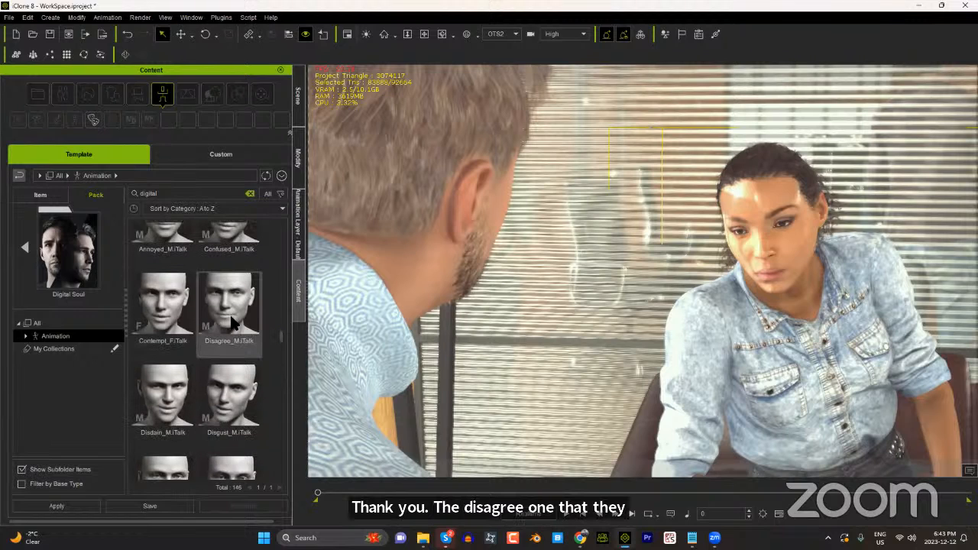
double_click(235, 405)
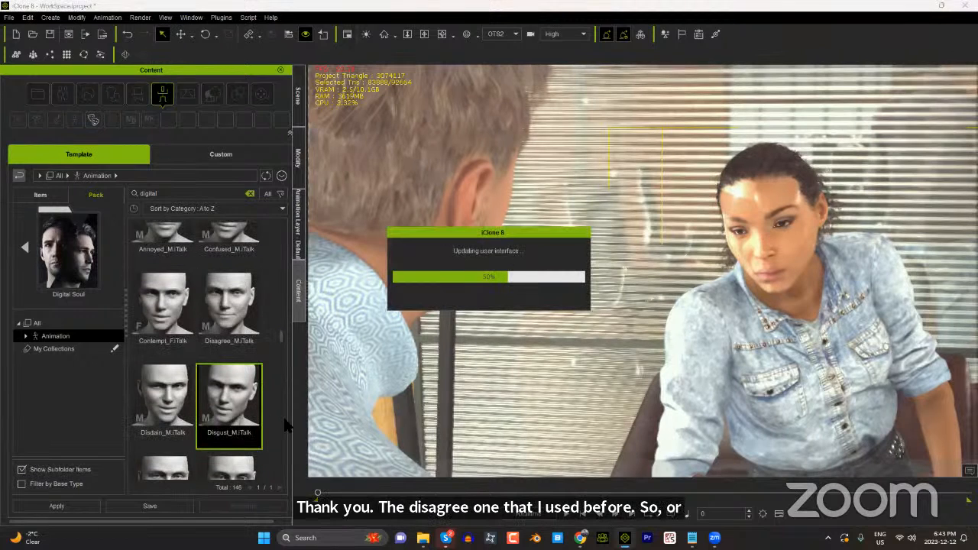
click(578, 514)
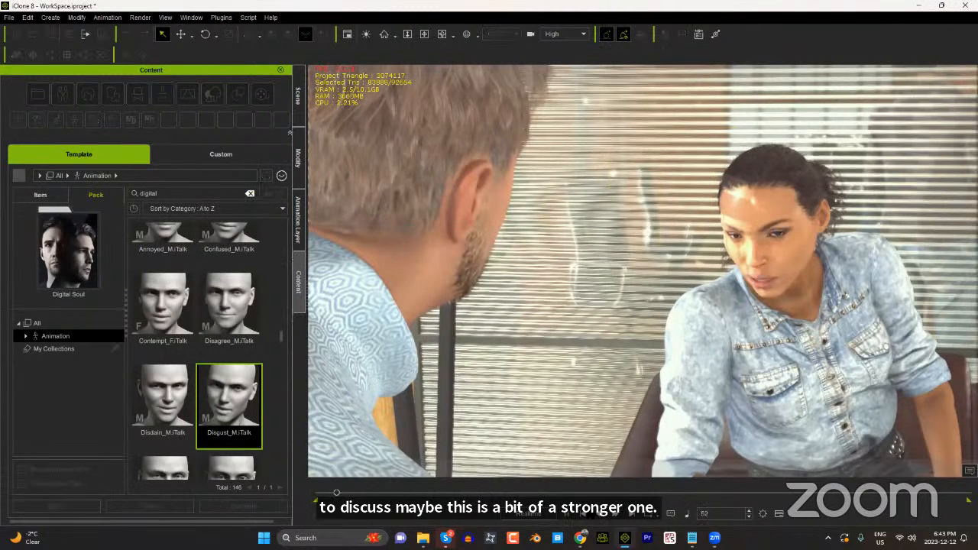
click(567, 514)
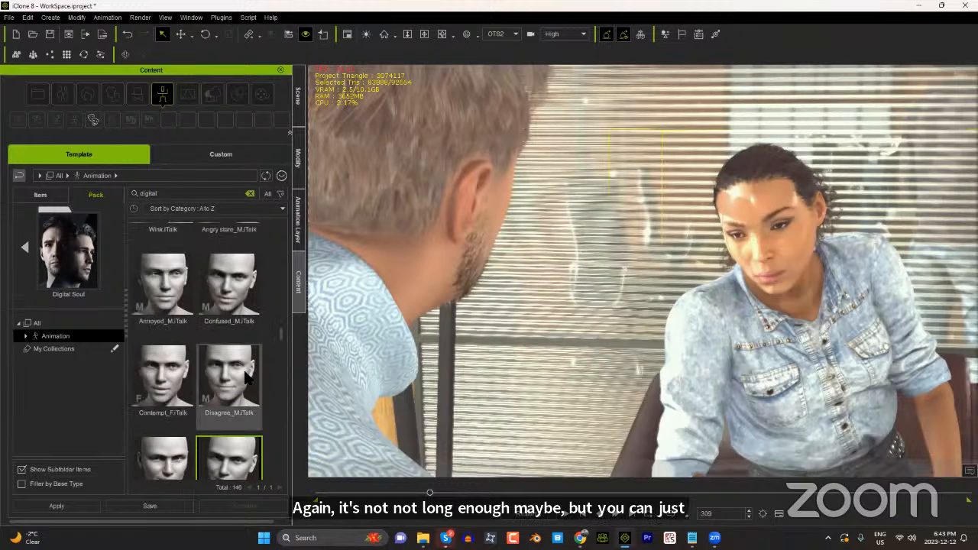
Step: Apply the Disagree_M facial animation to the woman at frame 309, play it back and return to frame 0
scroll(271, 362, up, 1)
double_click(260, 384)
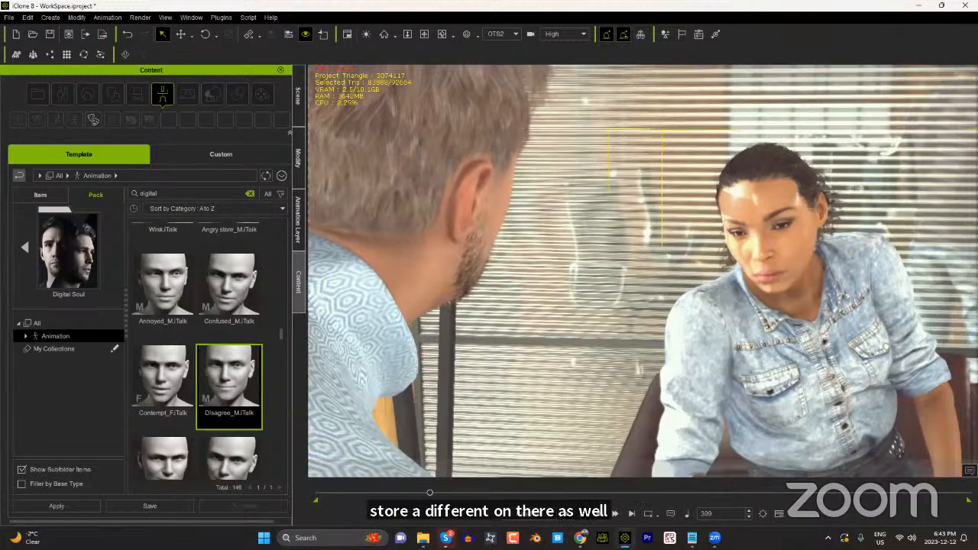
click(571, 521)
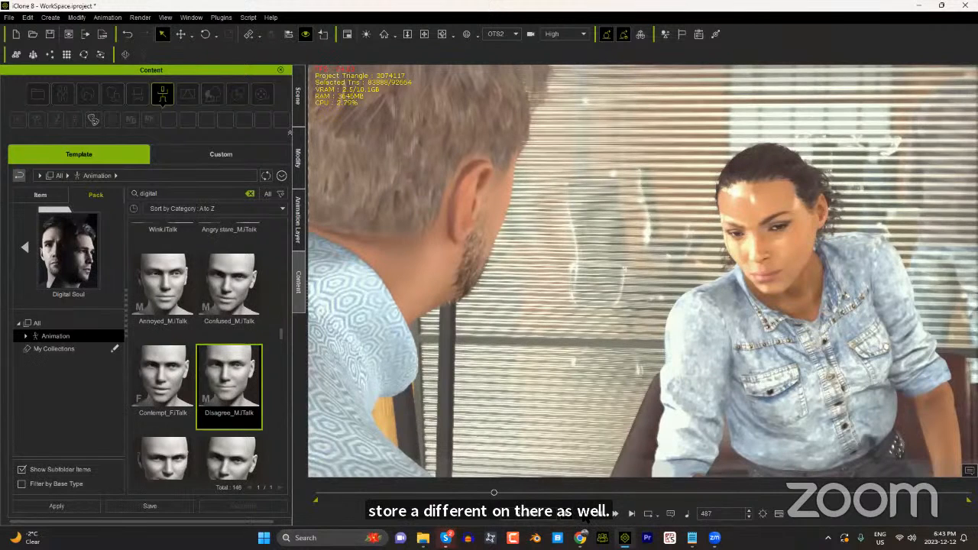
click(589, 520)
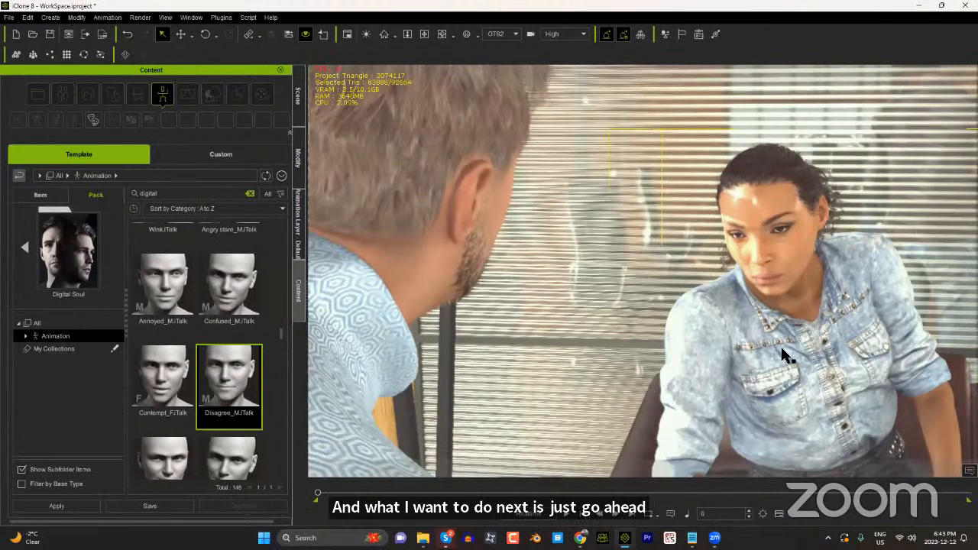
Step: Create a facial script for the woman with AccuLips and load the audio file 01 from the AccuFace folder
click(298, 162)
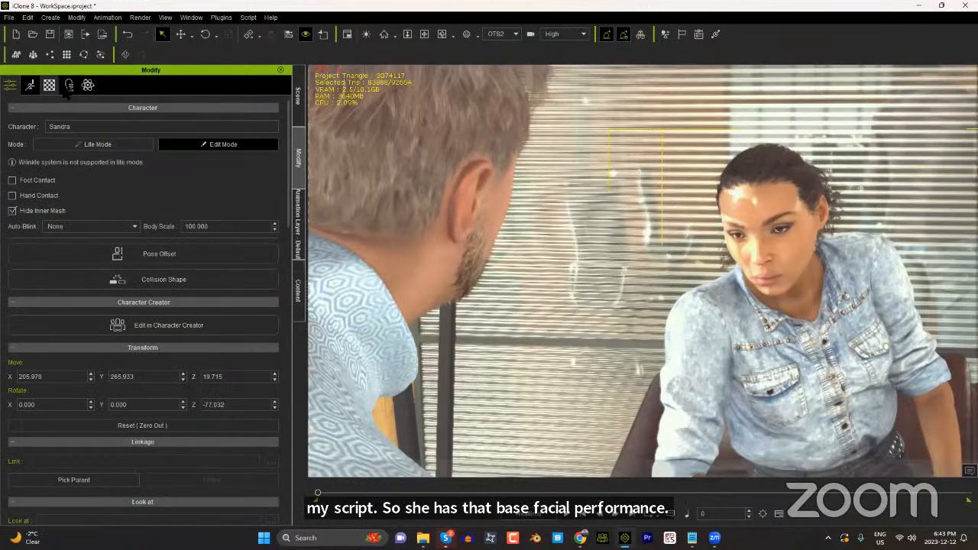
click(31, 85)
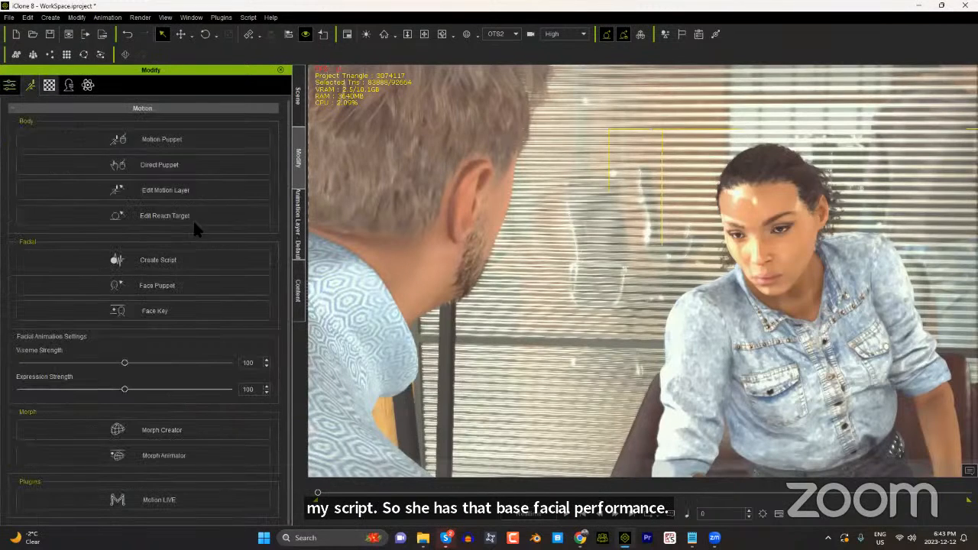
click(164, 261)
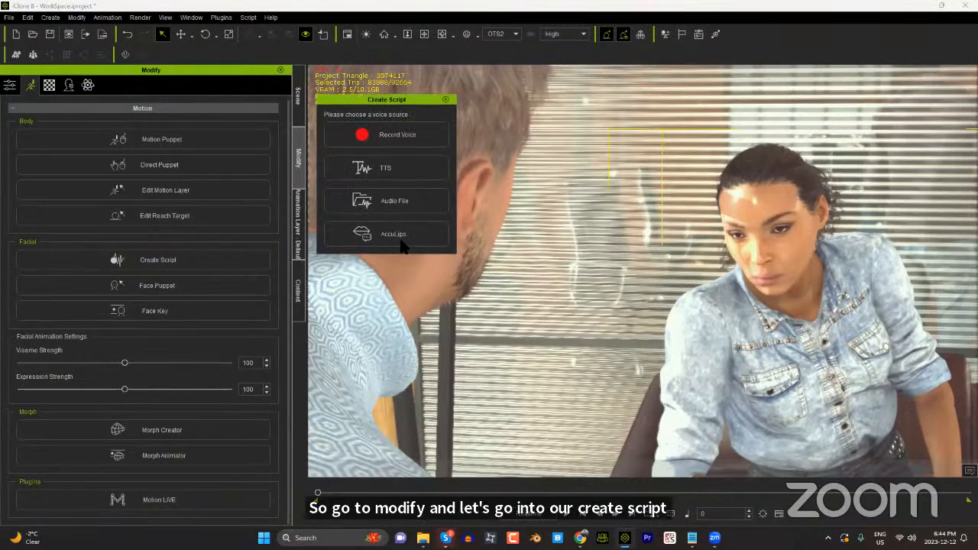
click(395, 233)
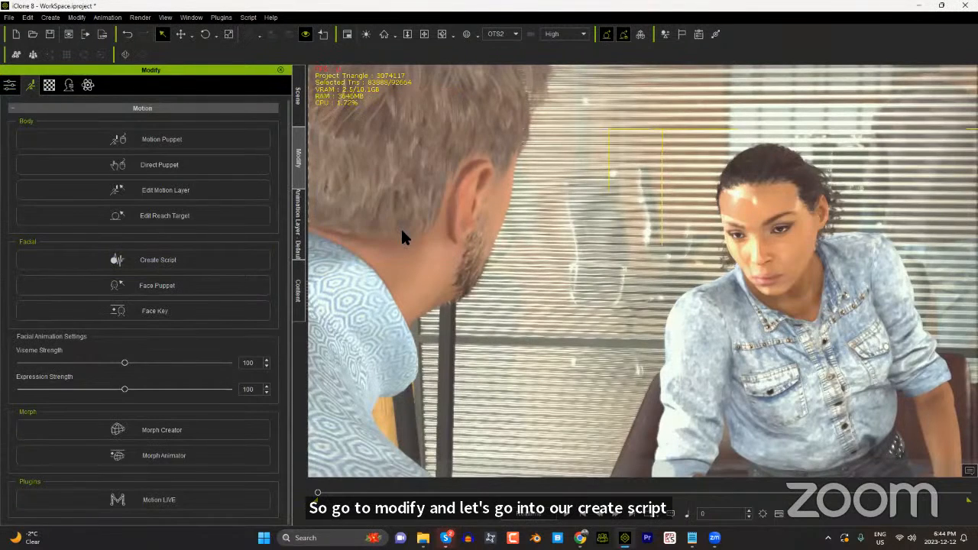
click(222, 94)
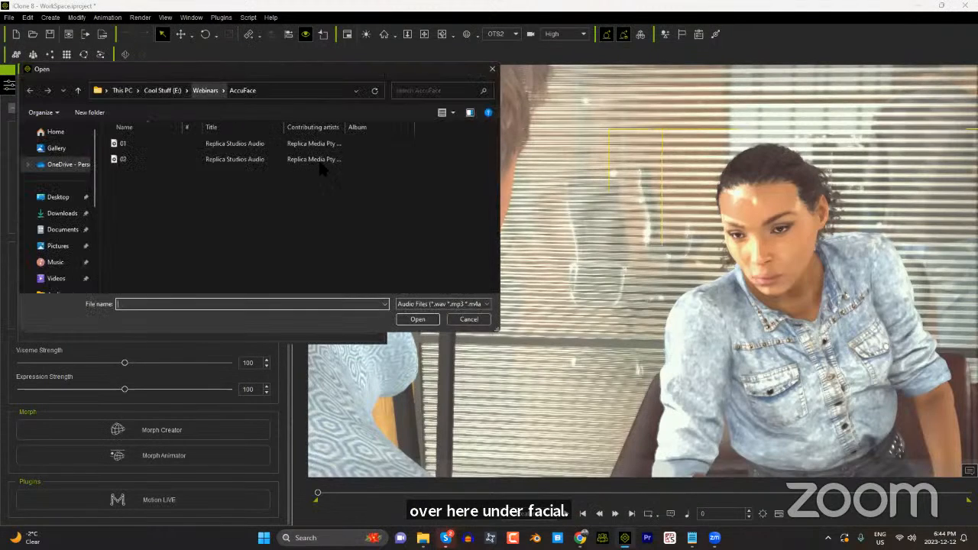
double_click(130, 145)
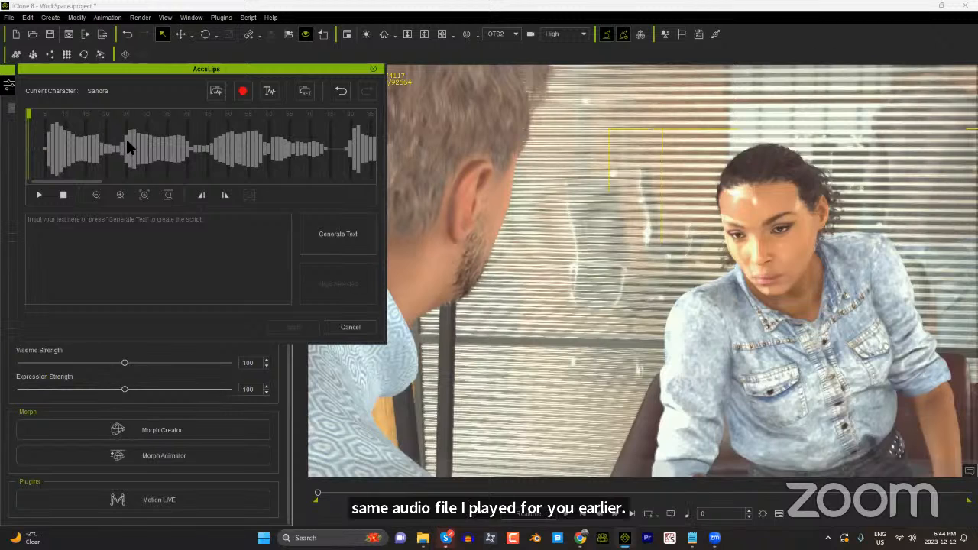
Step: Generate the transcript from the loaded audio, preview it and apply the AccuLips lip-sync to the woman
click(350, 239)
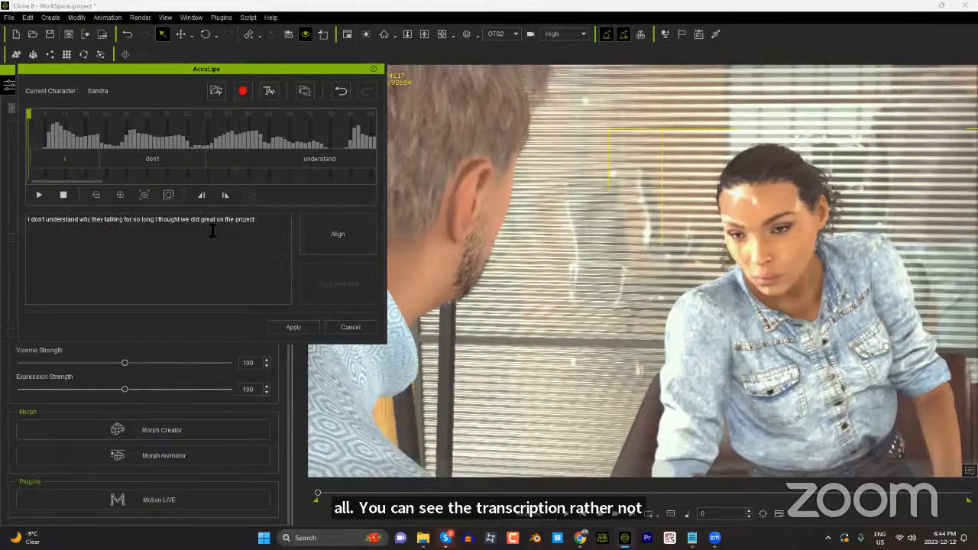
click(39, 195)
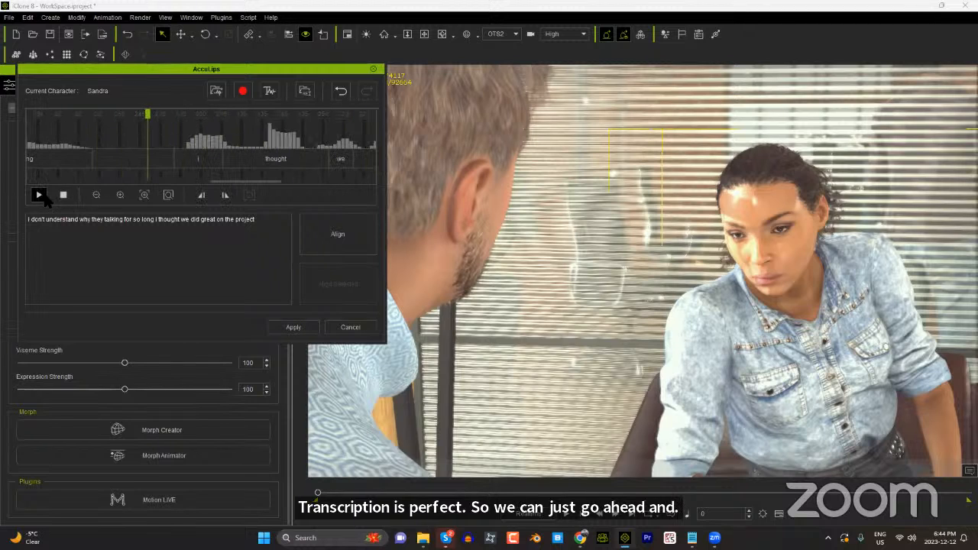
click(39, 196)
click(293, 328)
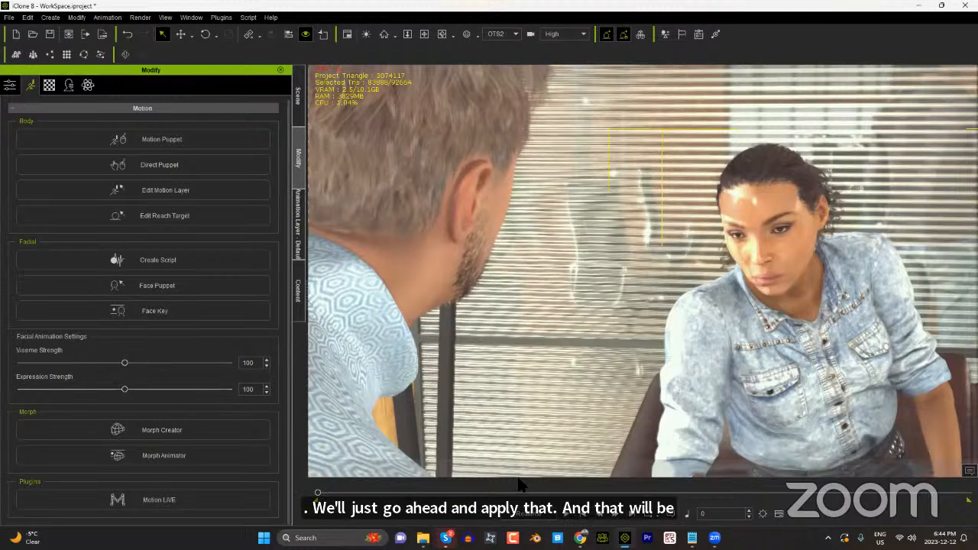
Step: Show the Timeline and move the Disagree_M clip to about frame 159 to blend with the end of Disgust_M, then return to frame 0
key(F3)
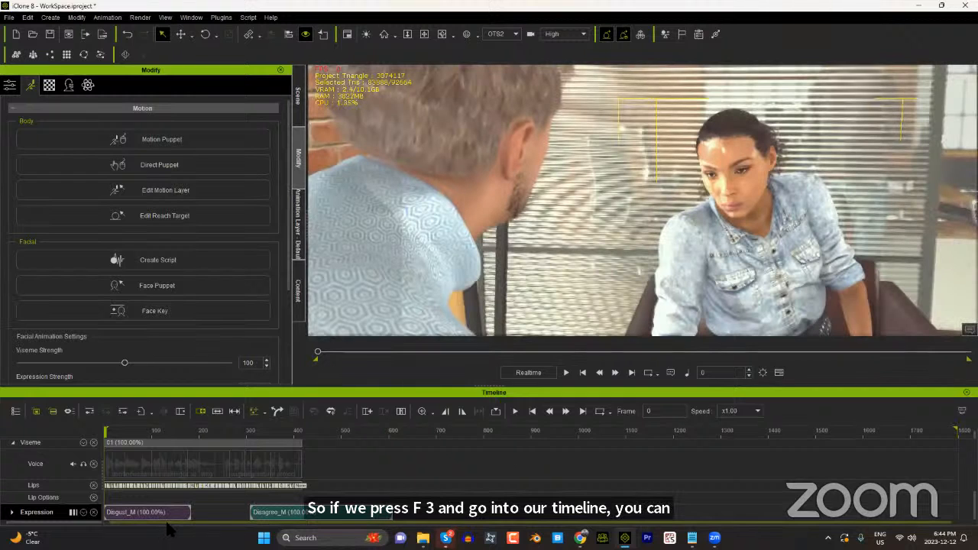
scroll(164, 489, up, 5)
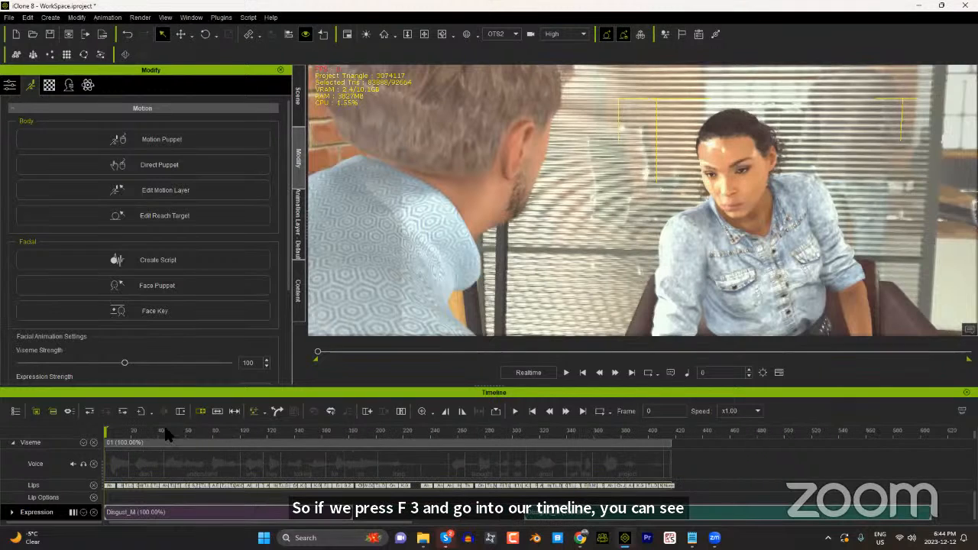
click(219, 431)
drag(254, 433, 353, 437)
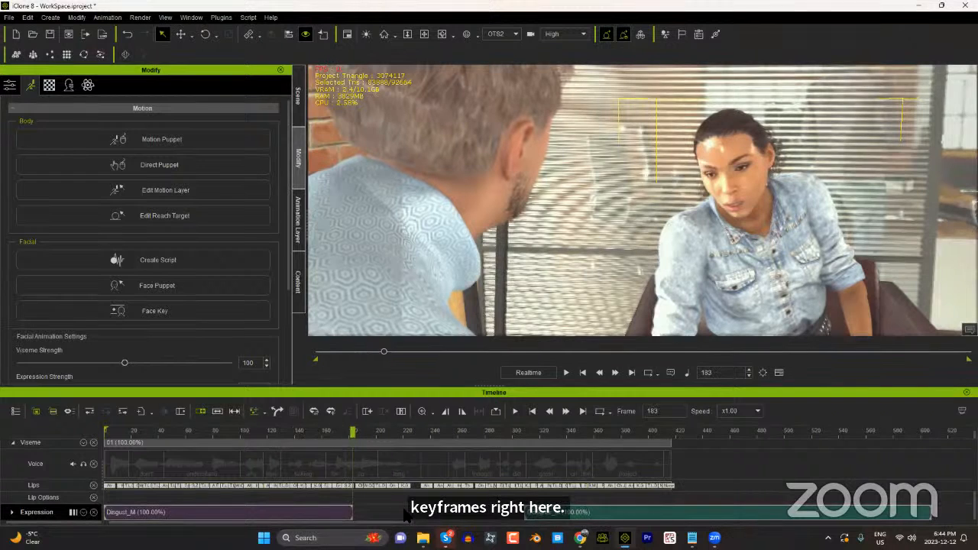
drag(607, 513, 402, 511)
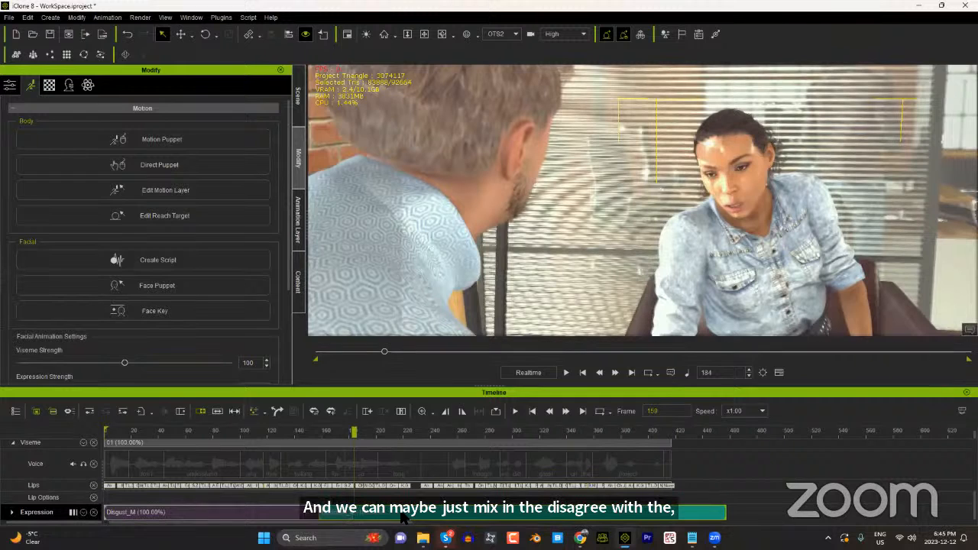
drag(142, 437, 78, 433)
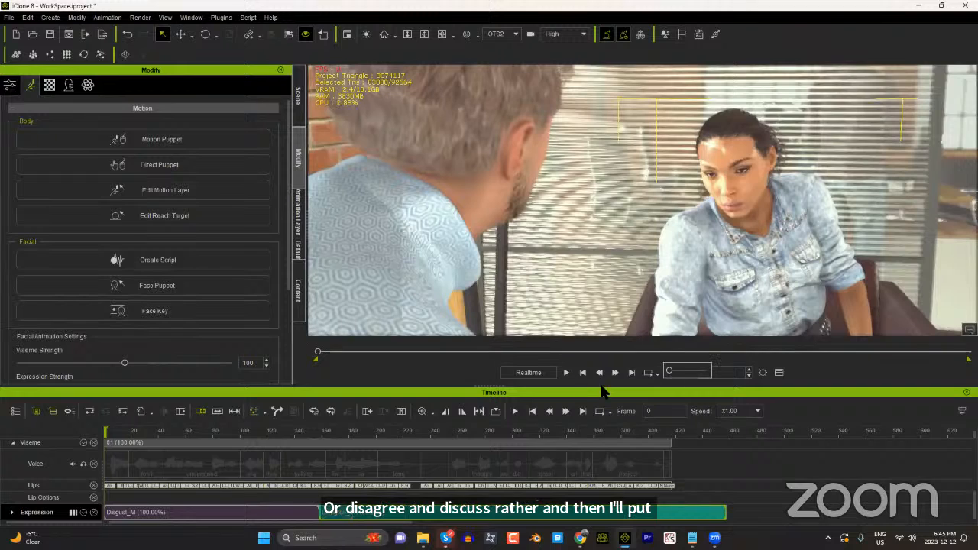
Step: Turn up the playback volume, play the woman's lip-synced dialogue to frame 442 and scrub back to frame 183
click(684, 374)
drag(669, 372, 705, 370)
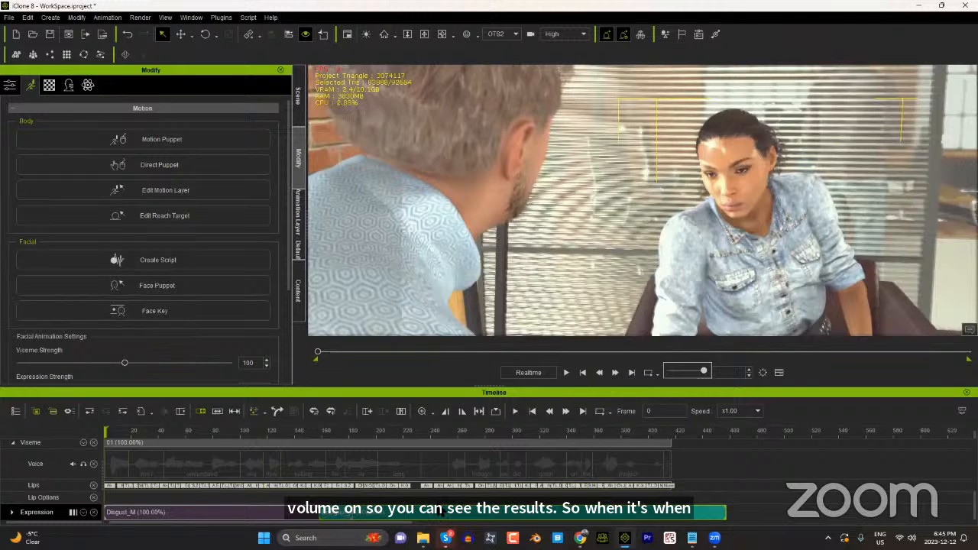
click(566, 372)
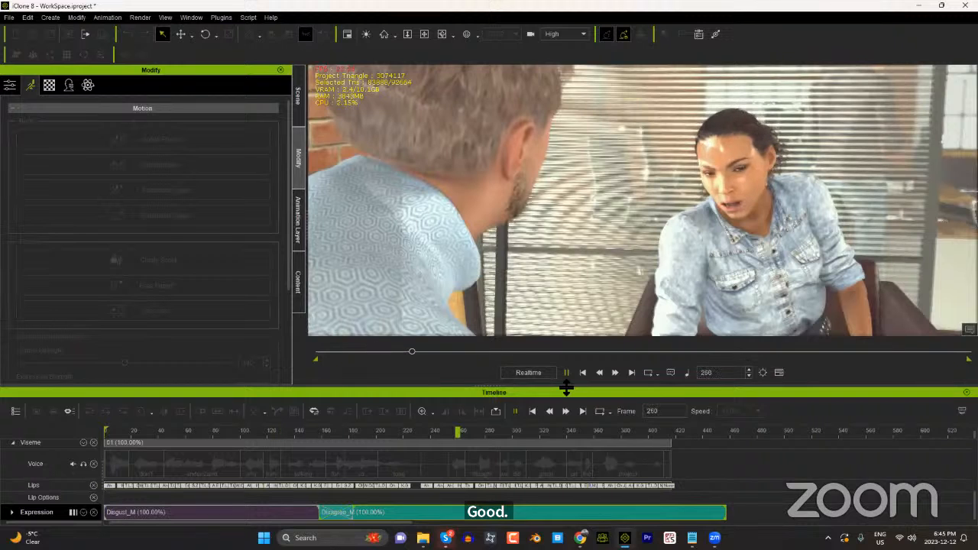
click(566, 374)
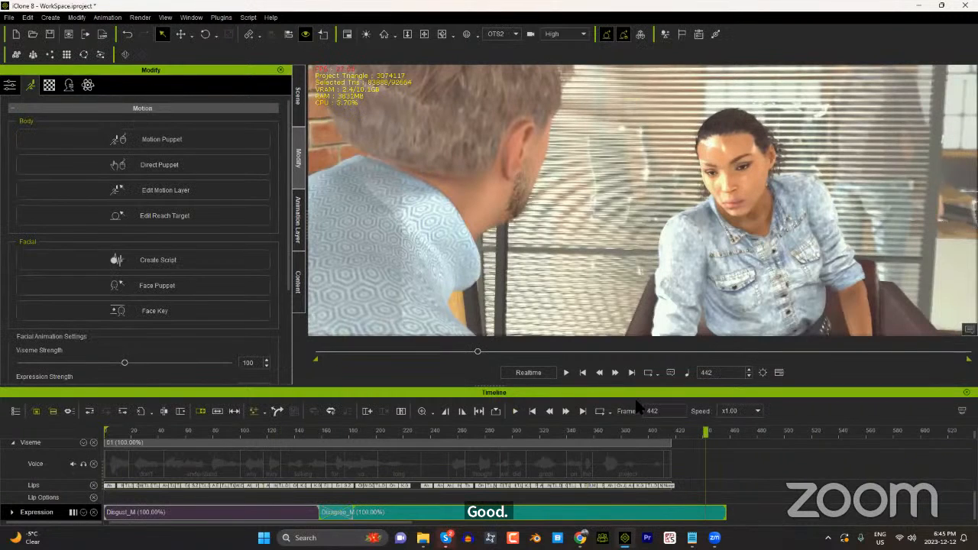
click(543, 432)
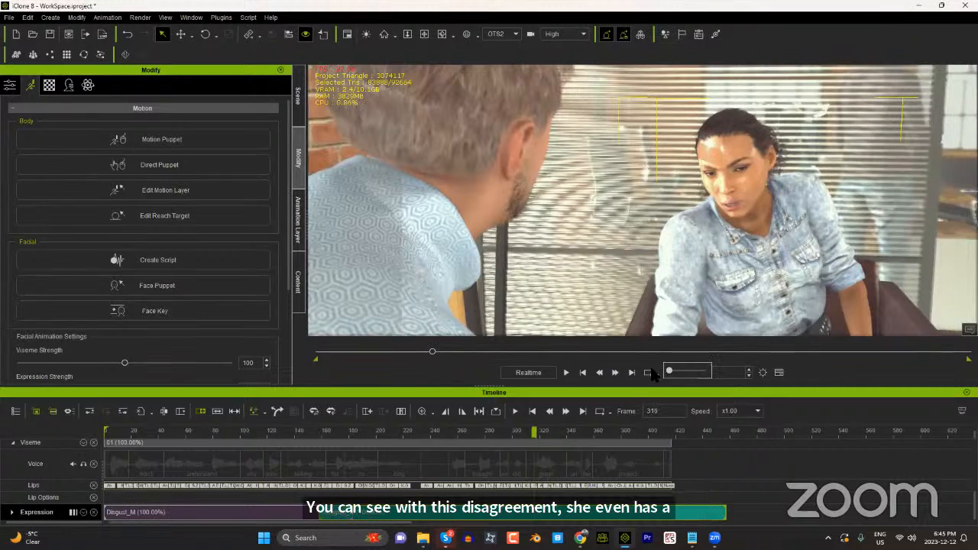
drag(473, 433, 354, 475)
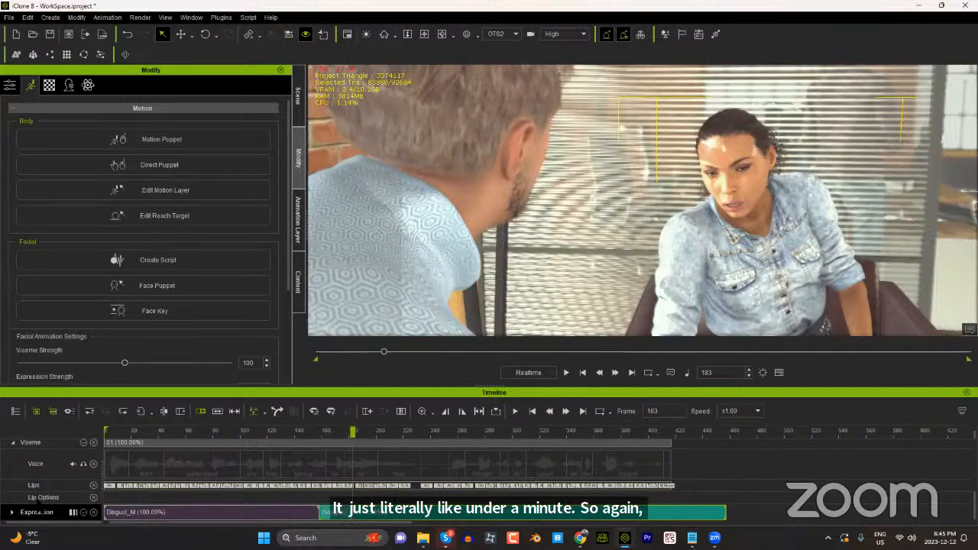
Step: At frame 0, make the man's head the Look At target for the woman
scroll(221, 486, down, 1)
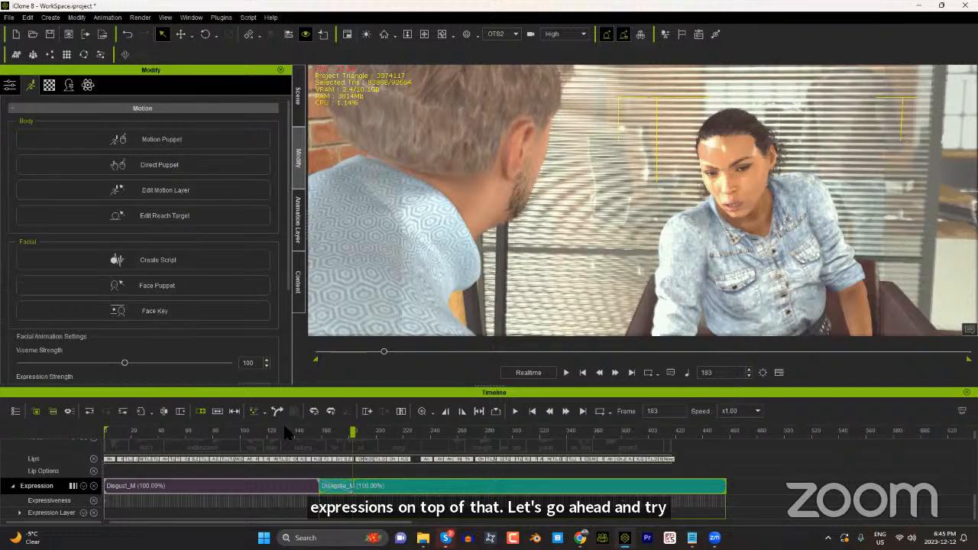
drag(248, 429, 204, 445)
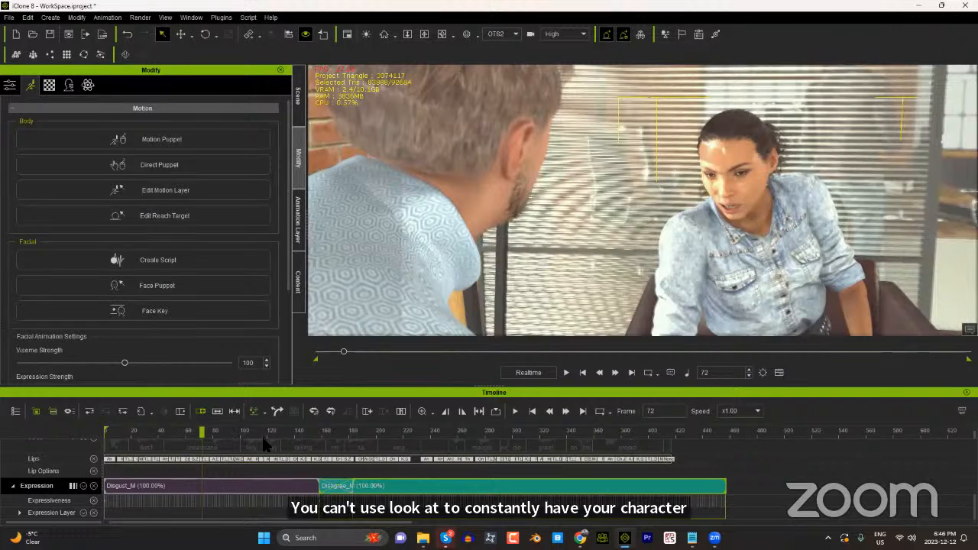
click(9, 86)
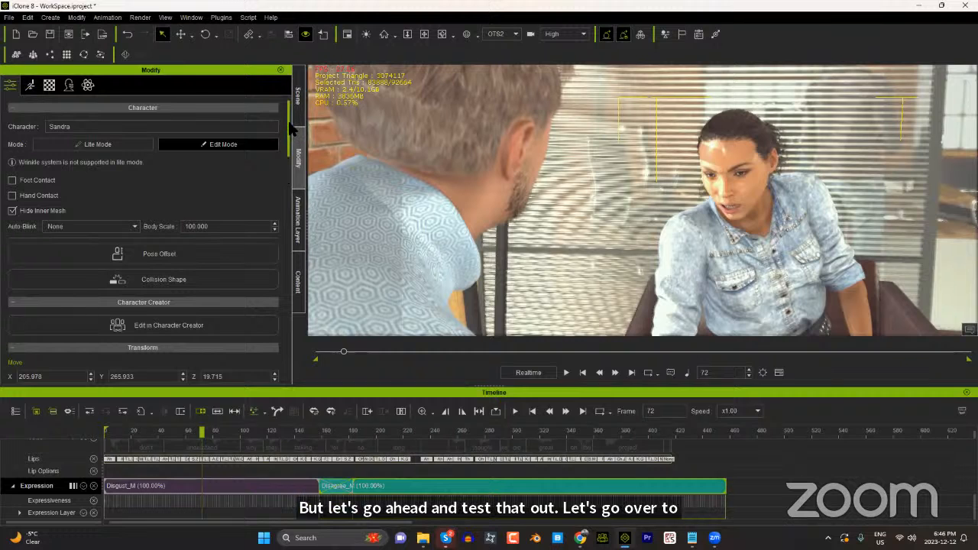
drag(290, 131, 280, 197)
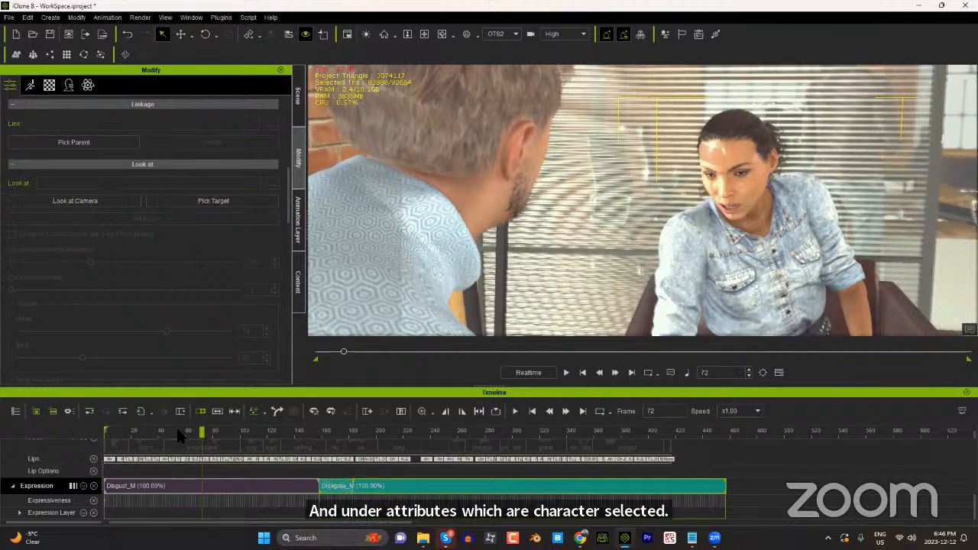
drag(207, 430, 120, 431)
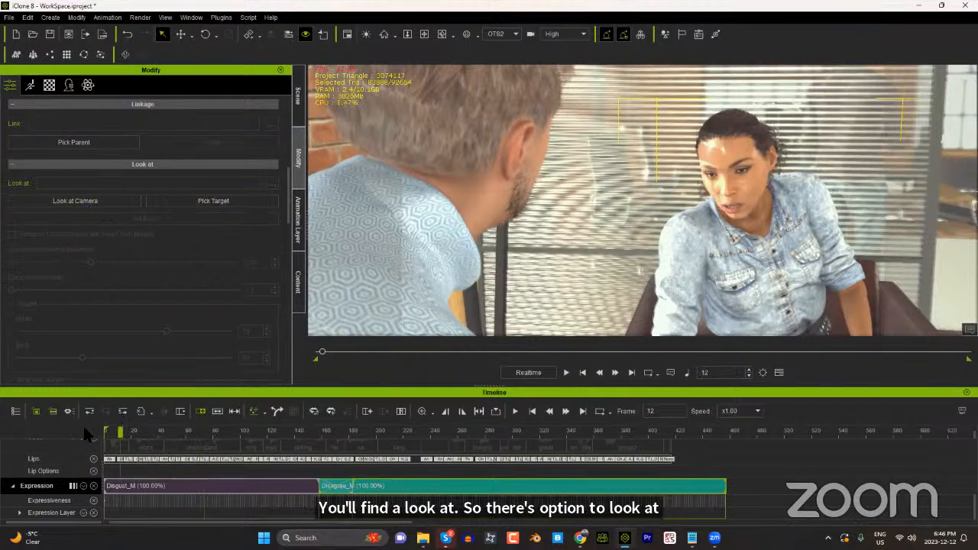
click(212, 201)
click(473, 146)
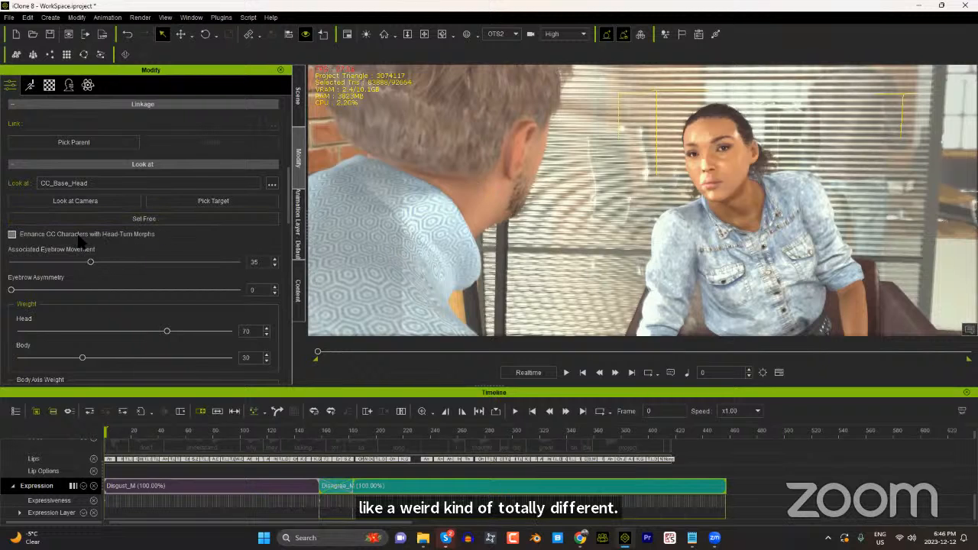
Step: Try the head-turn morph enhancement on and off, and lower the Look At head weight to 17
click(12, 235)
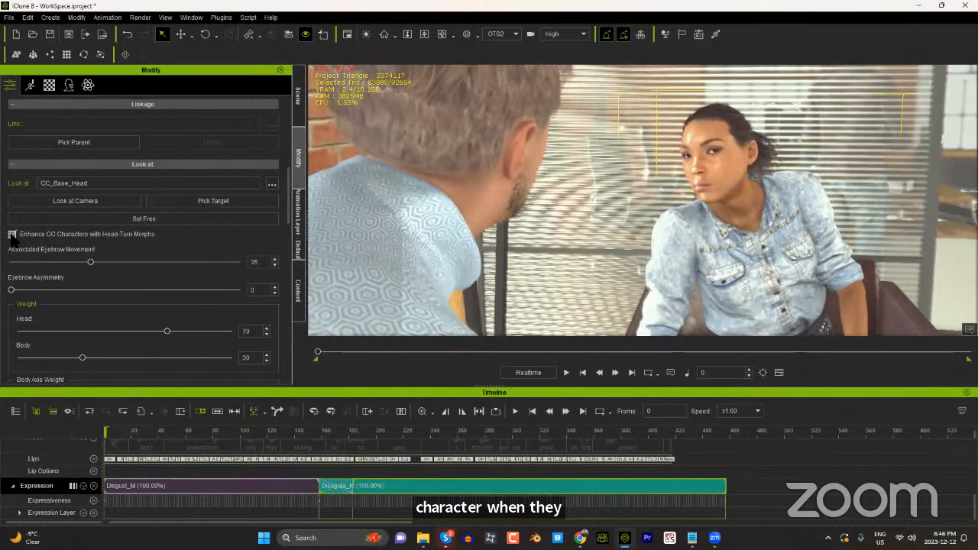
click(12, 233)
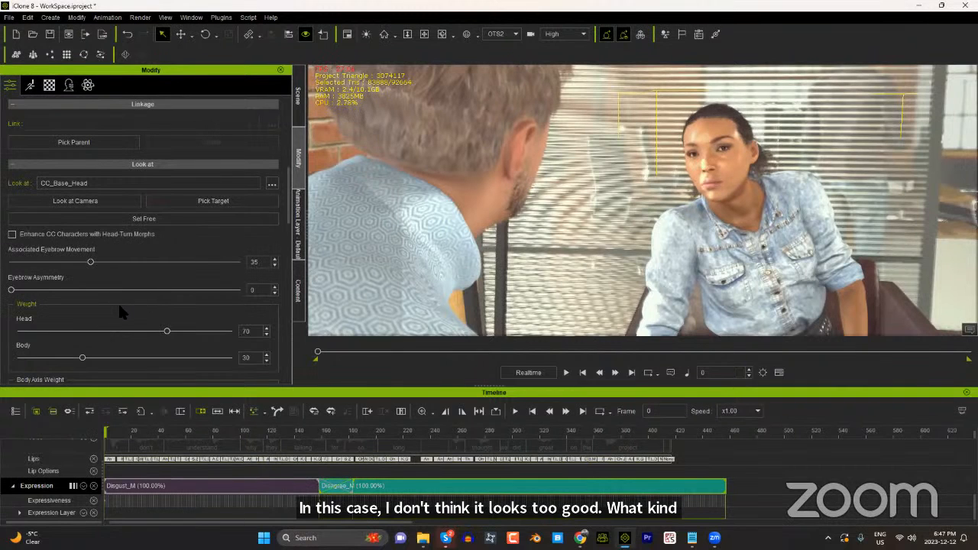
scroll(141, 304, down, 2)
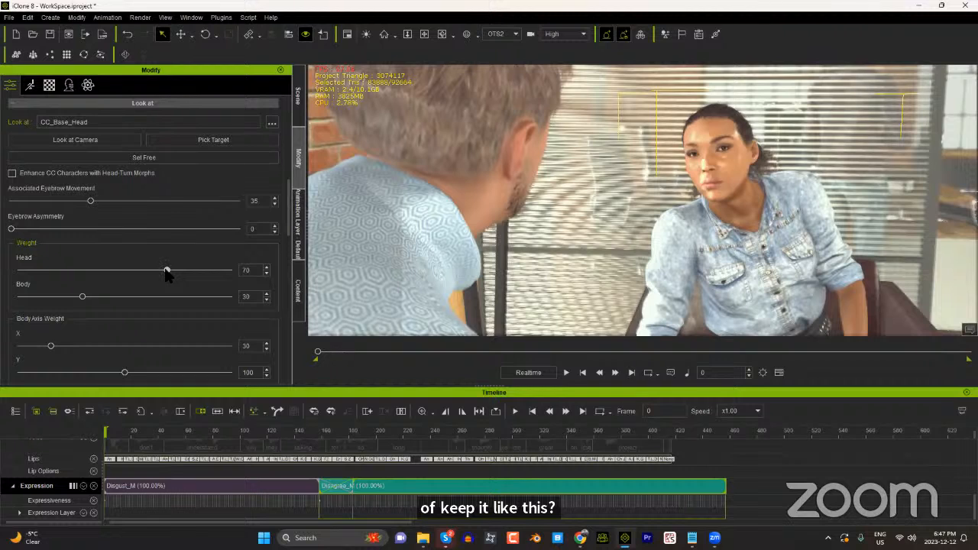
drag(166, 273, 18, 269)
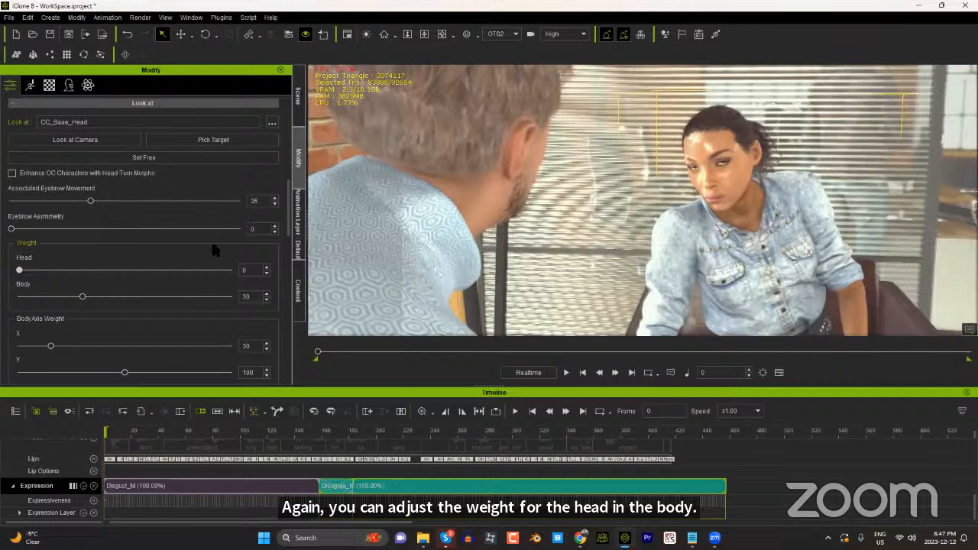
click(165, 270)
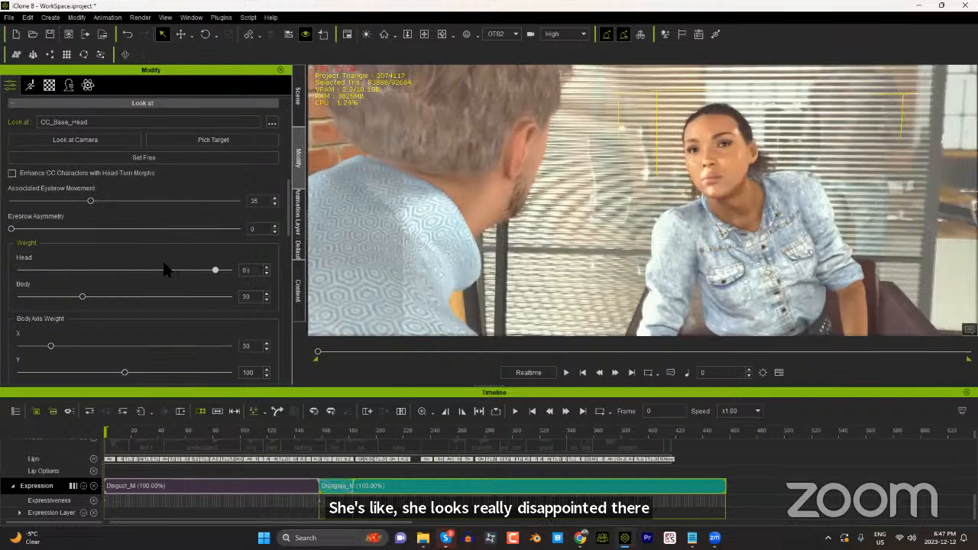
click(165, 270)
click(49, 281)
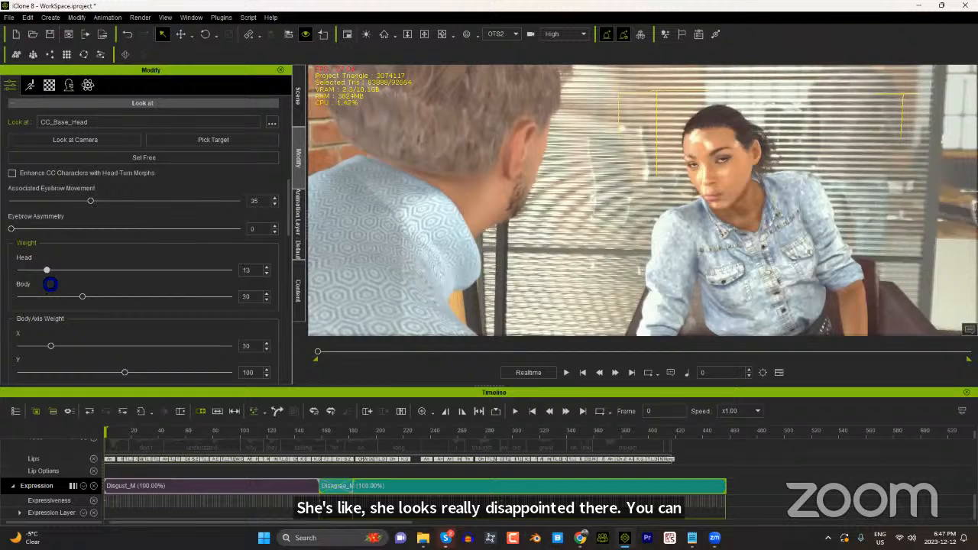
Step: Set the woman's Look At body axis weights to 33 on X and 15 on Z
scroll(98, 337, down, 3)
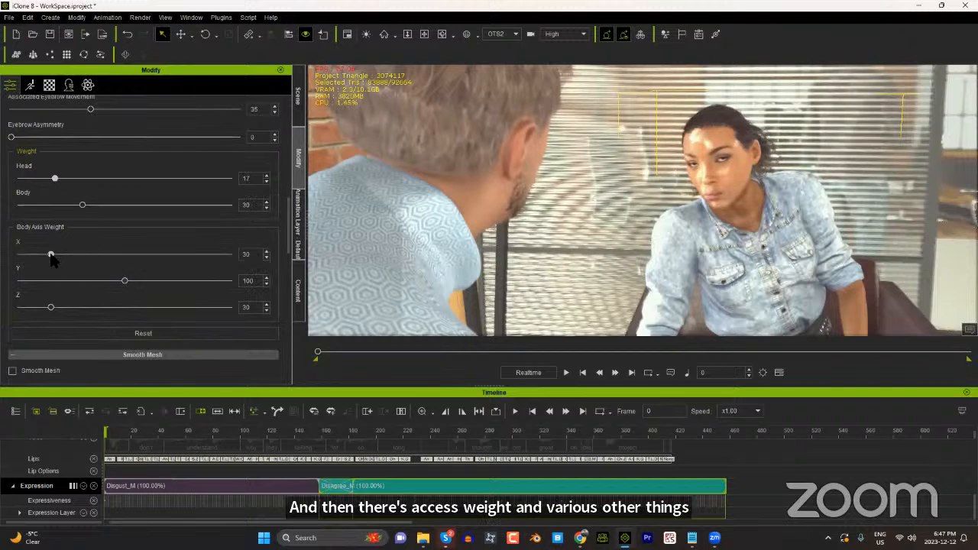
click(91, 255)
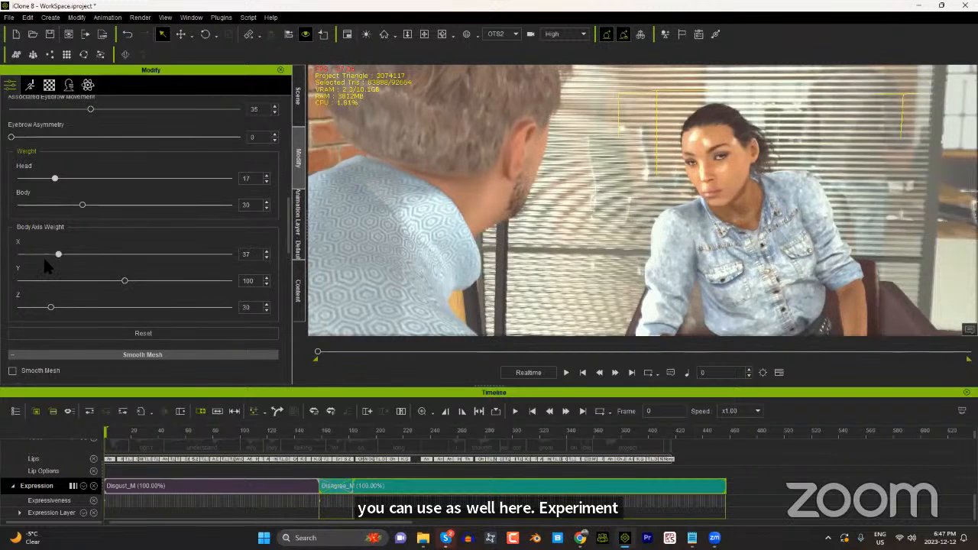
click(44, 256)
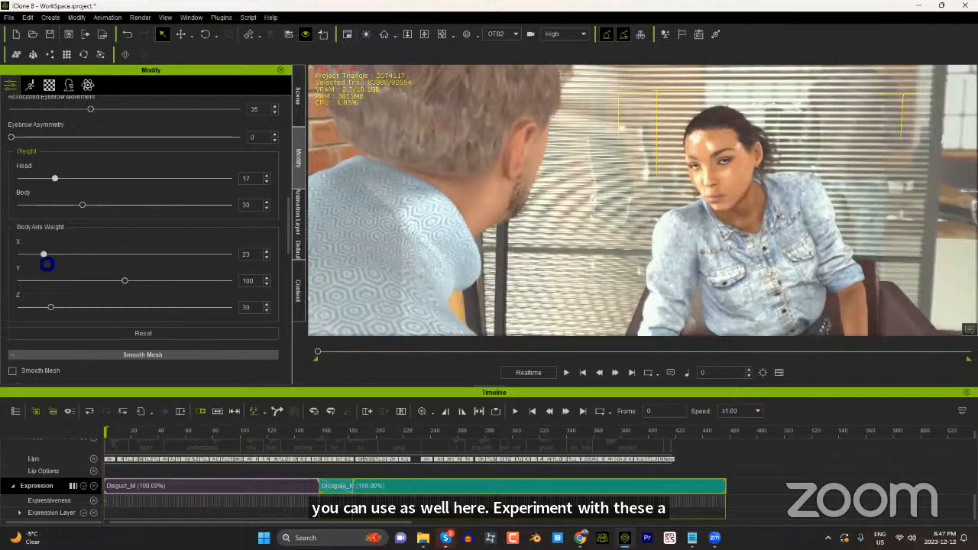
click(52, 308)
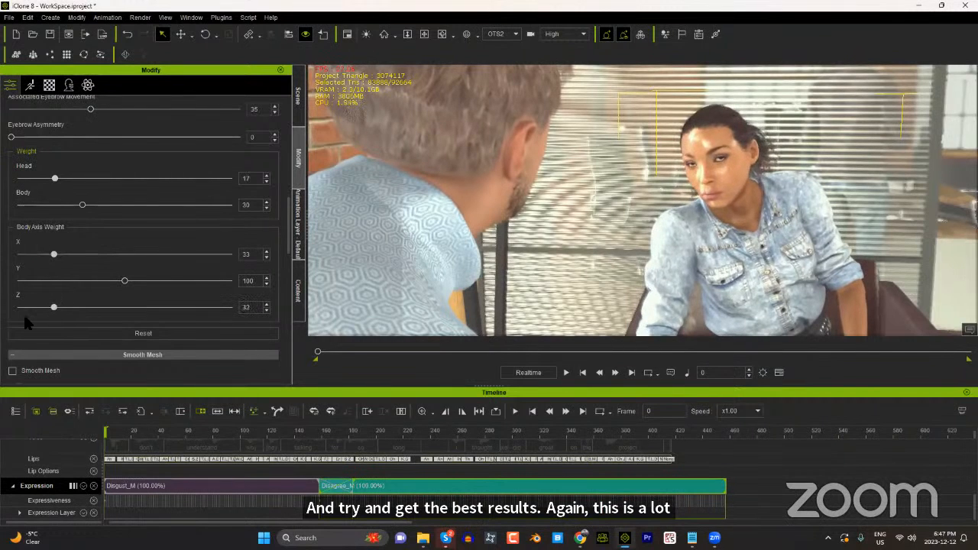
click(23, 309)
click(34, 308)
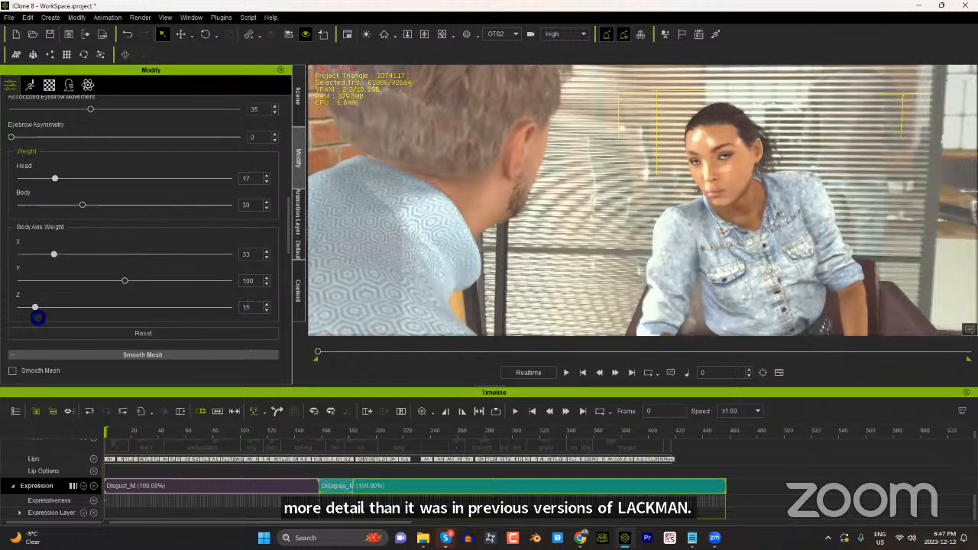
Step: Set the woman's Look At weights to 43 for the head and 25 for the body, and set the look-at free at frame 0
click(127, 183)
click(127, 181)
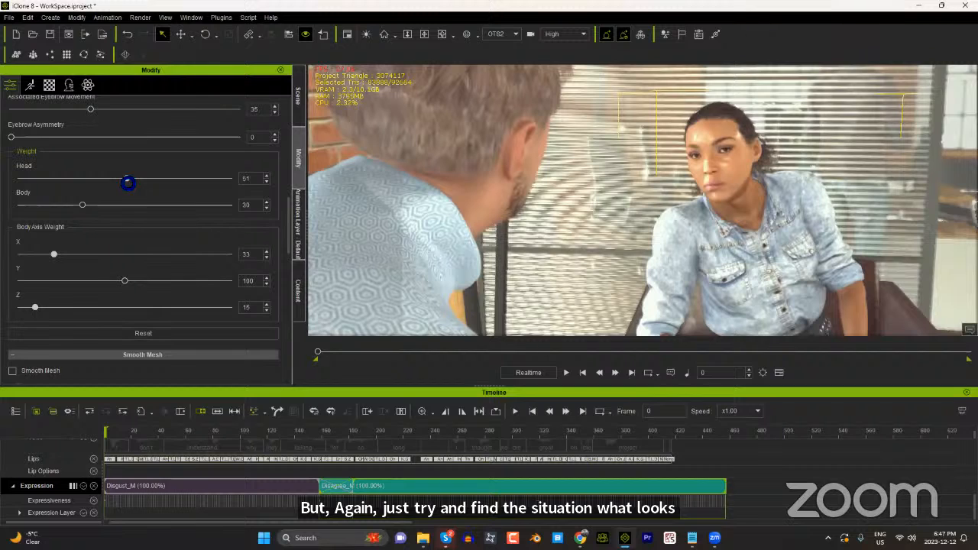
drag(128, 183, 116, 205)
click(85, 210)
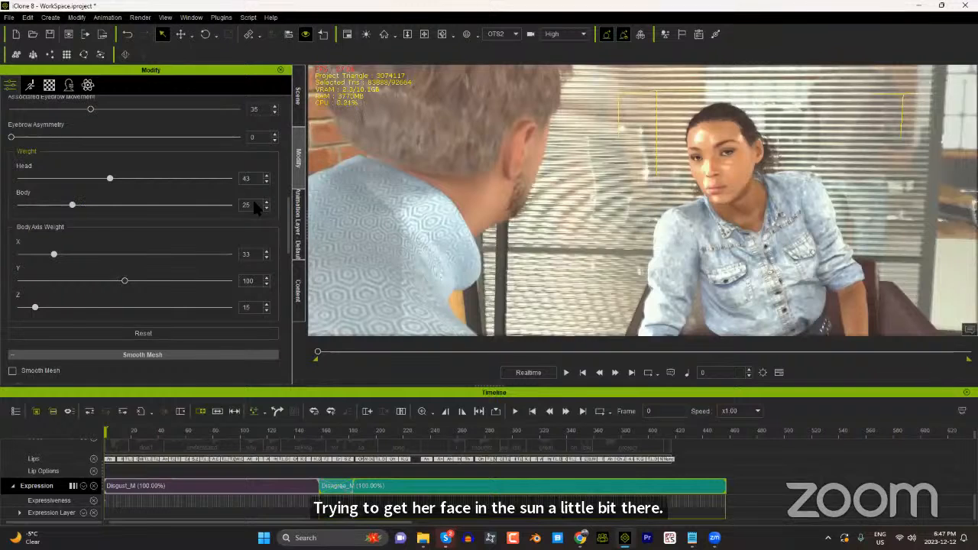
scroll(132, 198, up, 3)
click(178, 174)
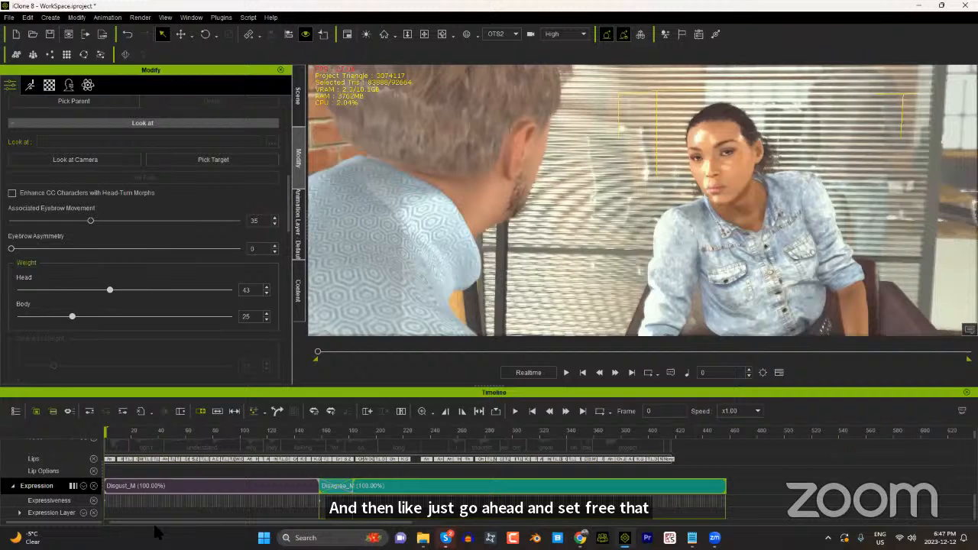
Step: Lower the playback volume, play the woman's dialogue from about frame 38 and go back to frame 111
drag(137, 430, 176, 433)
click(127, 432)
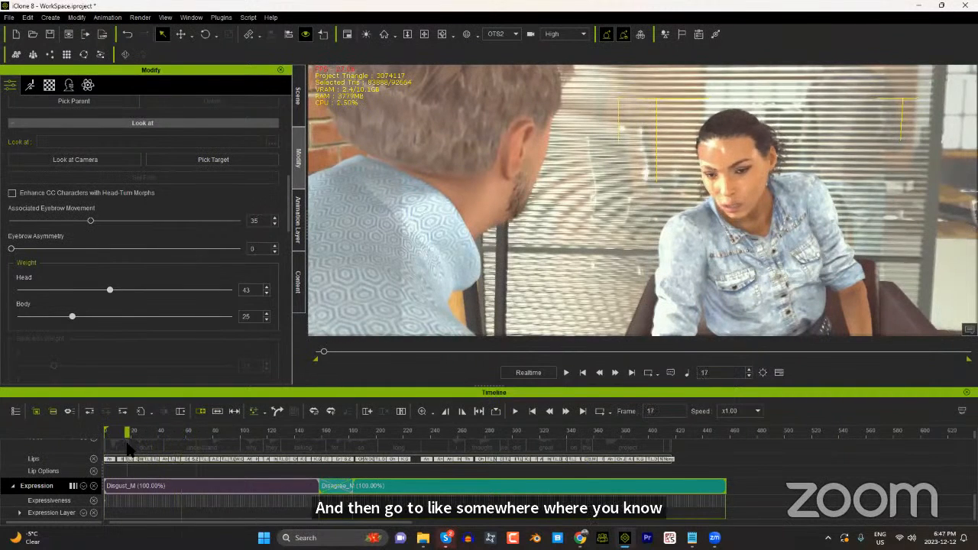
click(177, 432)
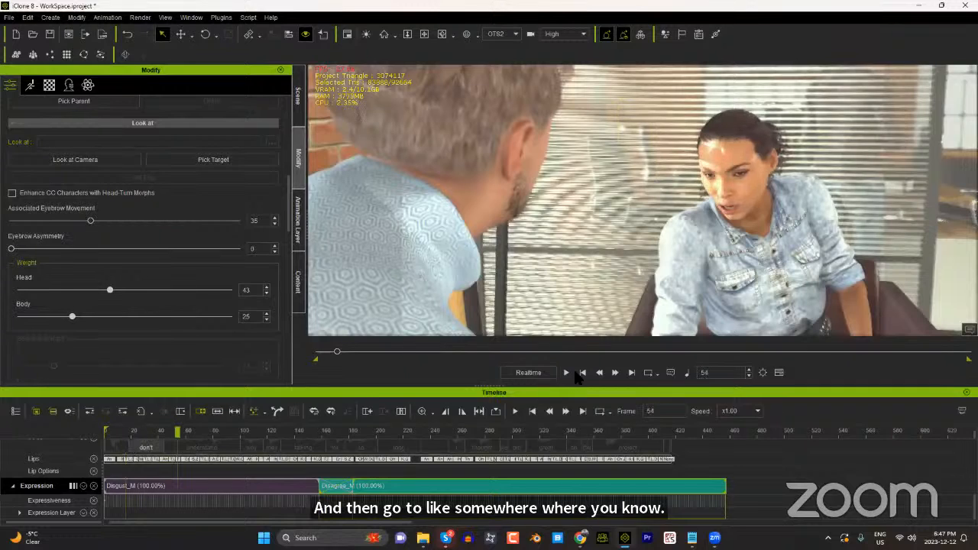
click(685, 372)
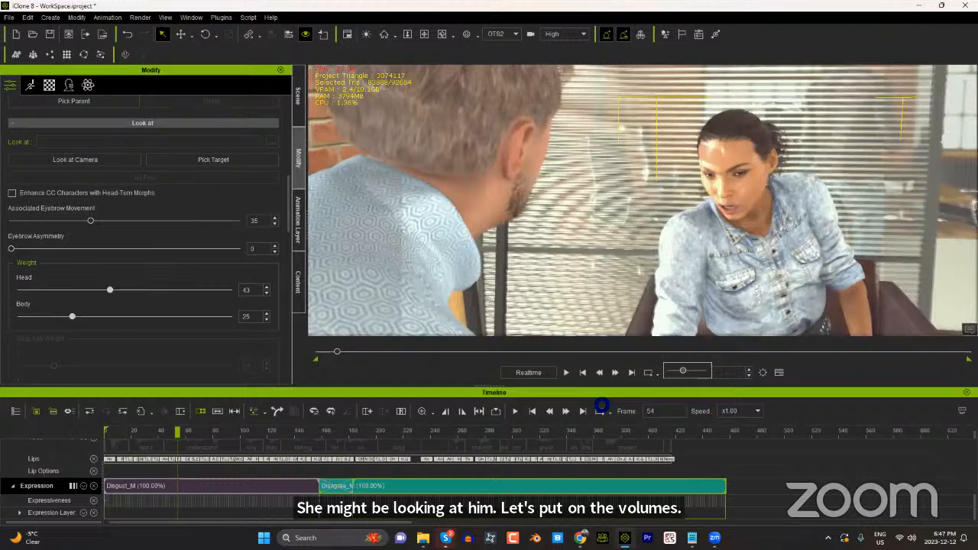
click(156, 432)
key(space)
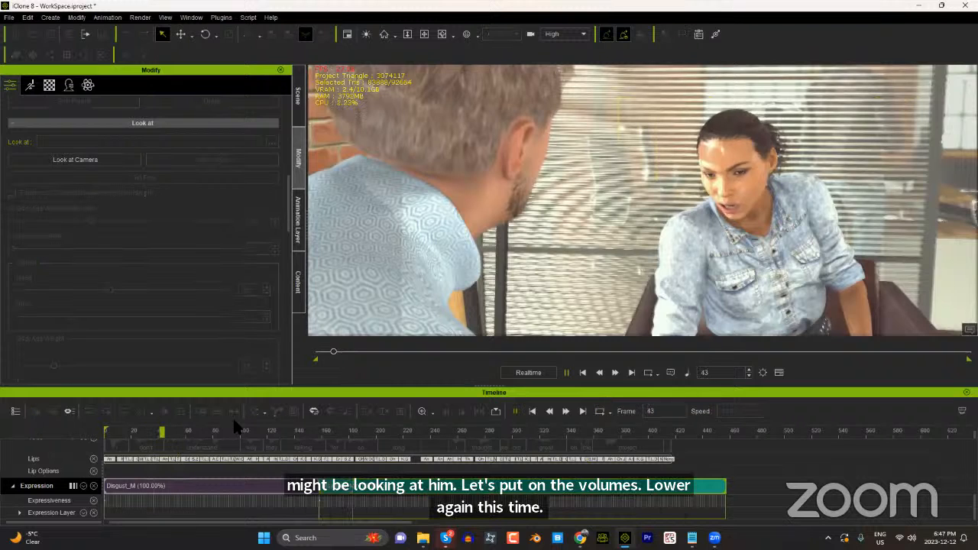
key(space)
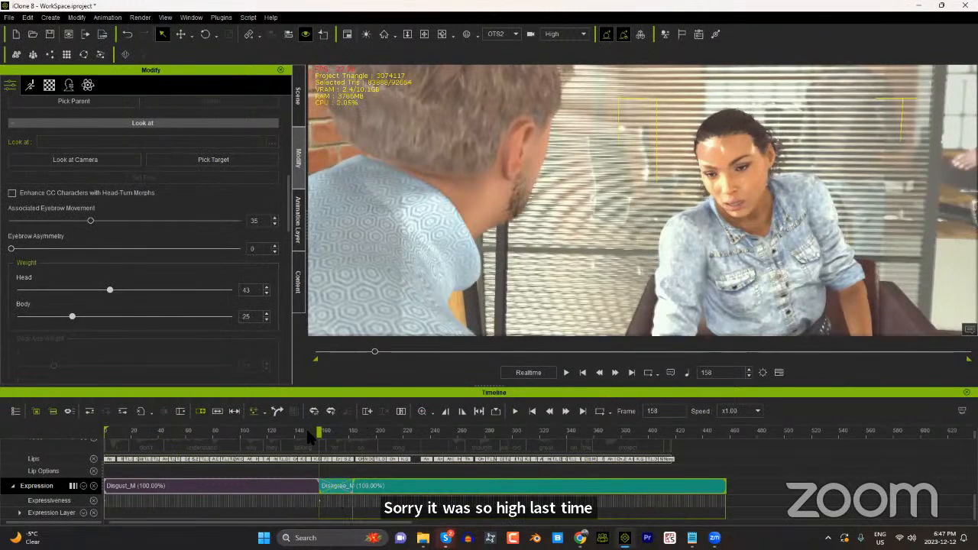
click(254, 433)
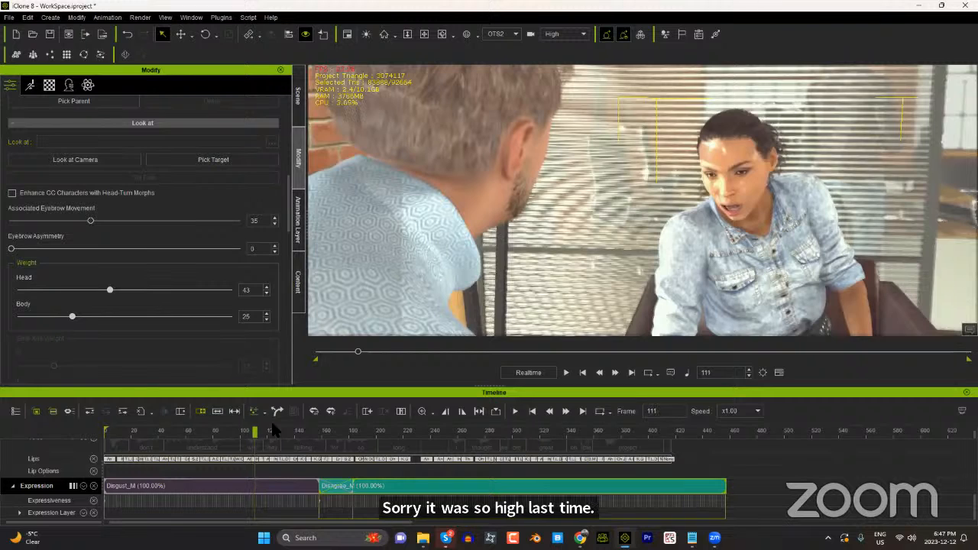
Step: At frame 111, make the woman look at the man's head again with a head weight of 60
click(216, 161)
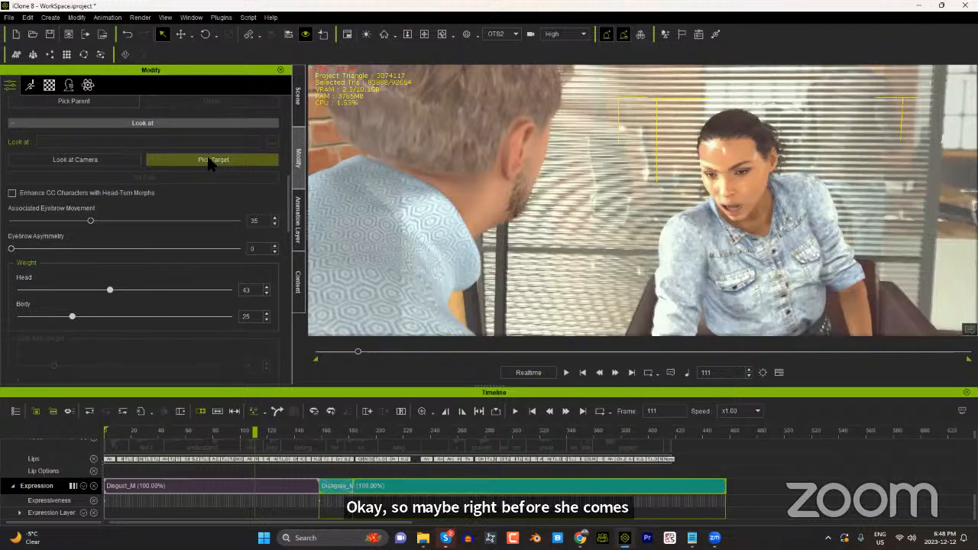
click(474, 128)
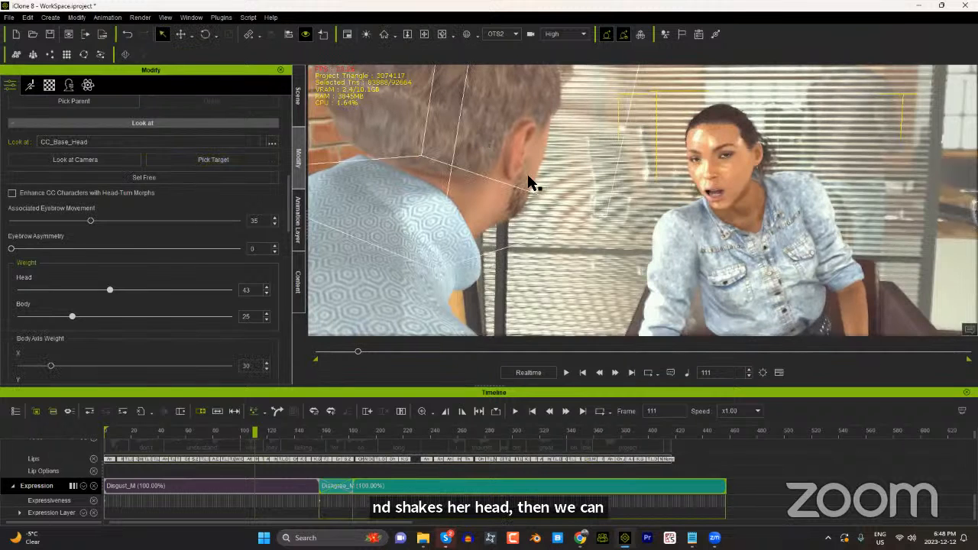
click(145, 290)
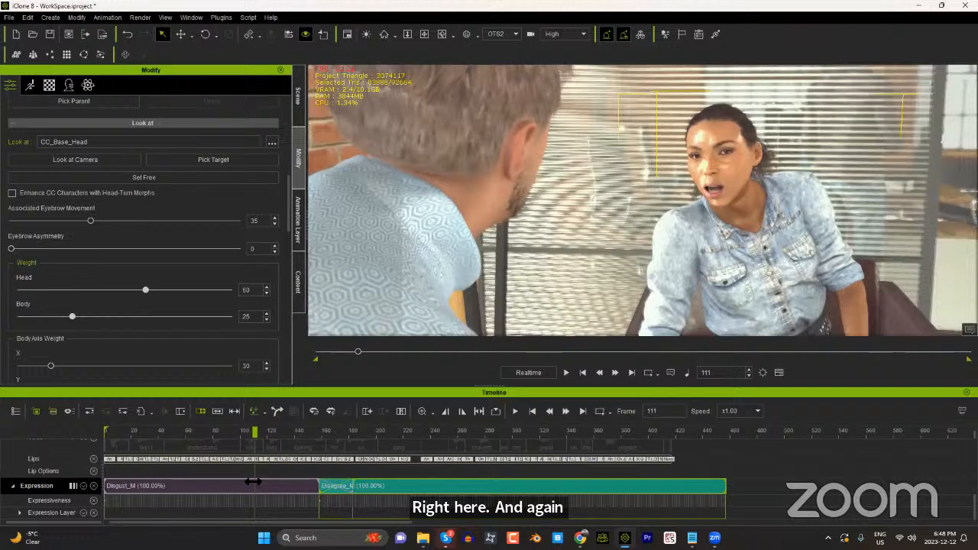
Step: Limit the woman's timeline tracks to Collect Clip and Constraint, hiding Transform, Motion, Viseme and Expression, and expand the Constraint track
scroll(74, 481, up, 2)
scroll(72, 476, up, 2)
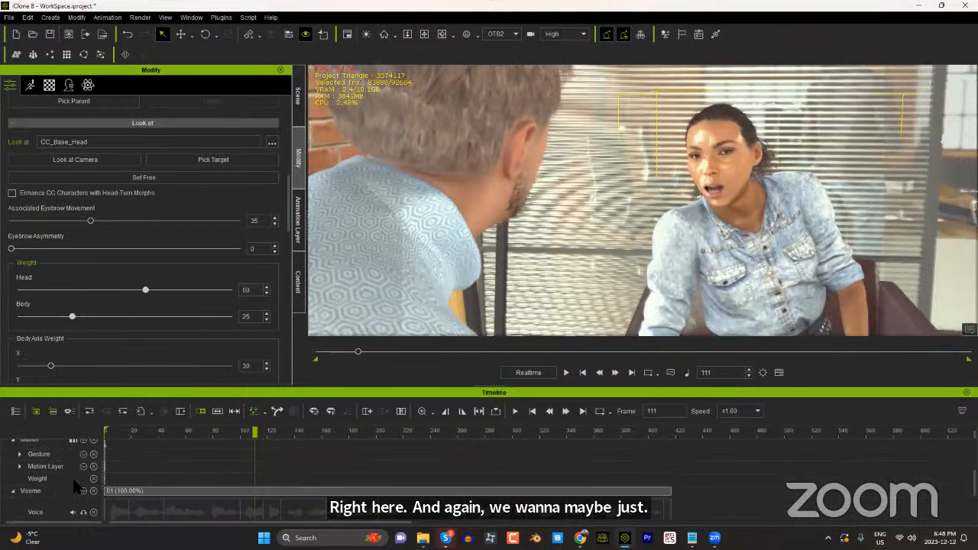
scroll(74, 483, up, 3)
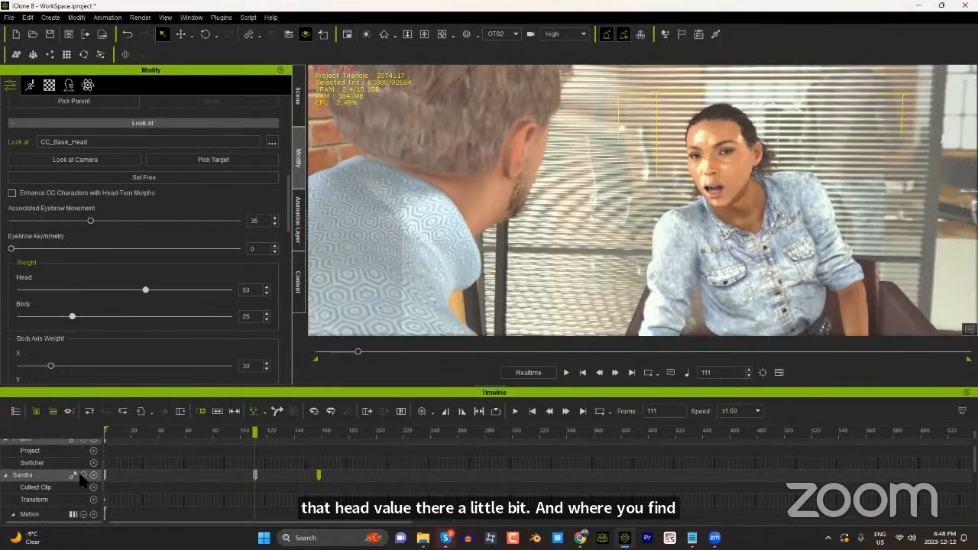
click(82, 474)
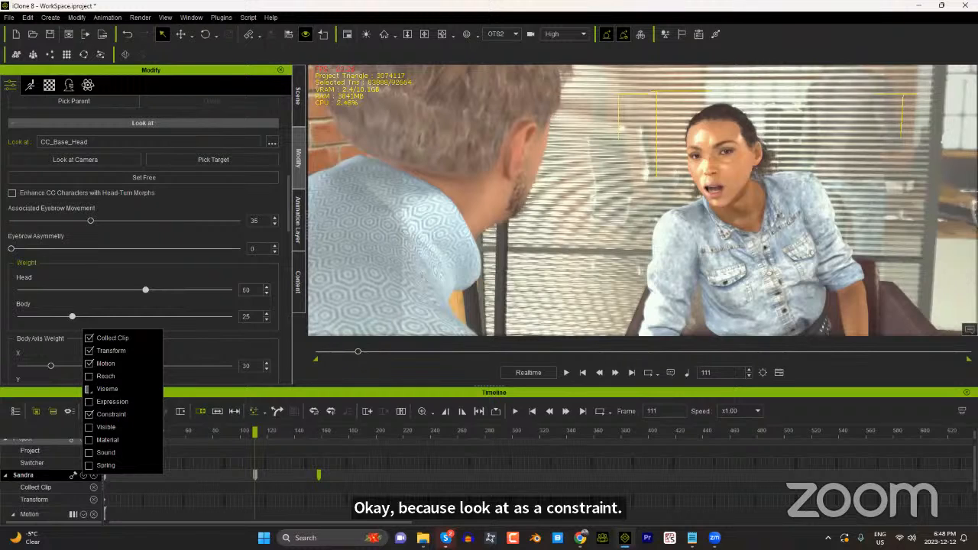
click(88, 363)
click(89, 350)
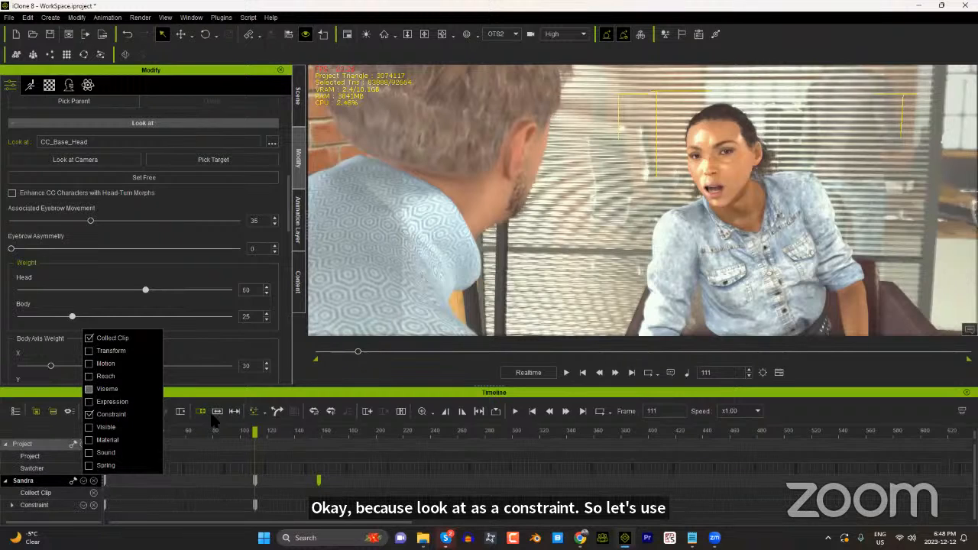
click(246, 393)
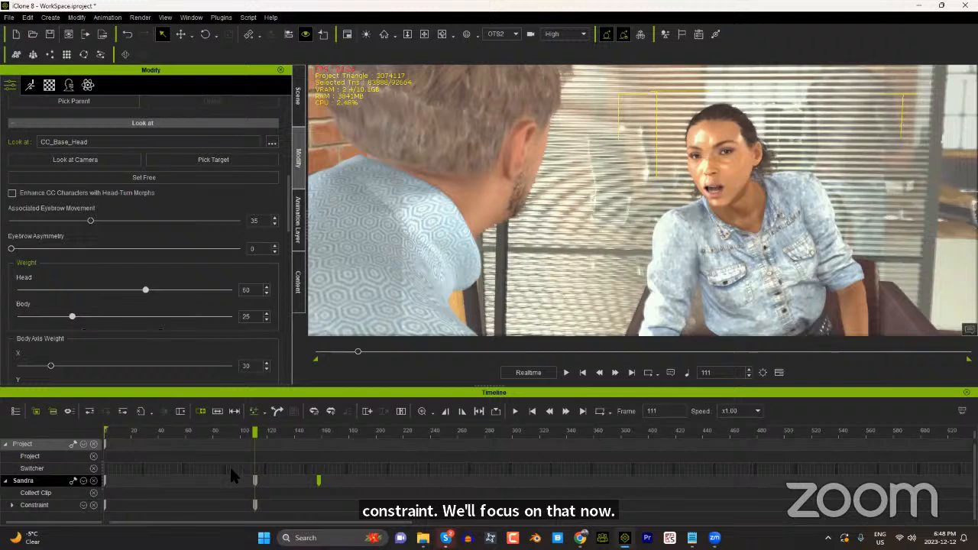
click(11, 505)
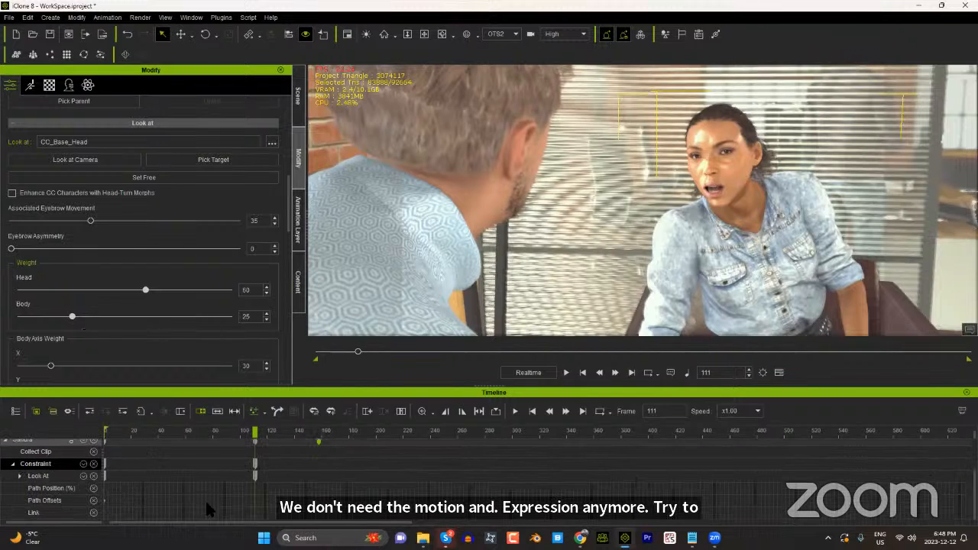
Step: Expand the woman's Look At constraint into its sub-tracks and select the Look at Object key at frame 111
click(20, 476)
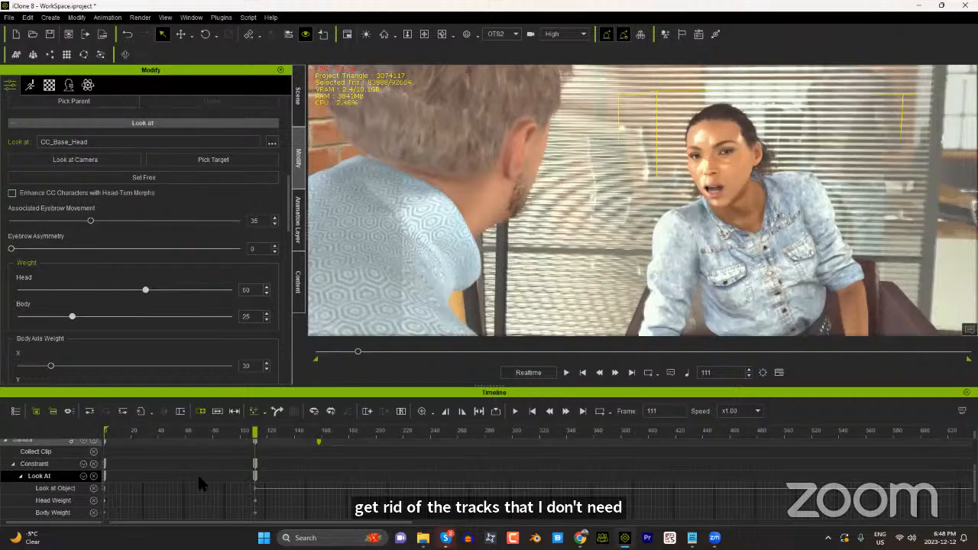
scroll(217, 479, down, 1)
scroll(222, 489, down, 1)
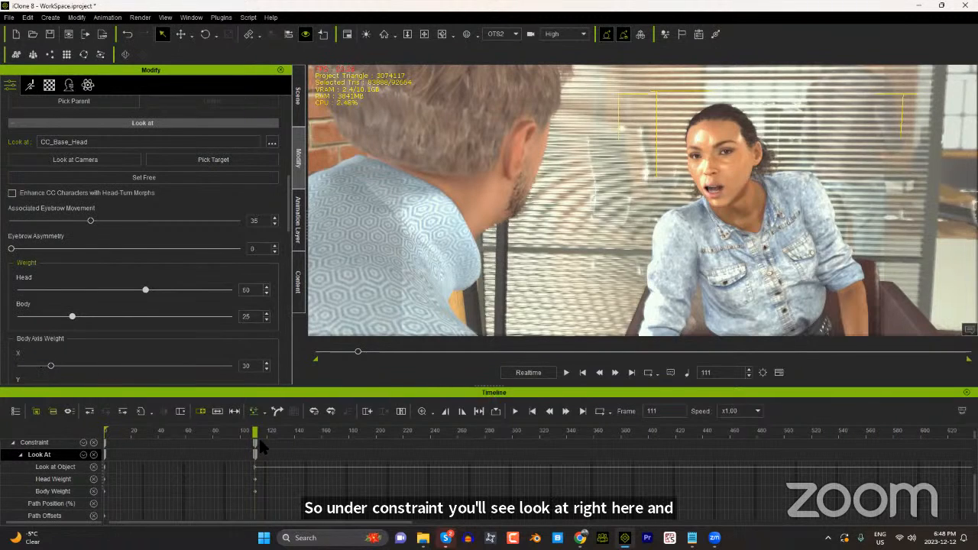
click(255, 468)
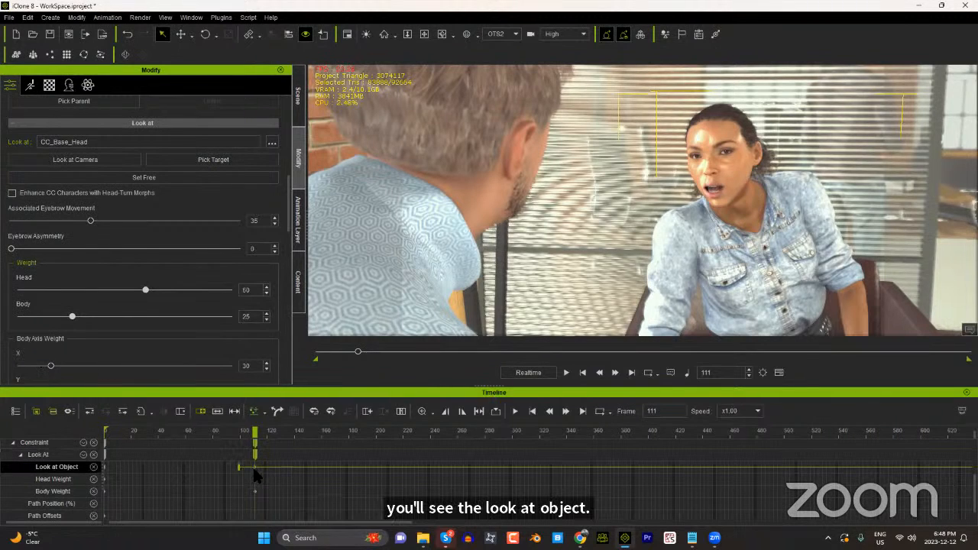
Step: Lower the playback volume and preview the woman's look-at transition around frame 111
click(236, 432)
drag(219, 433, 262, 434)
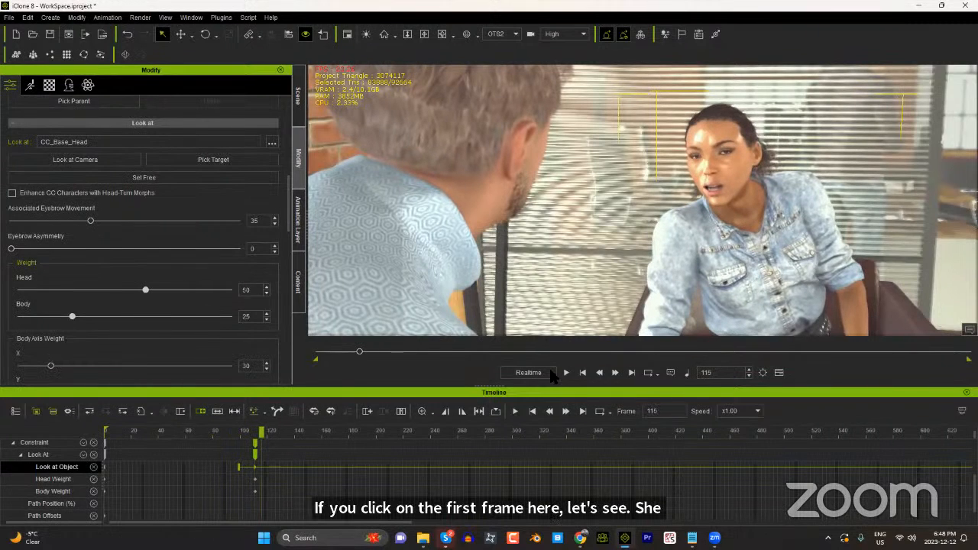
mouse_move(679, 371)
drag(680, 371, 648, 370)
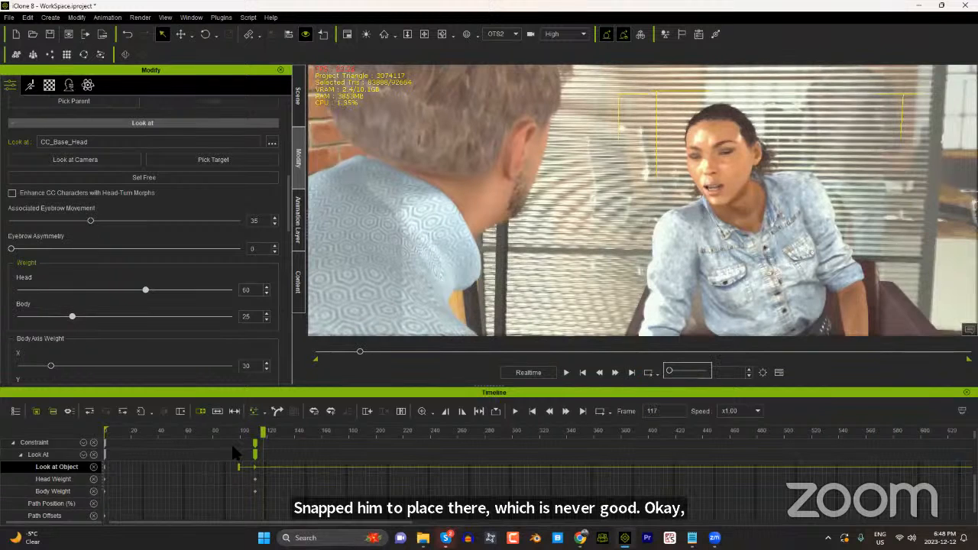
key(space)
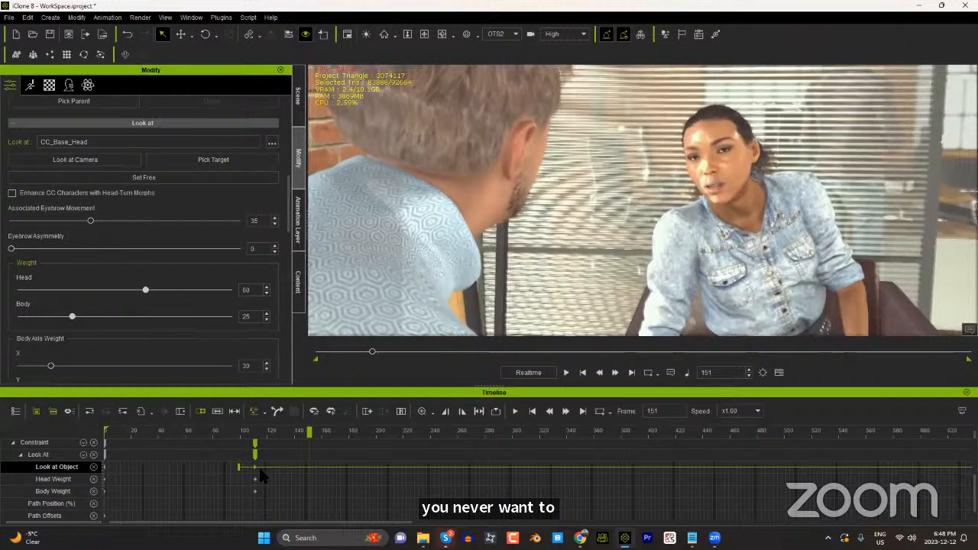
Step: Extend the blend area before the frame 111 Look at Object key back to about frame 68 and preview the smoother head turn
drag(236, 469, 192, 468)
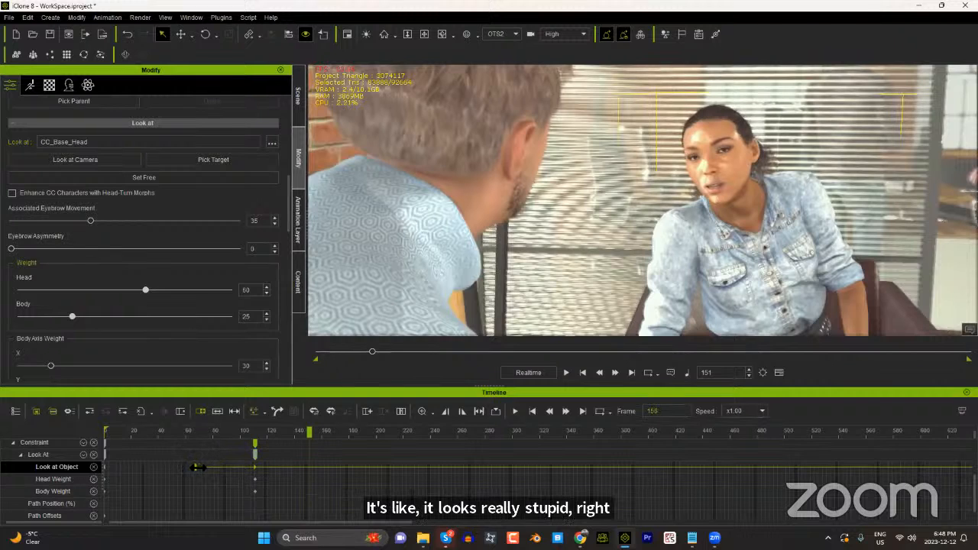
click(181, 432)
click(172, 433)
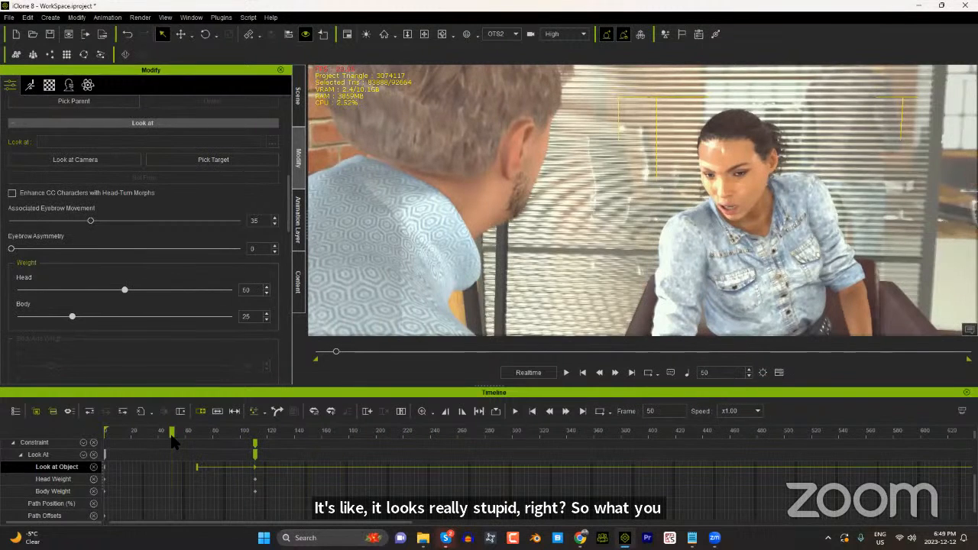
click(314, 433)
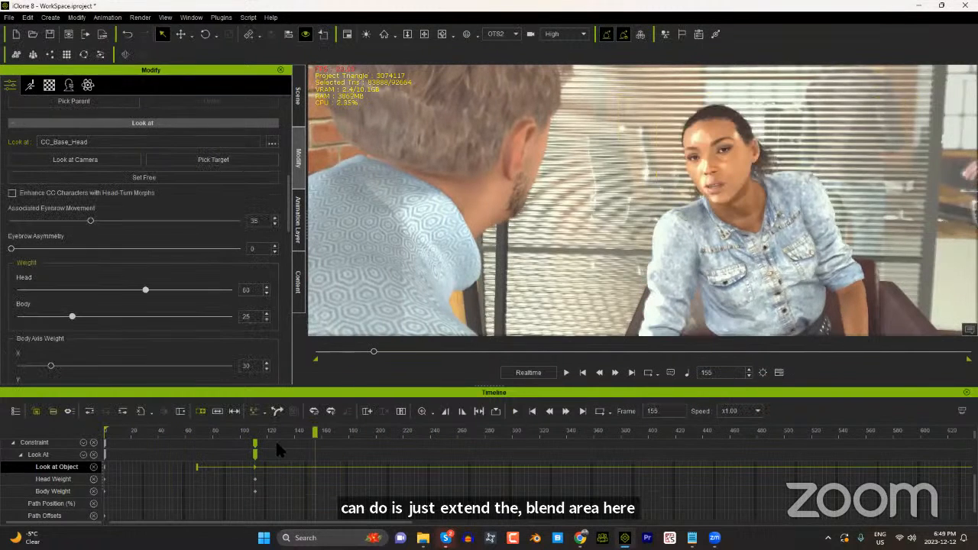
click(167, 433)
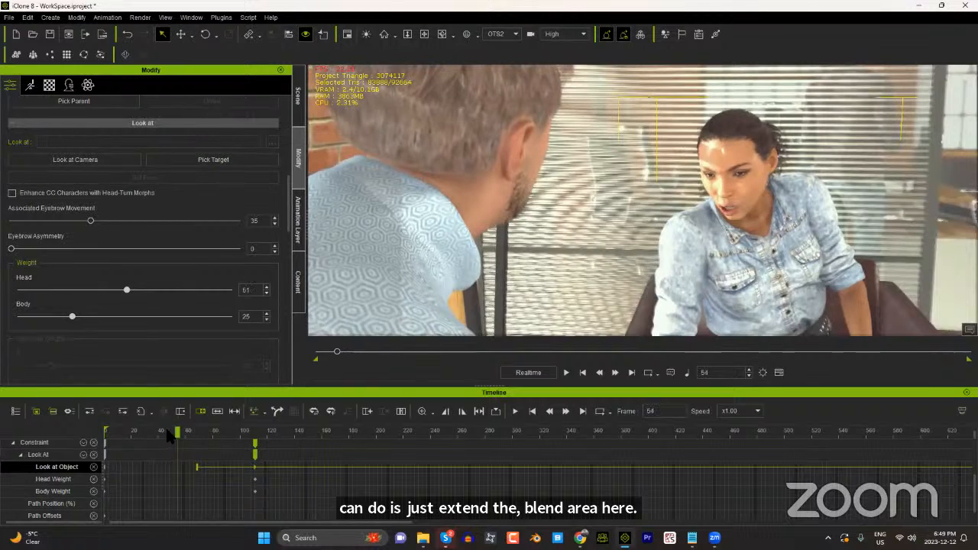
key(space)
key(space)
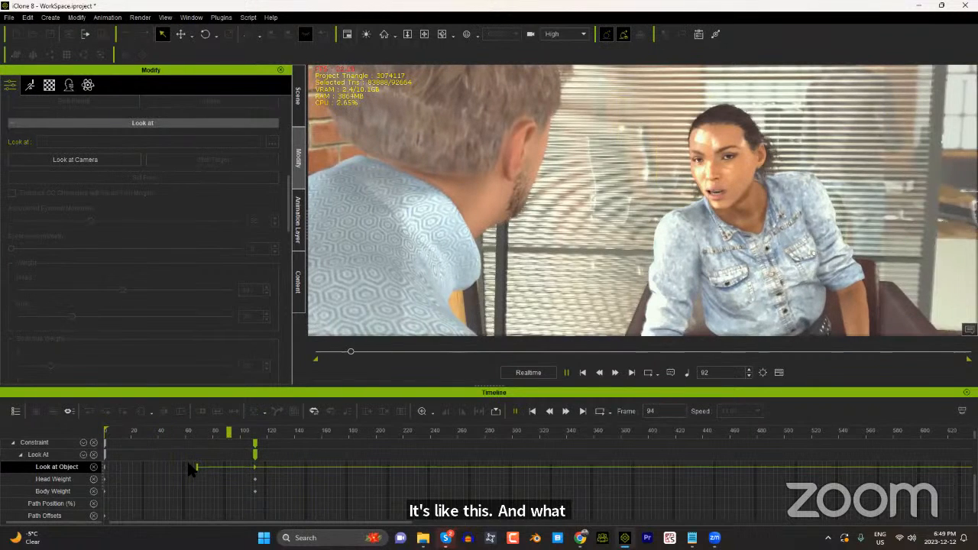
Step: Apply the Ease In & Out transition curve to the woman's Look at Object key near frame 111
click(256, 468)
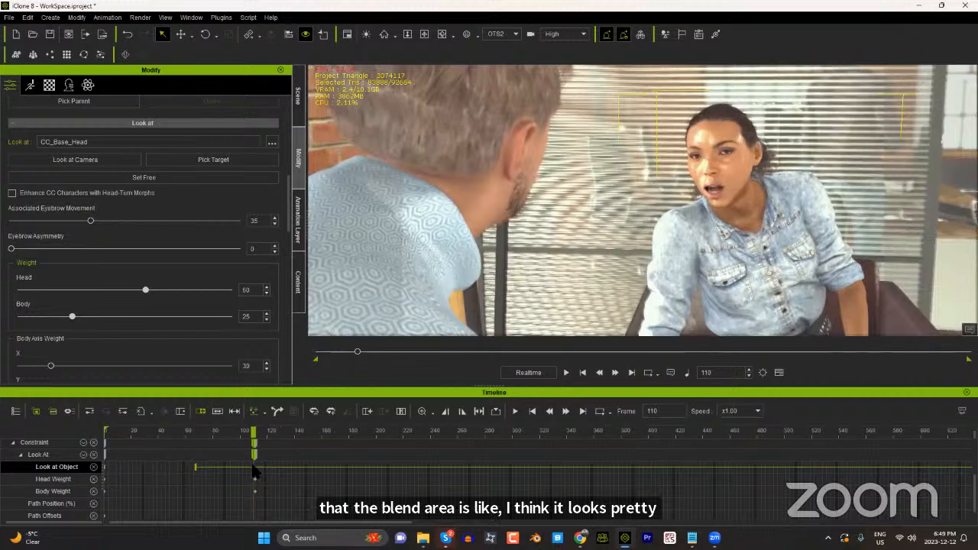
right_click(255, 471)
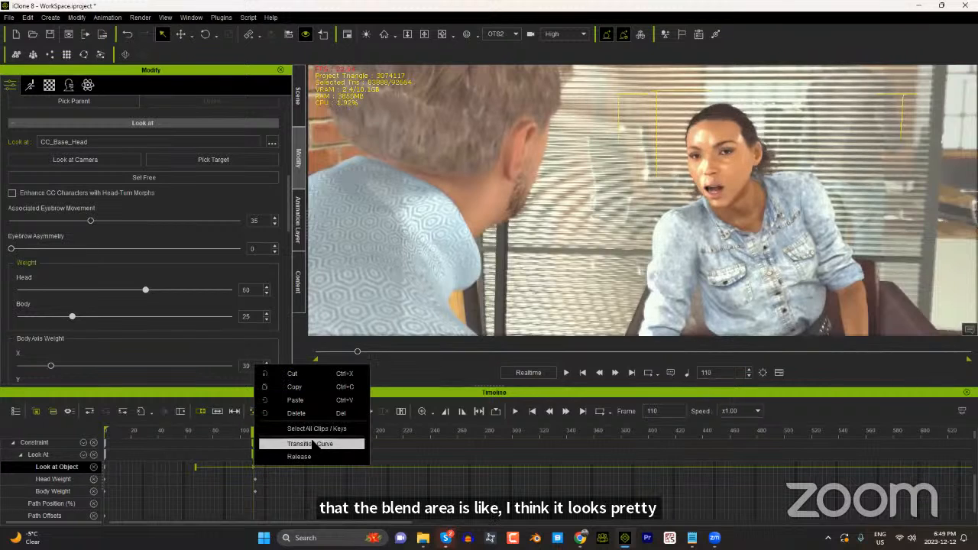
click(310, 444)
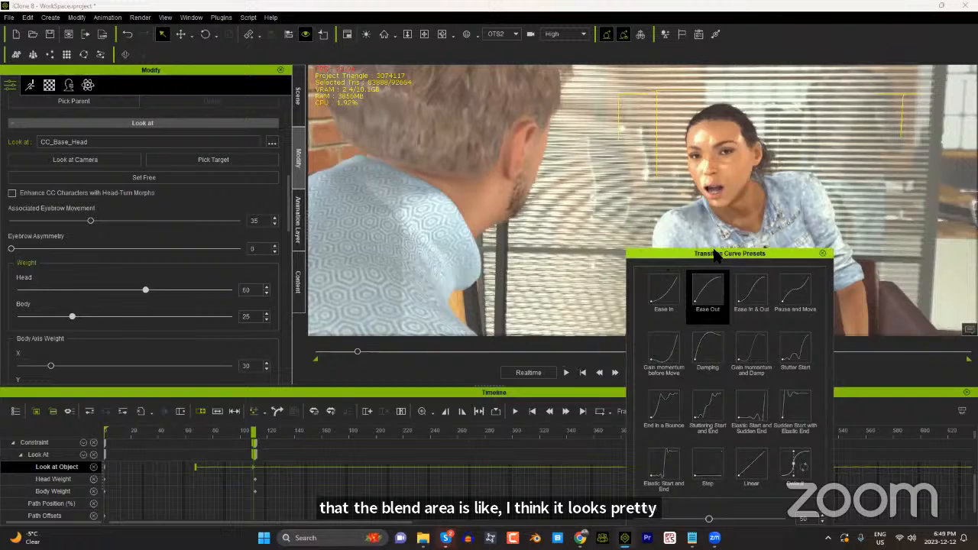
drag(713, 255, 489, 152)
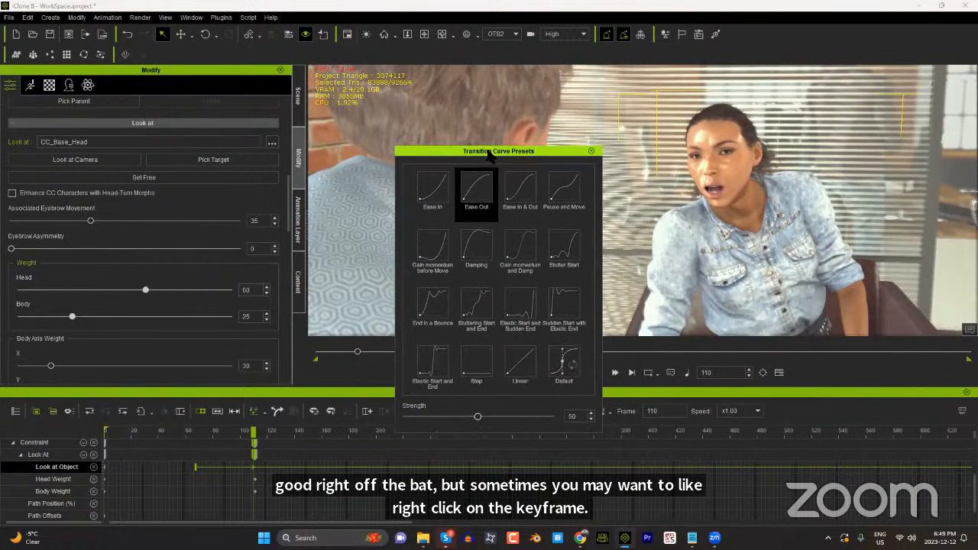
click(521, 190)
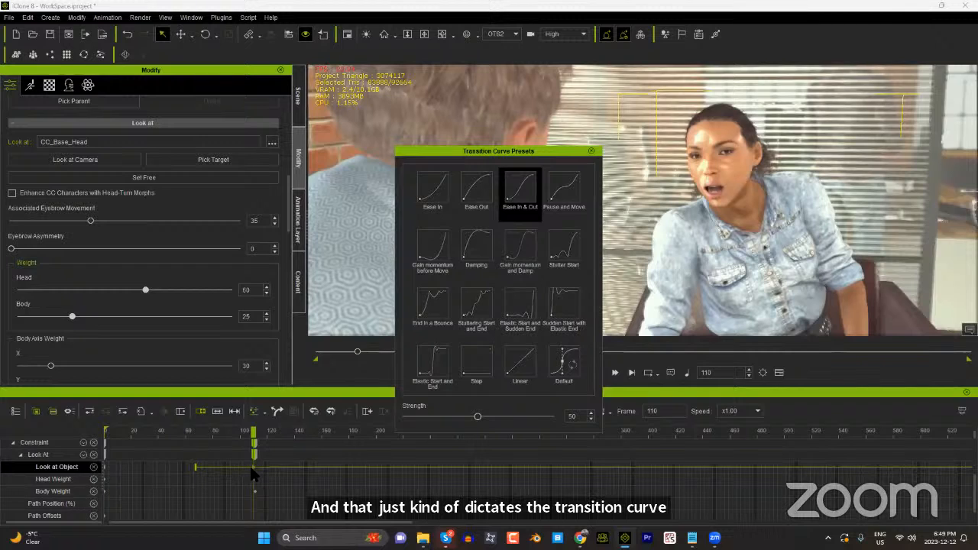
click(593, 152)
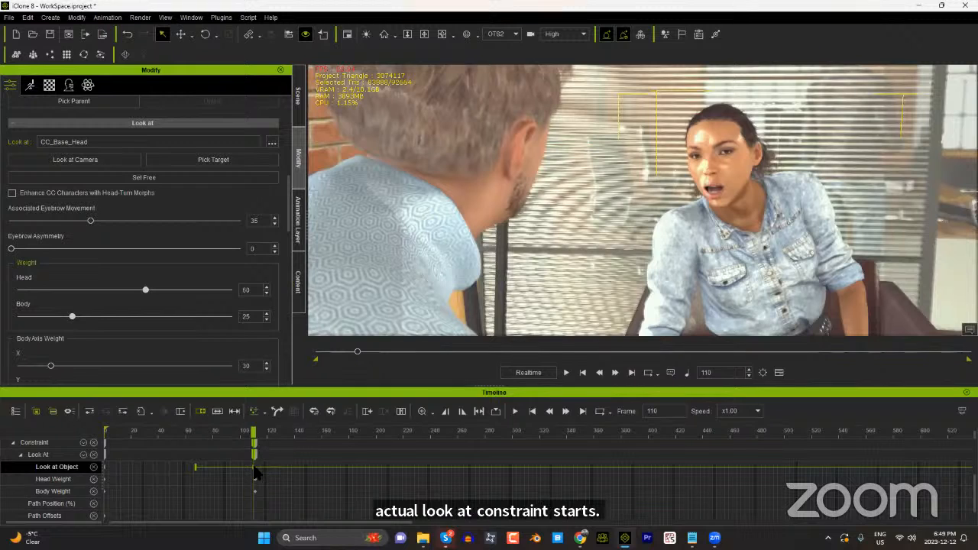
Step: Move the woman's Look at Object key from frame 111 to frame 82 so the look-at starts earlier
drag(252, 466, 253, 466)
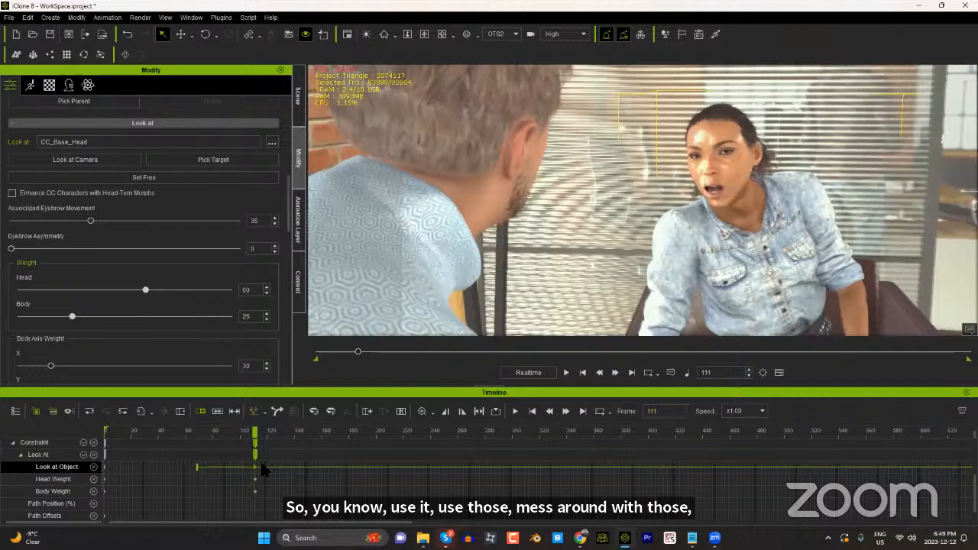
drag(290, 431, 325, 433)
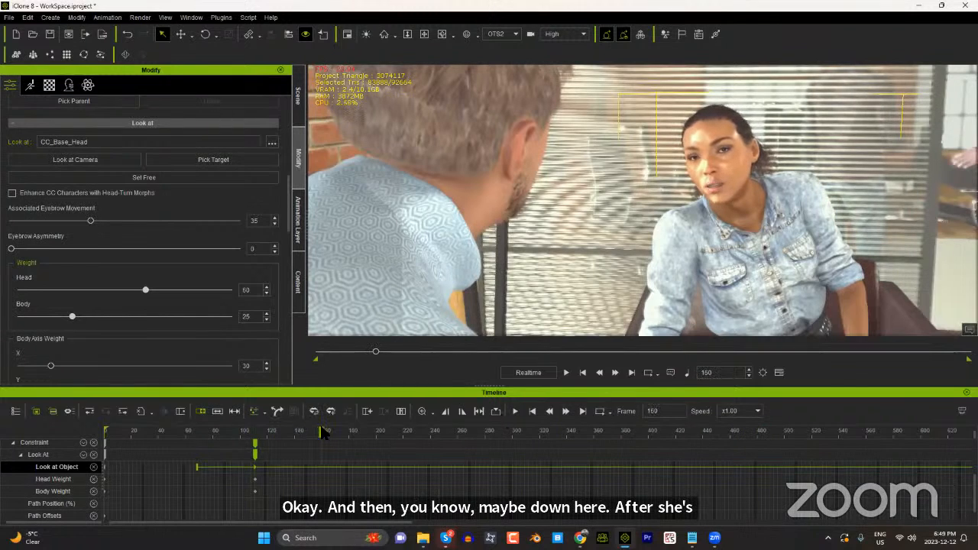
drag(254, 467, 215, 467)
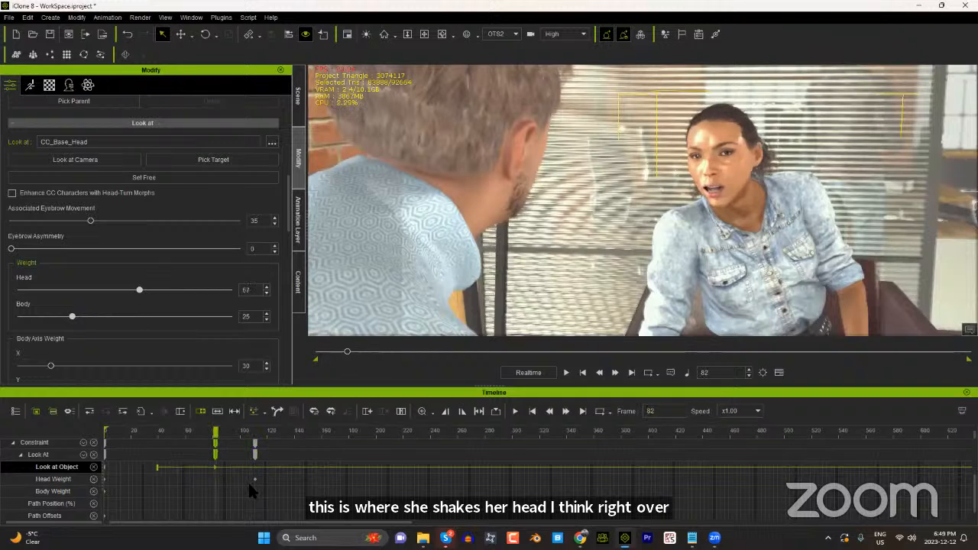
Step: Set the woman's look-at free at frame 119
click(273, 432)
drag(273, 432, 264, 437)
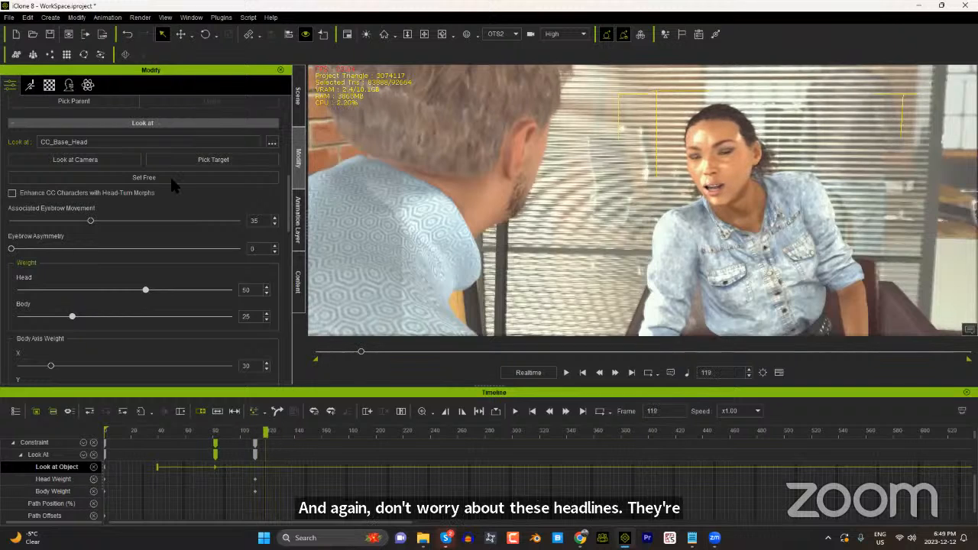
click(175, 181)
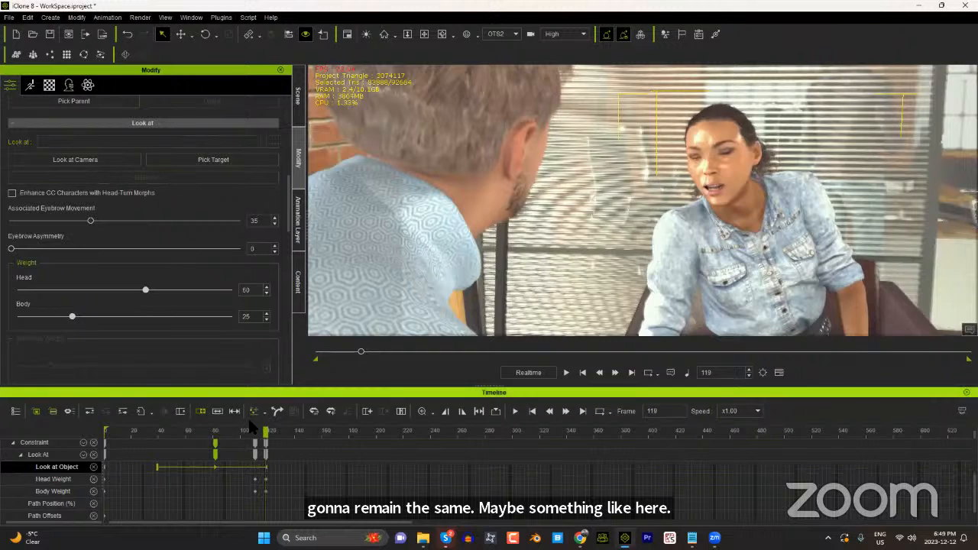
Step: Extend the blend area of the set-free Look at Object key to about frame 158 and preview the transition
click(265, 467)
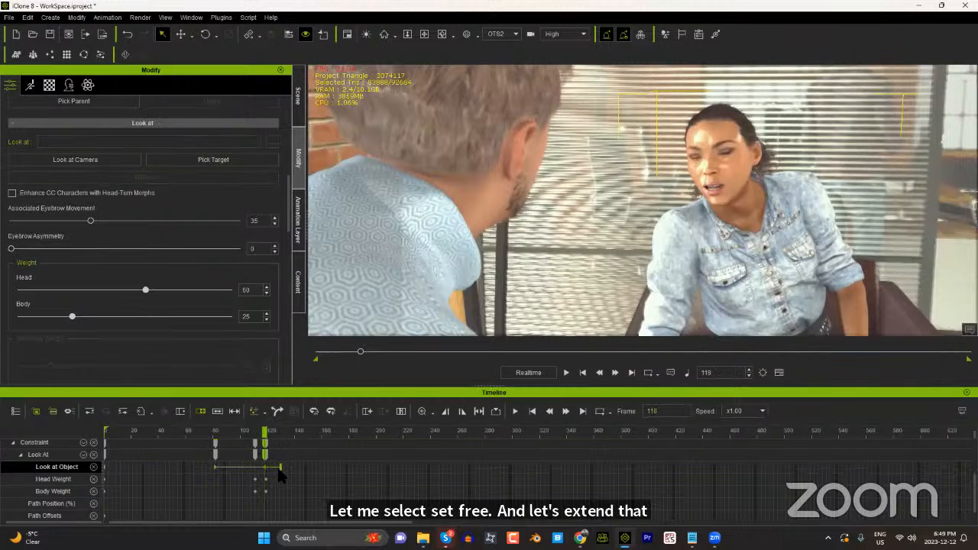
click(279, 469)
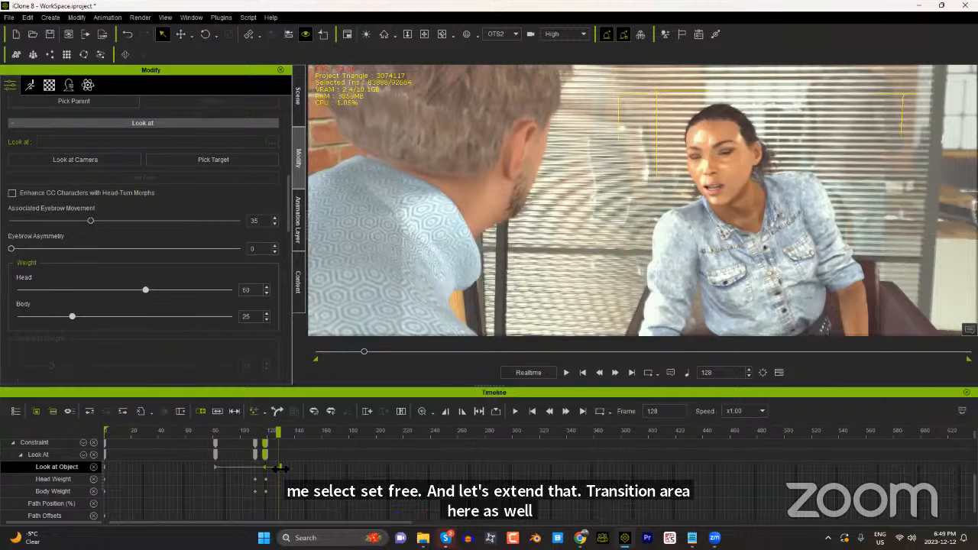
drag(283, 460, 300, 461)
click(246, 432)
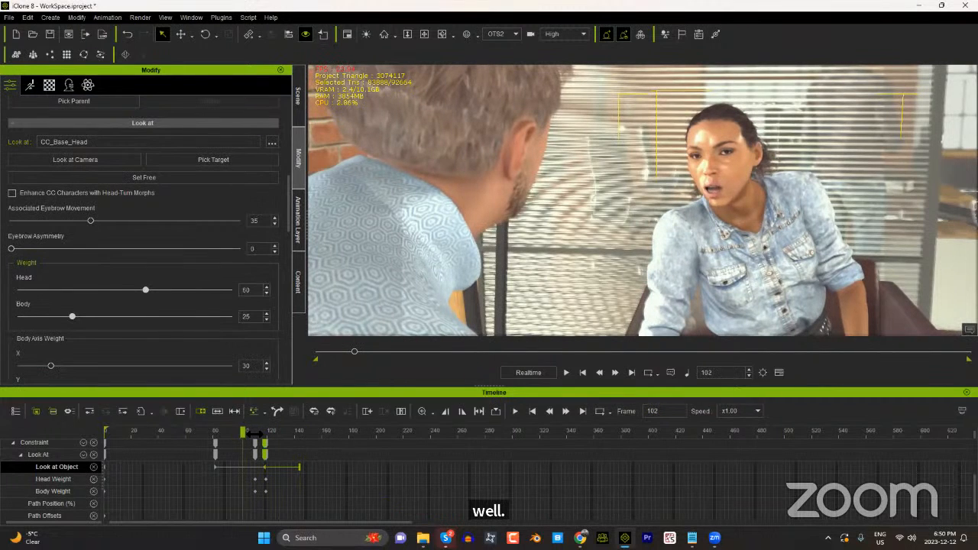
key(space)
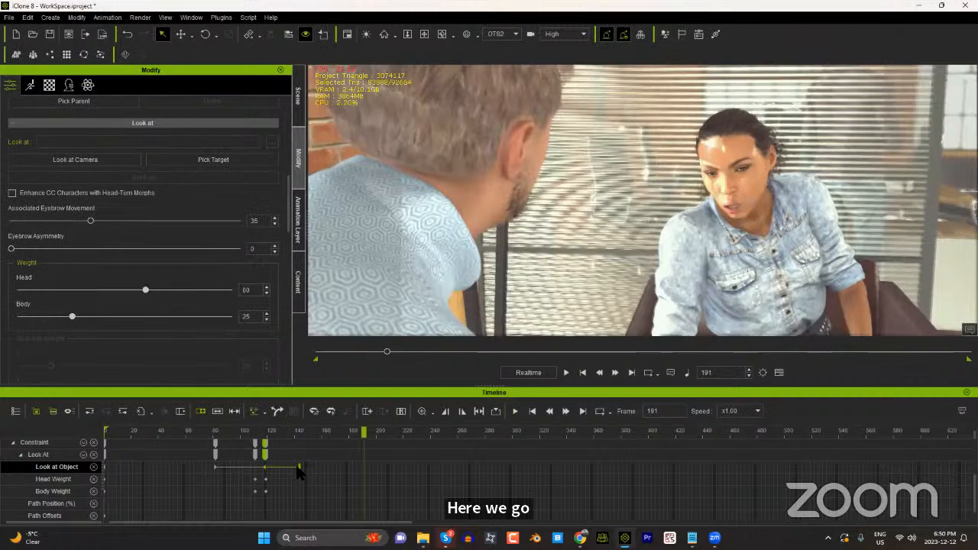
drag(300, 466, 318, 466)
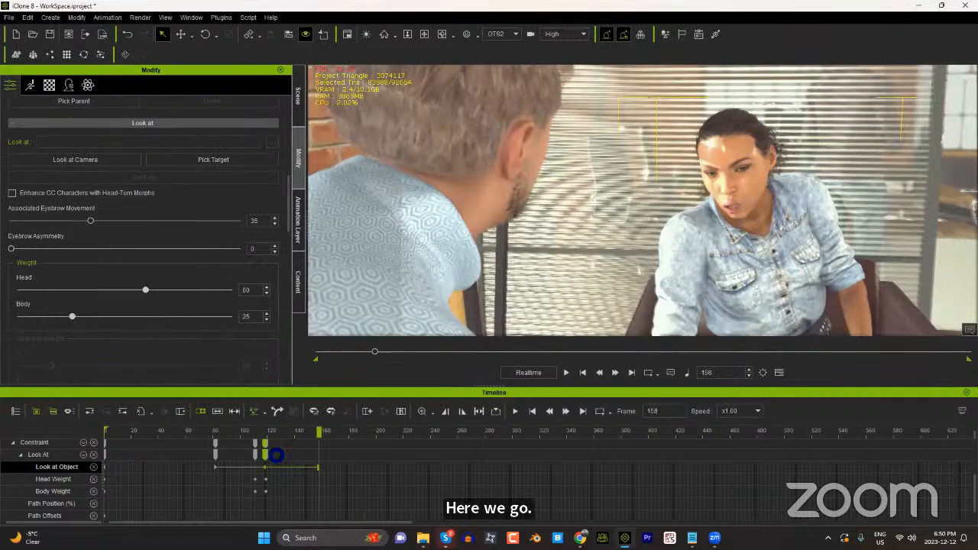
key(space)
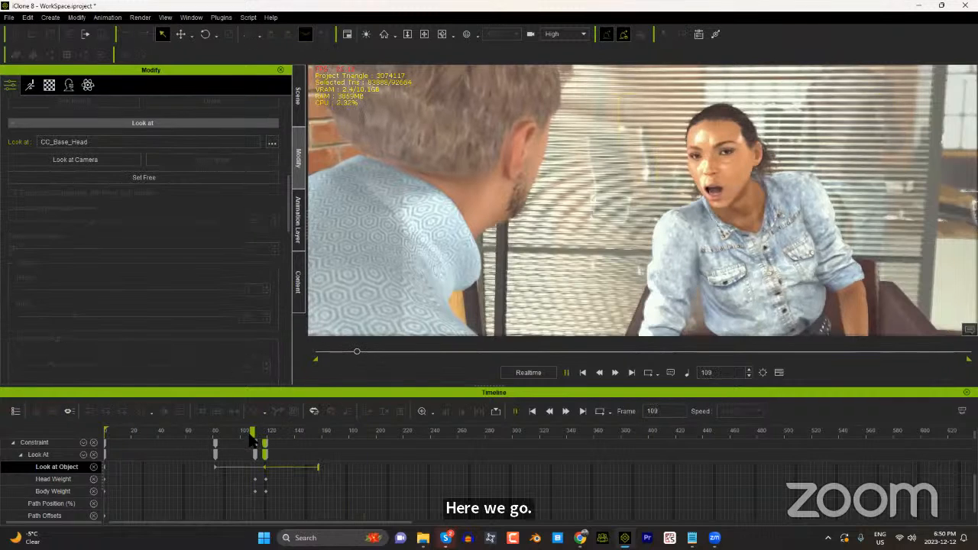
Step: Apply the Ease In & Out transition curve to the set-free Look at Object key
right_click(316, 468)
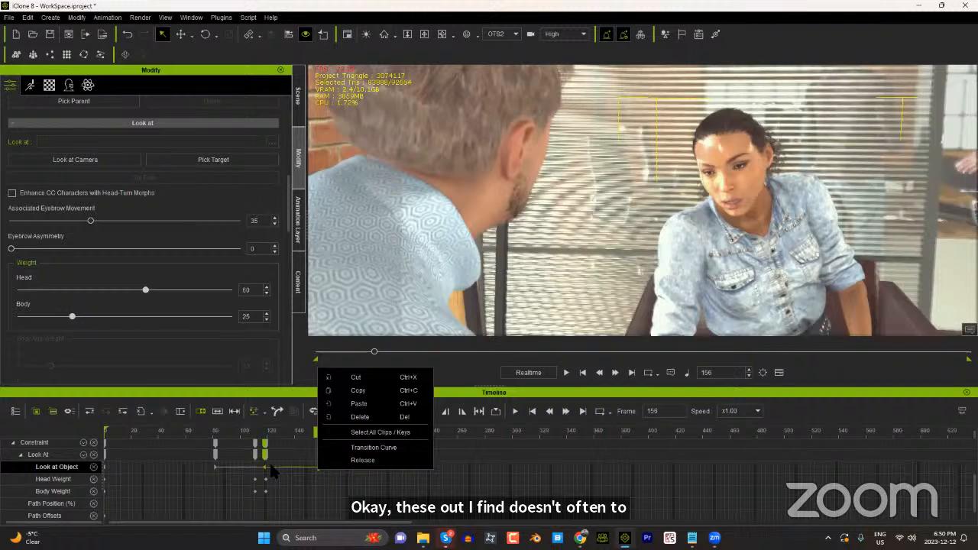
click(322, 478)
click(317, 467)
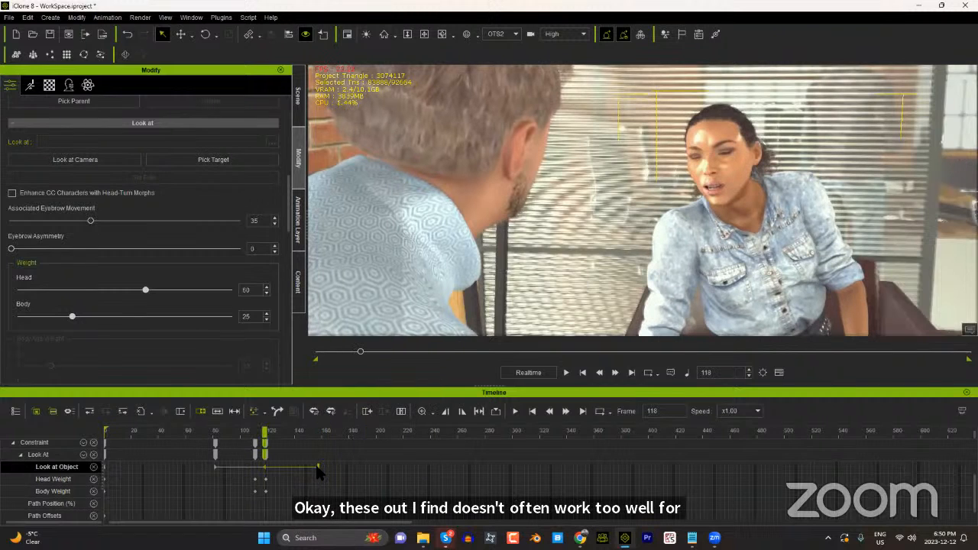
click(317, 467)
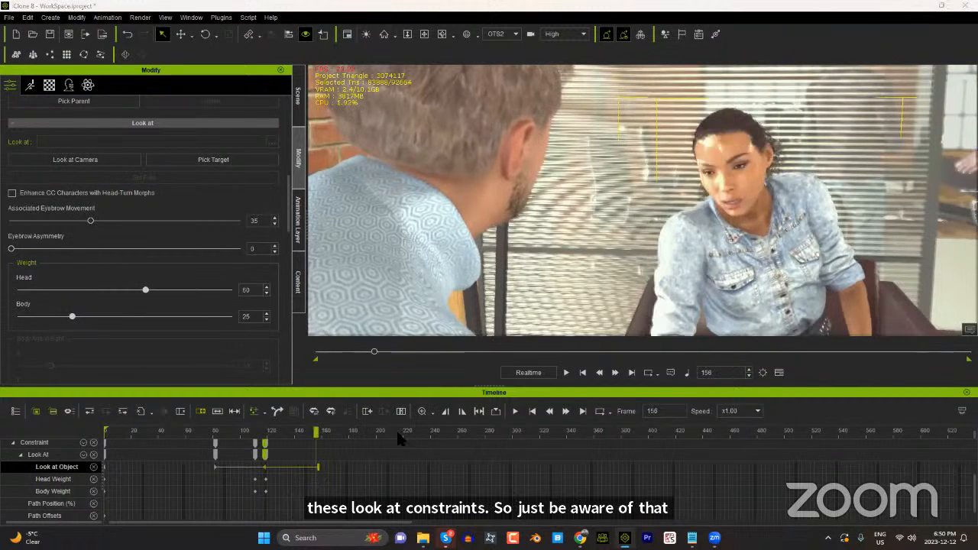
click(523, 188)
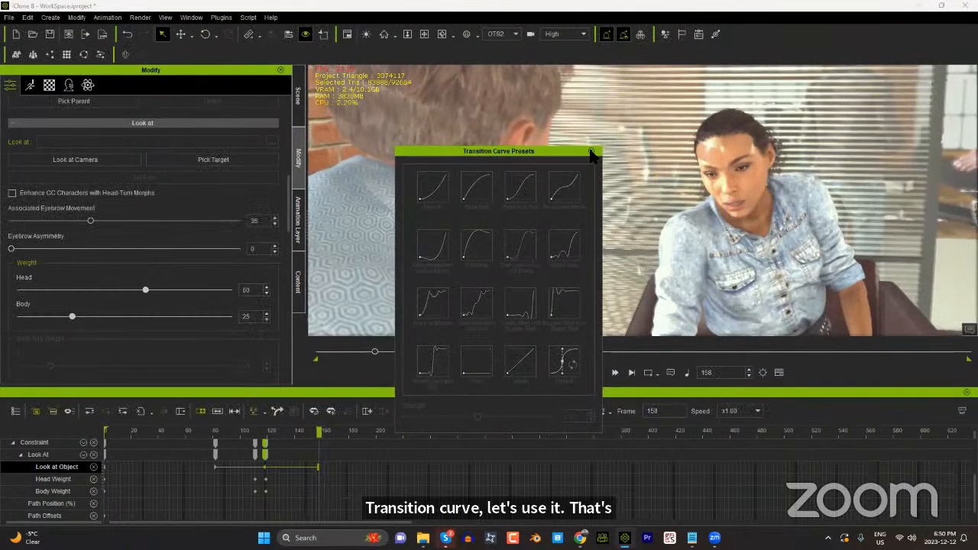
Step: Lengthen the set-free key's blend area to about frame 162 and play the woman's performance from frame 38
click(334, 464)
click(324, 466)
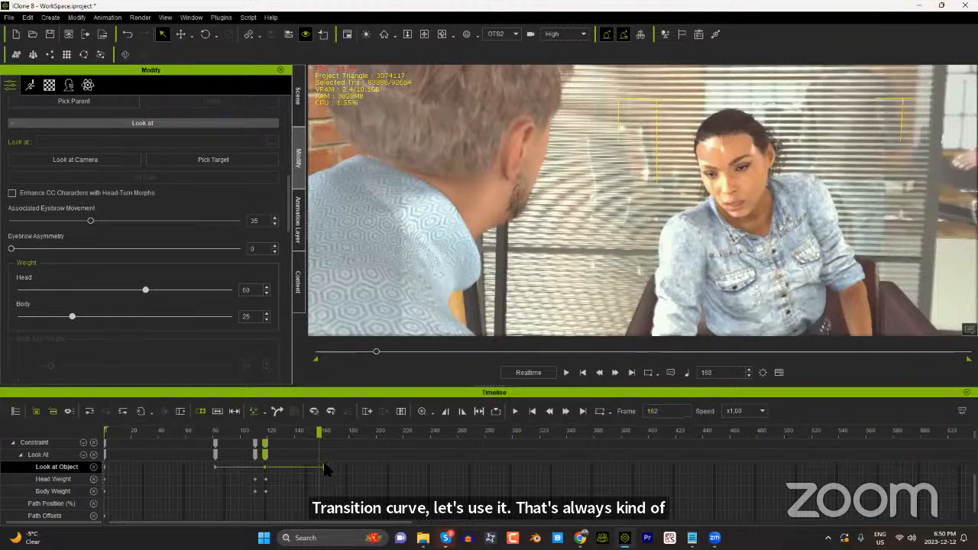
click(156, 431)
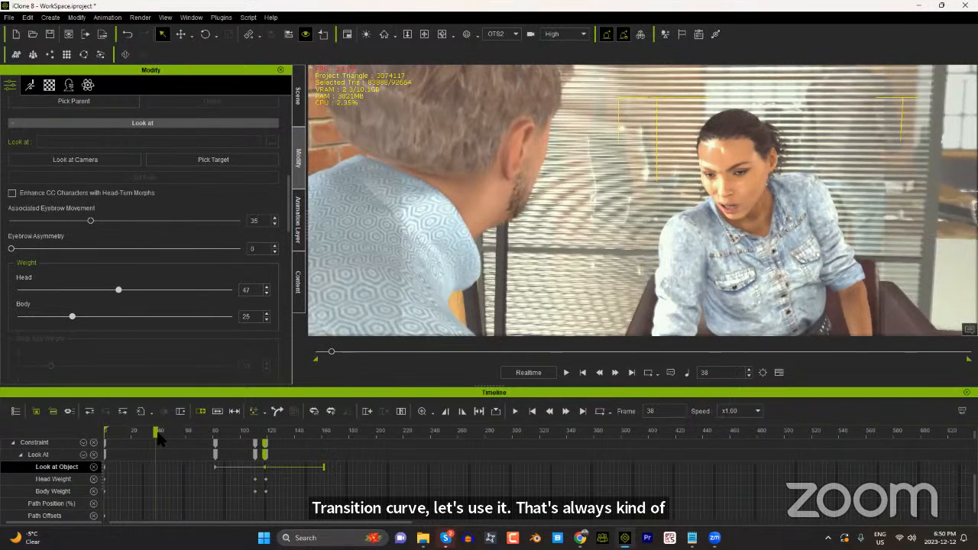
key(space)
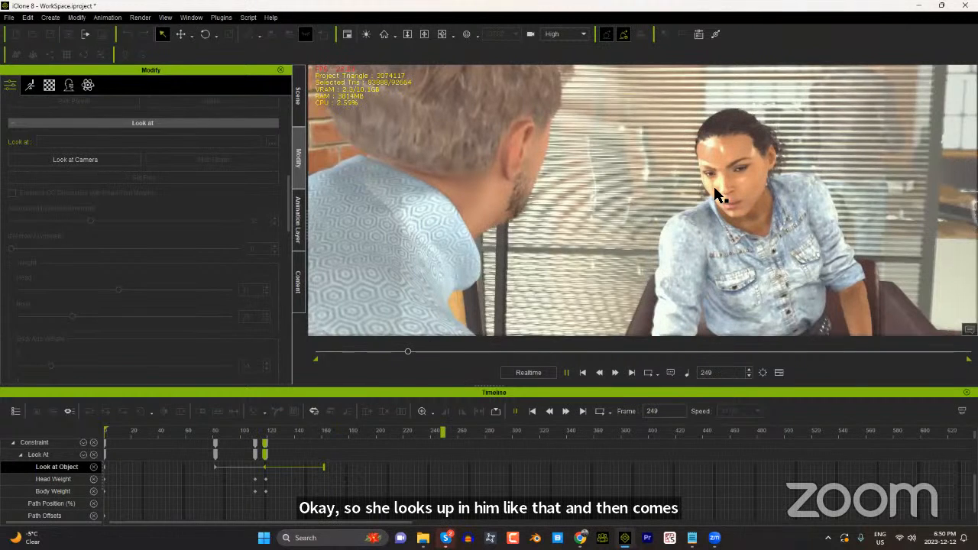
Step: Raise the playback volume and replay the woman's performance from the first frame
key(space)
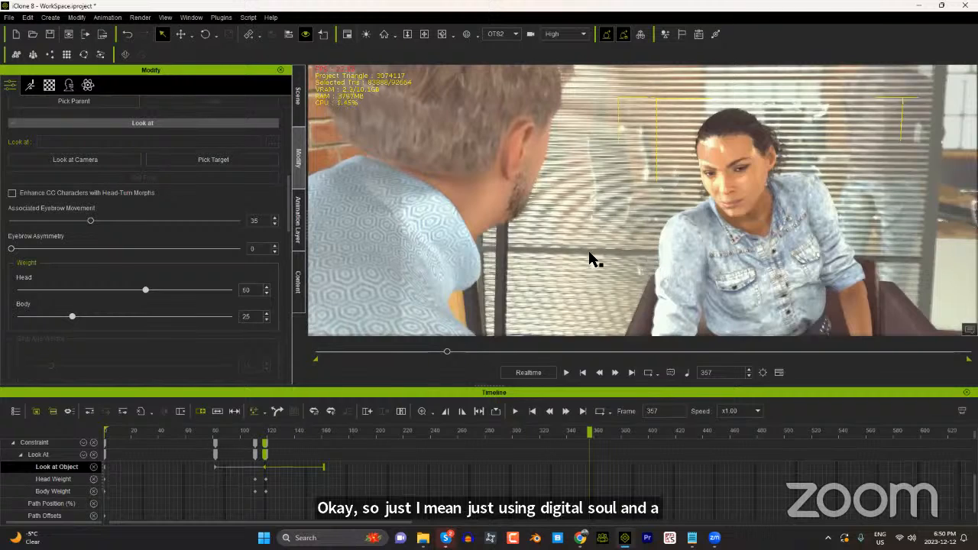
click(688, 372)
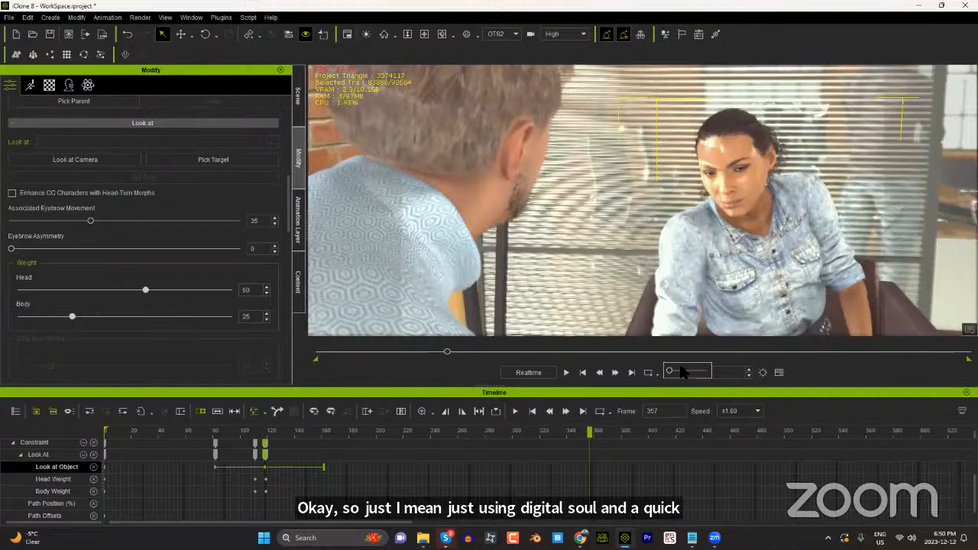
drag(670, 373, 712, 372)
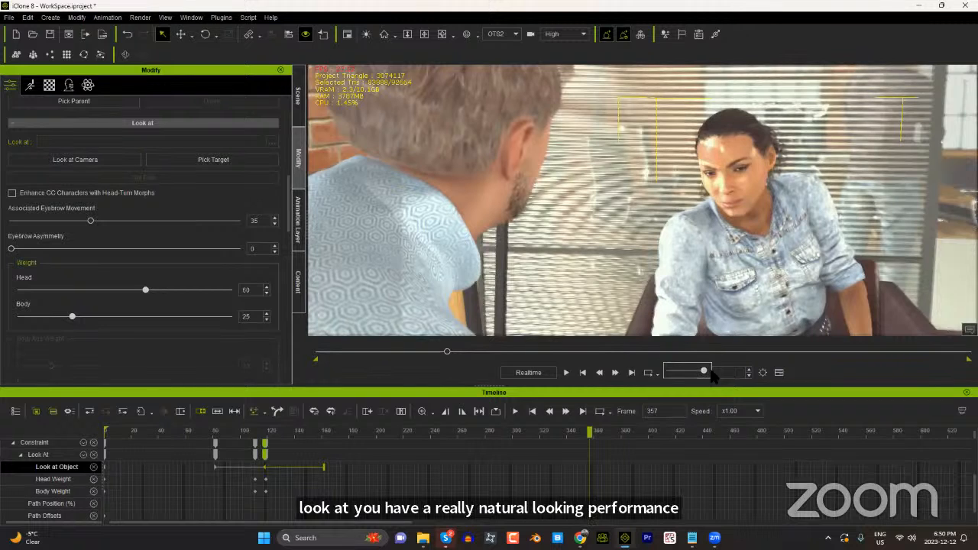
click(582, 374)
key(space)
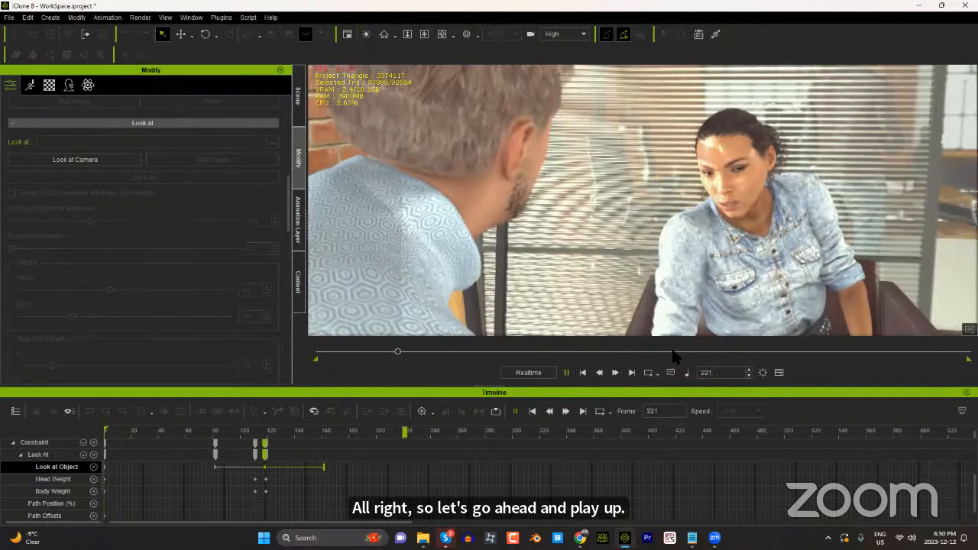
key(space)
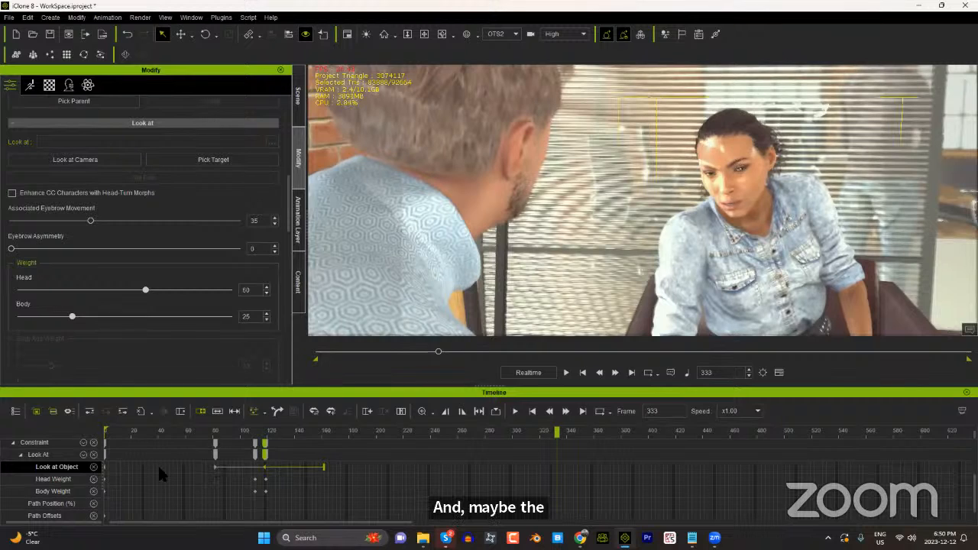
Step: Extend the blend area of the woman's Look at Object key near frame 81 back to about frame 28 and scrub to frame 70
mouse_move(161, 467)
mouse_down()
mouse_move(134, 466)
mouse_move(143, 467)
mouse_up()
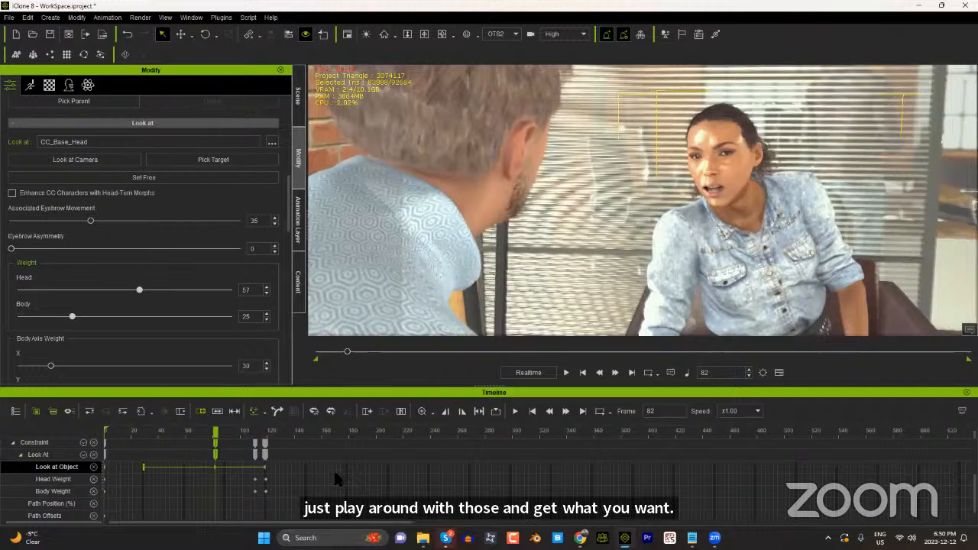
click(218, 434)
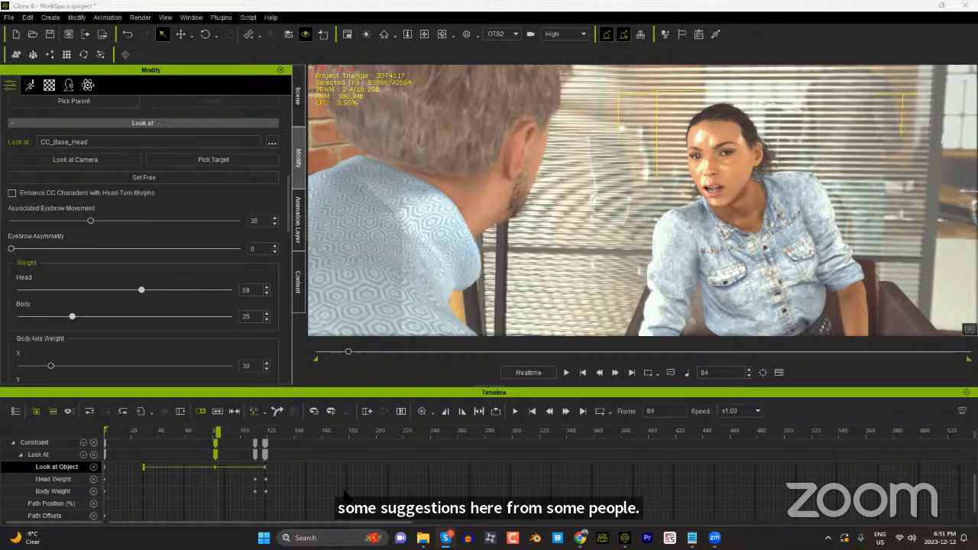
drag(218, 431, 200, 430)
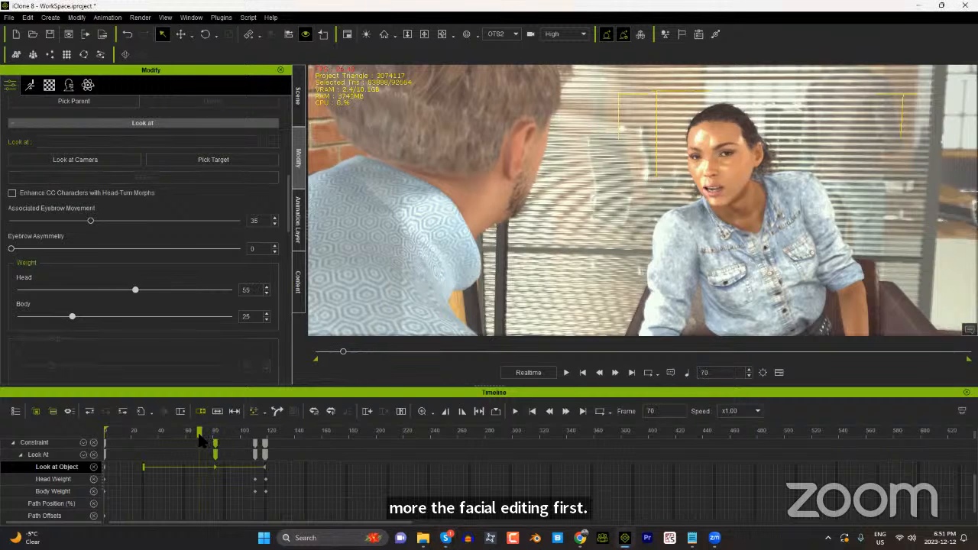
Step: Lower the playback volume to about half and play the woman's performance from frame 70
click(687, 373)
drag(701, 370, 686, 372)
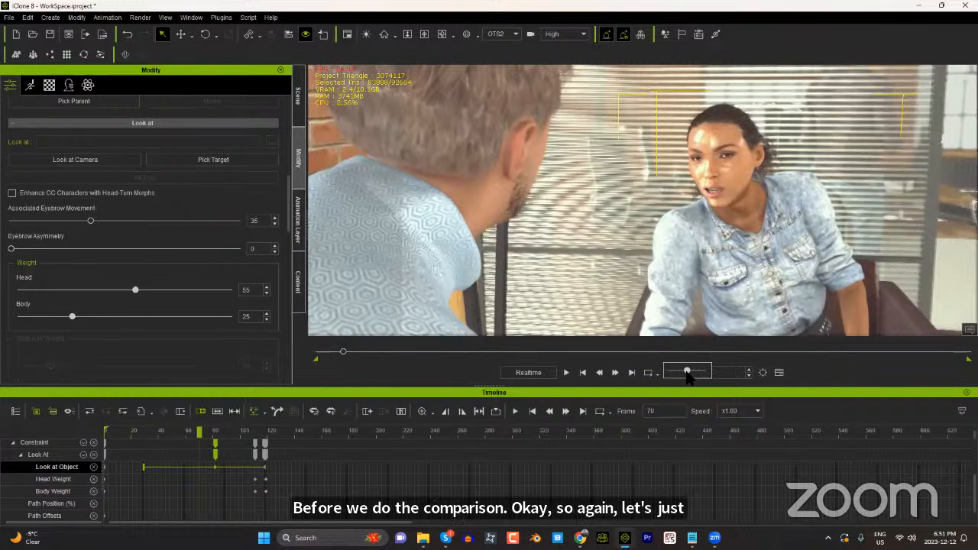
click(566, 373)
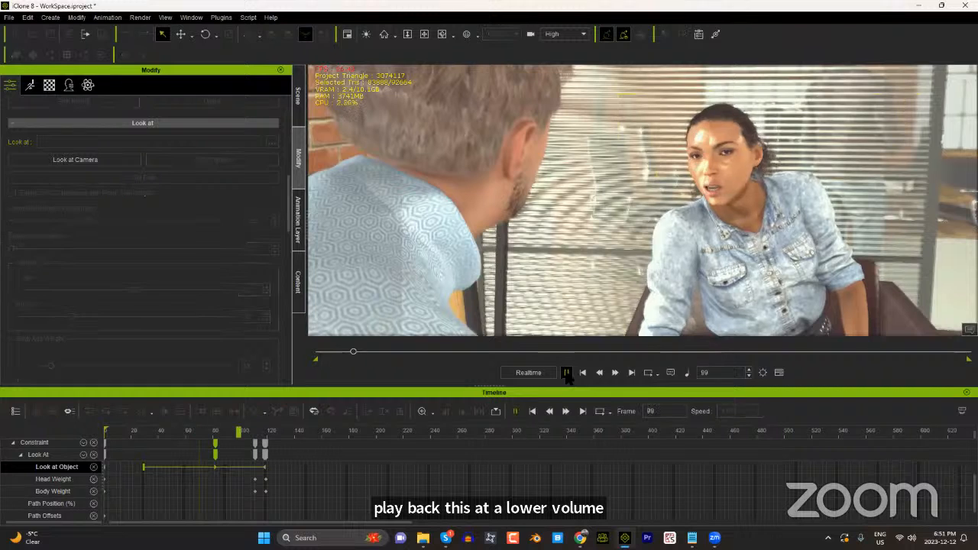
click(566, 373)
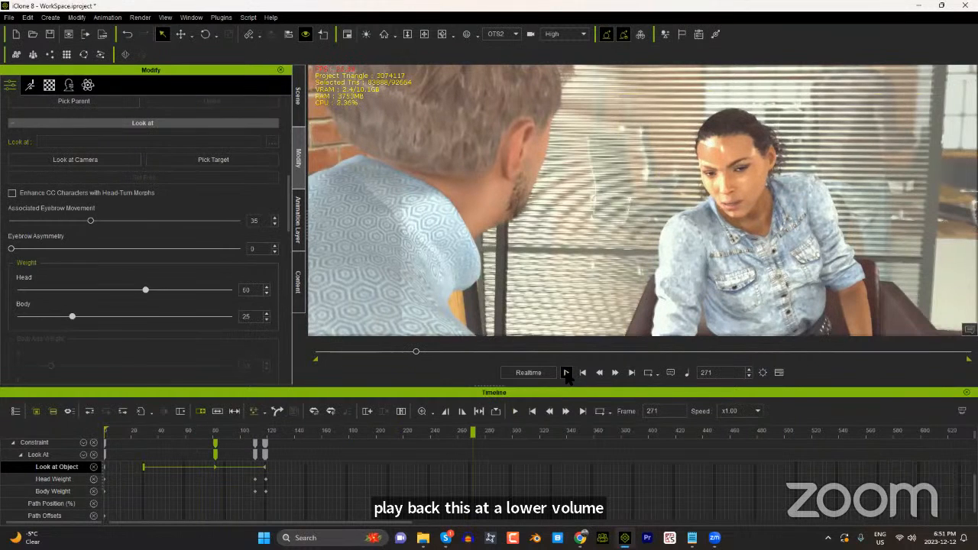
click(566, 373)
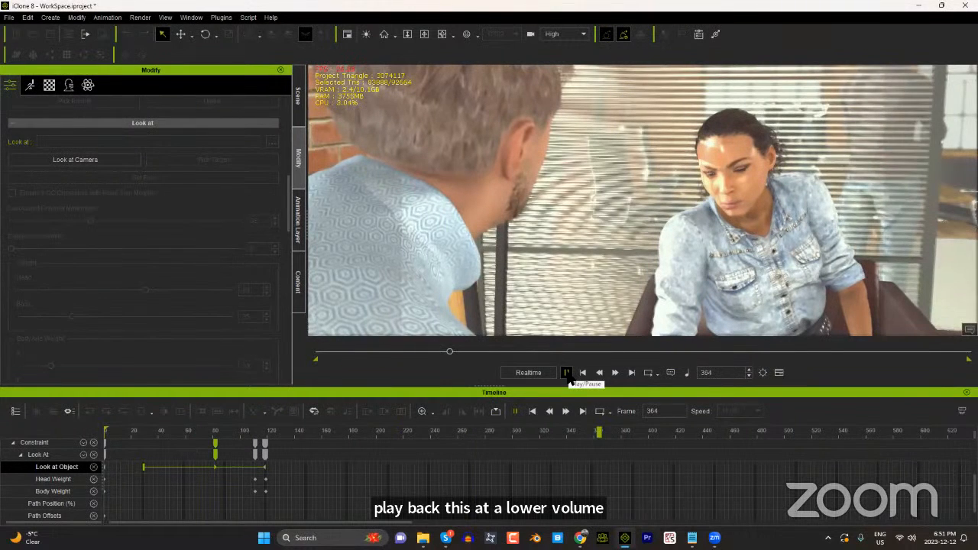
click(566, 372)
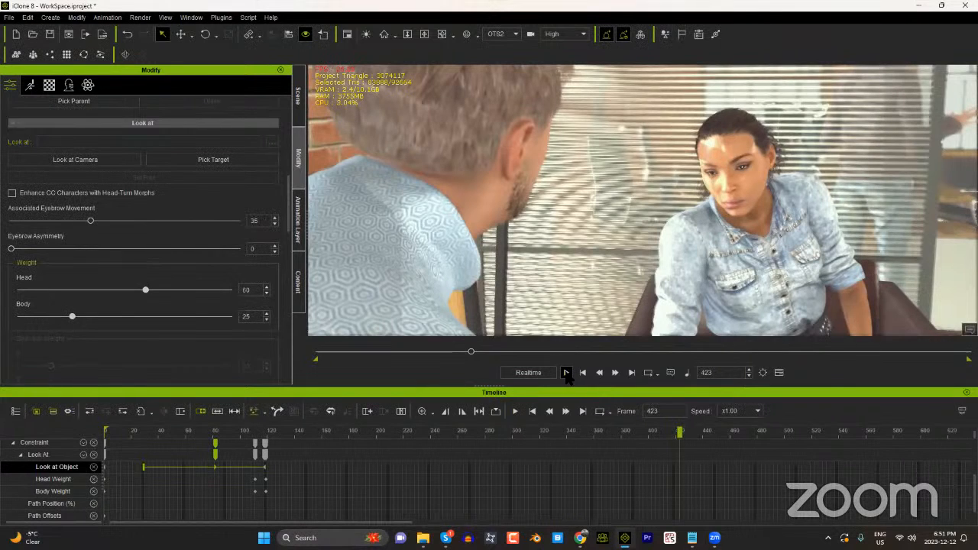
Step: Select the man, check his selection in the scene list and return to frame 0
click(445, 167)
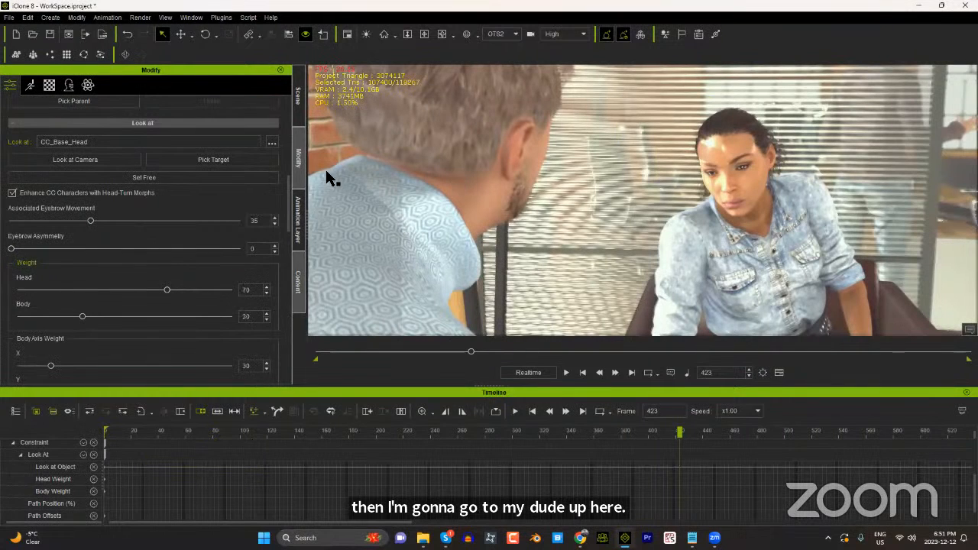
click(298, 98)
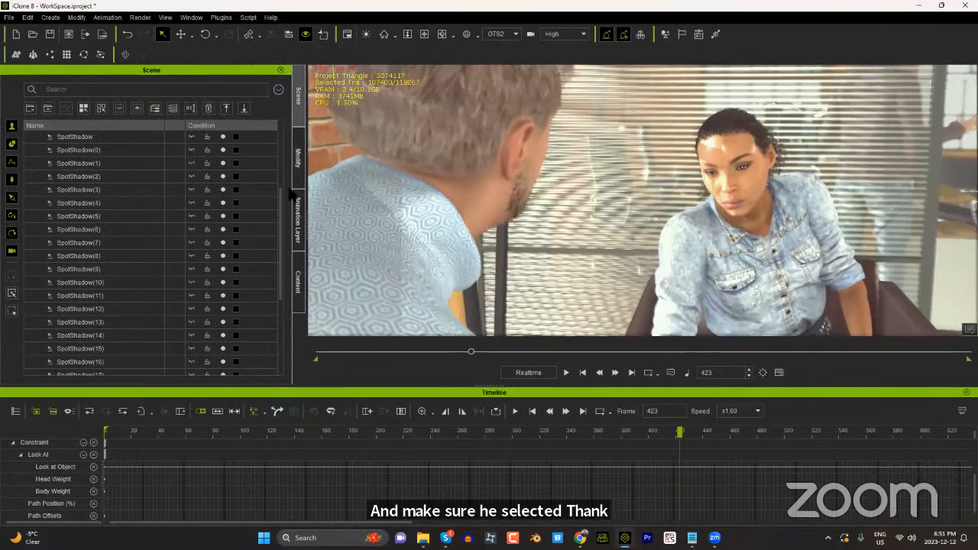
drag(278, 220, 278, 327)
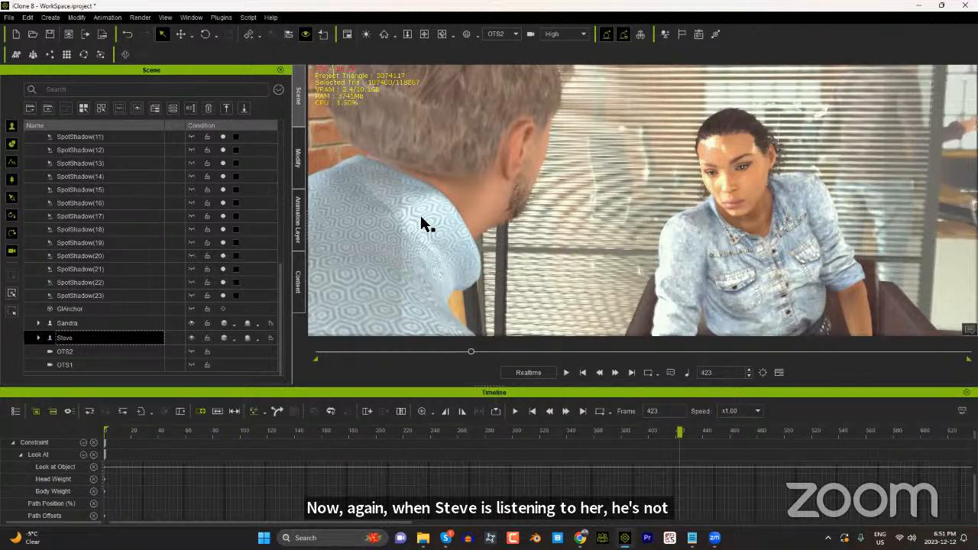
click(582, 372)
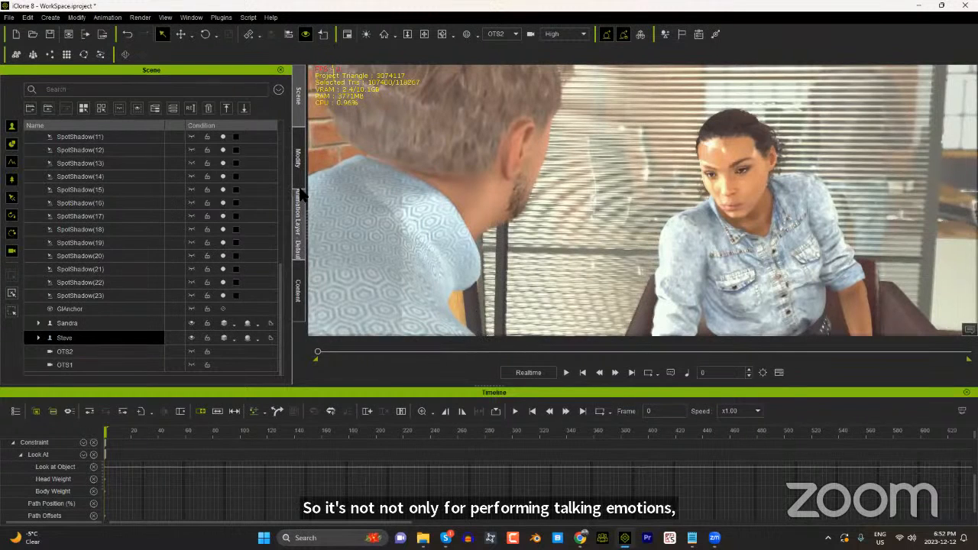
Step: Apply the Look up_Interested facial clip from the Digital Soul pack to the man at frame 0
click(299, 287)
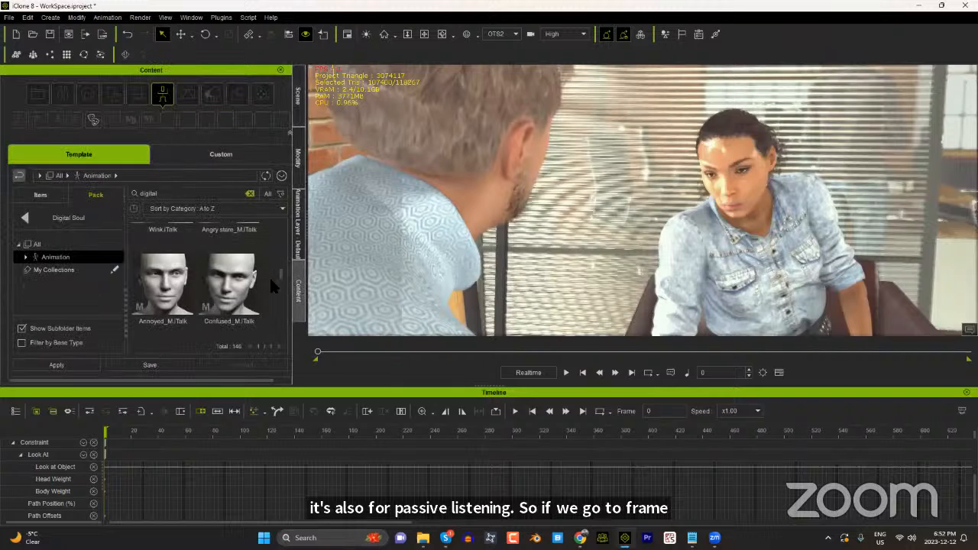
drag(281, 271, 283, 240)
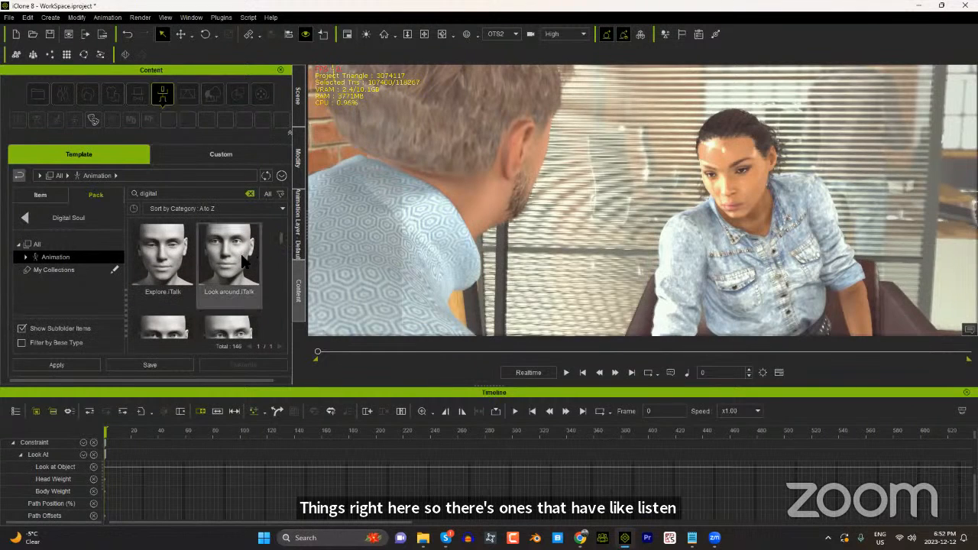
scroll(281, 246, down, 1)
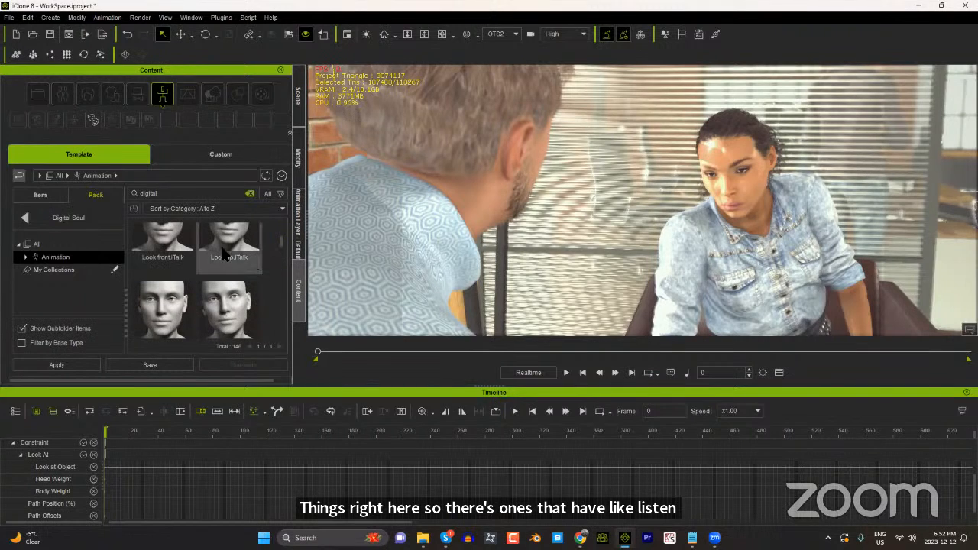
drag(282, 245, 283, 252)
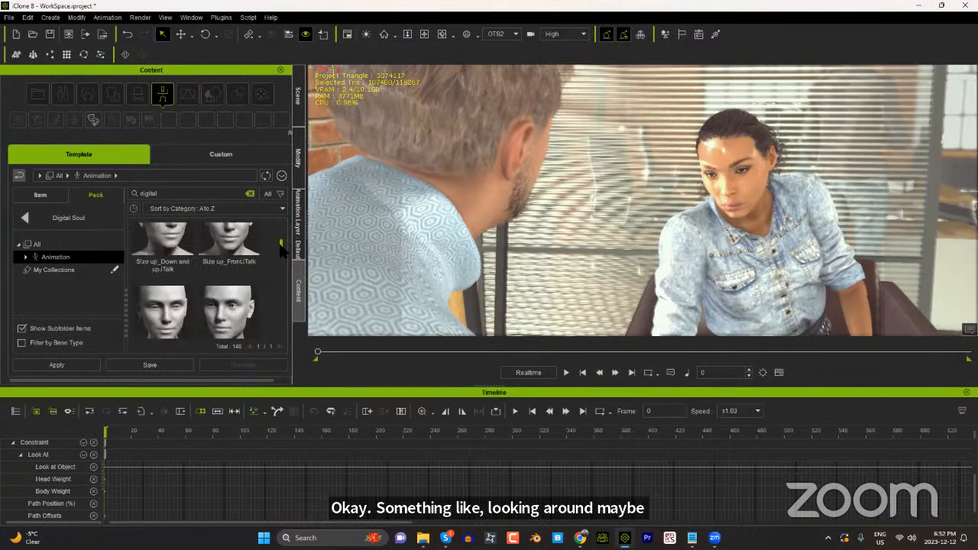
scroll(281, 252, up, 1)
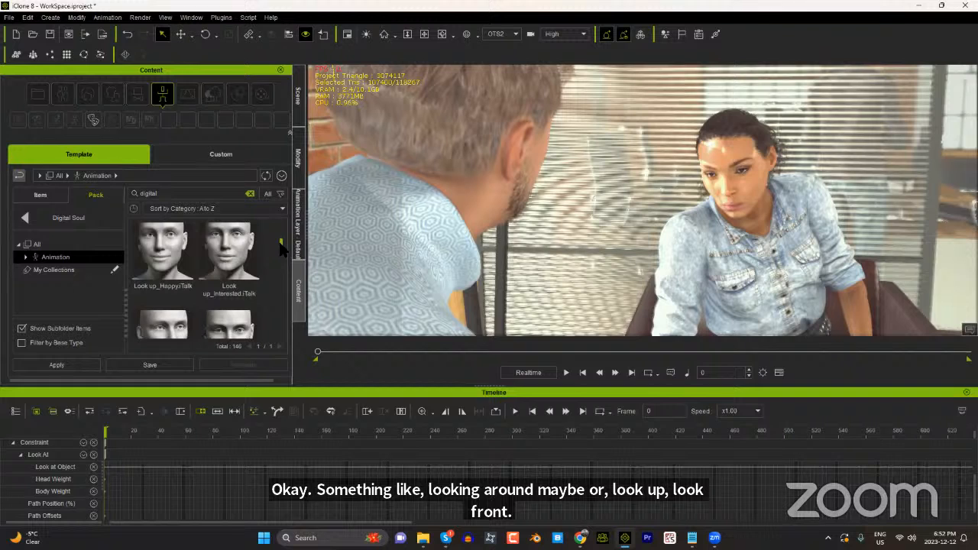
double_click(238, 261)
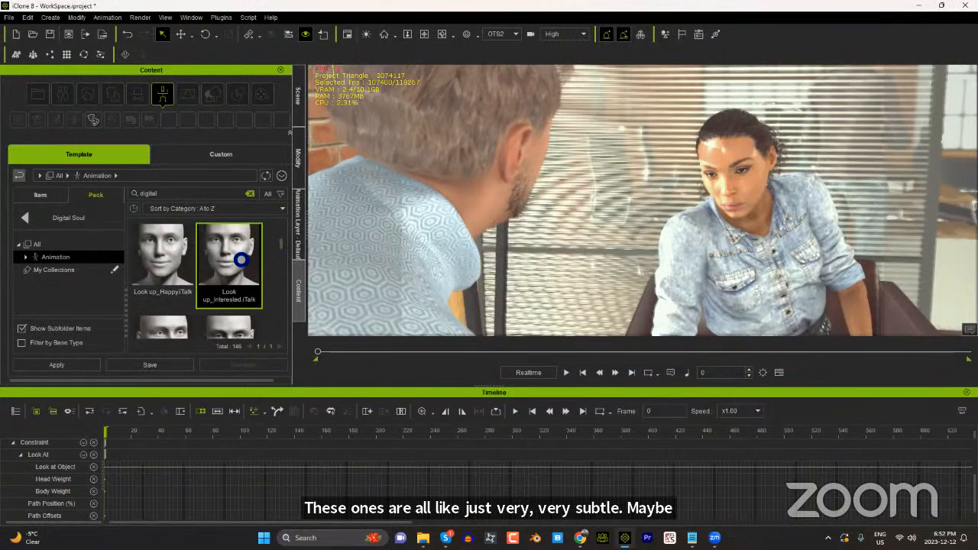
Step: Switch the view to the OTS1 camera and show the man's Expression track across its full clip length in the timeline
click(514, 34)
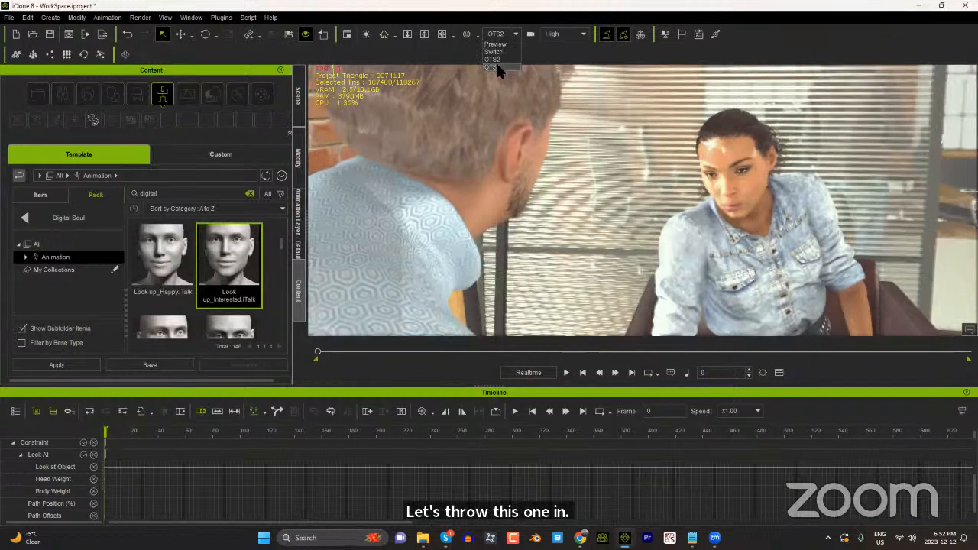
click(494, 66)
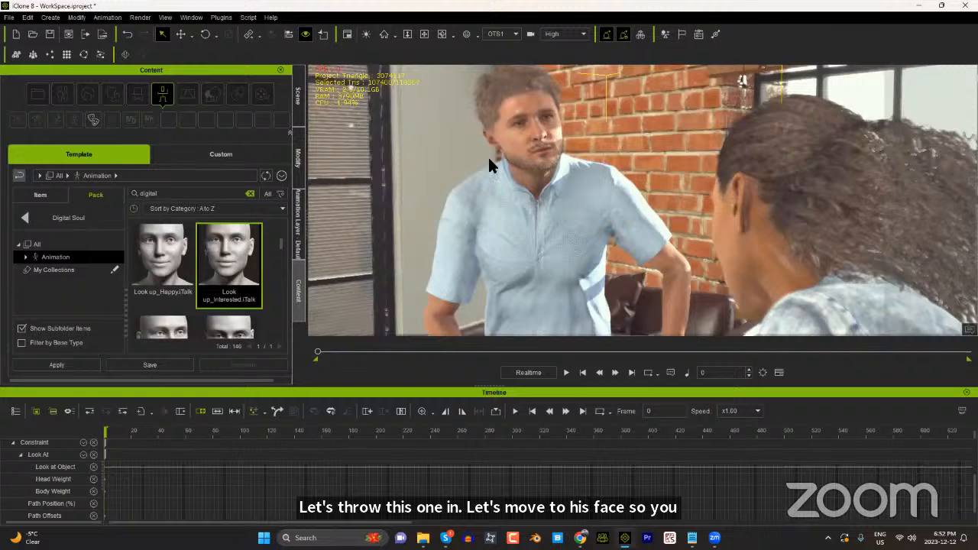
click(487, 155)
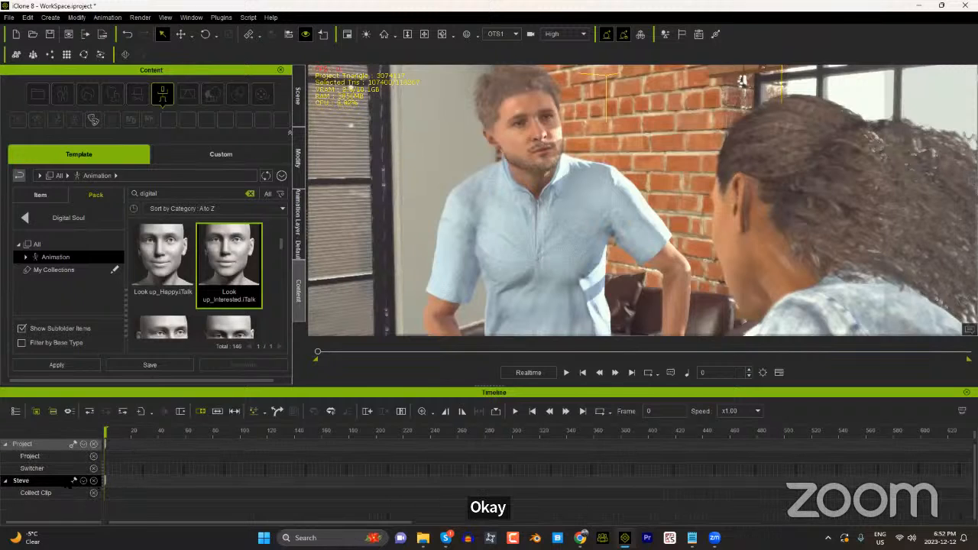
click(83, 481)
click(90, 405)
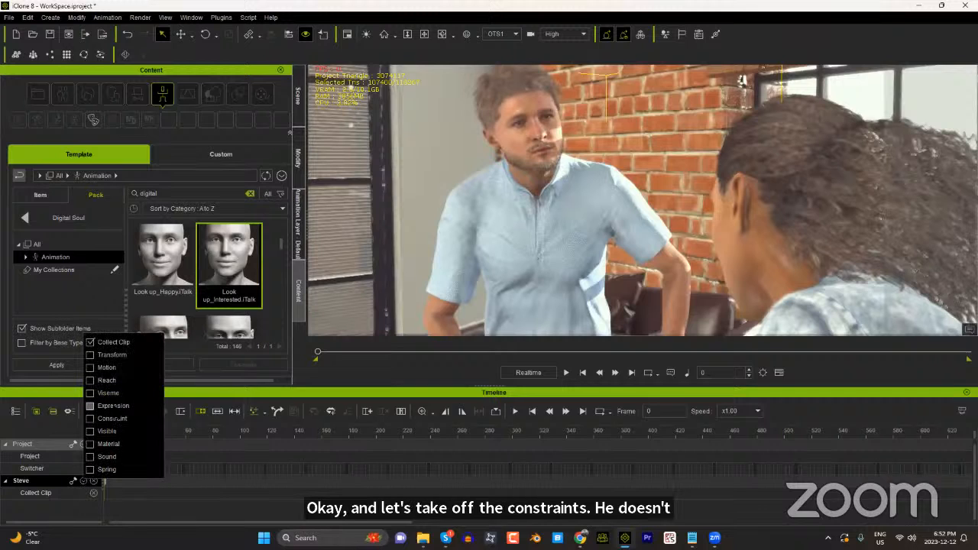
click(219, 470)
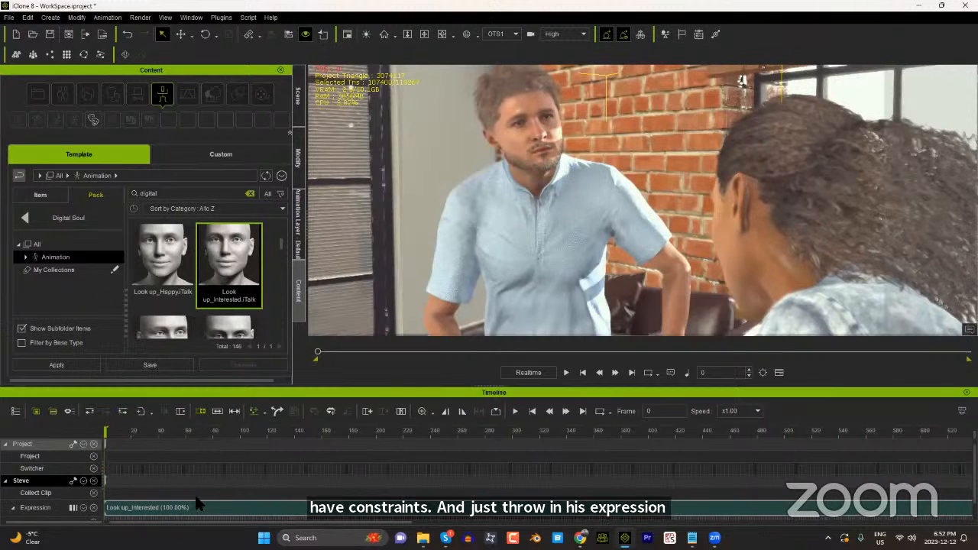
ctrl+scroll(179, 495, down, 3)
ctrl+scroll(182, 500, down, 1)
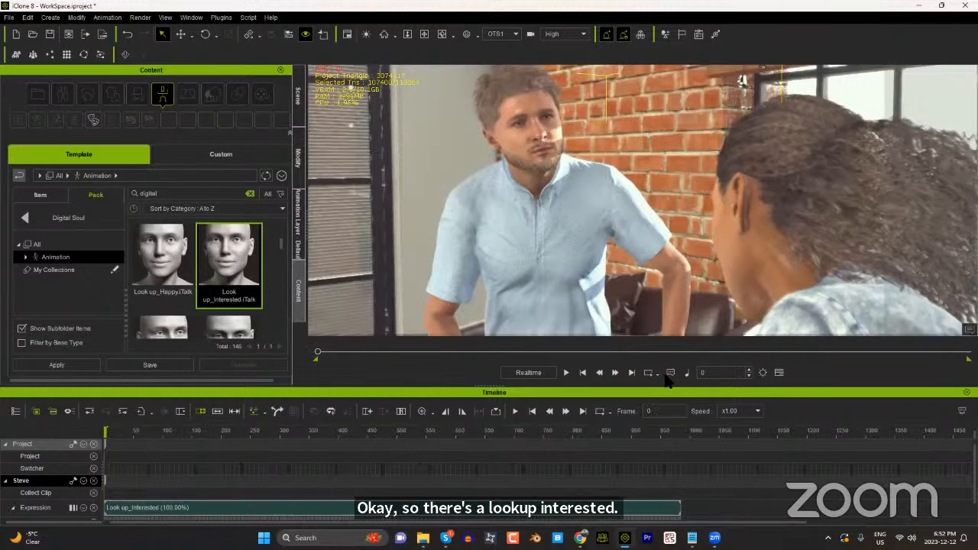
Step: Play the man's Look up_Interested expression clip, scrub through it to examine his facial movement, and return to frame 0
click(567, 372)
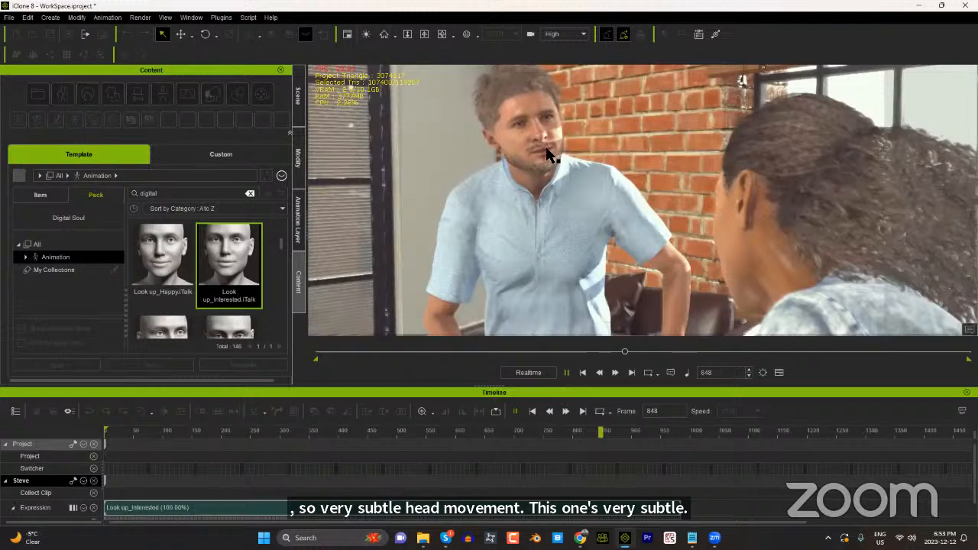
key(space)
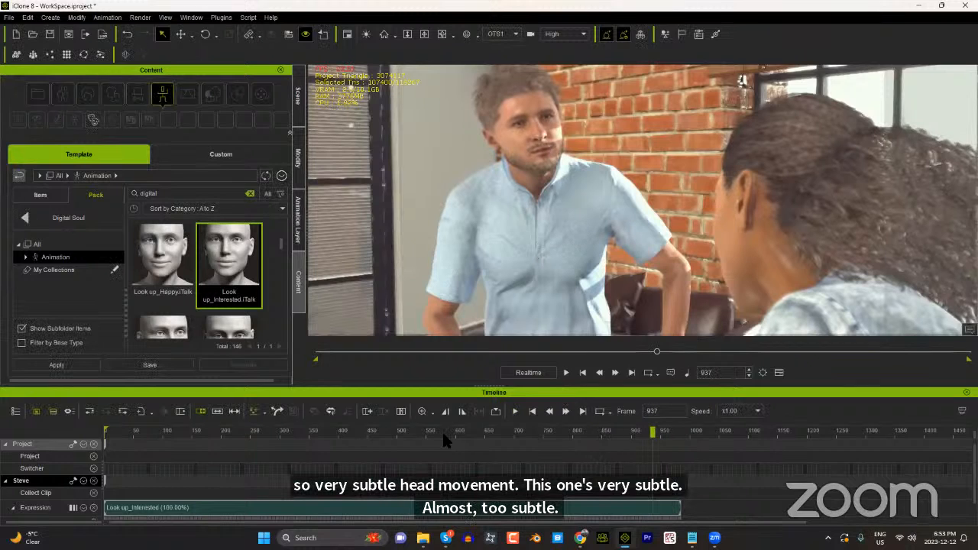
click(466, 432)
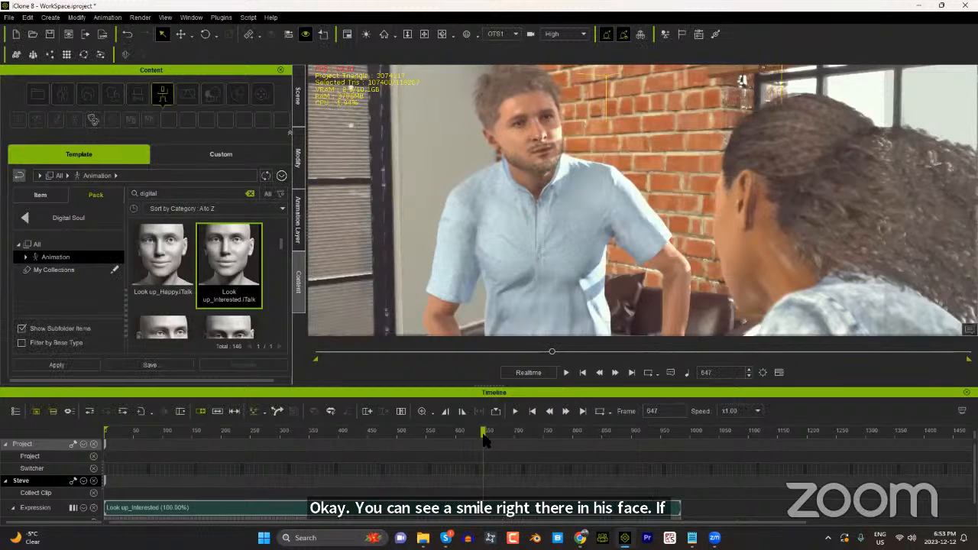
click(449, 434)
drag(432, 443, 295, 444)
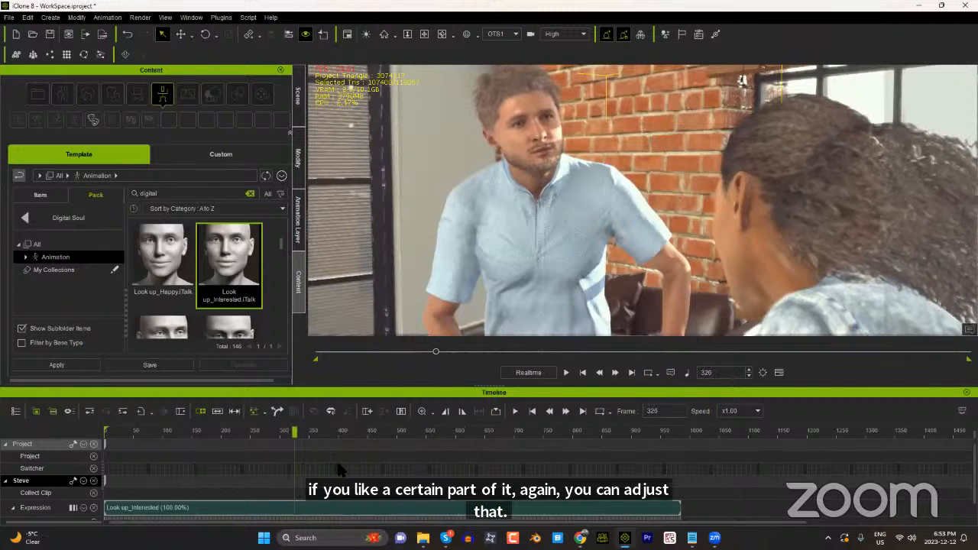
click(120, 433)
drag(119, 434, 119, 433)
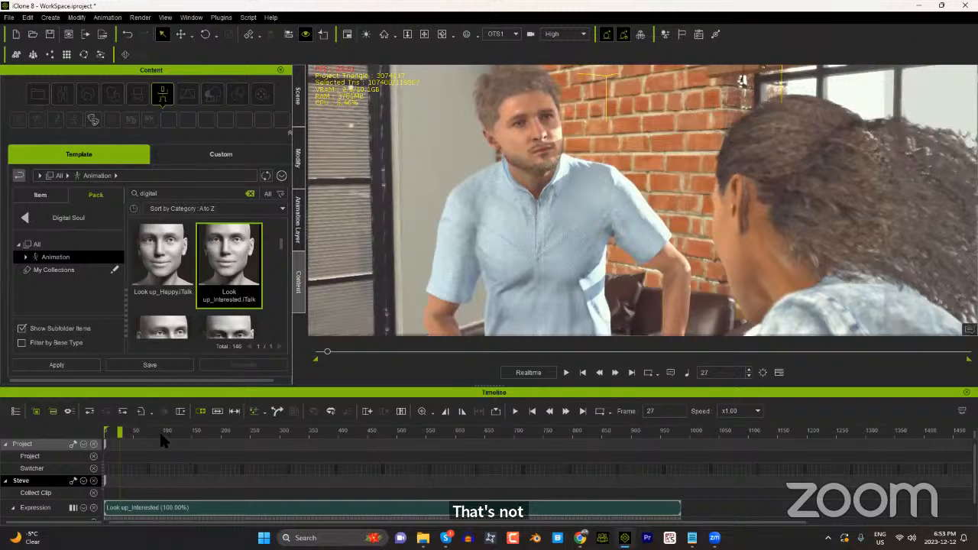
drag(160, 431, 88, 431)
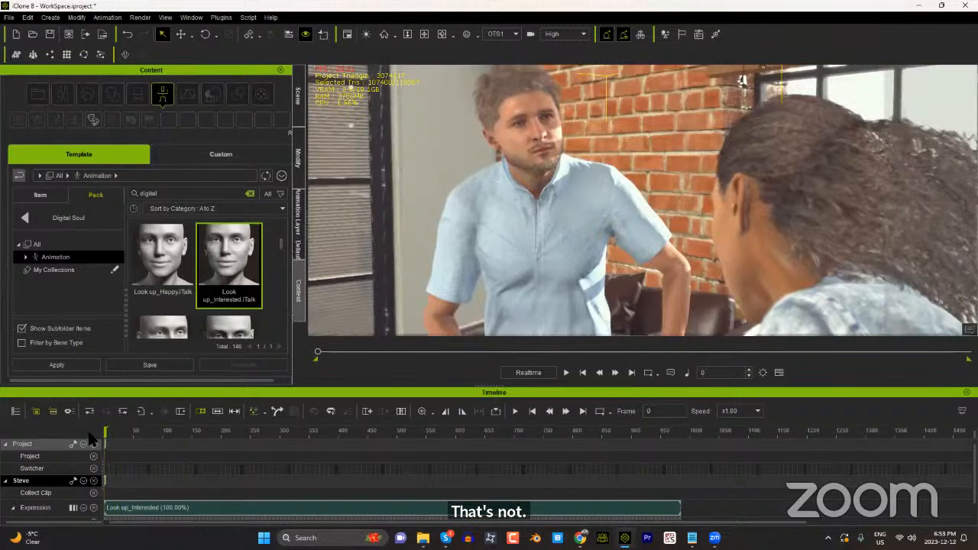
Step: Show the man's Motion track in the timeline alongside his Expression track
click(84, 481)
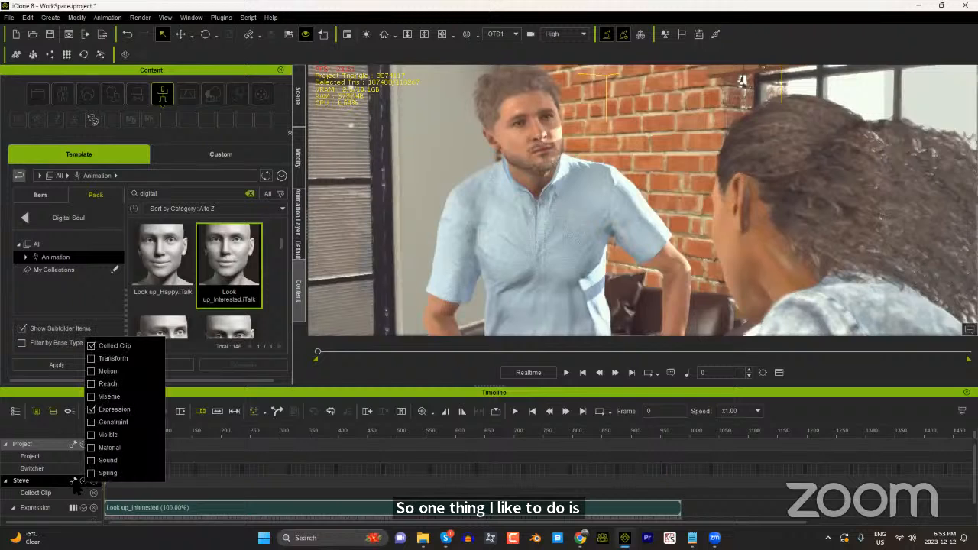
click(92, 371)
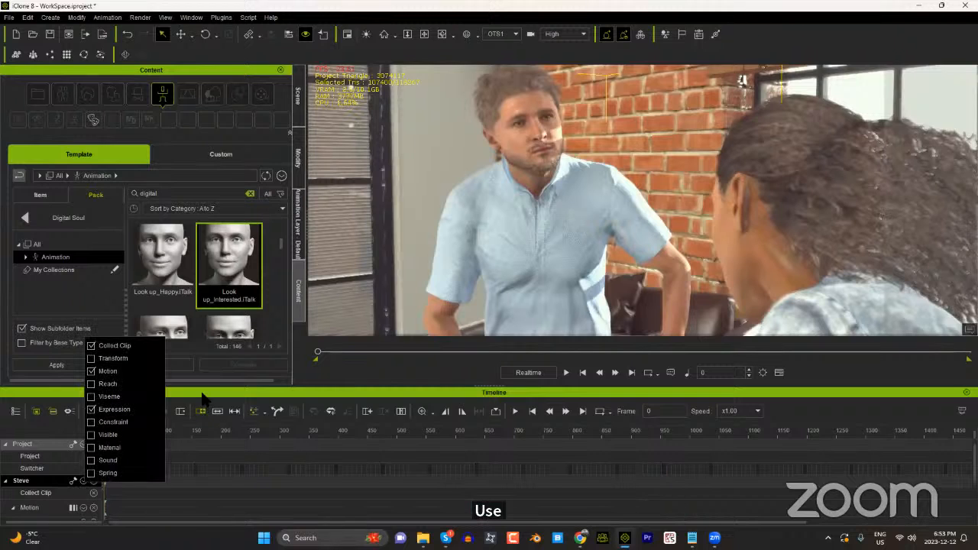
scroll(126, 473, down, 5)
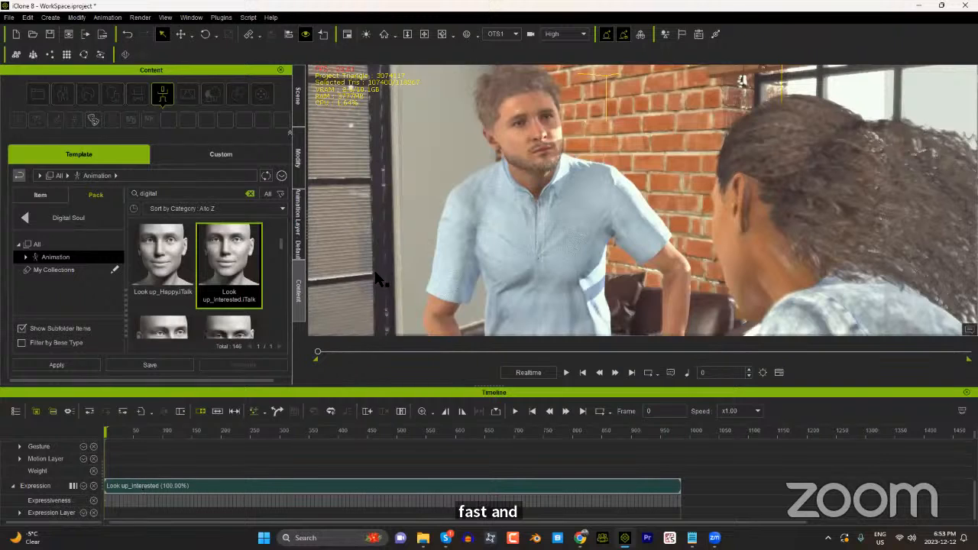
Step: Open Direct Puppet for the man from his body motion tools and place its window clear of him in the view
click(299, 160)
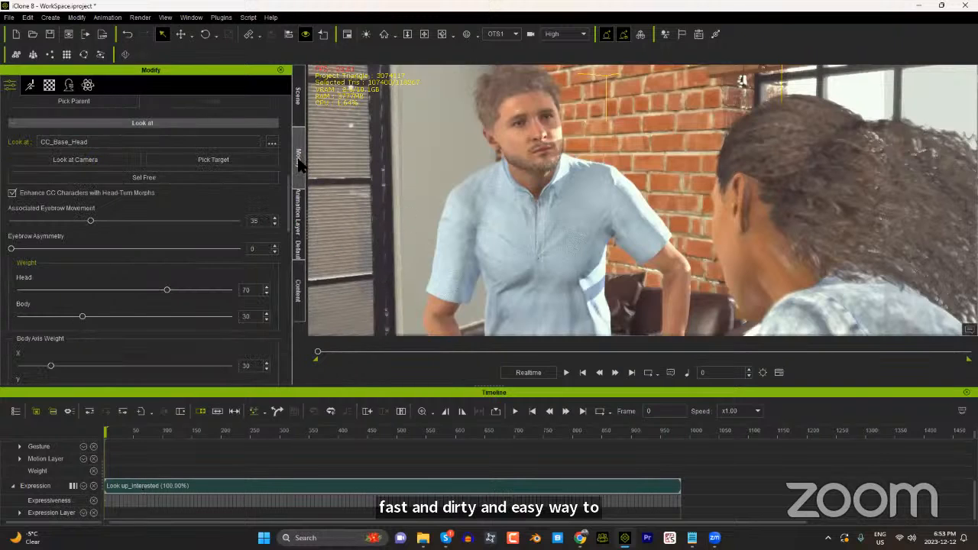
click(31, 85)
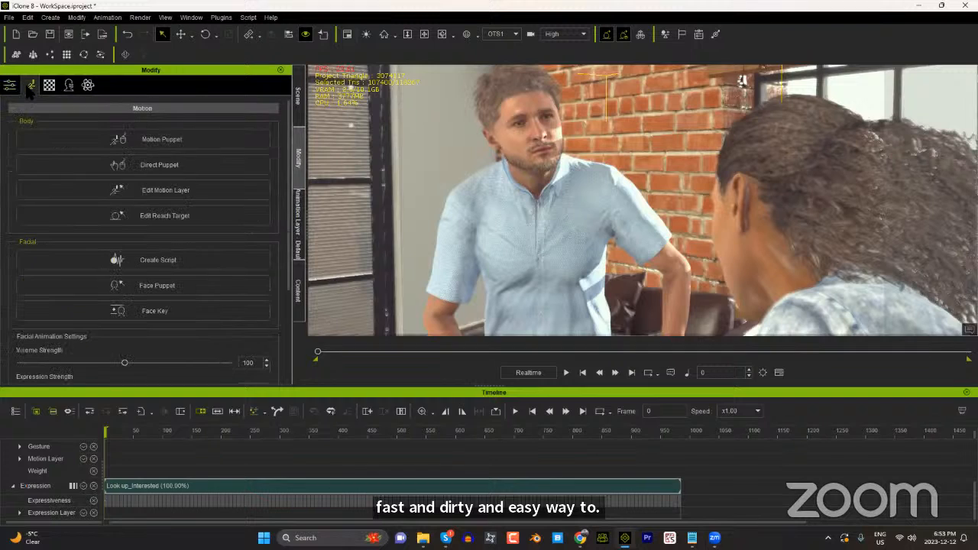
click(160, 168)
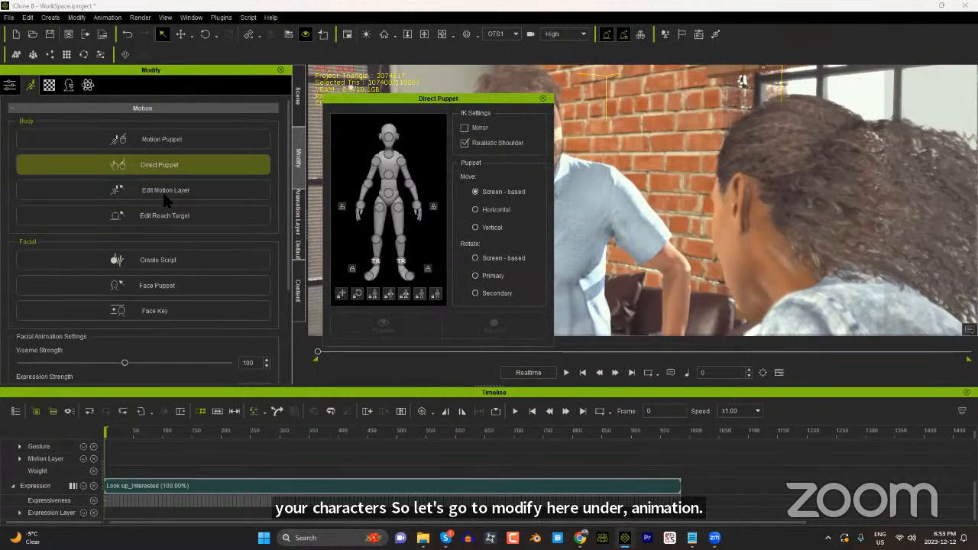
click(165, 193)
drag(441, 99, 292, 132)
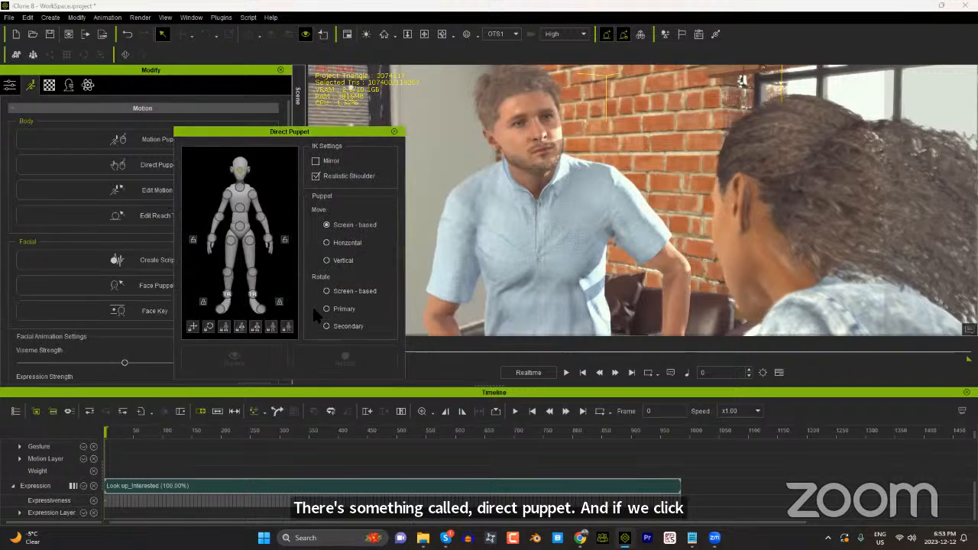
Step: Try out Screen-based rotation on the man's head in a Direct Puppet preview
click(327, 291)
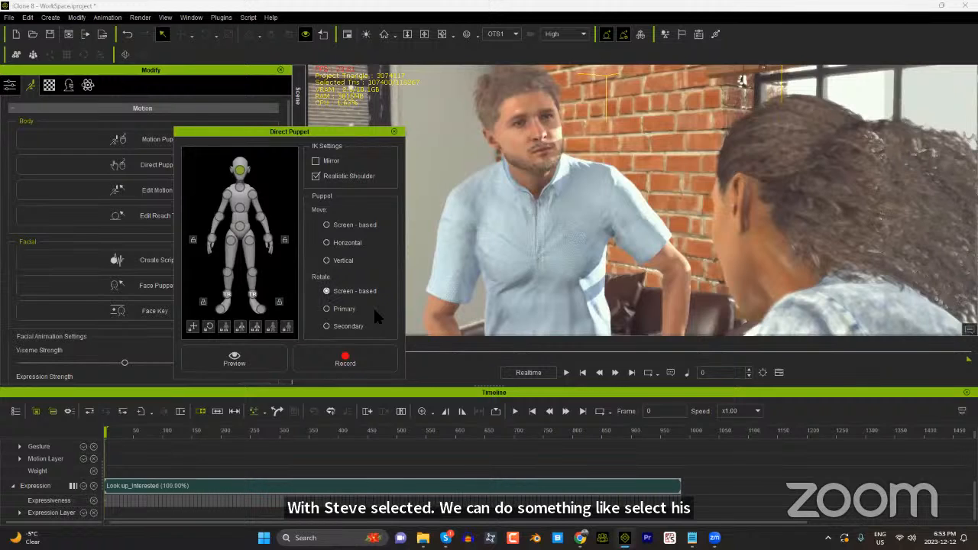
key(space)
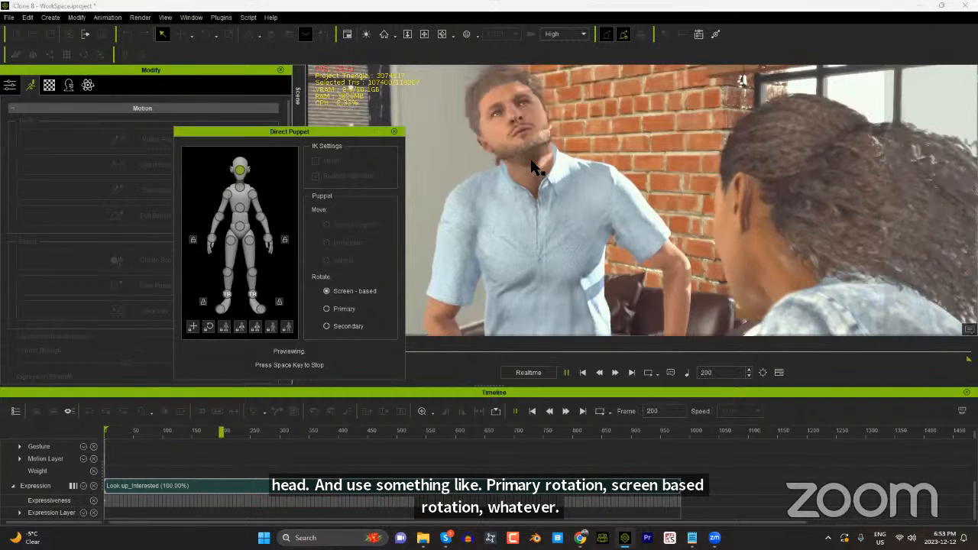
key(space)
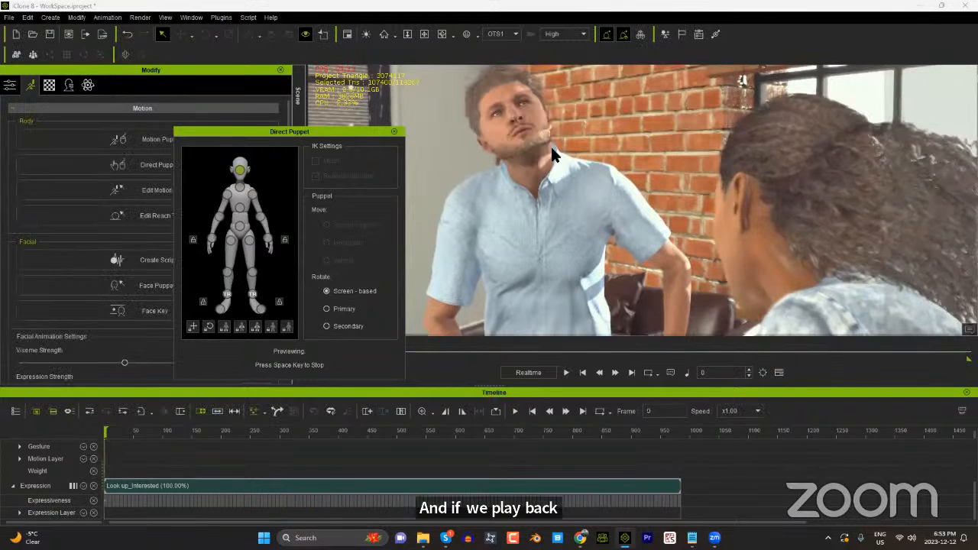
key(space)
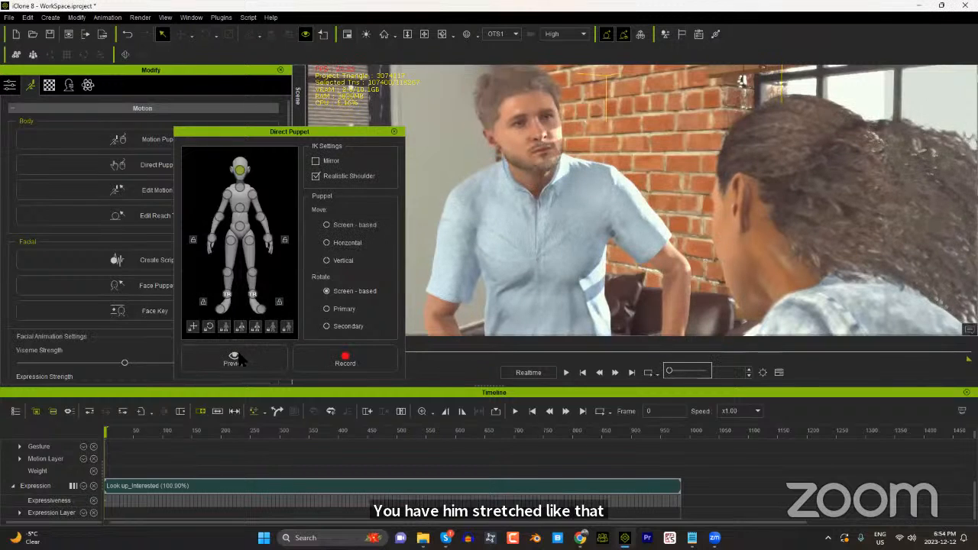
Step: Set the head's puppet rotation to Primary and preview the man's head movement
click(327, 309)
key(space)
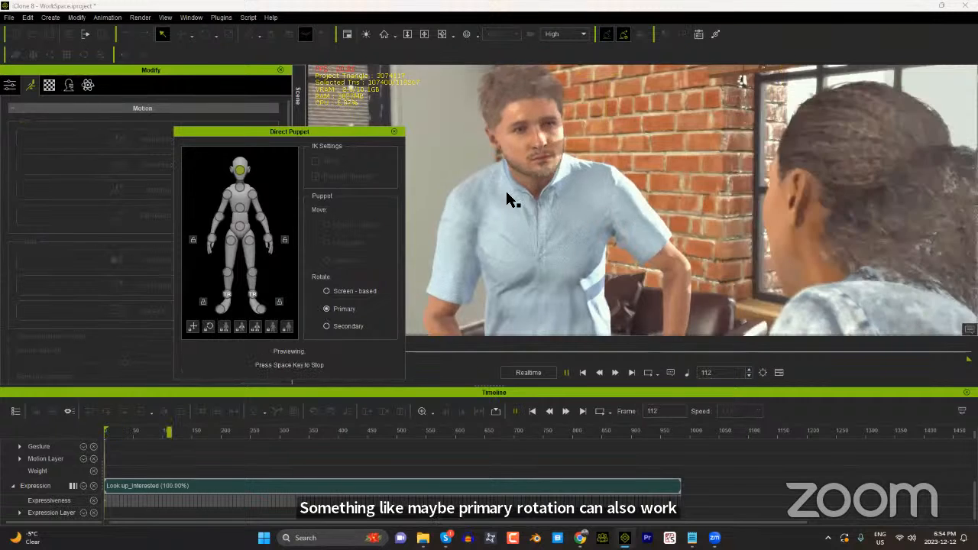
key(space)
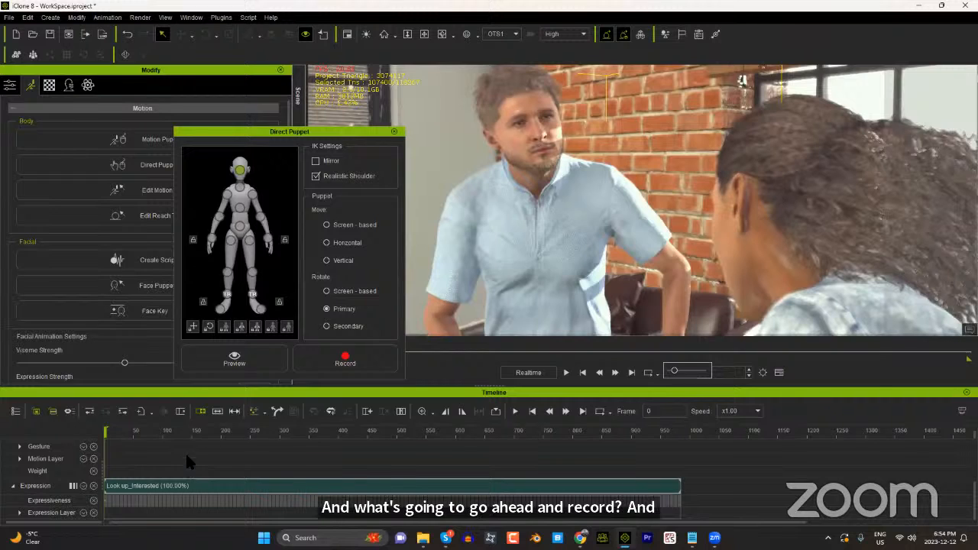
Step: Record a nodding head motion for the man from frame 0 to about frame 531 using Primary rotation
click(346, 364)
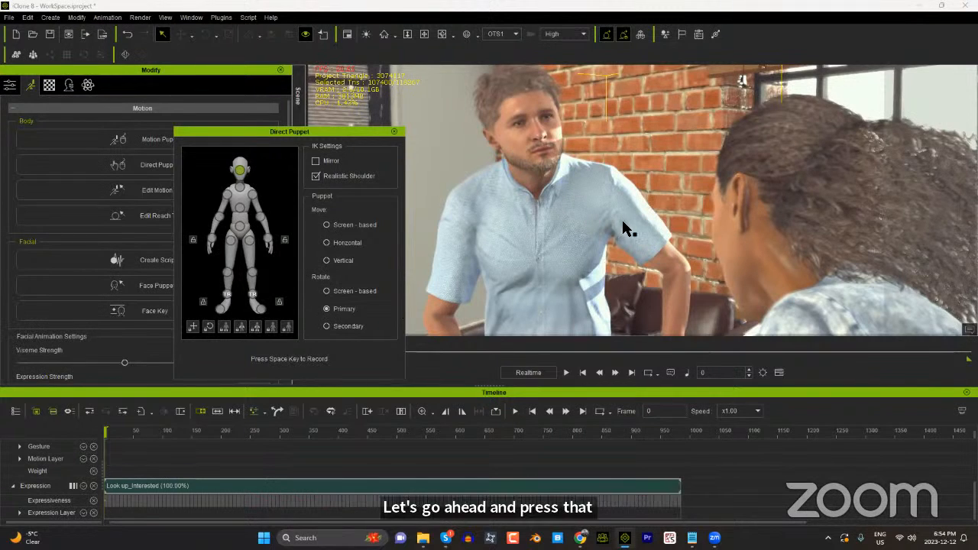
key(space)
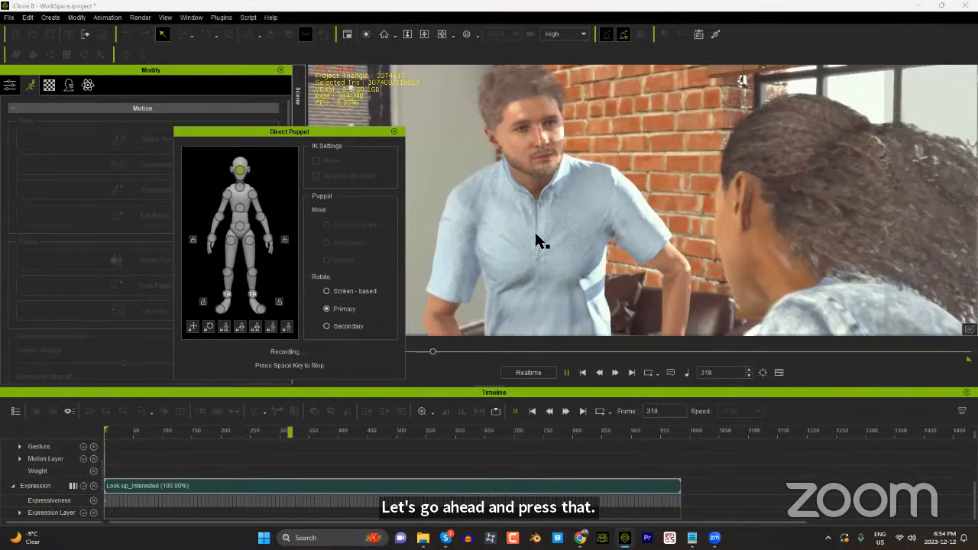
key(space)
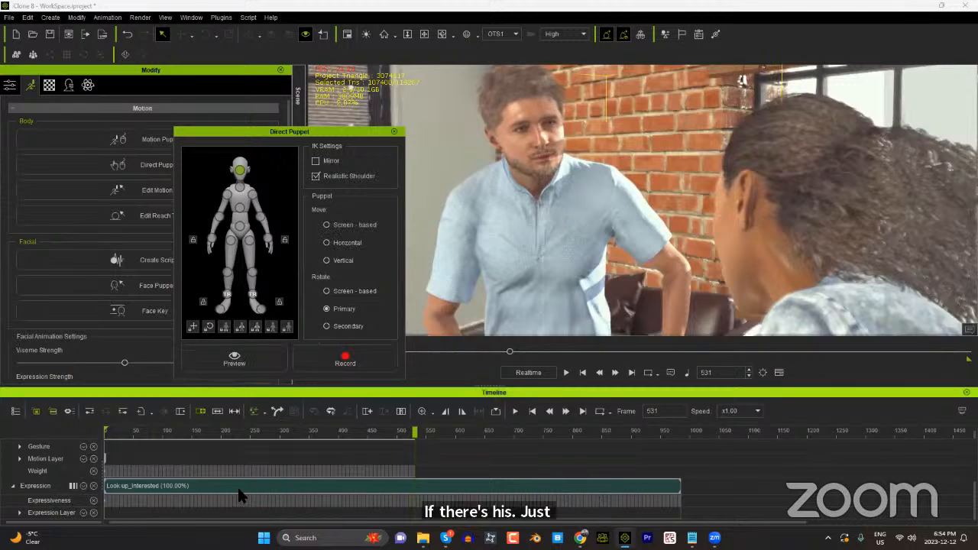
Step: Return to frame 0 and play back the man's recorded puppet clip to review his head motion
scroll(237, 487, up, 2)
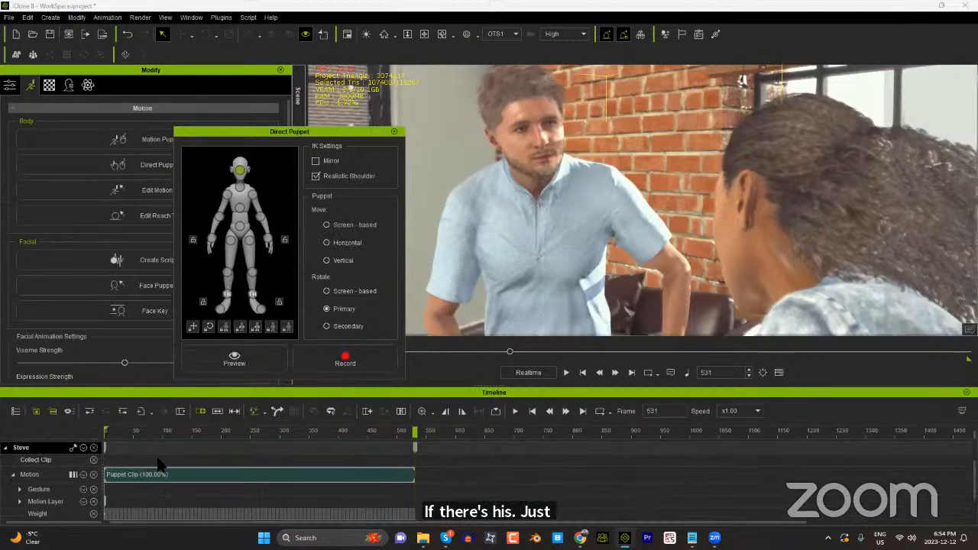
drag(123, 432, 97, 434)
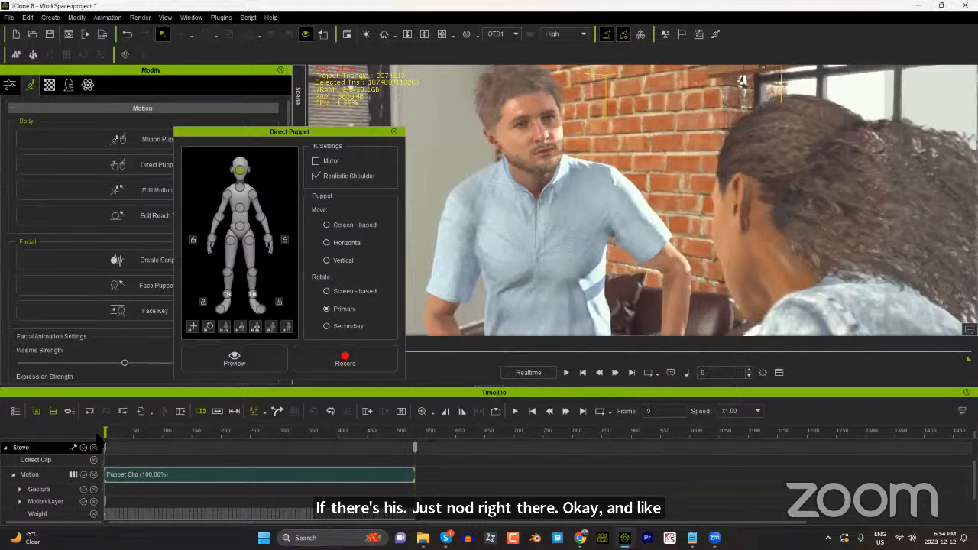
click(566, 373)
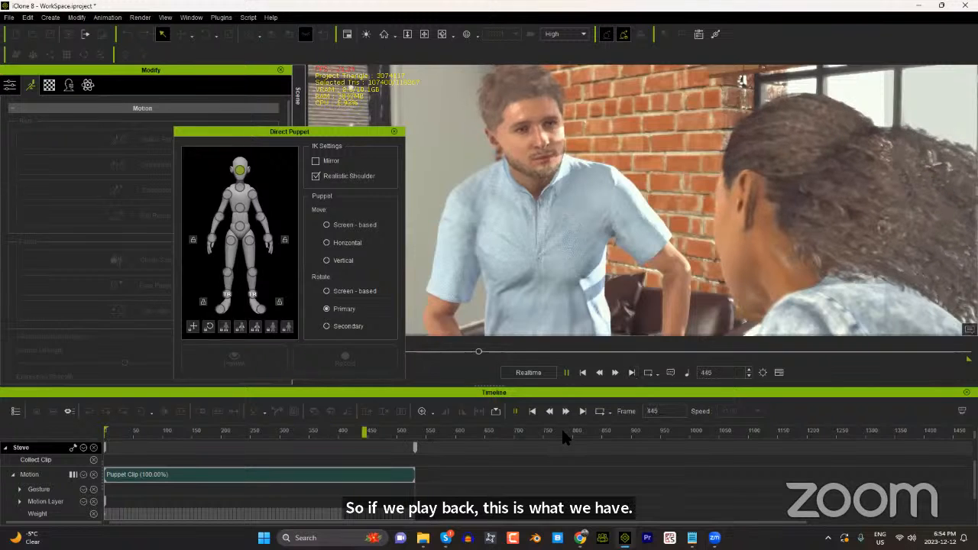
key(space)
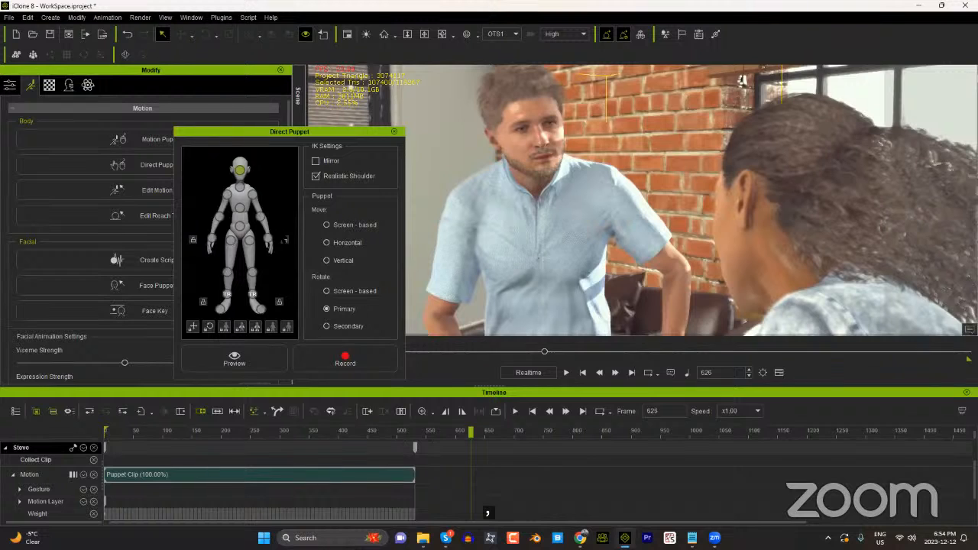
Step: Select the base of the neck as the man's puppeted body part and return to frame 0
click(240, 187)
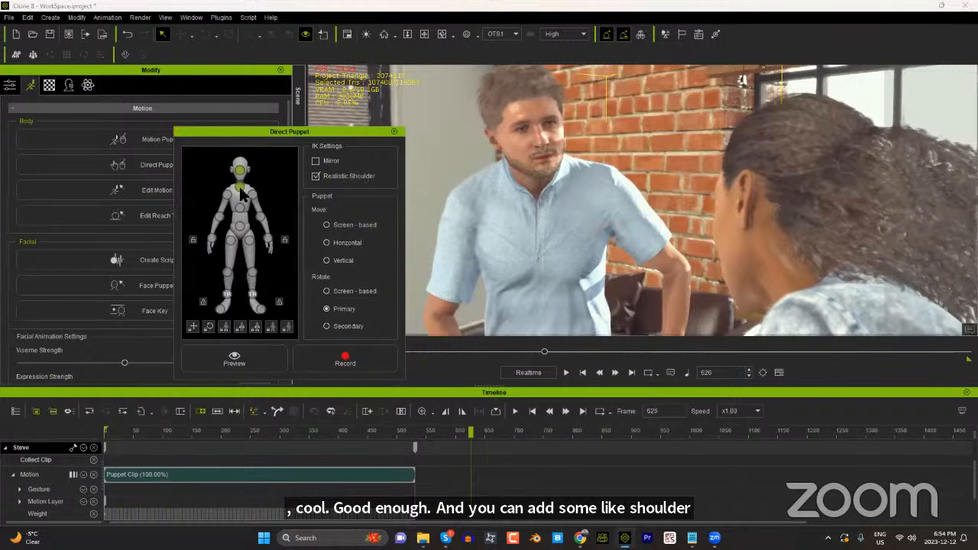
drag(170, 433, 92, 436)
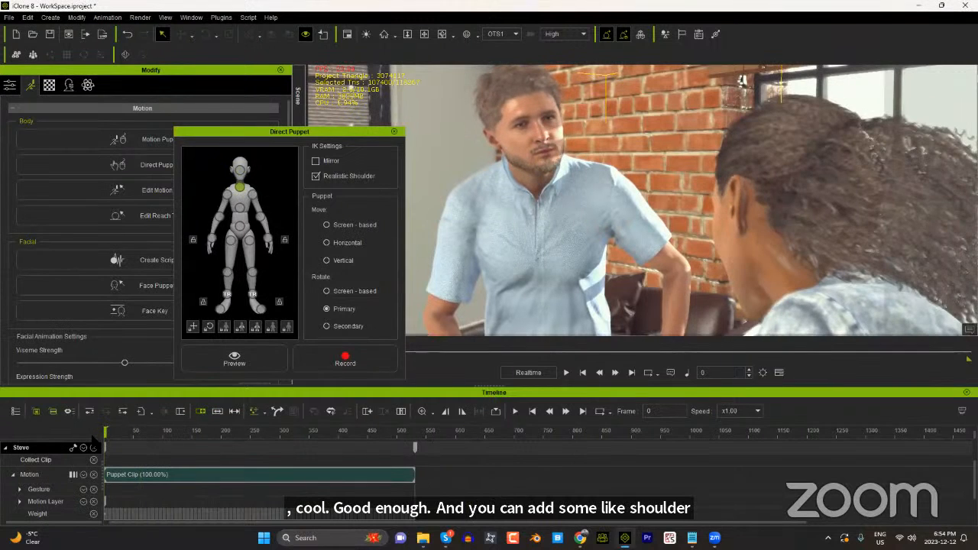
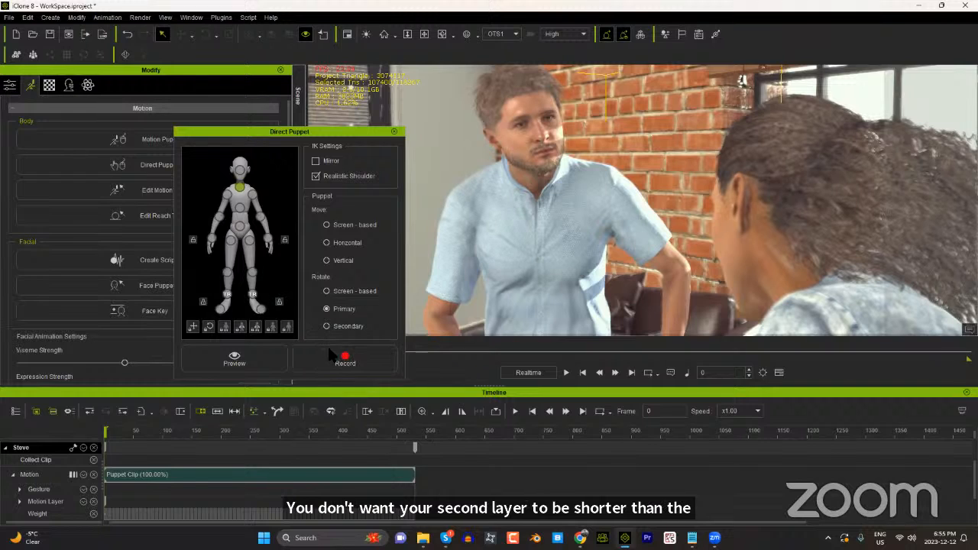
Step: Preview the neck base's Primary rotation and record a short take from frame 0 to about frame 157
click(270, 354)
key(space)
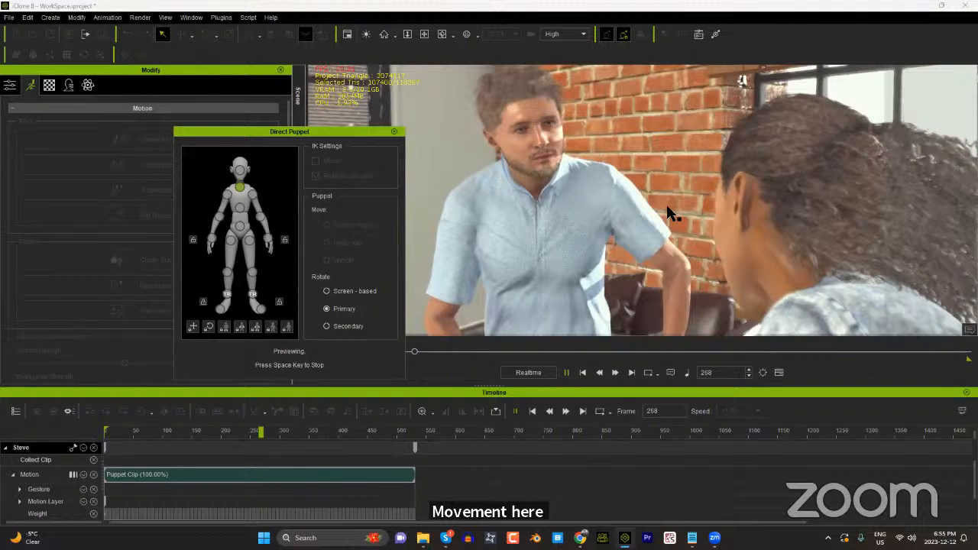
key(space)
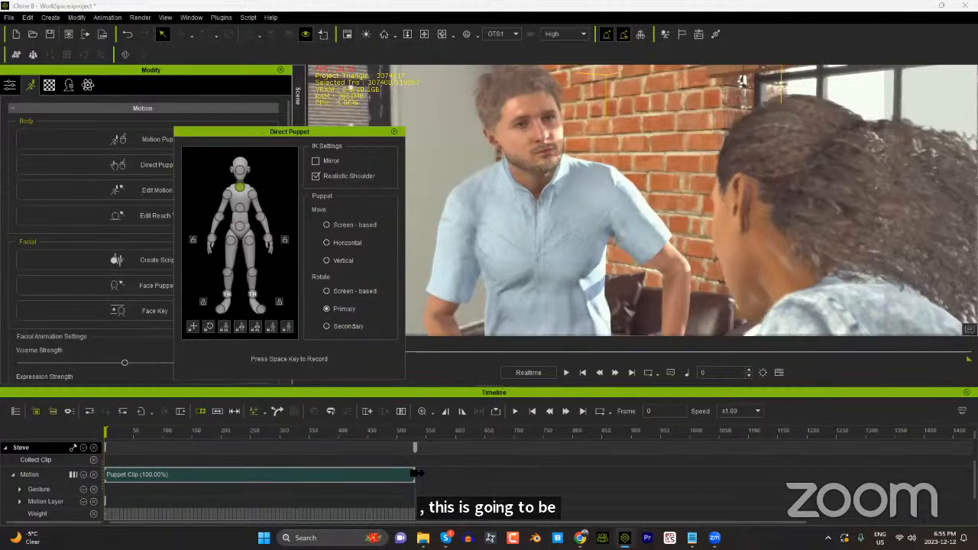
key(space)
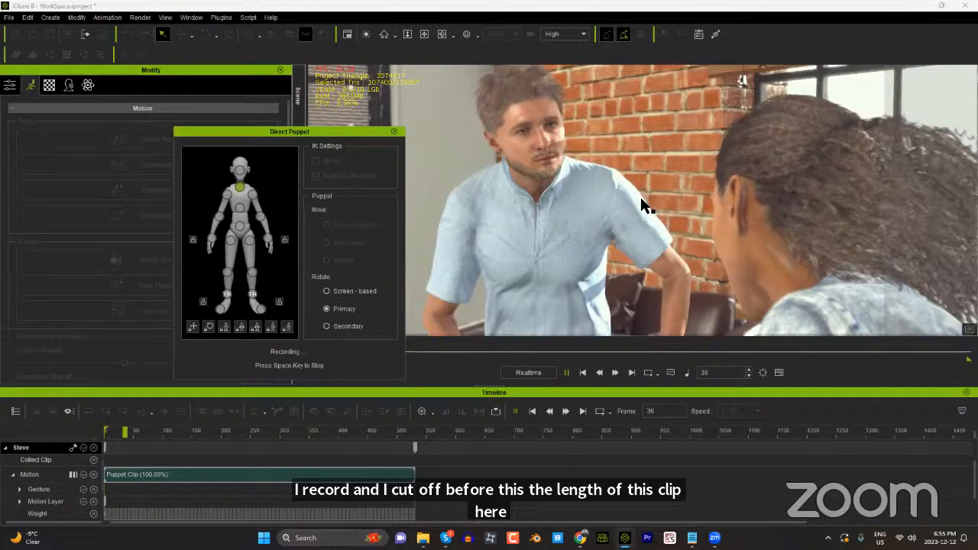
key(space)
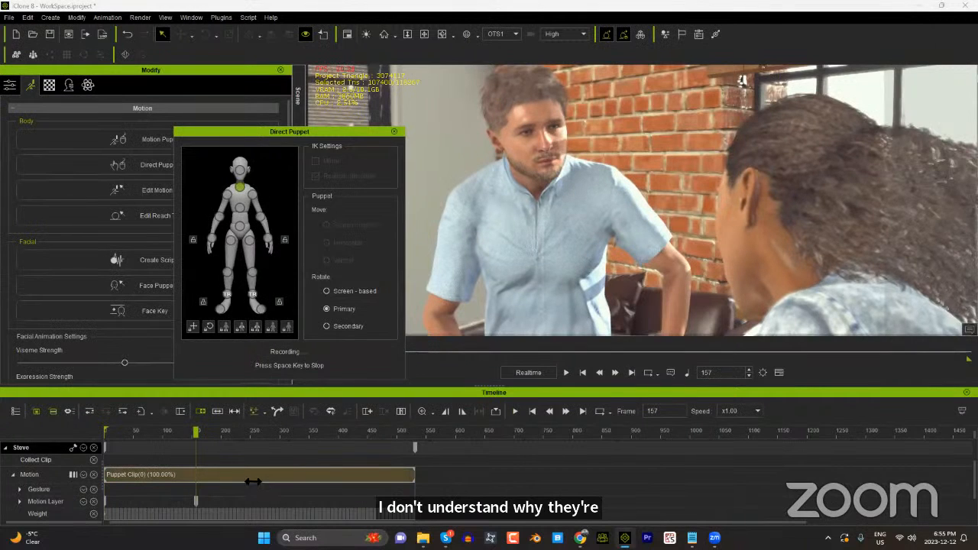
Step: Scrub the timeline around the end of the short neck take to check the man's motion
drag(193, 432, 281, 431)
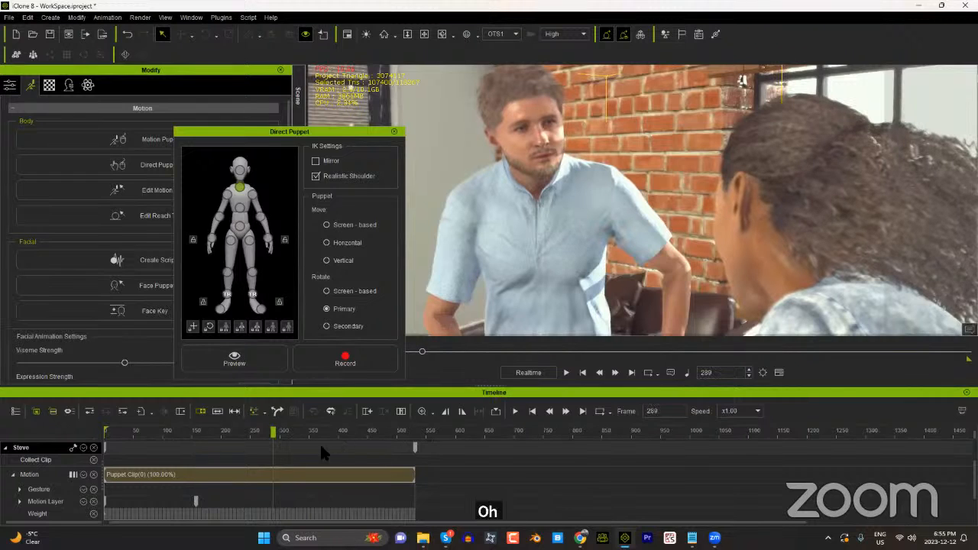
click(199, 433)
click(190, 432)
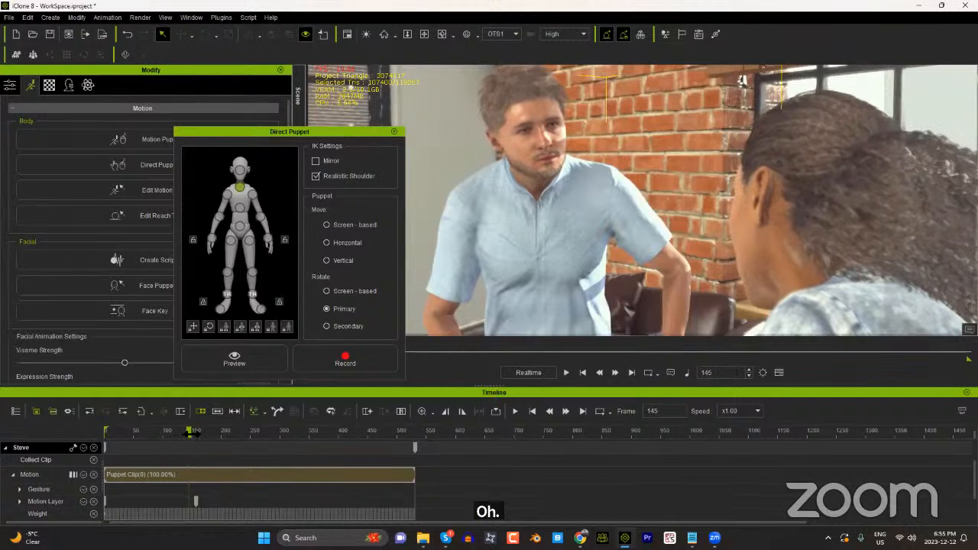
Step: Record another neck take with Primary rotation from frame 198 to about frame 512
drag(212, 435, 222, 439)
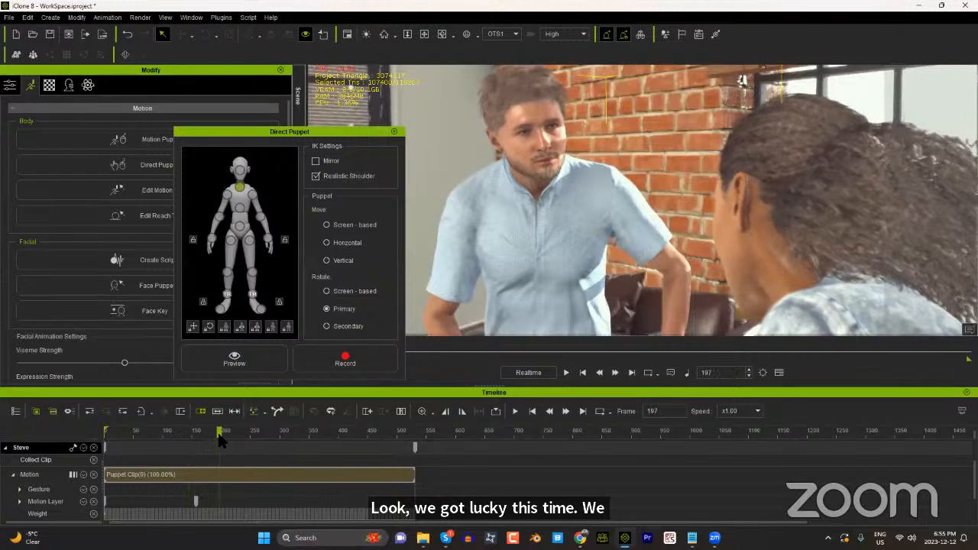
click(345, 360)
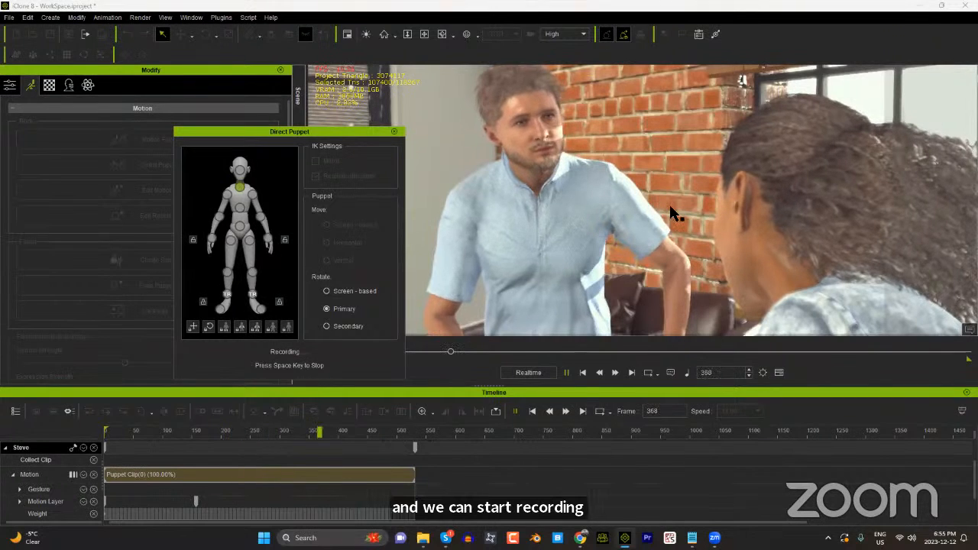
key(space)
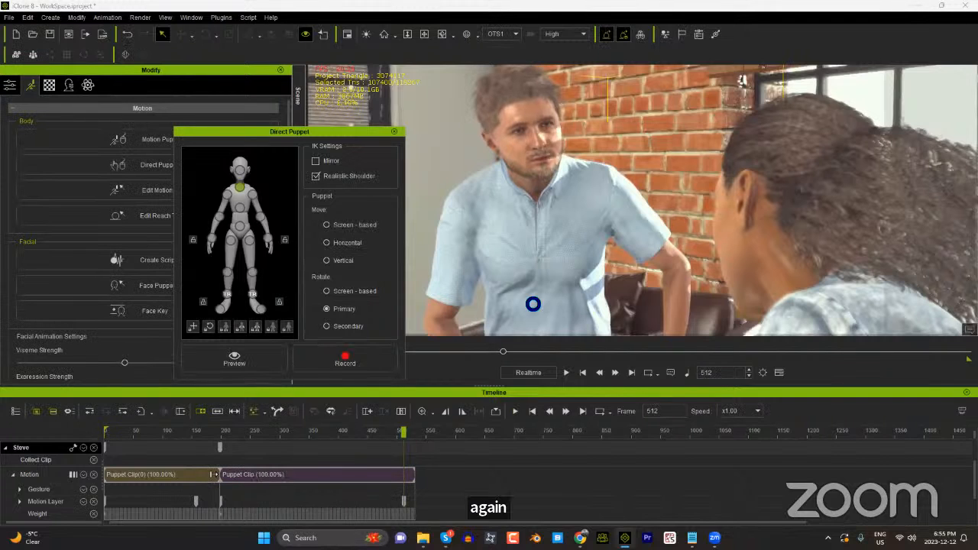
Step: Scrub across the boundary between the two puppet clips, finishing at frame 0
click(221, 433)
click(217, 432)
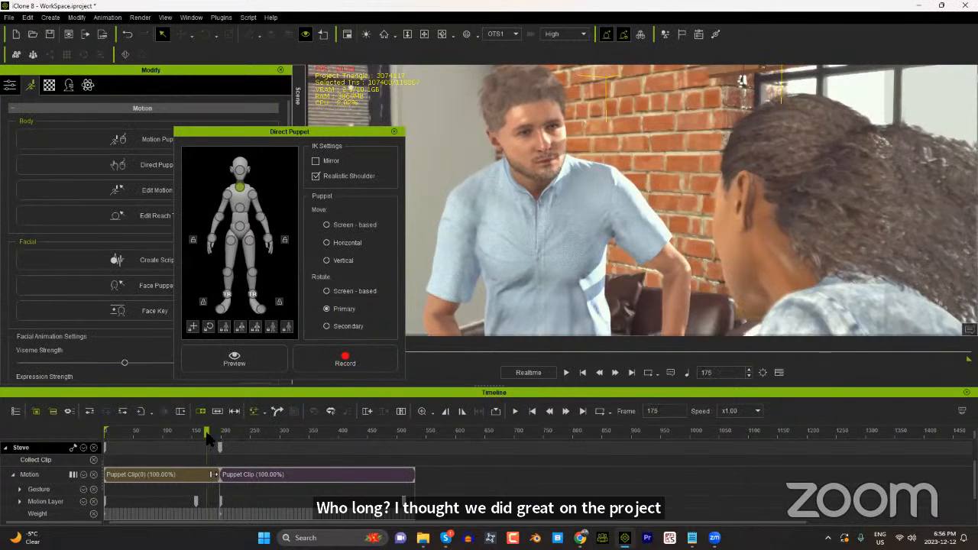
click(217, 434)
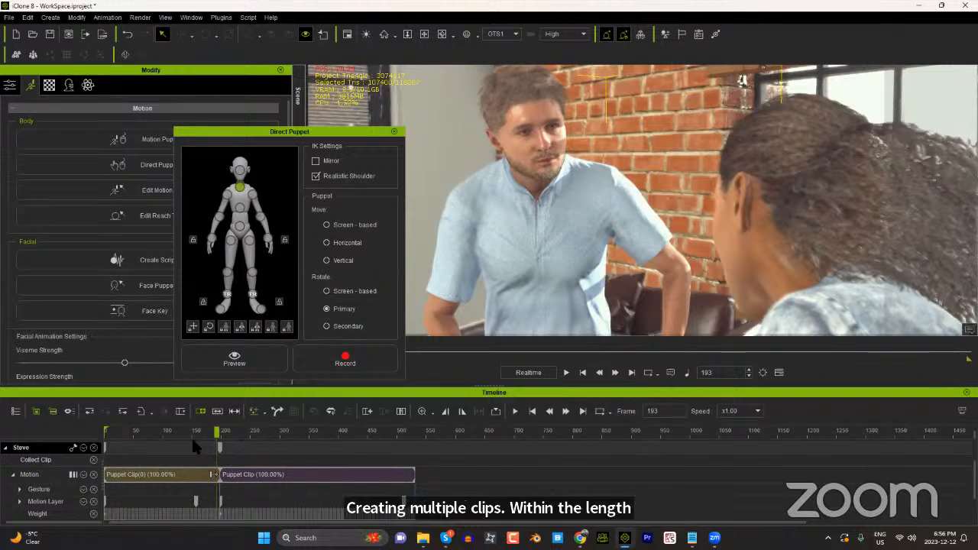
drag(161, 431, 92, 434)
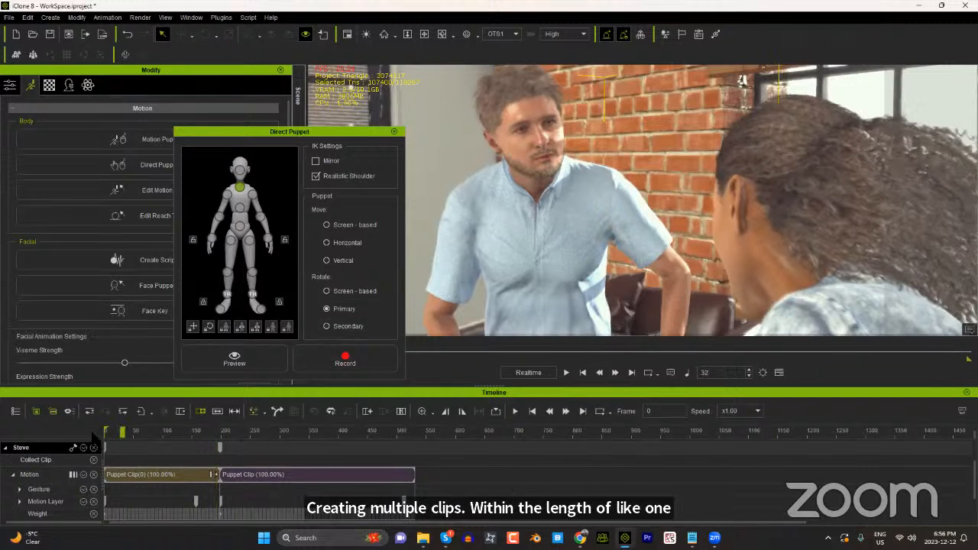
Step: Close Direct Puppet and play the man's animation from frame 0 past the boundary between the clips
click(393, 132)
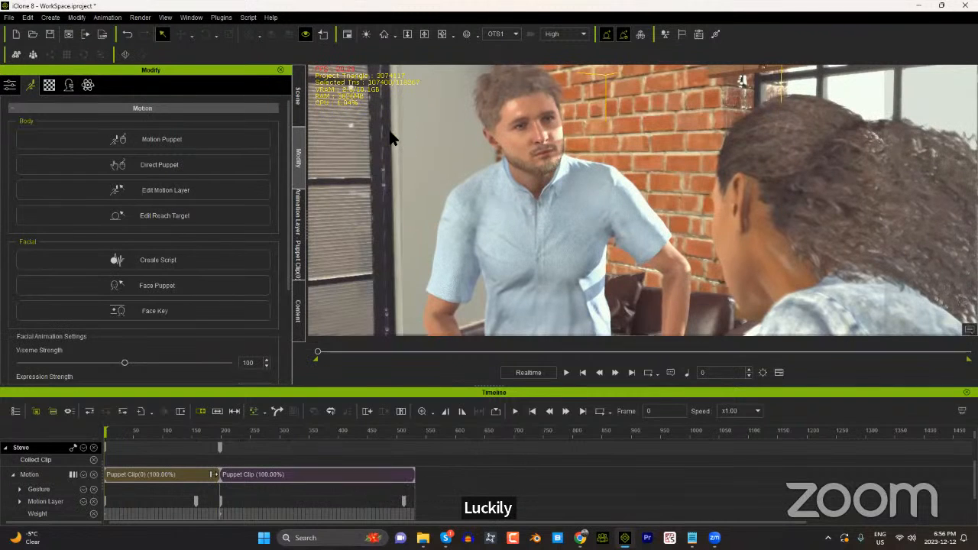
key(space)
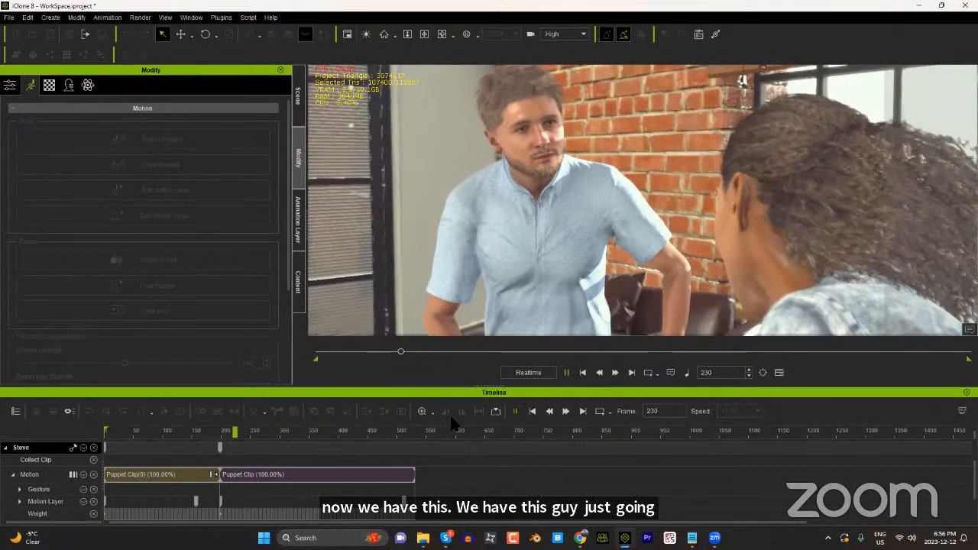
key(space)
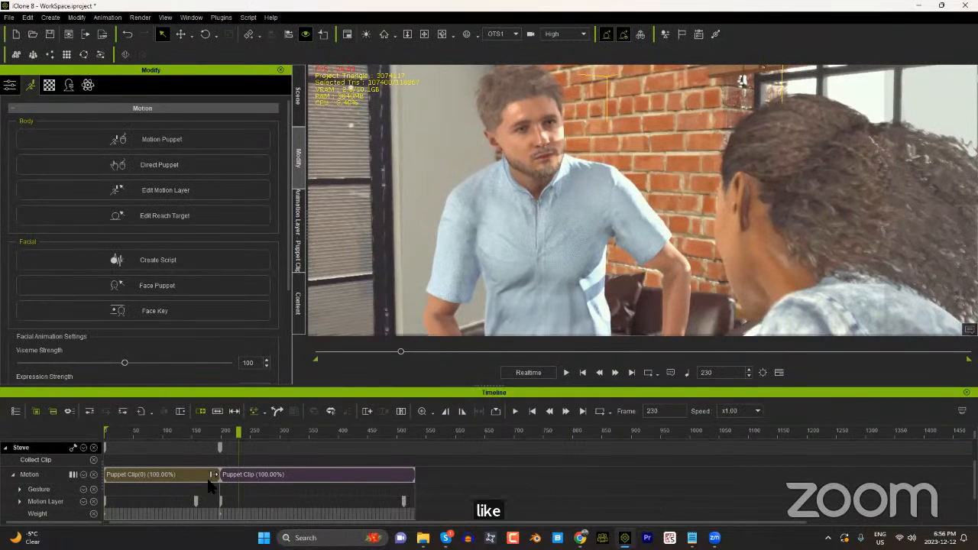
Step: Examine the man's head motion frame by frame where the two puppet clips meet, around frames 195 to 204
scroll(211, 486, up, 5)
click(183, 432)
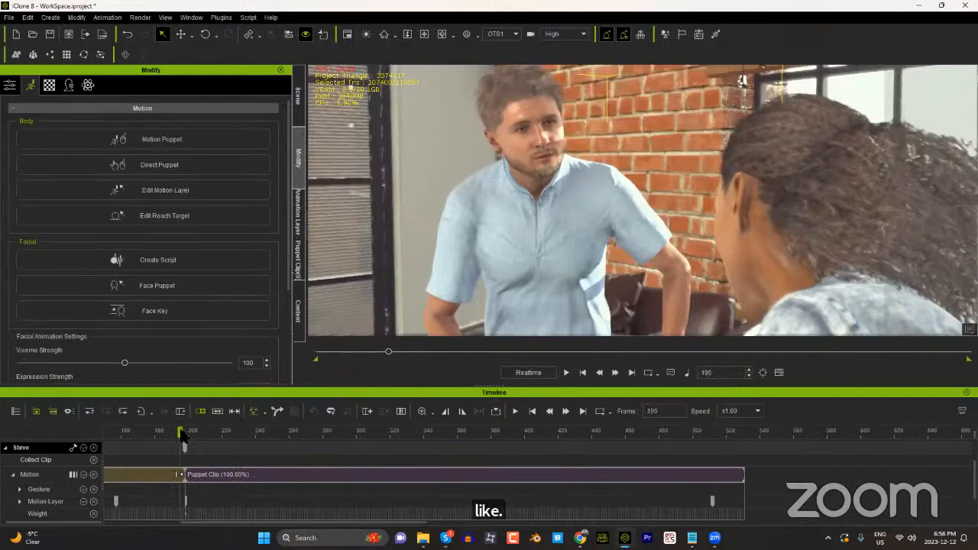
mouse_move(181, 430)
mouse_down()
mouse_move(171, 432)
mouse_move(191, 432)
mouse_up()
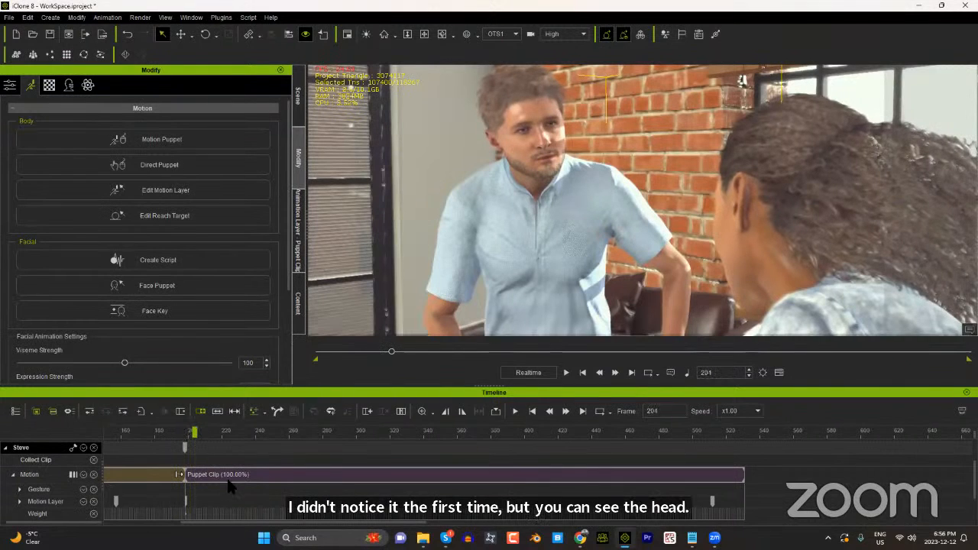
Step: Move the second puppet clip earlier to about frame 175 so it overlaps the first, and scrub through the transition
drag(230, 486, 217, 487)
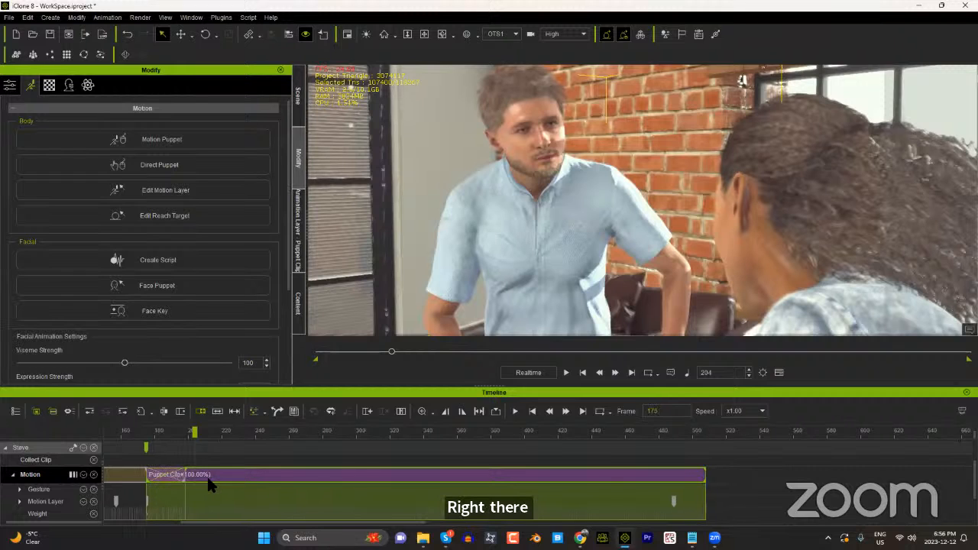
click(148, 432)
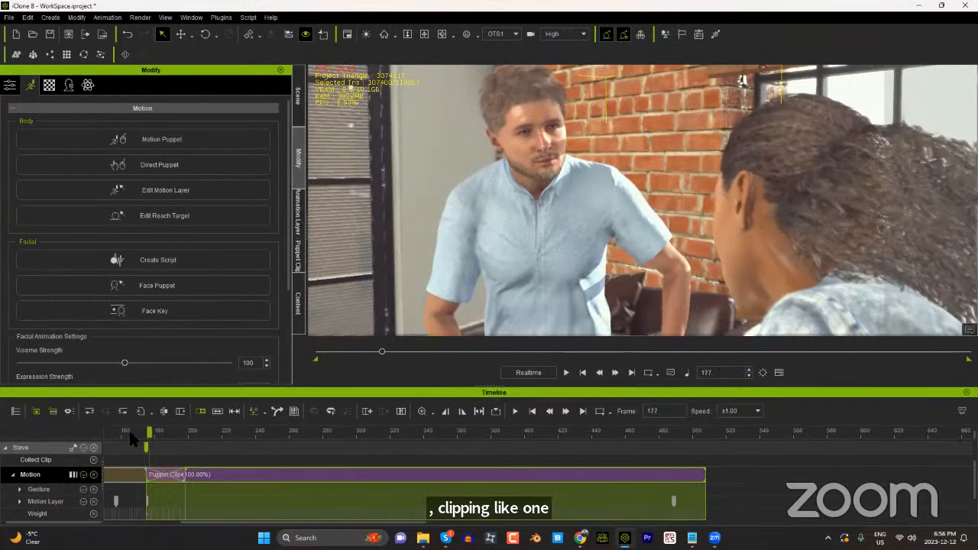
click(105, 432)
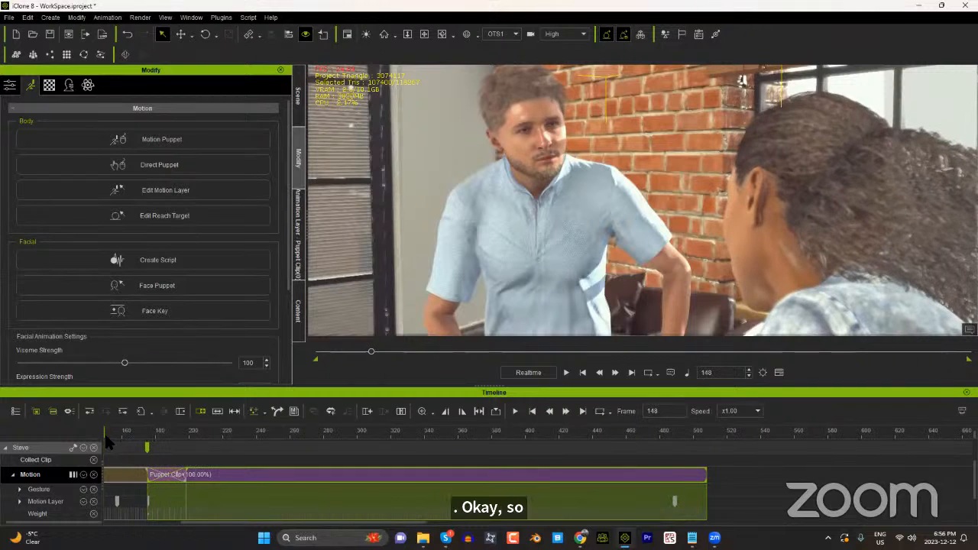
click(112, 433)
click(164, 451)
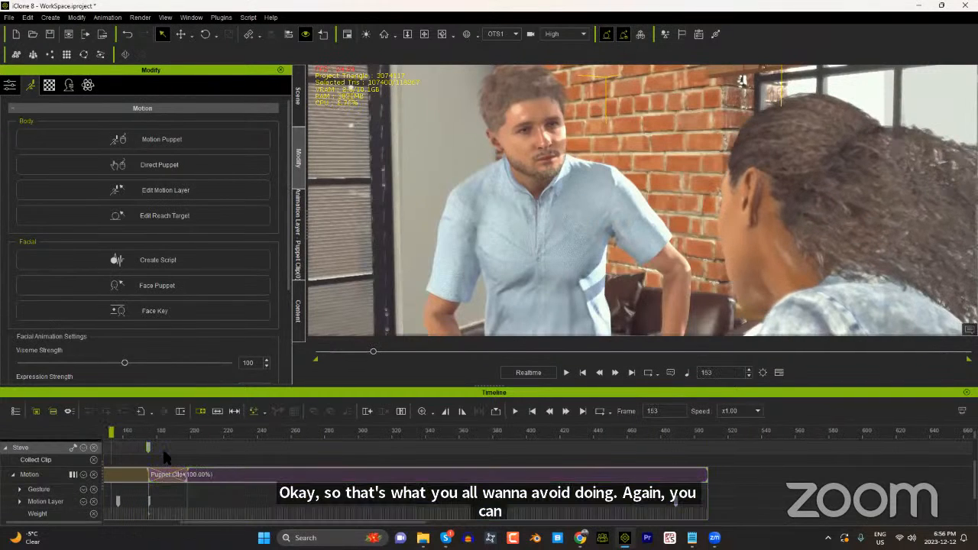
Step: Play back the blended transition between the overlapping puppet clips
key(space)
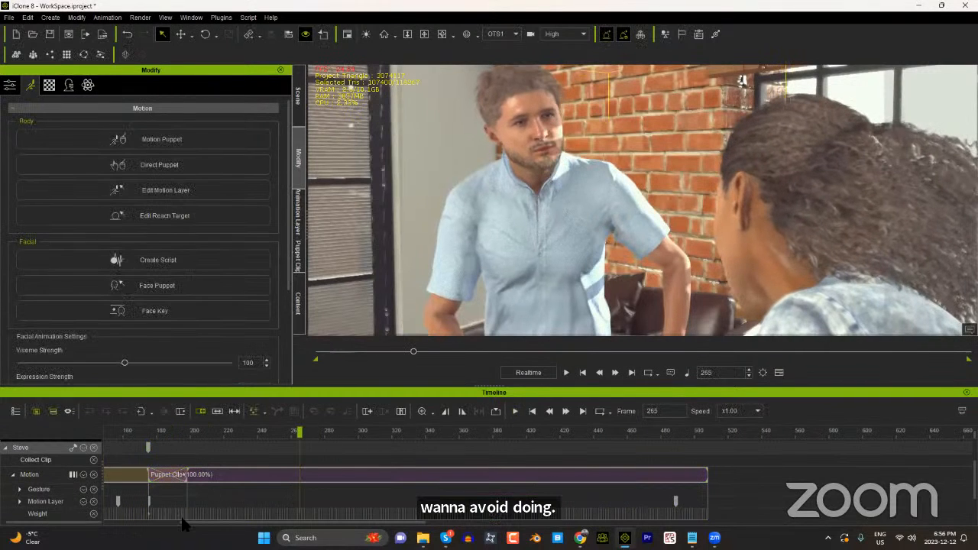
click(249, 436)
key(space)
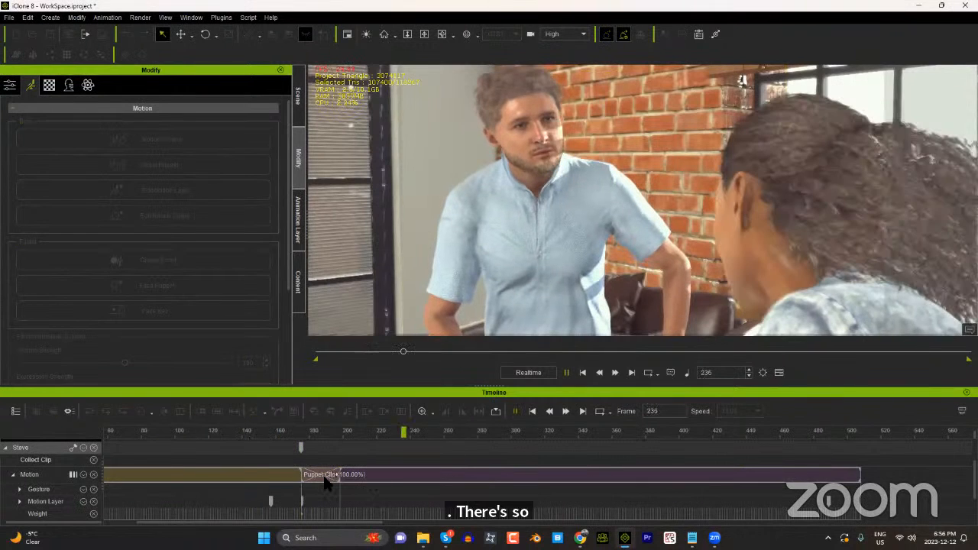
key(space)
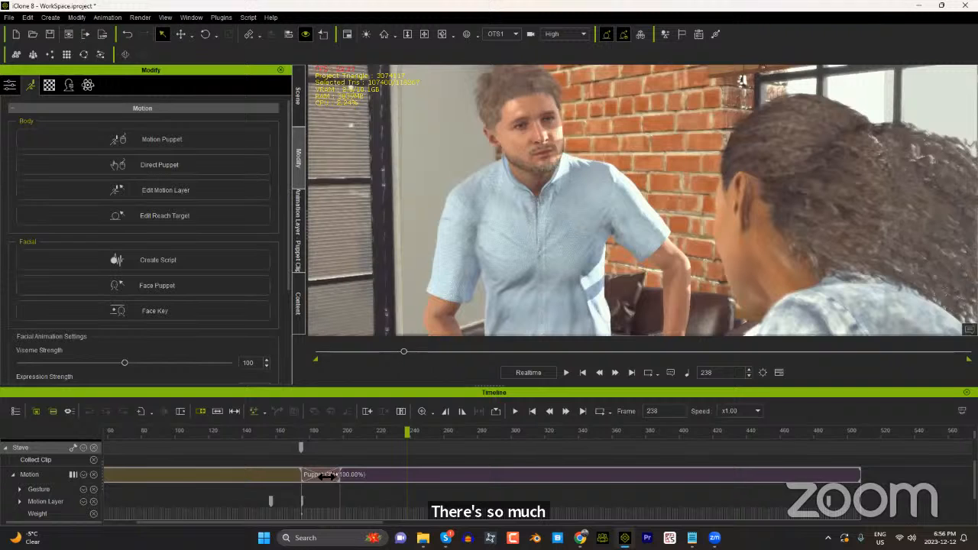
Step: Delete the second puppet clip from the man's motion track
click(329, 475)
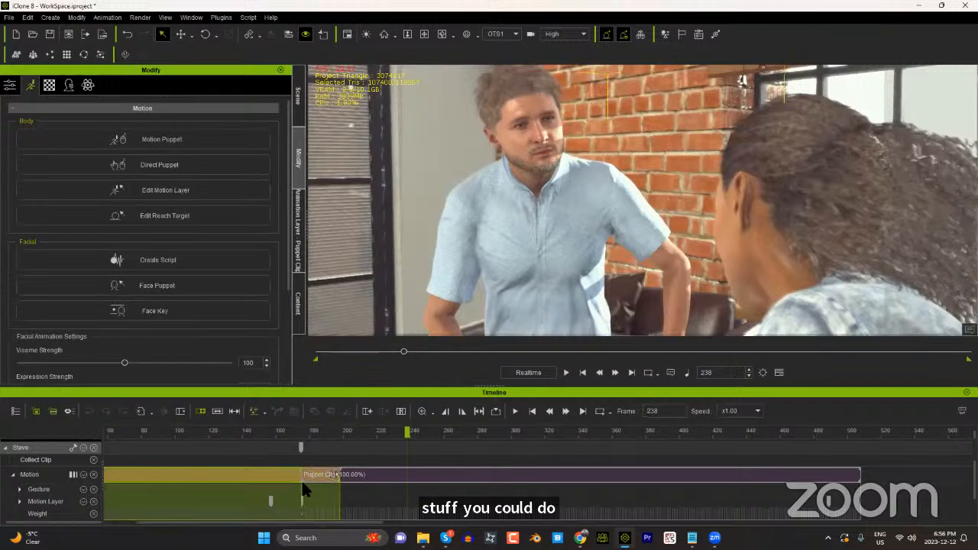
click(388, 472)
key(Delete)
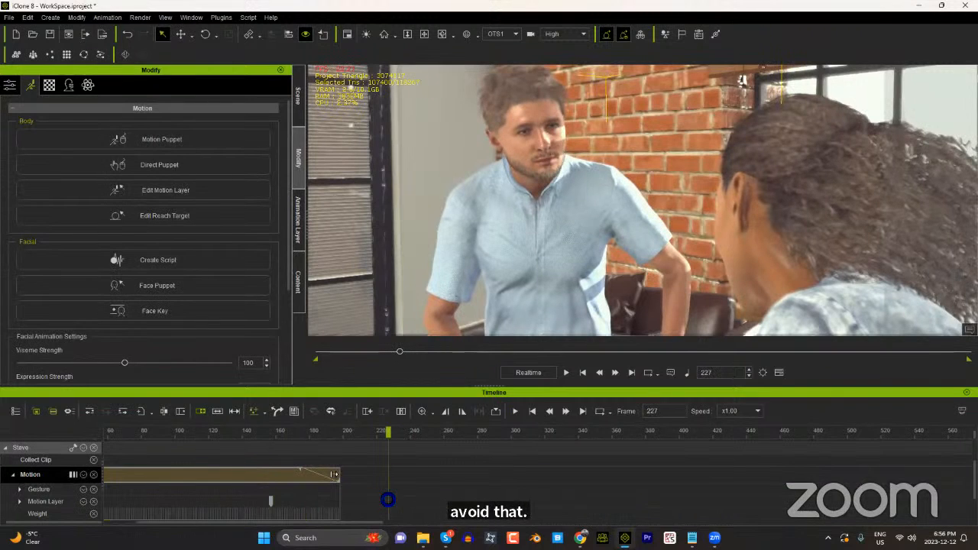
Step: Try recording neck base motion from frame 0 to about frame 337 in Direct Puppet using Screen-based movement
ctrl+scroll(174, 458, down, 2)
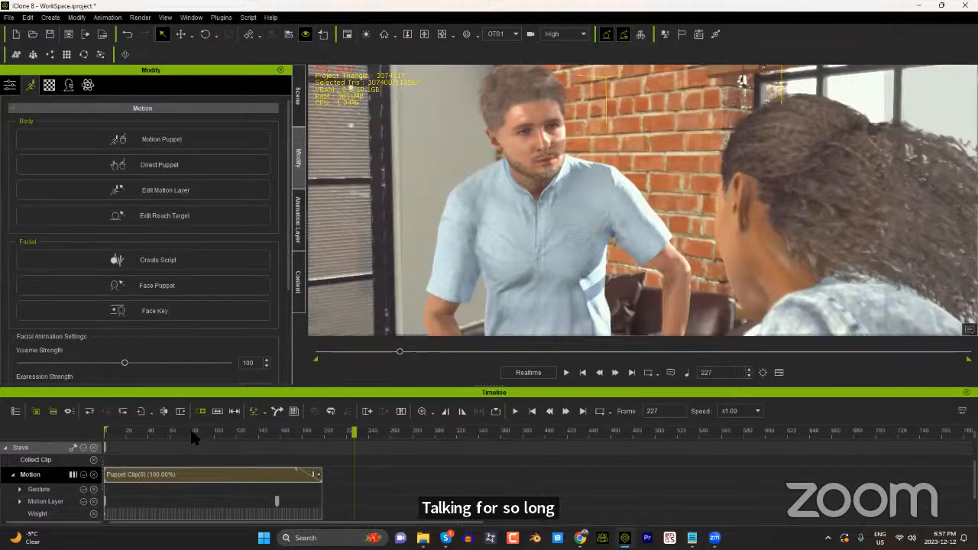
click(88, 434)
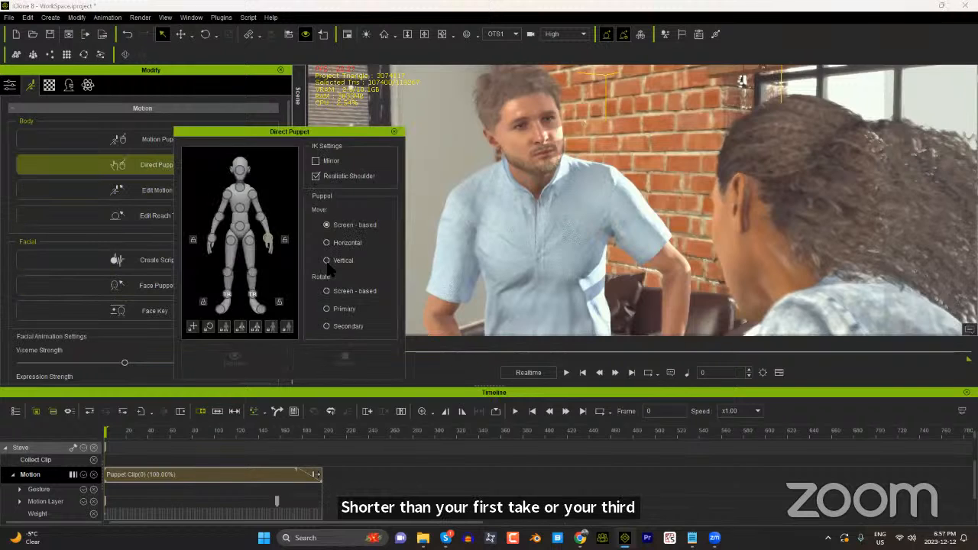
click(301, 352)
key(space)
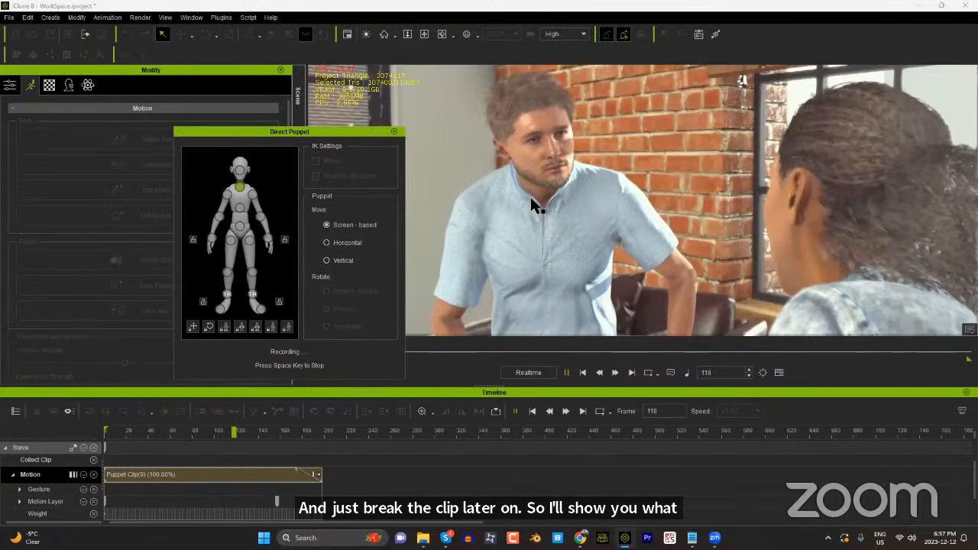
key(space)
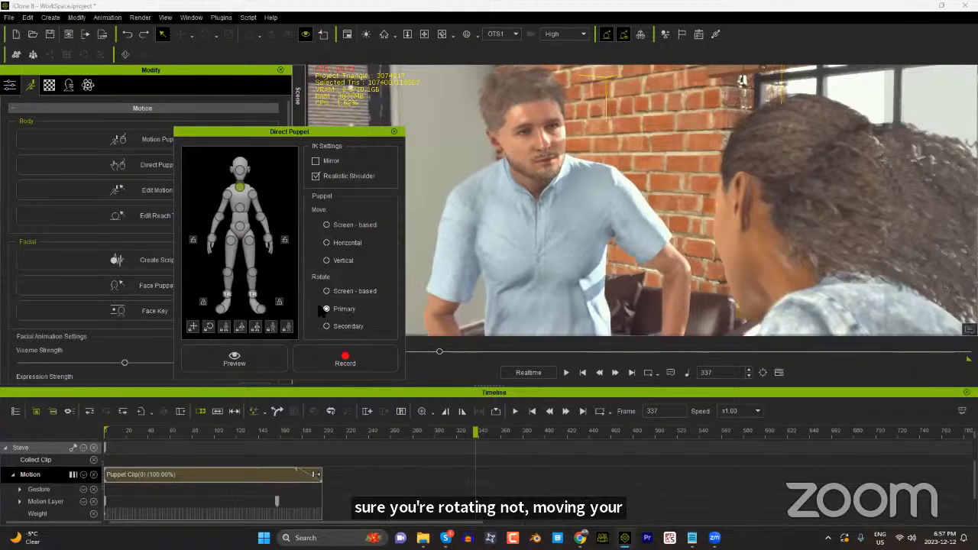
Step: Record the neck base motion in one continuous take from frame 0 to about frame 469 using Primary rotation
drag(115, 429, 72, 432)
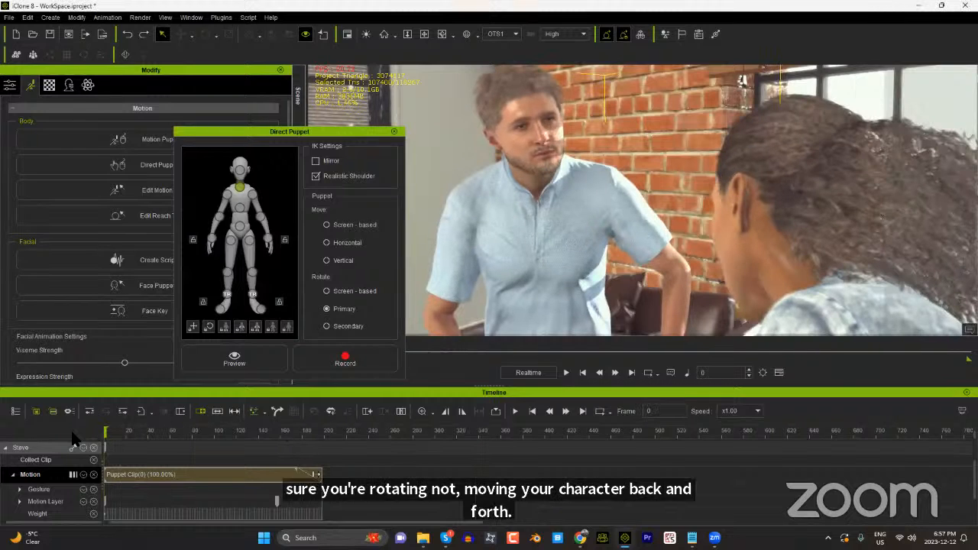
click(339, 363)
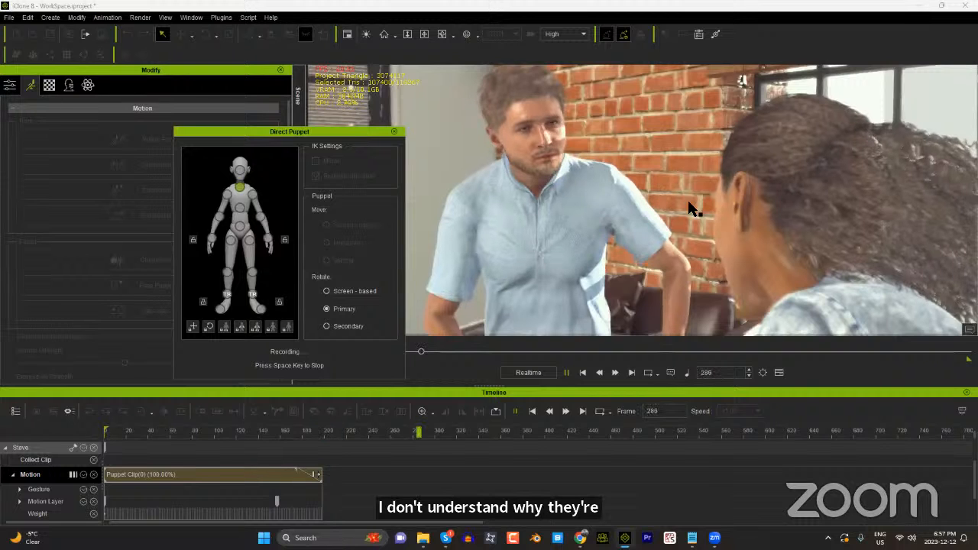
key(space)
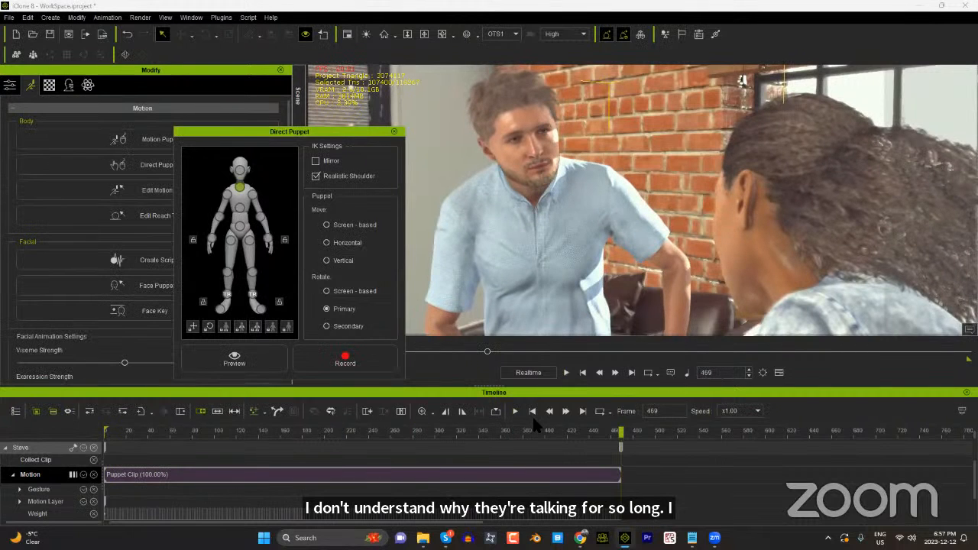
Step: Return to frame 0 and play back the man's continuous neck take
click(533, 414)
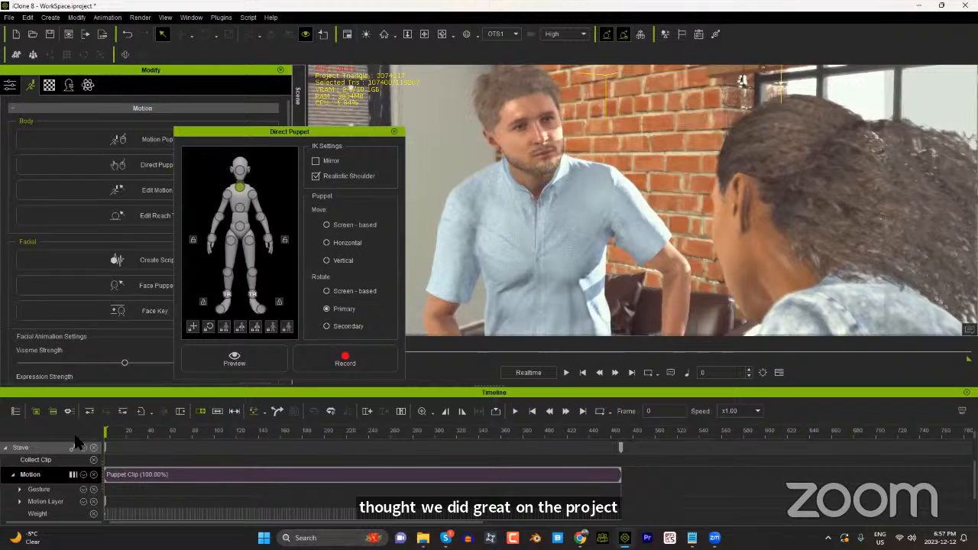
click(566, 372)
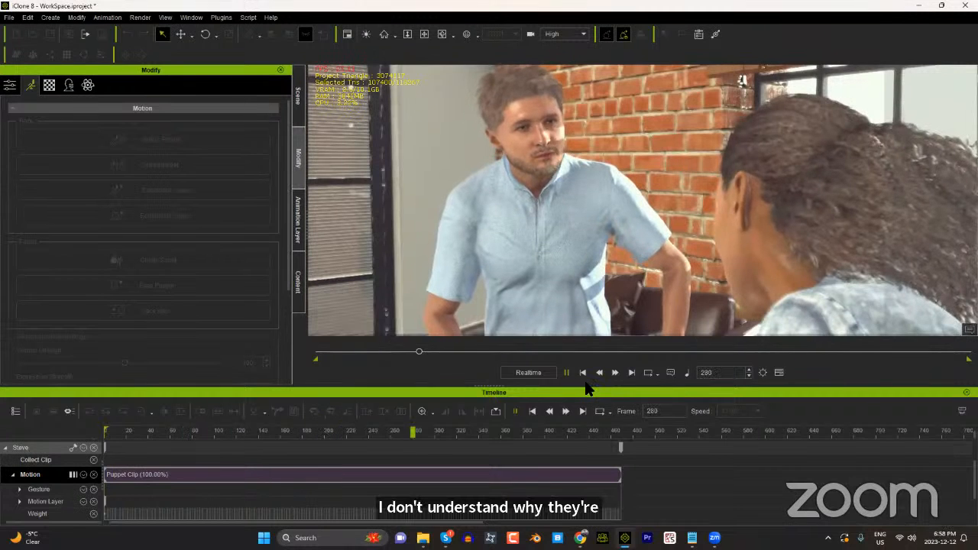
Step: Stop the playback and move the playhead to frame 429, where the man's dialogue starts
click(588, 469)
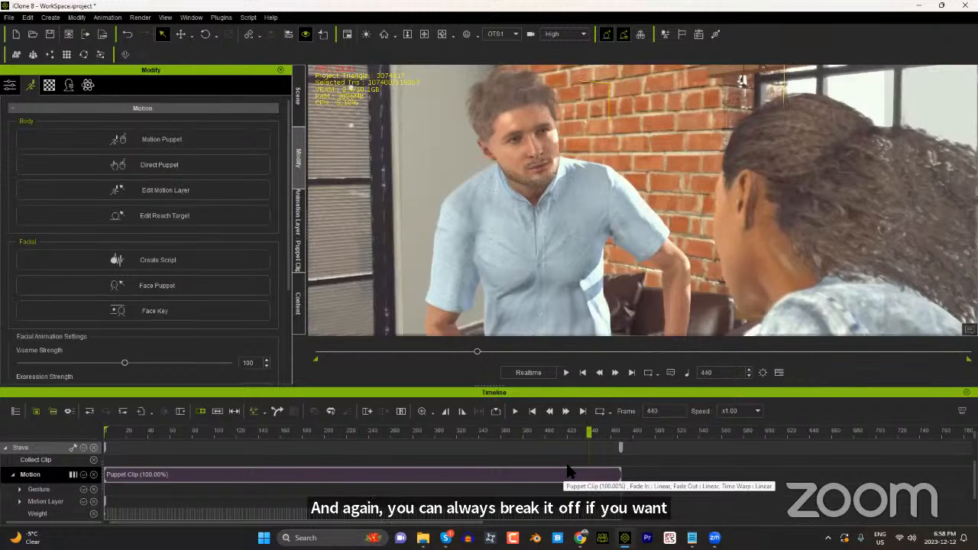
click(529, 432)
click(504, 434)
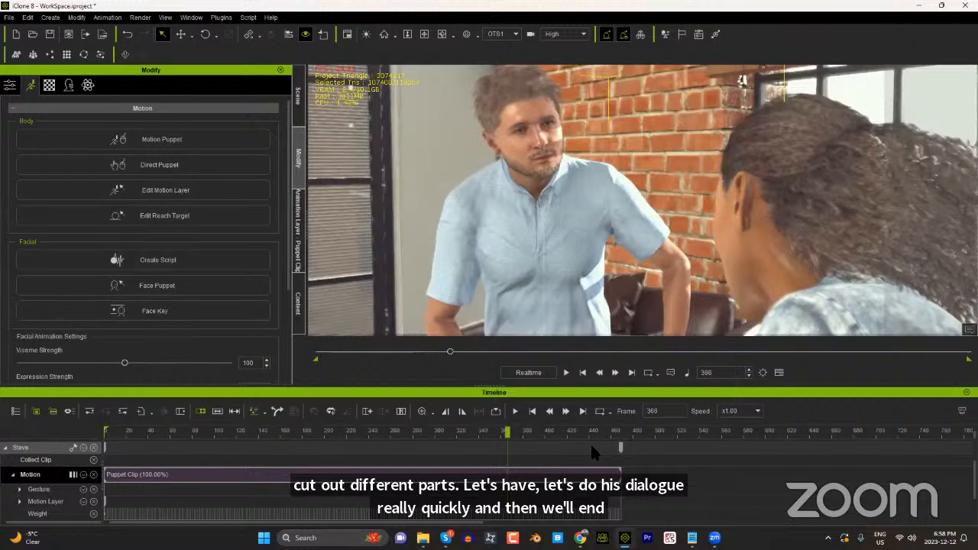
click(511, 430)
click(531, 432)
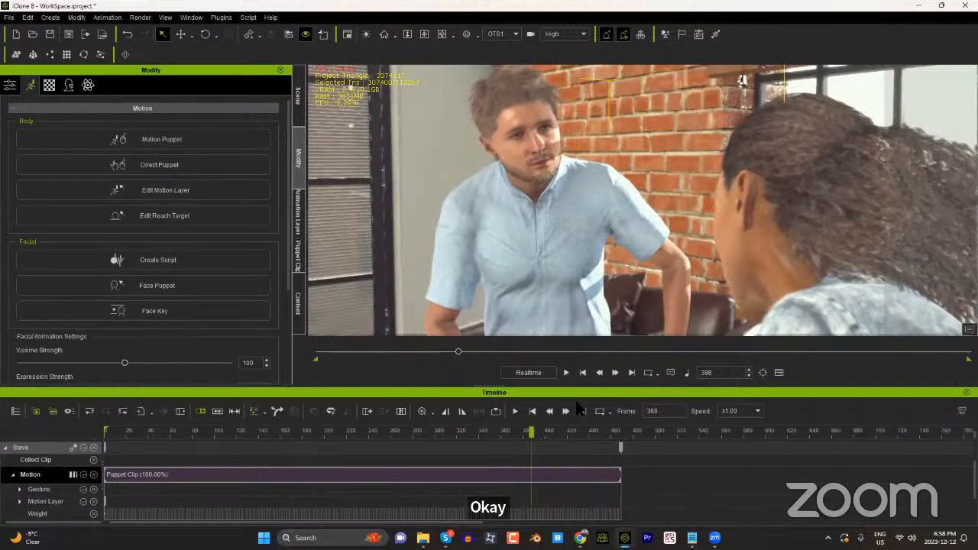
click(559, 432)
drag(569, 434, 578, 437)
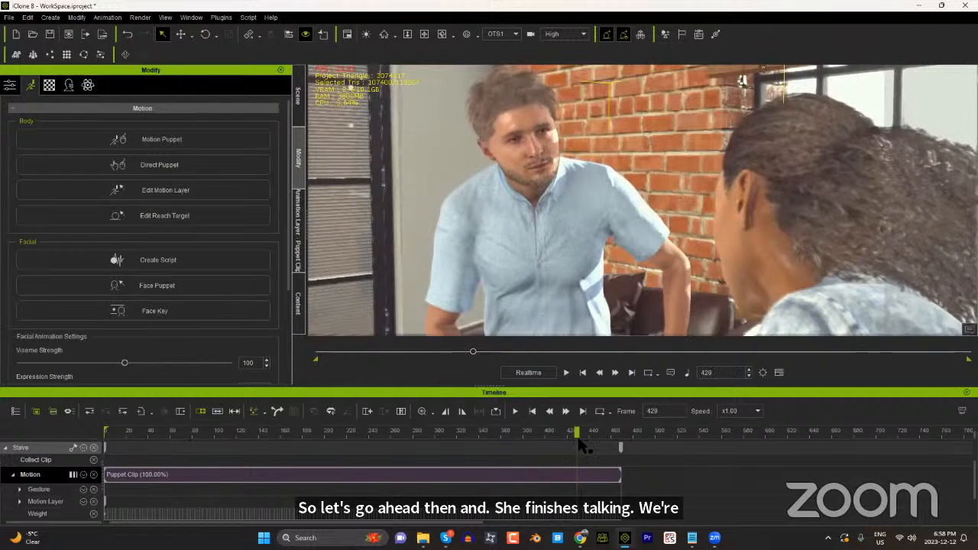
Step: Open AccuLips for the man, load audio file 02 and generate text from it
click(155, 311)
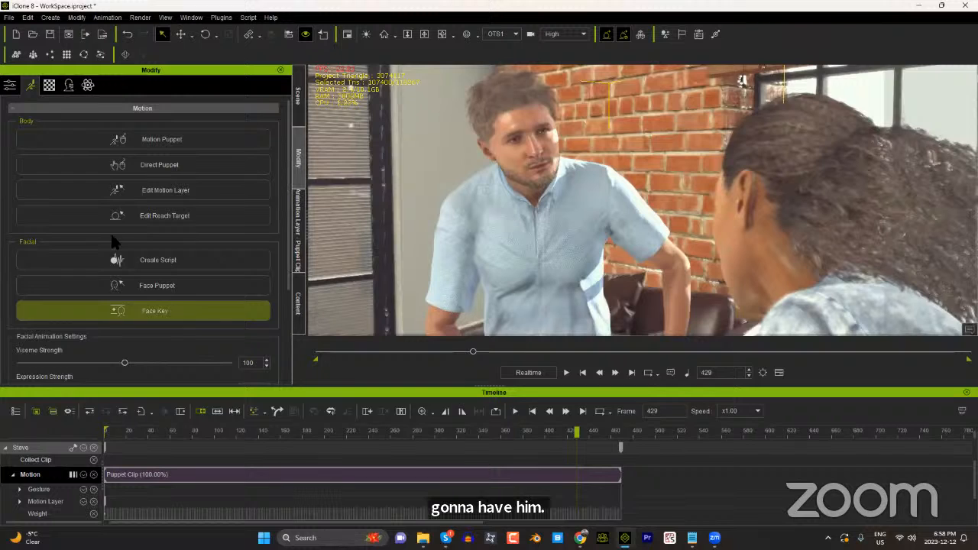
click(169, 269)
click(388, 235)
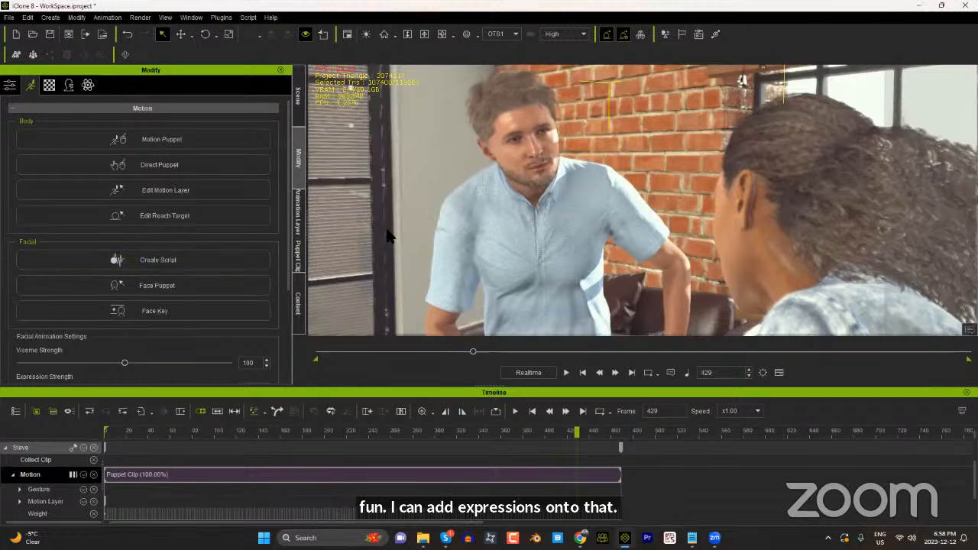
click(222, 95)
click(120, 158)
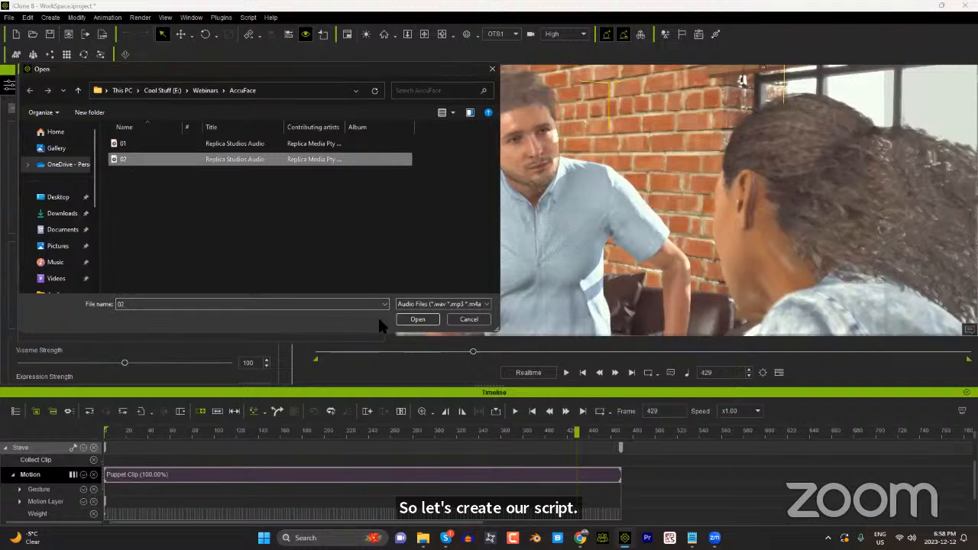
click(417, 318)
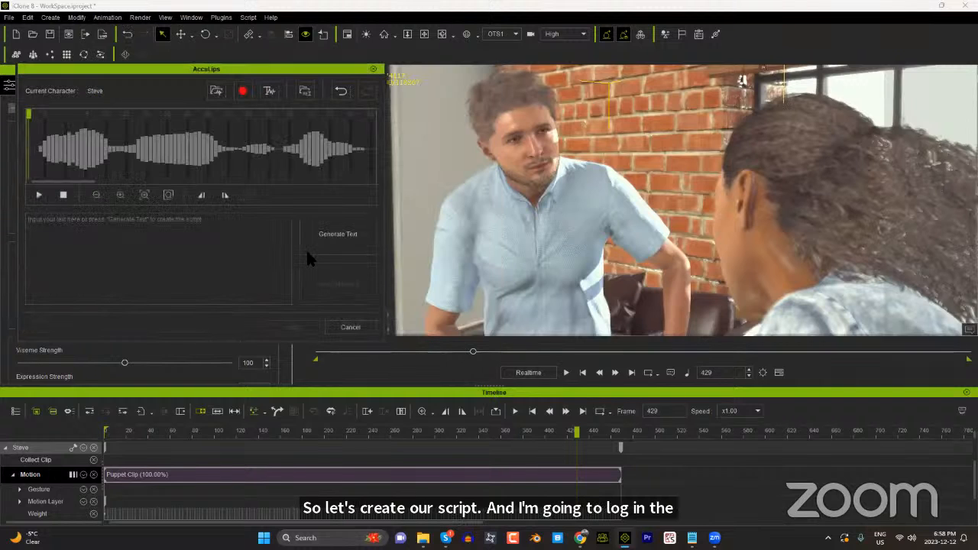
click(349, 249)
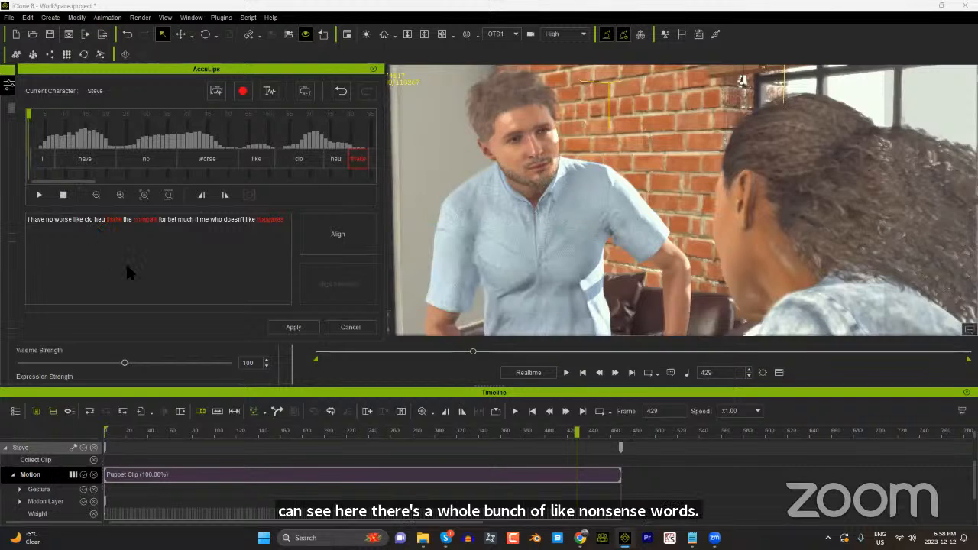
Step: Listen to the audio and correct the first part of the transcript to "I have no earthly clue do you think the cupcakes were a bit much"
click(39, 195)
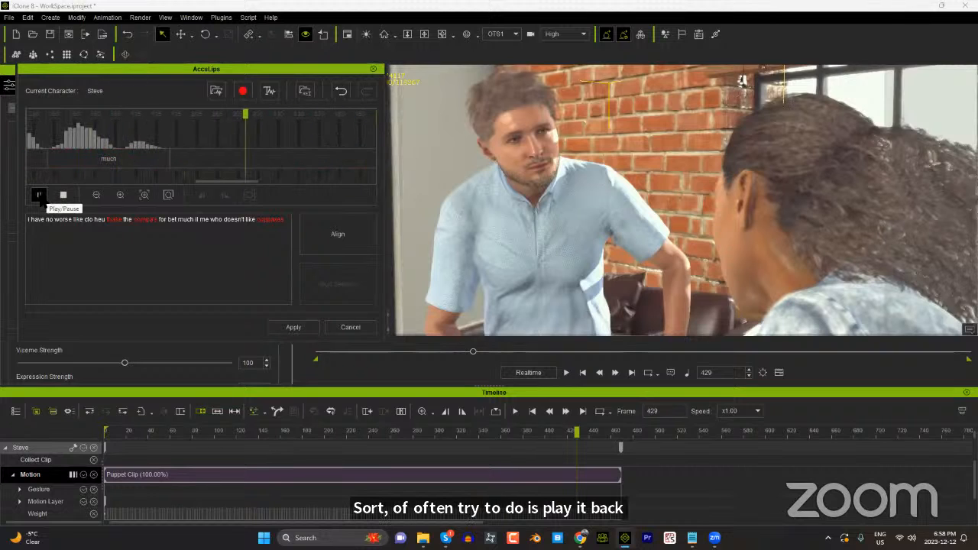
click(39, 195)
drag(196, 219, 28, 219)
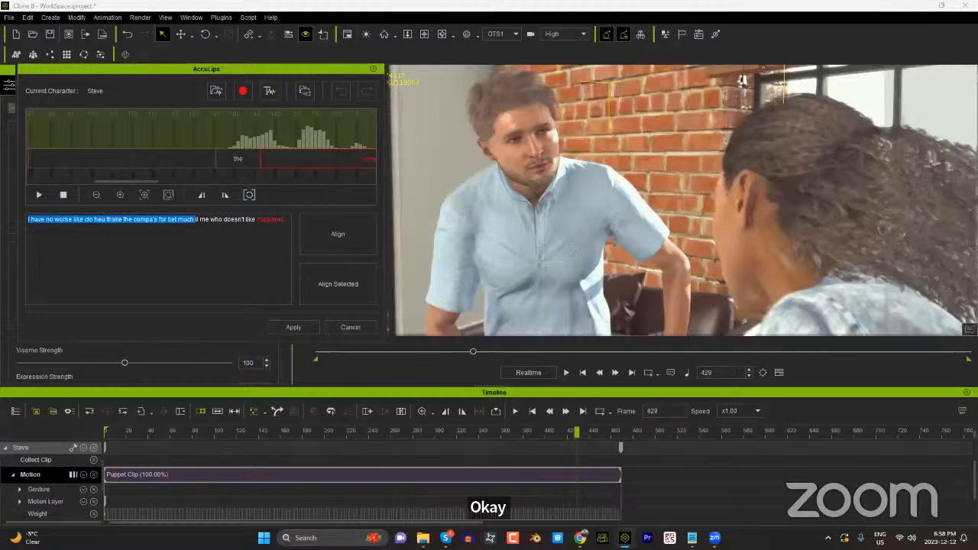
text(I have no wor)
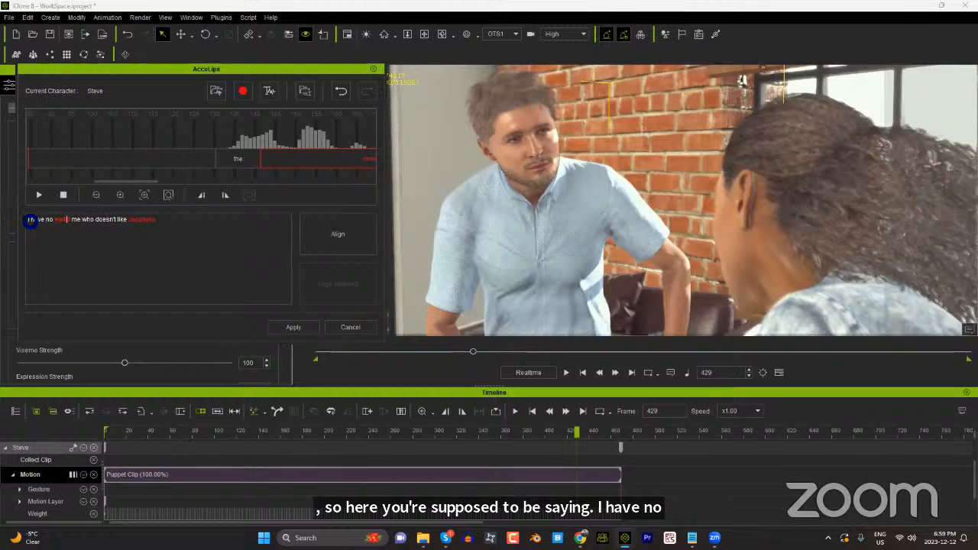
text(hl)
text(y clue do yo)
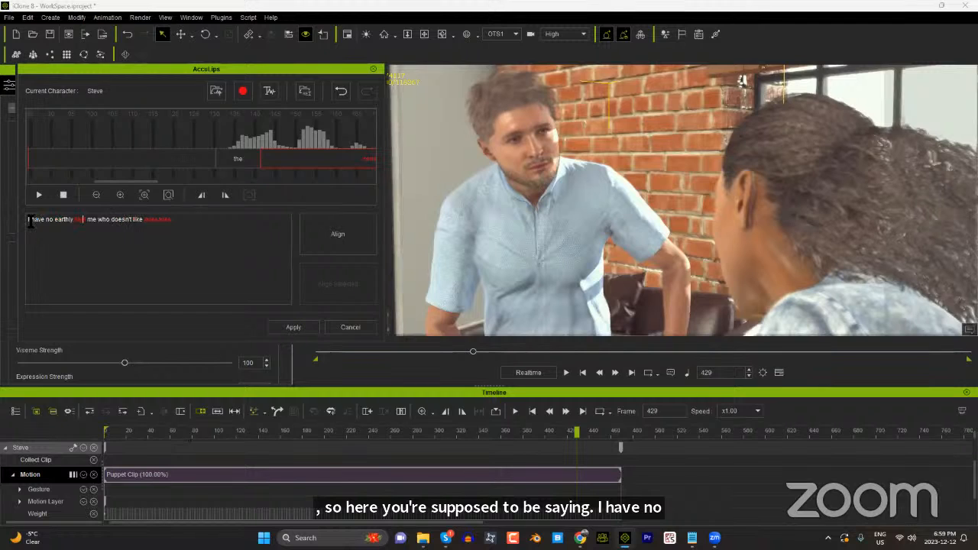
text(u think the cupcakes wer all)
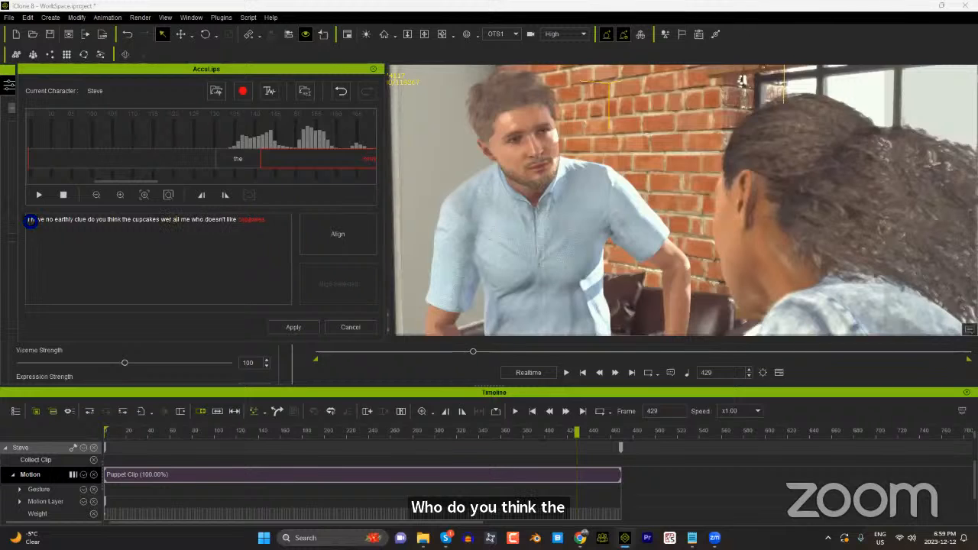
text(e a )
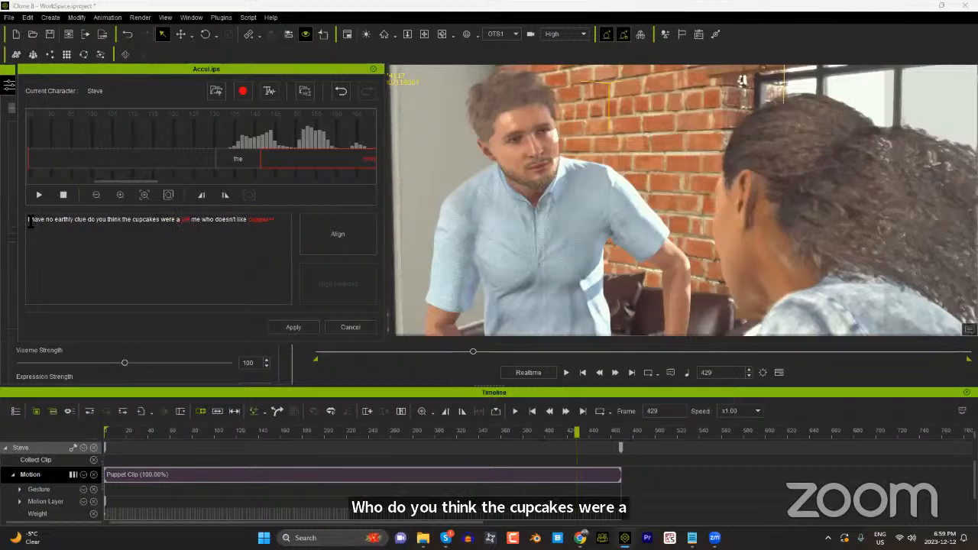
text(bit much)
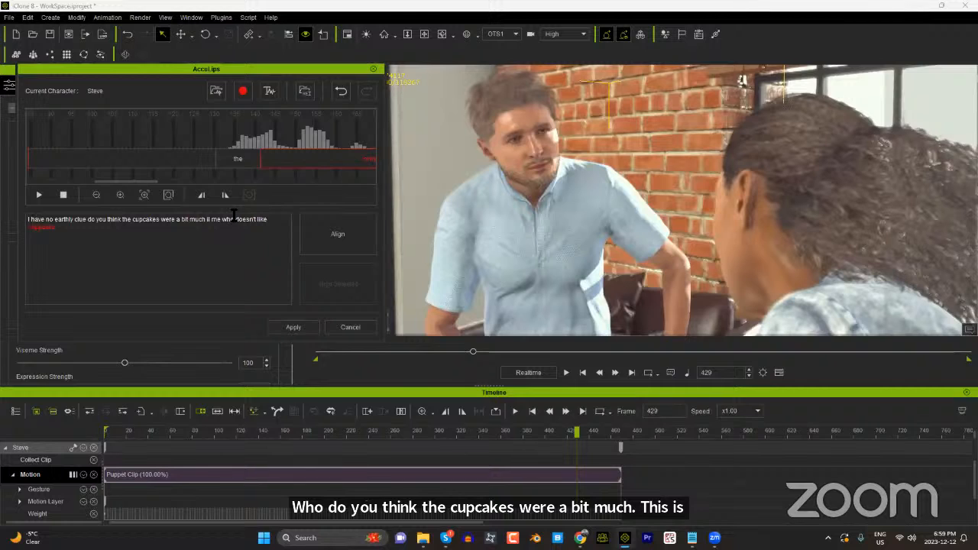
Step: Replay the audio and replace the rest of the transcript with "i mean who doesn't like cupcakes"
click(39, 195)
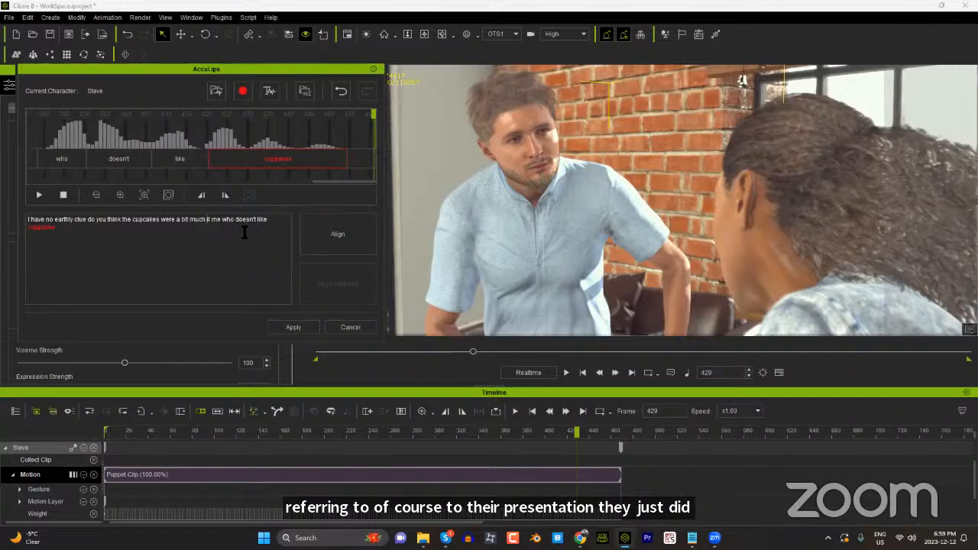
drag(230, 225, 207, 219)
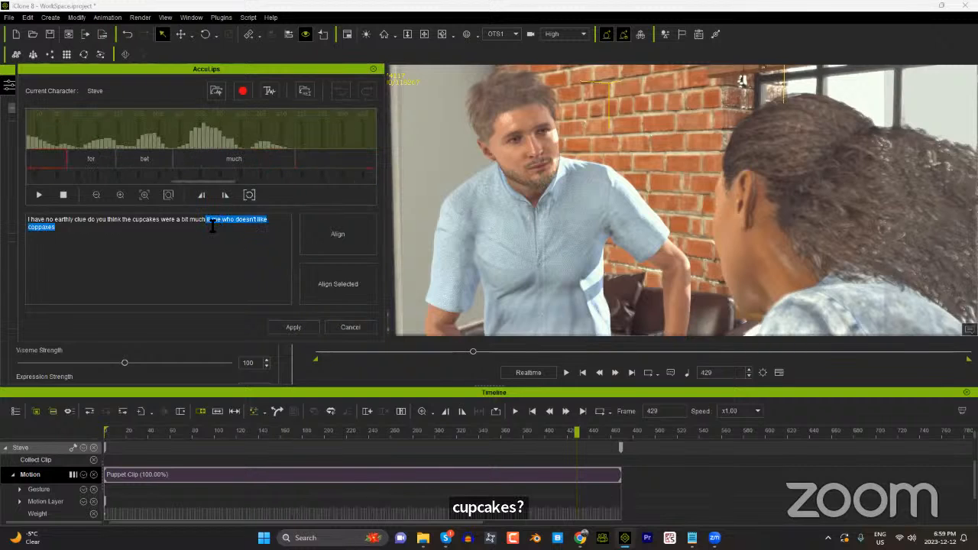
key(BackSpace)
text(i mean who)
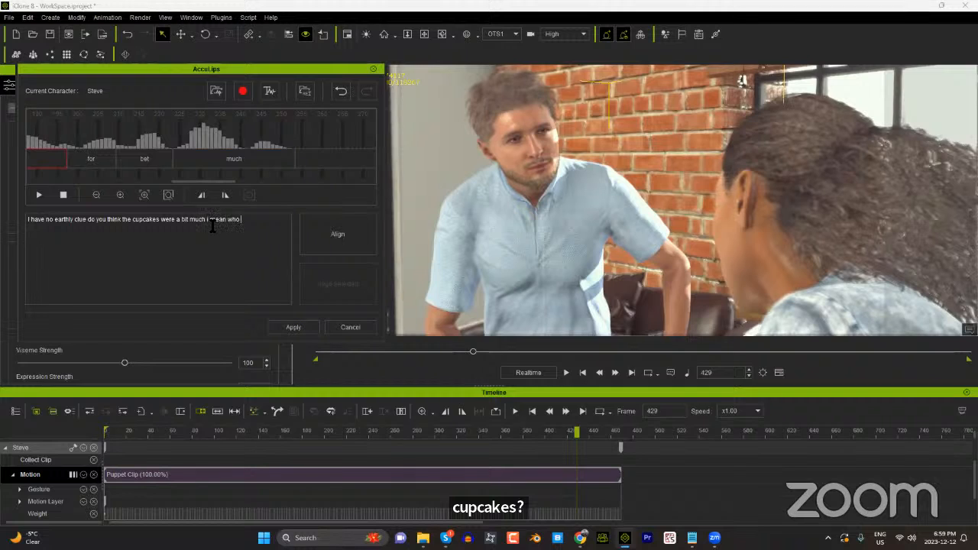
text( doesn't lie)
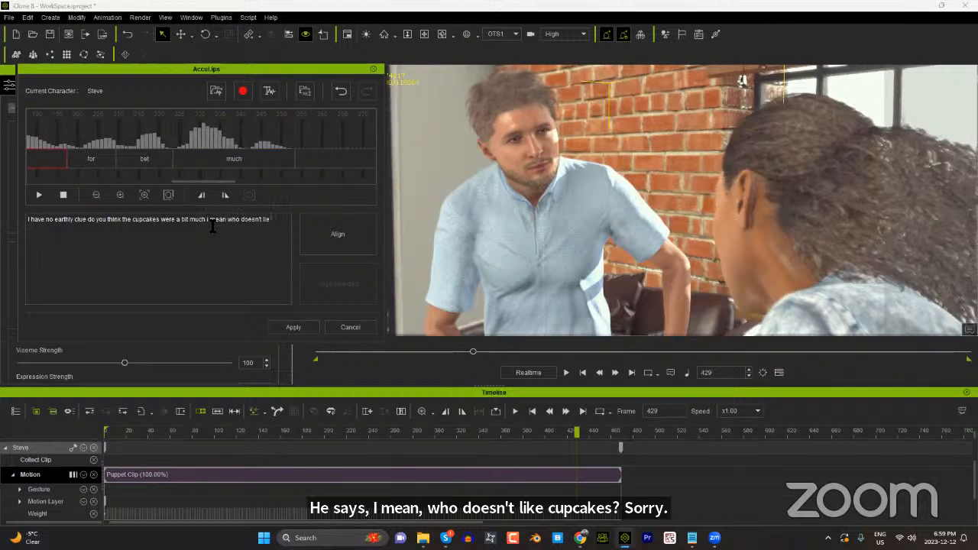
key(BackSpace)
text(ke)
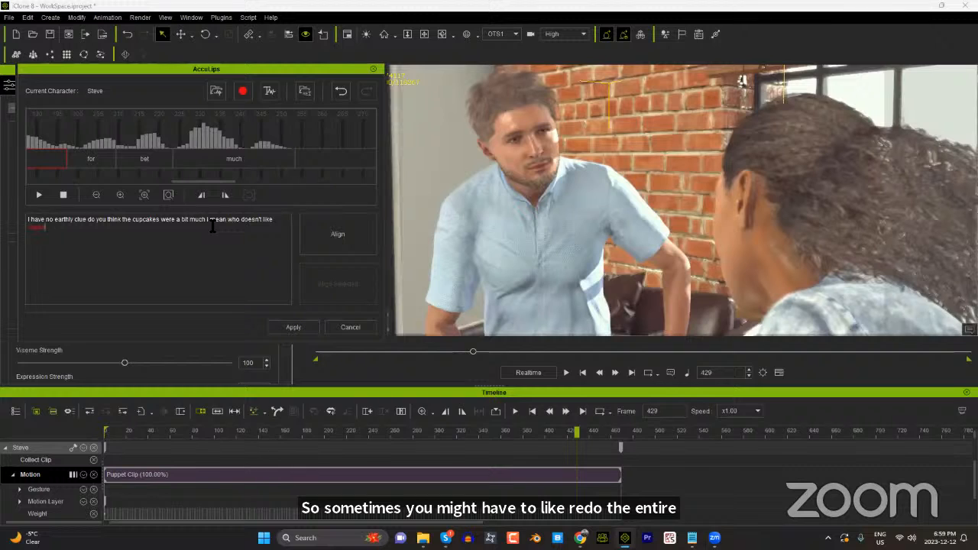
text( cupcakes)
Step: Align the corrected text to the audio, apply it to the man and play back the lip sync
click(327, 244)
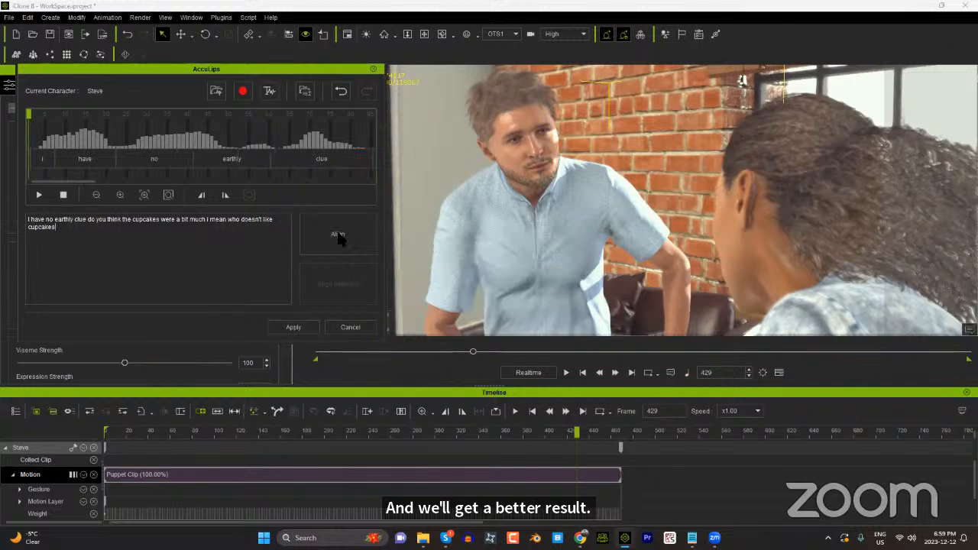
click(294, 327)
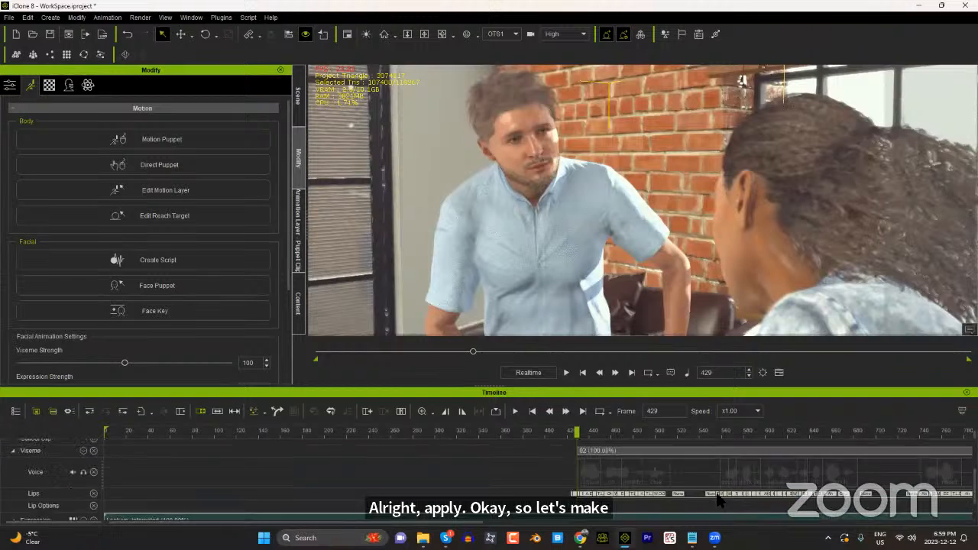
click(566, 372)
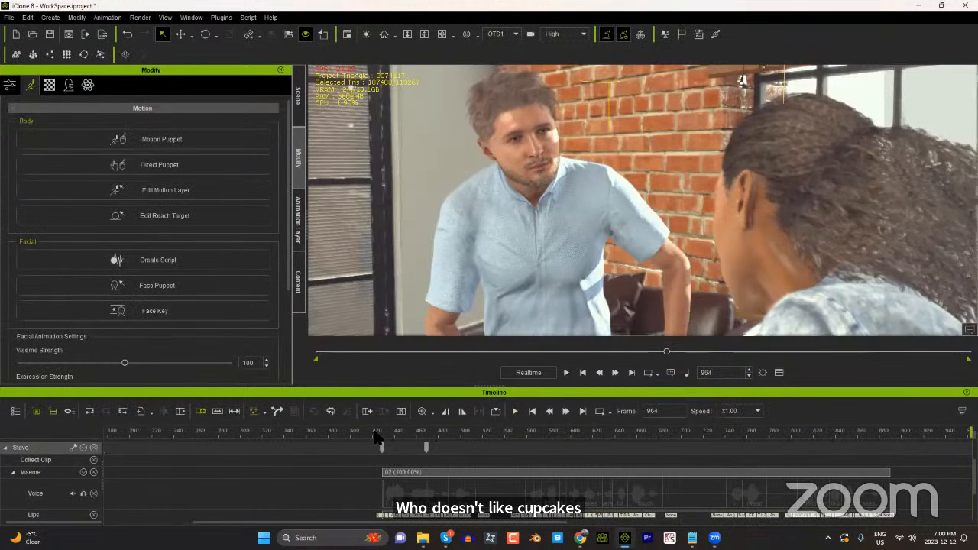
Step: Move the playhead back to frame 389, ahead of the man's voice clip, and open Motion LIVE
click(378, 432)
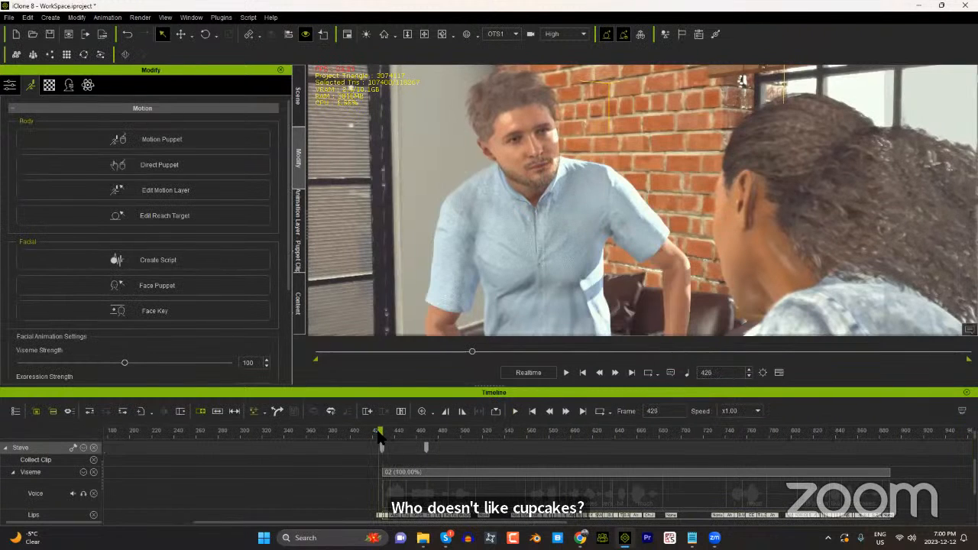
drag(379, 435, 375, 436)
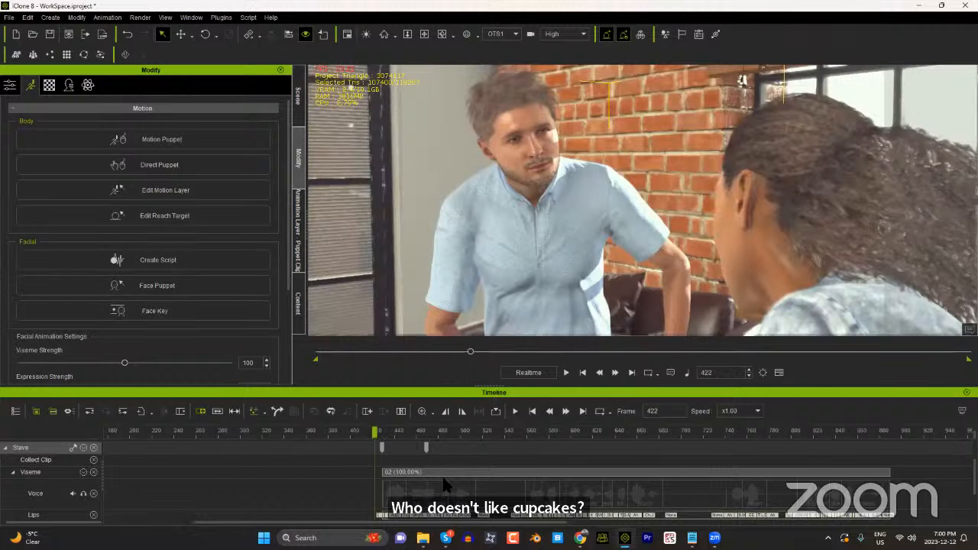
scroll(321, 481, down, 3)
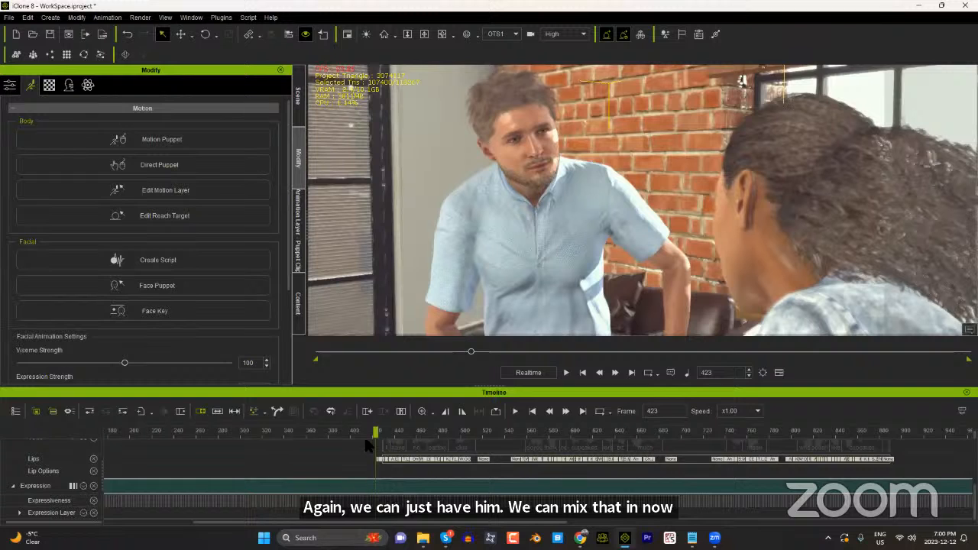
drag(373, 432, 340, 433)
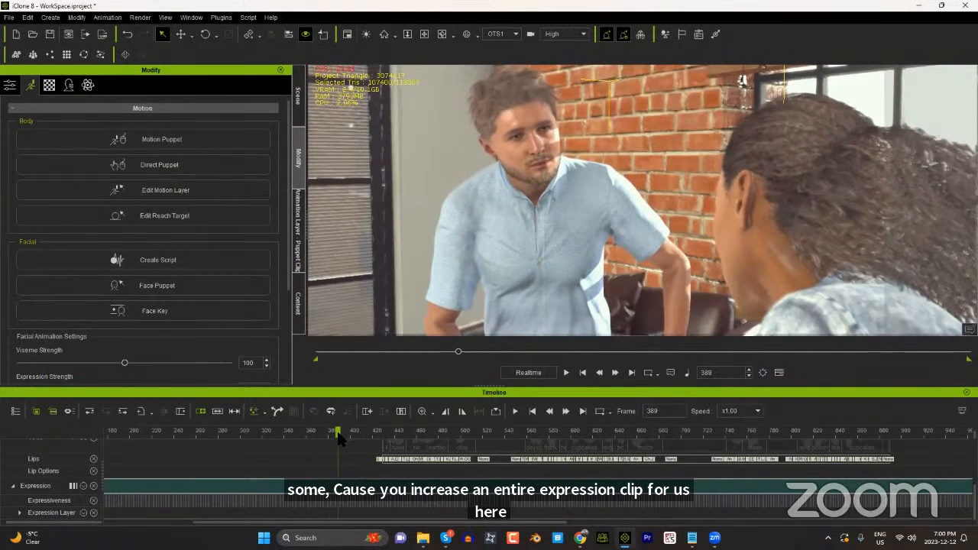
click(221, 17)
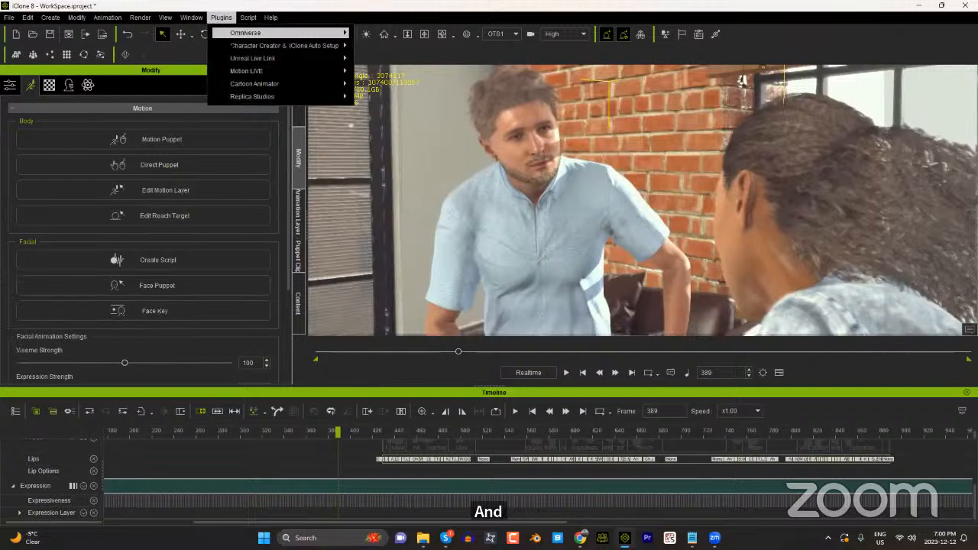
mouse_move(247, 71)
click(413, 71)
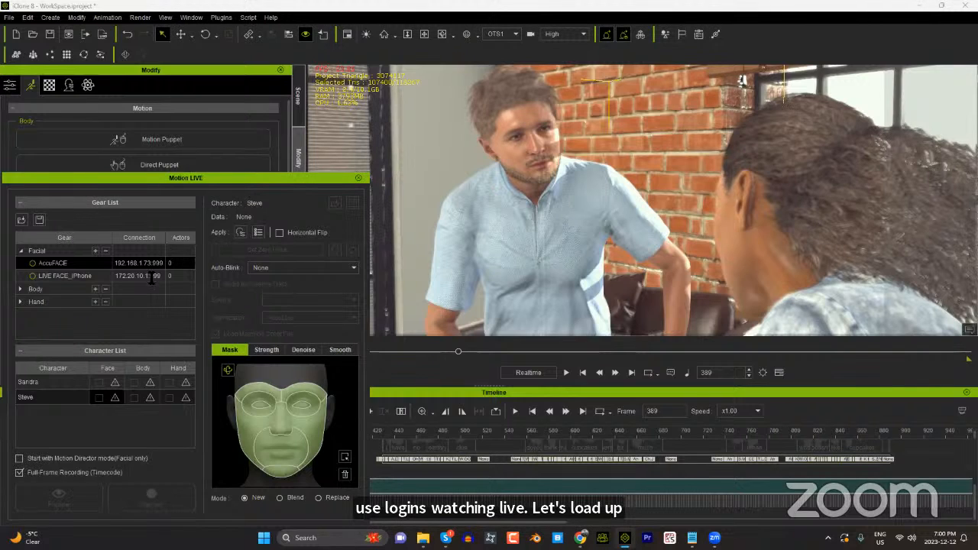
Step: Set the LIVE FACE_iPhone gear's connection address to 192.168.1.68 and connect the device
drag(150, 276, 93, 282)
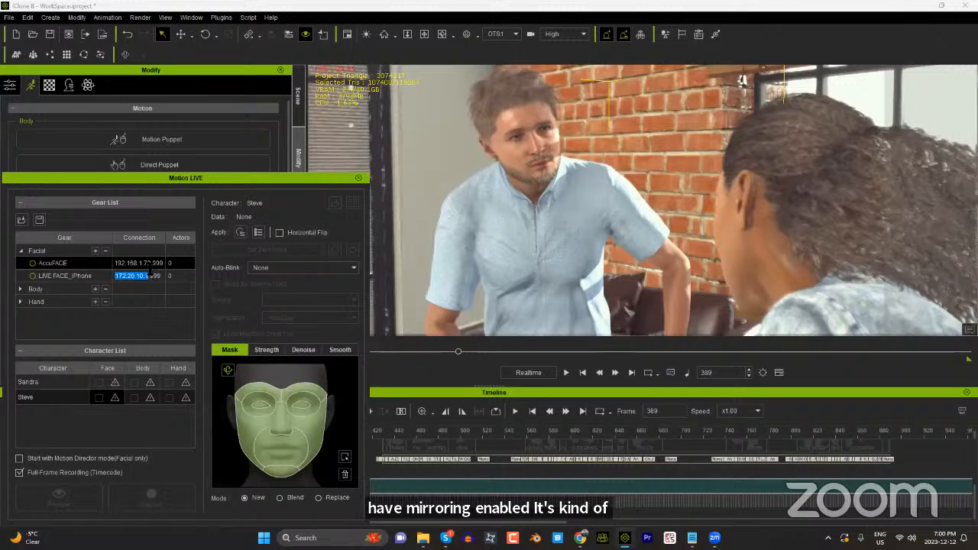
text(192)
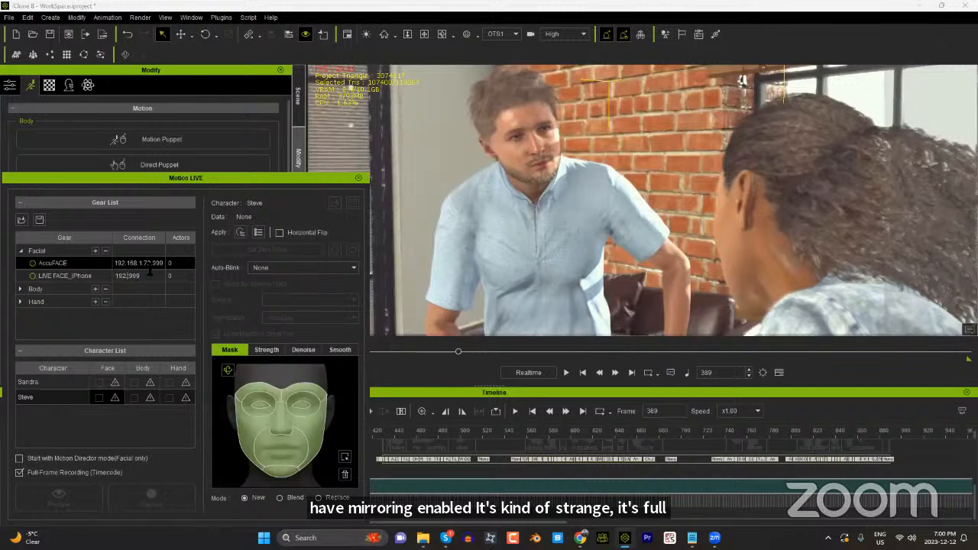
text(.168)
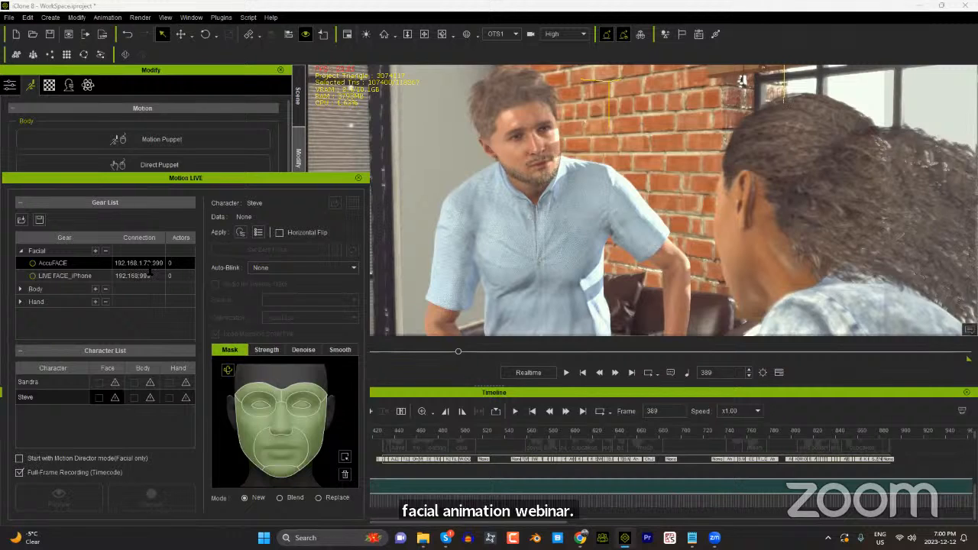
text(.1)
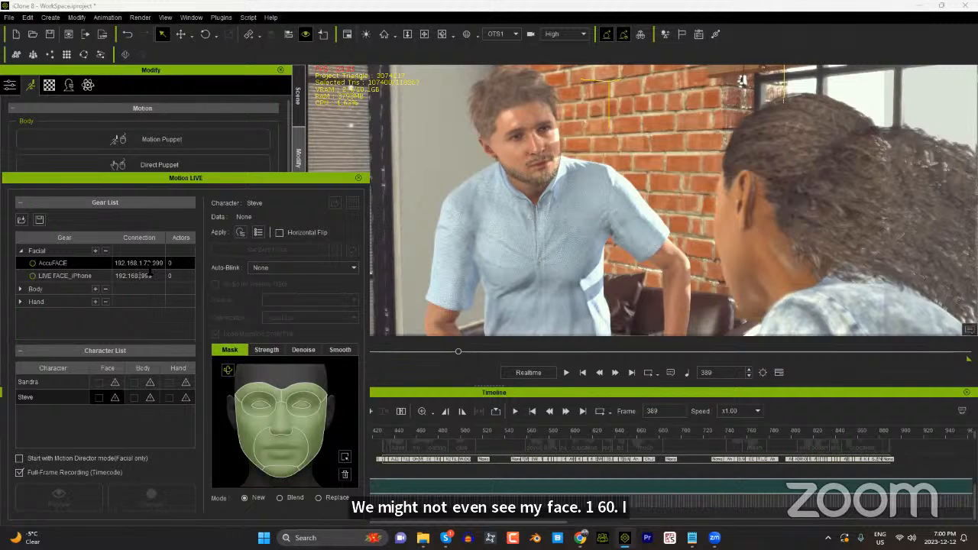
text(.6)
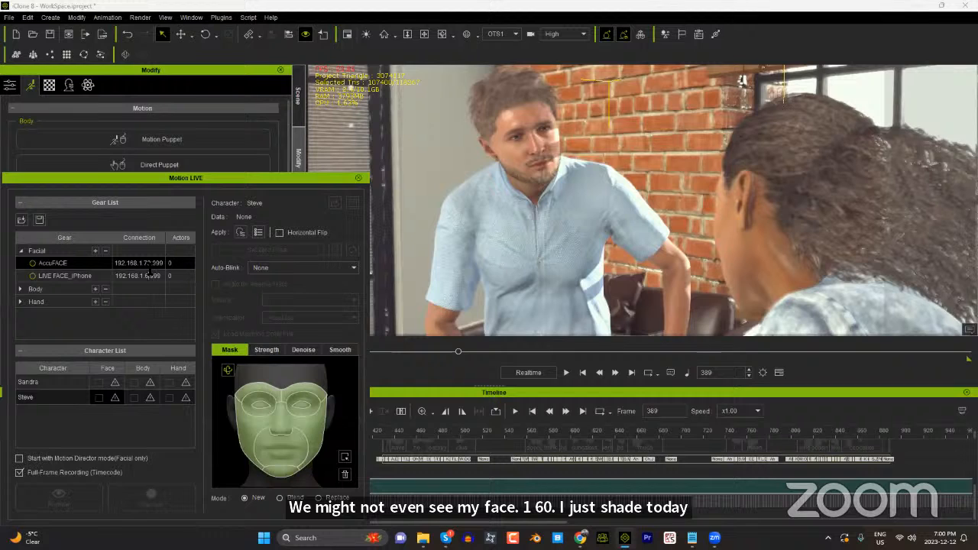
text(0)
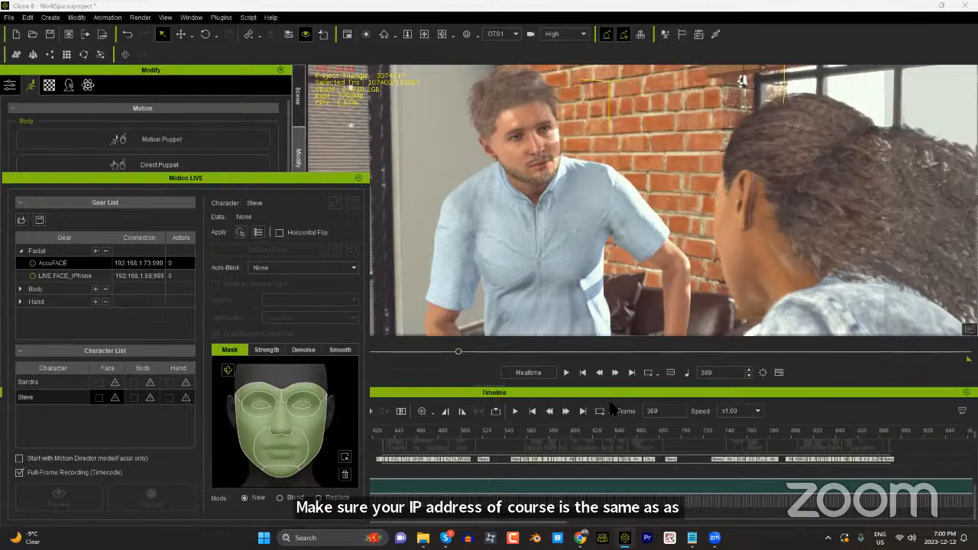
click(33, 277)
Step: Assign LIVE FACE_iPhone as the man's facial capture source and set the zero pose
click(115, 397)
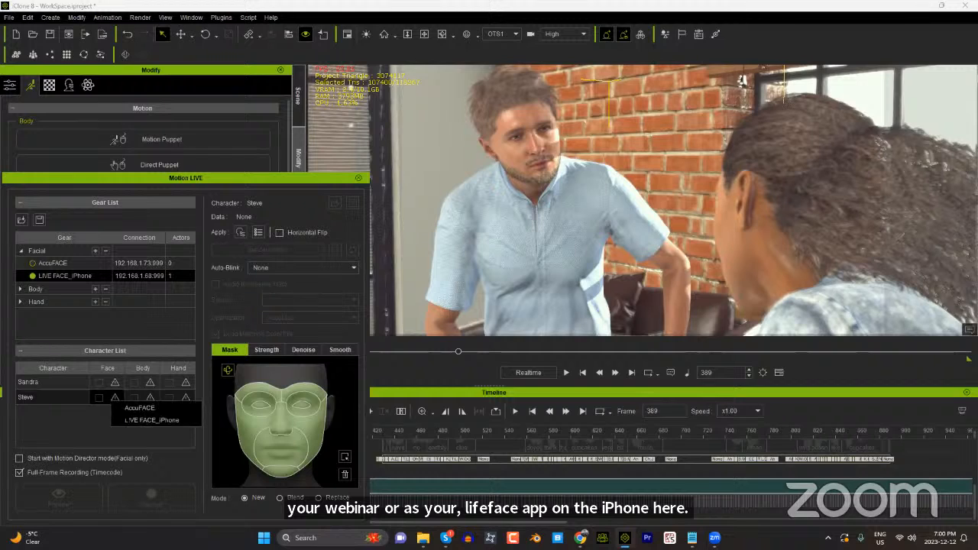
click(151, 420)
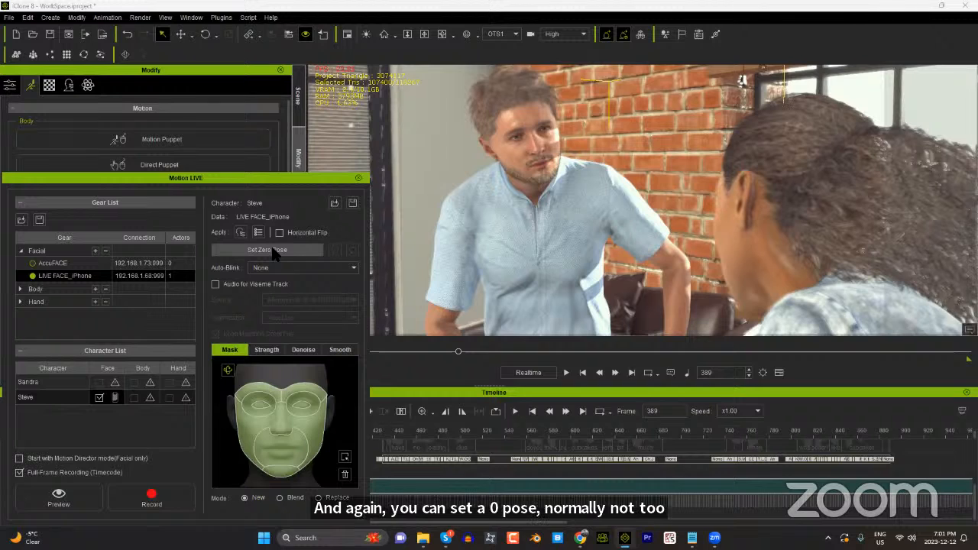
click(274, 252)
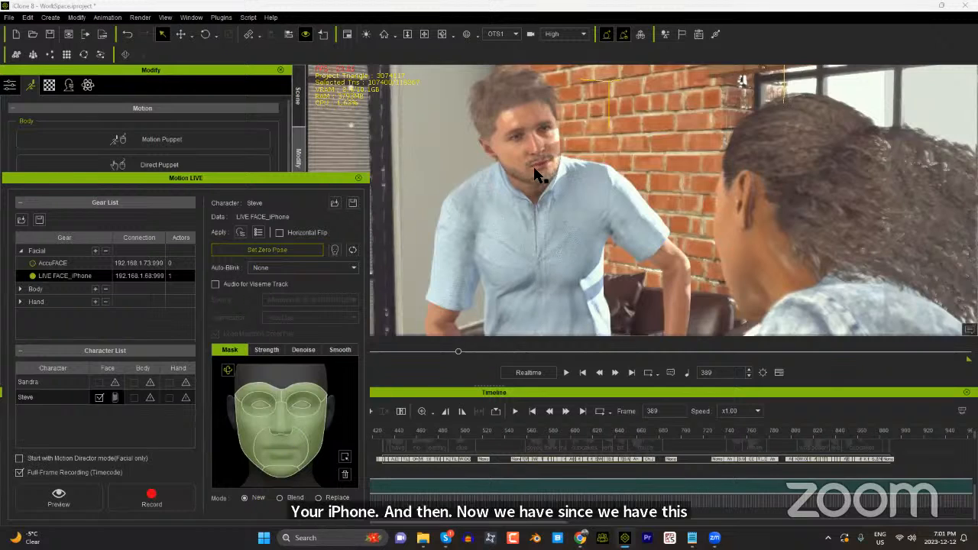
Step: Exclude the mouth area from the face capture mask and preview the live facial motion on the man
click(292, 454)
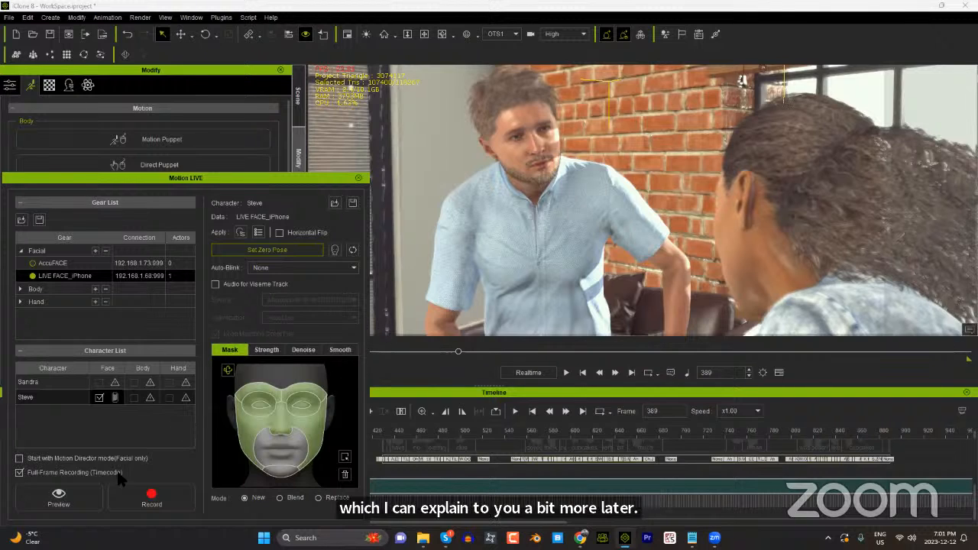
click(64, 496)
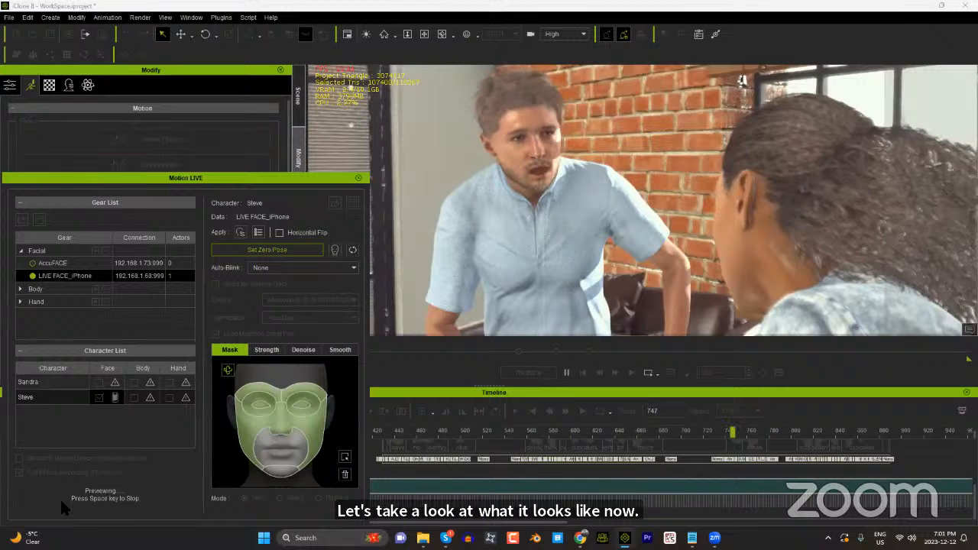
key(space)
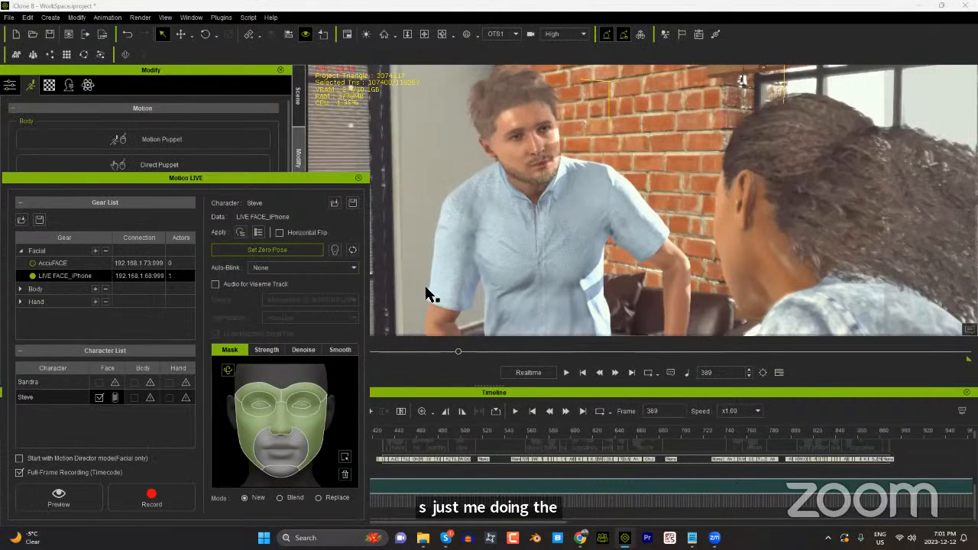
Step: Record the man's facial expressions from frame 389 to frame 1040
click(153, 505)
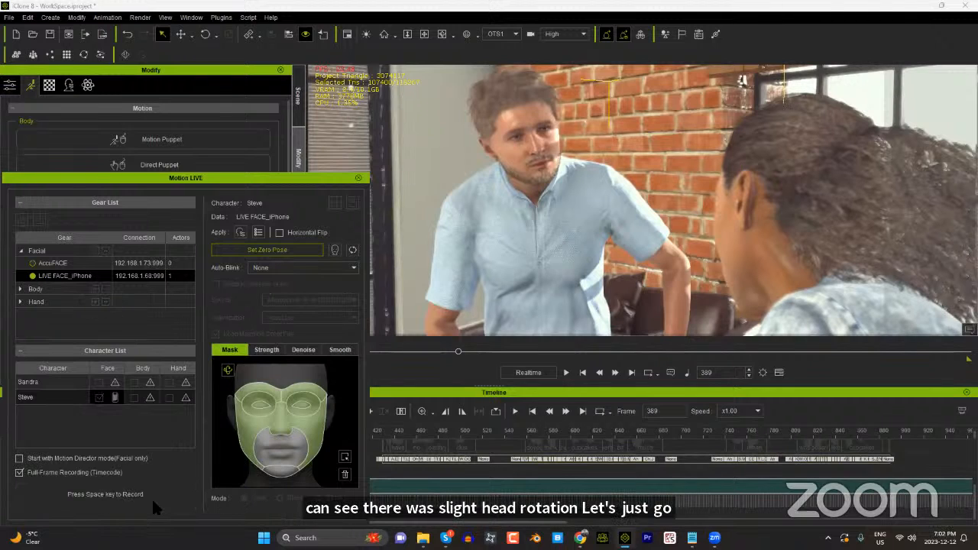
key(space)
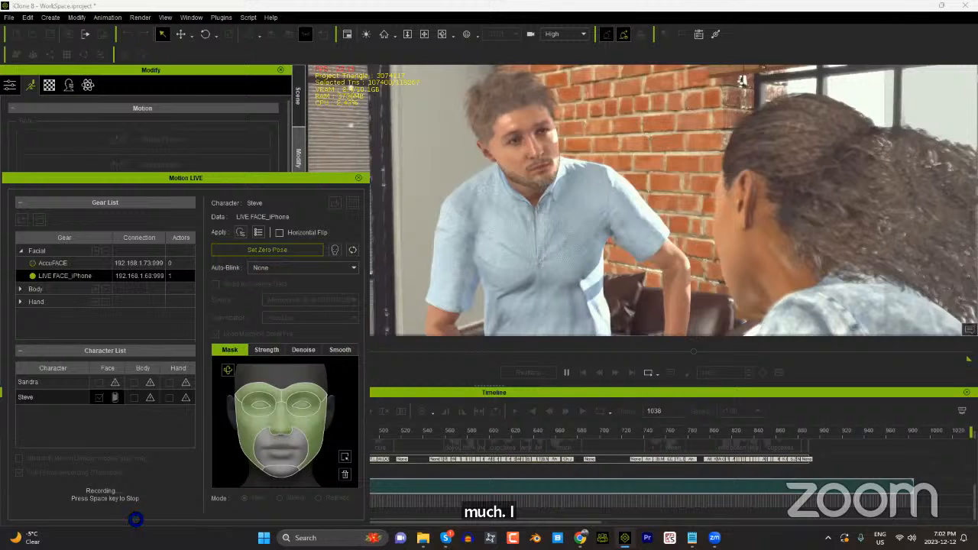
key(space)
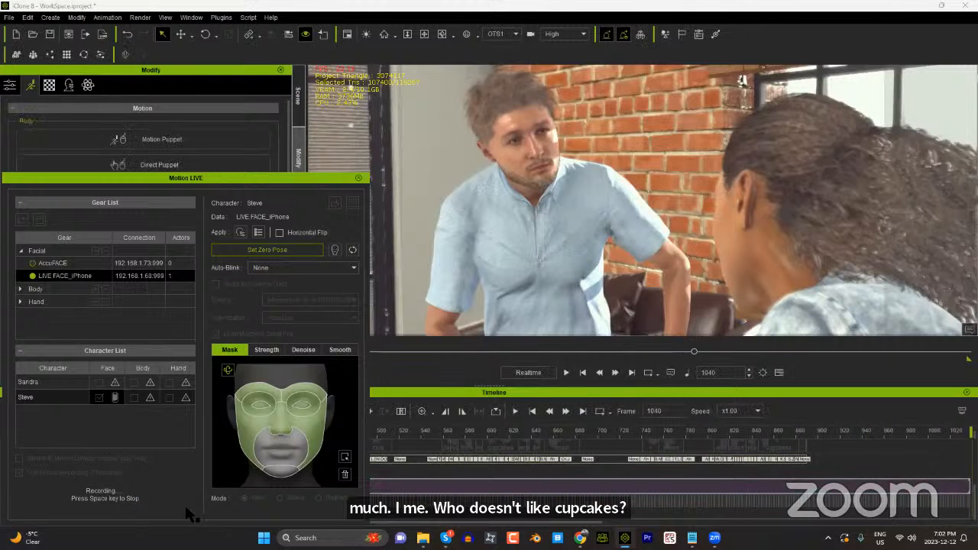
Step: Close Motion LIVE, disconnecting all servers, and scrub the recorded expression clip to frame 706
click(358, 177)
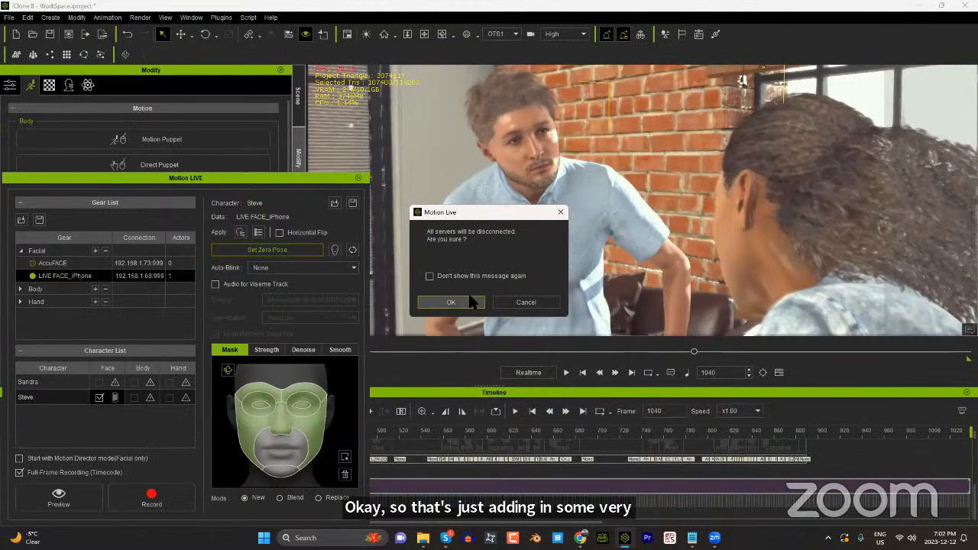
click(451, 302)
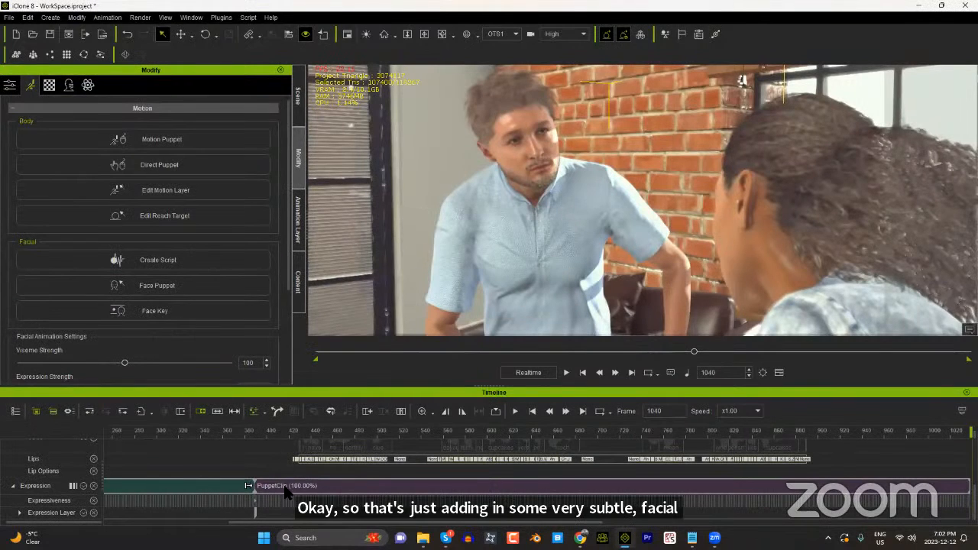
click(284, 482)
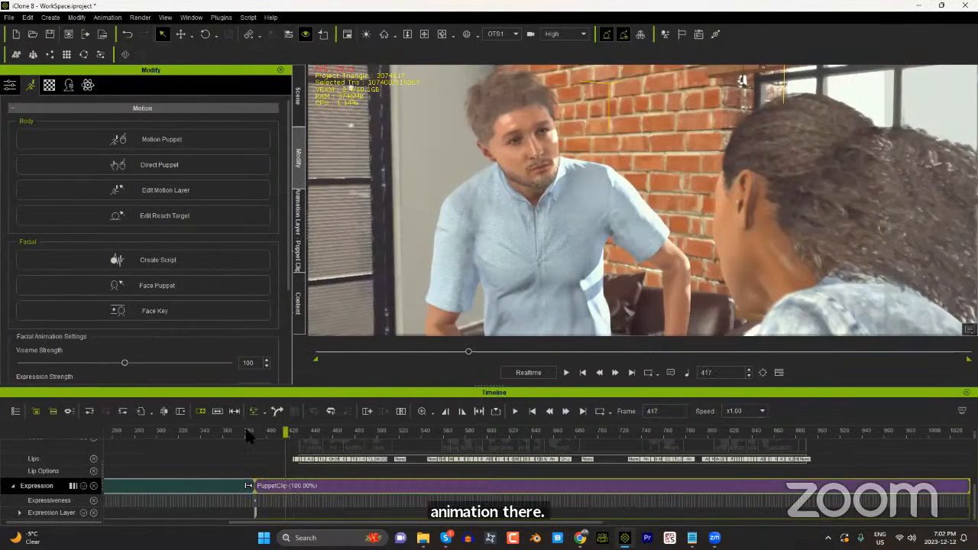
drag(245, 430, 606, 407)
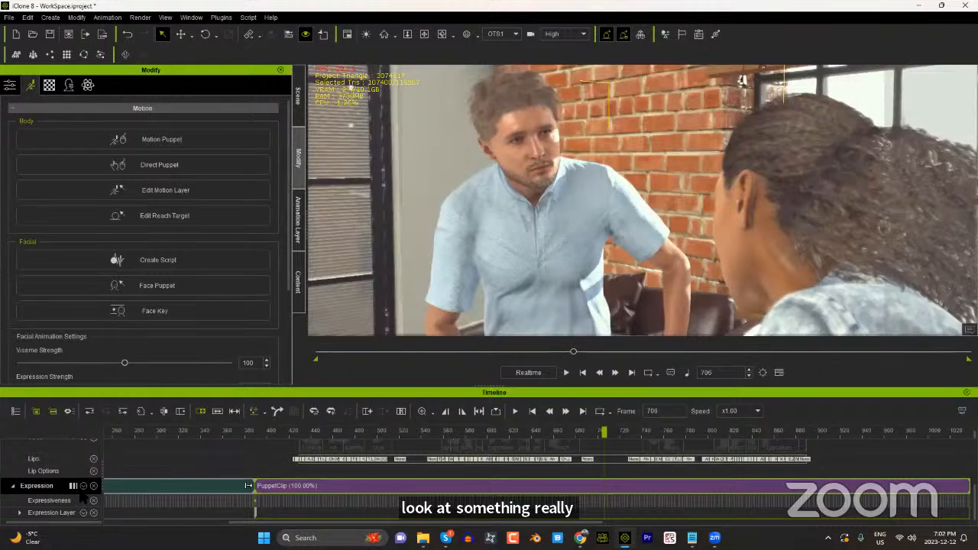
Step: Switch the man's Expression track to Feature Tracks and expand its Expression Layer
click(73, 486)
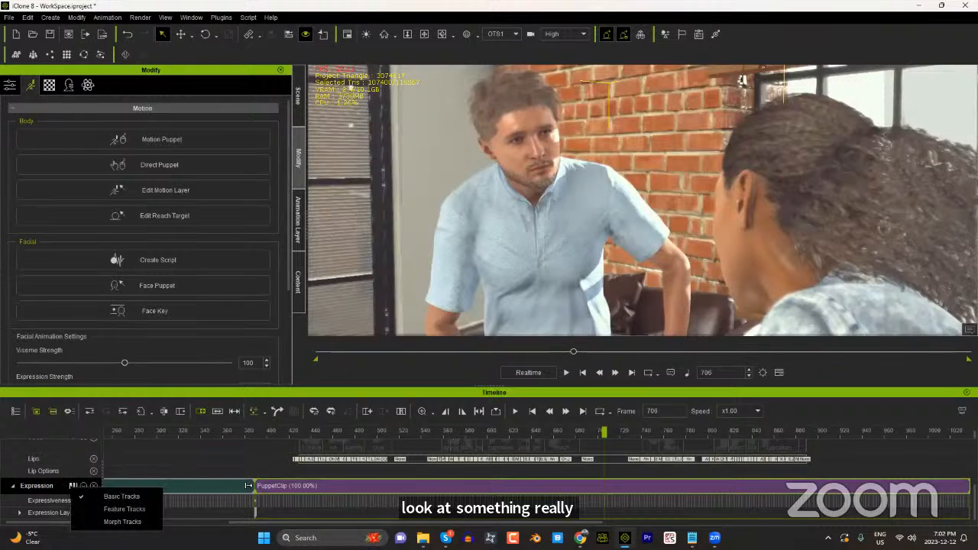
click(122, 509)
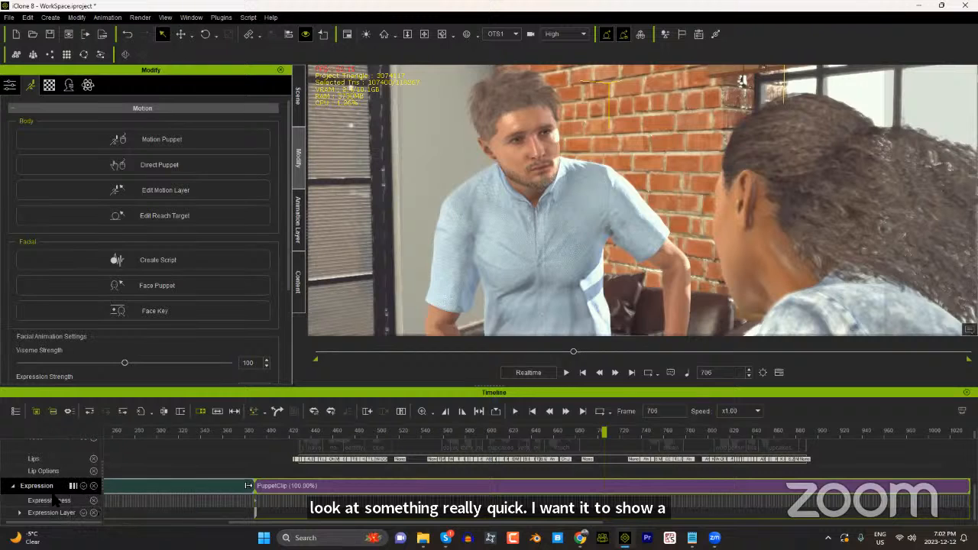
scroll(90, 471, up, 4)
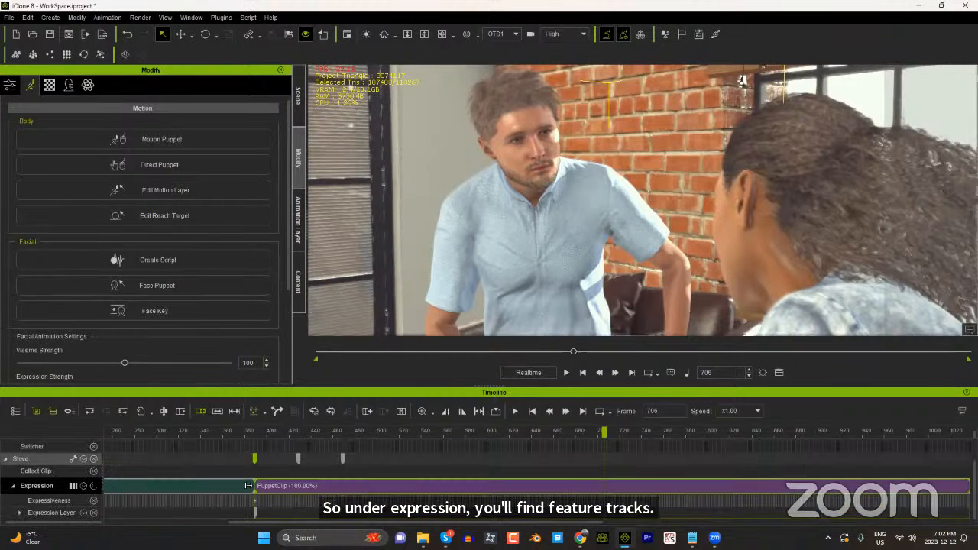
scroll(93, 471, up, 2)
scroll(97, 452, down, 2)
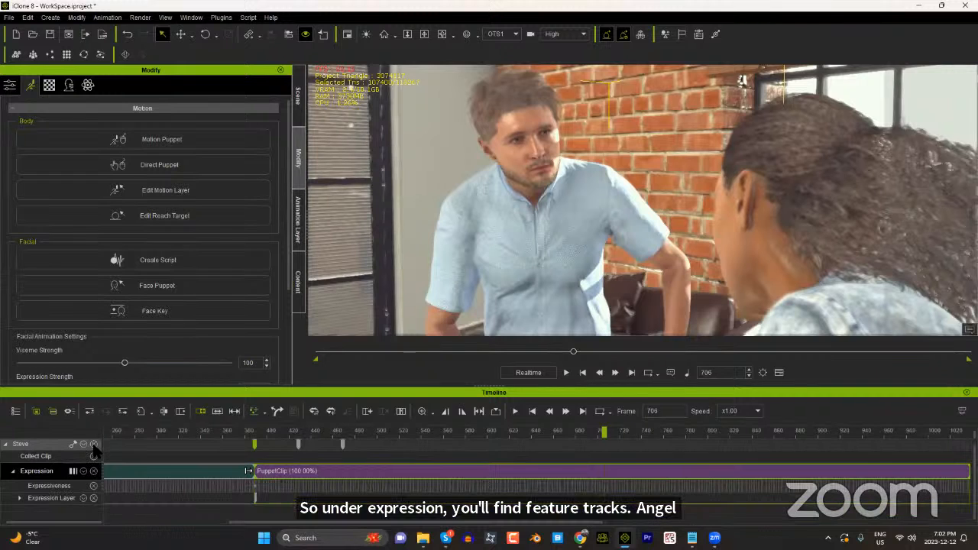
click(21, 498)
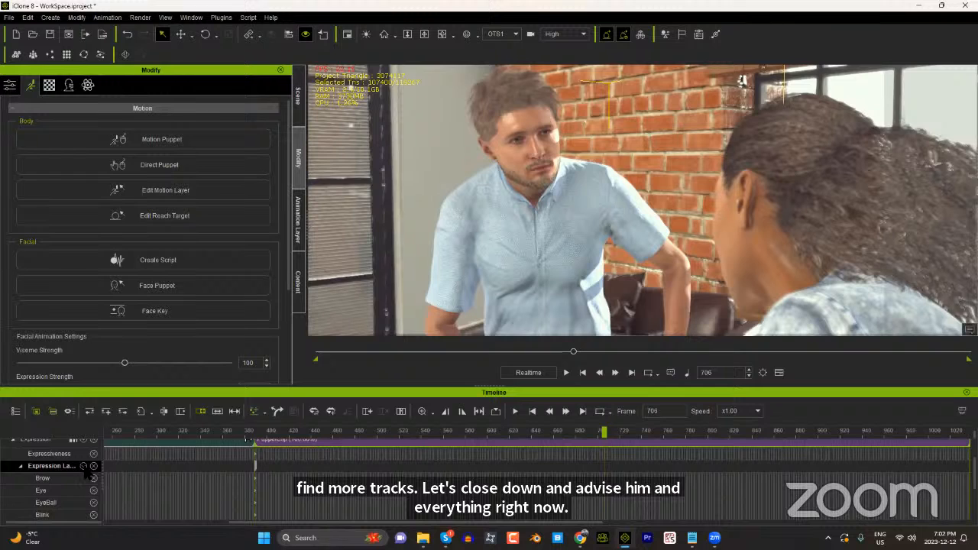
Step: Look through the separate facial feature tracks in the Expression Layer, from Brow to Custom
scroll(100, 480, down, 1)
click(73, 460)
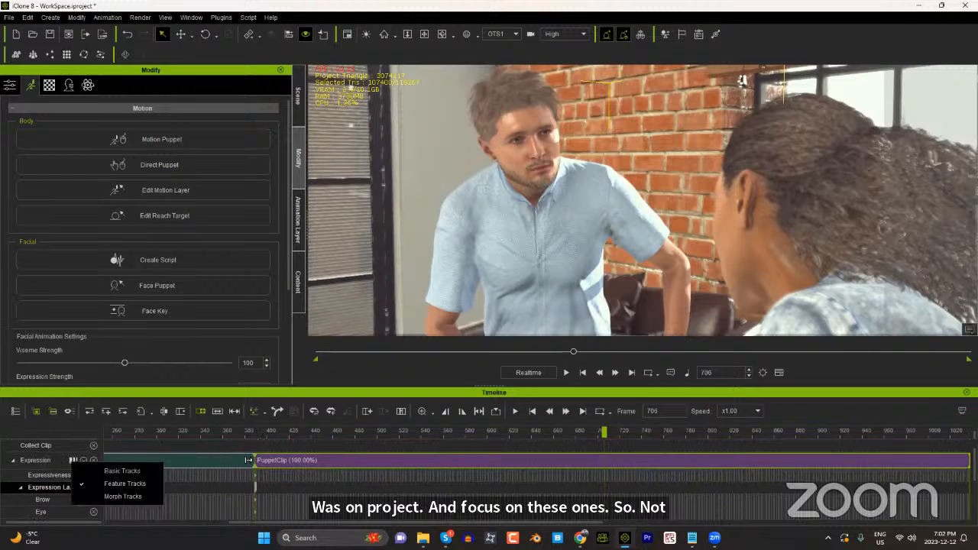
click(121, 485)
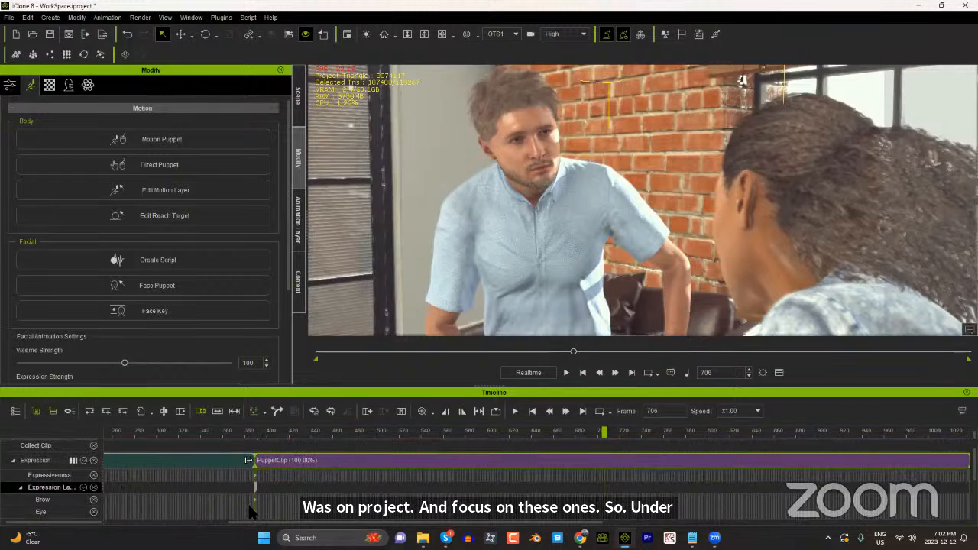
scroll(222, 502, down, 2)
scroll(55, 500, down, 3)
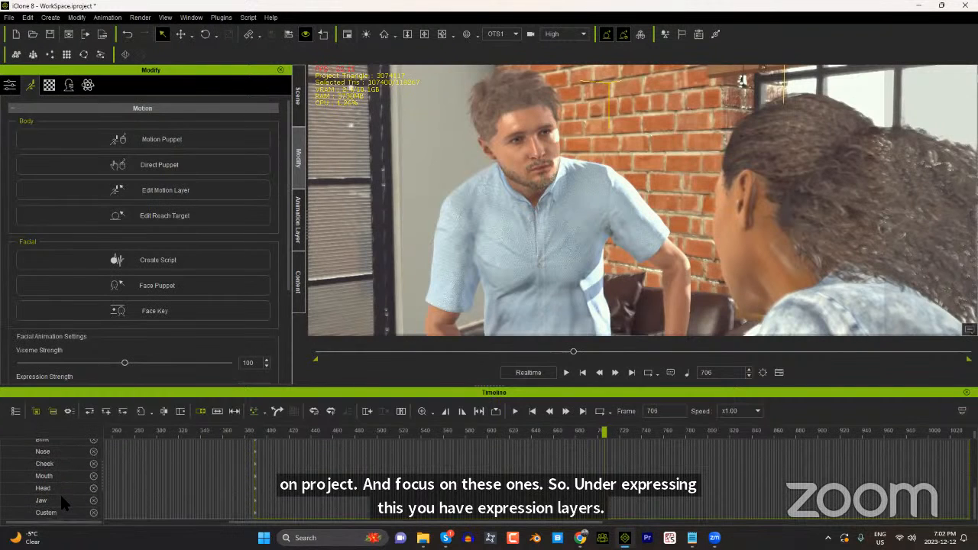
scroll(61, 491, up, 3)
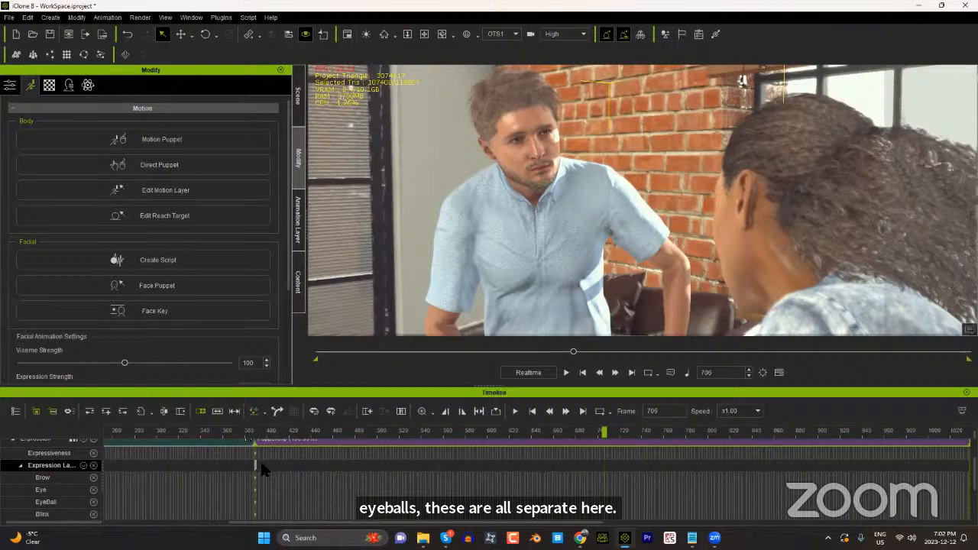
scroll(151, 473, up, 1)
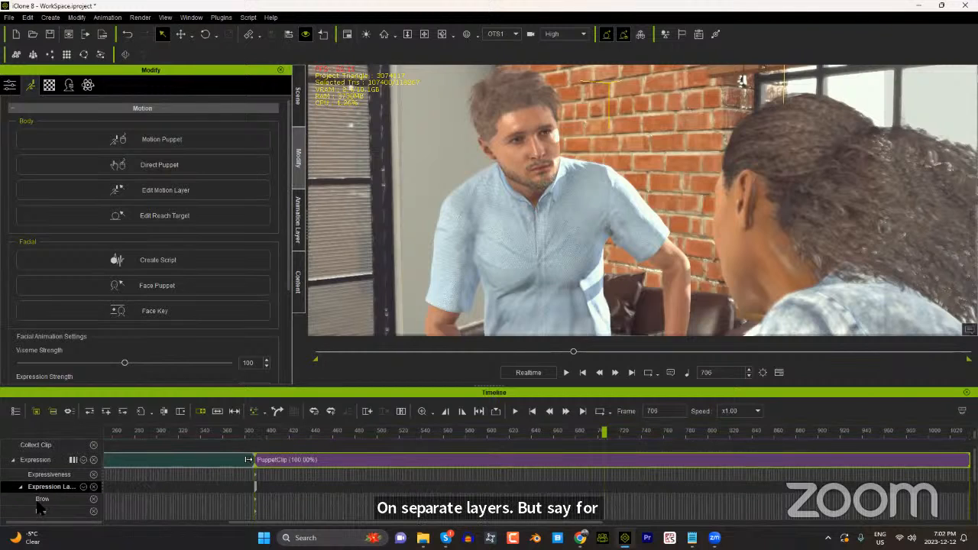
Step: Switch the Expression track to Morph Tracks, expand the Brow group and widen the track name column to show the full morph names
click(73, 461)
click(117, 493)
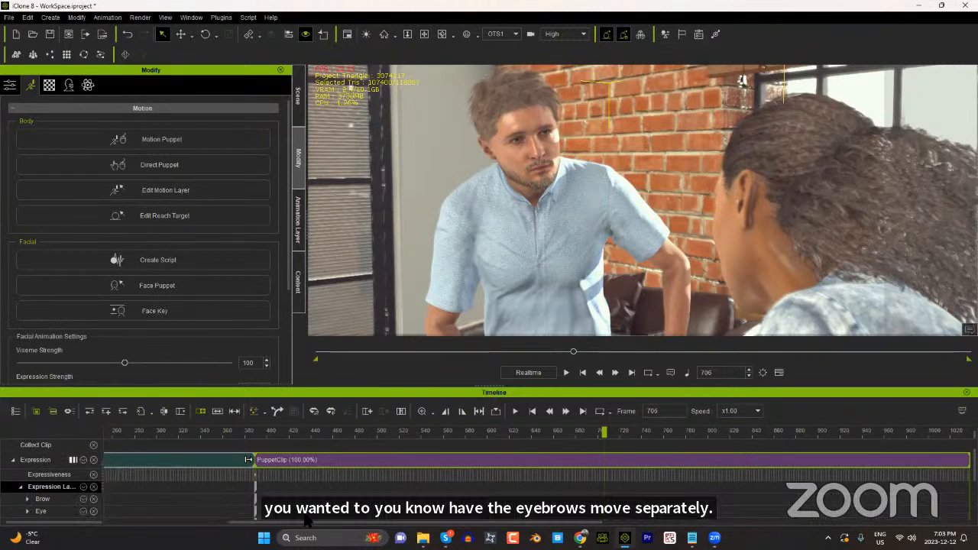
scroll(303, 485, down, 1)
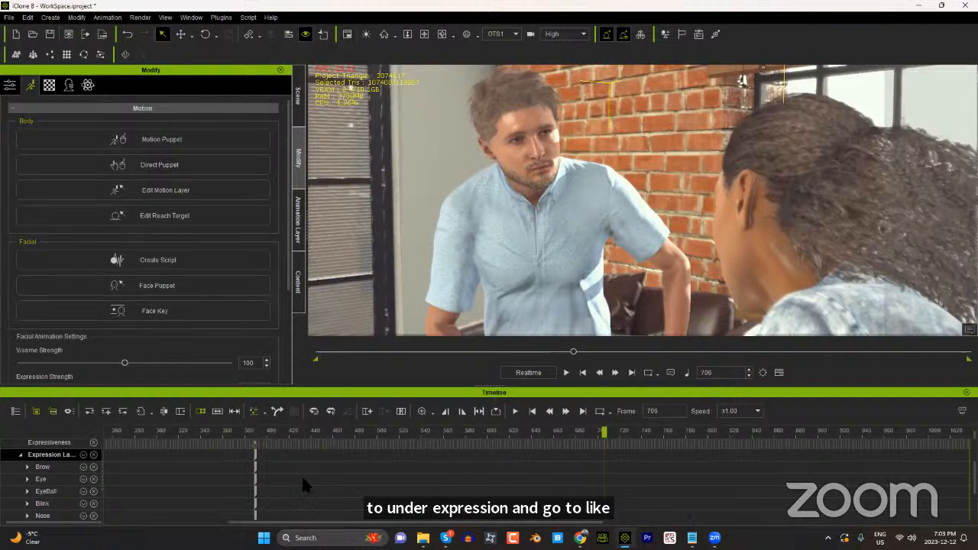
click(28, 467)
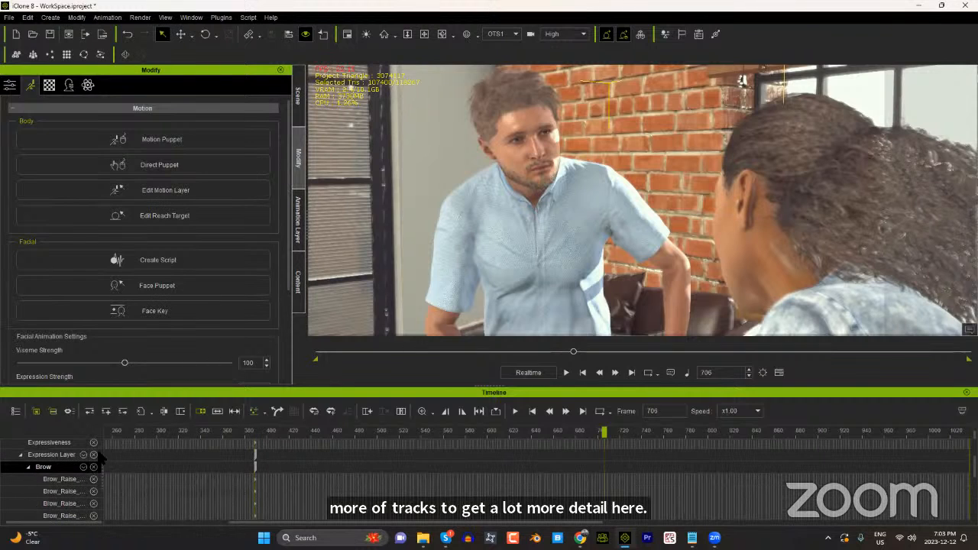
drag(101, 434, 135, 436)
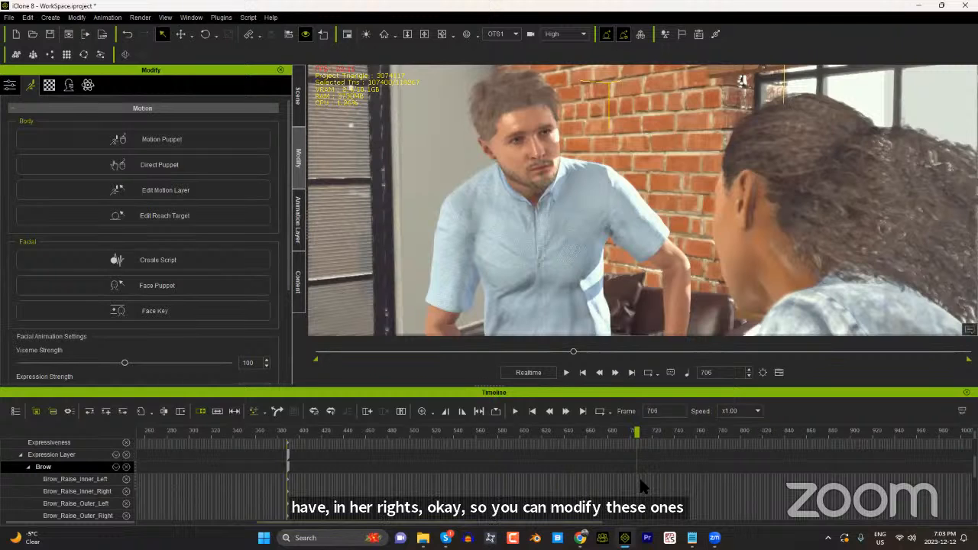
Step: Add a key at frame 661 on the Brow_Raise_Inner_Left morph track to open the Face Key editor
scroll(639, 477, up, 2)
scroll(639, 478, up, 1)
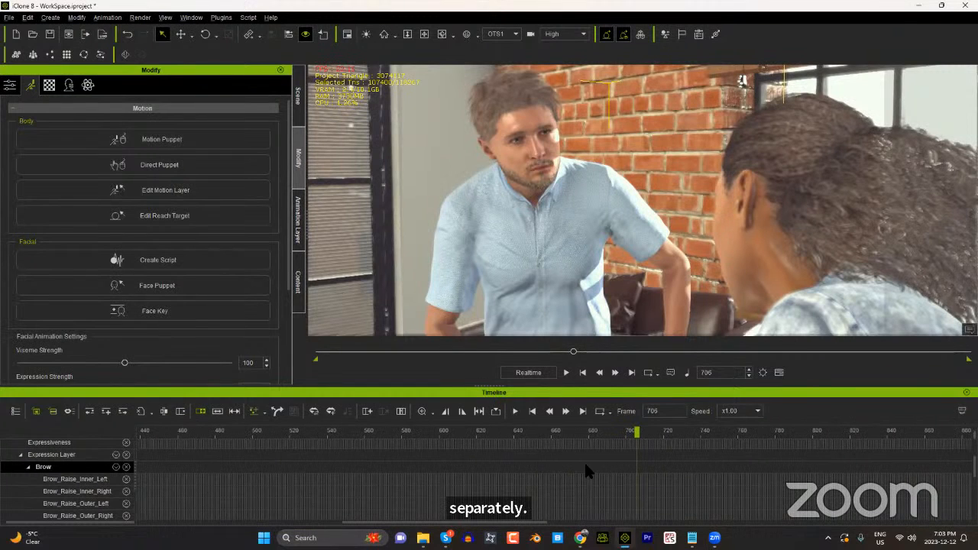
click(557, 430)
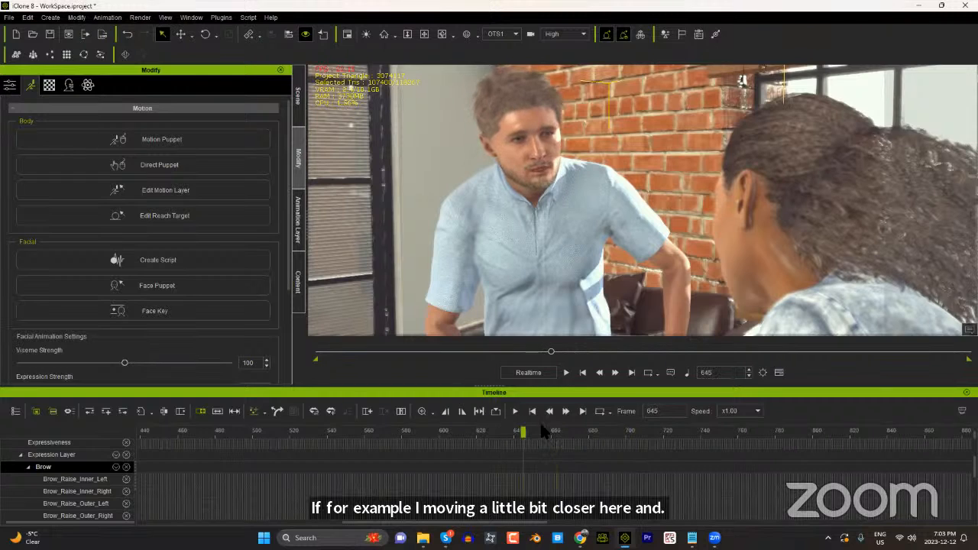
click(555, 430)
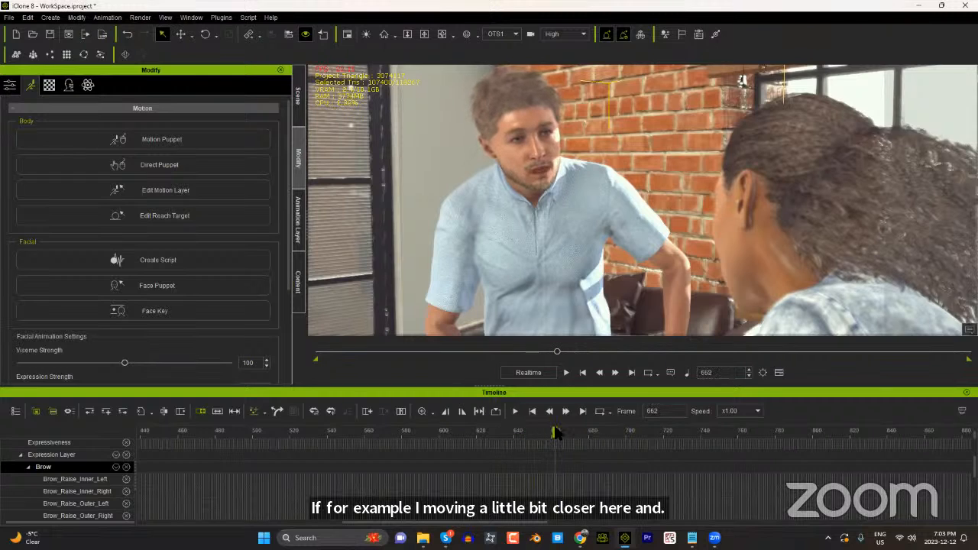
double_click(553, 480)
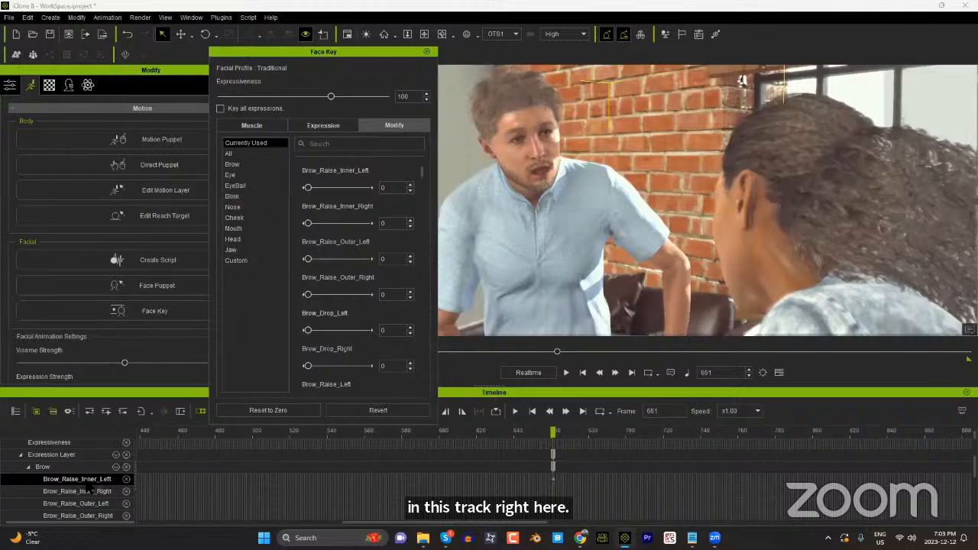
Step: At frame 667, key the Brow_Raise_Inner_Left morph, trying a value of 200 before setting it to 100
drag(560, 434, 565, 432)
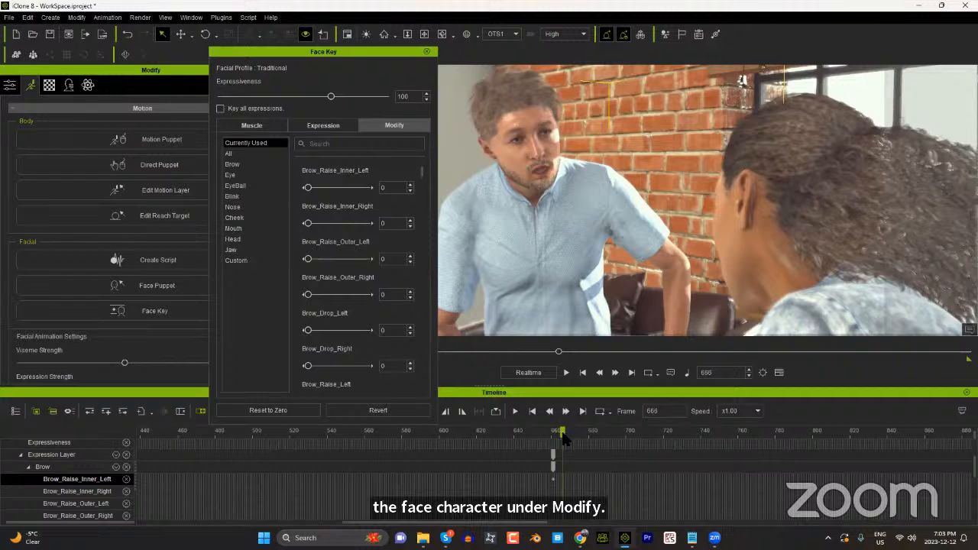
click(563, 434)
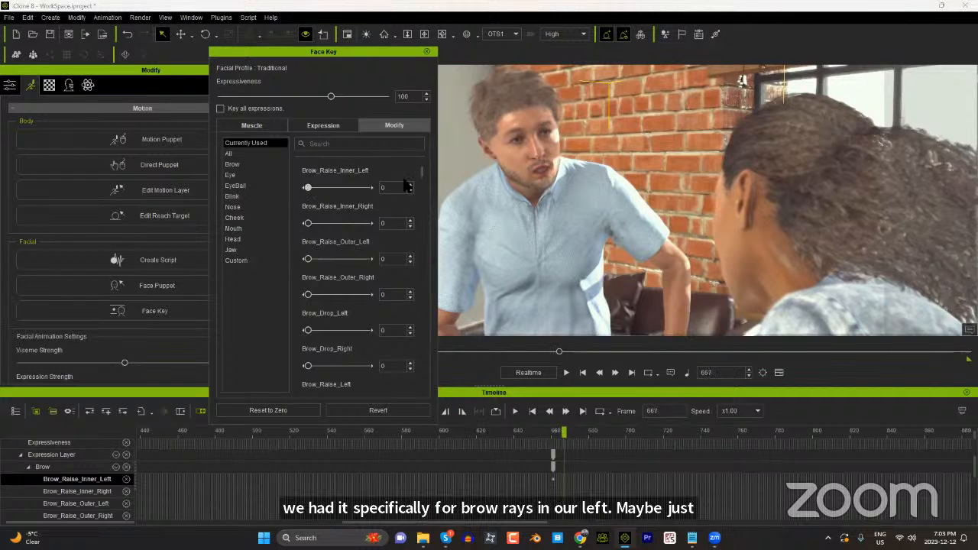
drag(308, 188, 396, 185)
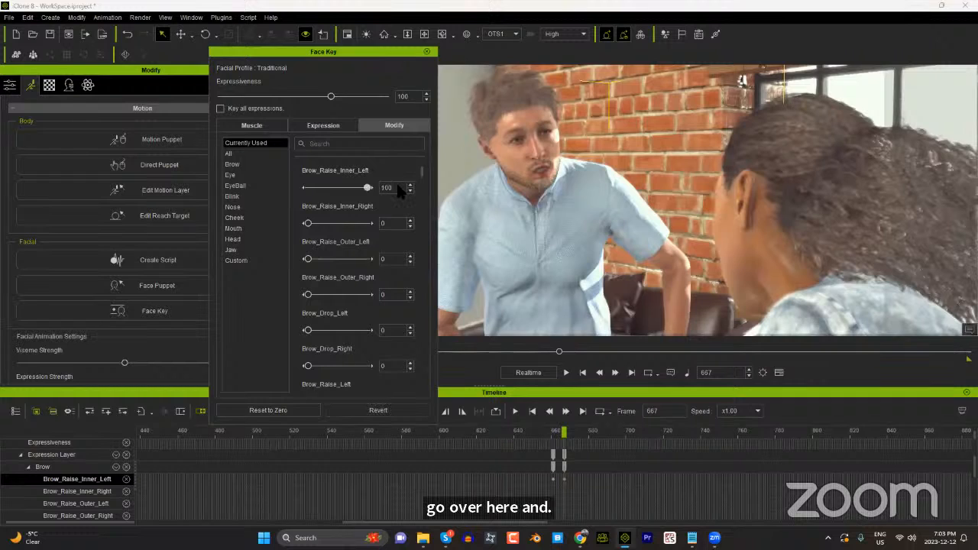
double_click(396, 184)
text(200)
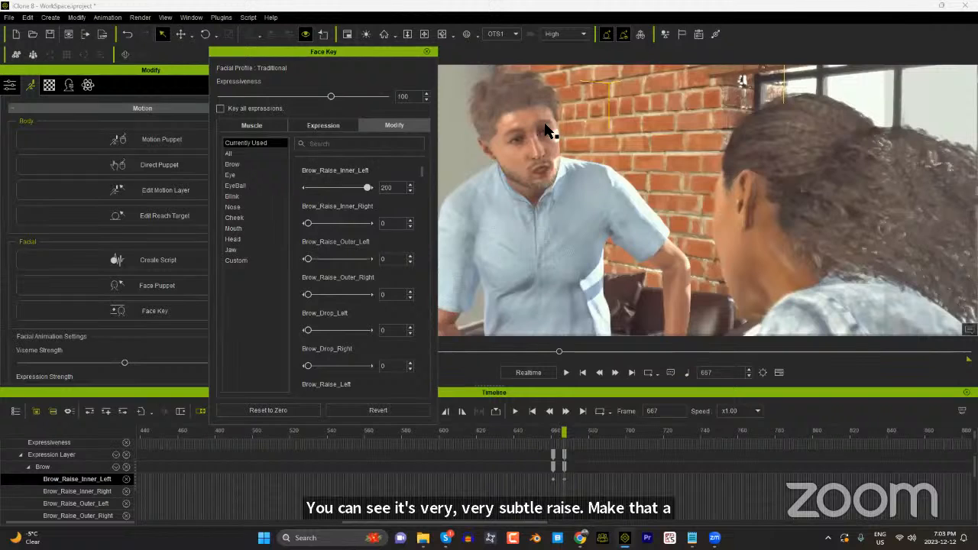
click(369, 188)
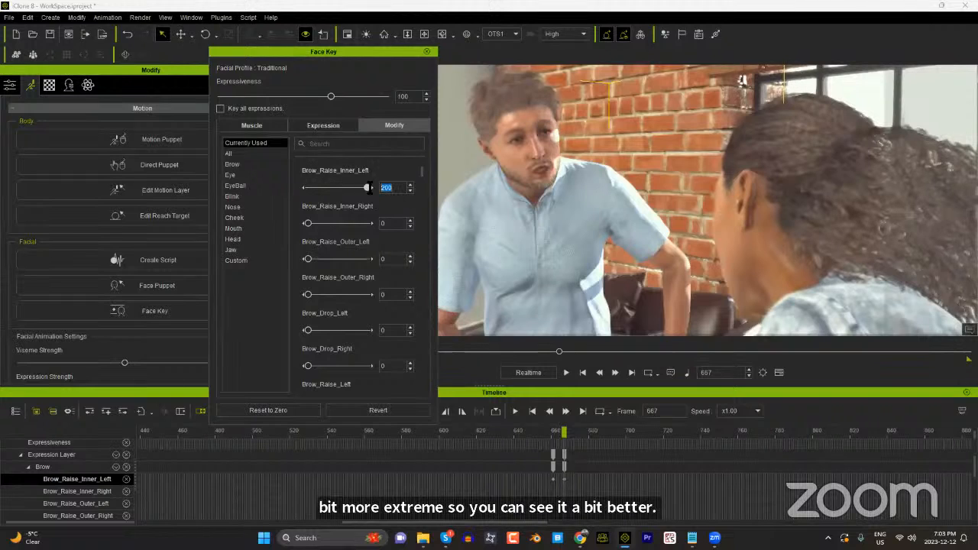
text(100)
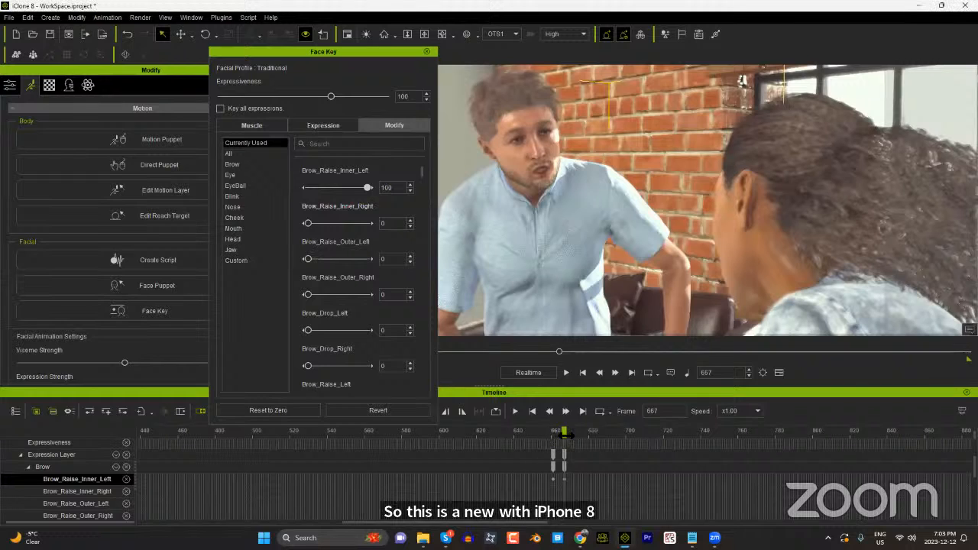
Step: Reset the facial morphs to zero at frame 676, and set Brow_Raise_Outer_Left to -100 on the frame 667 key
drag(564, 435, 581, 432)
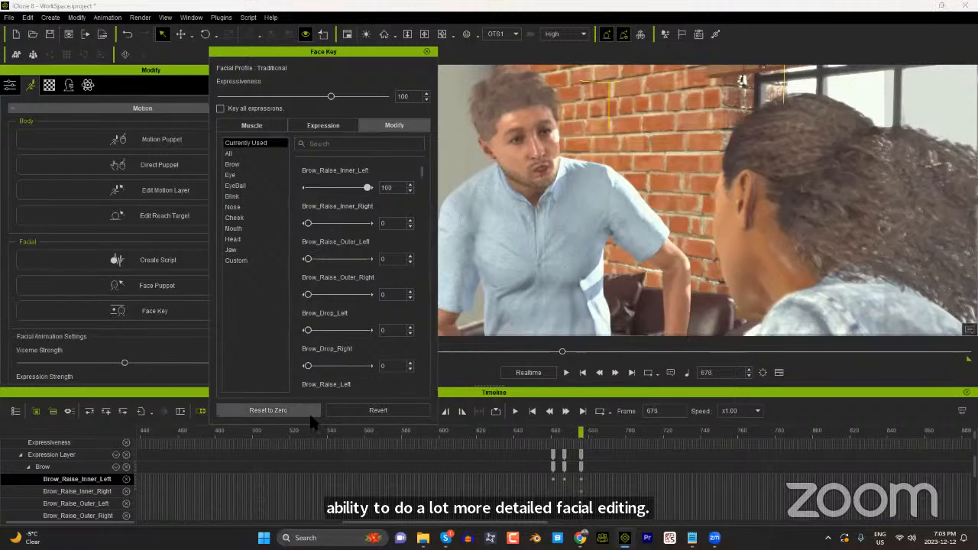
click(307, 412)
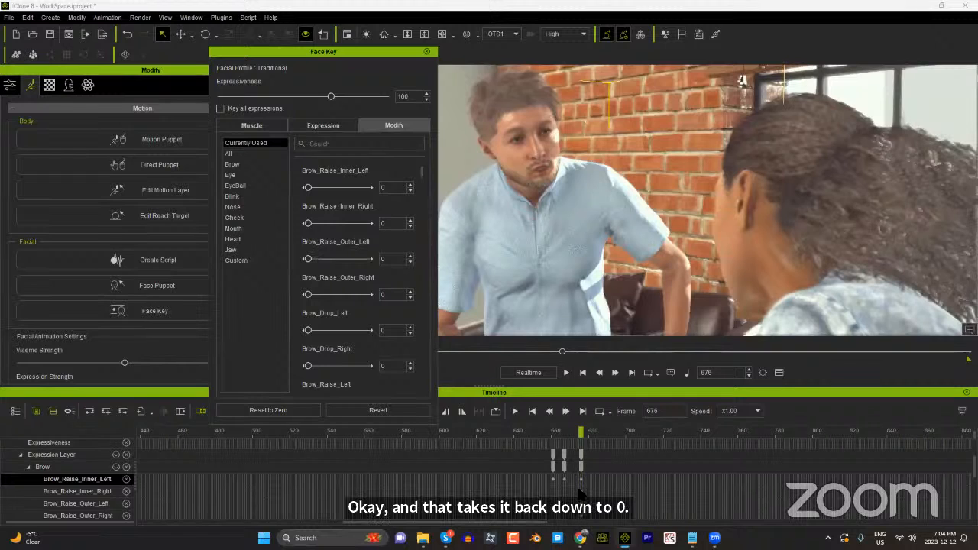
click(566, 434)
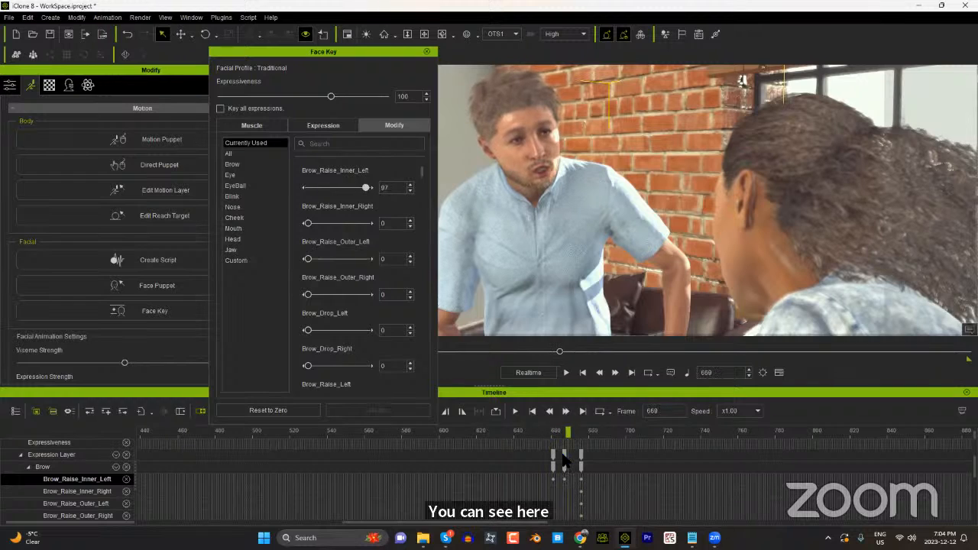
click(563, 440)
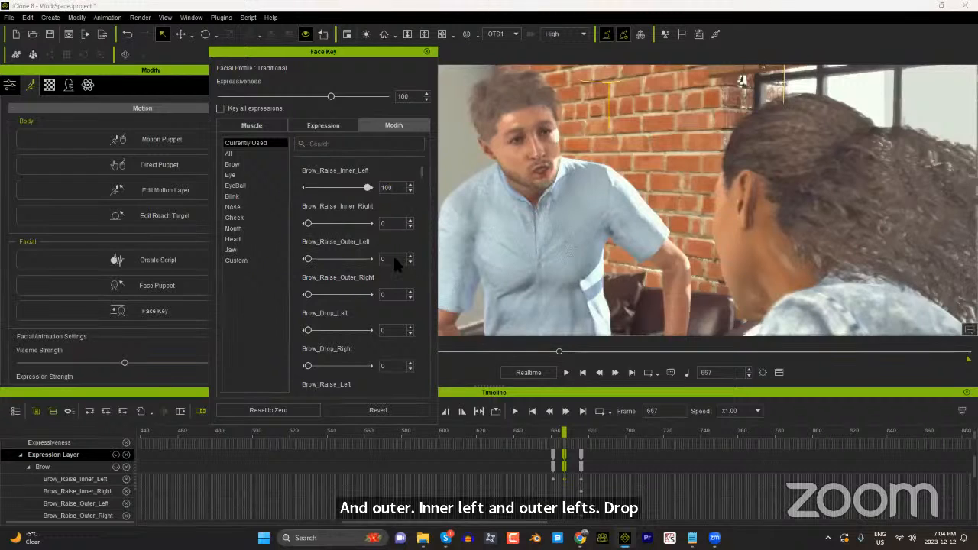
text(-100)
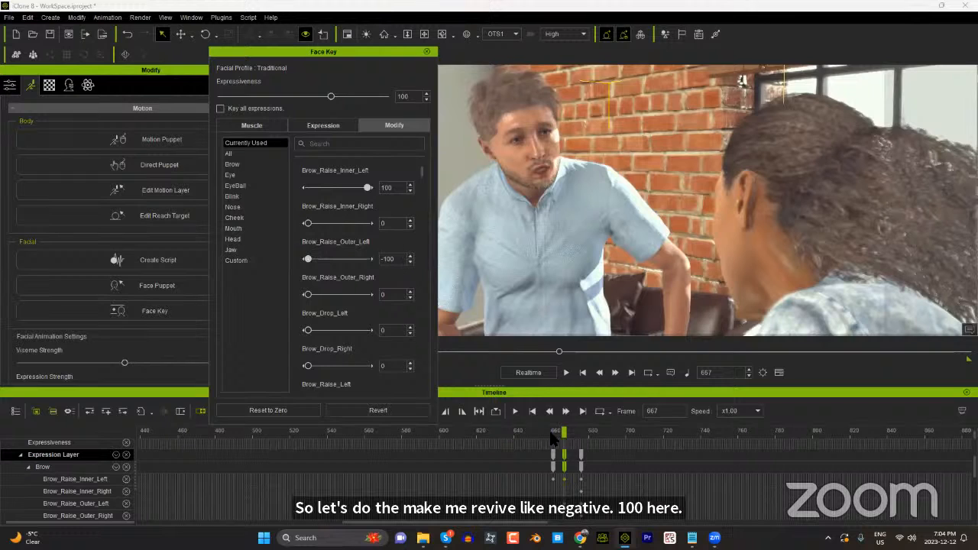
Step: Spread out the brow keys, moving the middle one to frame 673, and scrub across them to preview the eyebrow motion
drag(552, 434, 579, 459)
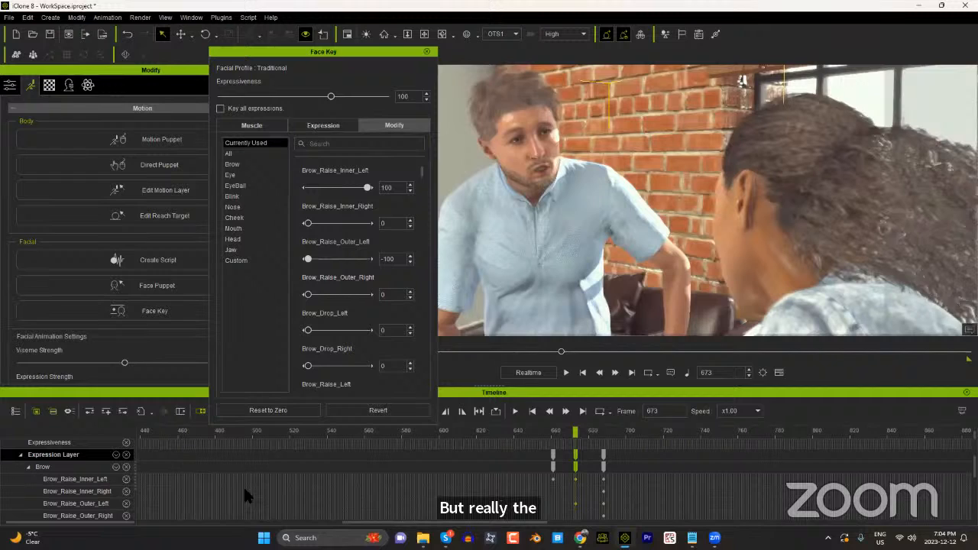
click(555, 432)
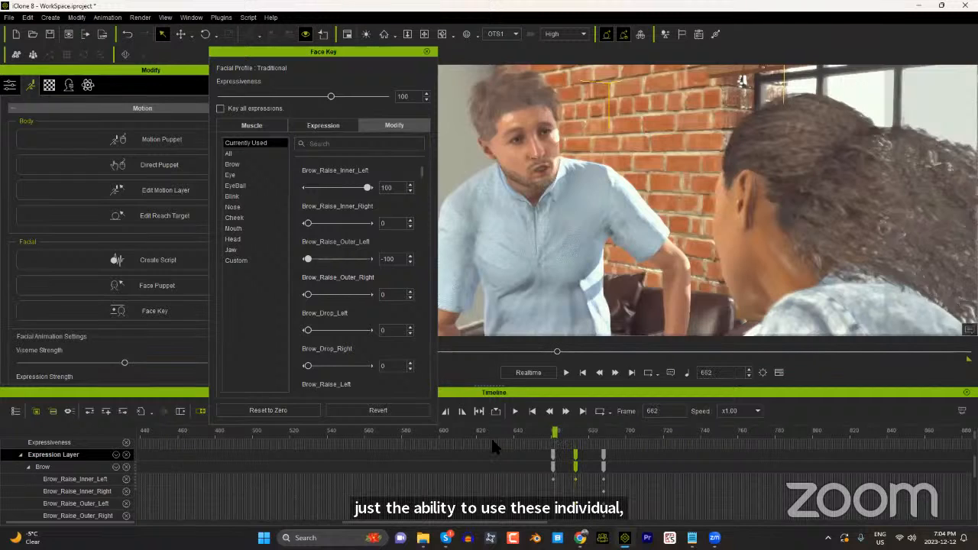
click(549, 432)
drag(675, 370, 652, 372)
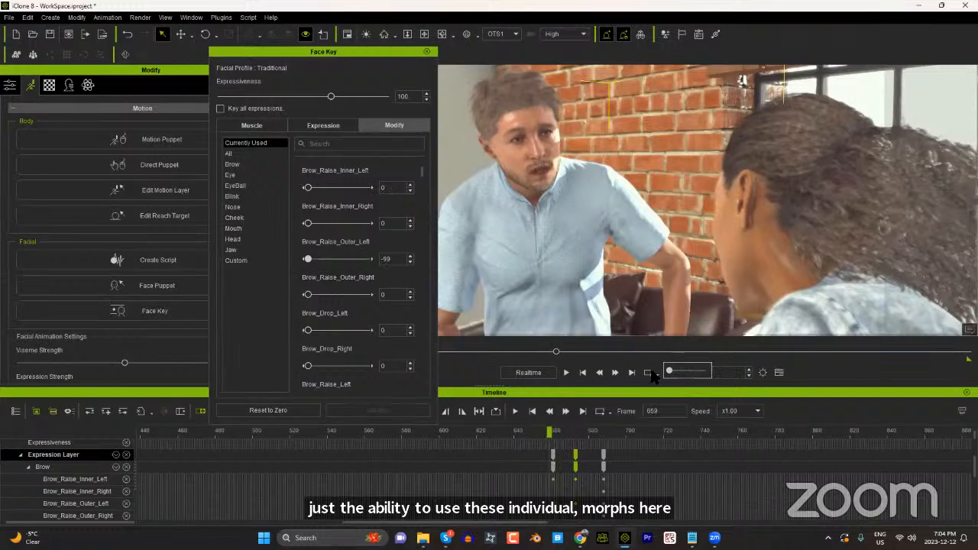
mouse_move(548, 435)
mouse_down()
mouse_move(609, 441)
mouse_move(556, 453)
mouse_up()
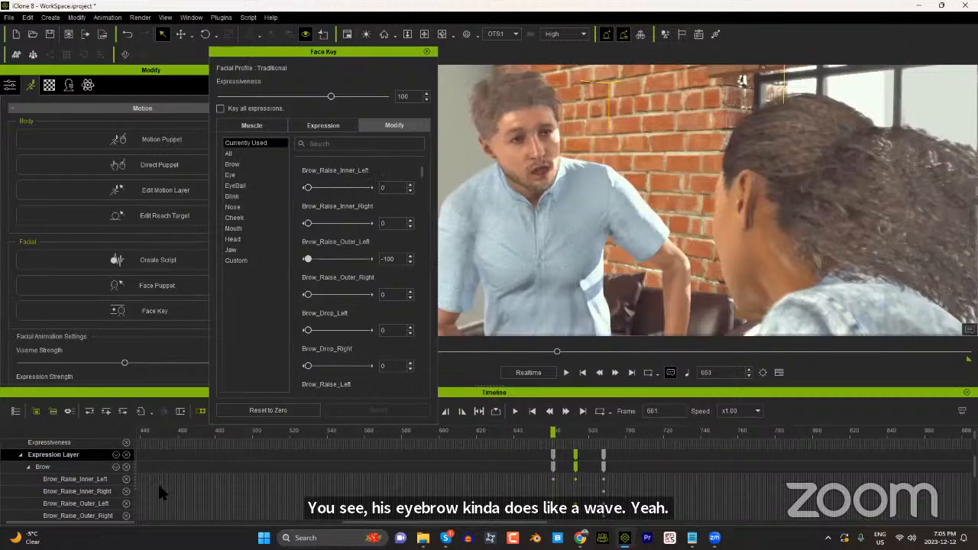
Step: Switch the Expression track to Feature Tracks and select frame 597 on the Cheek track
scroll(156, 480, up, 2)
click(105, 470)
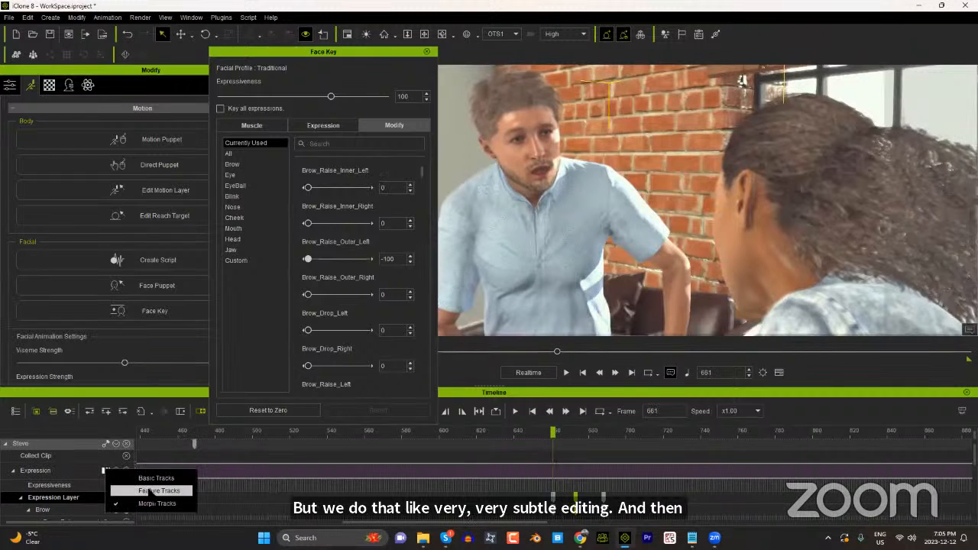
click(149, 490)
scroll(492, 495, down, 3)
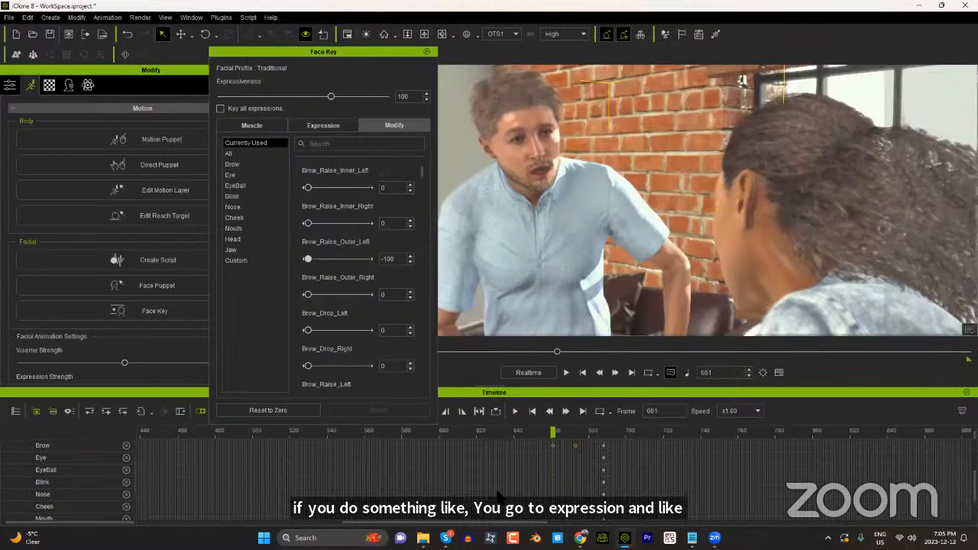
scroll(558, 501, up, 2)
scroll(555, 502, down, 3)
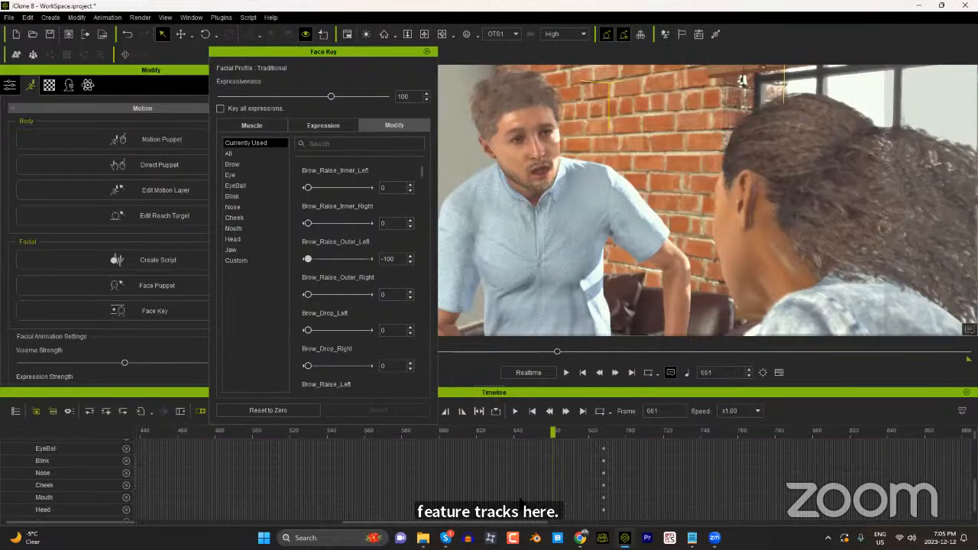
click(431, 489)
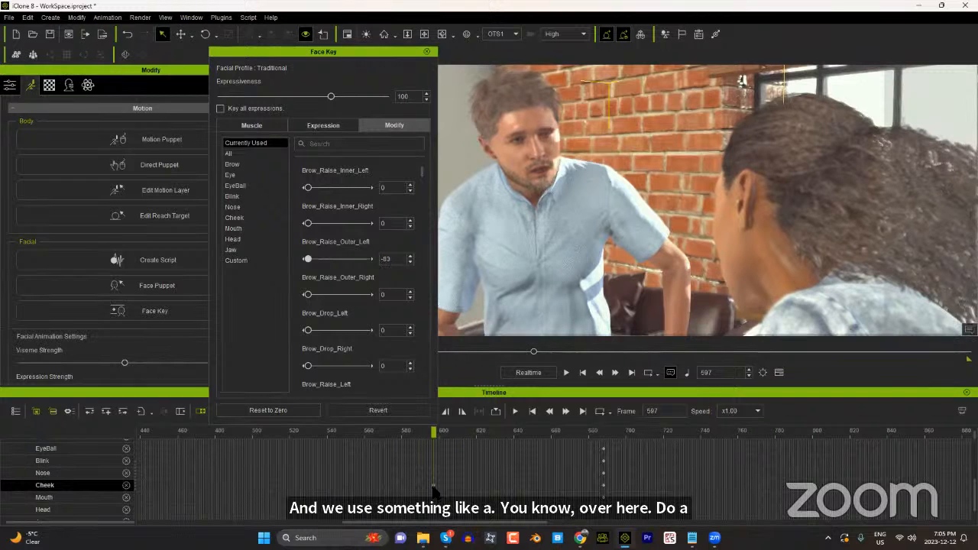
Step: Pose facial regions with the Face Key Muscle controls at frame 597, preview up to frame 656, and close Face Key
click(252, 219)
click(278, 127)
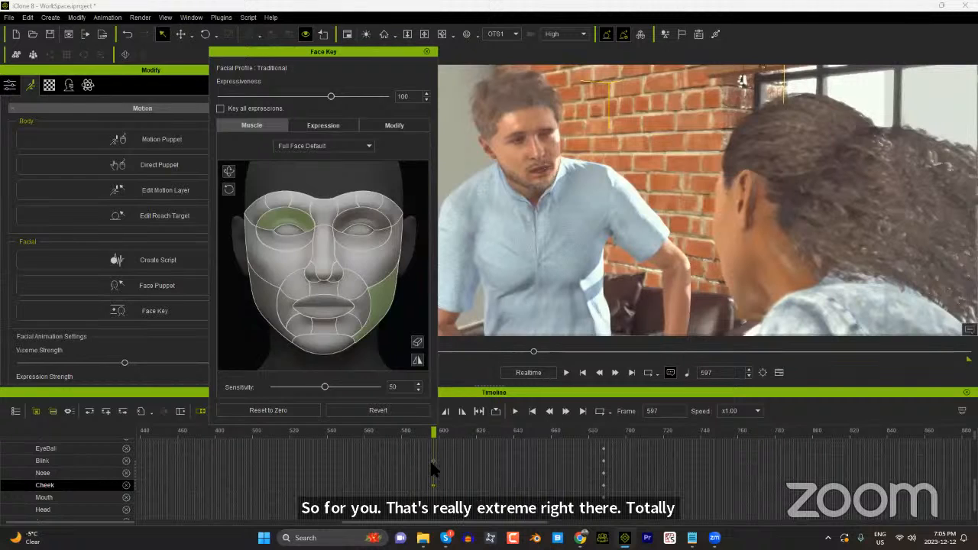
scroll(435, 490, down, 2)
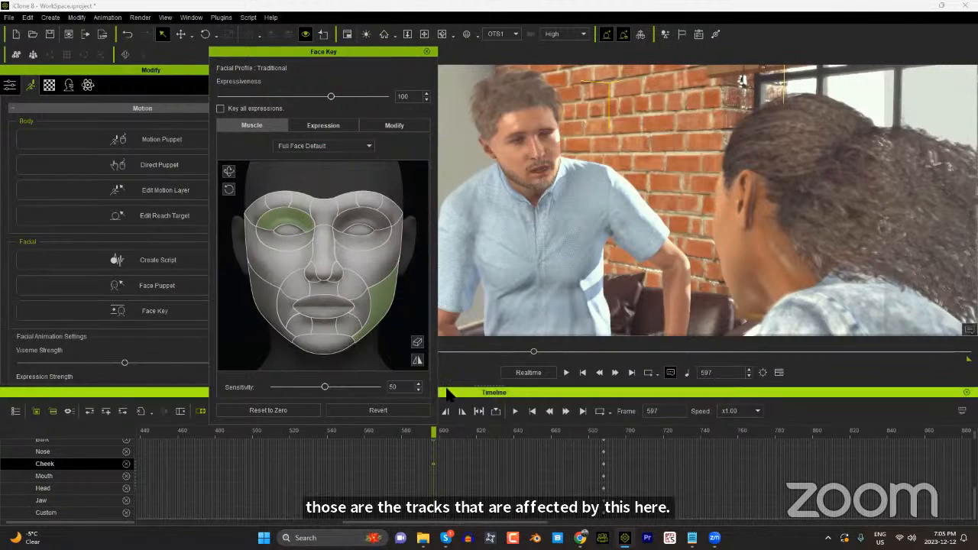
drag(451, 432, 544, 438)
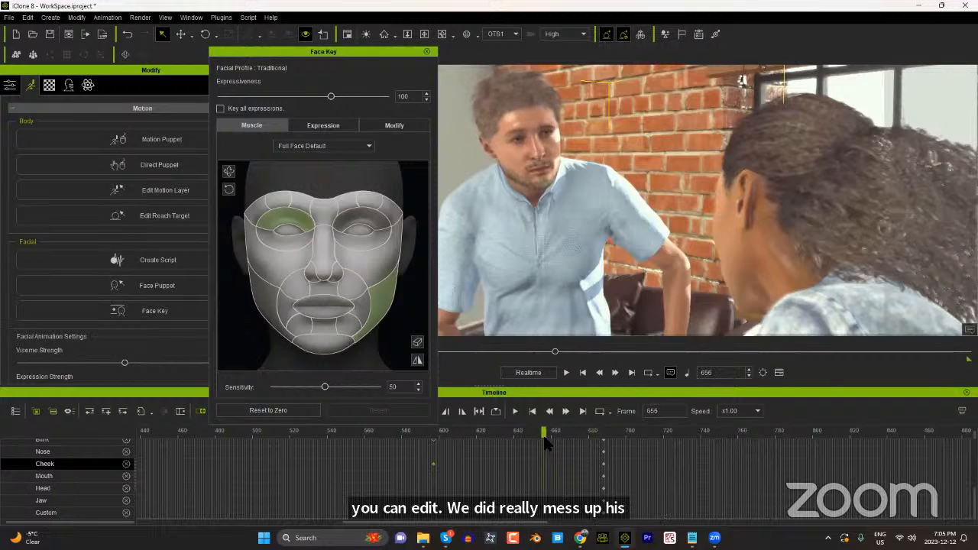
click(426, 51)
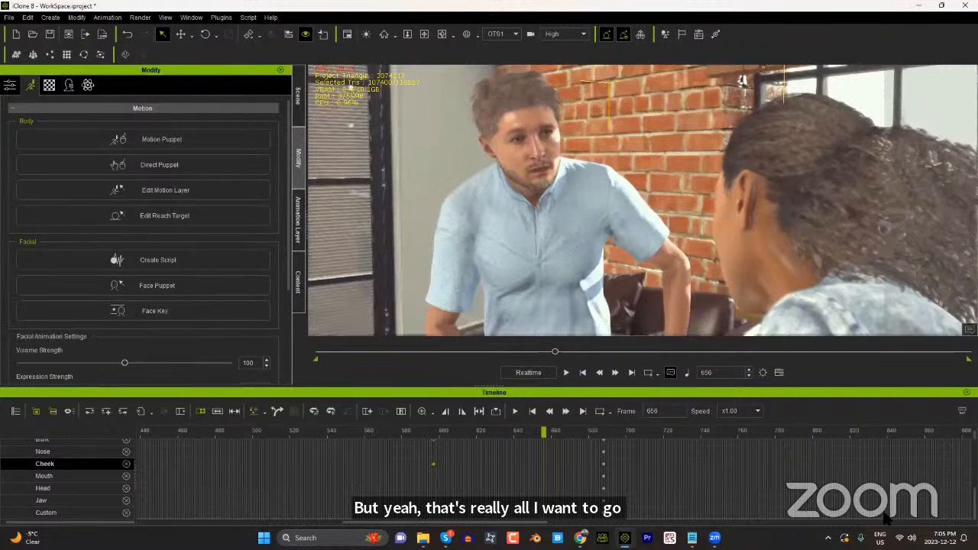
Step: Switch to Zoom's screen sharing meeting controls, and minimize iClone to reveal the desktop
mouse_move(715, 537)
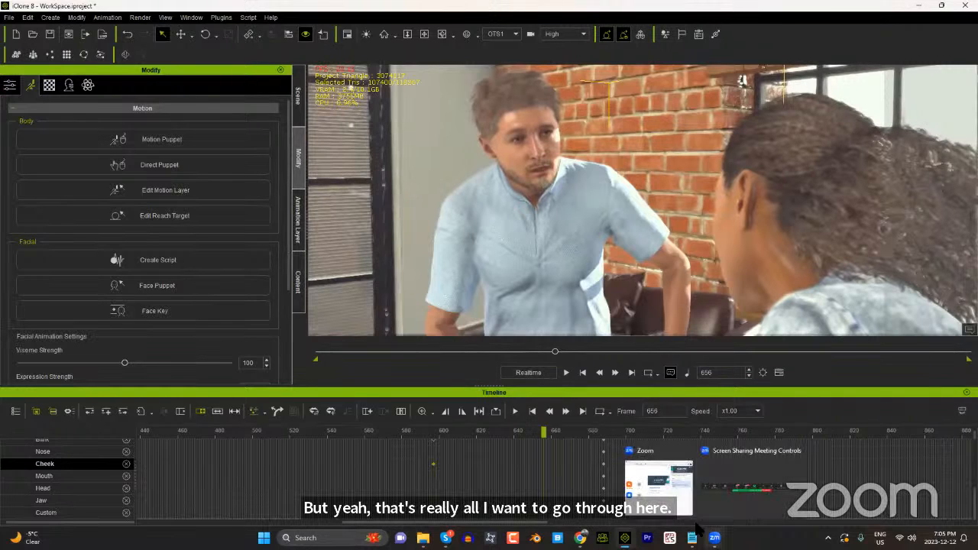
click(741, 499)
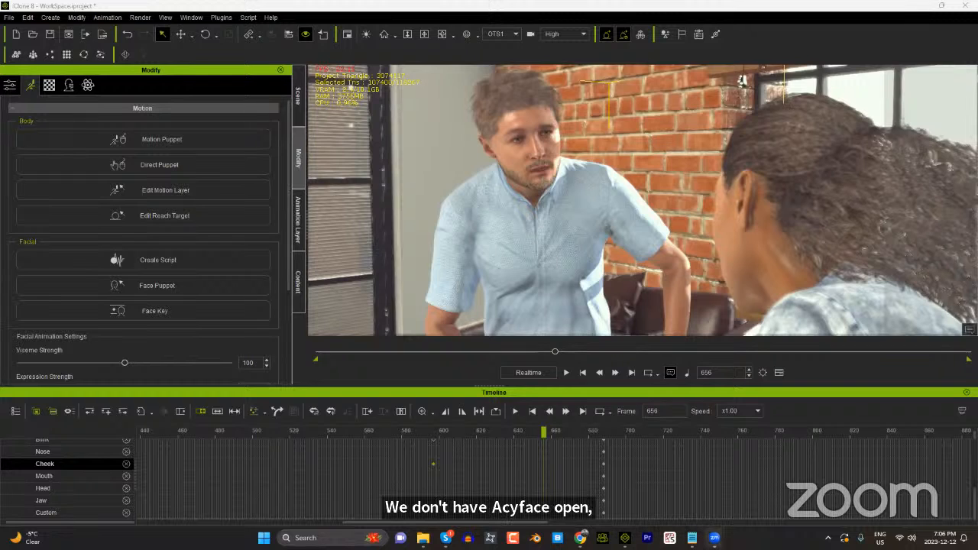
mouse_move(714, 538)
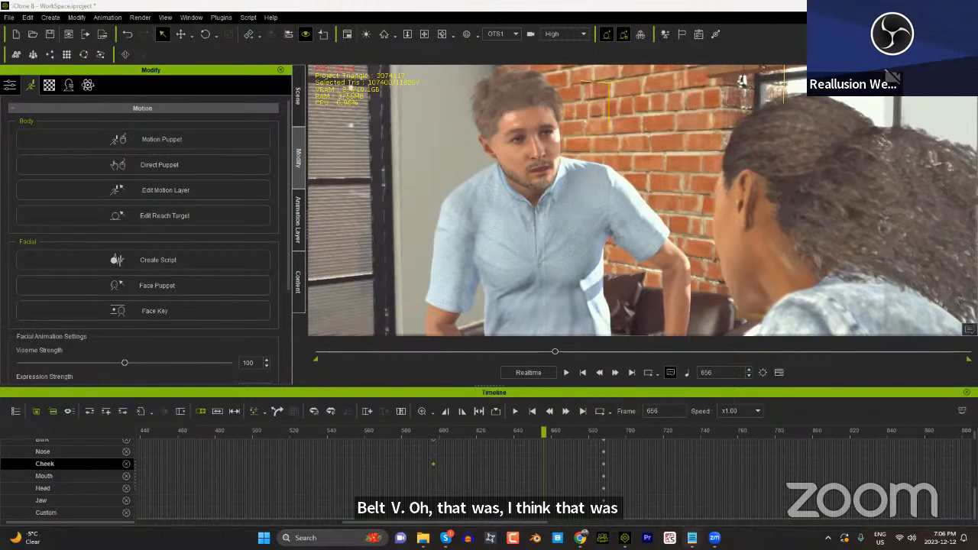
click(625, 538)
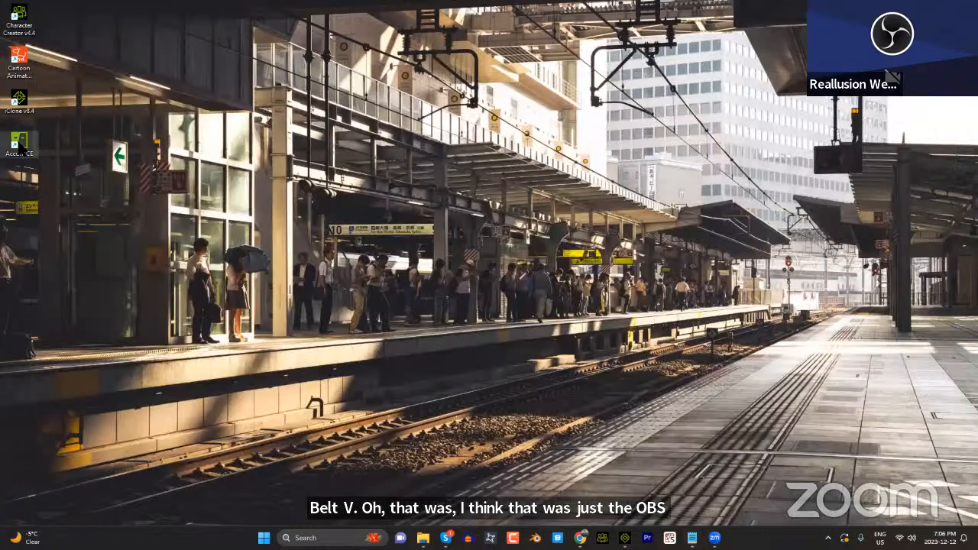
double_click(20, 141)
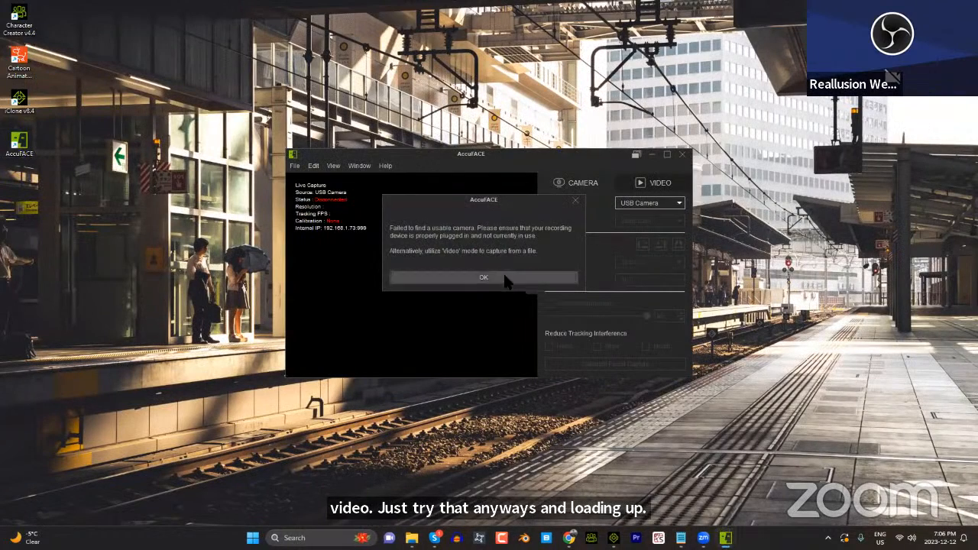
click(506, 278)
click(682, 156)
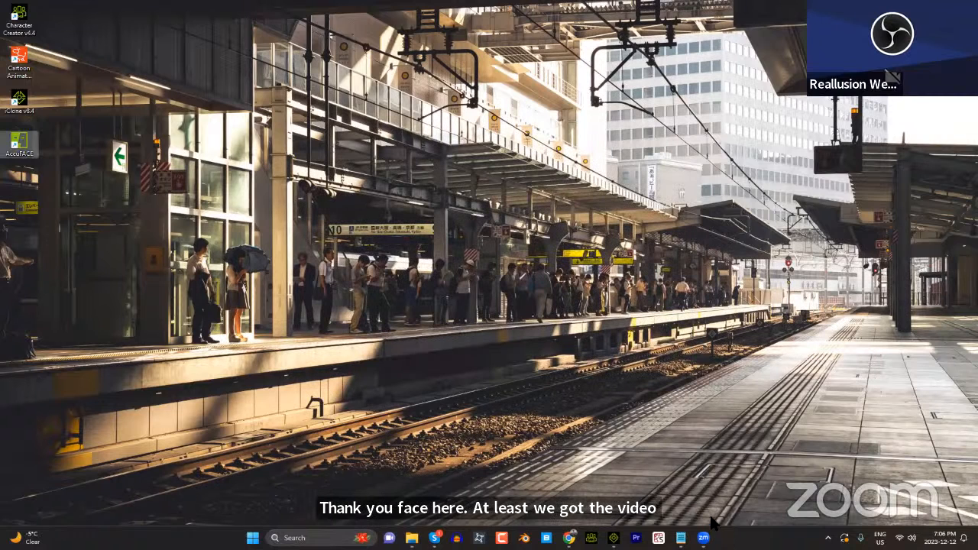
Step: Launch AccuFACE from the desktop
mouse_move(714, 538)
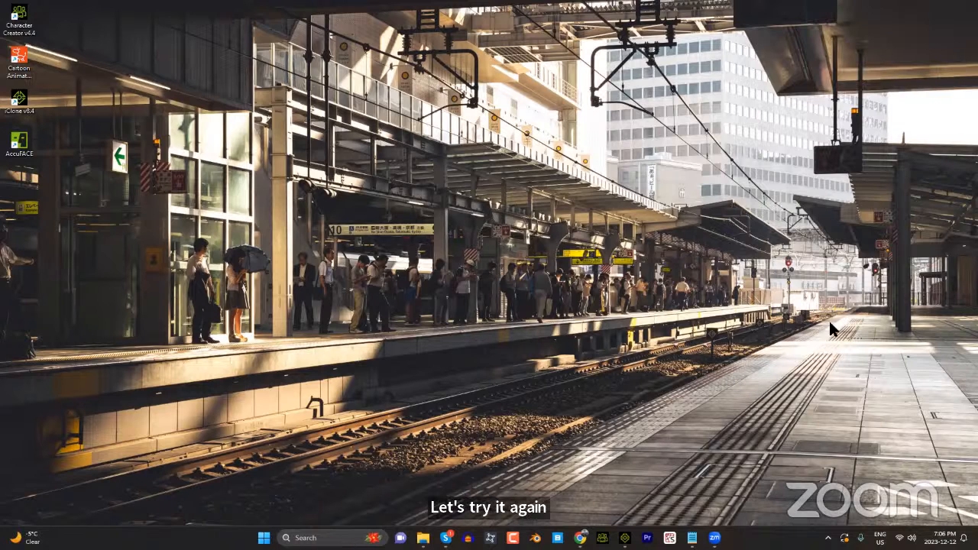
double_click(21, 145)
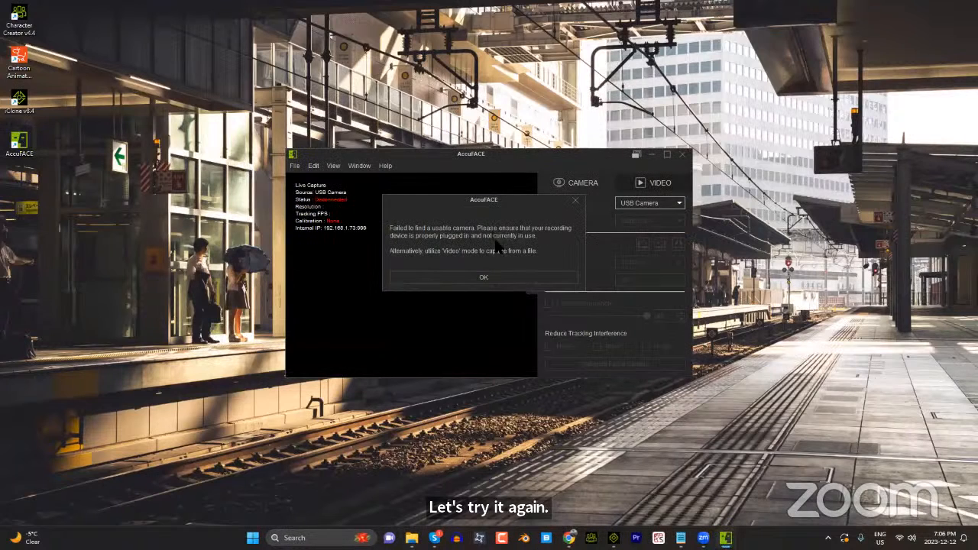
Step: Try AccuFACE's Video mode as an alternative source without choosing a file, and close AccuFACE
click(539, 277)
click(661, 187)
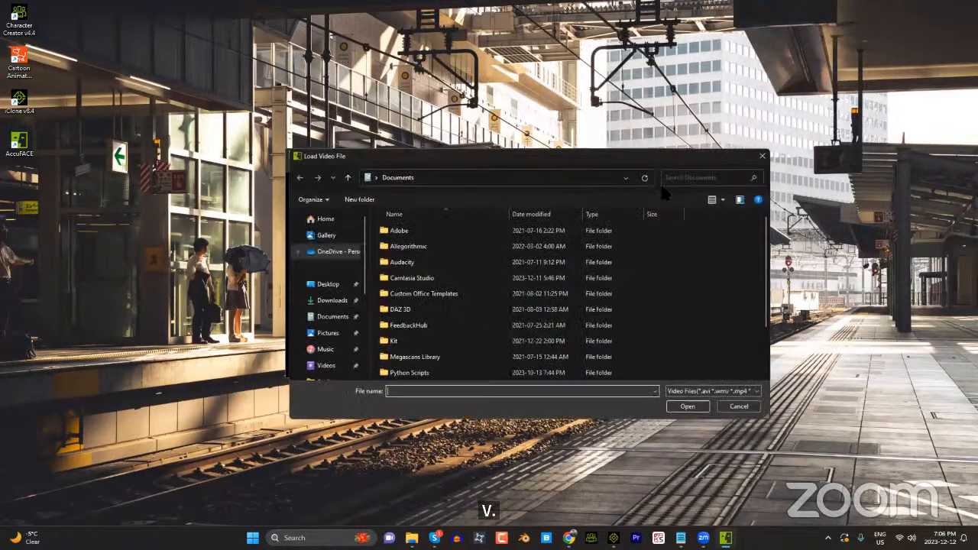
click(739, 407)
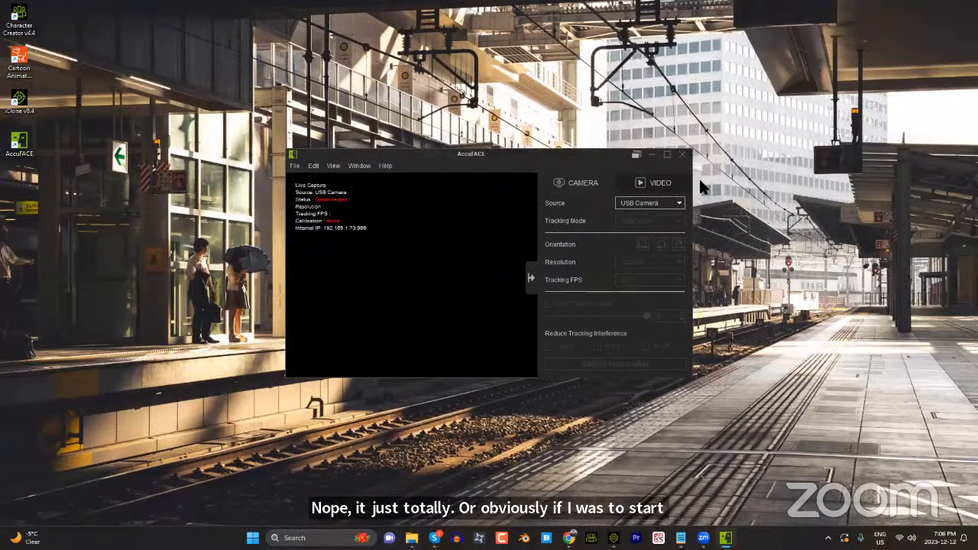
click(653, 188)
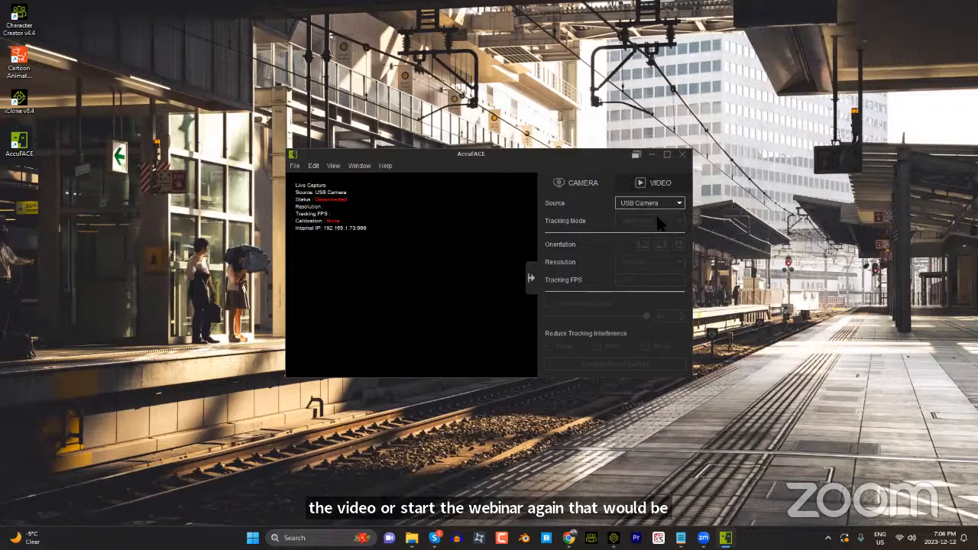
click(682, 153)
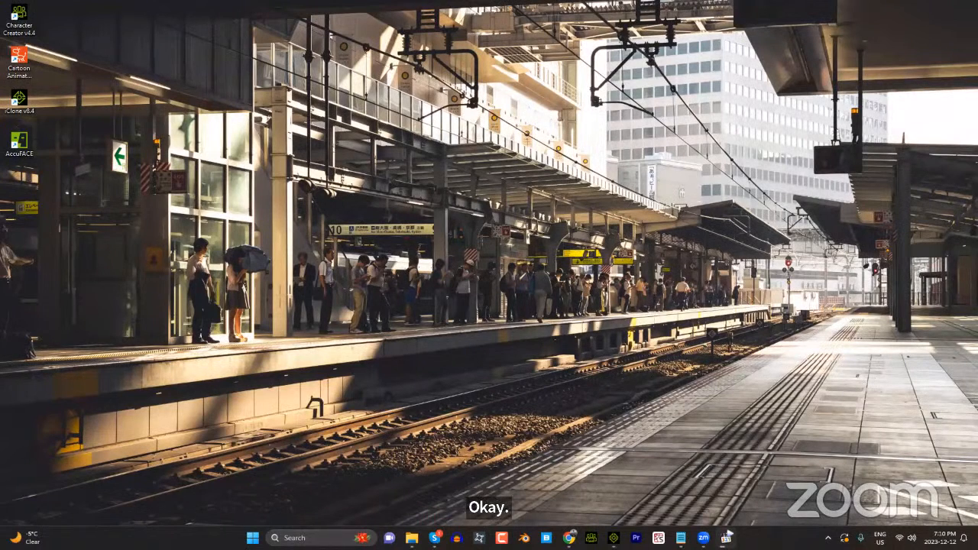
Step: Switch to the accuface_demo.mp4 video, seek back to about 17:36, and pause at 17:40 to compare the two characters' faces
click(728, 538)
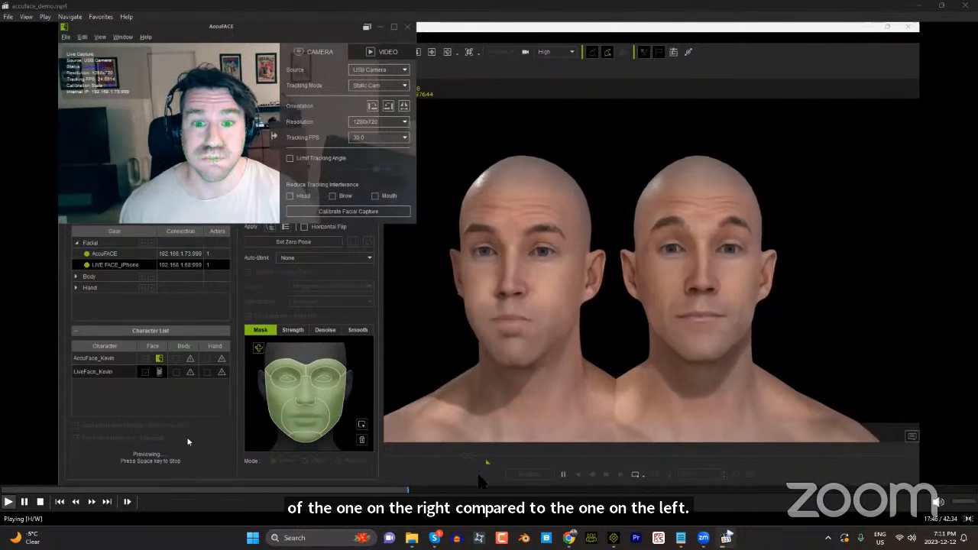
click(404, 490)
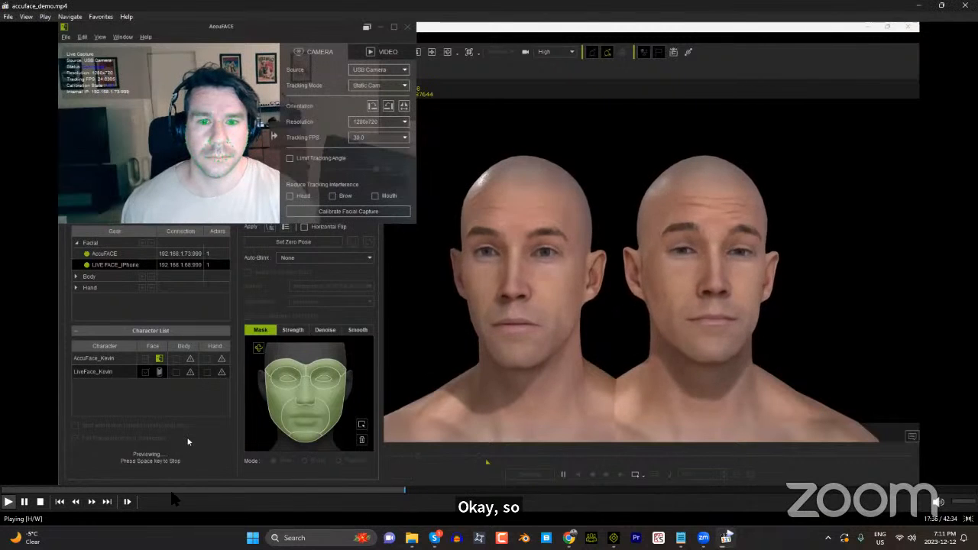
key(space)
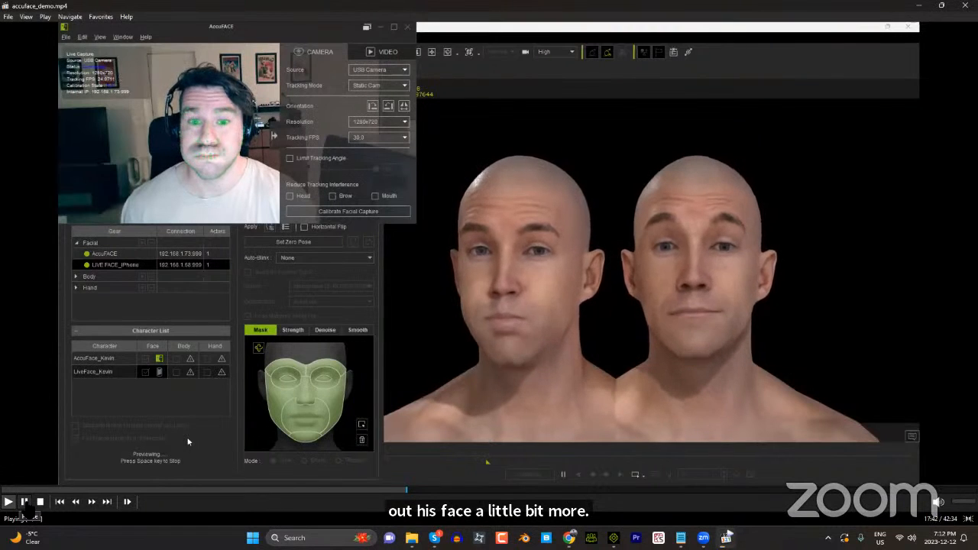
key(space)
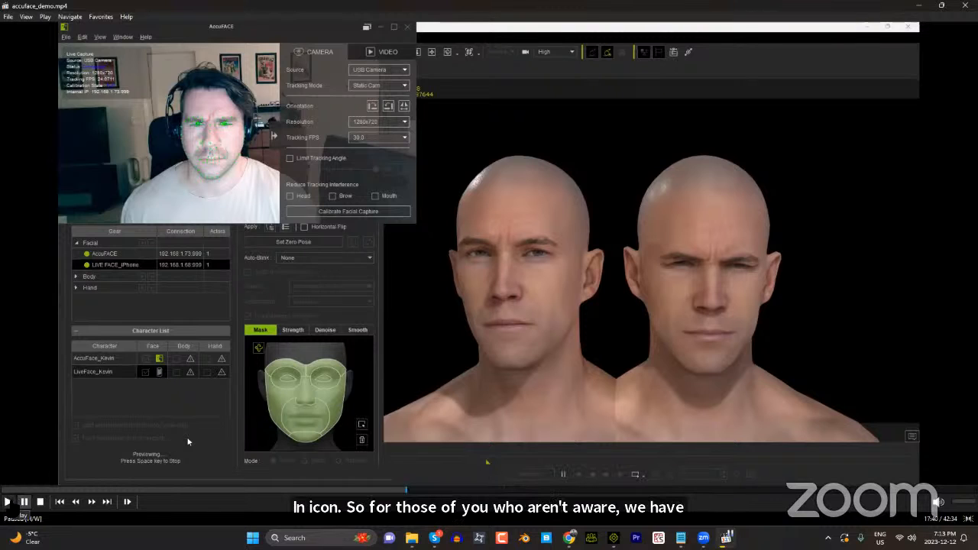
Step: Play the demo from 17:40 to 17:51, pausing on the cheek-puff and open-mouth expressions to compare AccuFACE with LIVE FACE
click(10, 502)
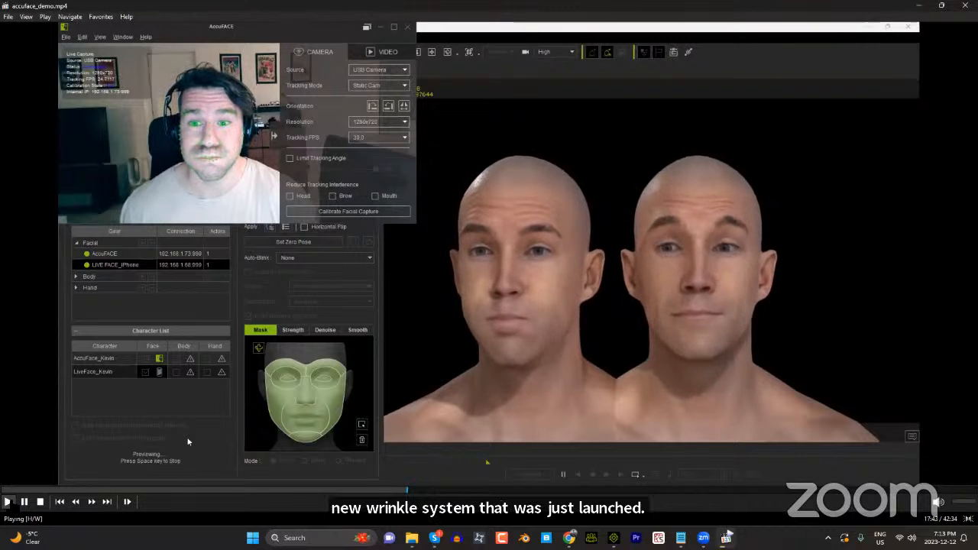
key(space)
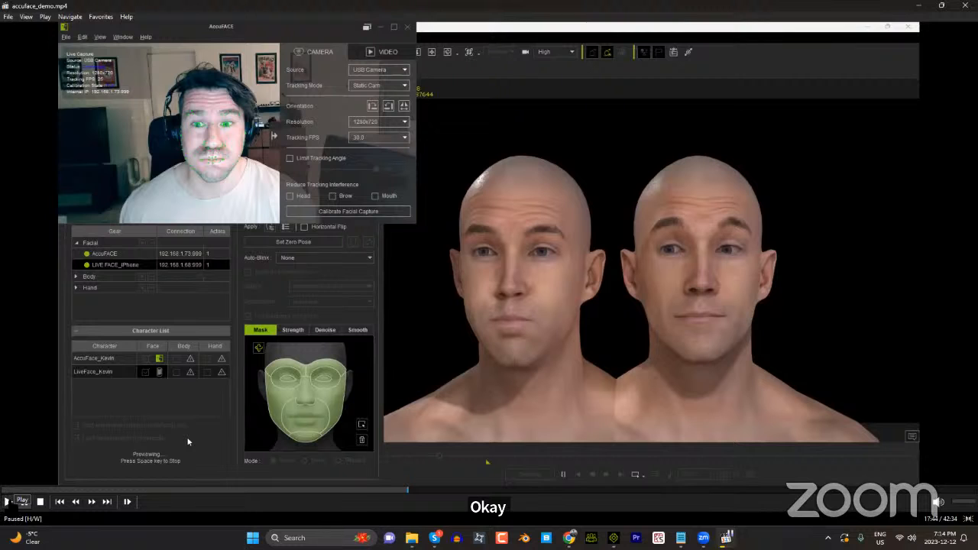
click(7, 501)
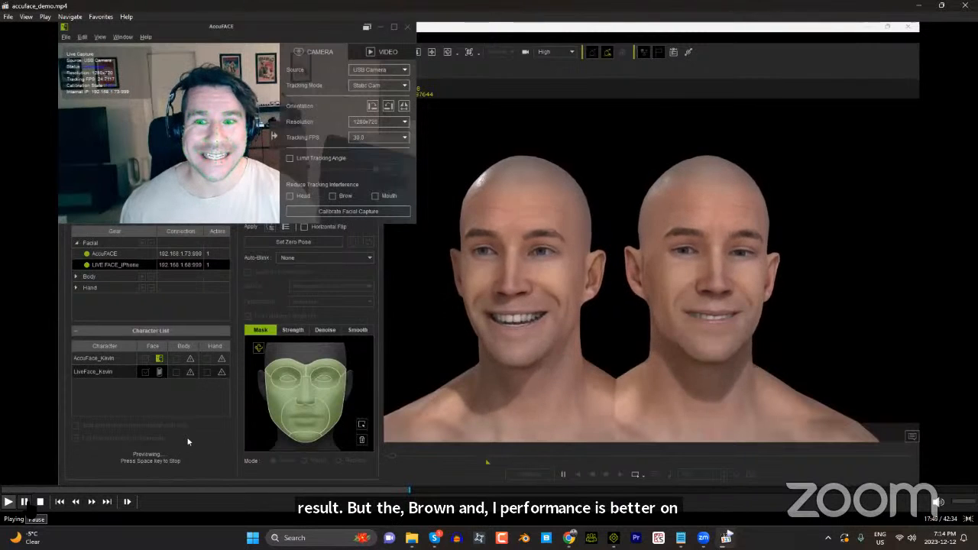
click(23, 502)
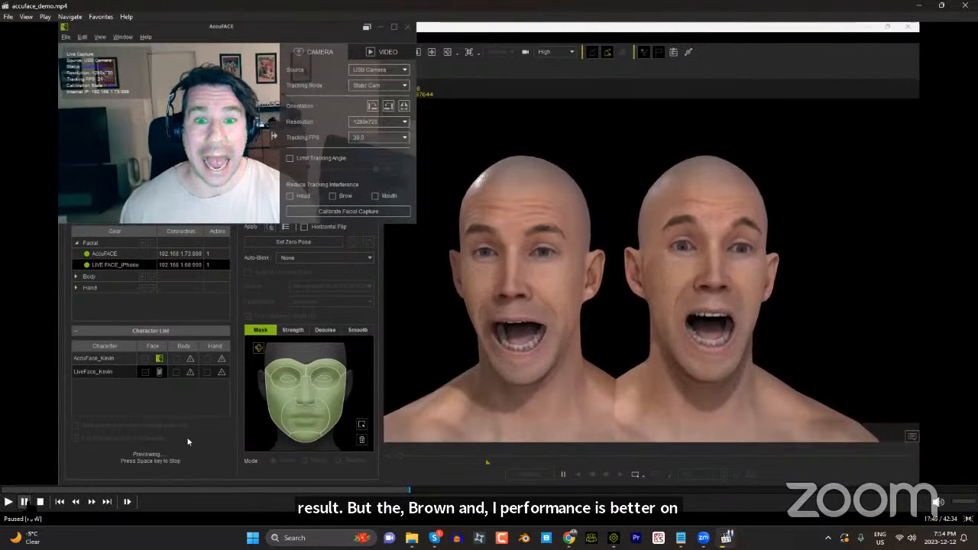
key(space)
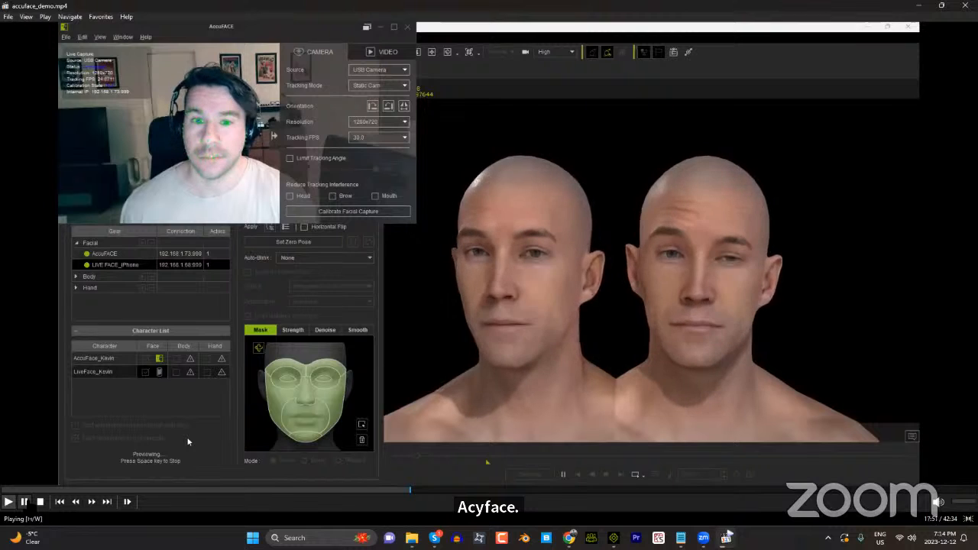
key(space)
key(space)
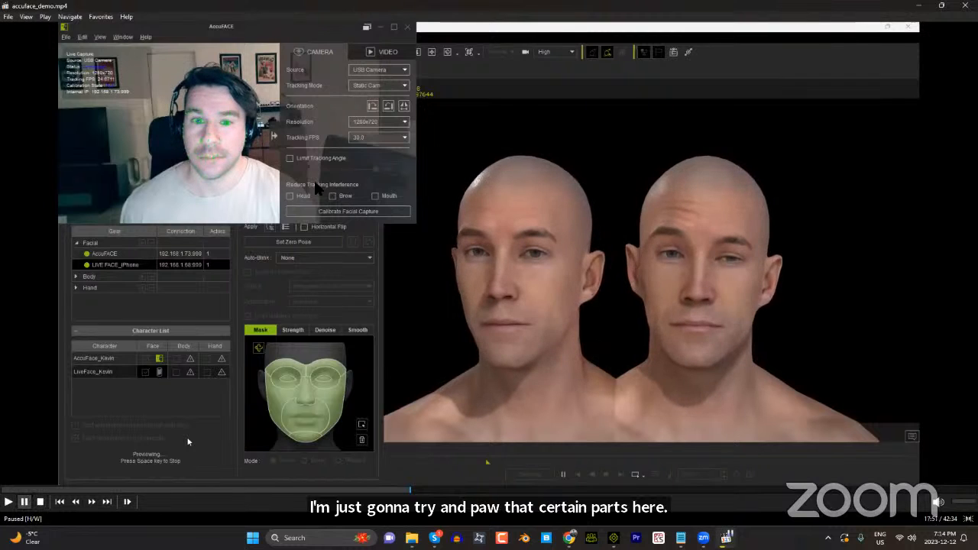
Step: Play the demo from 17:51 to 18:09, pausing on the rounded-lip, smiling and open-mouth poses to compare lip performance
click(7, 502)
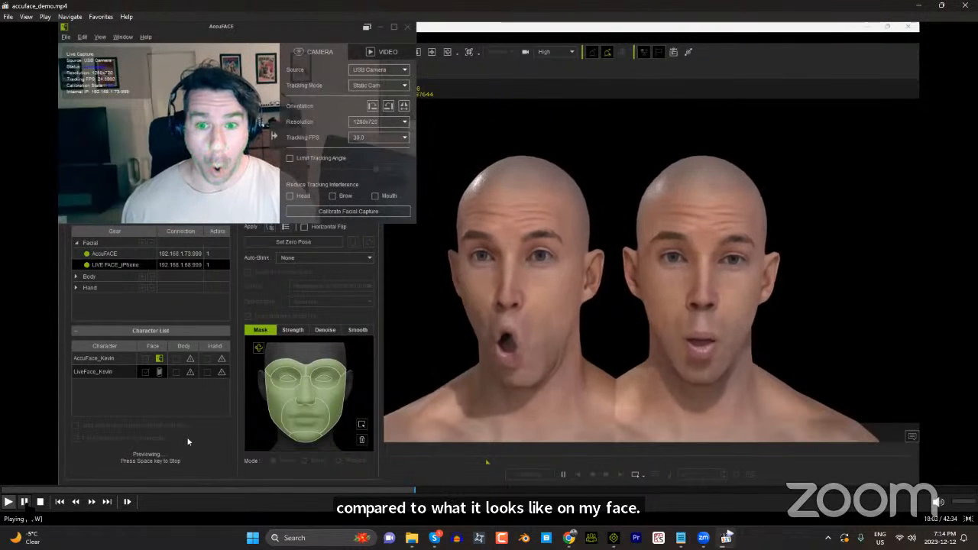
click(24, 502)
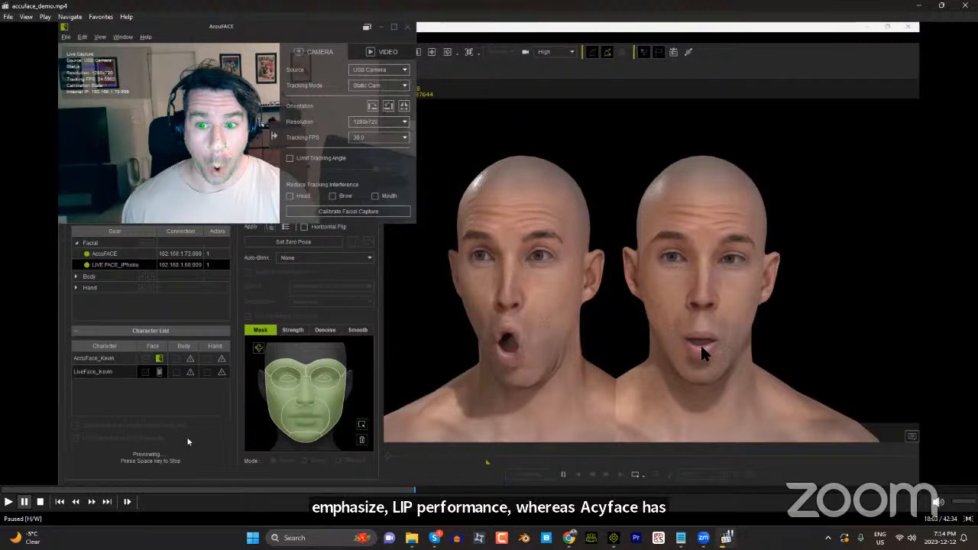
click(9, 502)
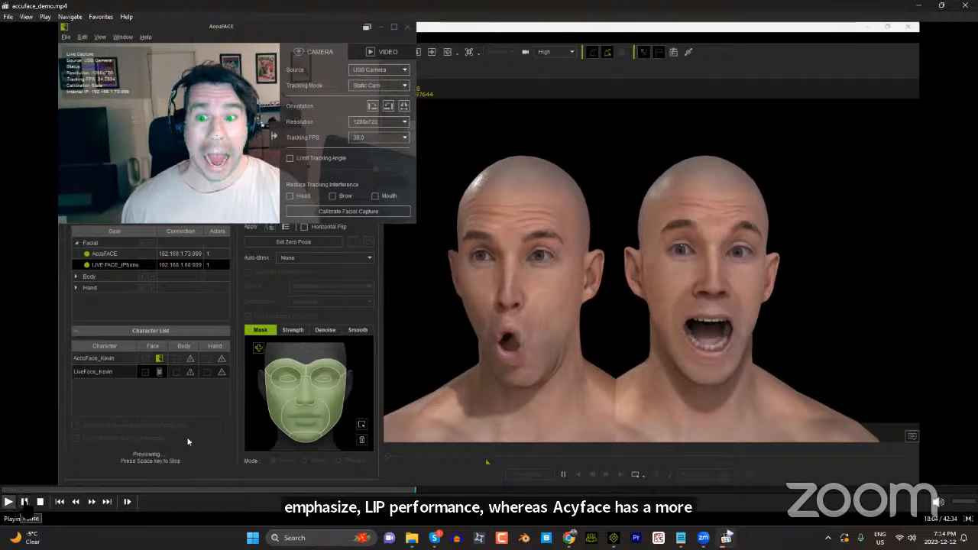
key(space)
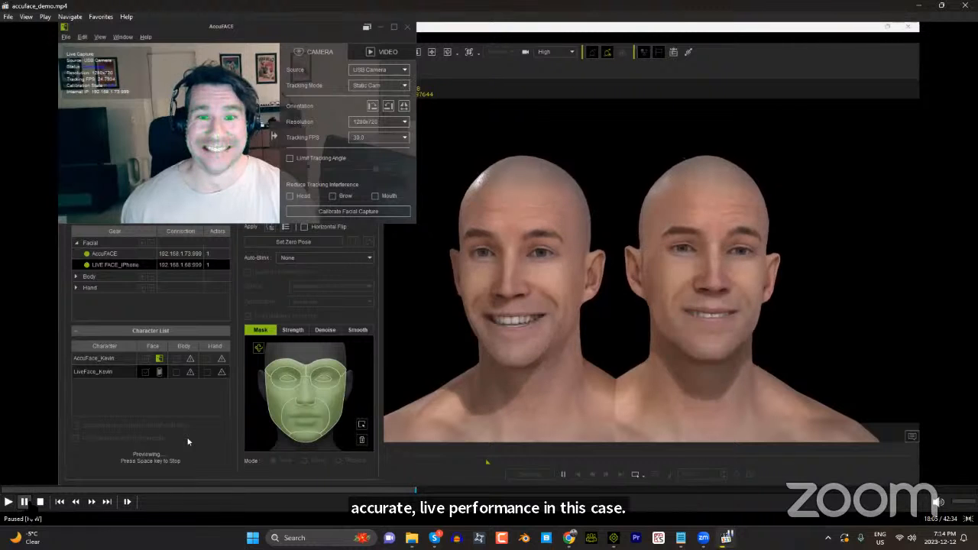
click(24, 502)
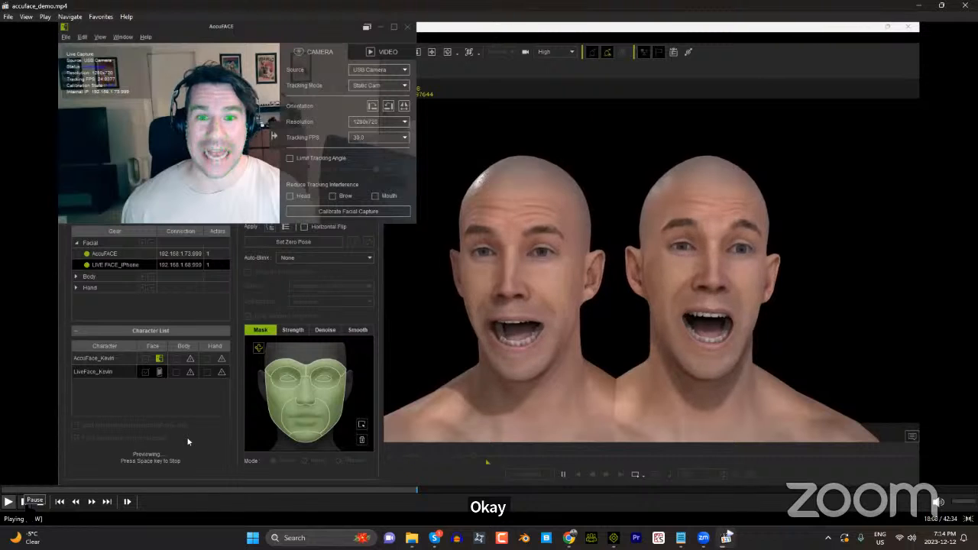
click(23, 502)
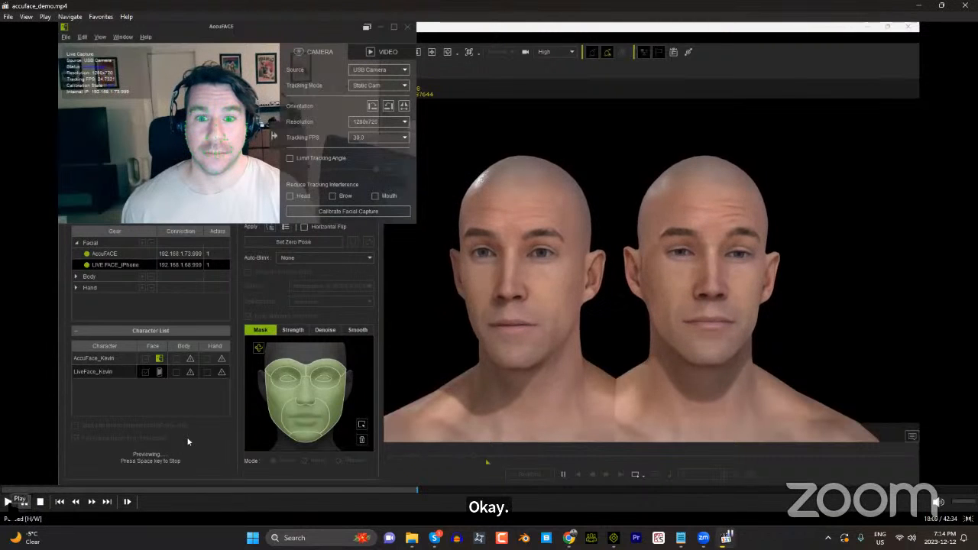
Step: Play the demo on to 18:22, pausing on the turned-head frown at 18:17 to compare brow and wrinkle performance
click(24, 502)
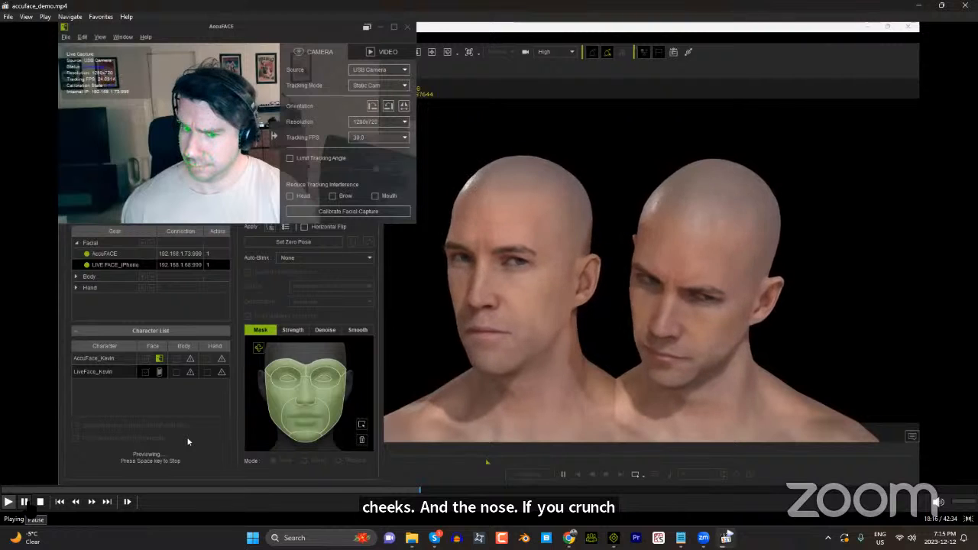
click(23, 501)
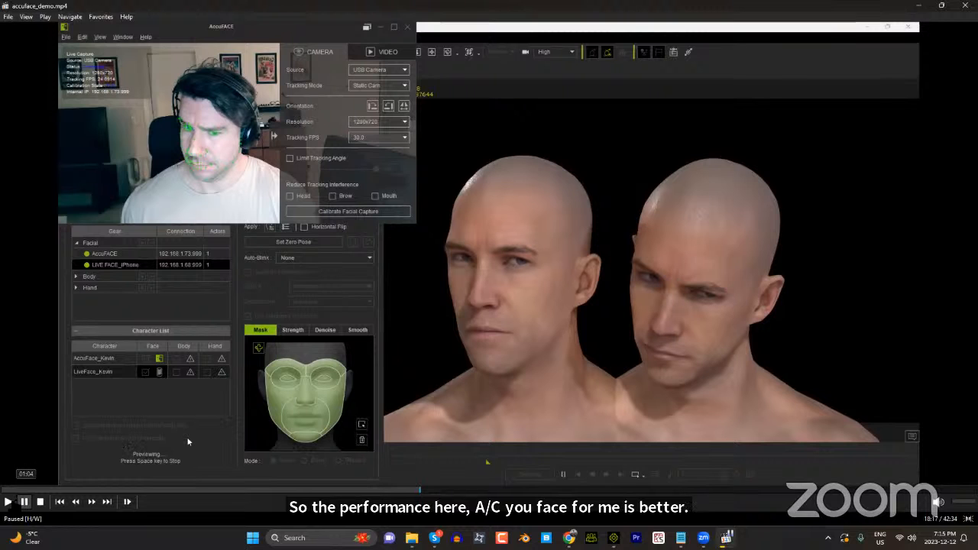
click(7, 502)
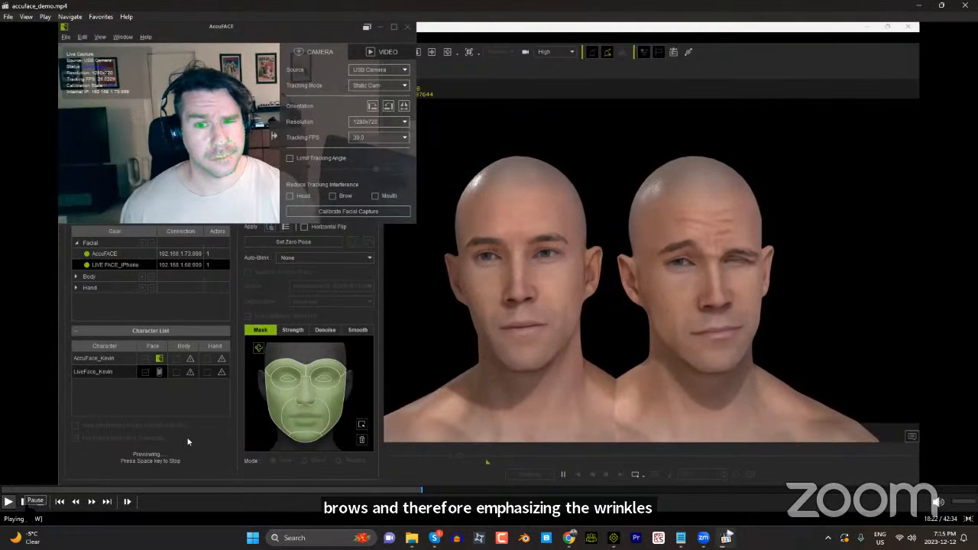
key(space)
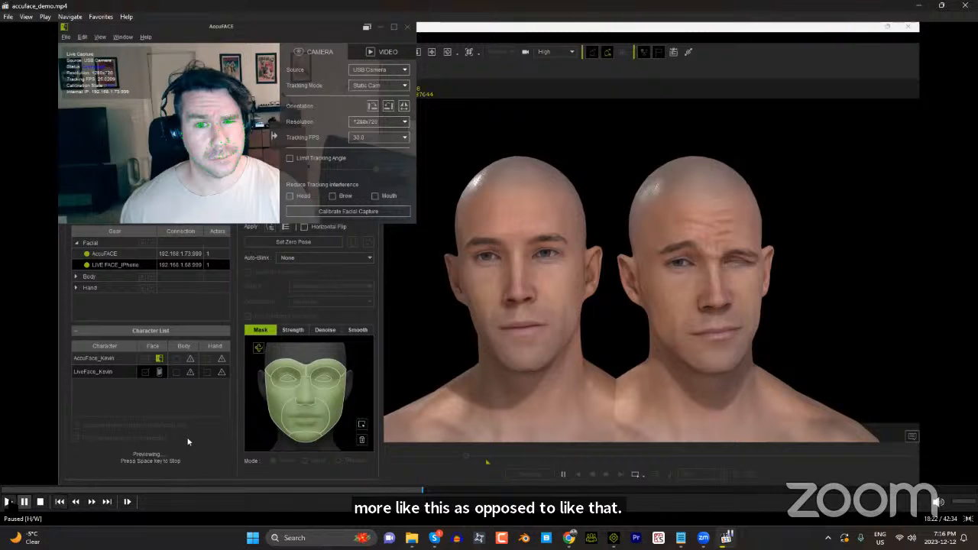
Step: Play the demo from 18:22 to 18:28 in short bursts, examining the one-eye squint and the pursed-lip pose on both characters
click(10, 503)
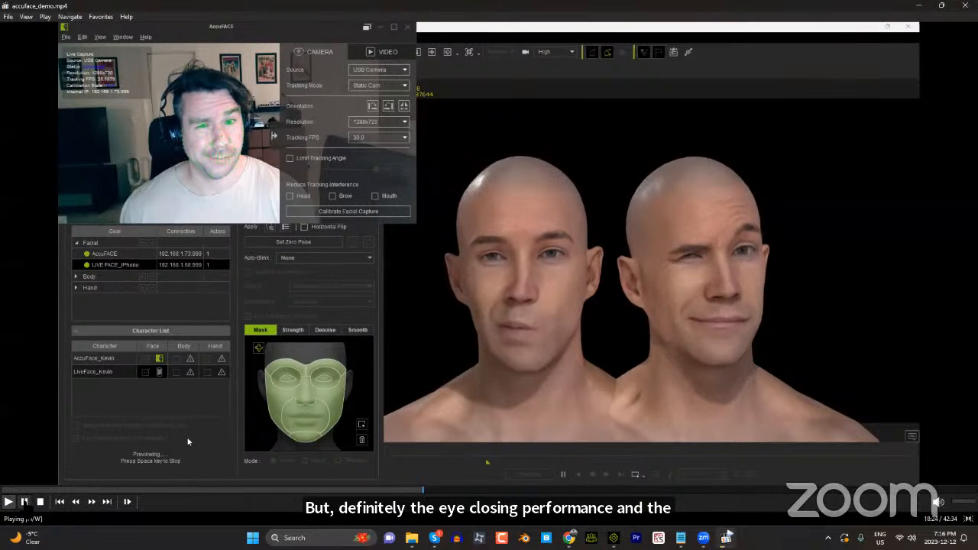
click(24, 502)
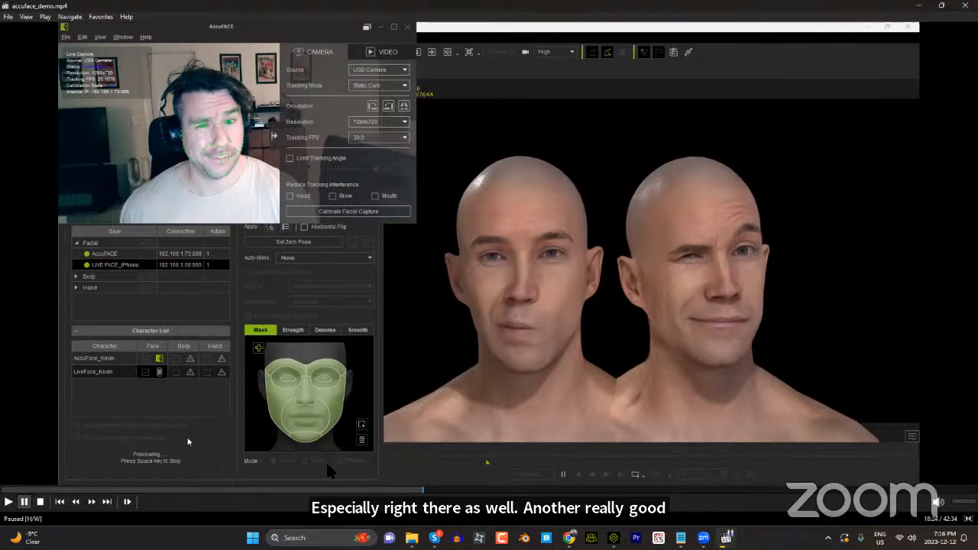
click(7, 501)
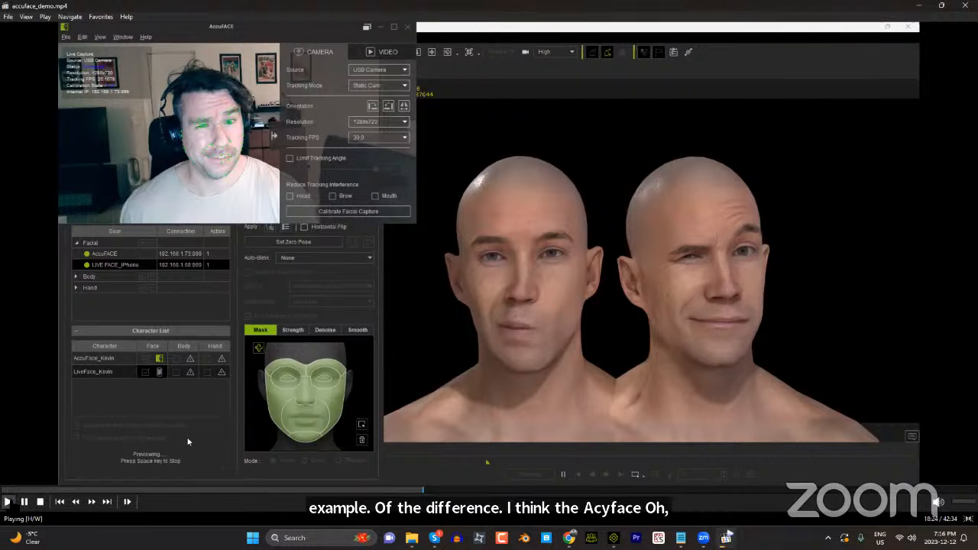
click(24, 502)
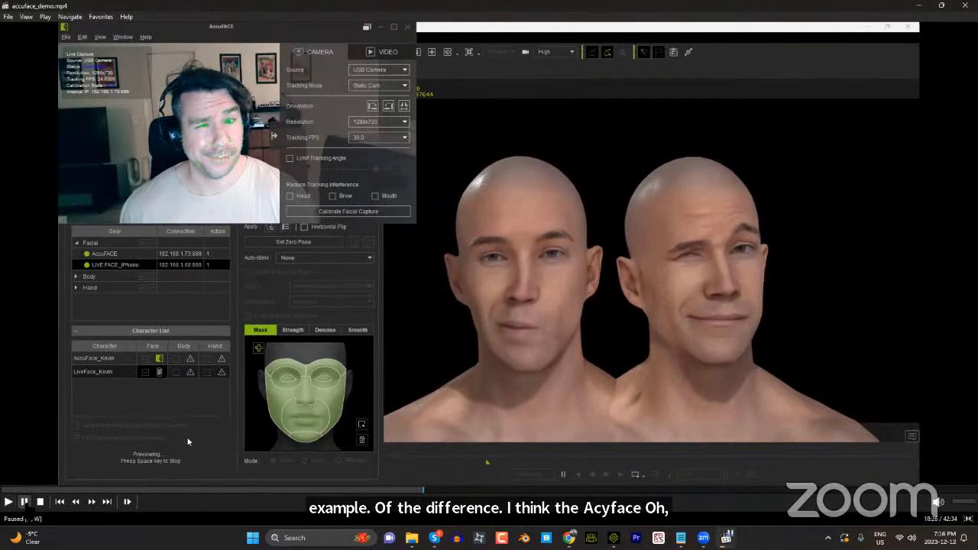
click(24, 501)
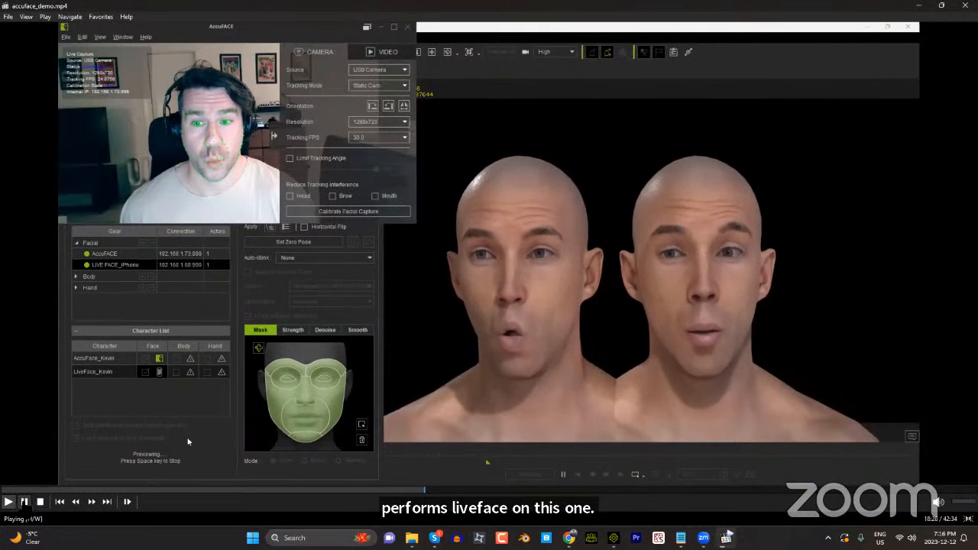
click(24, 501)
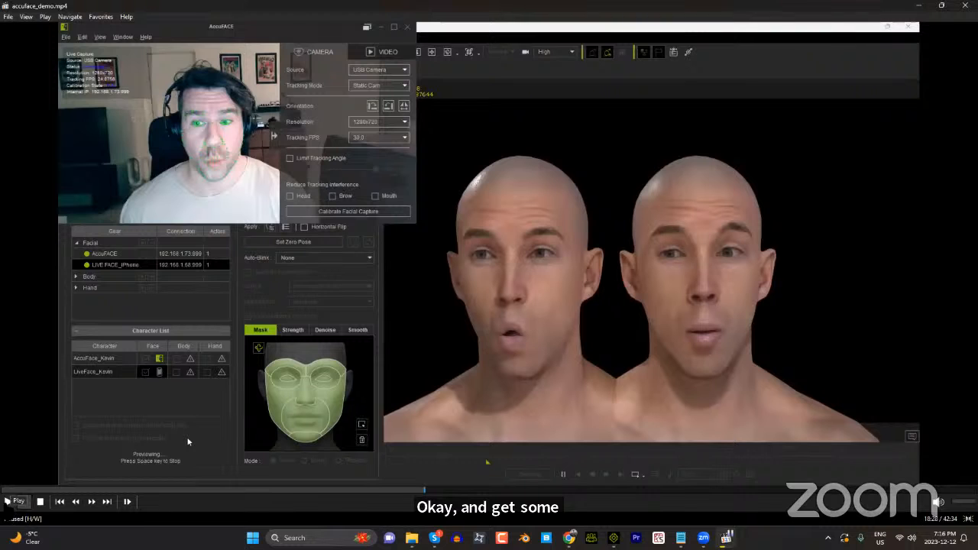
Step: Play the rest of the facial comparison up to 18:48, minimize the demo video, and bring up Character Creator 4
click(8, 501)
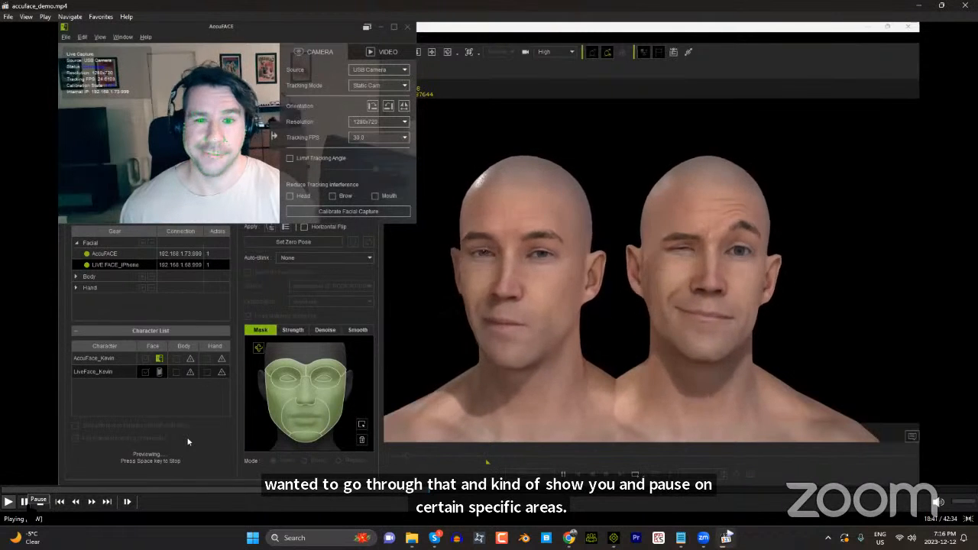
click(24, 501)
key(space)
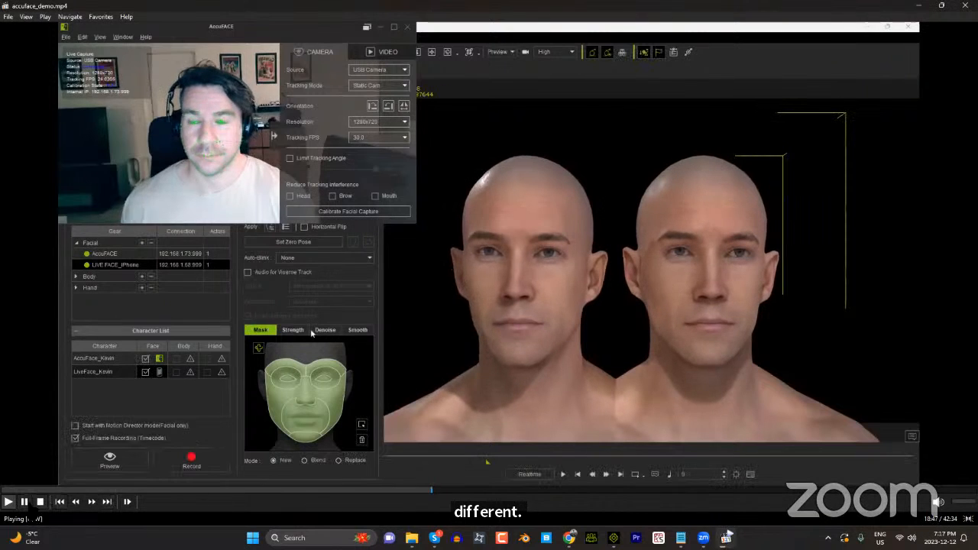
key(space)
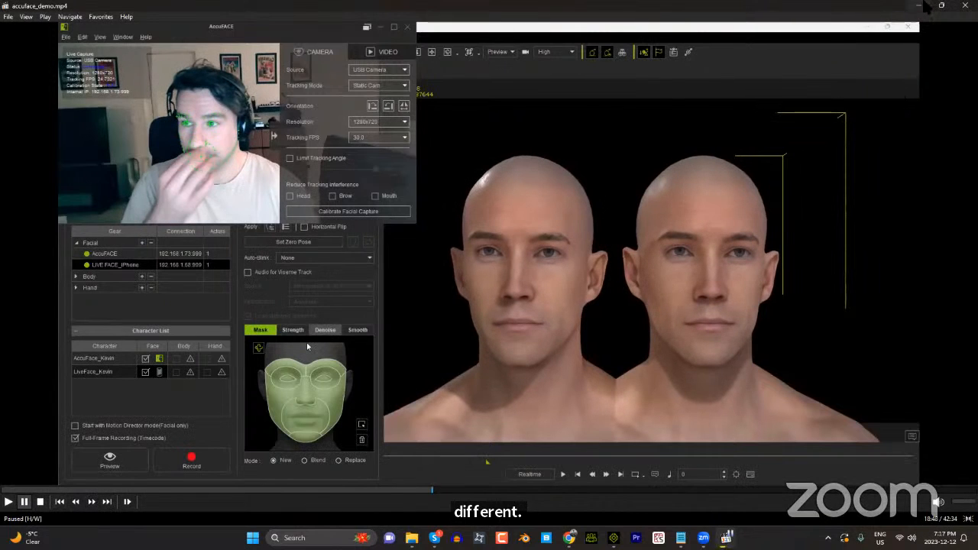
click(922, 6)
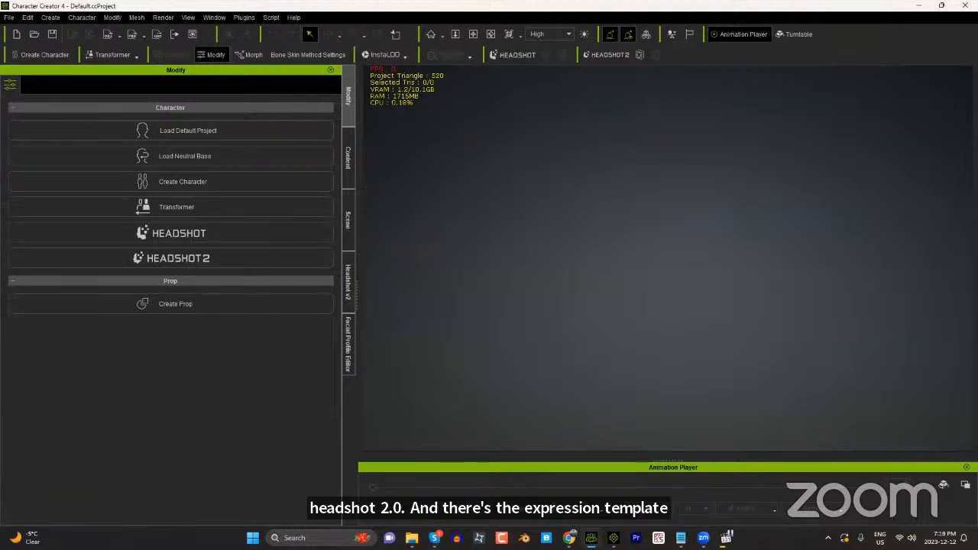
mouse_move(569, 538)
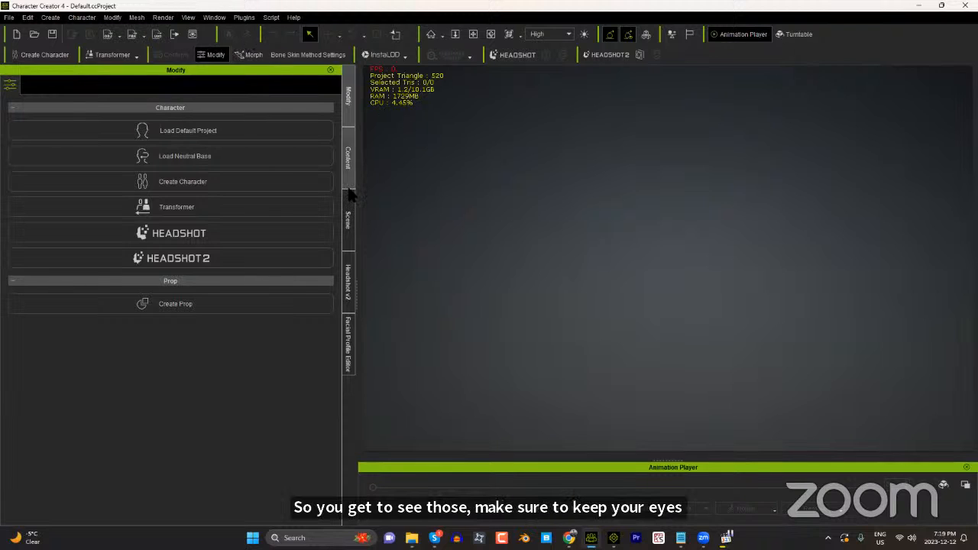
Step: Load the 1. Talking Kevin project from the CC Project templates in the content library
click(347, 158)
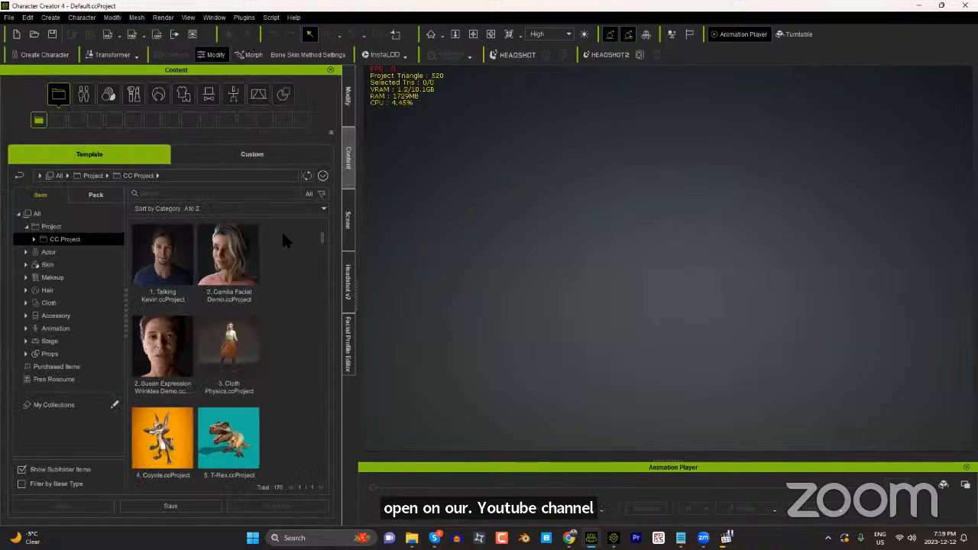
double_click(162, 260)
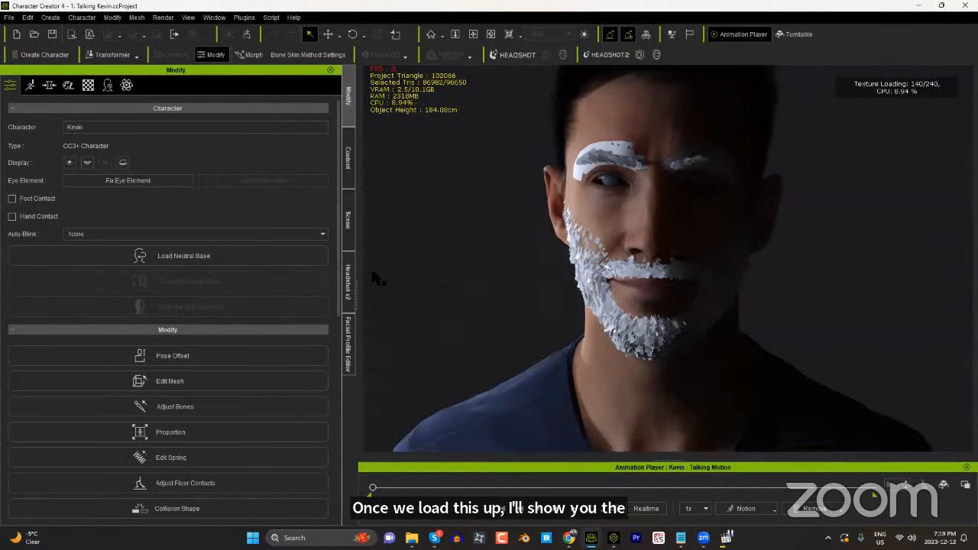
Step: Find the FacialProfile category under Actor in the content library, expand its subfolders, and browse the available character profiles
click(351, 178)
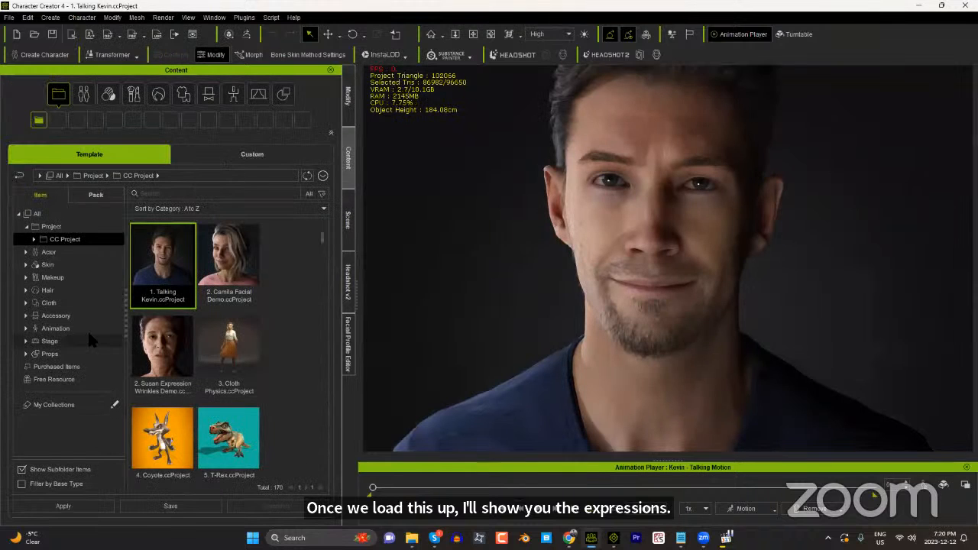
click(26, 328)
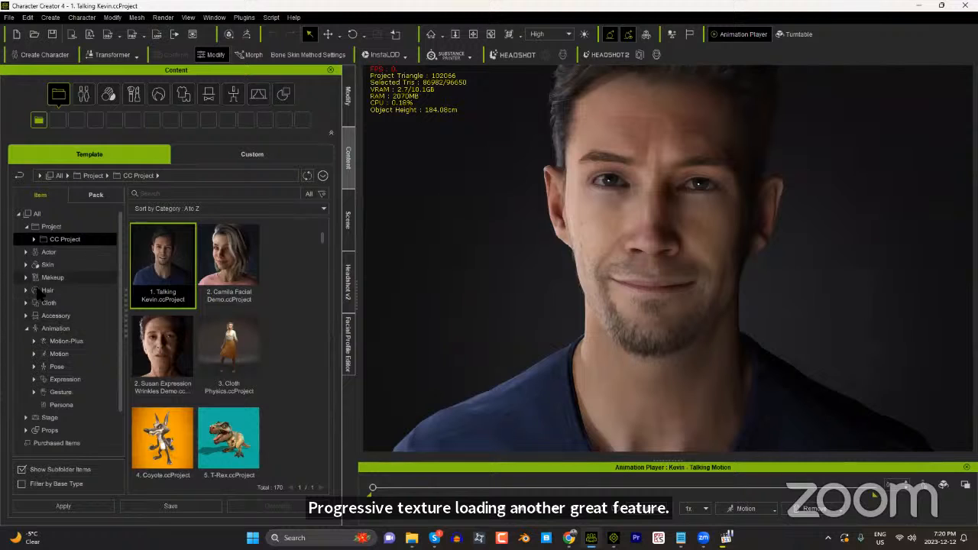
click(26, 253)
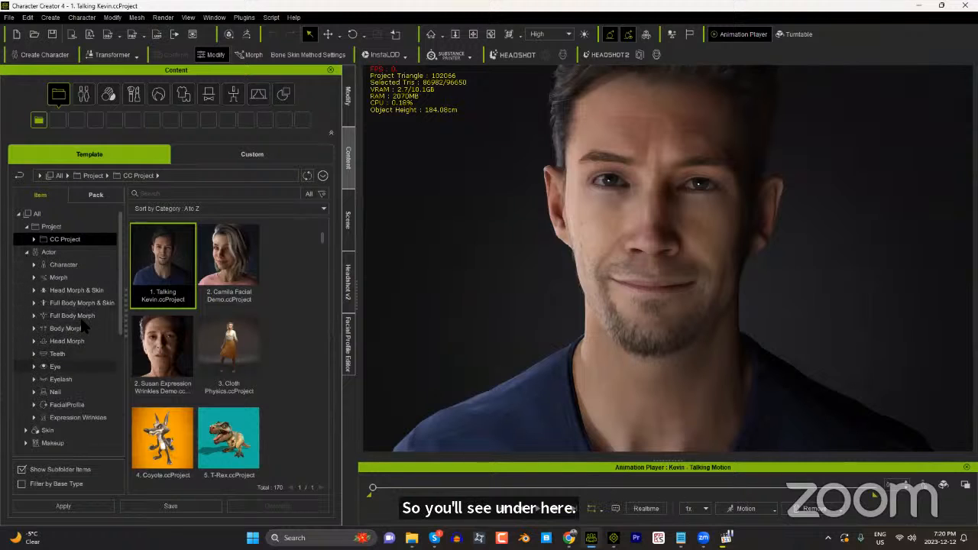
click(65, 404)
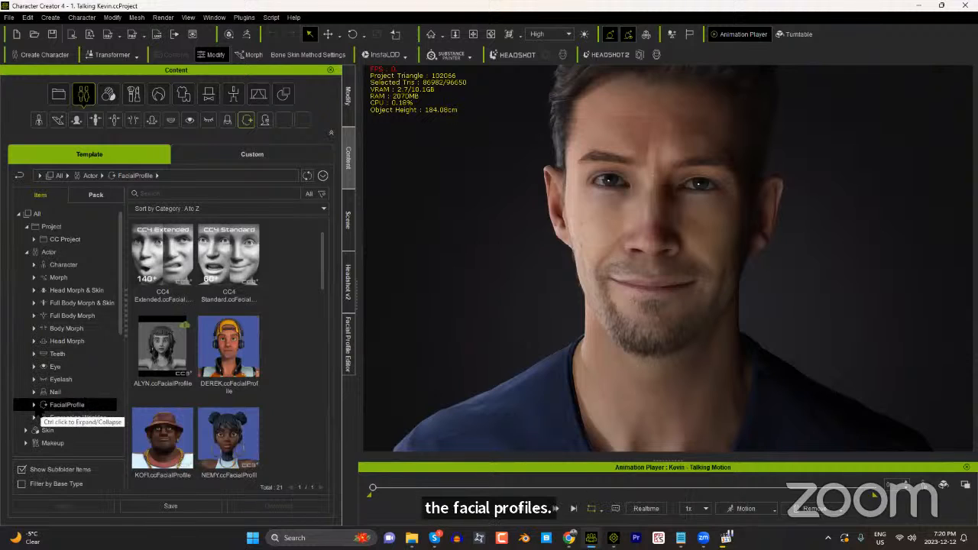
click(34, 404)
scroll(84, 397, down, 2)
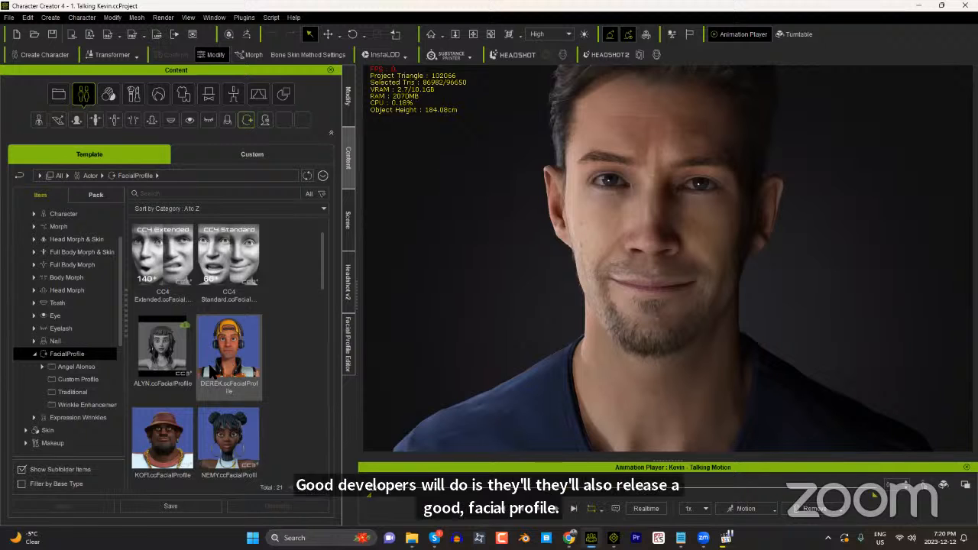
scroll(242, 423, down, 1)
scroll(243, 416, down, 2)
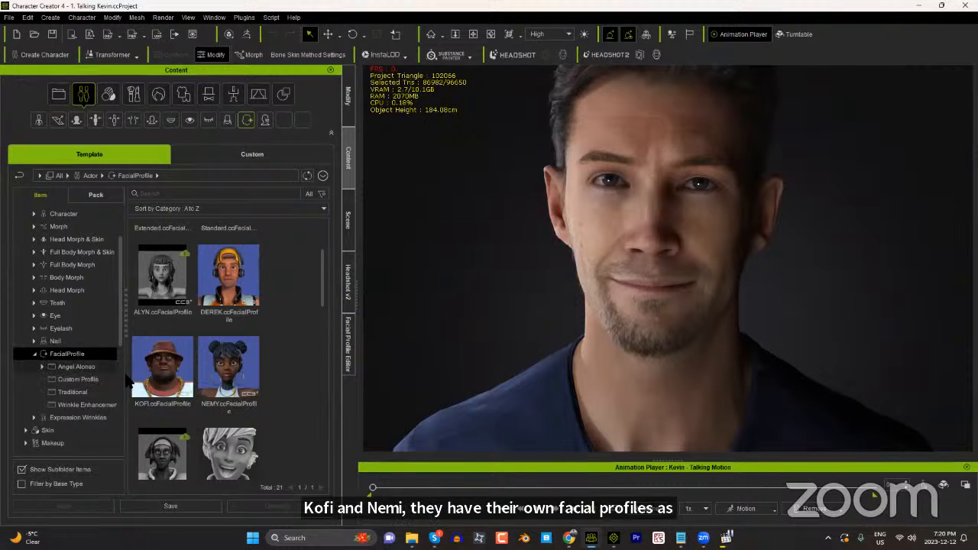
Step: Open the Facial Profile Editor for the Kevin character and enable expression editing
click(349, 365)
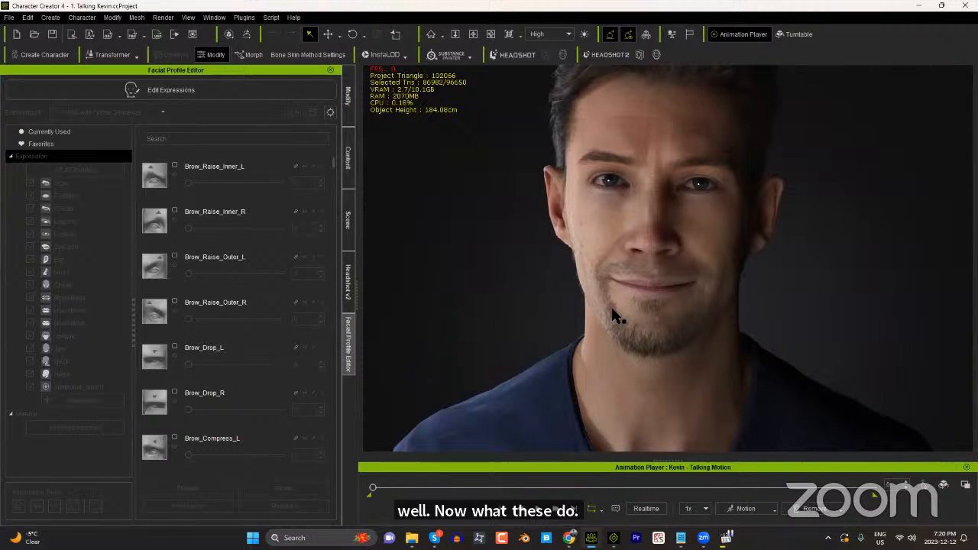
click(631, 313)
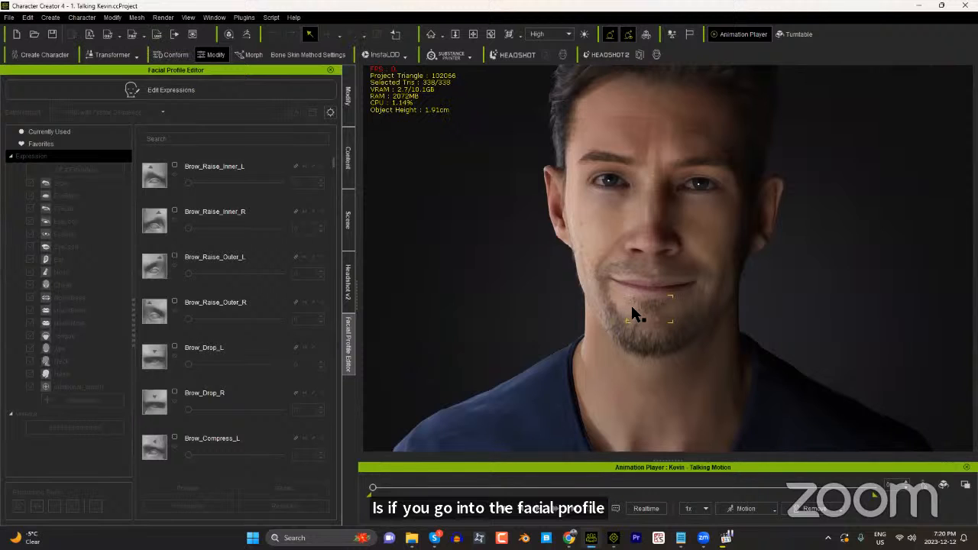
click(613, 261)
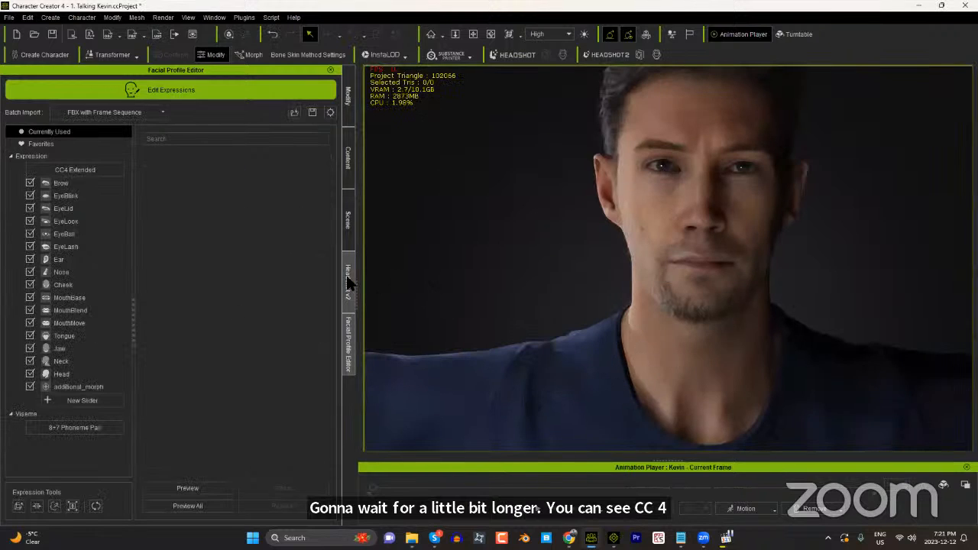
Step: Examine the CC4 Extended and CC4 Standard facial profiles in the content library and return to the Facial Profile Editor
click(346, 169)
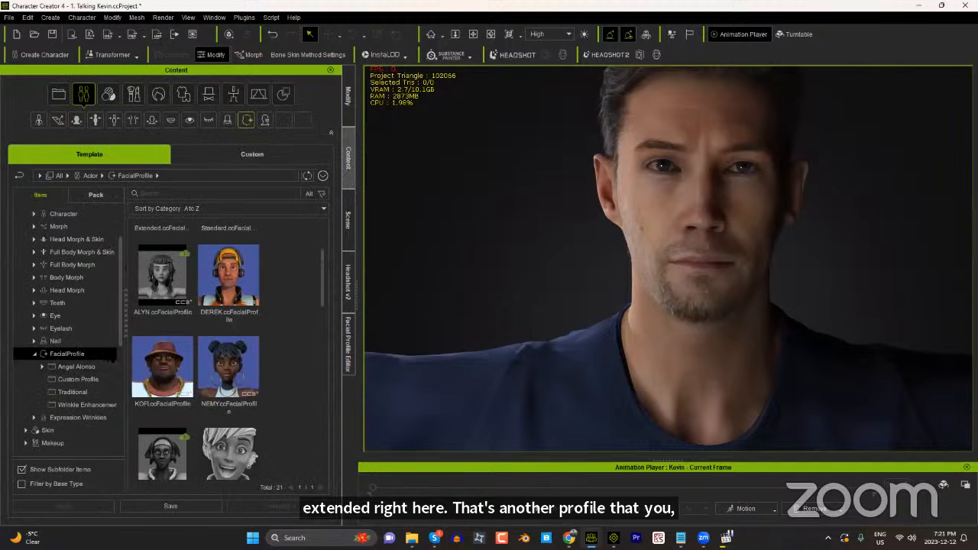
scroll(321, 279, up, 2)
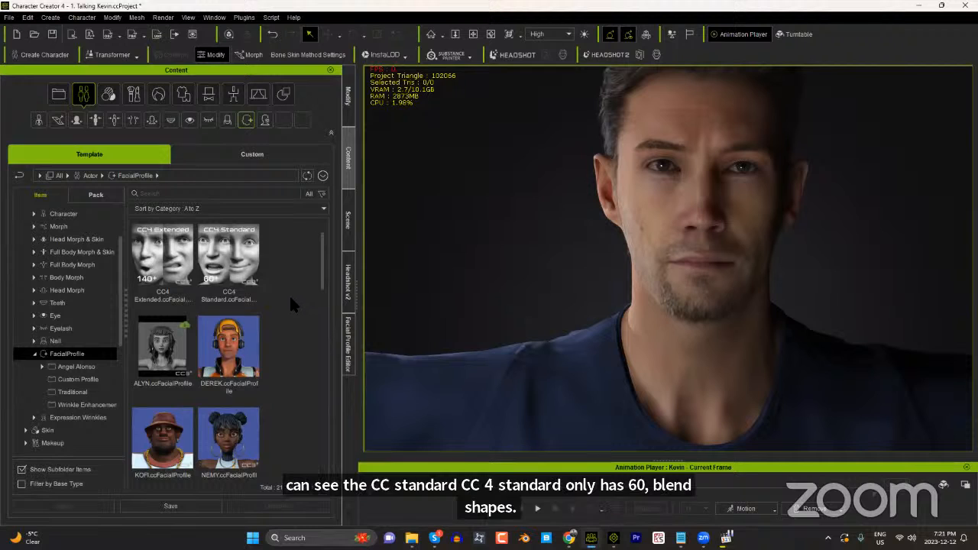
click(350, 359)
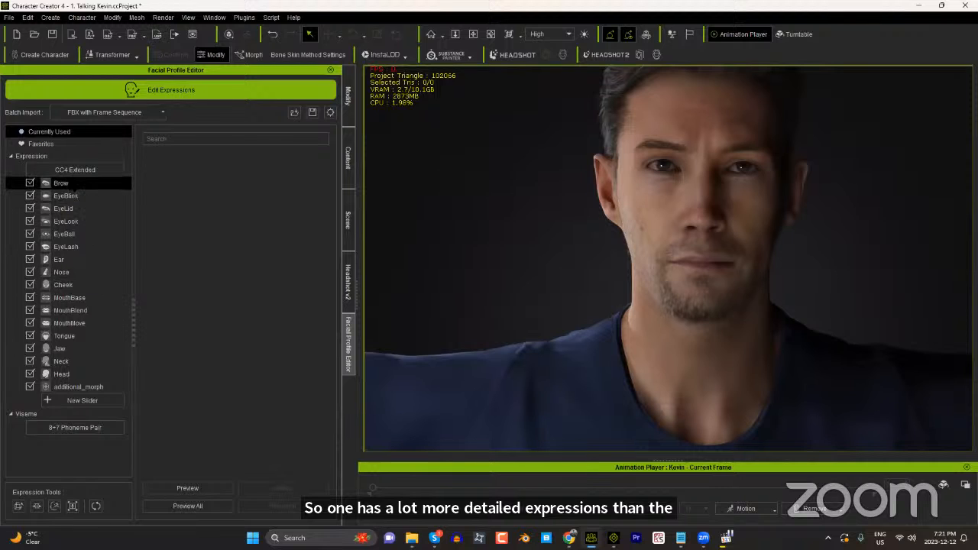
Step: Try the MouthBase expressions Mouth_Smile_R and Mouth_Smile_Sharp_R at 100, combined and separately, and return both to 0
click(72, 302)
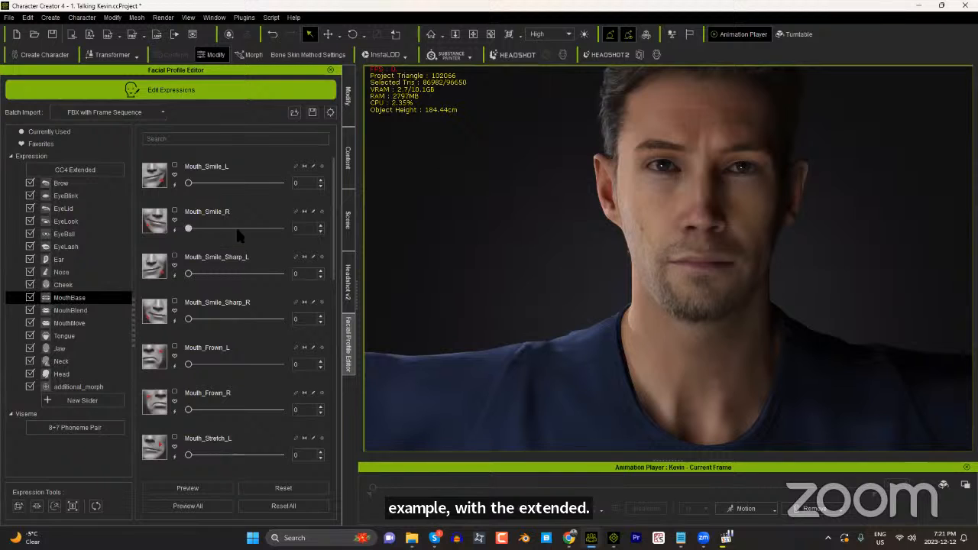
drag(235, 228, 104, 228)
drag(188, 184, 122, 188)
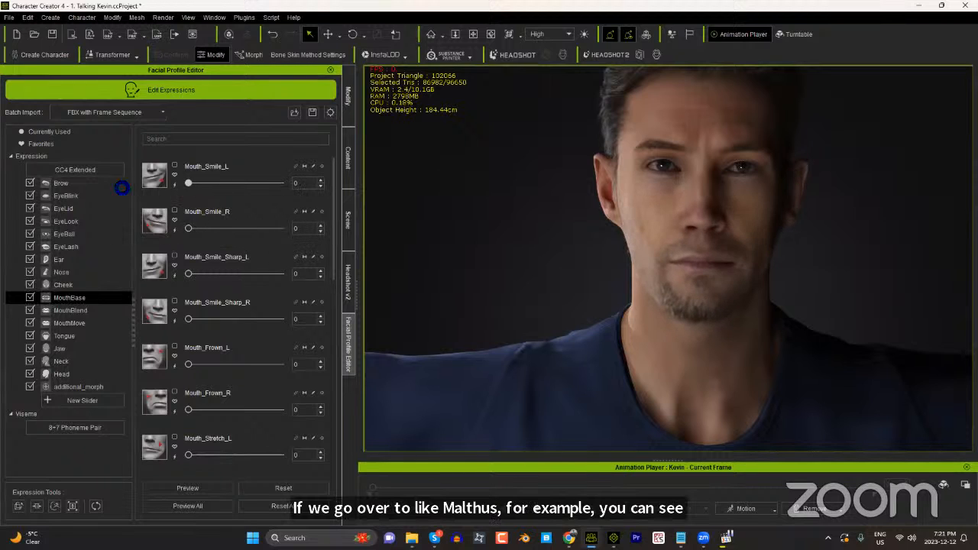
drag(190, 319, 166, 321)
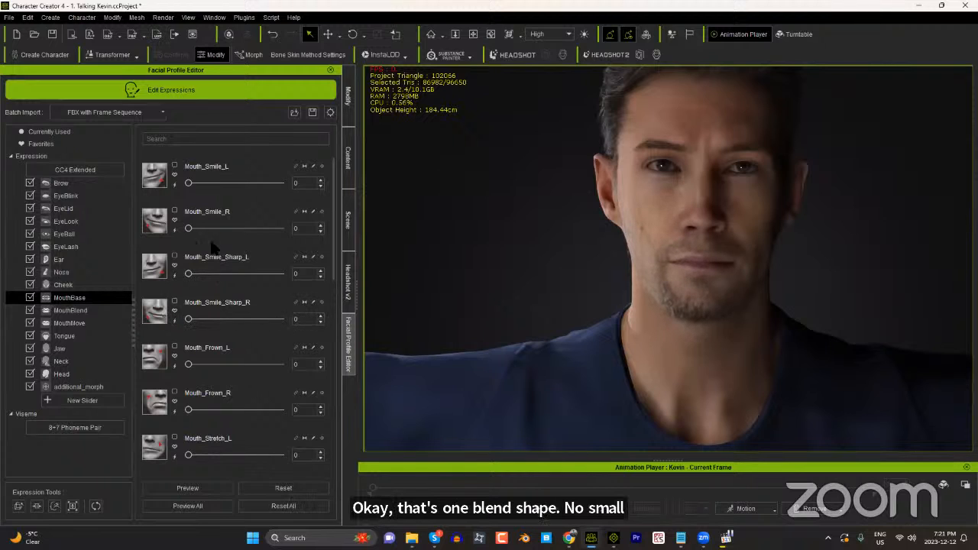
drag(188, 228, 306, 239)
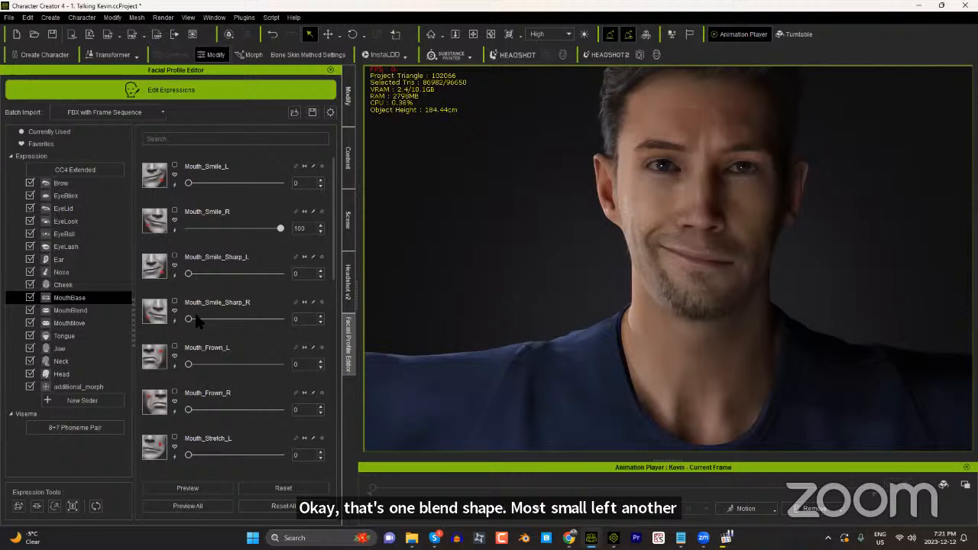
drag(210, 320, 319, 321)
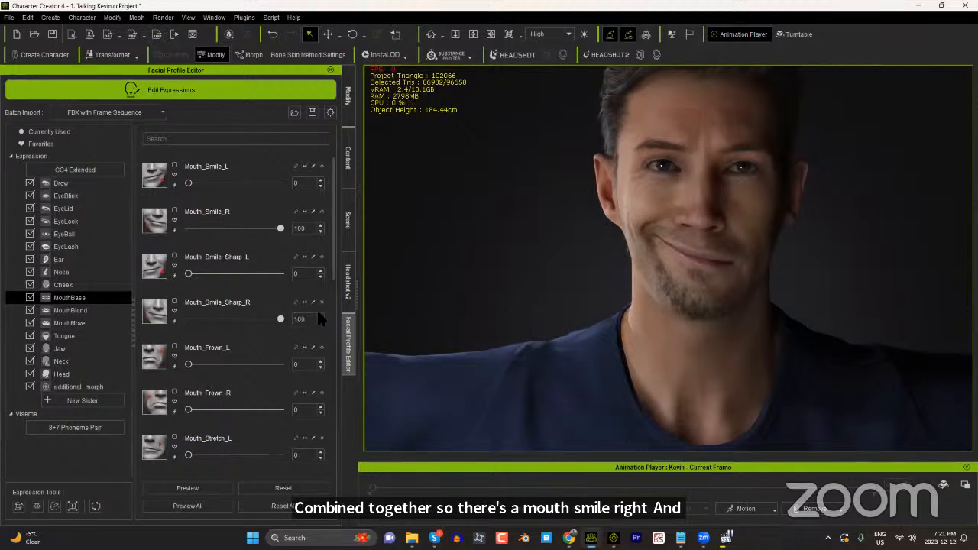
drag(279, 229, 101, 226)
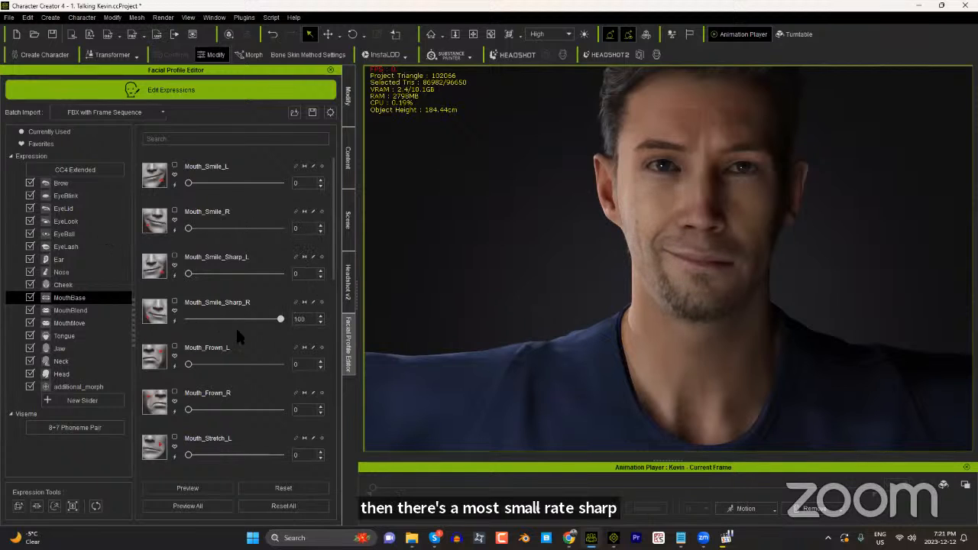
drag(279, 320, 190, 327)
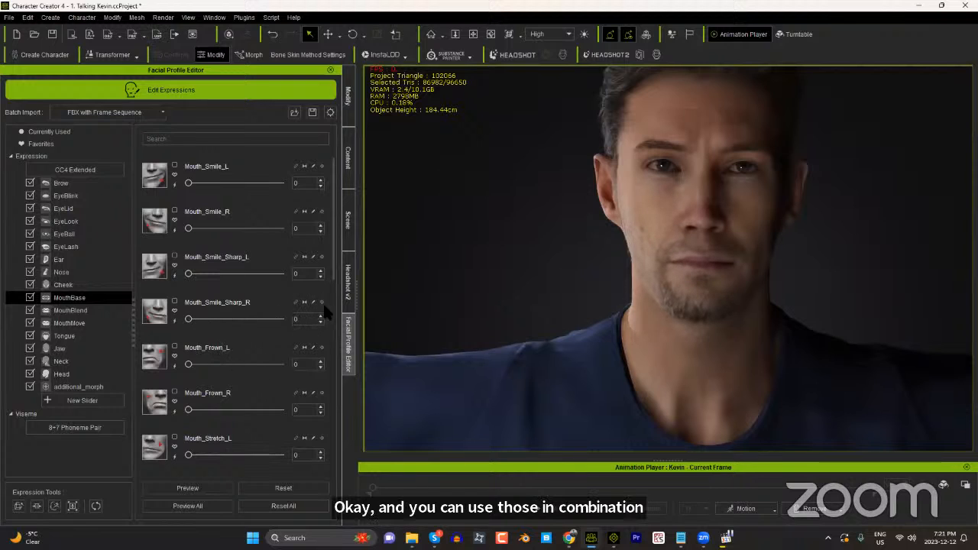
Step: Build an extreme one-sided smile by setting Mouth_Stretch_R, Mouth_Smile_Sharp_R and Mouth_Smile_R to 100
scroll(318, 322, down, 2)
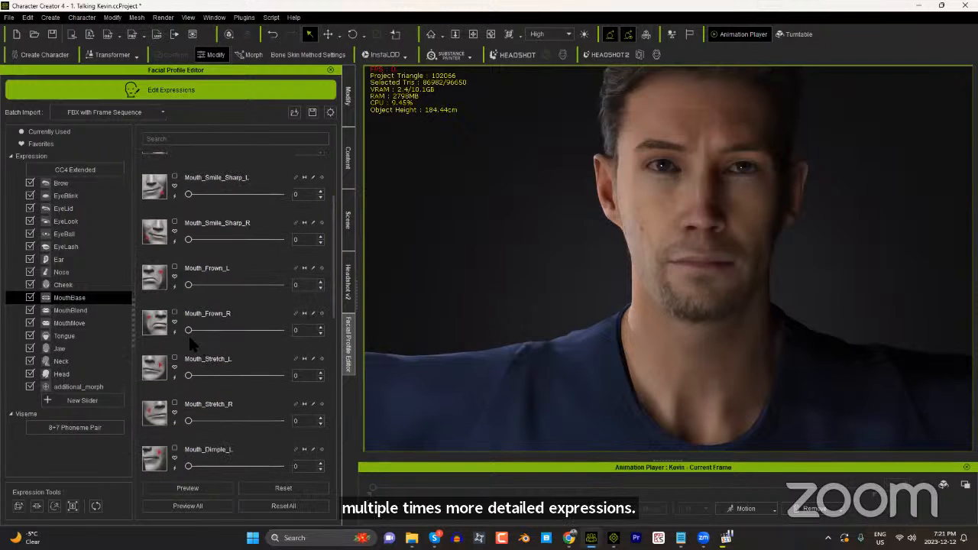
drag(188, 332, 164, 336)
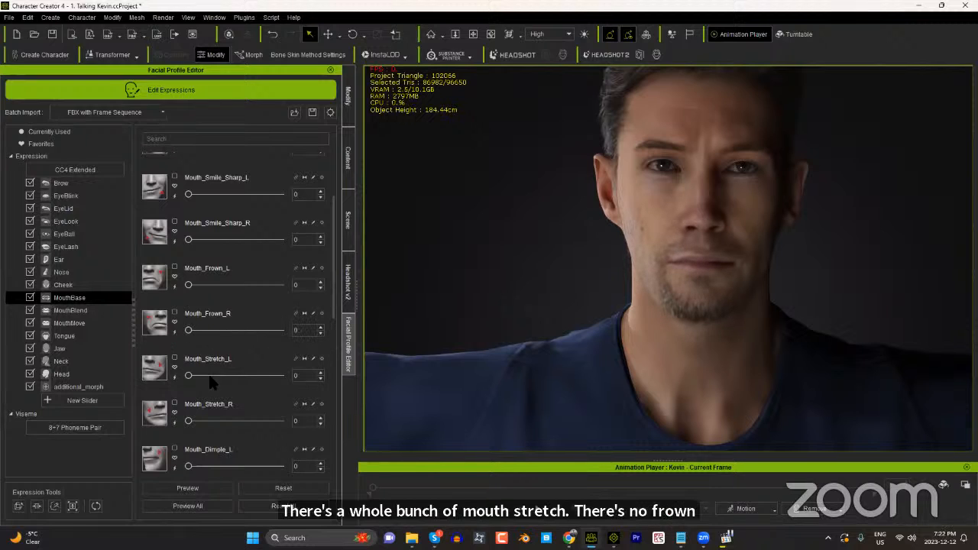
drag(277, 427, 342, 425)
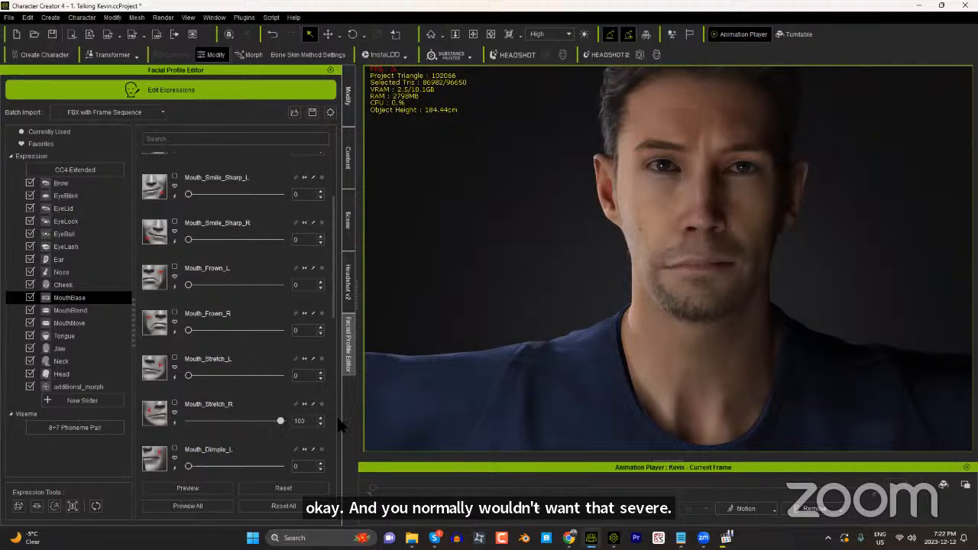
drag(188, 239, 304, 252)
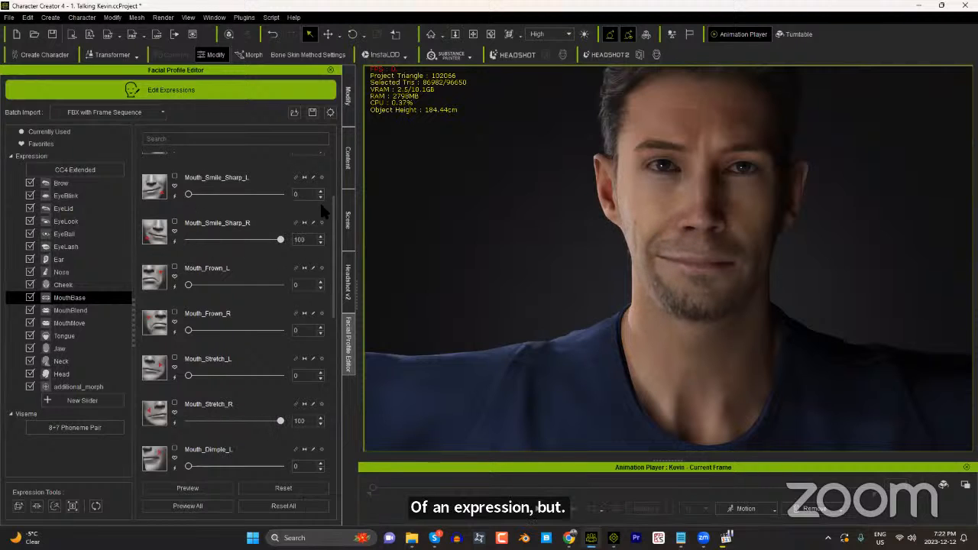
scroll(325, 211, up, 1)
drag(189, 202, 272, 206)
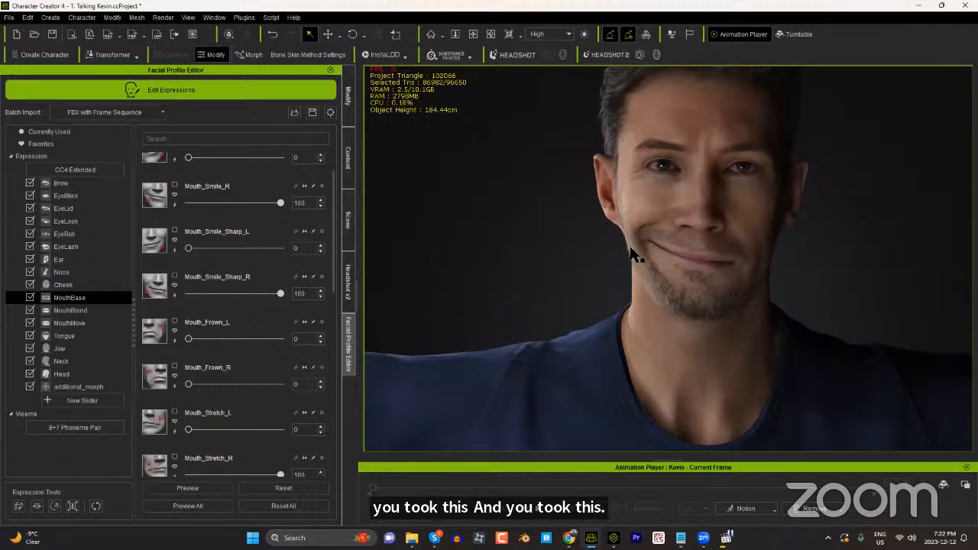
Step: Reset the Mouth_Smile_R, Mouth_Smile_Sharp_R and Mouth_Stretch_R expressions to 0
drag(280, 202, 188, 202)
drag(281, 294, 189, 295)
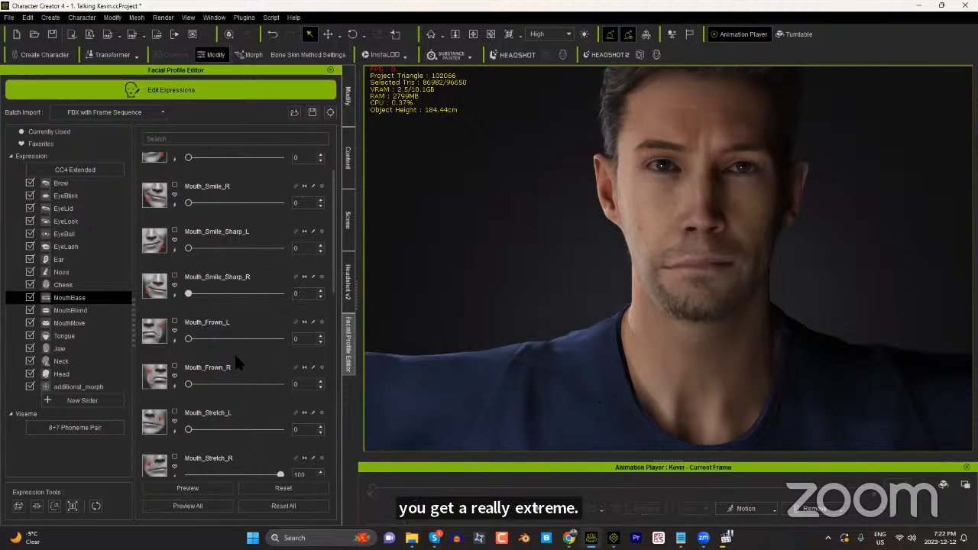
scroll(318, 338, down, 3)
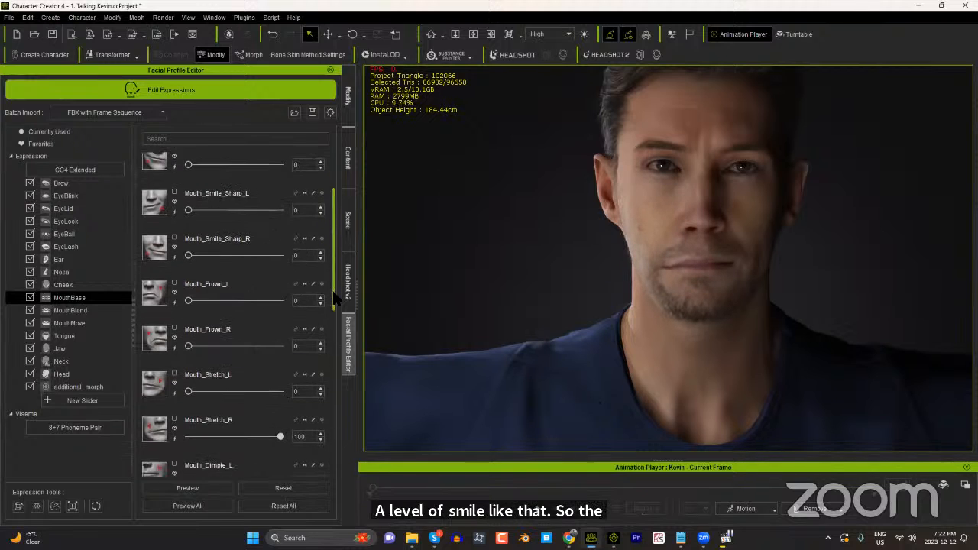
drag(281, 329, 188, 329)
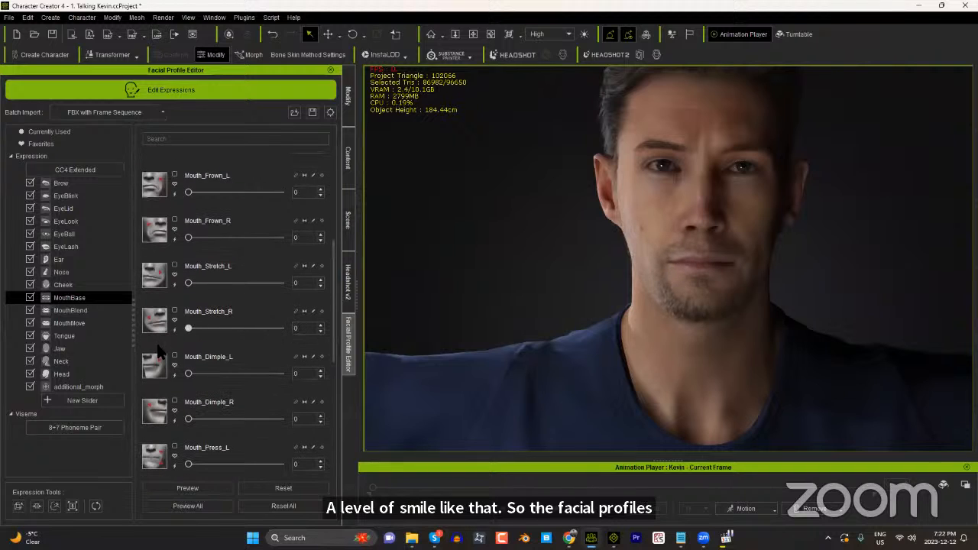
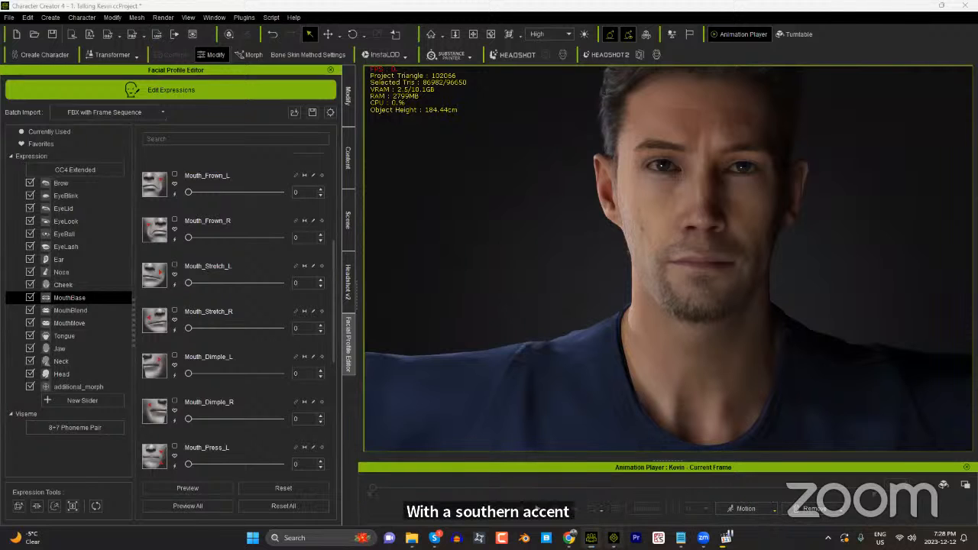
Step: Switch to iClone, open Motion LIVE and assign LIVE FACE_iPhone to the male character's face
click(614, 539)
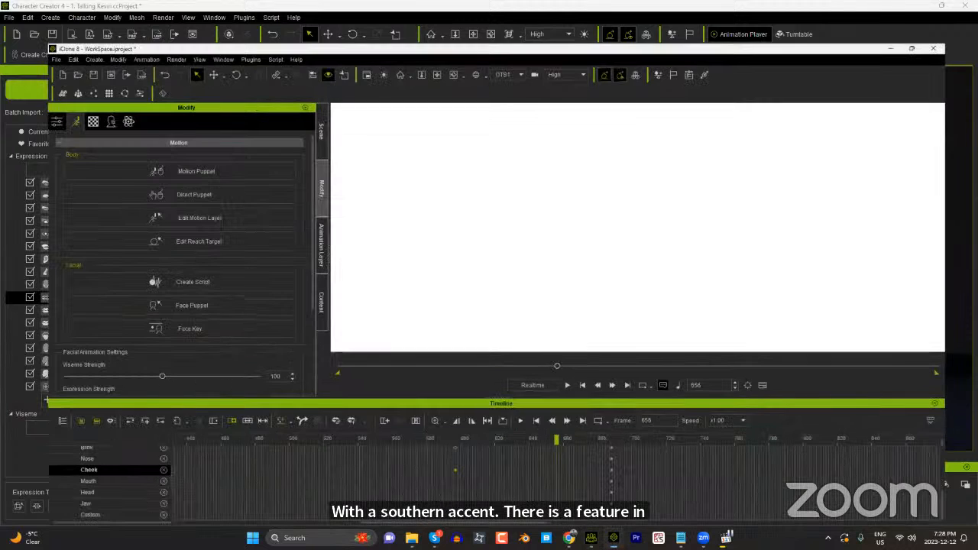
click(221, 17)
mouse_move(260, 72)
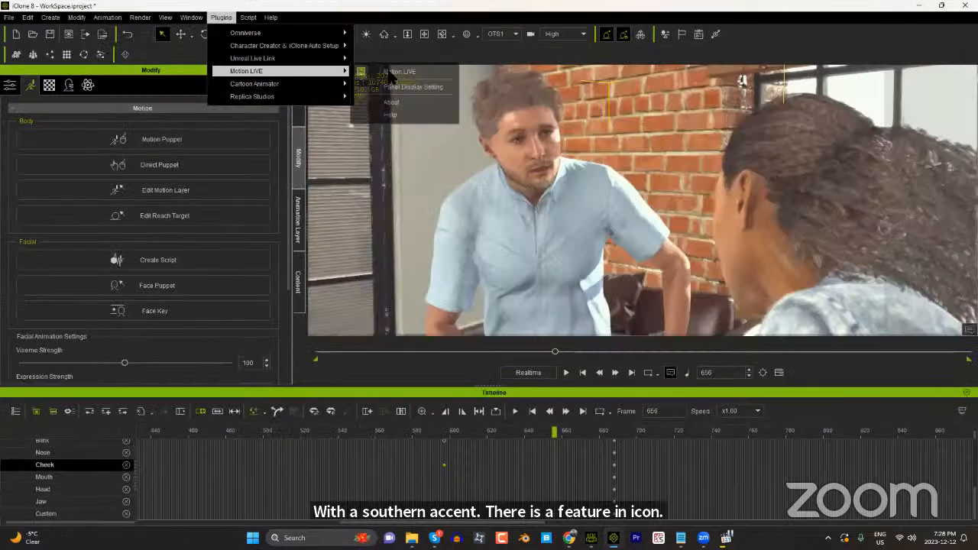
click(405, 70)
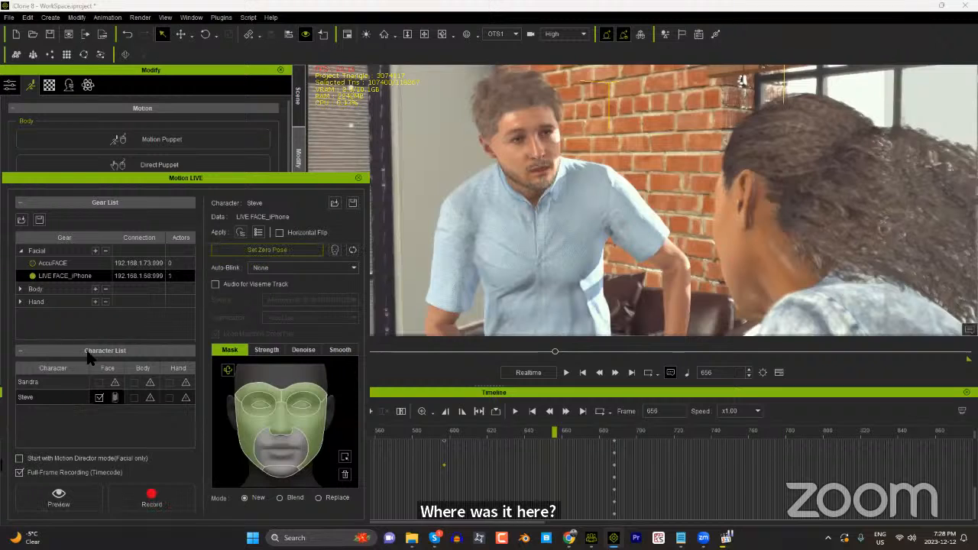
click(115, 397)
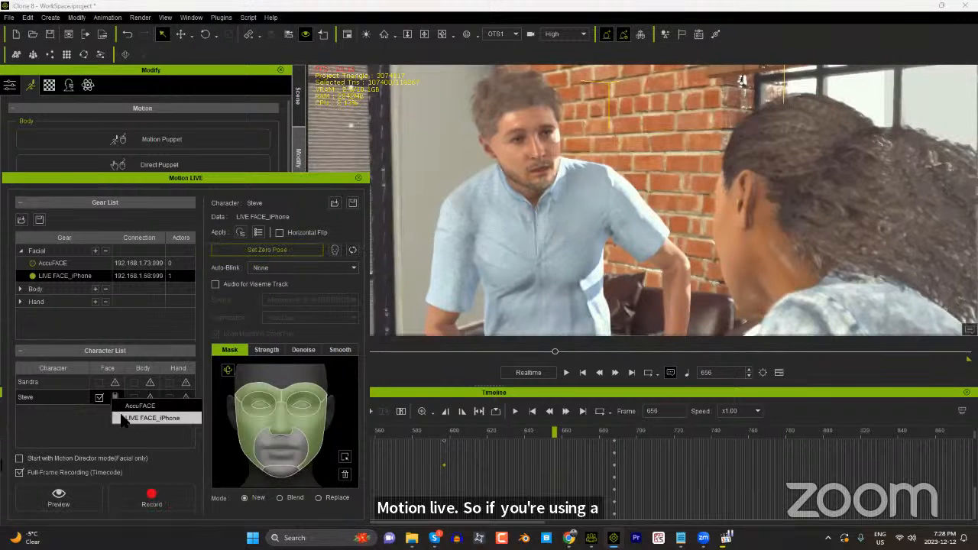
click(134, 418)
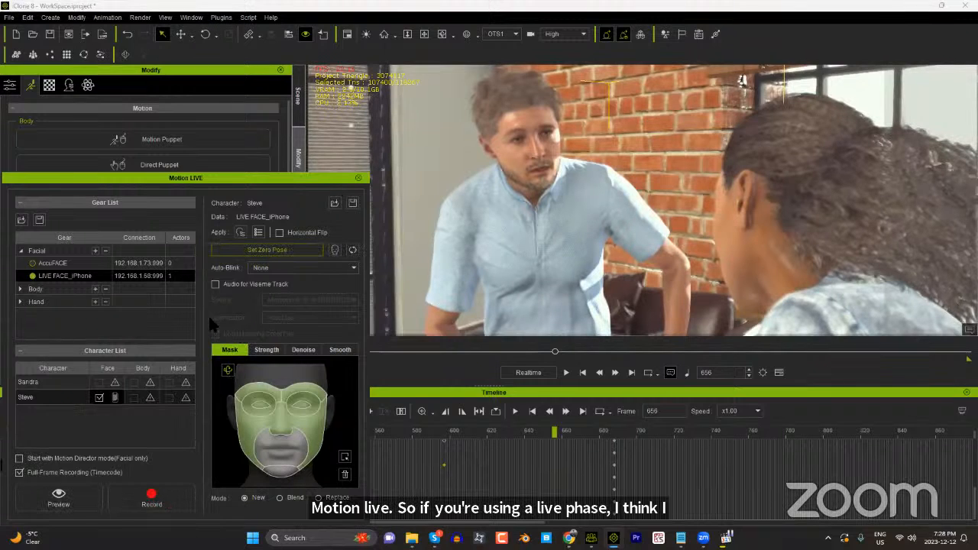
Step: Enable Audio for Viseme Track with the RODE NT-USB microphone, AccuLips optimization and Load Matching Script File
click(245, 286)
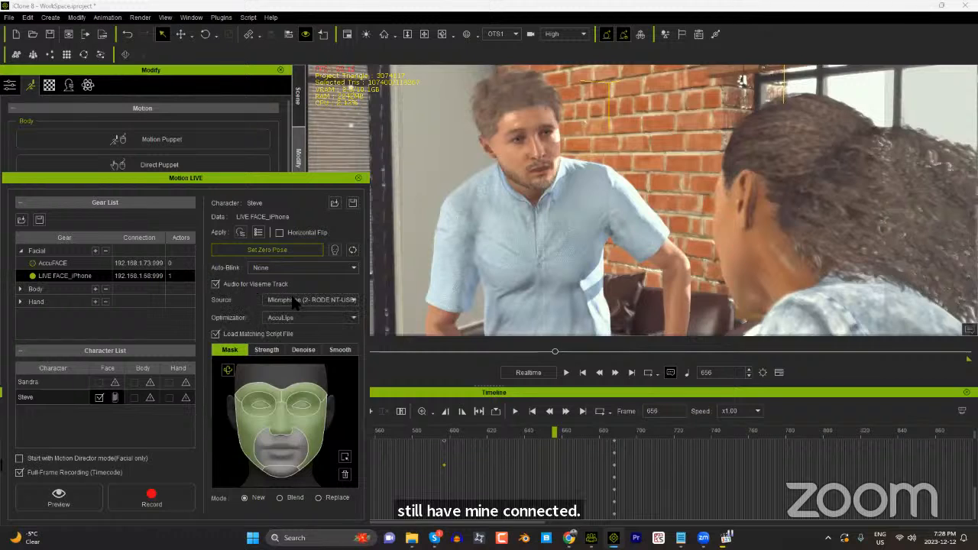
click(215, 335)
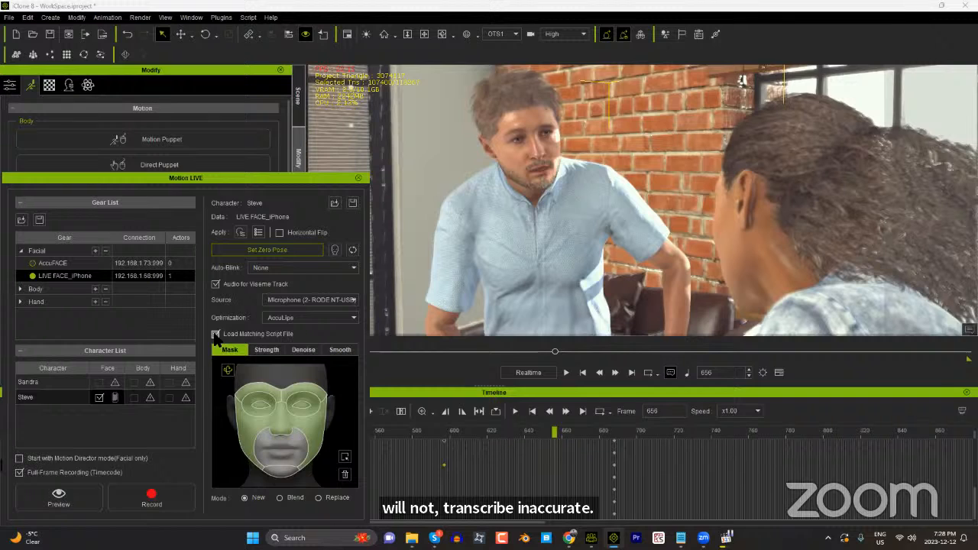
click(216, 335)
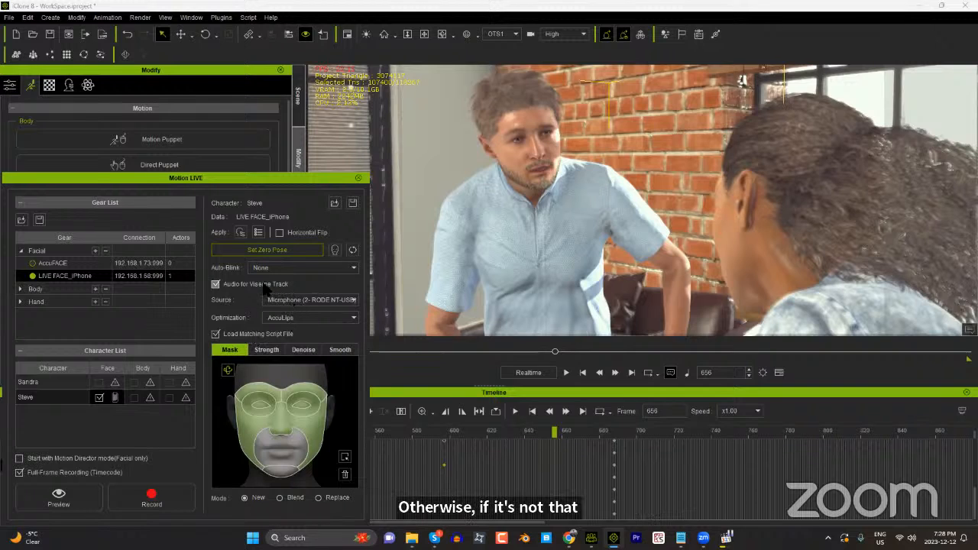
click(285, 301)
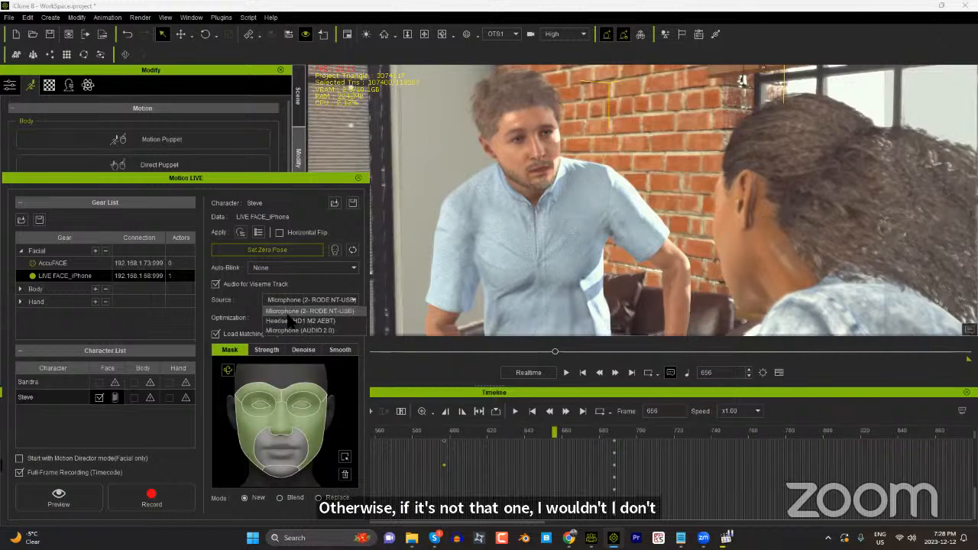
click(242, 309)
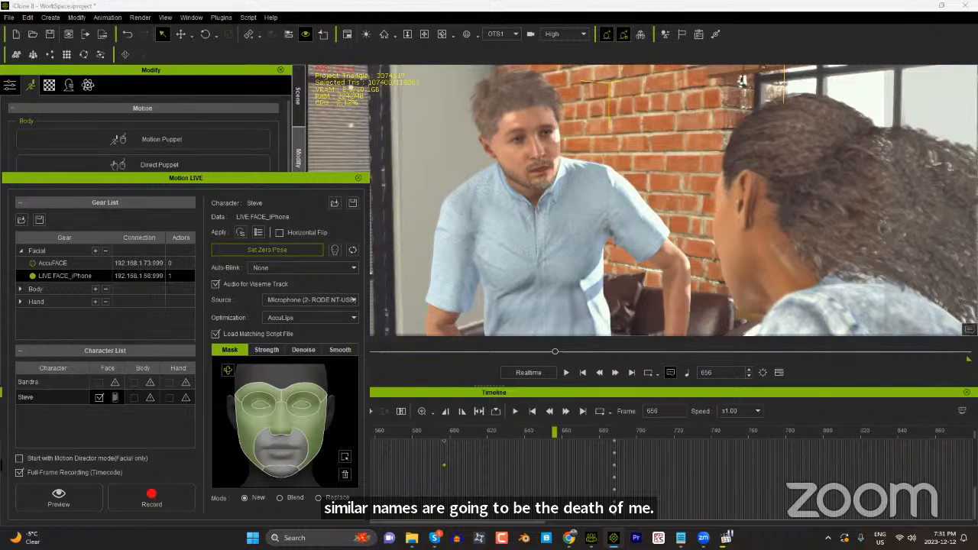
Step: Examine the Strength sliders for the facial regions and the Smooth settings of the LIVE FACE capture
click(269, 359)
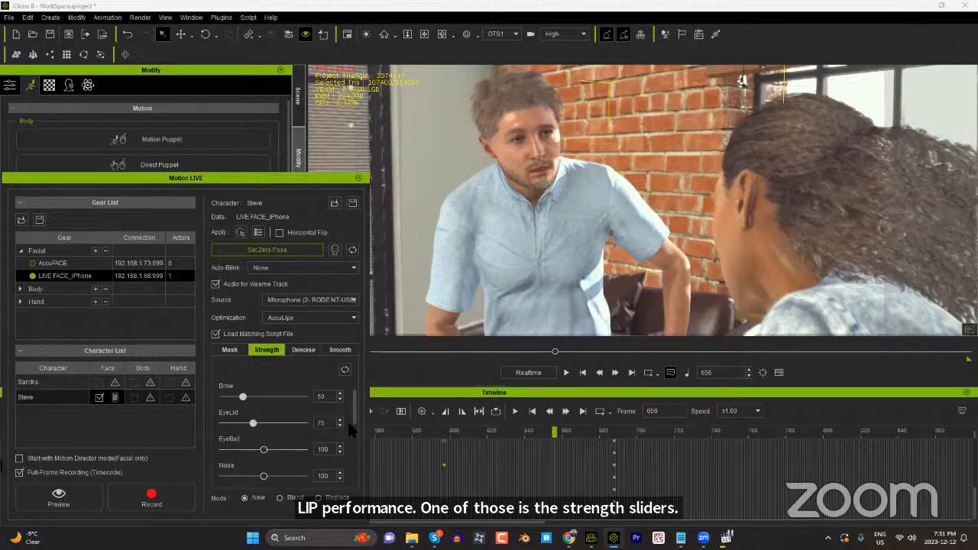
drag(355, 420, 363, 468)
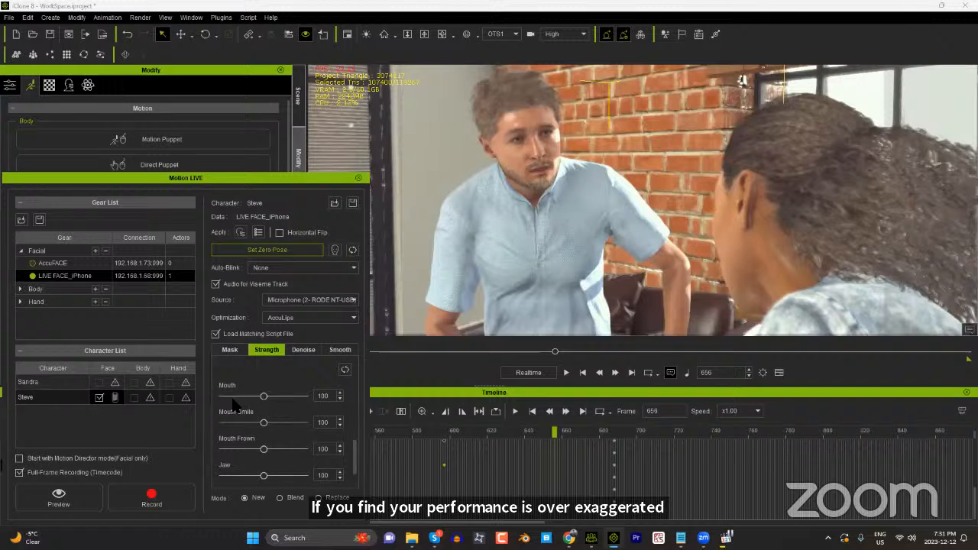
click(340, 350)
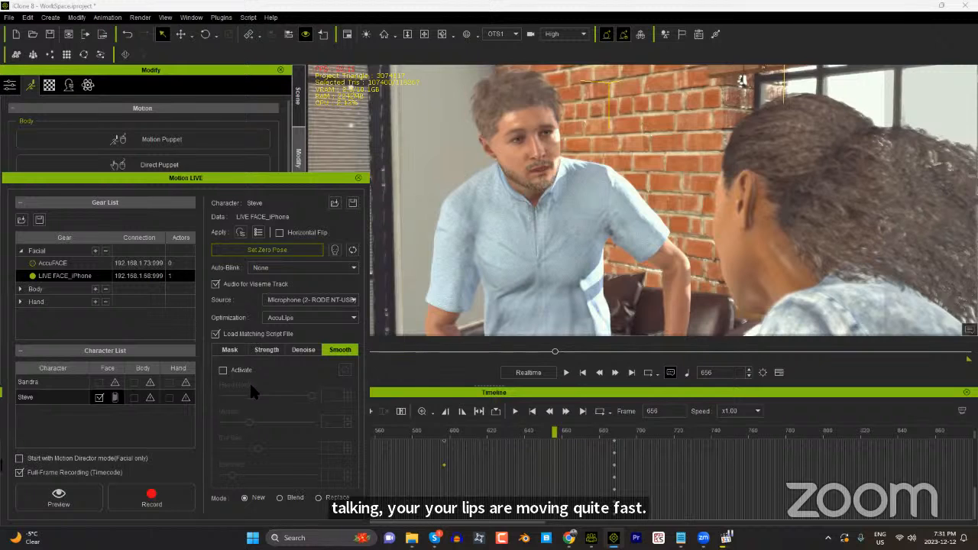
Step: Activate Denoise for the facial capture and review its regional sliders and the face mask
click(306, 352)
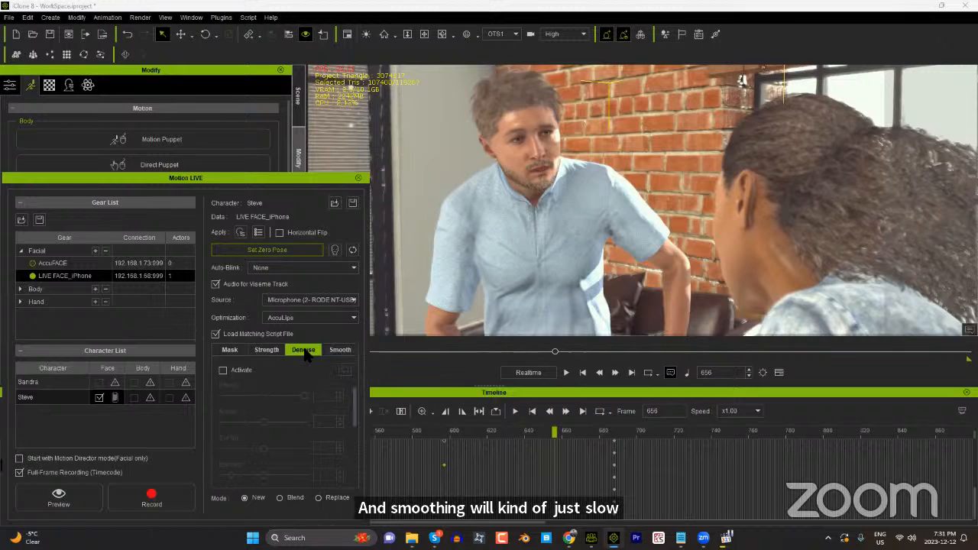
click(241, 370)
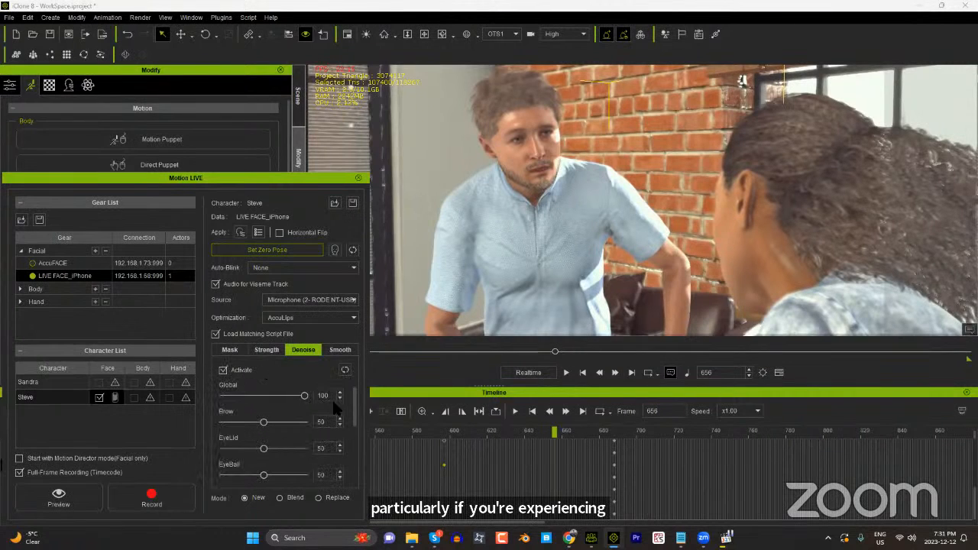
drag(353, 407, 359, 431)
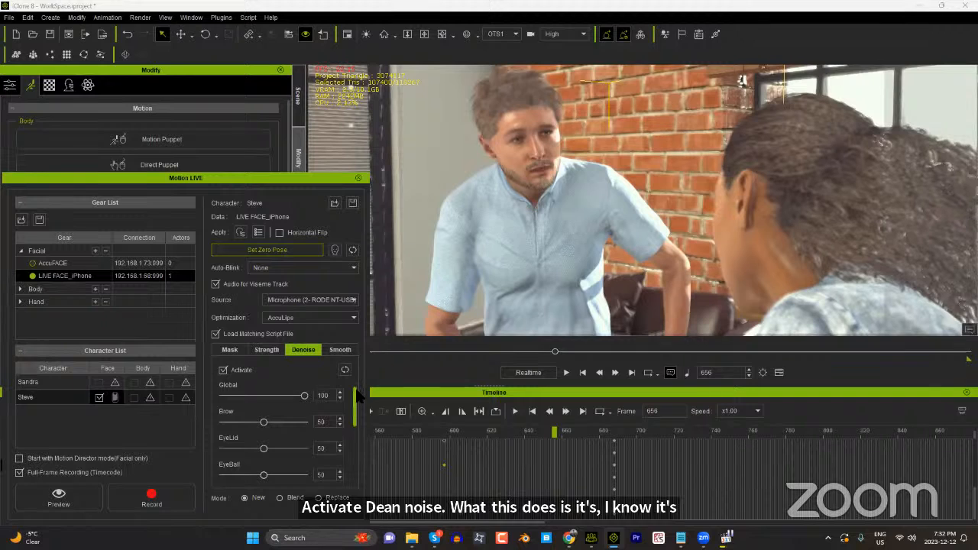
drag(358, 403, 352, 451)
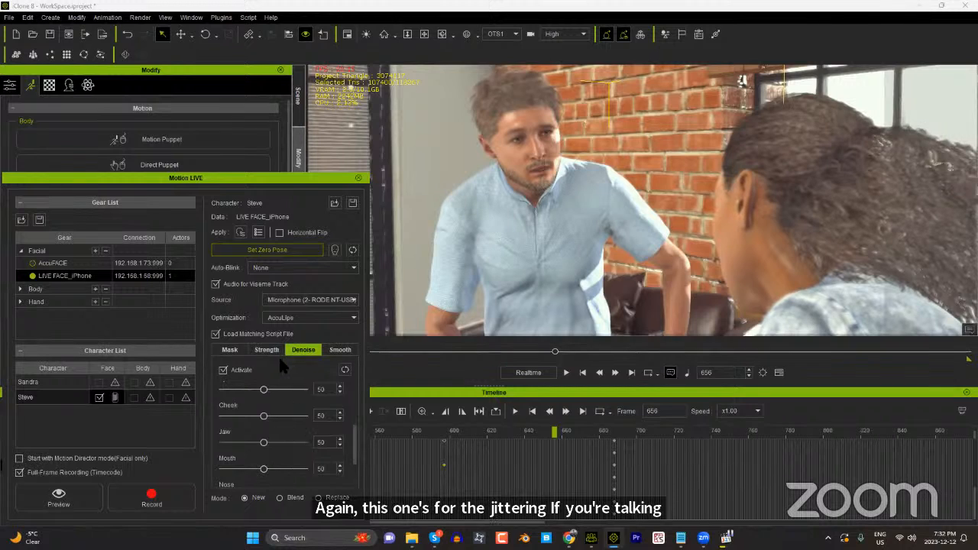
click(229, 349)
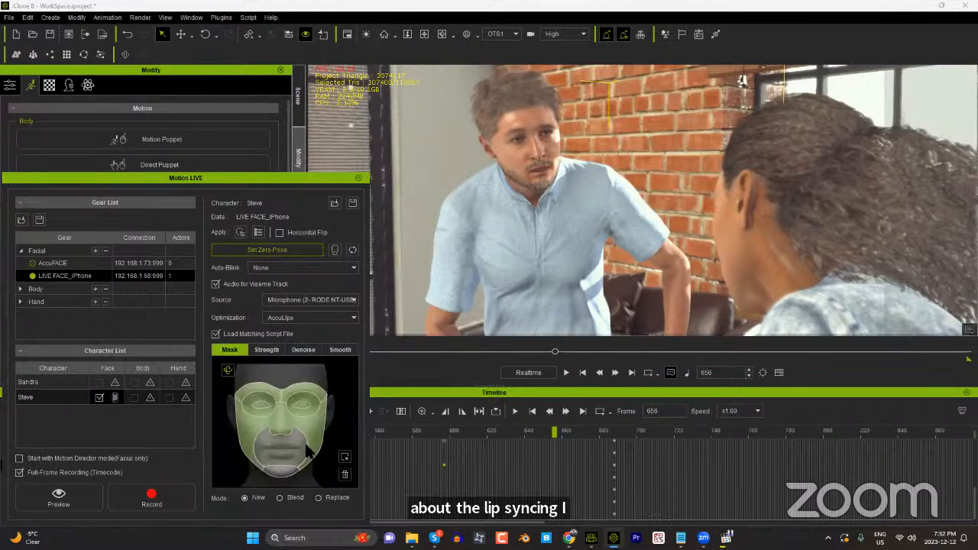
click(303, 351)
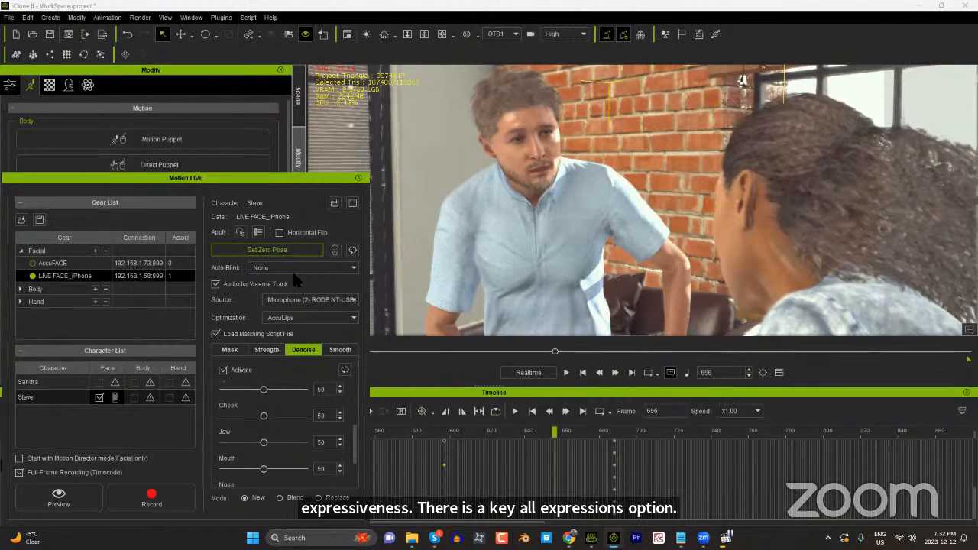
Step: Close Motion LIVE, disconnecting its servers, and open the Face Key muscle editor with Key all expressions enabled
click(358, 178)
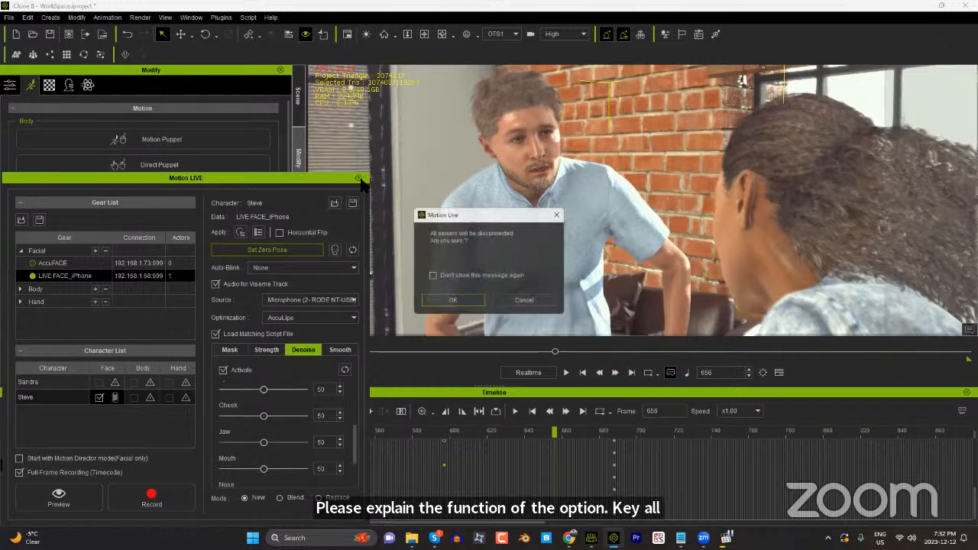
click(471, 304)
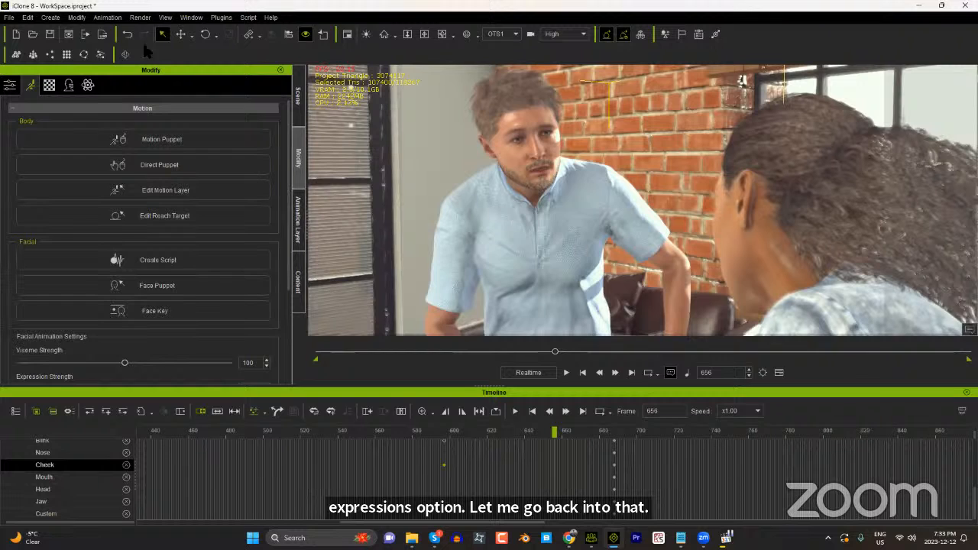
click(169, 314)
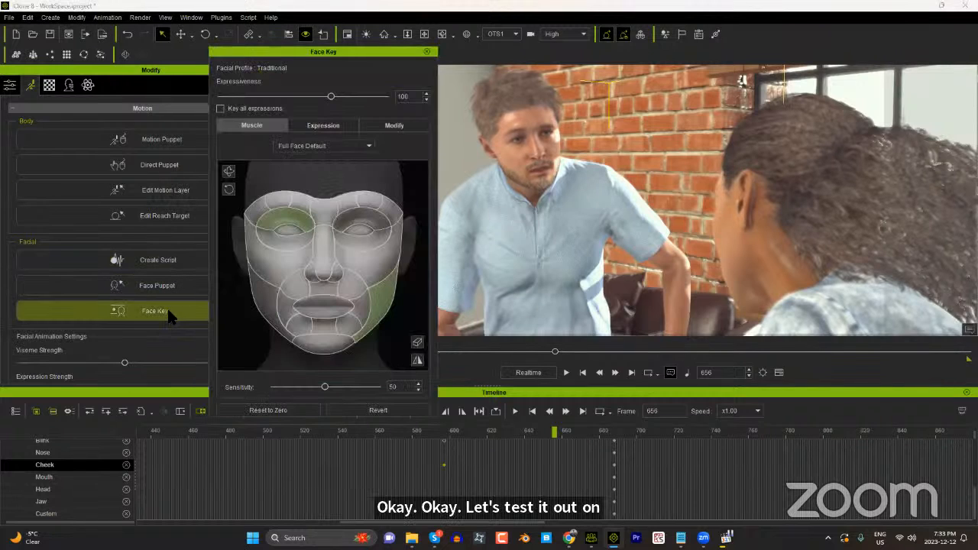
click(315, 128)
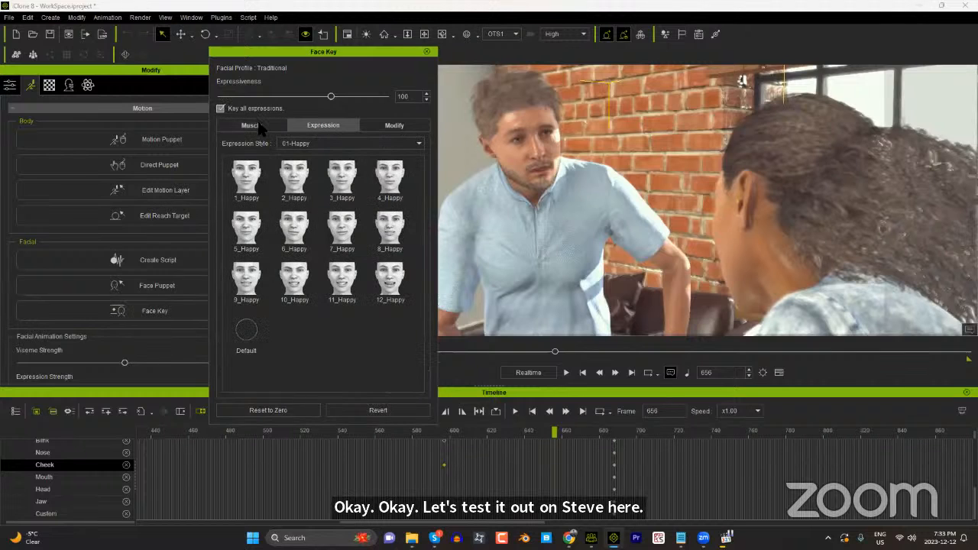
click(258, 127)
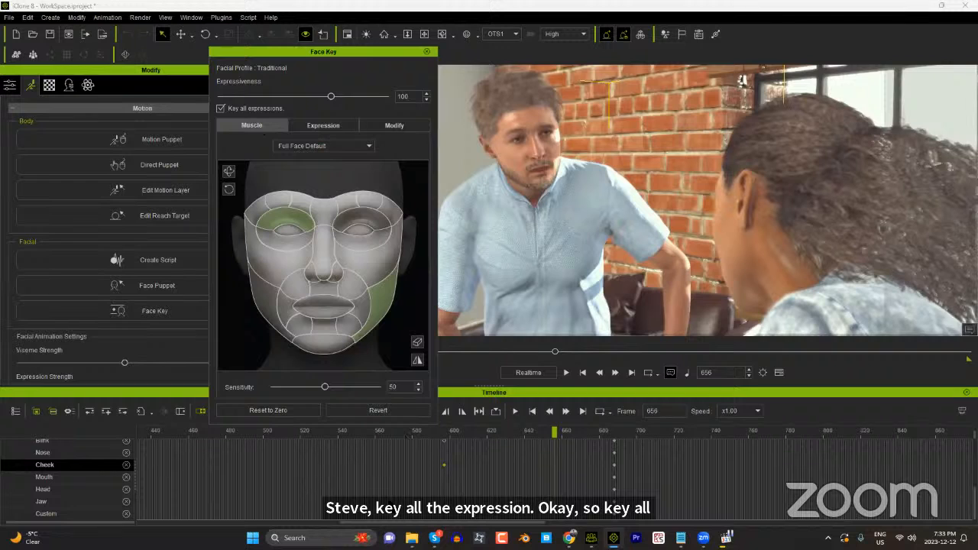
Step: Set Expressiveness to 107 at frame 656 and inspect the resulting keys across the expression tracks
scroll(573, 477, up, 5)
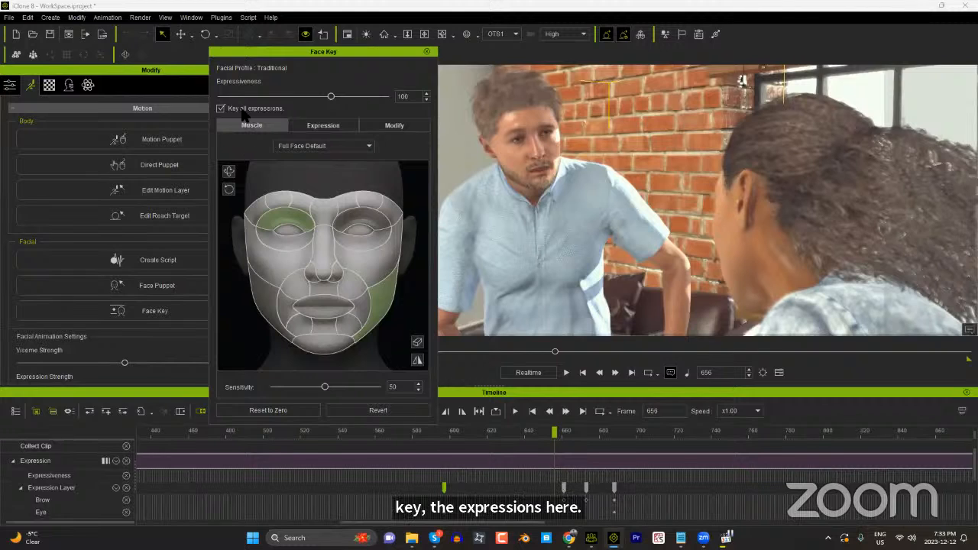
drag(331, 96, 338, 97)
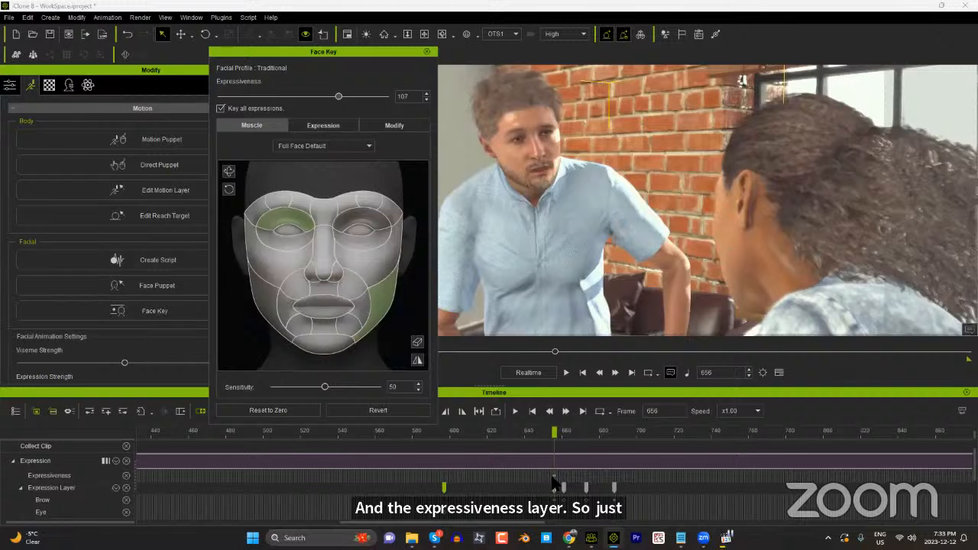
scroll(555, 482, down, 3)
scroll(555, 483, up, 3)
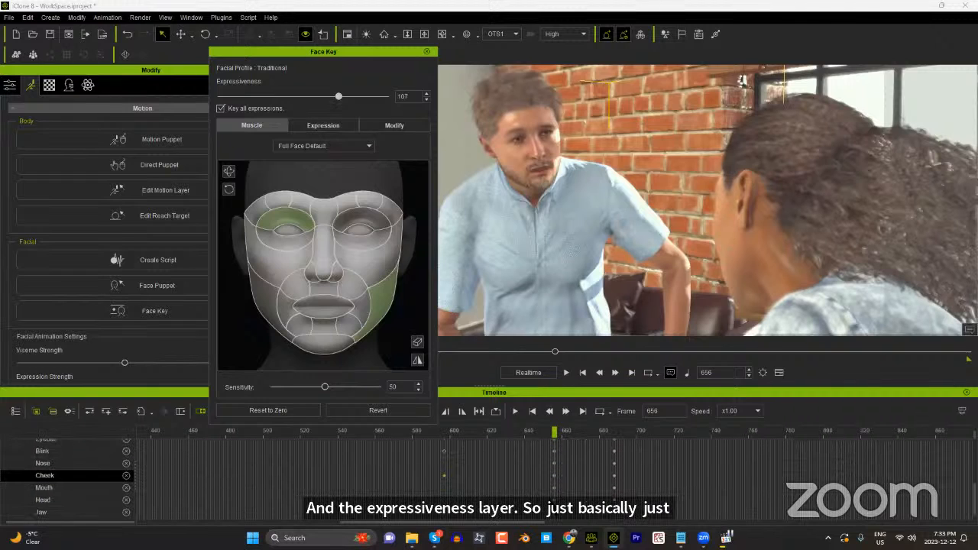
scroll(556, 501, up, 3)
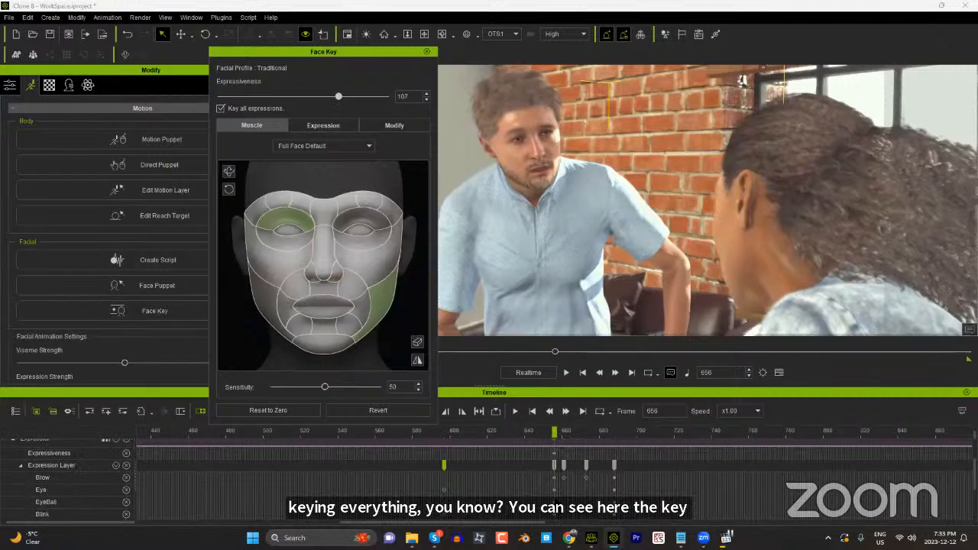
Step: Disable Key all expressions and set Expressiveness to 114 at frame 641
click(221, 108)
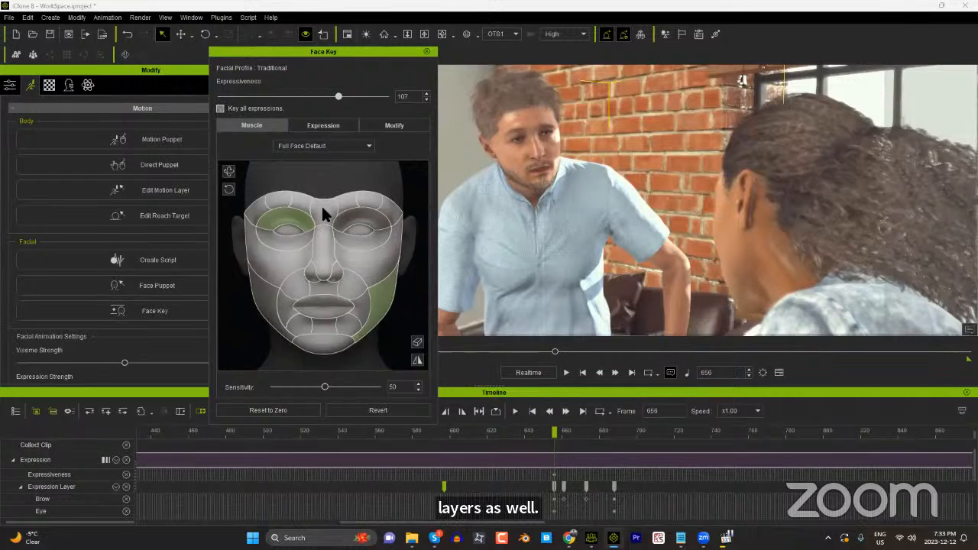
click(526, 432)
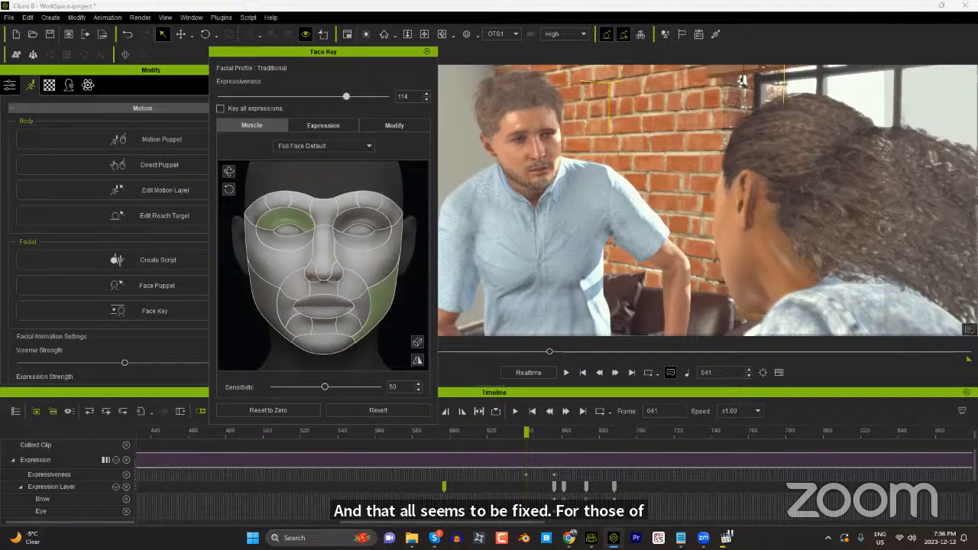
Step: Check the installed iClone version in the program information and close it
click(270, 18)
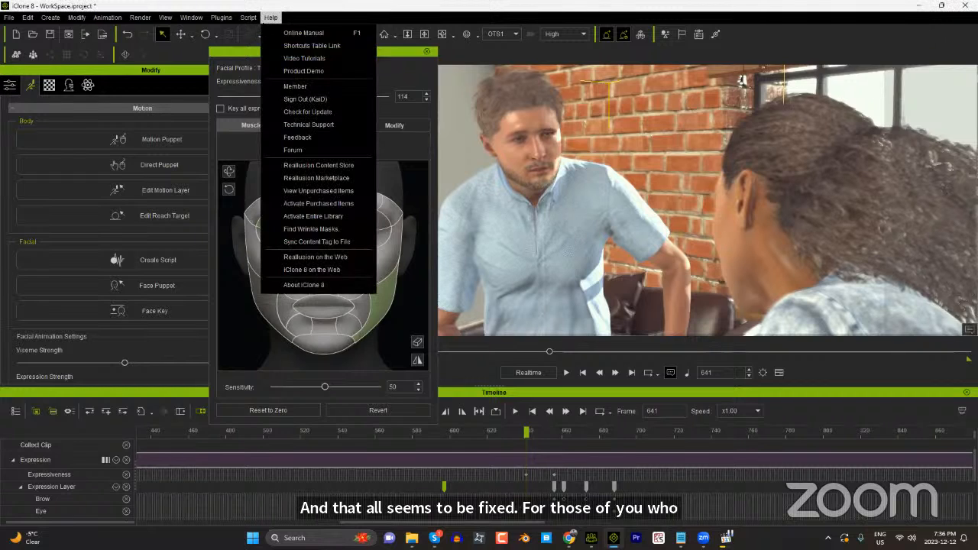
click(322, 284)
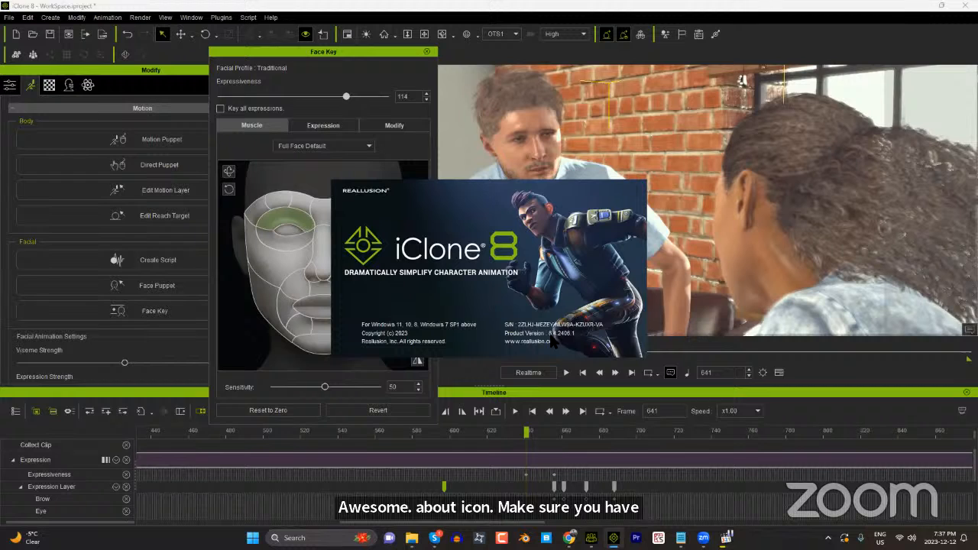
click(582, 295)
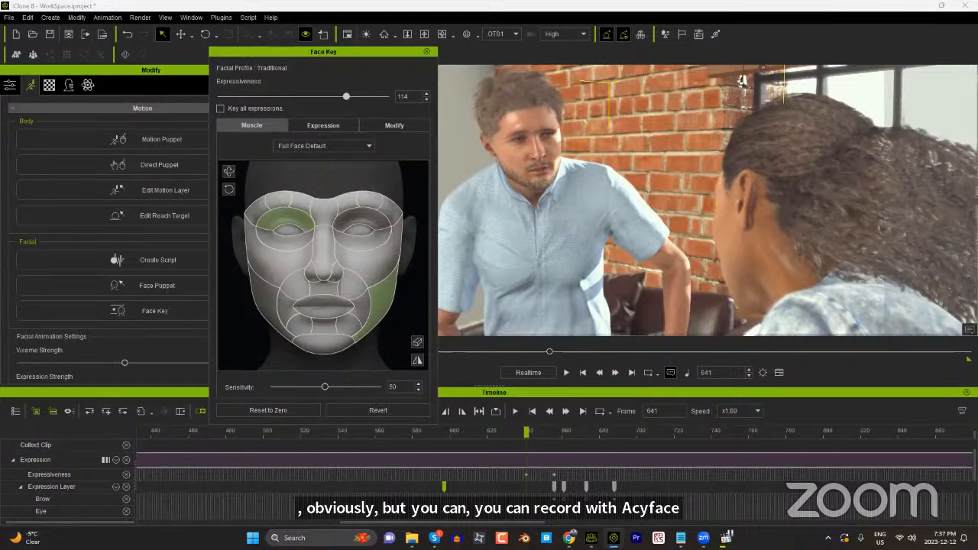
Step: Close the Face Key editor and reopen Motion LIVE
click(427, 52)
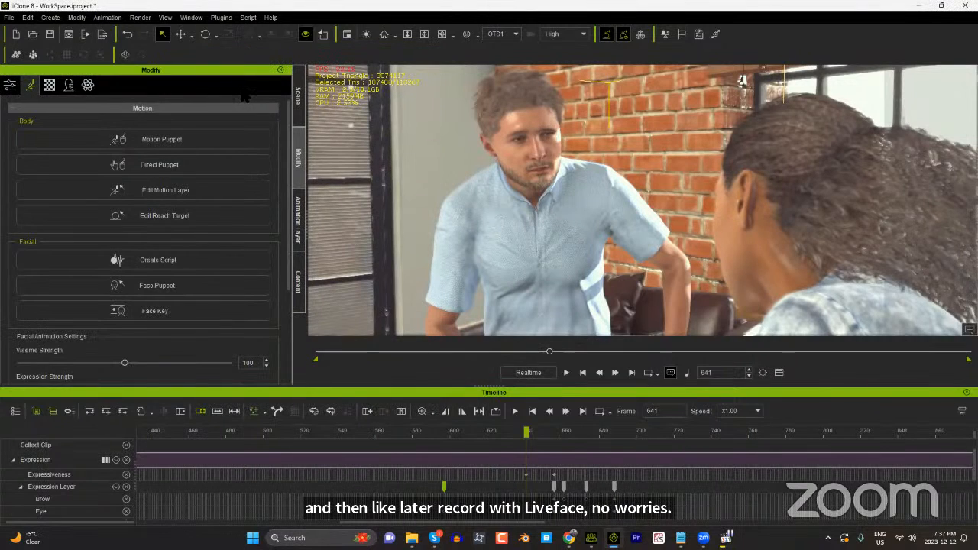
click(221, 17)
click(356, 84)
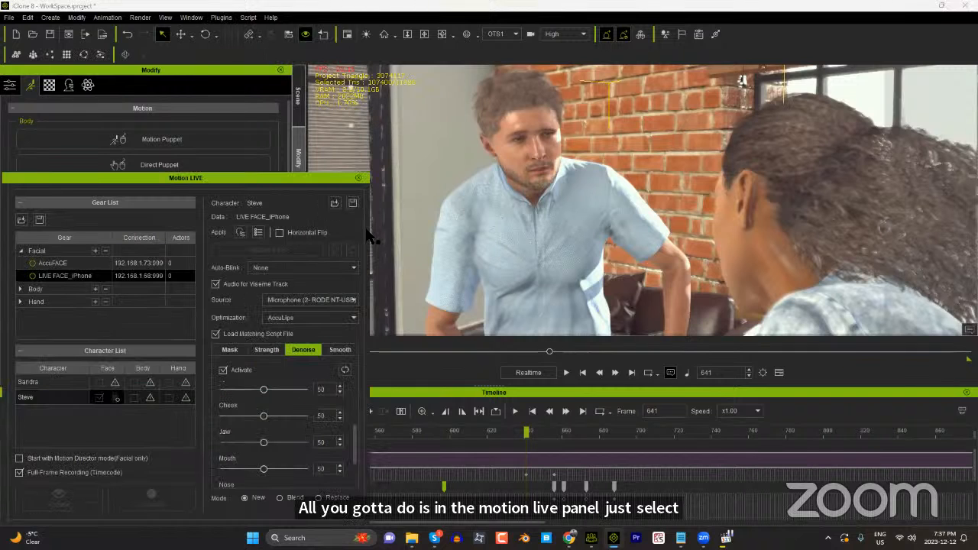
Step: Assign AccuFACE as the male character's facial gear in Motion LIVE and switch it back to LIVE FACE_iPhone
click(117, 397)
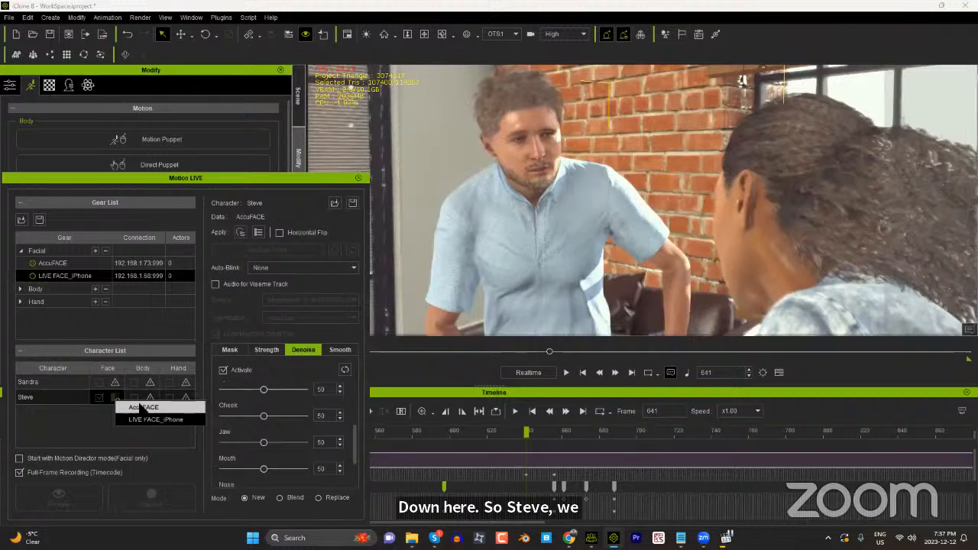
click(128, 409)
click(115, 398)
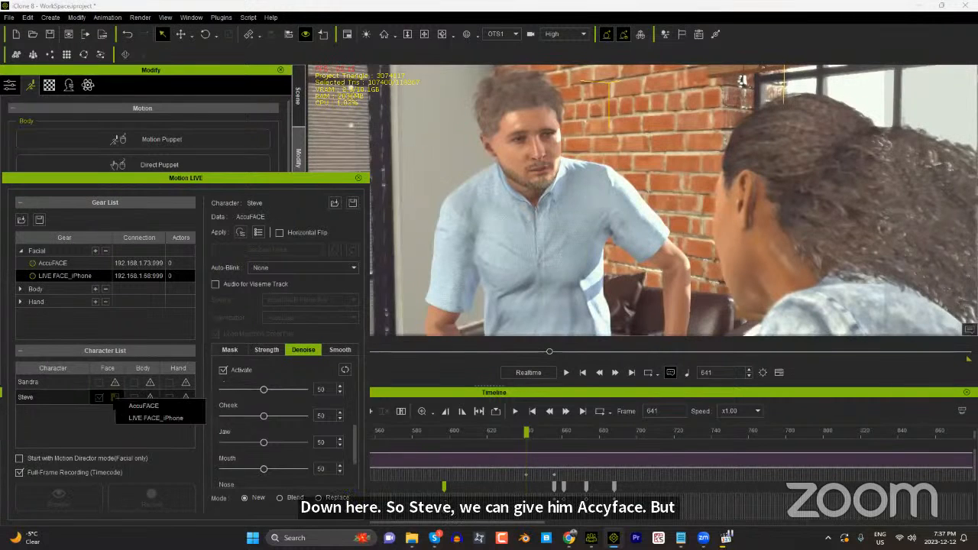
click(147, 418)
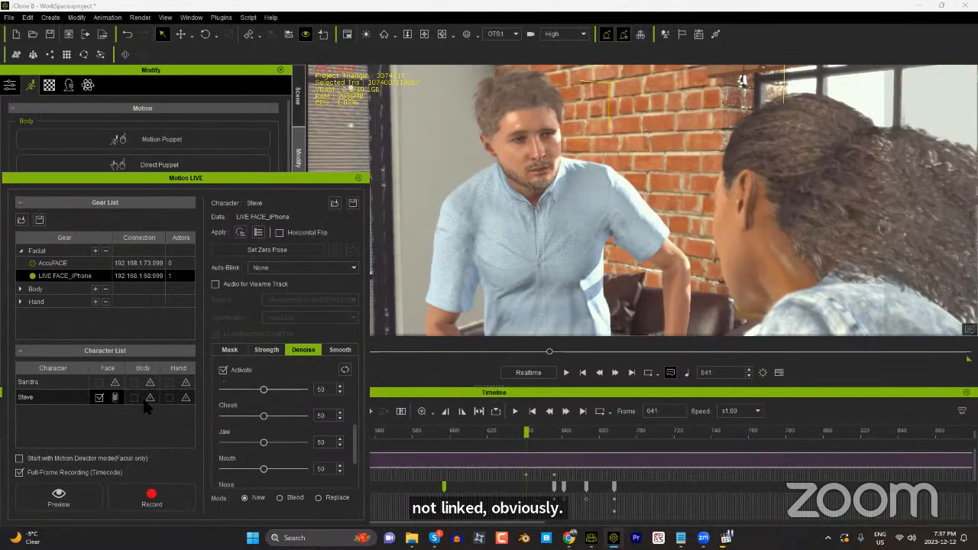
Step: Return to the male character's face capture settings in Motion LIVE and set AccuFACE as the facial gear
click(147, 399)
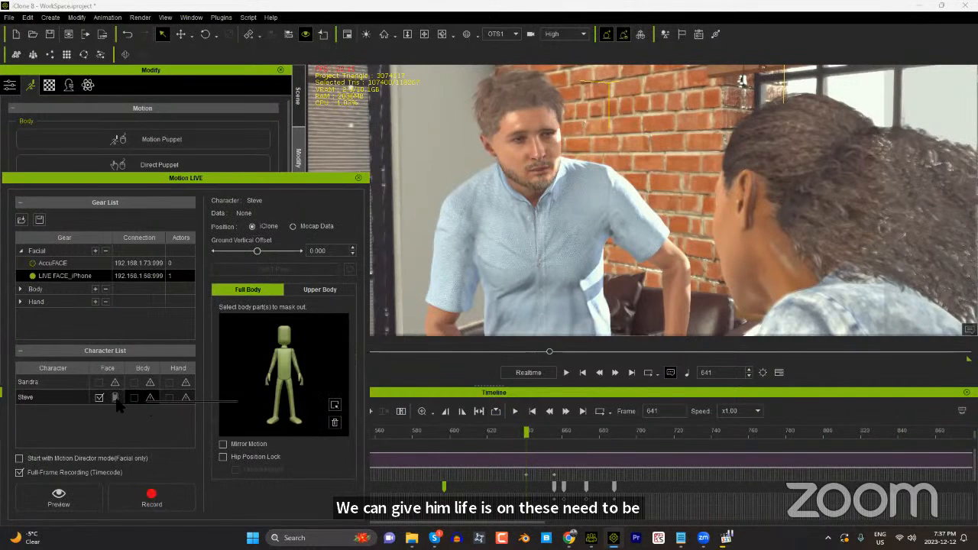
click(116, 399)
click(148, 418)
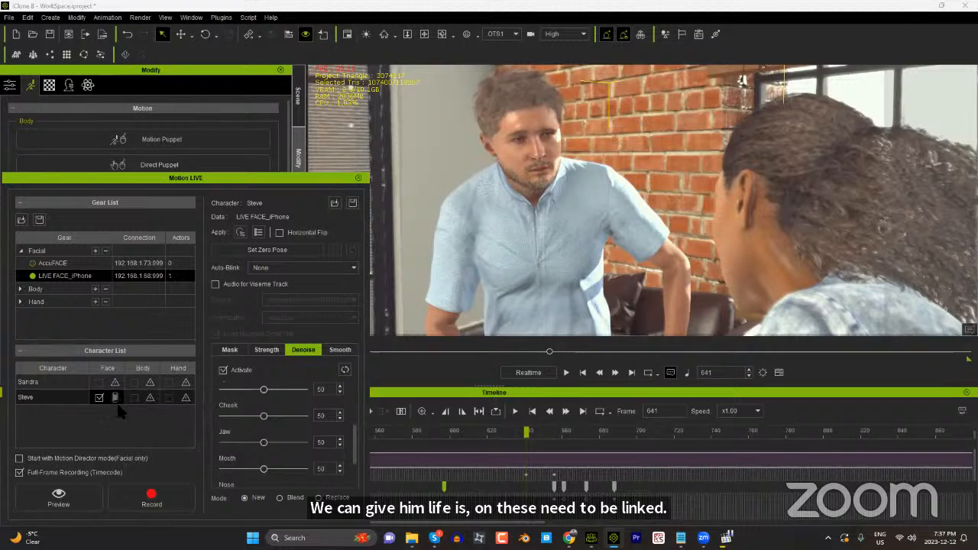
click(116, 398)
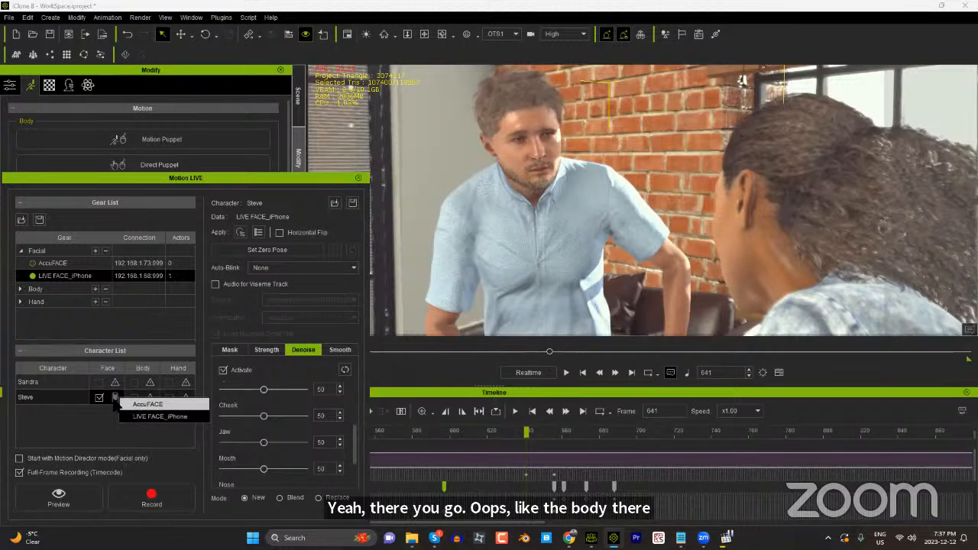
click(131, 404)
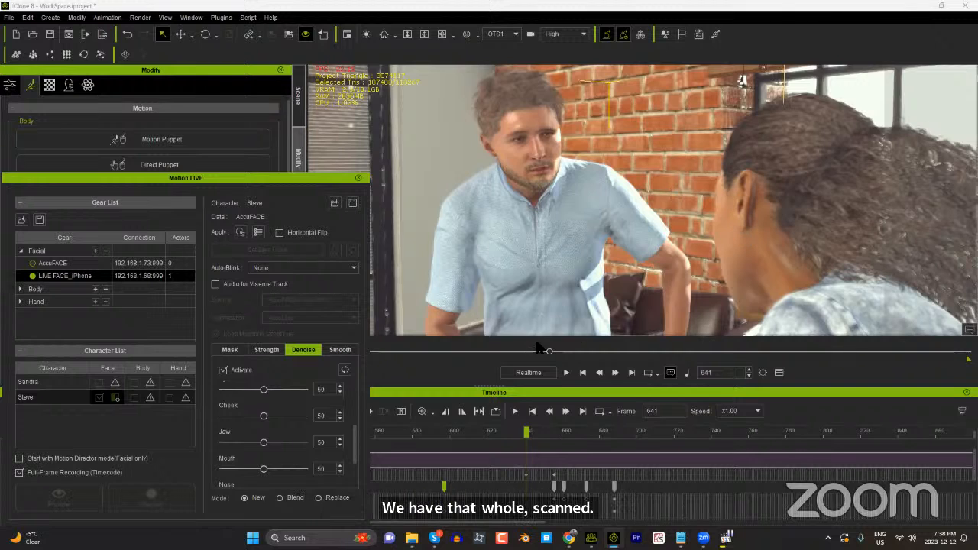
Step: View the seated woman through the OTS2 camera and examine her facial skin up close with the Preview camera
click(510, 34)
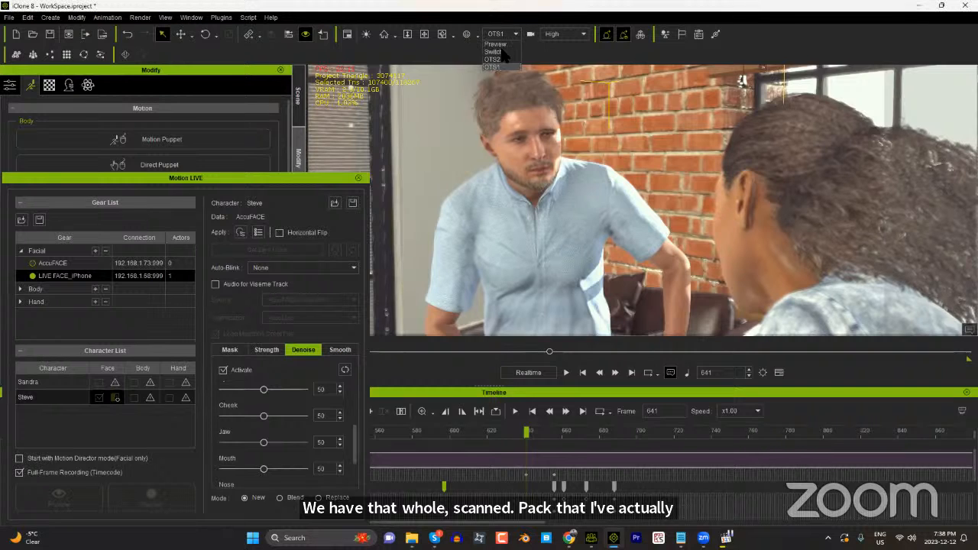
click(493, 59)
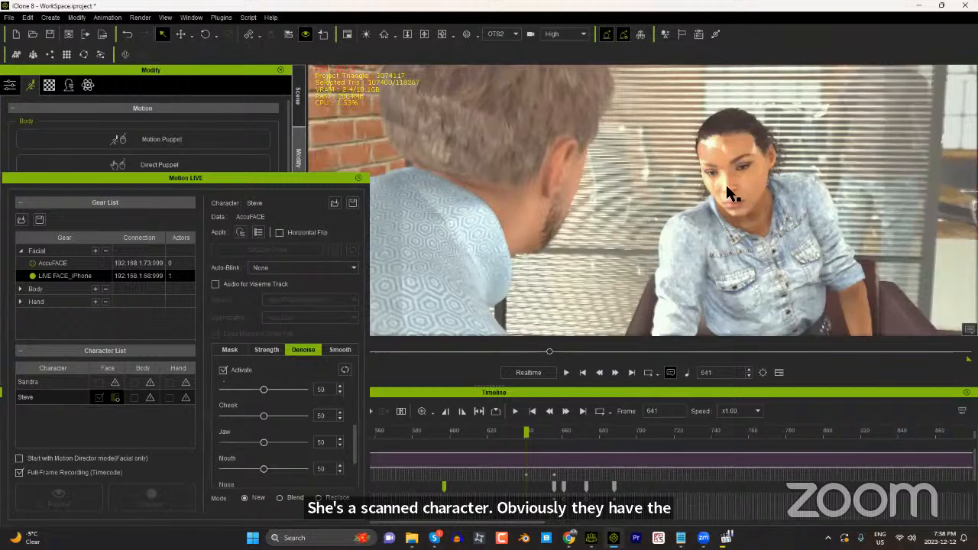
click(498, 42)
middle_drag(575, 235, 611, 218)
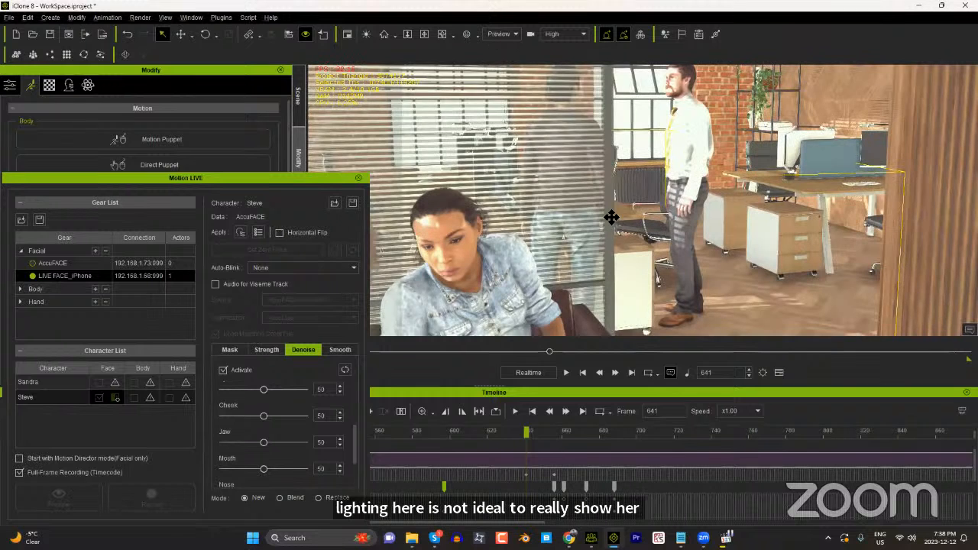
scroll(609, 217, up, 2)
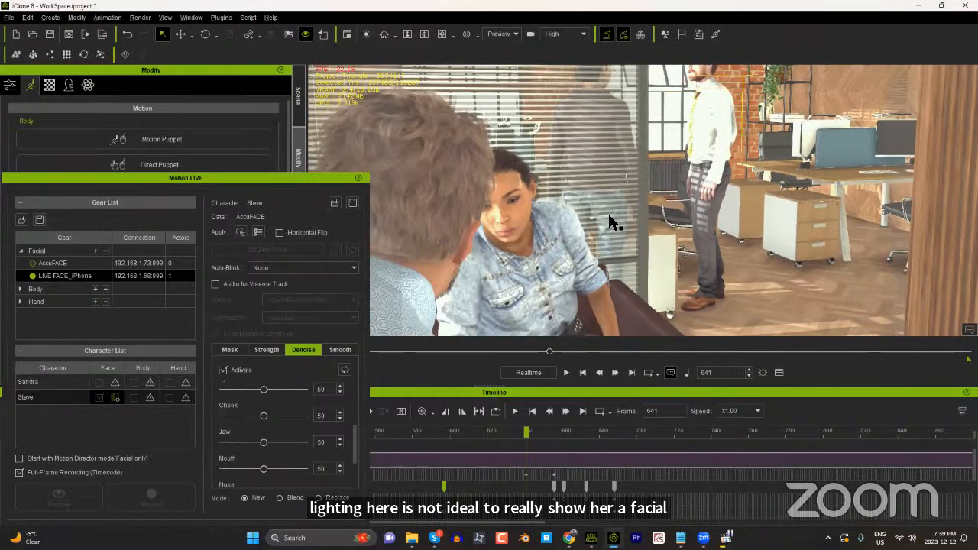
right_drag(609, 217, 549, 228)
scroll(548, 228, up, 4)
middle_drag(548, 228, 484, 217)
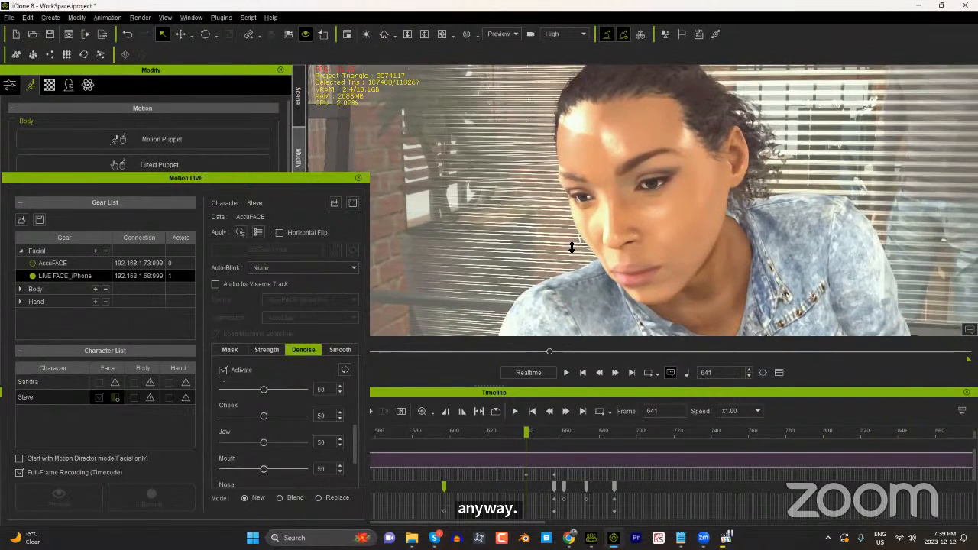
scroll(572, 247, up, 2)
scroll(613, 237, up, 3)
middle_drag(613, 237, 670, 225)
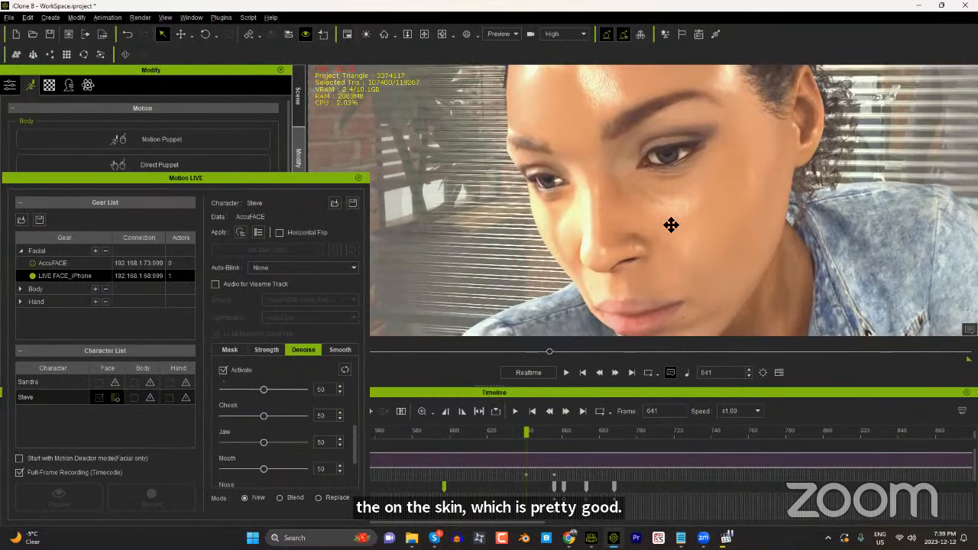
scroll(671, 225, up, 1)
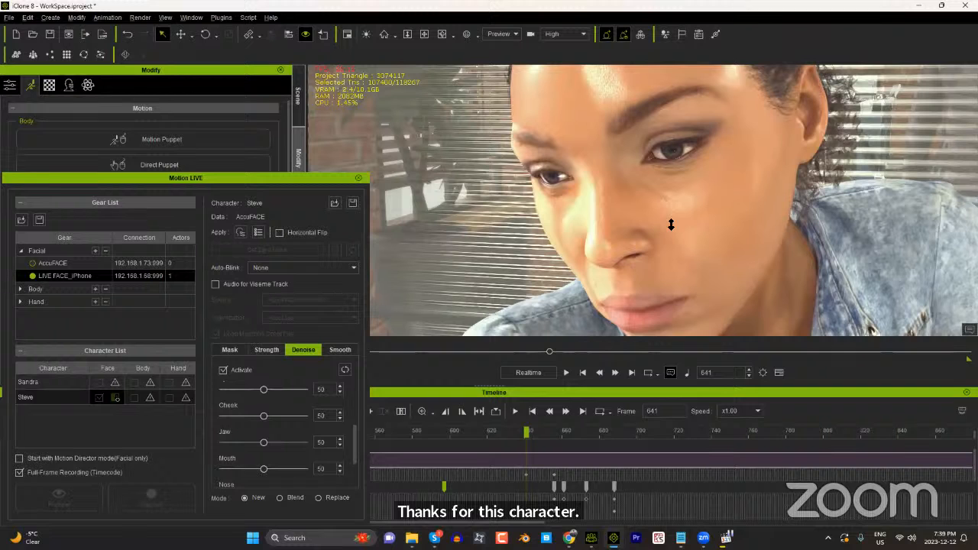
scroll(655, 167, up, 3)
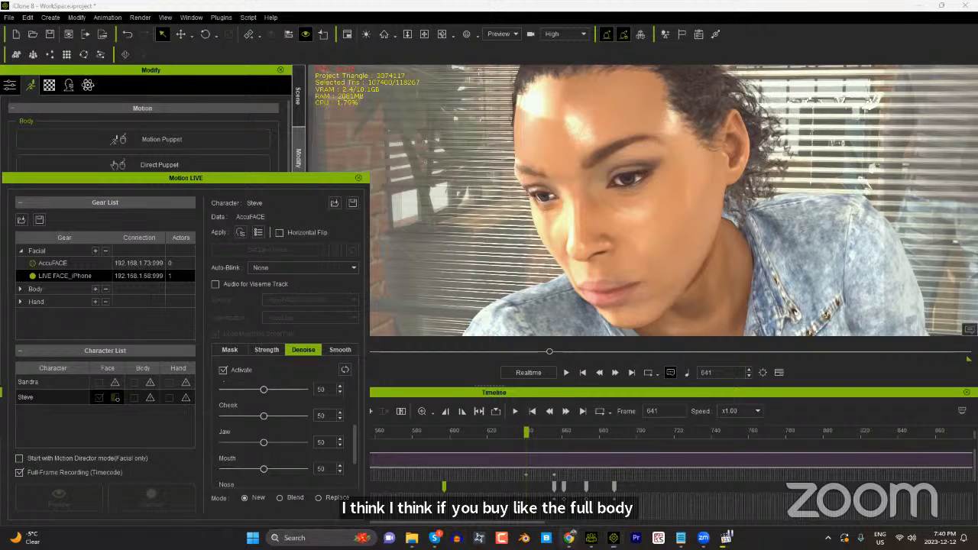
Step: Switch to Chrome, load reallusion.com and open the Software Store
click(570, 537)
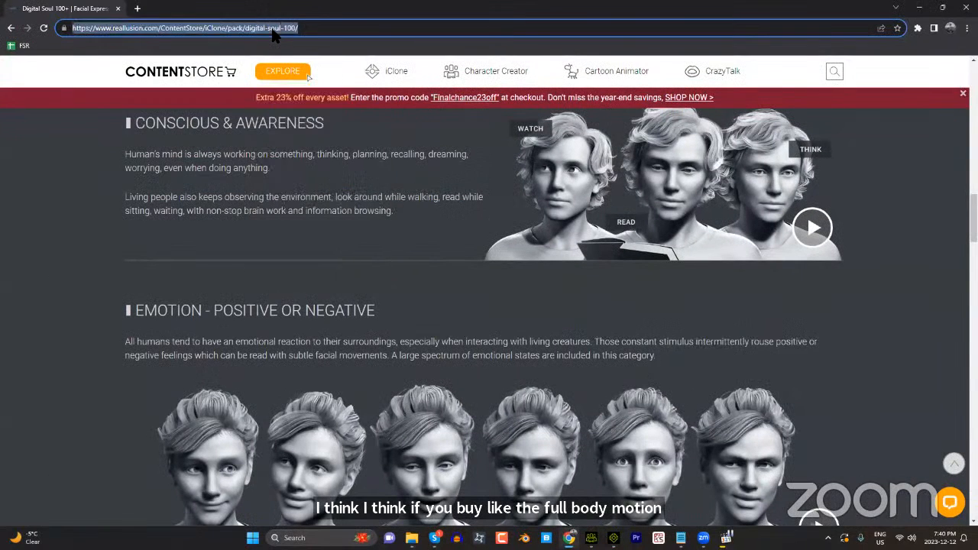
text(reallusion.com)
key(Return)
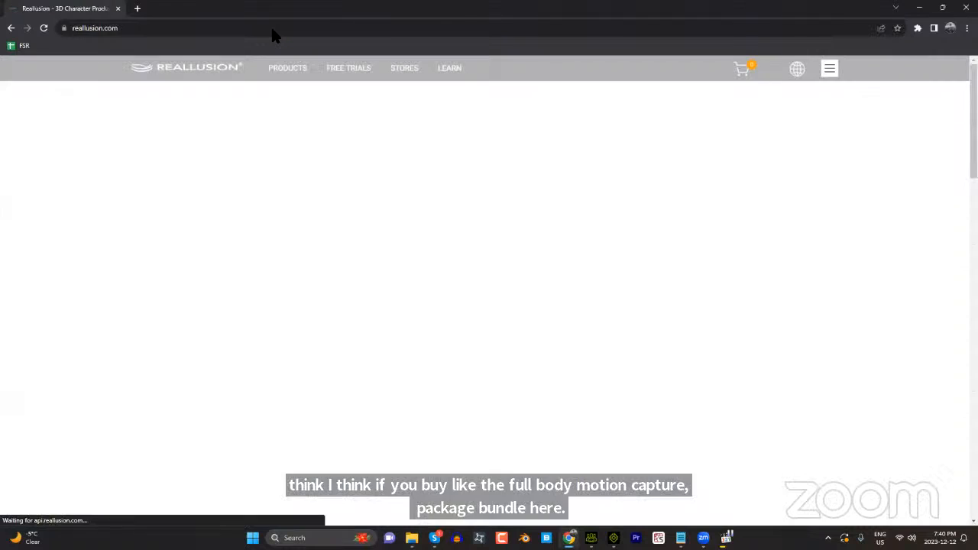
mouse_move(409, 78)
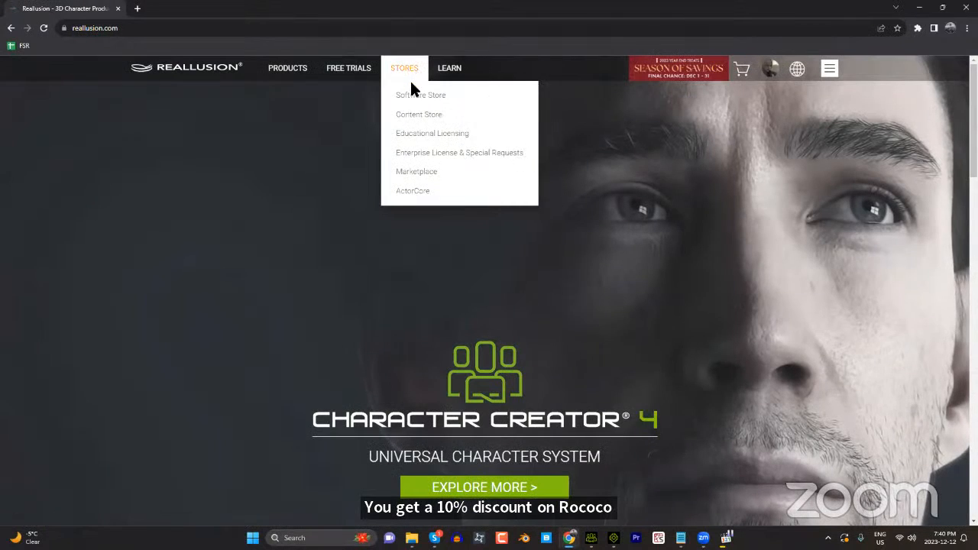
click(415, 98)
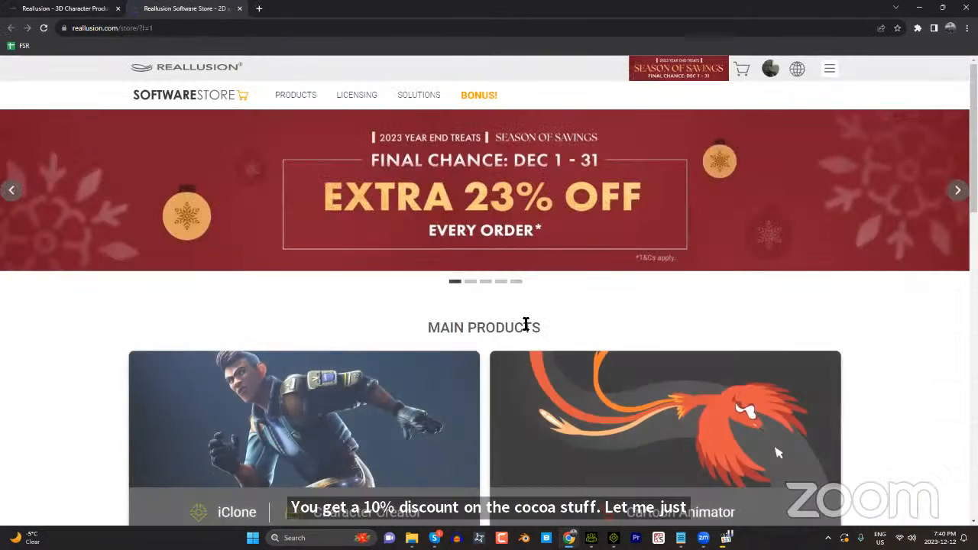
Step: Look through the Software Store page and open the iClone and Character Creator 3D product listing
scroll(609, 358, down, 8)
scroll(608, 363, down, 5)
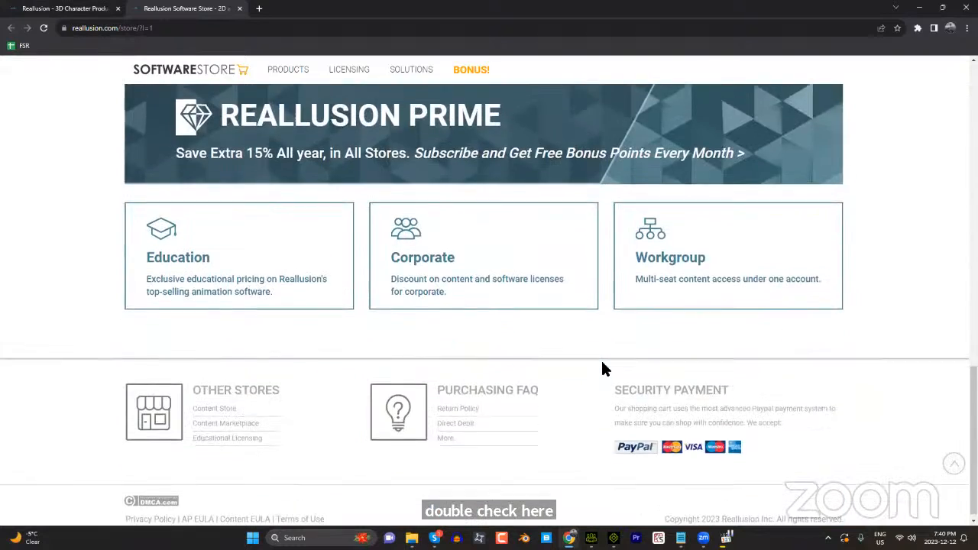
scroll(600, 367, up, 8)
scroll(548, 375, up, 2)
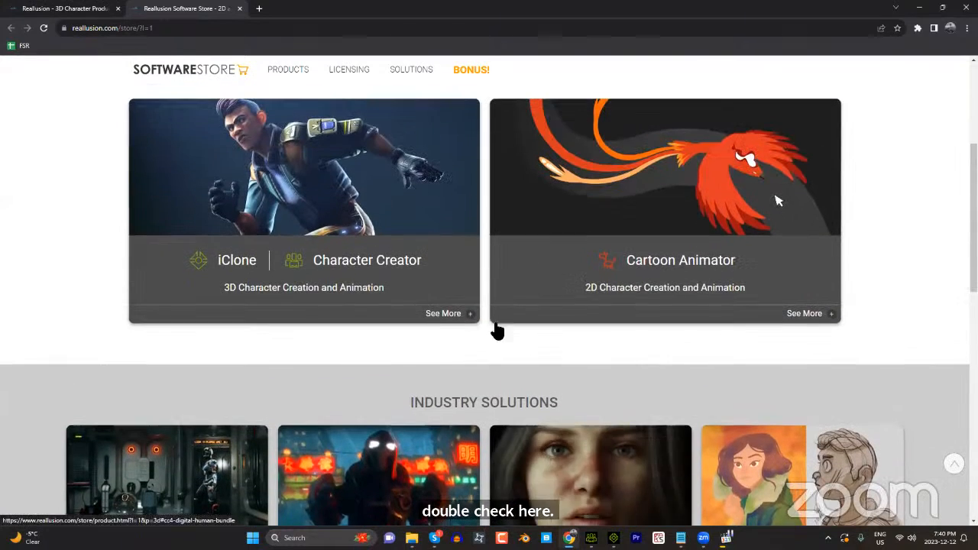
click(333, 266)
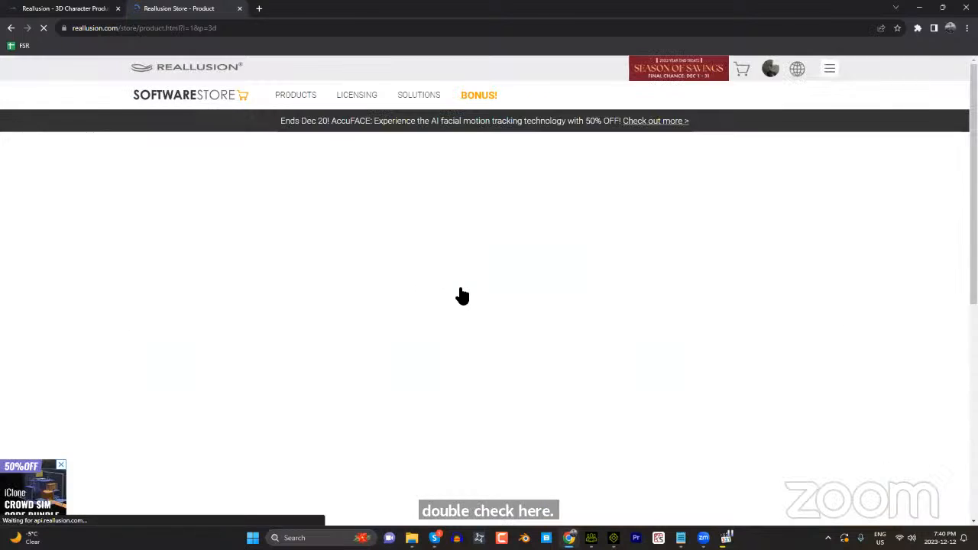
Step: Open the details of the iClone 8 + Character Creator 4 Full Body Mocap Bundles and review the Rokoko version's included items and bonuses
scroll(535, 267, down, 5)
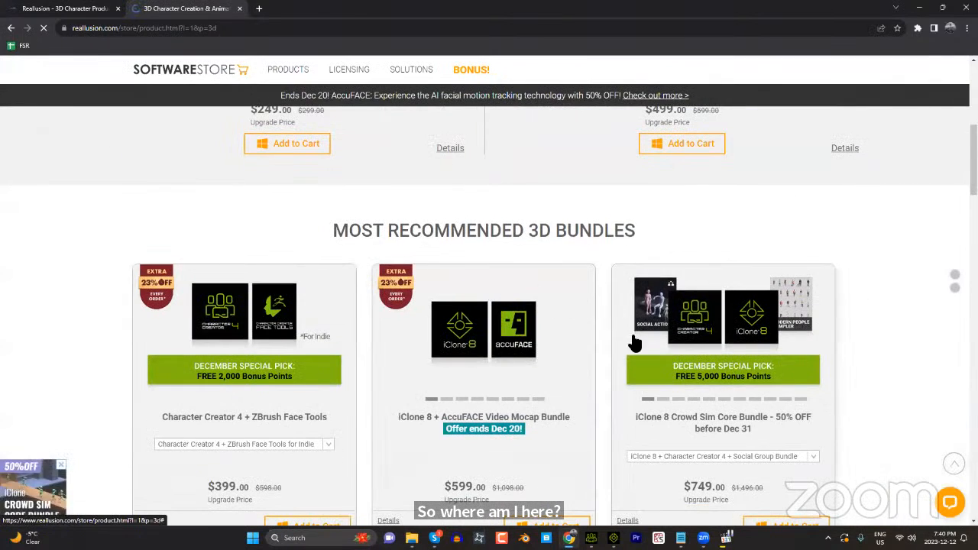
scroll(634, 344, down, 4)
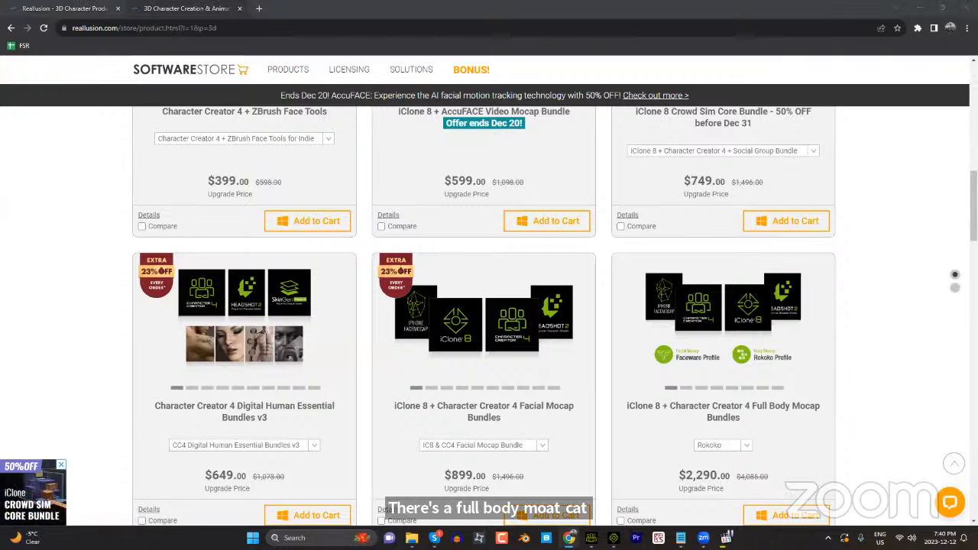
click(734, 443)
click(726, 459)
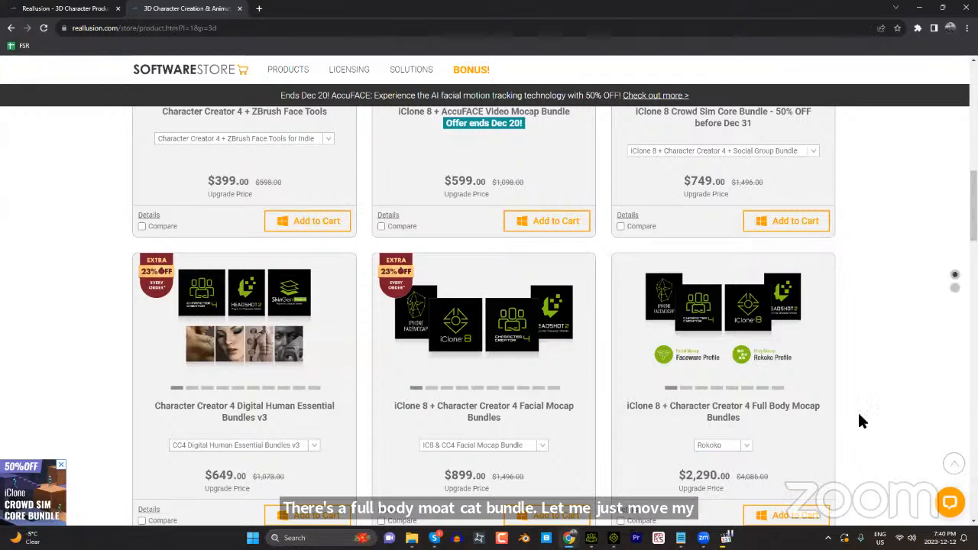
scroll(857, 413, down, 3)
click(626, 304)
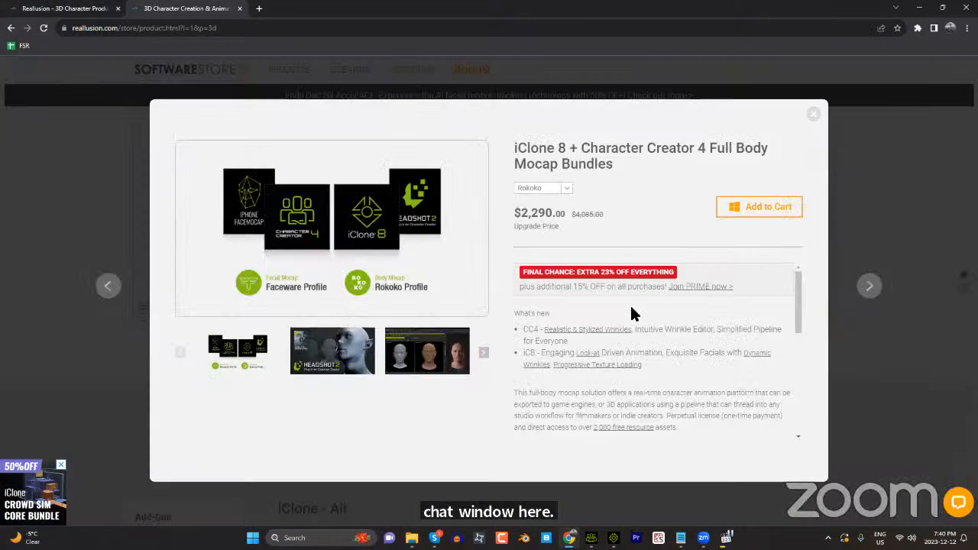
scroll(646, 348, down, 1)
scroll(646, 356, down, 5)
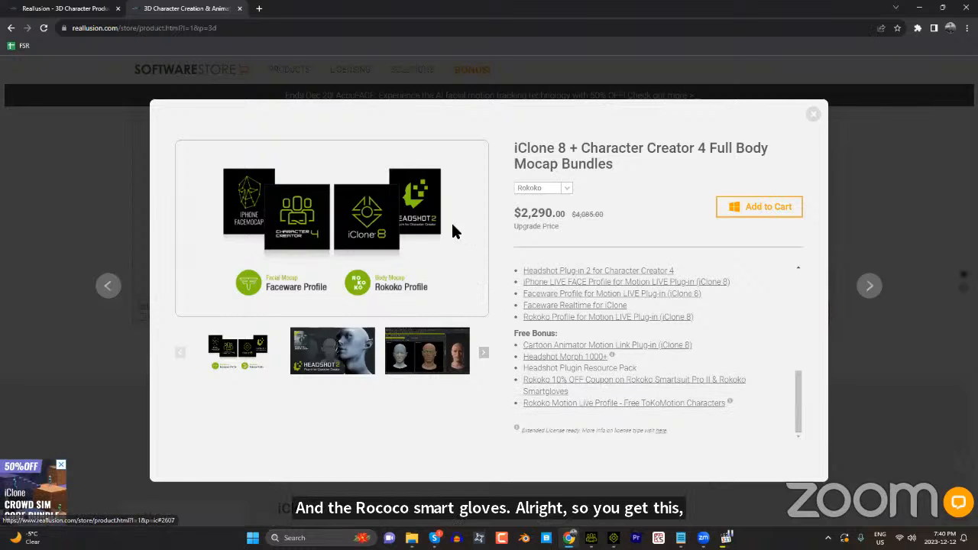
Step: Compare the Xsens and OptiTrack versions of the full body mocap bundle and close its details
click(562, 188)
click(549, 208)
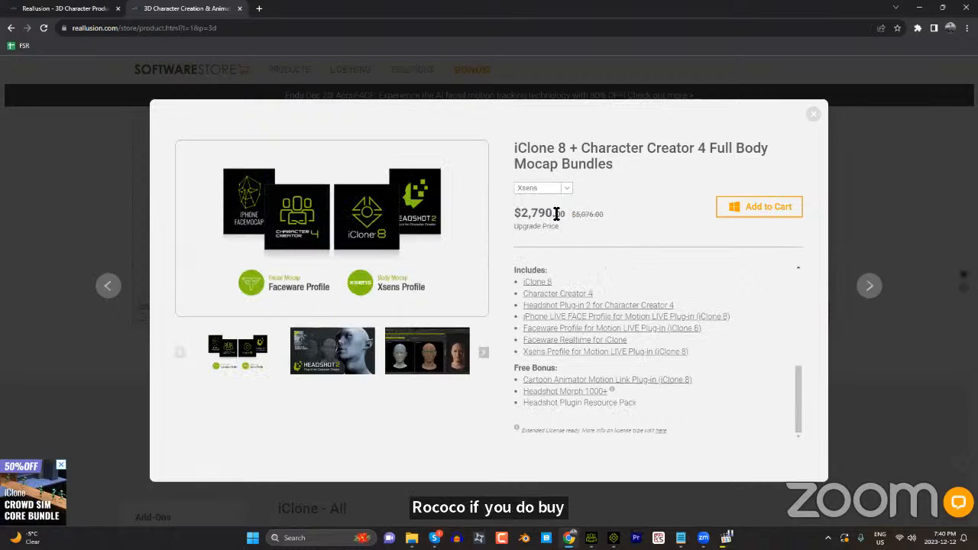
click(567, 189)
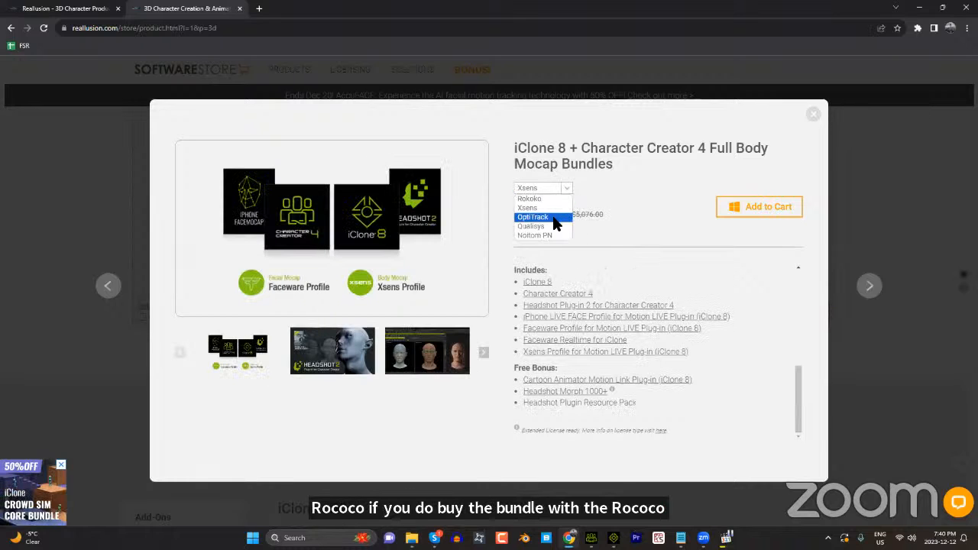
click(558, 217)
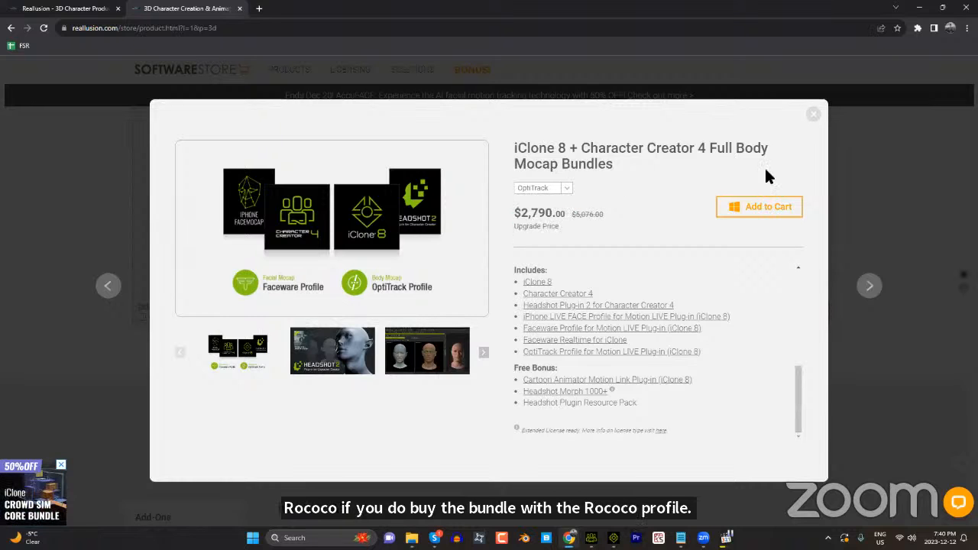
click(814, 114)
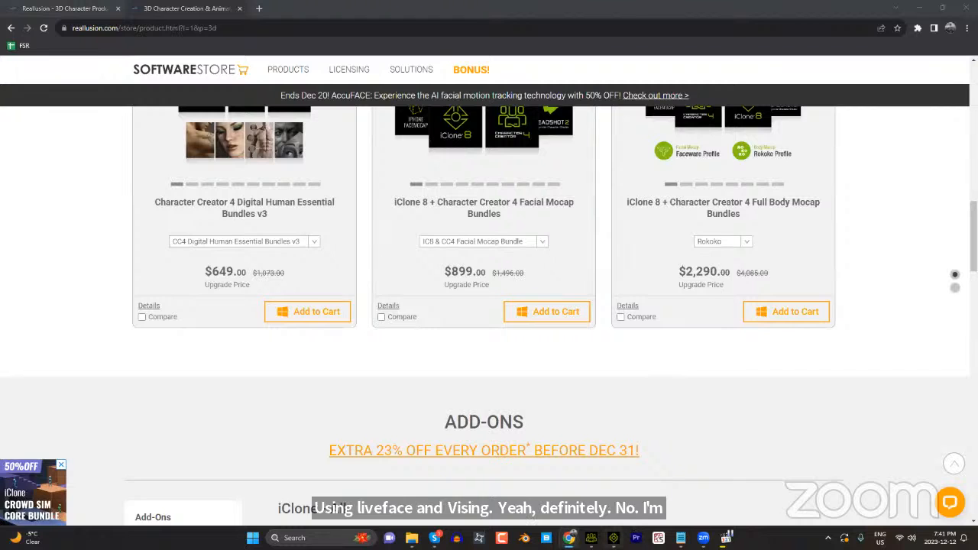
Step: Switch to iClone, review the facial Strength settings in Motion LIVE, then close Motion LIVE and accept disconnecting all servers
click(592, 538)
click(614, 538)
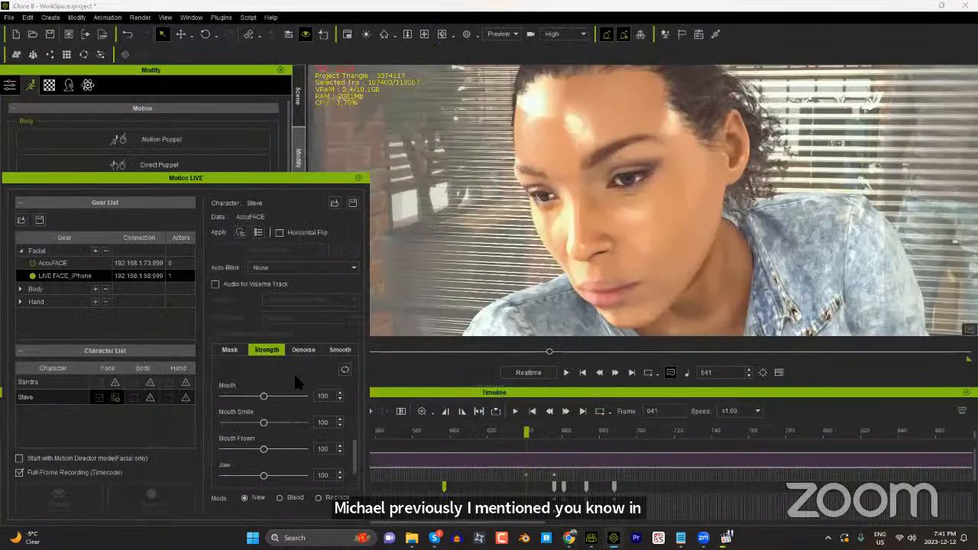
scroll(354, 431, up, 2)
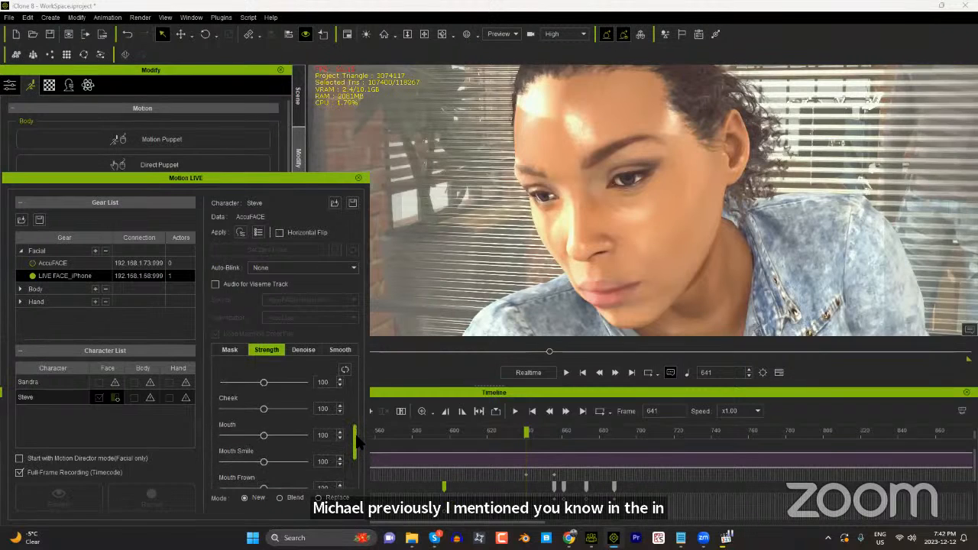
scroll(358, 423, up, 3)
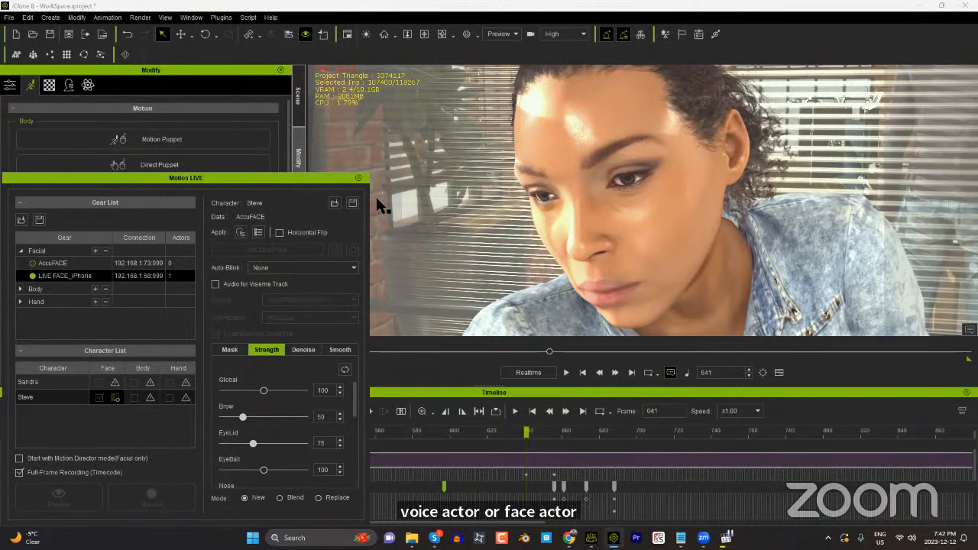
click(358, 177)
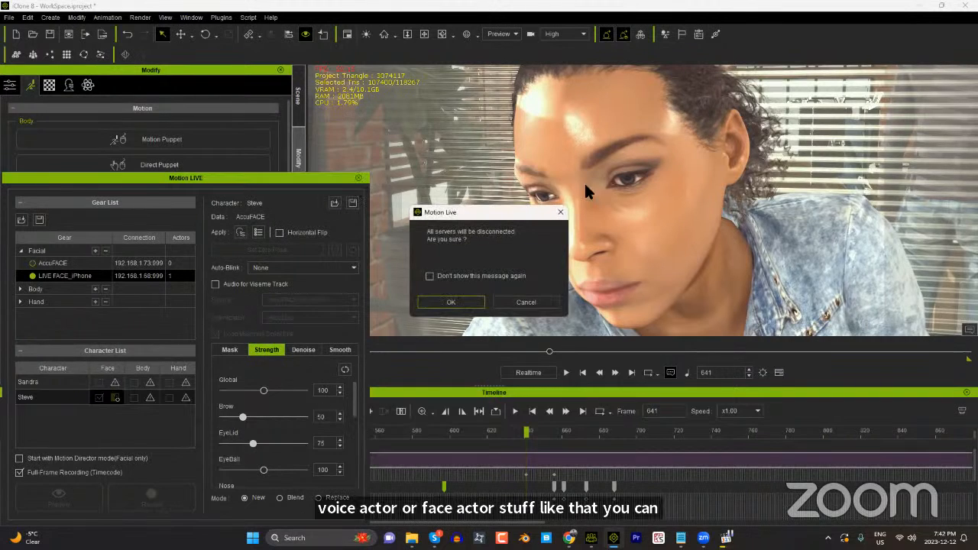
click(479, 301)
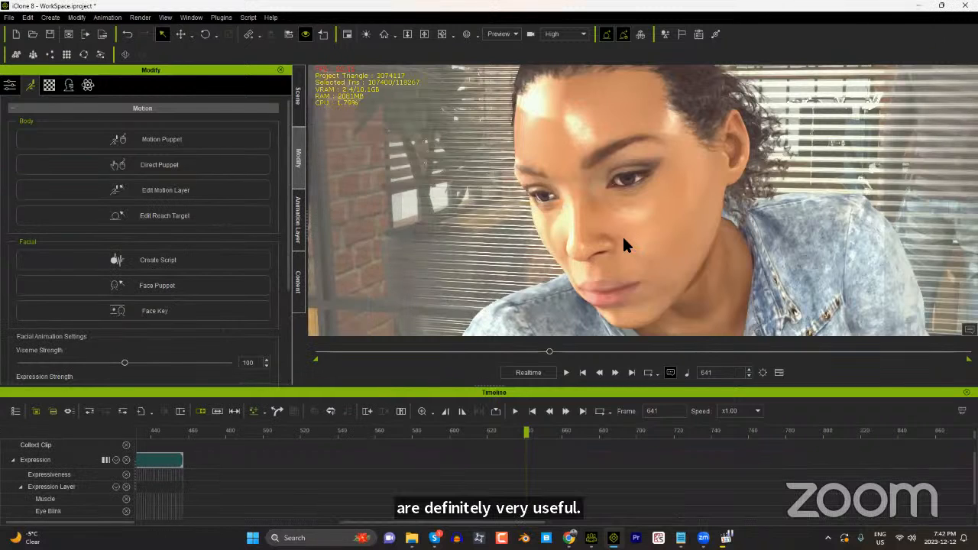
Step: Open Face Key, apply the 2_Happy expression from the 01-Happy style and set Expressiveness to 150
click(184, 313)
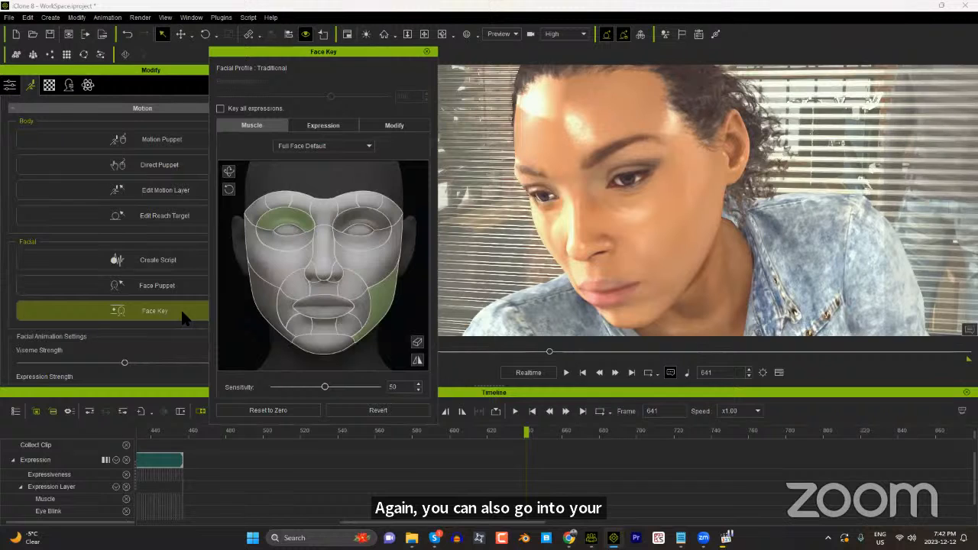
click(323, 125)
click(296, 184)
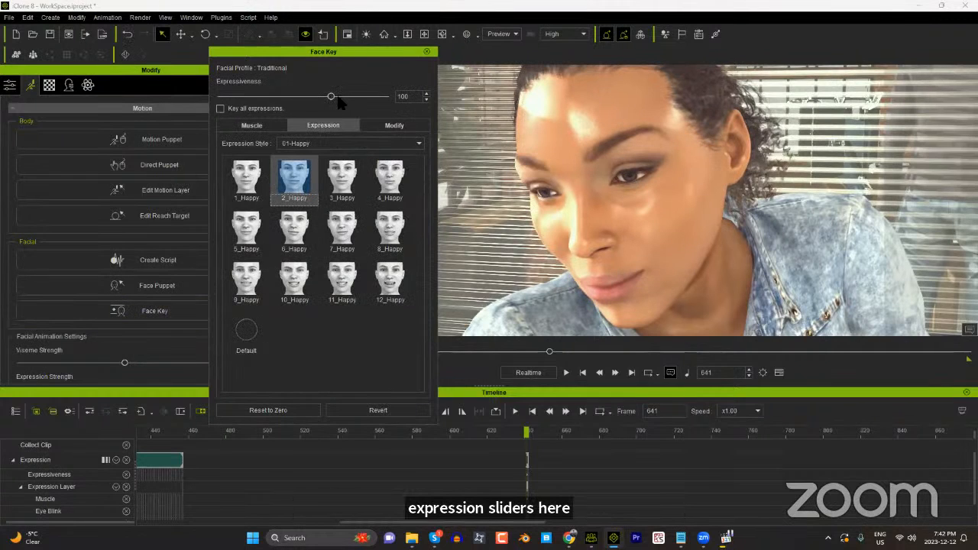
click(388, 97)
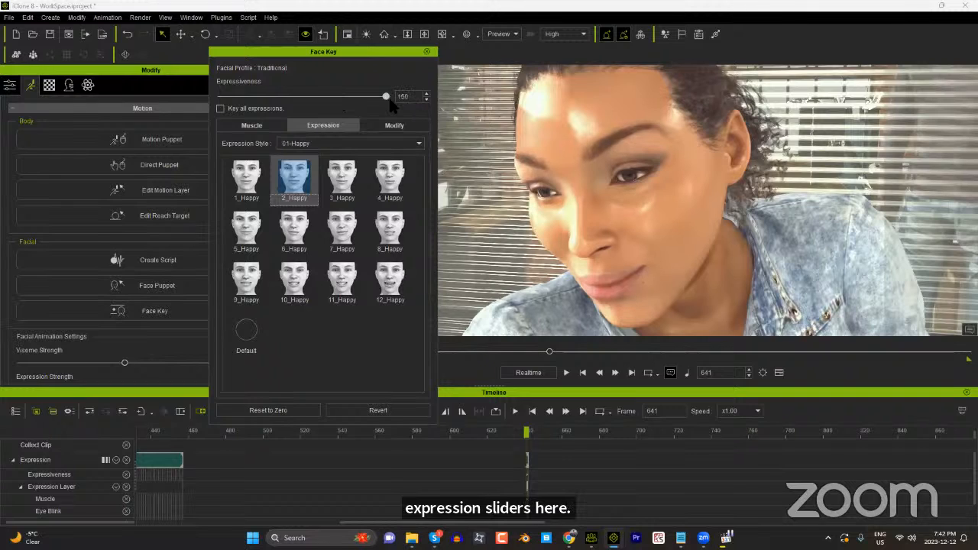
drag(389, 99, 258, 97)
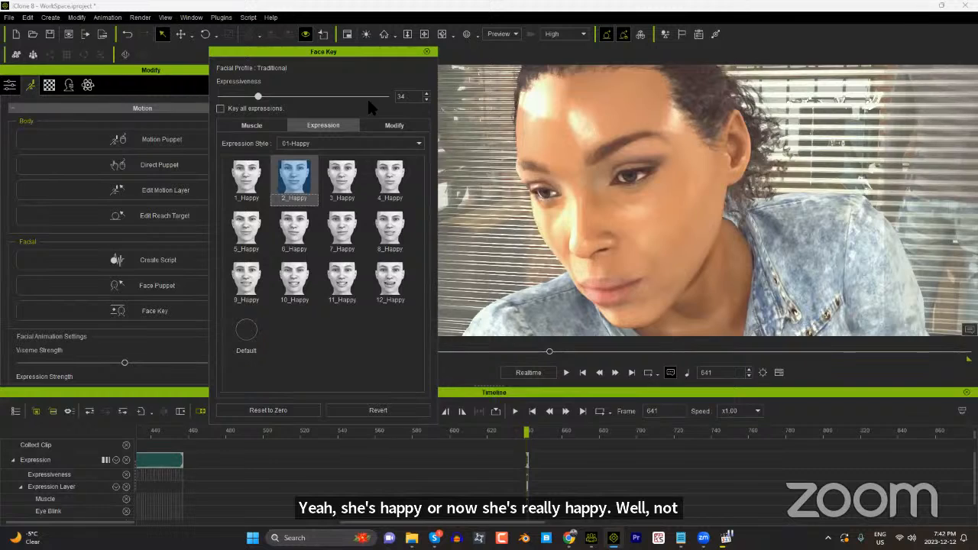
drag(368, 100, 387, 98)
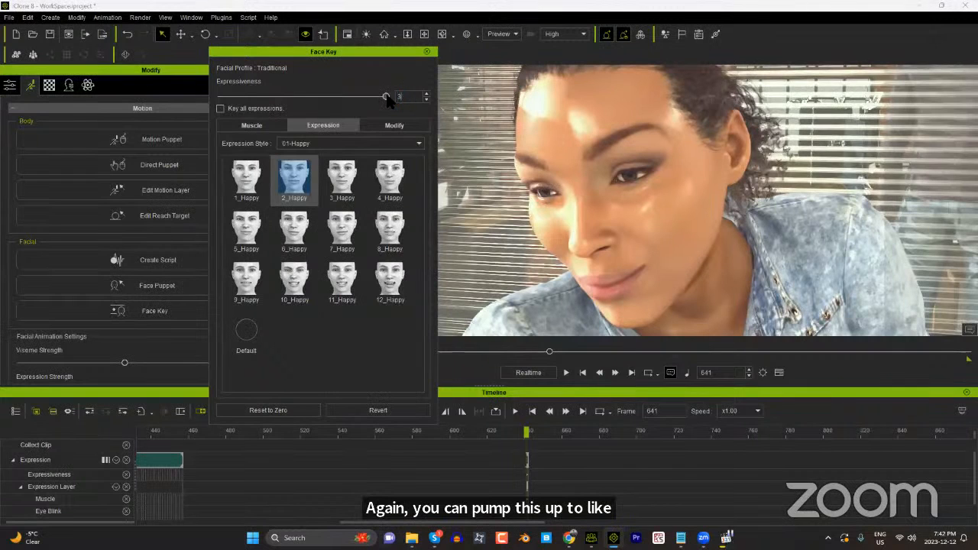
Step: Try to set Cheek_Raise_L and Cheek_Raise_R to 300 in the Face Key modification sliders
click(394, 125)
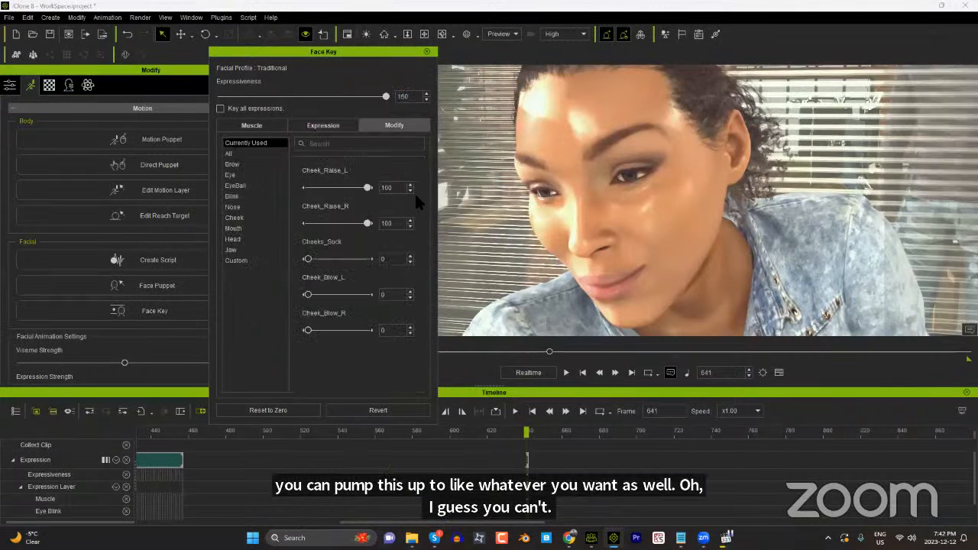
drag(390, 185, 365, 179)
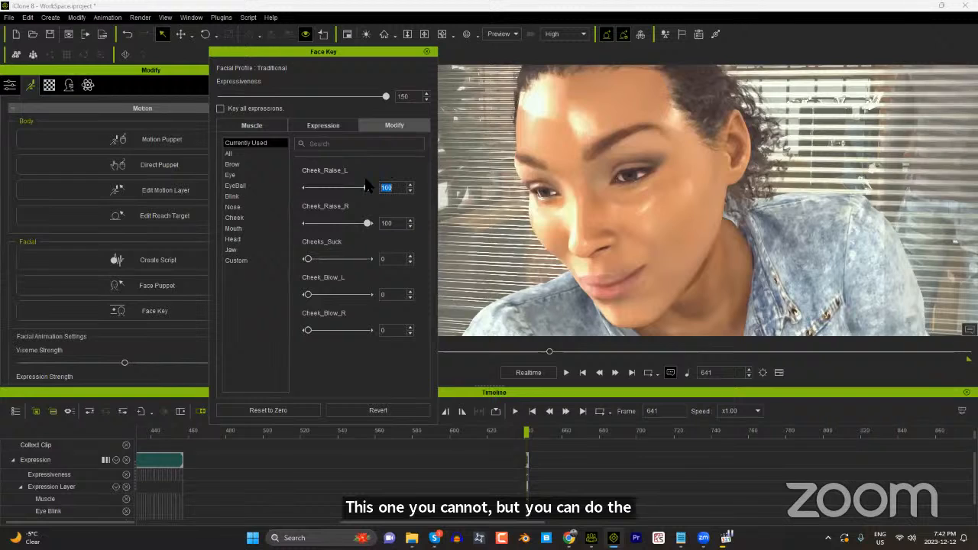
text(300)
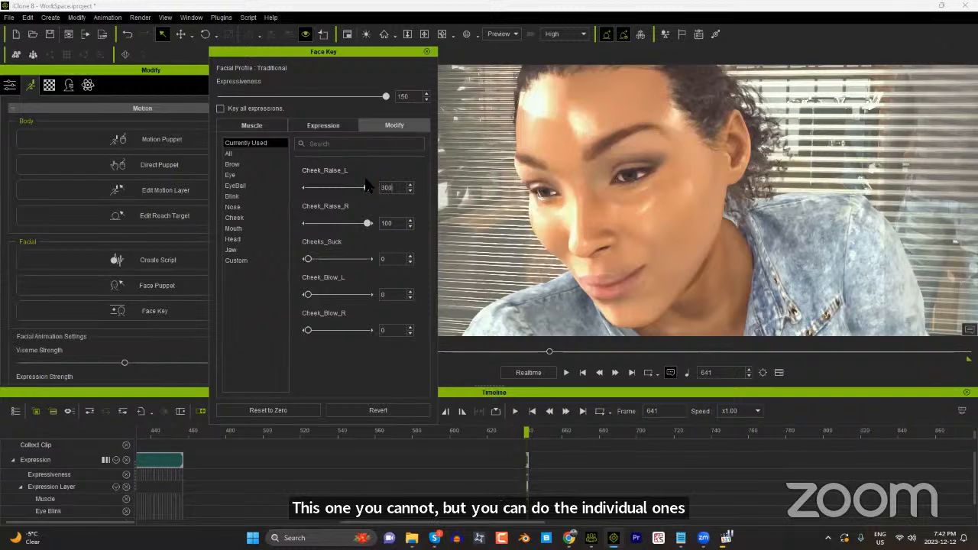
double_click(396, 223)
text(300)
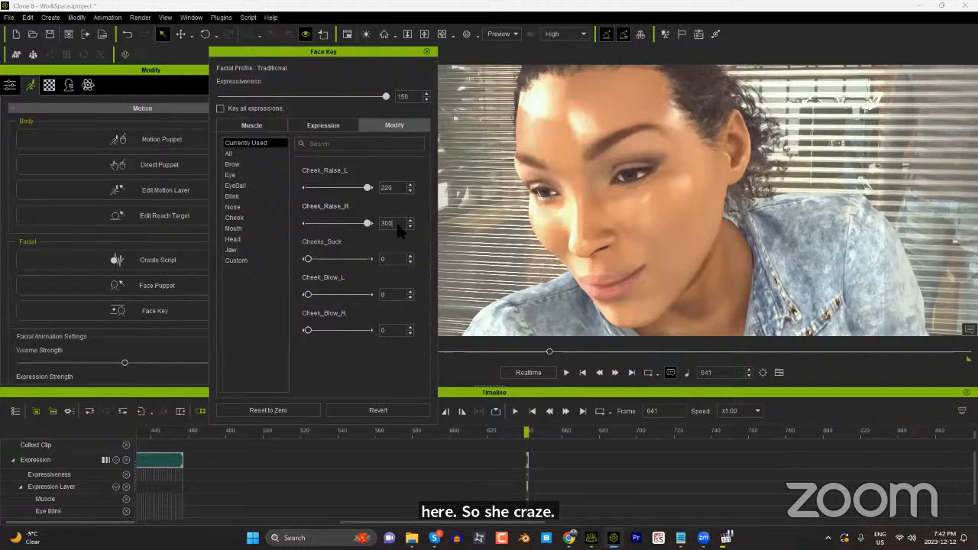
key(Return)
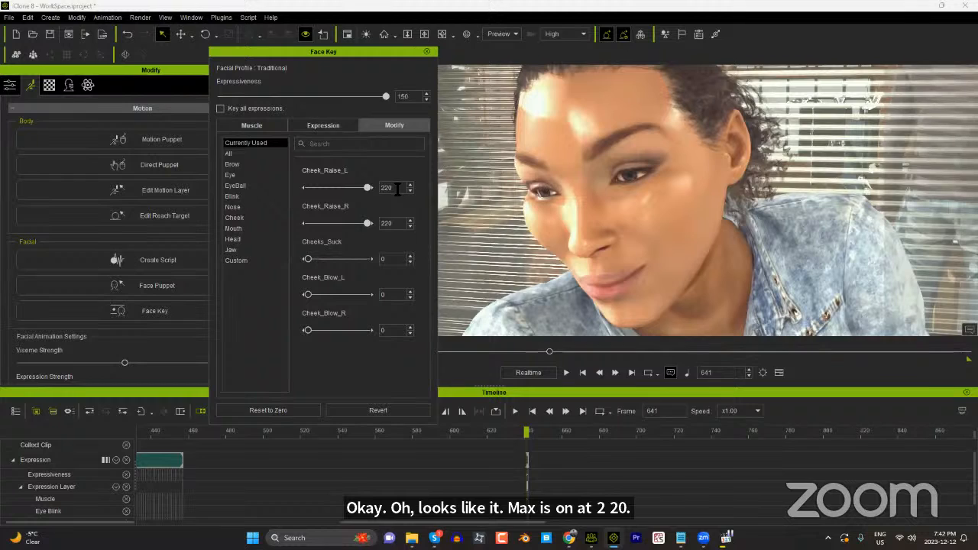
Step: Set Cheek_Raise_L and Cheek_Raise_R to 100 and close Face Key
drag(397, 190, 374, 191)
text(300)
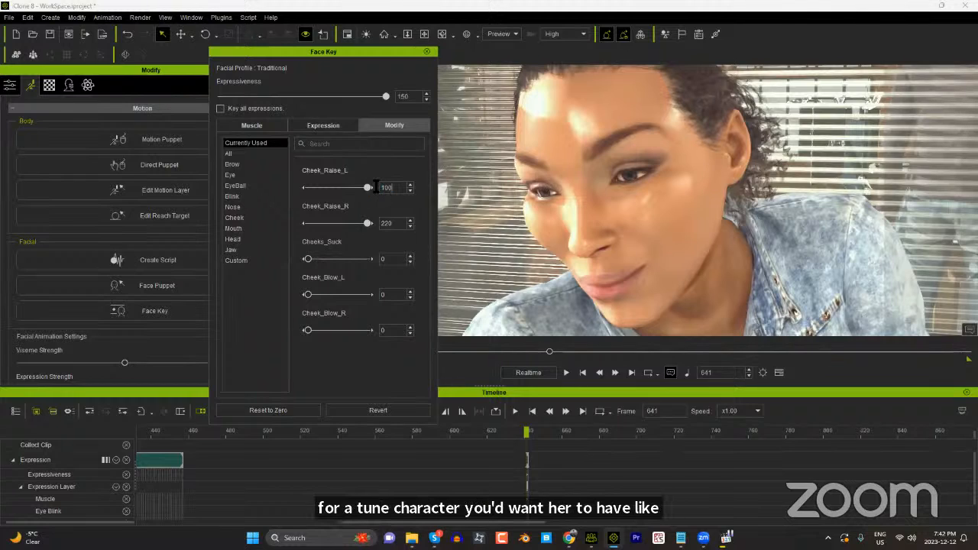
double_click(387, 223)
text(100)
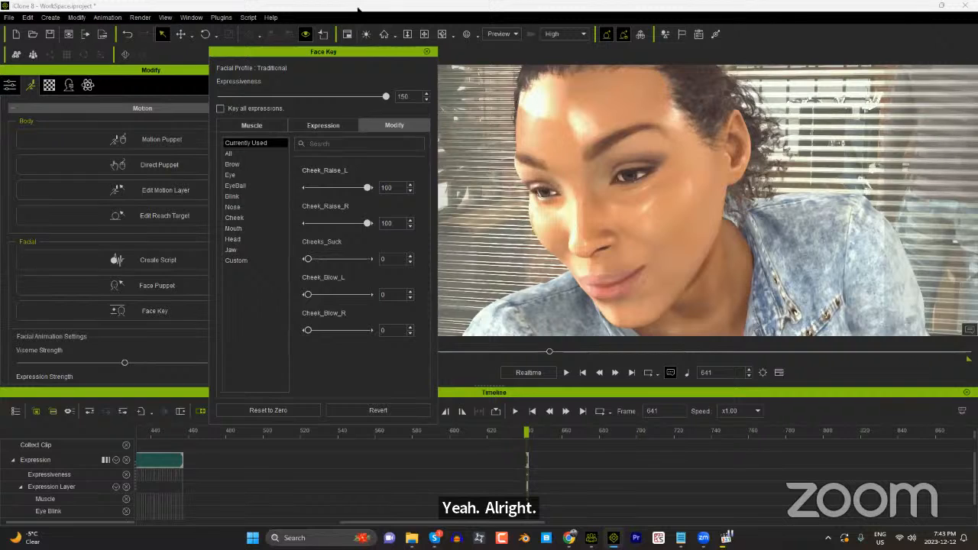
click(426, 53)
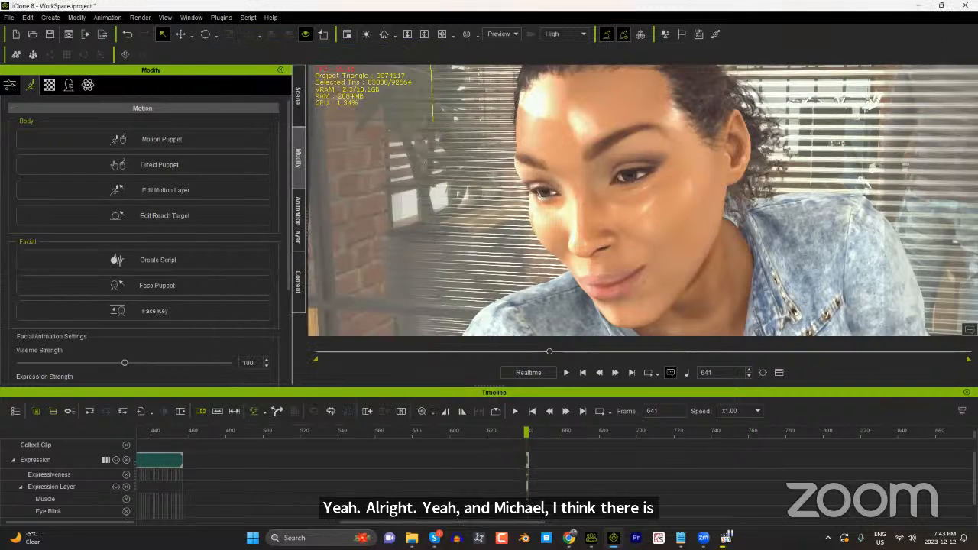
Step: Switch to Character Creator 4 and browse the FacialProfile templates in the content library, including the SmileLine profiles
click(591, 538)
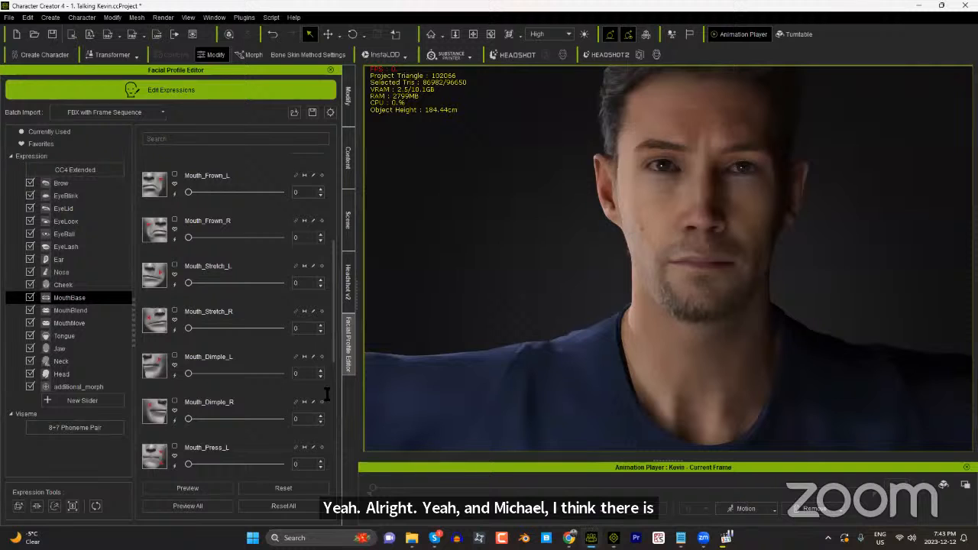
click(349, 170)
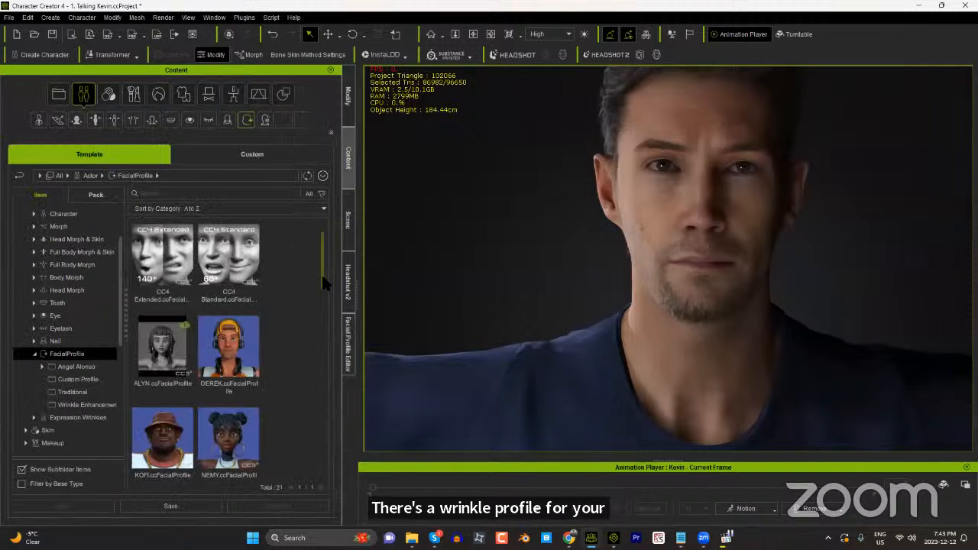
drag(321, 273, 330, 467)
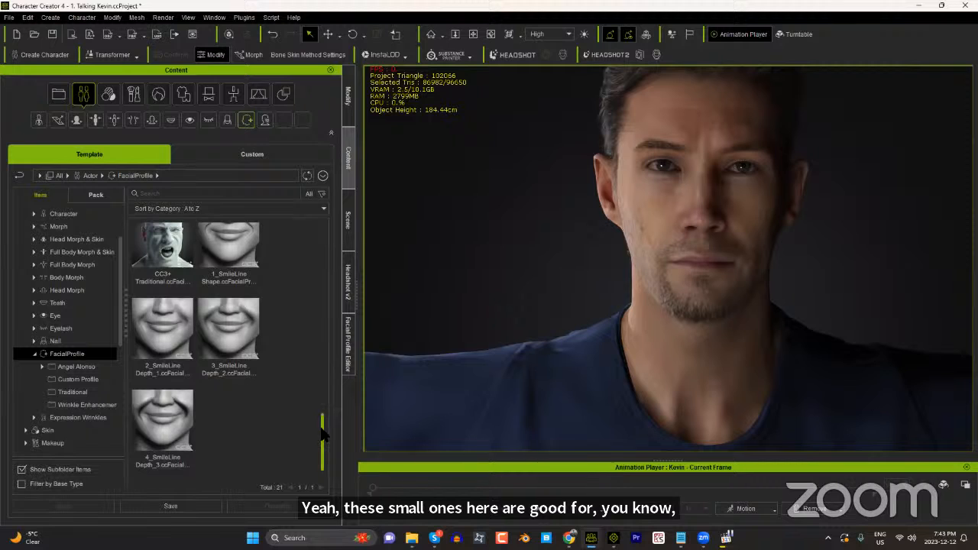
drag(330, 436, 348, 365)
scroll(193, 390, up, 3)
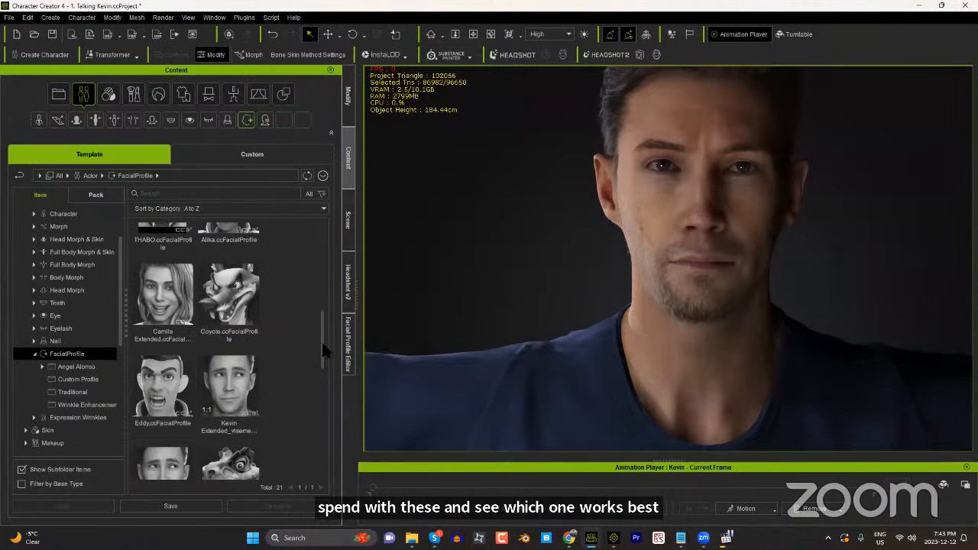
scroll(328, 311, up, 4)
scroll(333, 304, up, 4)
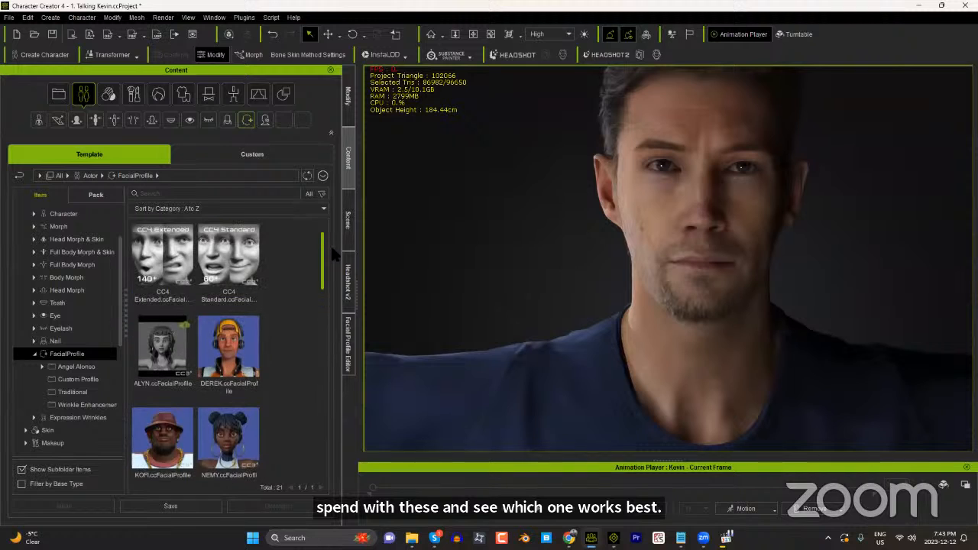
Step: Look through the Wrinkle Enhancement facial profiles and the Expression Wrinkles templates
click(105, 404)
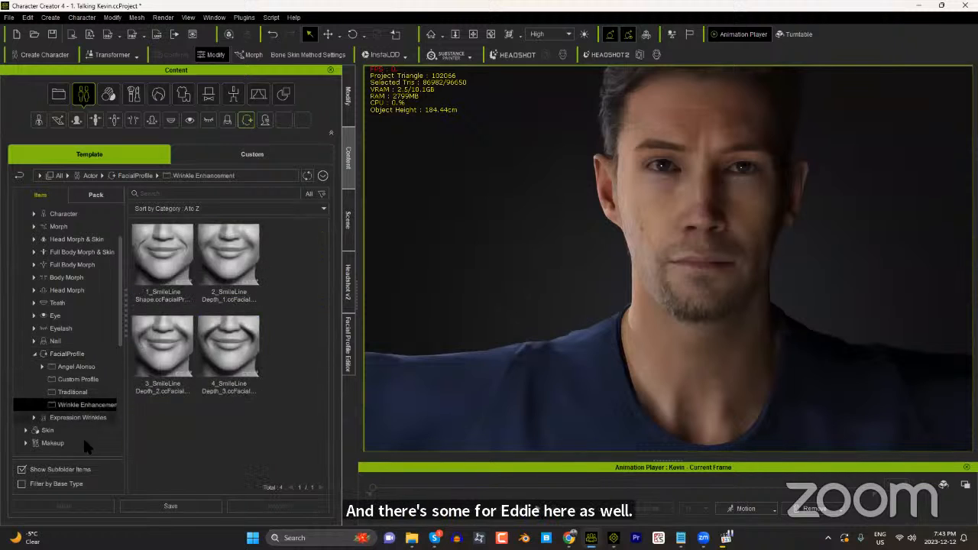
click(89, 417)
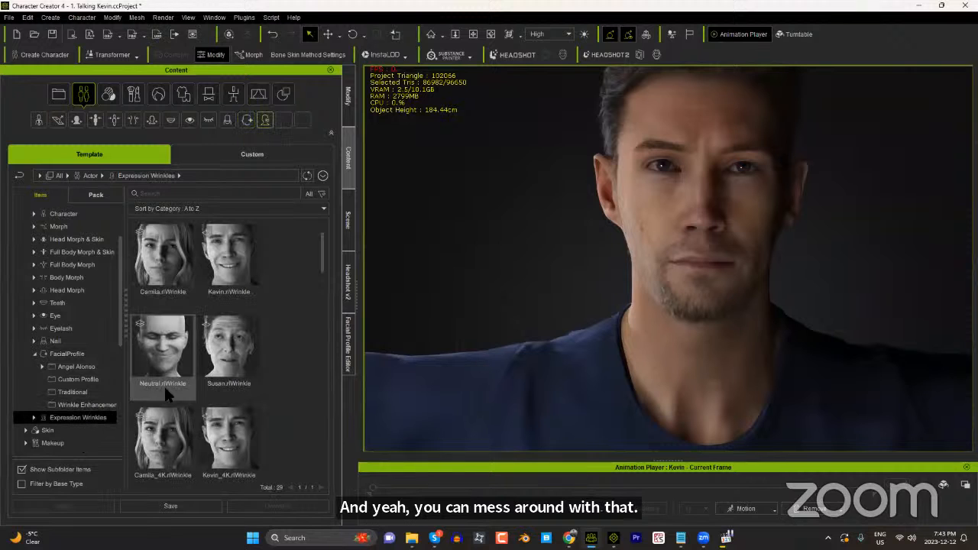
scroll(313, 304, down, 10)
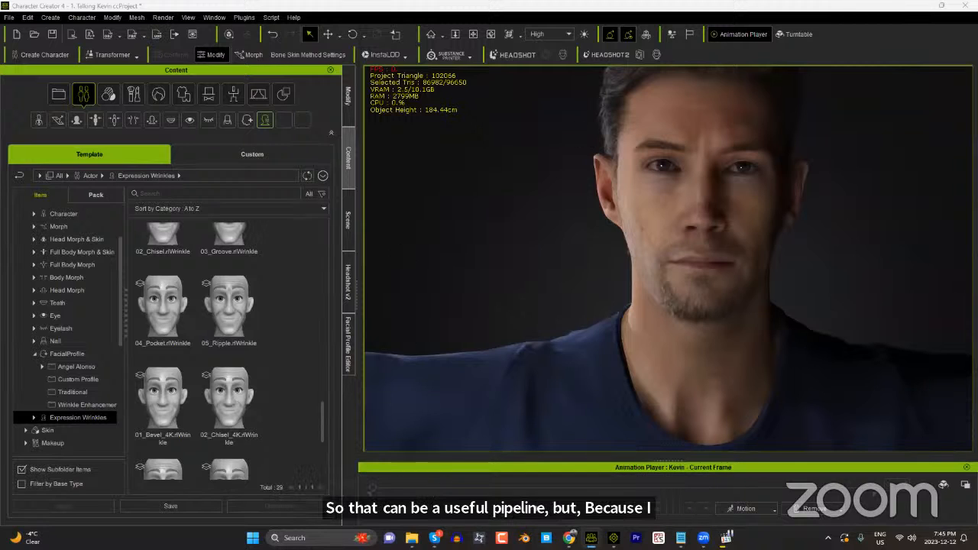
Step: Switch to the Chrome window showing the Reallusion store
mouse_move(570, 539)
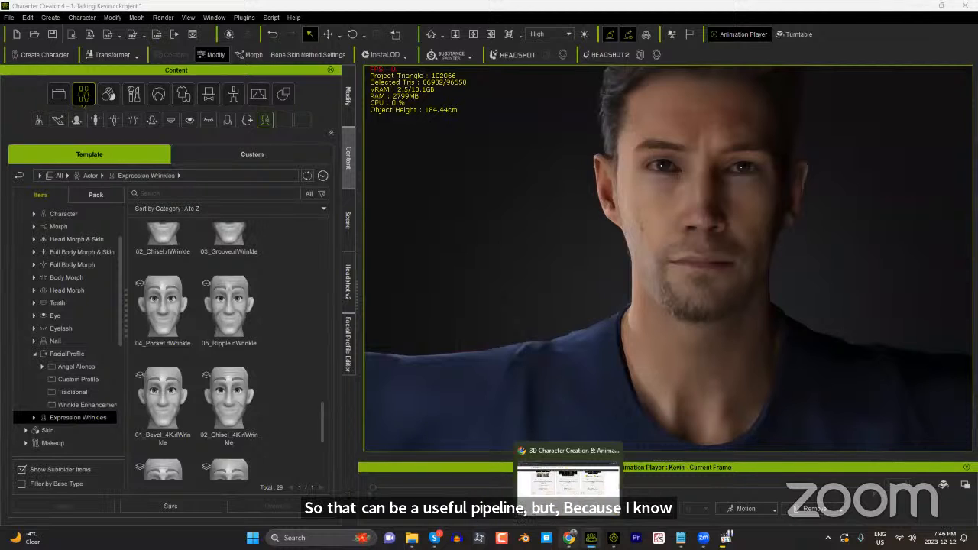